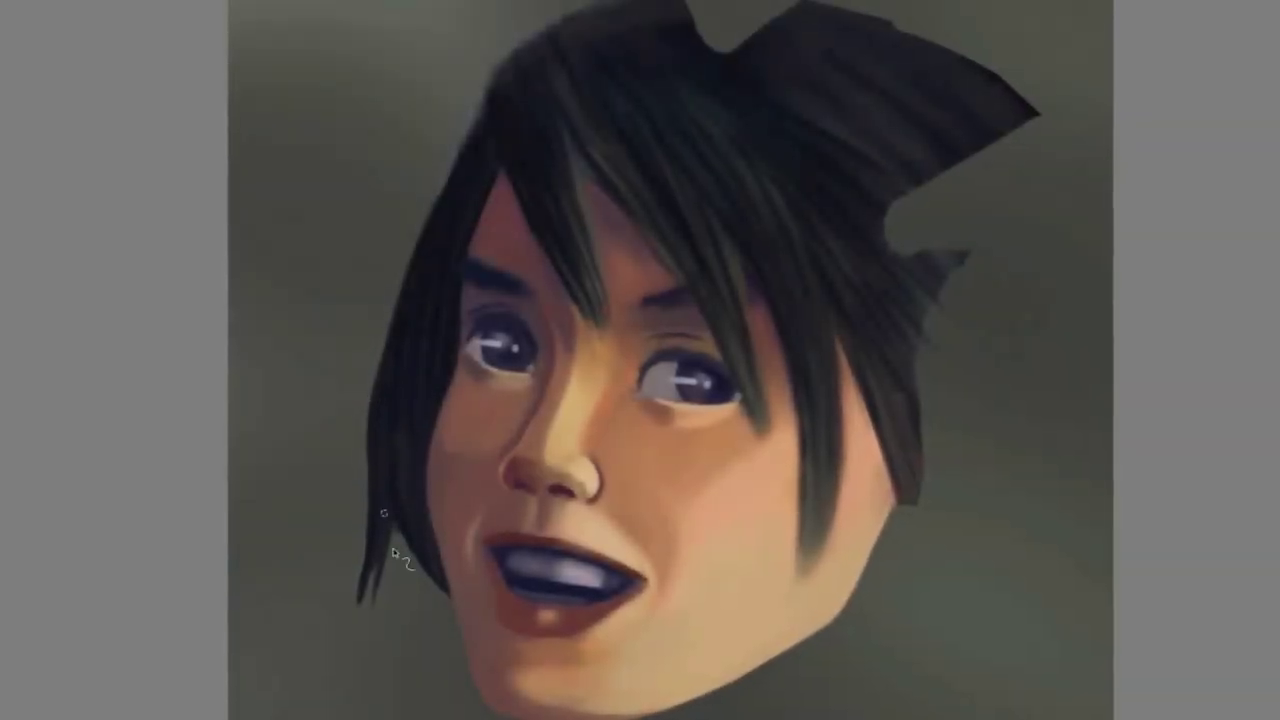
{"action": "left_click", "coordinate": [430, 388], "text": "ctrl"}
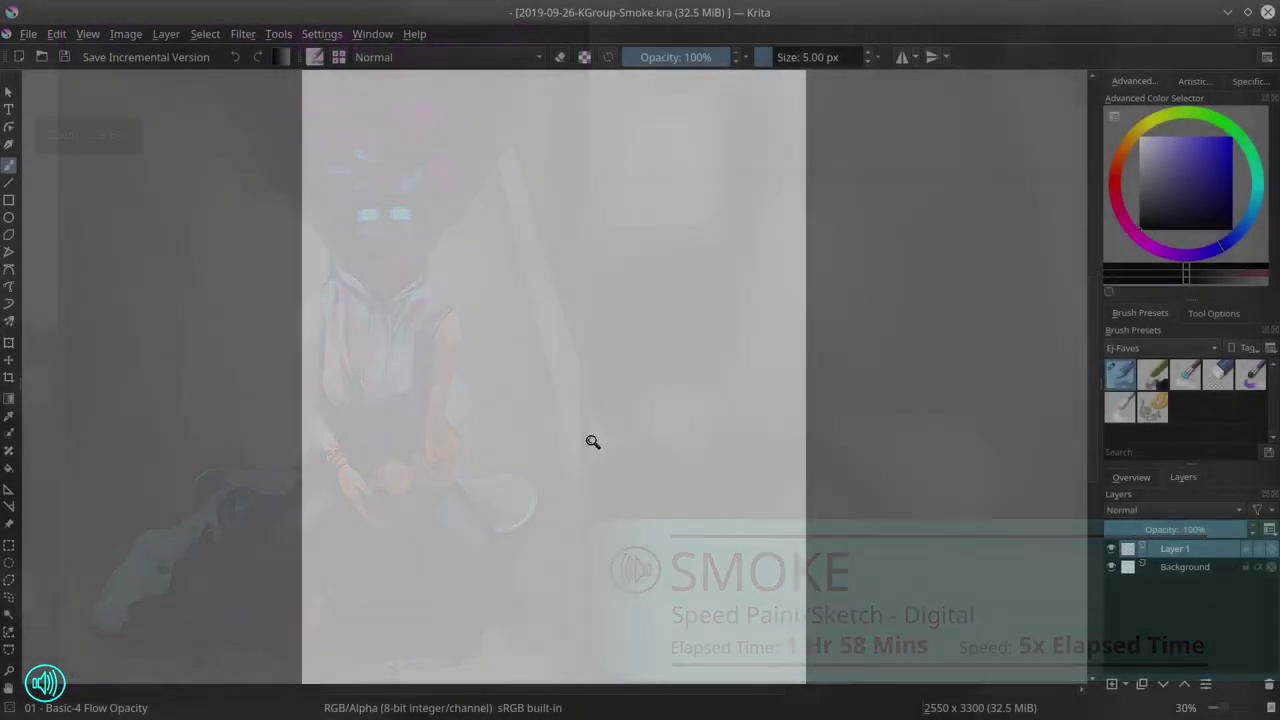
Sketch the first outline of a figure's bent arm and fist on Layer 1 with the 5 px Basic-4 Flow Opacity brush
{"action": "left_click_drag", "start_coordinate": [591, 440], "coordinate": [671, 294]}
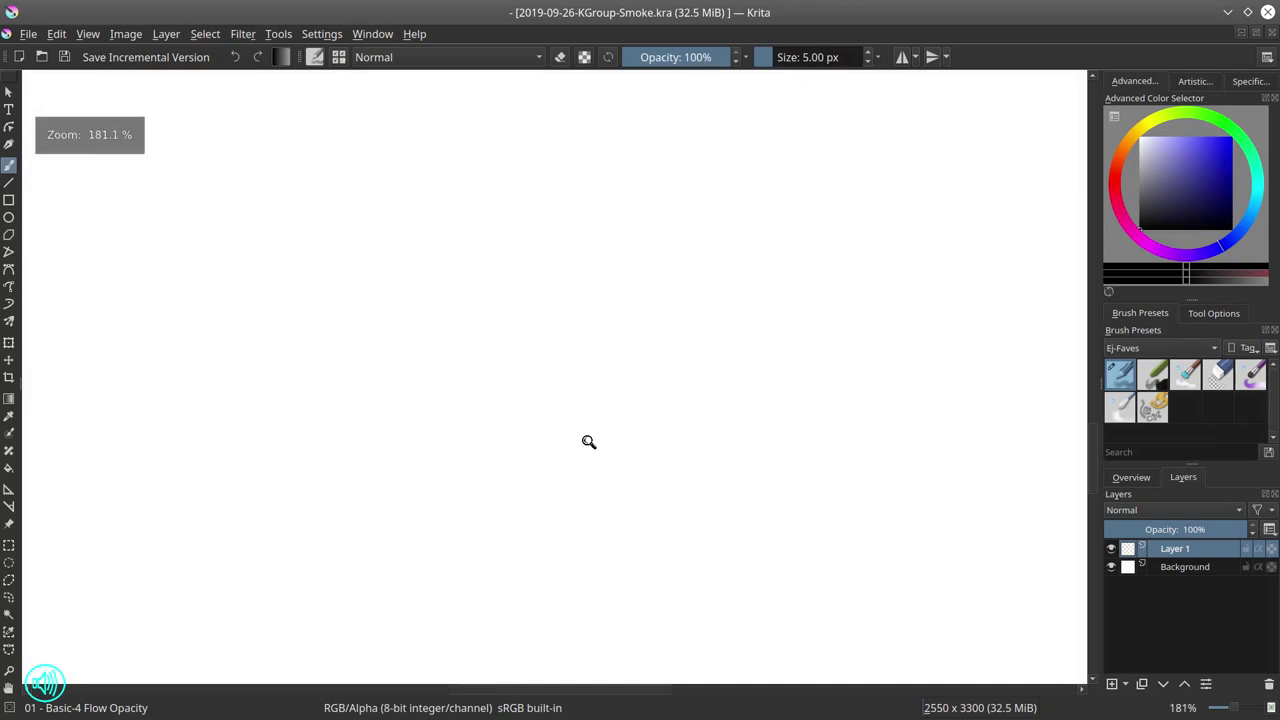
{"action": "left_click_drag", "start_coordinate": [588, 441], "coordinate": [629, 338]}
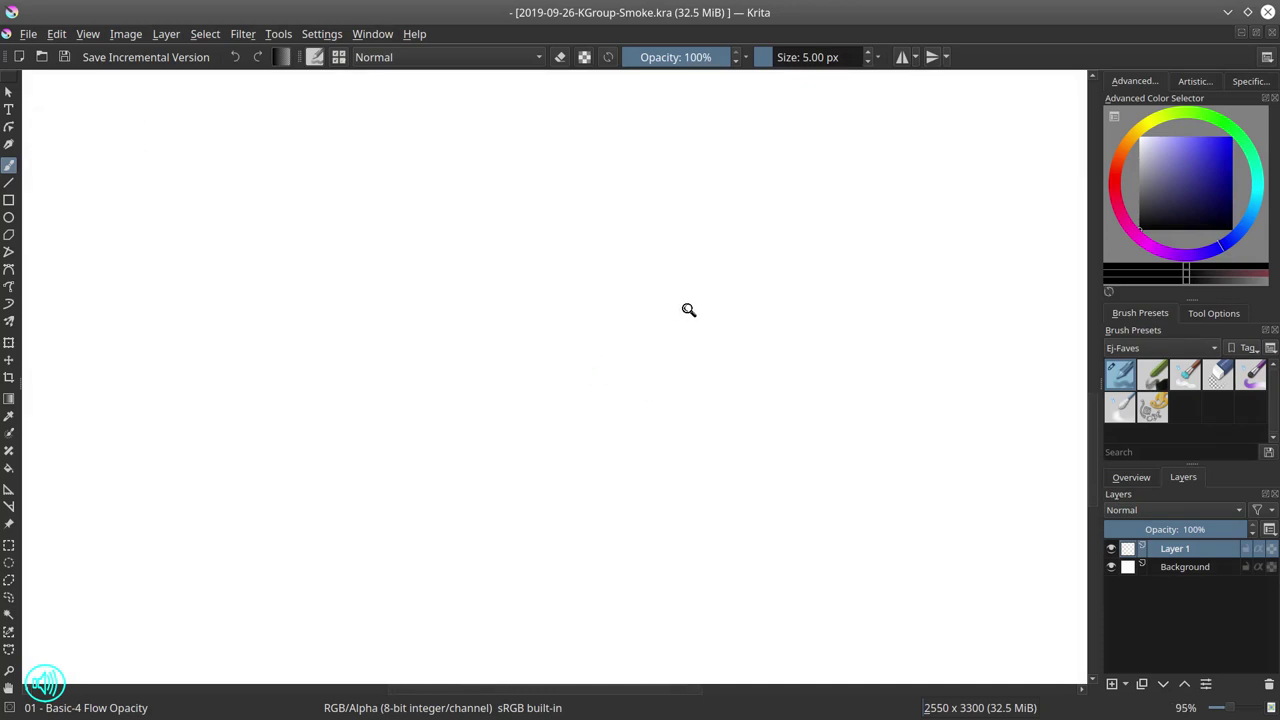
{"action": "left_click_drag", "start_coordinate": [686, 309], "coordinate": [680, 271]}
{"action": "mouse_move", "coordinate": [690, 332]}
{"action": "left_mouse_down"}
{"action": "mouse_move", "coordinate": [706, 318]}
{"action": "mouse_move", "coordinate": [678, 366]}
{"action": "left_mouse_up"}
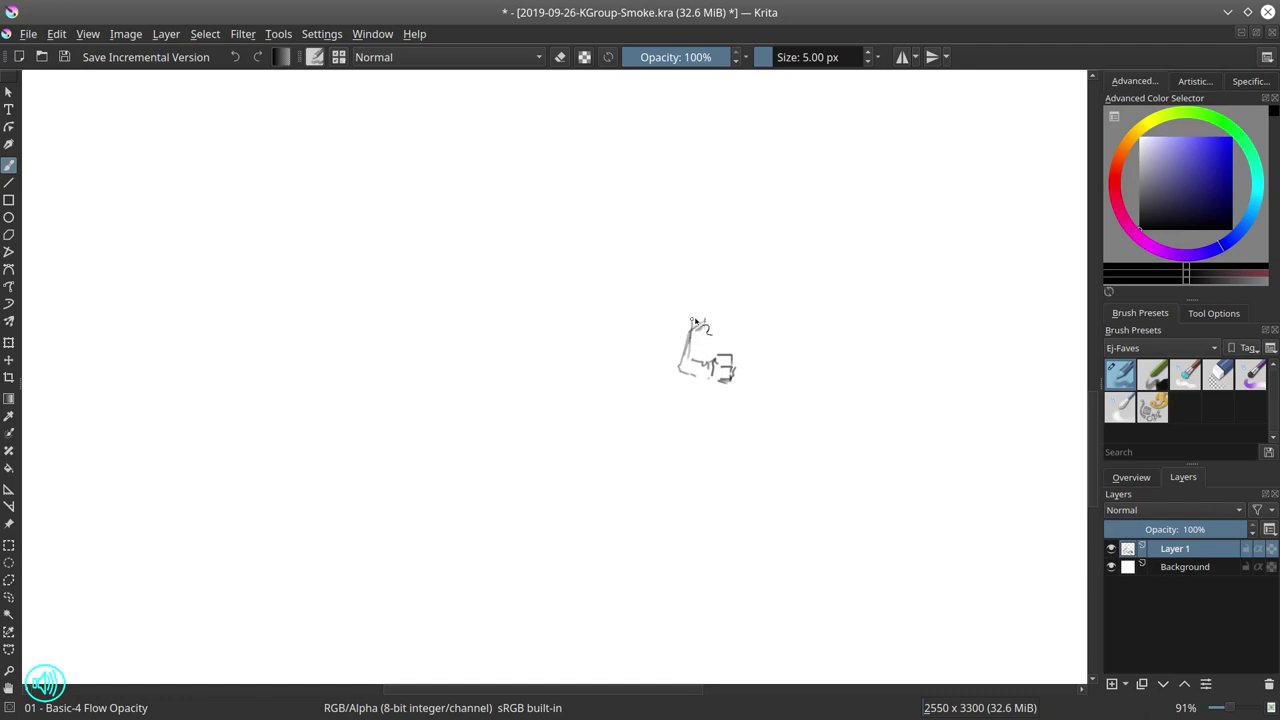
{"action": "mouse_move", "coordinate": [694, 320]}
{"action": "left_mouse_down"}
{"action": "mouse_move", "coordinate": [712, 320]}
{"action": "mouse_move", "coordinate": [680, 356]}
{"action": "left_mouse_up"}
Erase the elbow and forearm lines with the Eraser Circle at 24.66 px and redraw them with the 5 px Basic-4 Flow Opacity brush
{"action": "left_click", "coordinate": [1218, 374]}
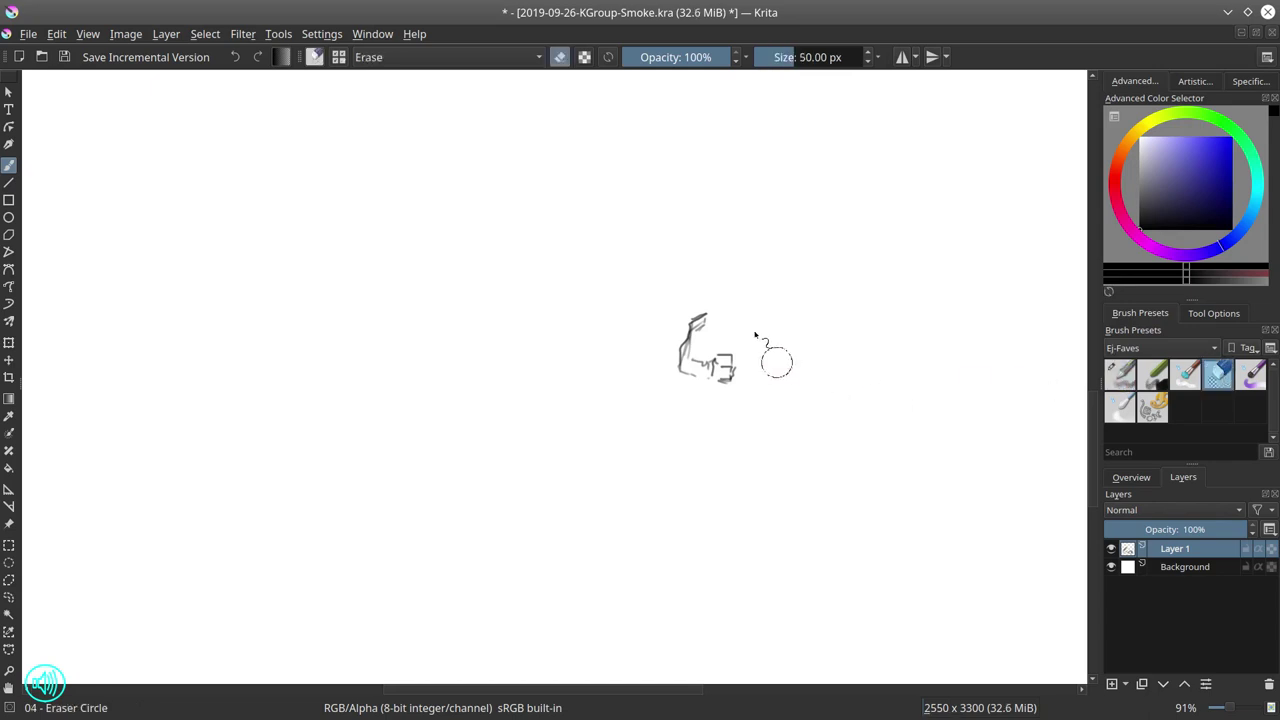
{"action": "mouse_move", "coordinate": [723, 346]}
{"action": "left_mouse_down"}
{"action": "mouse_move", "coordinate": [719, 331]}
{"action": "mouse_move", "coordinate": [702, 332]}
{"action": "mouse_move", "coordinate": [688, 358]}
{"action": "mouse_move", "coordinate": [700, 362]}
{"action": "left_mouse_up"}
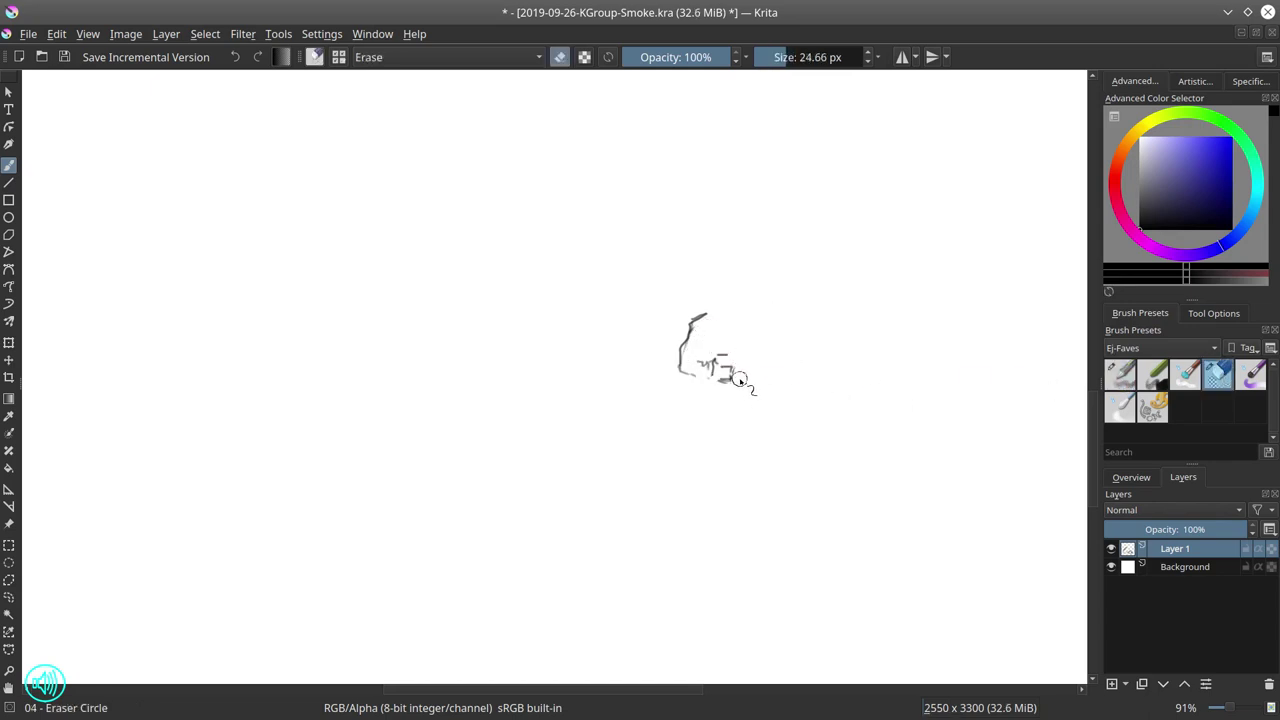
{"action": "mouse_move", "coordinate": [677, 351]}
{"action": "left_mouse_down"}
{"action": "mouse_move", "coordinate": [710, 388]}
{"action": "mouse_move", "coordinate": [703, 367]}
{"action": "left_mouse_up"}
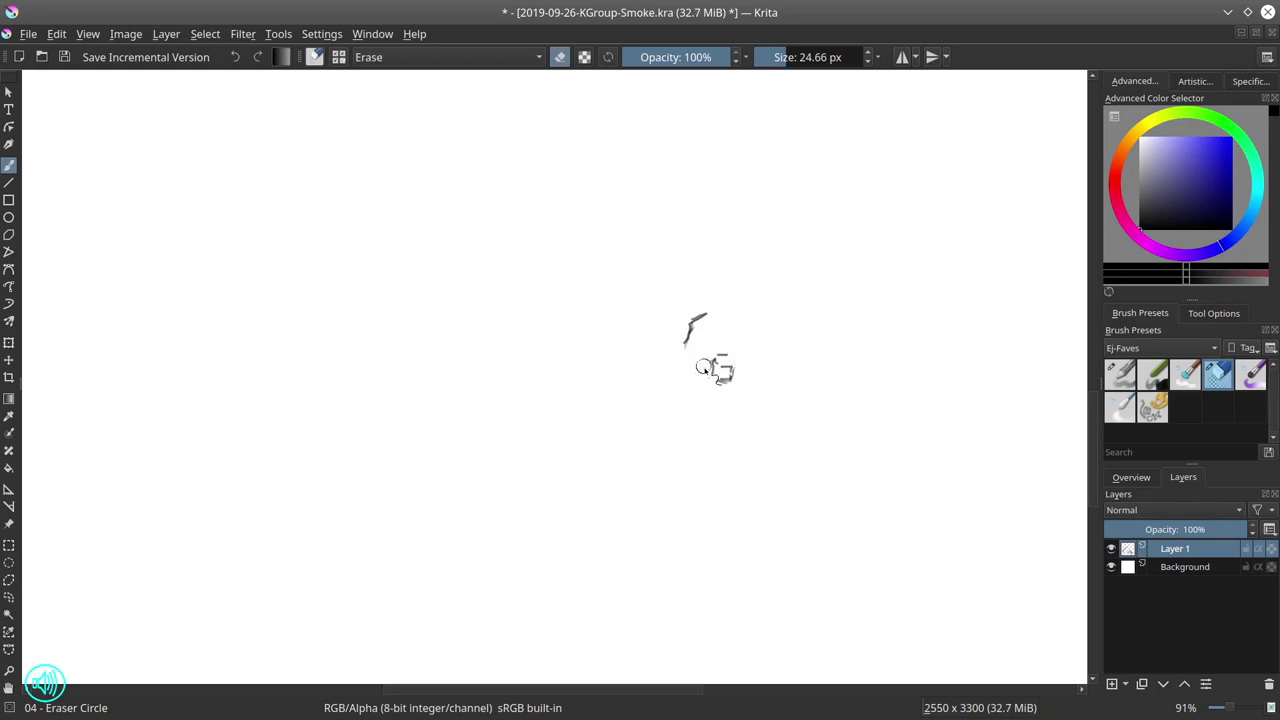
{"action": "left_click", "coordinate": [1120, 374]}
{"action": "mouse_move", "coordinate": [714, 371]}
{"action": "left_mouse_down"}
{"action": "mouse_move", "coordinate": [681, 322]}
{"action": "mouse_move", "coordinate": [695, 350]}
{"action": "mouse_move", "coordinate": [686, 373]}
{"action": "mouse_move", "coordinate": [684, 347]}
{"action": "mouse_move", "coordinate": [676, 373]}
{"action": "mouse_move", "coordinate": [712, 383]}
{"action": "left_mouse_up"}
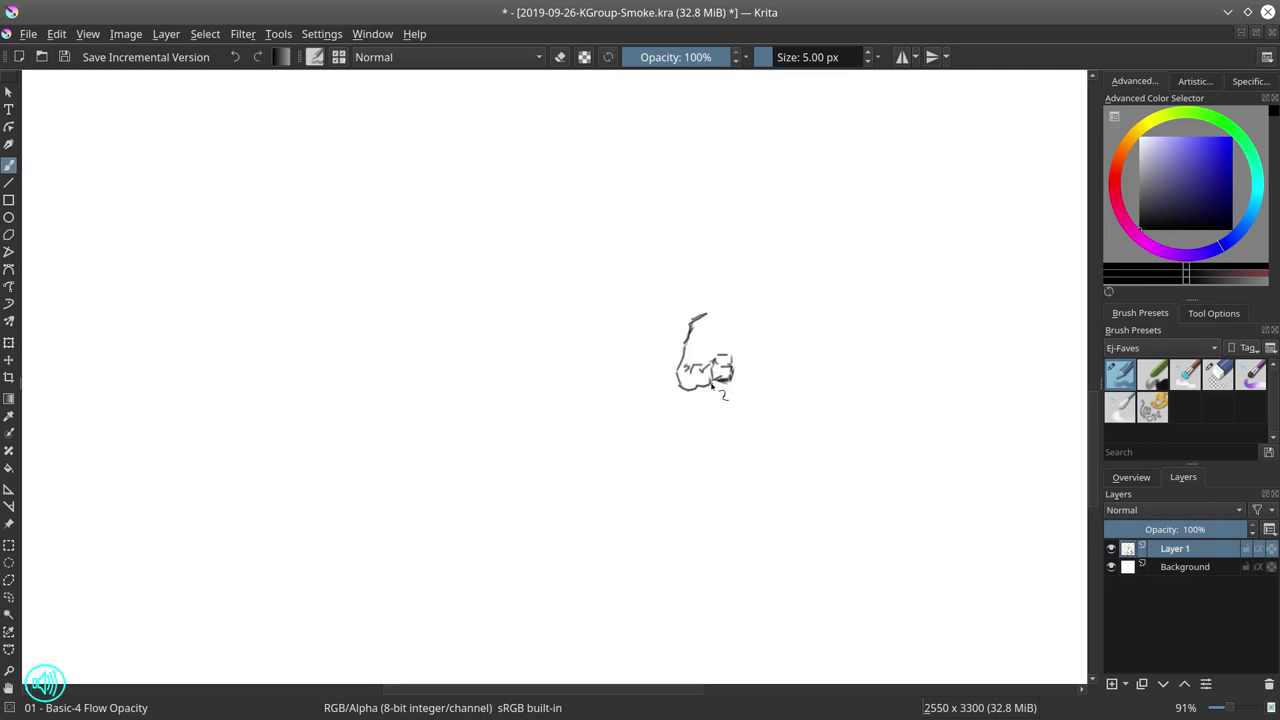
Sketch the shoulder line, the lowered second arm, the torso side and the open collar around the bent arm
{"action": "mouse_move", "coordinate": [692, 323]}
{"action": "left_mouse_down"}
{"action": "mouse_move", "coordinate": [701, 308]}
{"action": "mouse_move", "coordinate": [761, 311]}
{"action": "mouse_move", "coordinate": [776, 365]}
{"action": "left_mouse_up"}
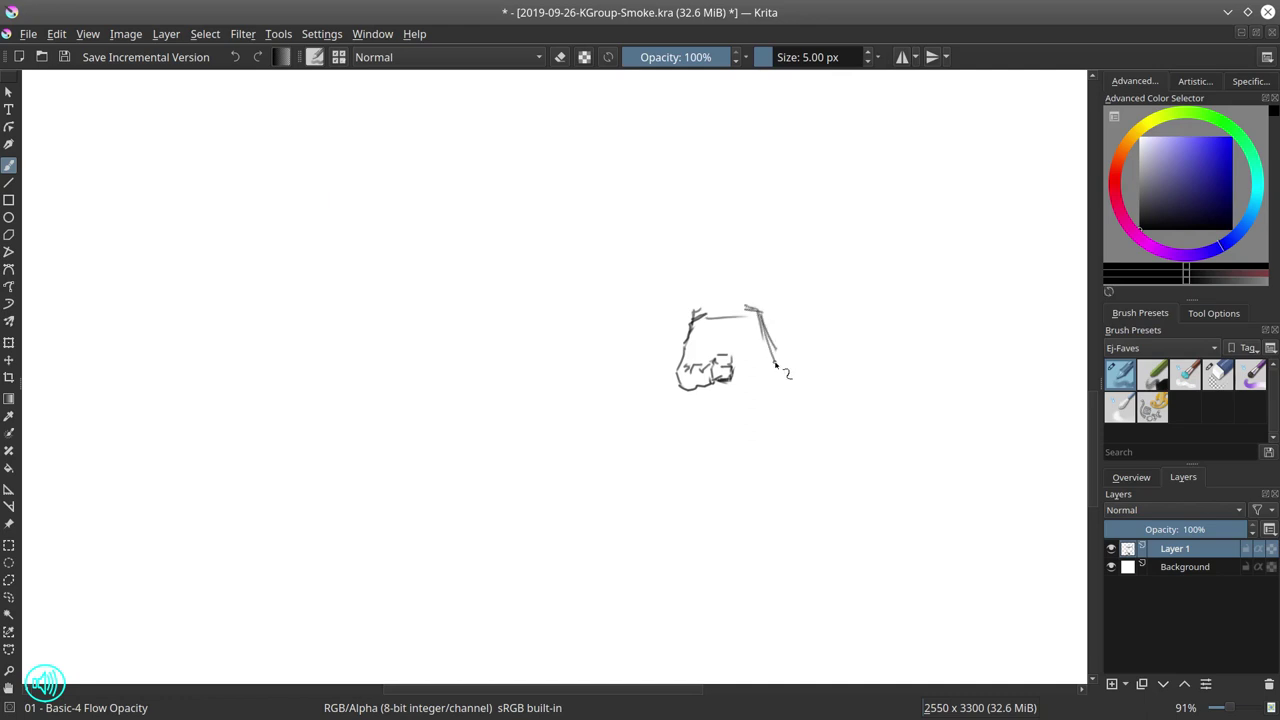
{"action": "left_click_drag", "start_coordinate": [745, 288], "coordinate": [755, 297]}
{"action": "mouse_move", "coordinate": [776, 370]}
{"action": "left_mouse_down"}
{"action": "mouse_move", "coordinate": [780, 400]}
{"action": "mouse_move", "coordinate": [811, 383]}
{"action": "left_mouse_up"}
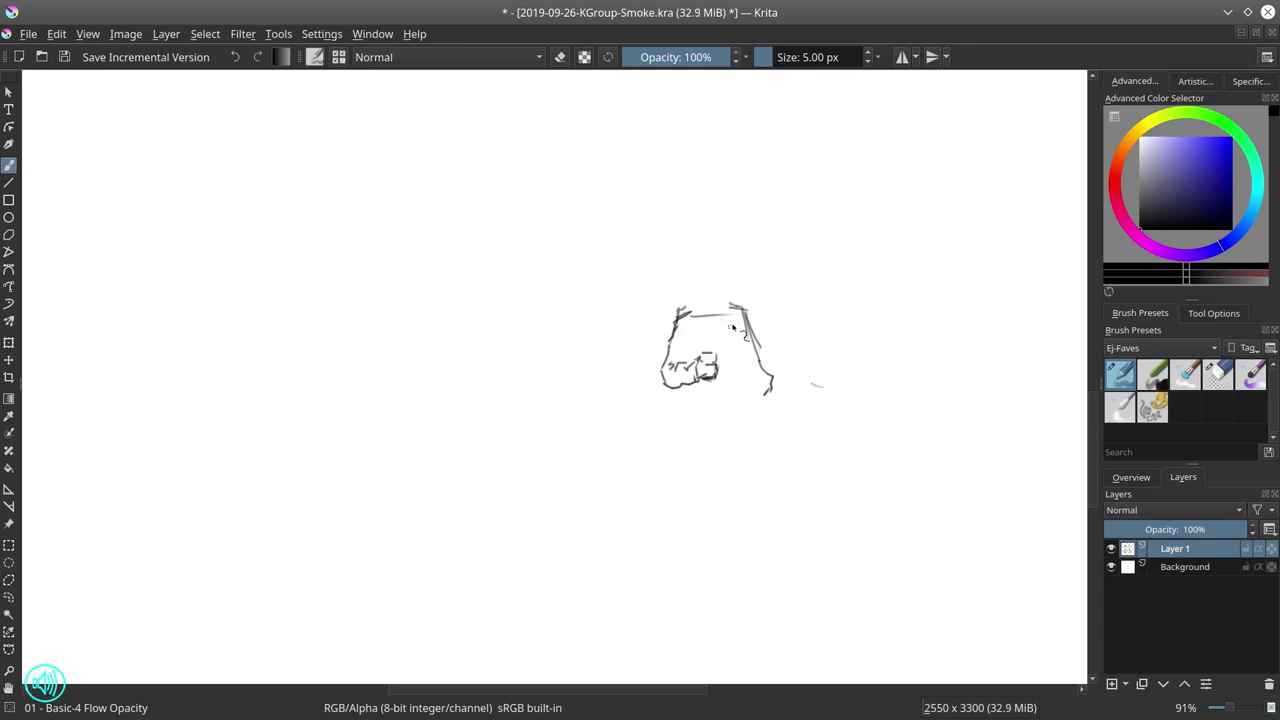
{"action": "mouse_move", "coordinate": [742, 350]}
{"action": "left_mouse_down"}
{"action": "mouse_move", "coordinate": [746, 395]}
{"action": "mouse_move", "coordinate": [686, 397]}
{"action": "left_mouse_up"}
{"action": "mouse_move", "coordinate": [690, 307]}
{"action": "left_mouse_down"}
{"action": "mouse_move", "coordinate": [716, 314]}
{"action": "mouse_move", "coordinate": [714, 332]}
{"action": "mouse_move", "coordinate": [722, 292]}
{"action": "mouse_move", "coordinate": [724, 307]}
{"action": "left_mouse_up"}
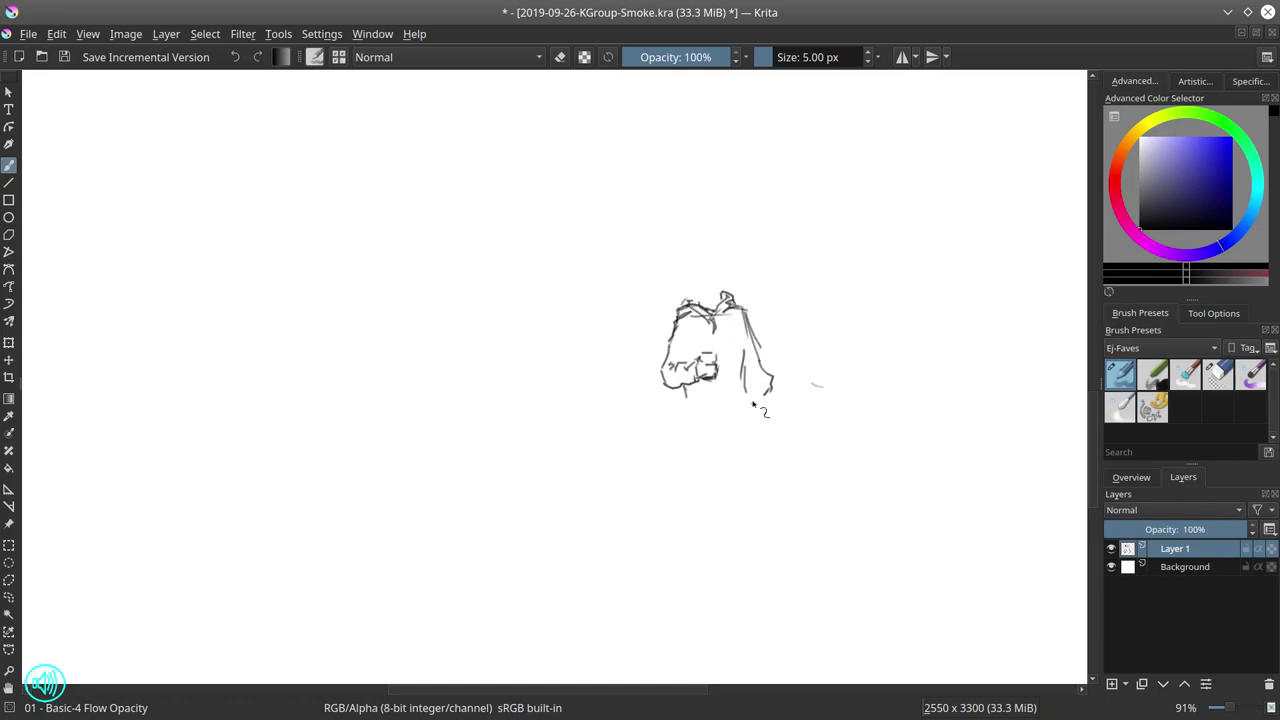
Close the bottom of the sweater with a curved hem and draw the cuff of the lowered sleeve
{"action": "left_click_drag", "start_coordinate": [683, 387], "coordinate": [689, 406]}
{"action": "left_click_drag", "start_coordinate": [691, 412], "coordinate": [743, 425]}
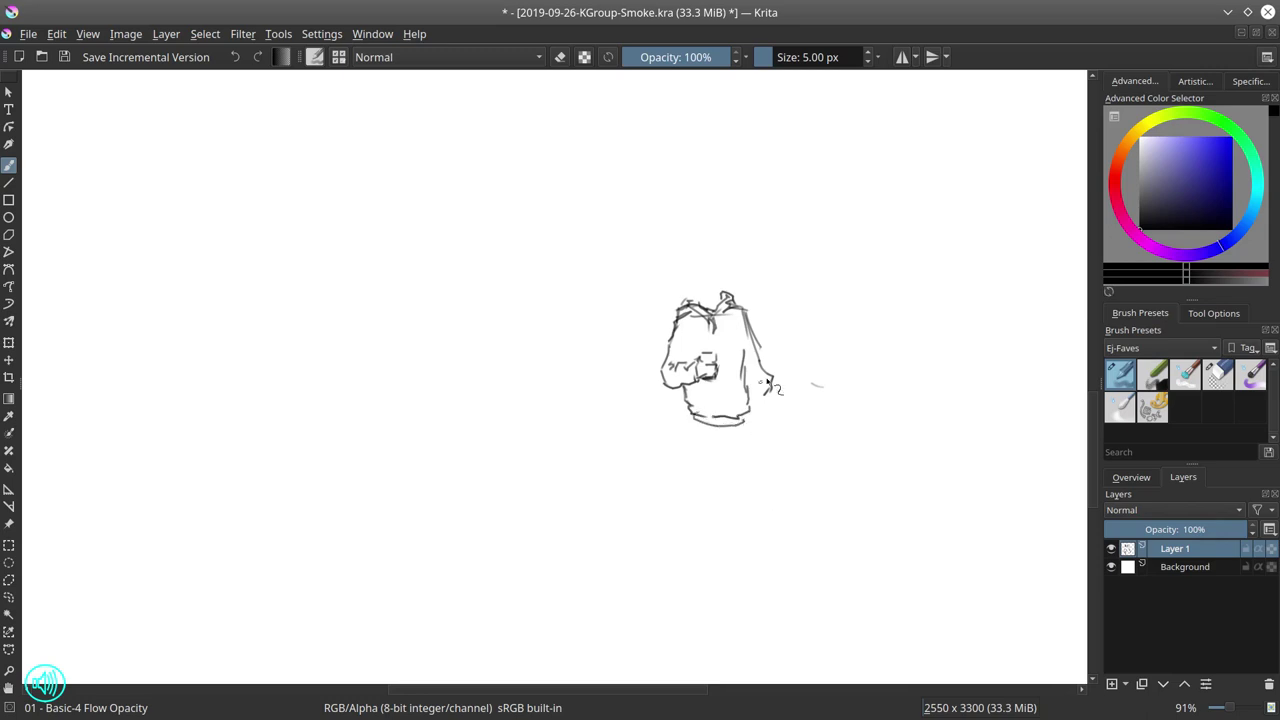
{"action": "mouse_move", "coordinate": [759, 357]}
{"action": "left_mouse_down"}
{"action": "mouse_move", "coordinate": [765, 412]}
{"action": "mouse_move", "coordinate": [786, 422]}
{"action": "mouse_move", "coordinate": [778, 400]}
{"action": "left_mouse_up"}
Erase the stray lines beside the lowered sleeve with the Eraser Circle brush
{"action": "left_click", "coordinate": [1212, 385]}
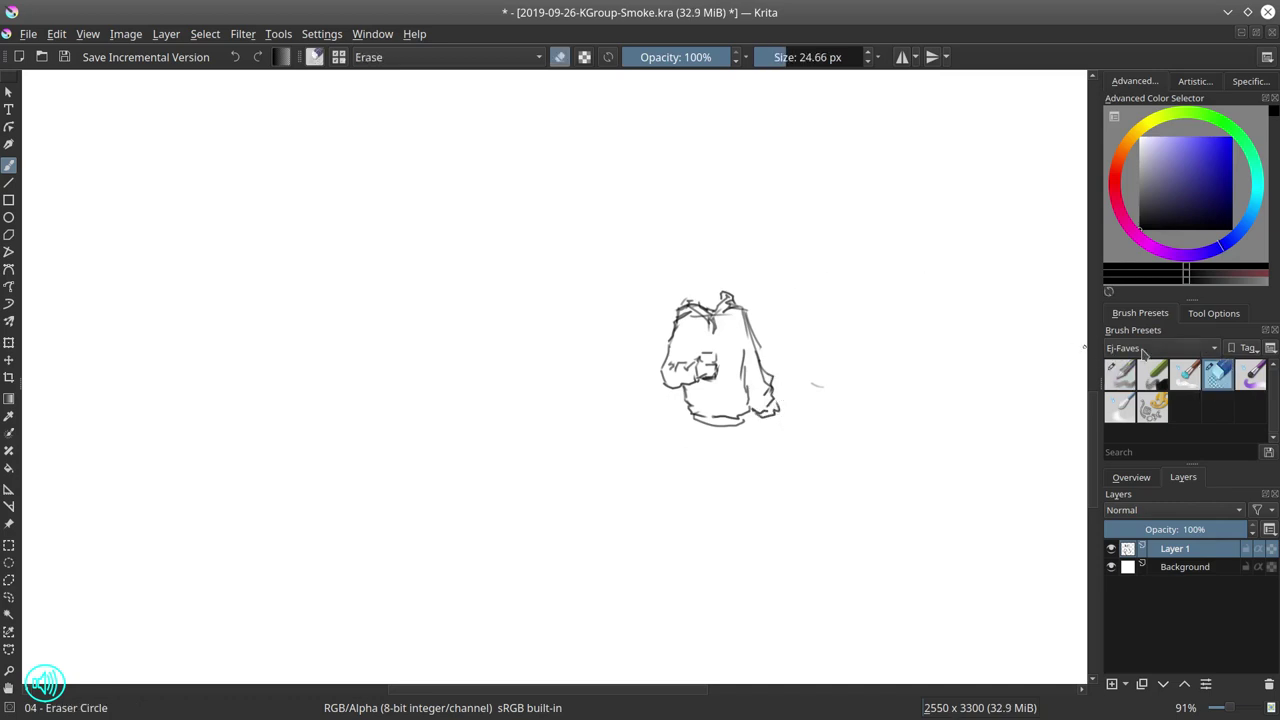
{"action": "left_click_drag", "start_coordinate": [764, 333], "coordinate": [765, 348]}
{"action": "left_click_drag", "start_coordinate": [815, 385], "coordinate": [823, 392]}
Sketch both trouser legs, the shoes and the lowered hand with the 5 px Basic-4 Flow Opacity brush
{"action": "left_click", "coordinate": [1122, 380]}
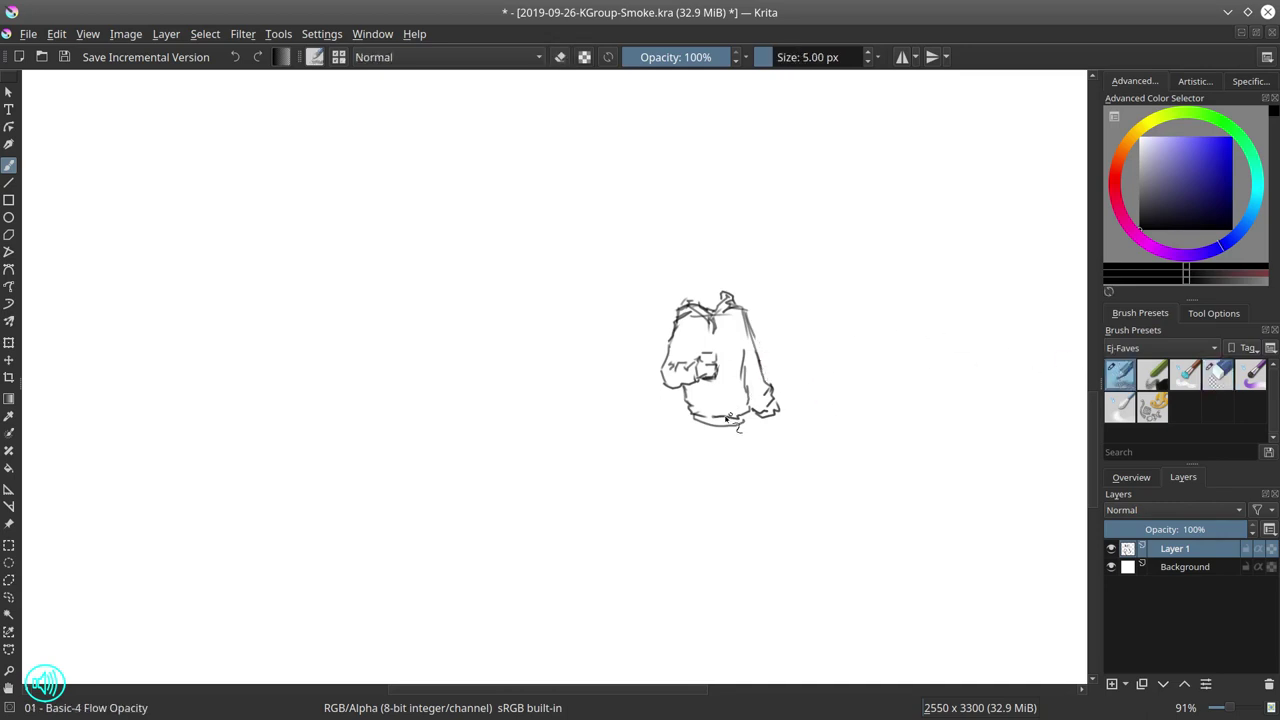
{"action": "left_click_drag", "start_coordinate": [693, 418], "coordinate": [694, 461]}
{"action": "left_click_drag", "start_coordinate": [749, 419], "coordinate": [753, 486]}
{"action": "mouse_move", "coordinate": [692, 472]}
{"action": "left_mouse_down"}
{"action": "mouse_move", "coordinate": [697, 517]}
{"action": "mouse_move", "coordinate": [715, 530]}
{"action": "mouse_move", "coordinate": [744, 460]}
{"action": "mouse_move", "coordinate": [729, 462]}
{"action": "mouse_move", "coordinate": [742, 500]}
{"action": "mouse_move", "coordinate": [755, 460]}
{"action": "mouse_move", "coordinate": [759, 514]}
{"action": "left_mouse_up"}
{"action": "mouse_move", "coordinate": [726, 460]}
{"action": "left_mouse_down"}
{"action": "mouse_move", "coordinate": [738, 516]}
{"action": "mouse_move", "coordinate": [759, 527]}
{"action": "left_mouse_up"}
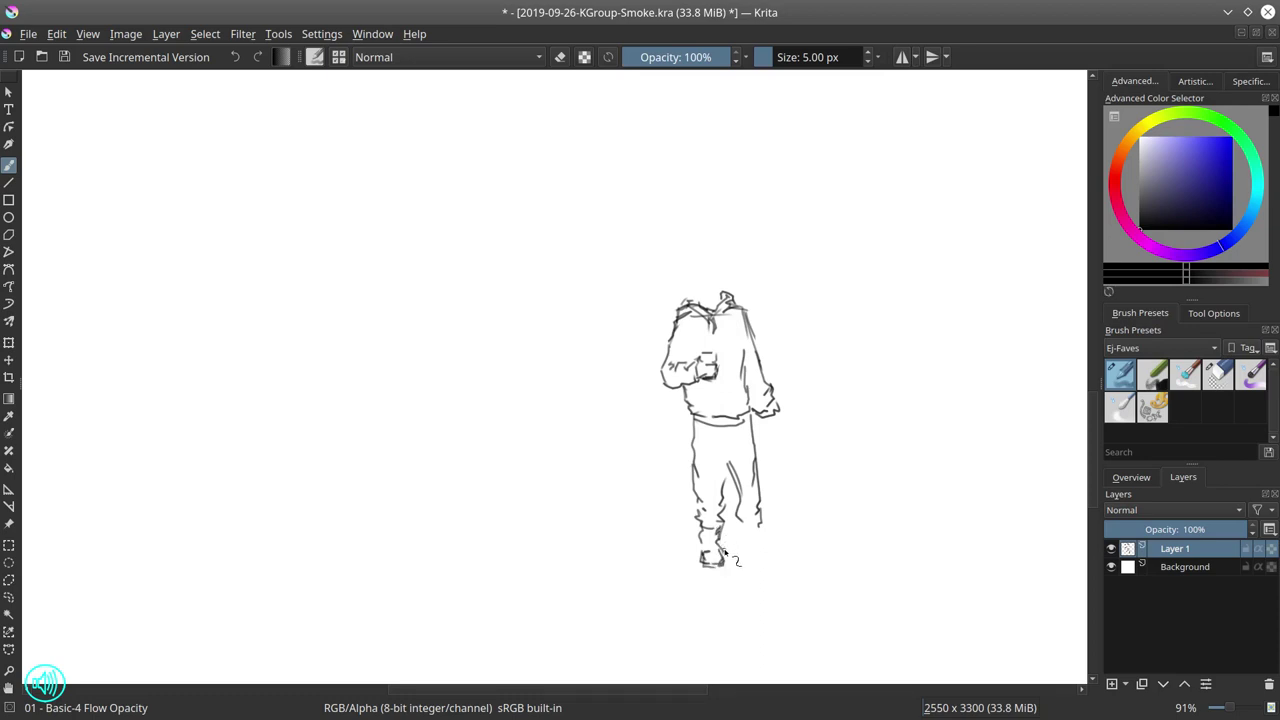
{"action": "mouse_move", "coordinate": [741, 521]}
{"action": "left_mouse_down"}
{"action": "mouse_move", "coordinate": [744, 550]}
{"action": "mouse_move", "coordinate": [771, 545]}
{"action": "left_mouse_up"}
{"action": "left_click_drag", "start_coordinate": [744, 555], "coordinate": [782, 556]}
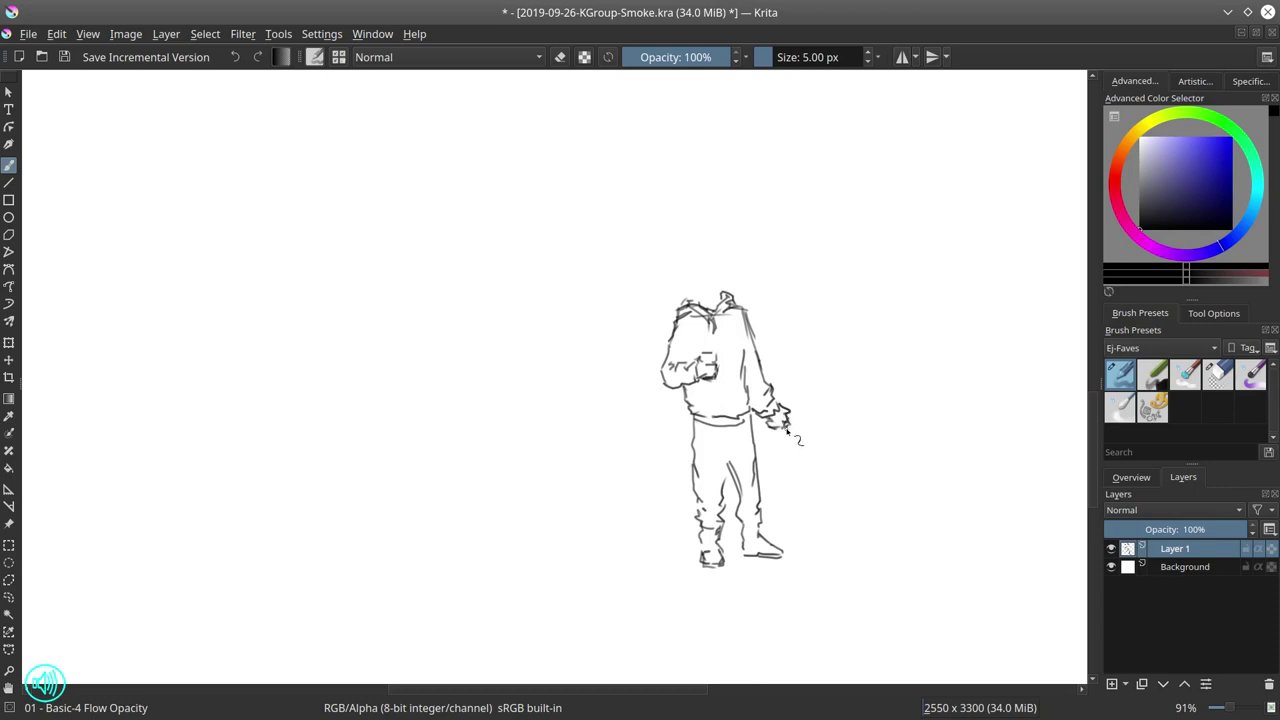
Draw a curved leash hanging from the lowered hand and a small long-tailed animal at its end
{"action": "left_click_drag", "start_coordinate": [788, 422], "coordinate": [803, 471]}
{"action": "left_click_drag", "start_coordinate": [793, 428], "coordinate": [820, 513]}
{"action": "left_click_drag", "start_coordinate": [804, 467], "coordinate": [840, 524]}
{"action": "left_click_drag", "start_coordinate": [841, 483], "coordinate": [844, 491]}
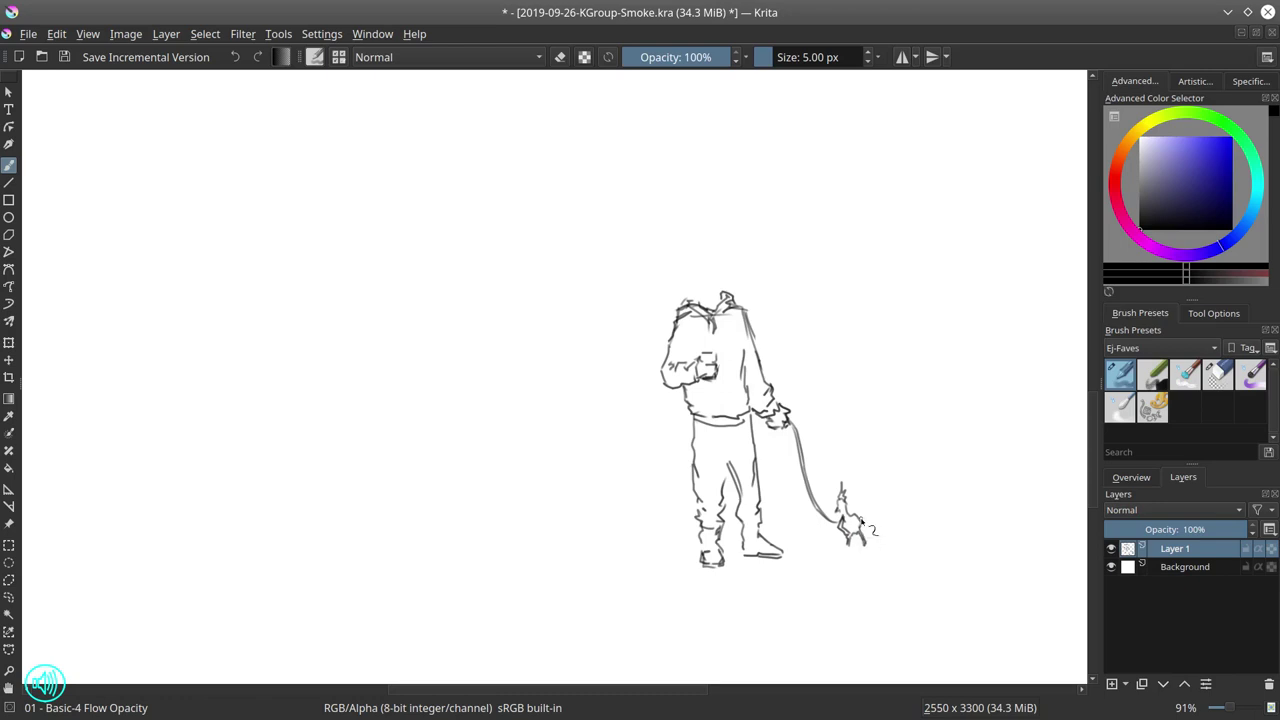
{"action": "mouse_move", "coordinate": [862, 520]}
{"action": "left_mouse_down"}
{"action": "mouse_move", "coordinate": [886, 495]}
{"action": "mouse_move", "coordinate": [857, 531]}
{"action": "left_mouse_up"}
Draw wavy smoke outlines rising and spreading outward from the open collar in place of a head
{"action": "mouse_move", "coordinate": [689, 287]}
{"action": "left_mouse_down"}
{"action": "mouse_move", "coordinate": [660, 231]}
{"action": "mouse_move", "coordinate": [667, 261]}
{"action": "mouse_move", "coordinate": [641, 226]}
{"action": "mouse_move", "coordinate": [645, 208]}
{"action": "mouse_move", "coordinate": [723, 278]}
{"action": "mouse_move", "coordinate": [746, 205]}
{"action": "left_mouse_up"}
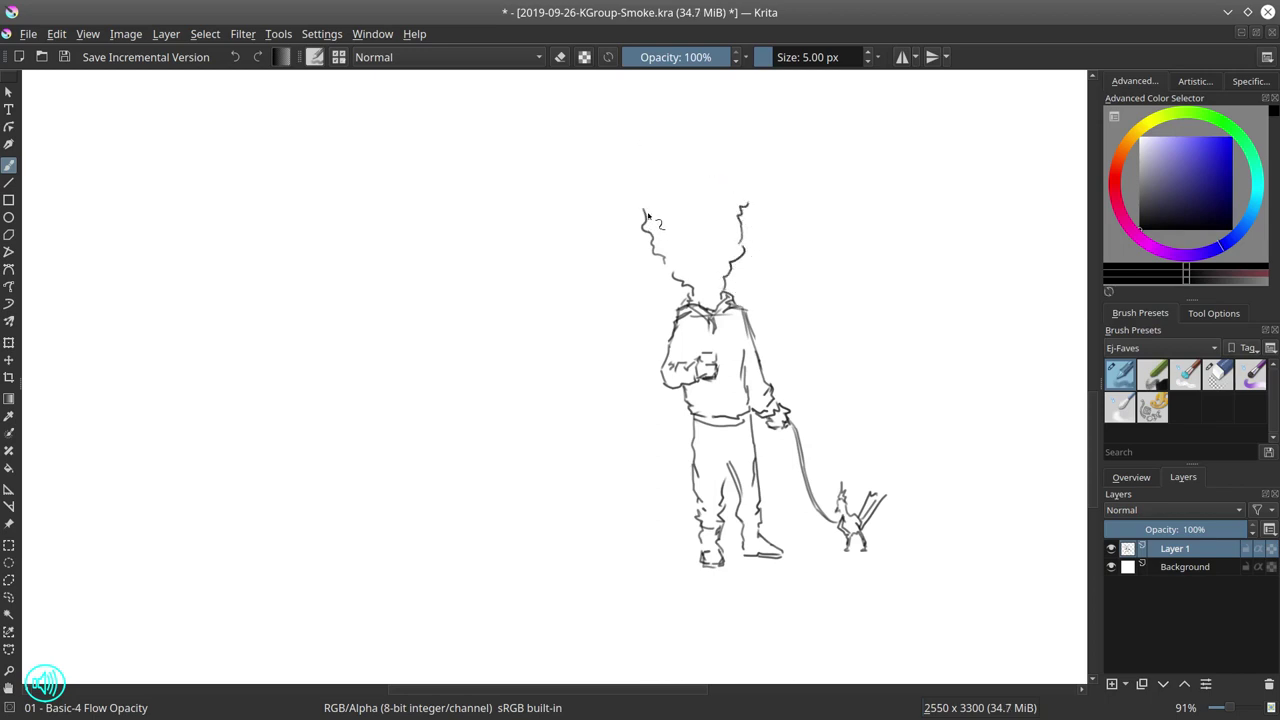
{"action": "mouse_move", "coordinate": [644, 212]}
{"action": "left_mouse_down"}
{"action": "mouse_move", "coordinate": [585, 170]}
{"action": "mouse_move", "coordinate": [563, 121]}
{"action": "left_mouse_up"}
{"action": "key", "text": "ctrl+z"}
{"action": "mouse_move", "coordinate": [628, 207]}
{"action": "left_mouse_down"}
{"action": "mouse_move", "coordinate": [565, 167]}
{"action": "mouse_move", "coordinate": [647, 241]}
{"action": "left_mouse_up"}
{"action": "left_click_drag", "start_coordinate": [746, 222], "coordinate": [809, 88]}
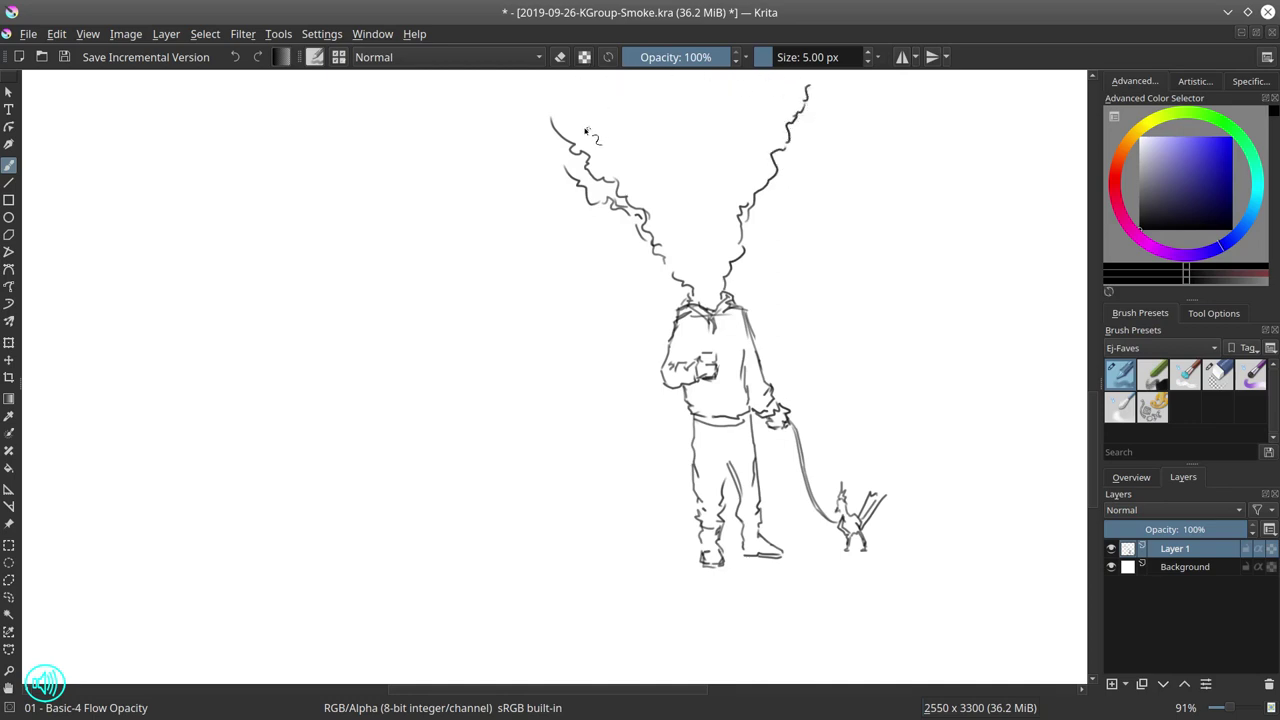
{"action": "mouse_move", "coordinate": [551, 120]}
{"action": "left_mouse_down"}
{"action": "mouse_move", "coordinate": [563, 104]}
{"action": "mouse_move", "coordinate": [510, 84]}
{"action": "left_mouse_up"}
{"action": "left_click_drag", "start_coordinate": [565, 150], "coordinate": [540, 122]}
Mirror the canvas view and enclose the body, leash and animal, without the smoke, in a polygonal selection
{"action": "left_click", "coordinate": [1131, 477]}
{"action": "left_click", "coordinate": [1113, 689]}
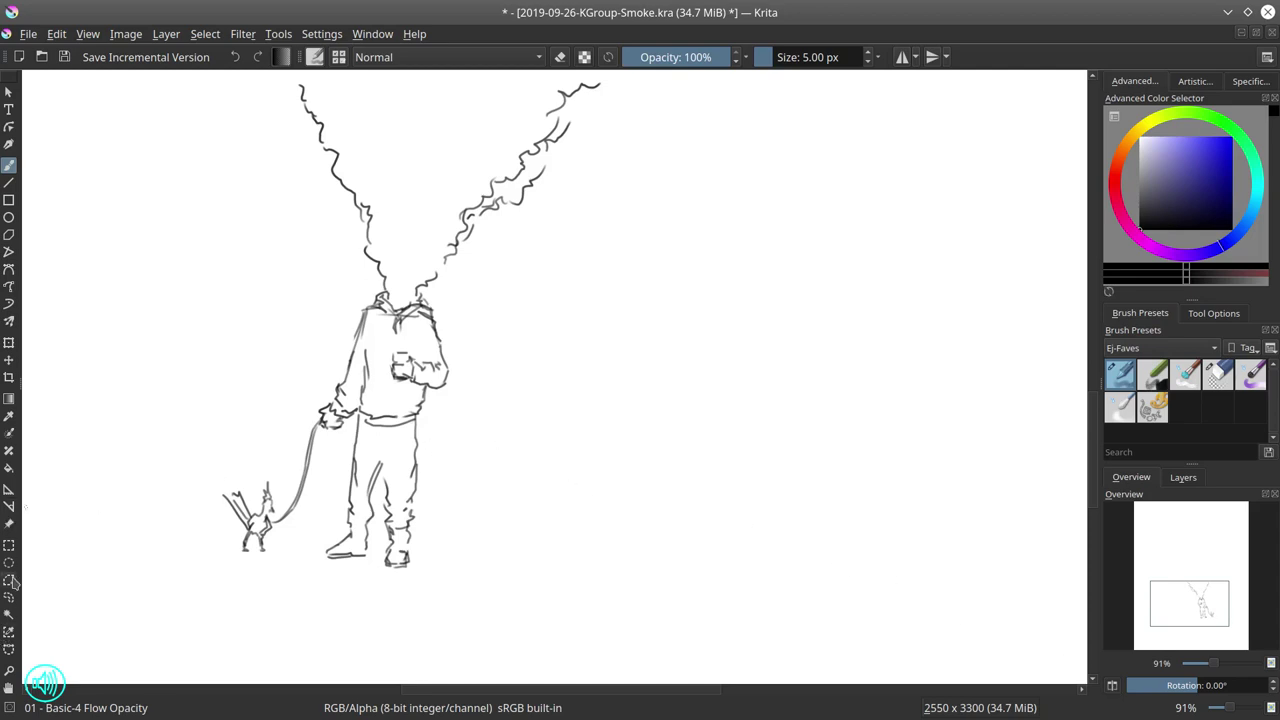
{"action": "left_click", "coordinate": [9, 579]}
{"action": "left_click", "coordinate": [530, 453]}
{"action": "left_click", "coordinate": [455, 301]}
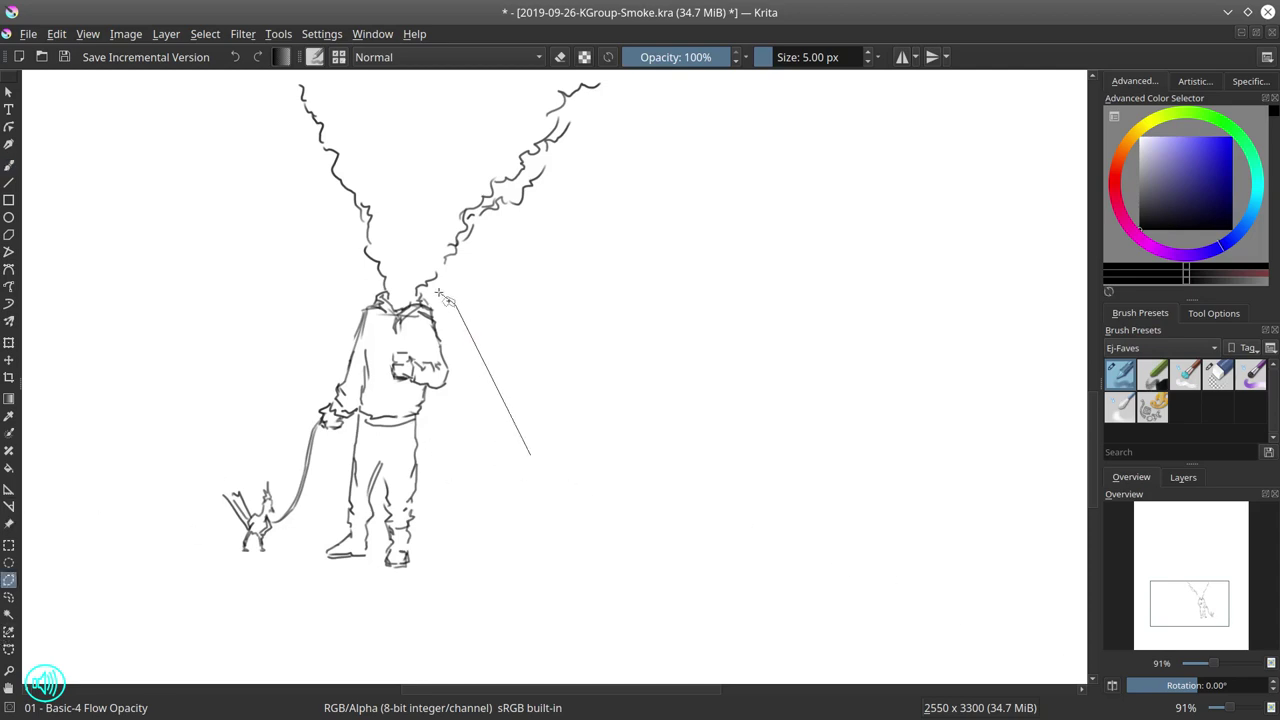
{"action": "left_click", "coordinate": [437, 290]}
{"action": "left_click", "coordinate": [375, 291]}
{"action": "left_click", "coordinate": [190, 343]}
{"action": "left_click", "coordinate": [137, 516]}
{"action": "left_click", "coordinate": [161, 573]}
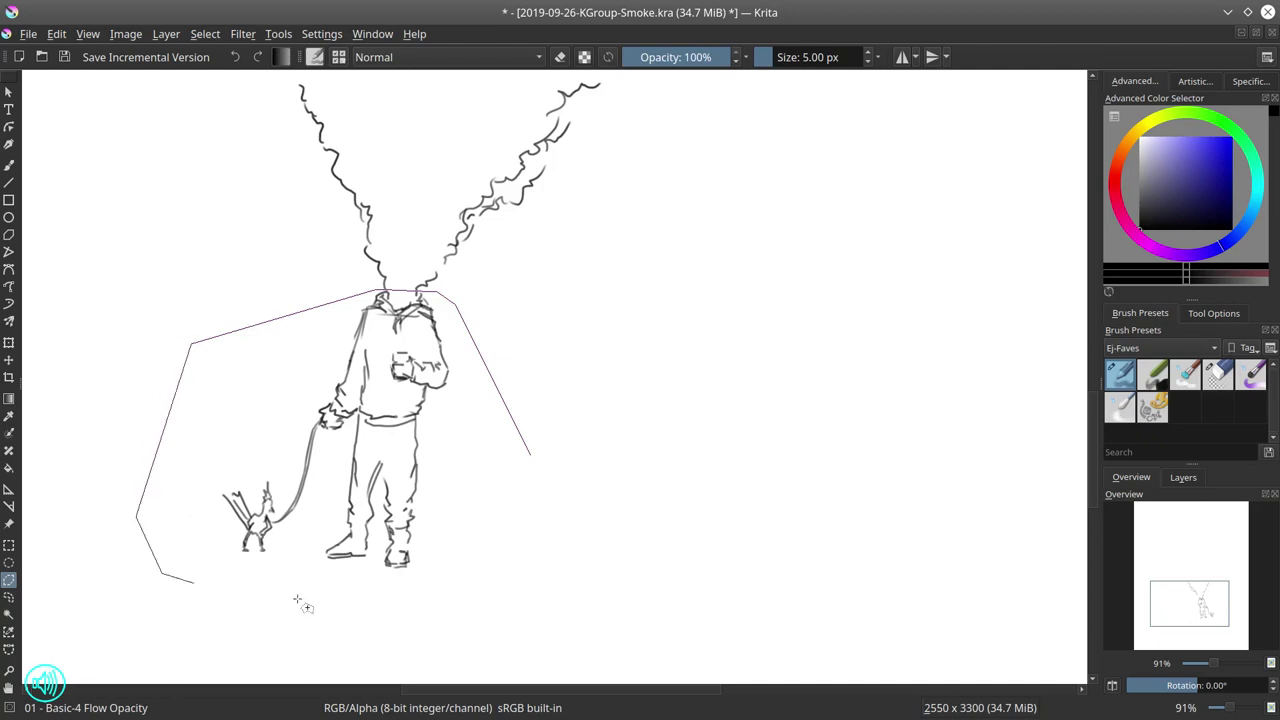
{"action": "left_click", "coordinate": [425, 621]}
{"action": "left_click", "coordinate": [525, 600]}
{"action": "double_click", "coordinate": [535, 533]}
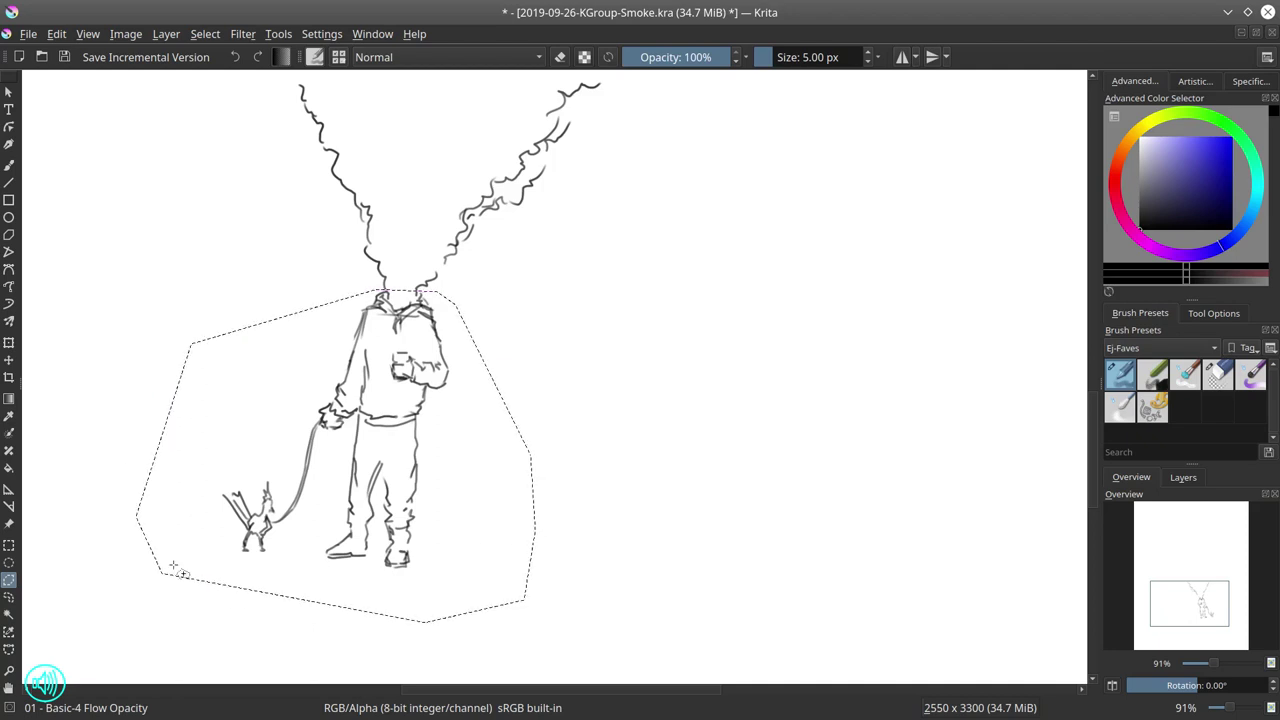
Rotate the selected figure slightly counterclockwise about a pivot at the collar, nudge it sideways, apply the transform and deselect
{"action": "left_click", "coordinate": [9, 343]}
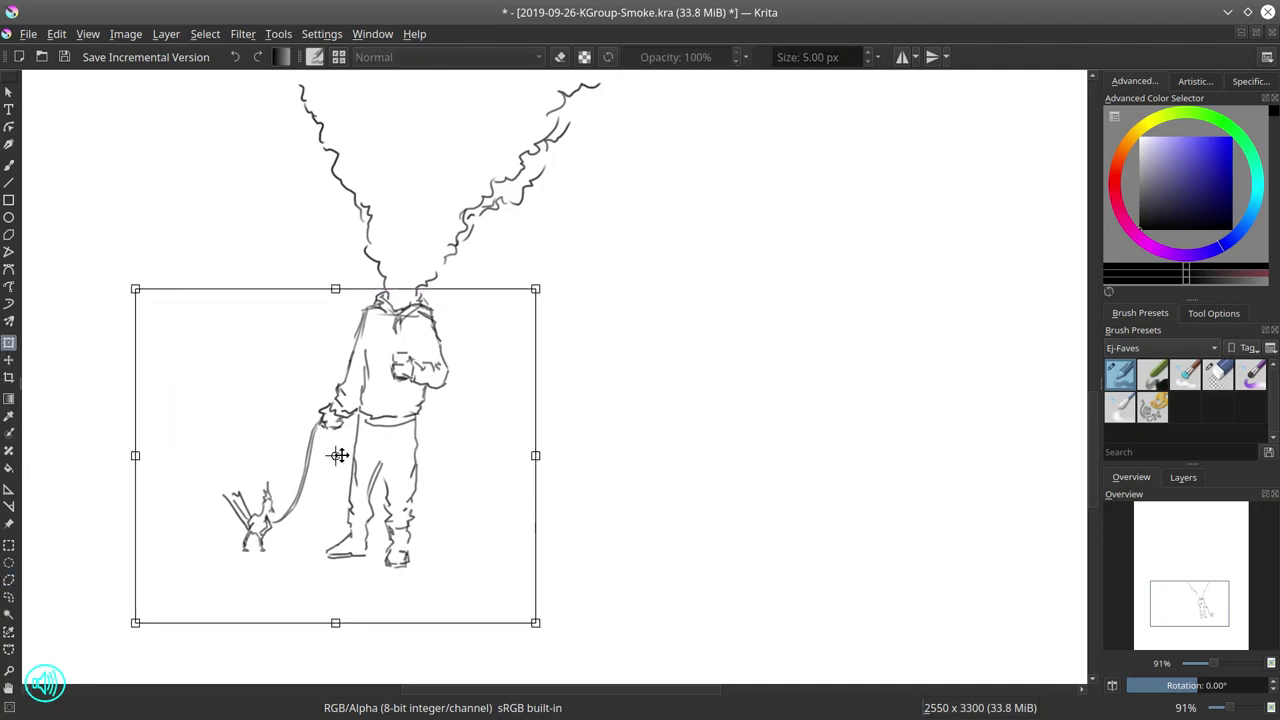
{"action": "mouse_move", "coordinate": [337, 451]}
{"action": "left_mouse_down"}
{"action": "mouse_move", "coordinate": [371, 380]}
{"action": "mouse_move", "coordinate": [358, 448]}
{"action": "mouse_move", "coordinate": [337, 470]}
{"action": "mouse_move", "coordinate": [339, 455]}
{"action": "left_mouse_up"}
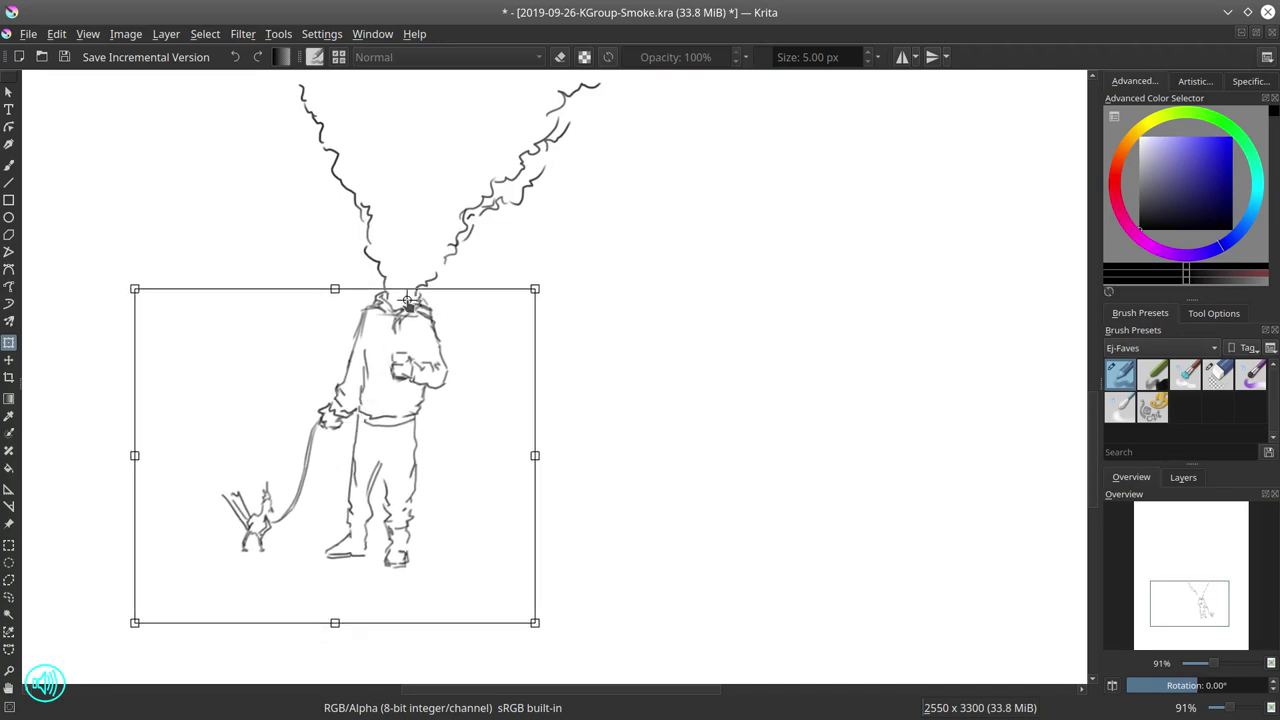
{"action": "left_click_drag", "start_coordinate": [674, 514], "coordinate": [696, 482]}
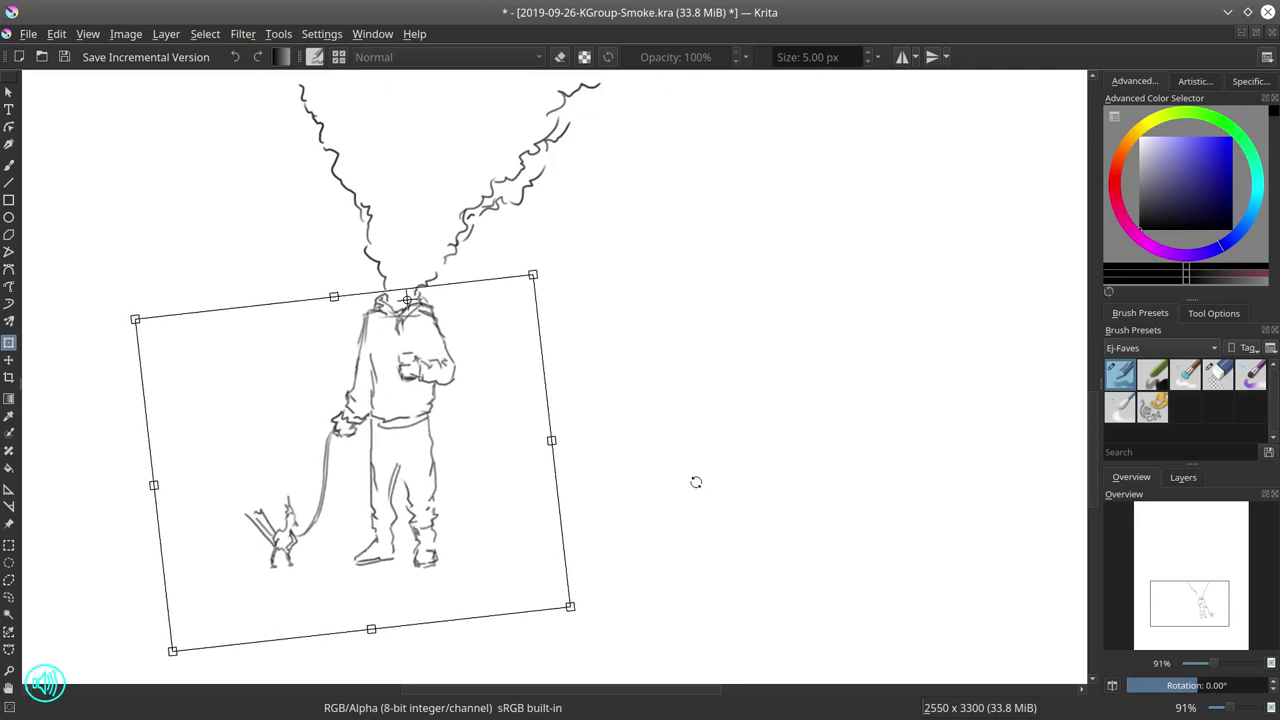
{"action": "left_click_drag", "start_coordinate": [439, 508], "coordinate": [442, 507]}
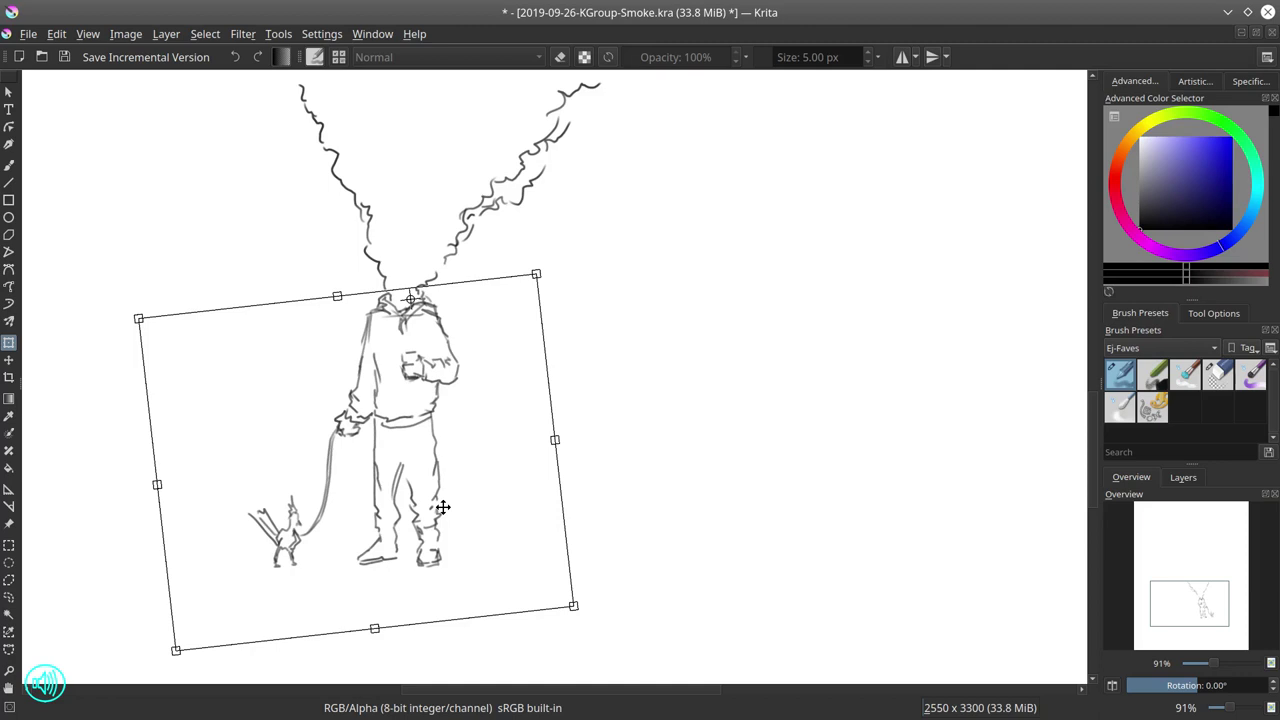
{"action": "key", "text": "Return"}
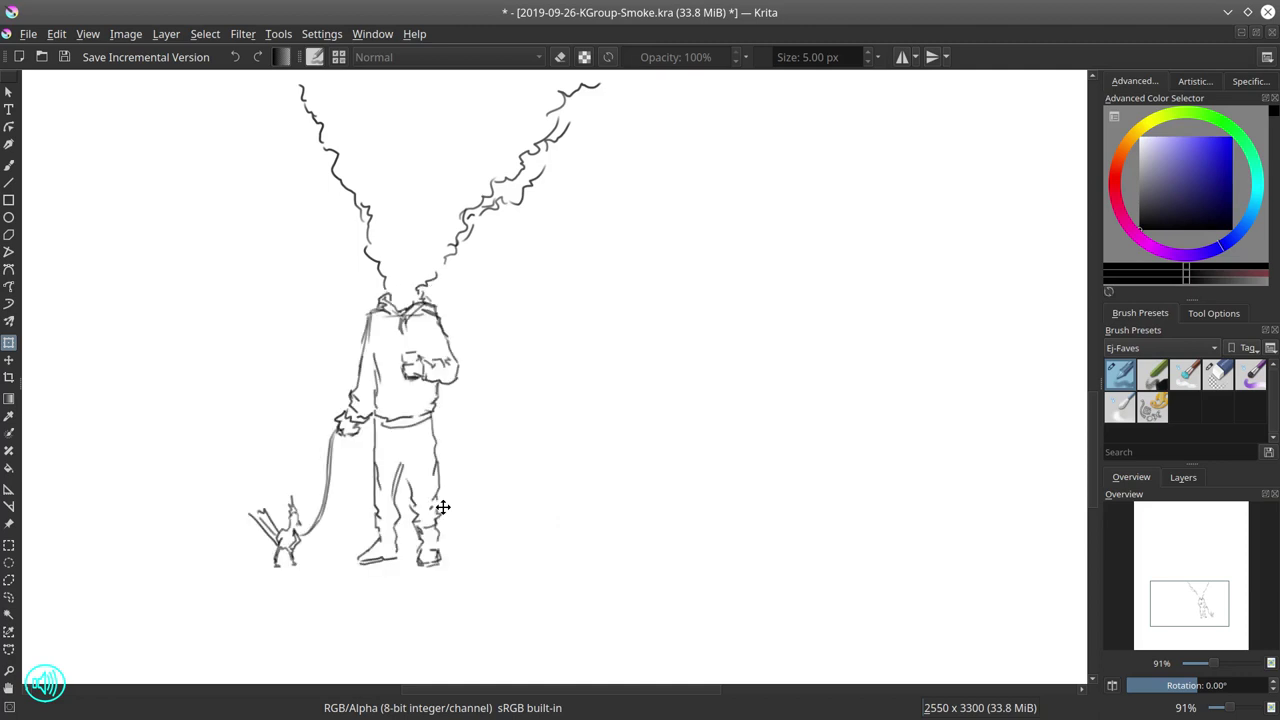
{"action": "left_click", "coordinate": [214, 34]}
{"action": "left_click", "coordinate": [225, 74]}
Erase the figure's sideways-pointing shoe and redraw it flatter with the 5 px Basic-4 Flow Opacity brush, refining the legs
{"action": "left_click", "coordinate": [1218, 375]}
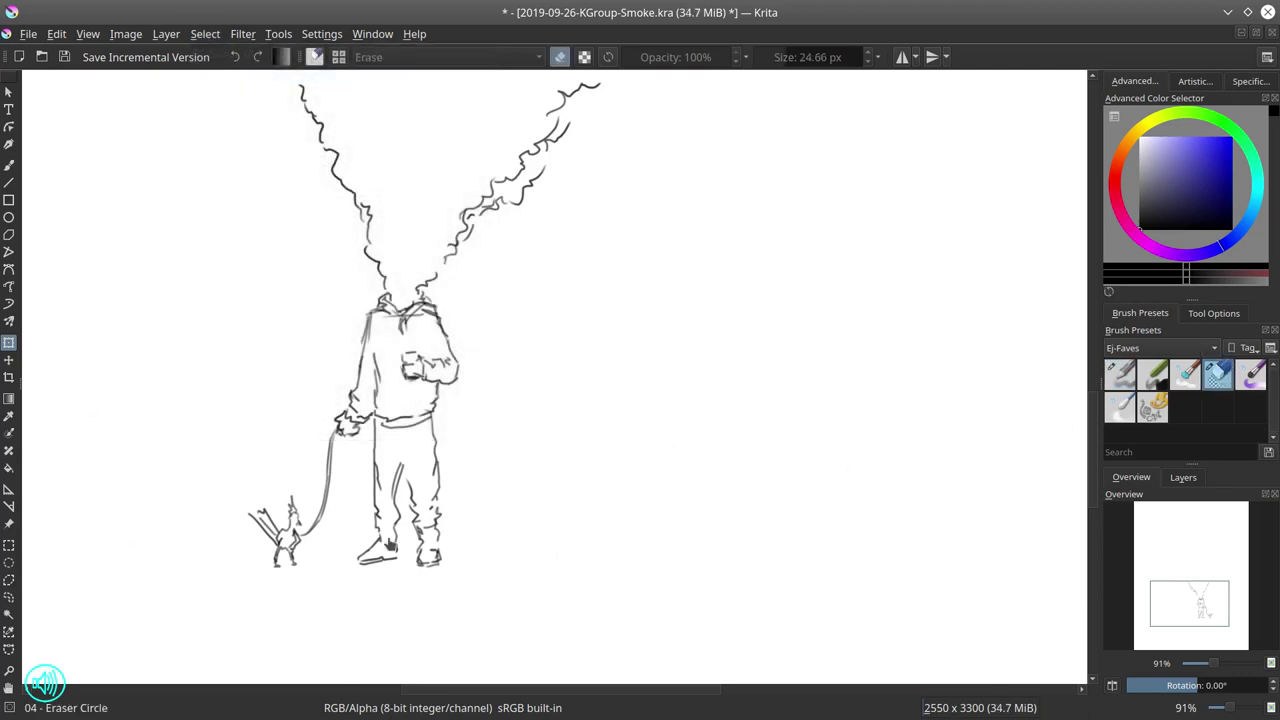
{"action": "left_click", "coordinate": [10, 163]}
{"action": "left_click_drag", "start_coordinate": [364, 562], "coordinate": [392, 568]}
{"action": "left_click", "coordinate": [1120, 375]}
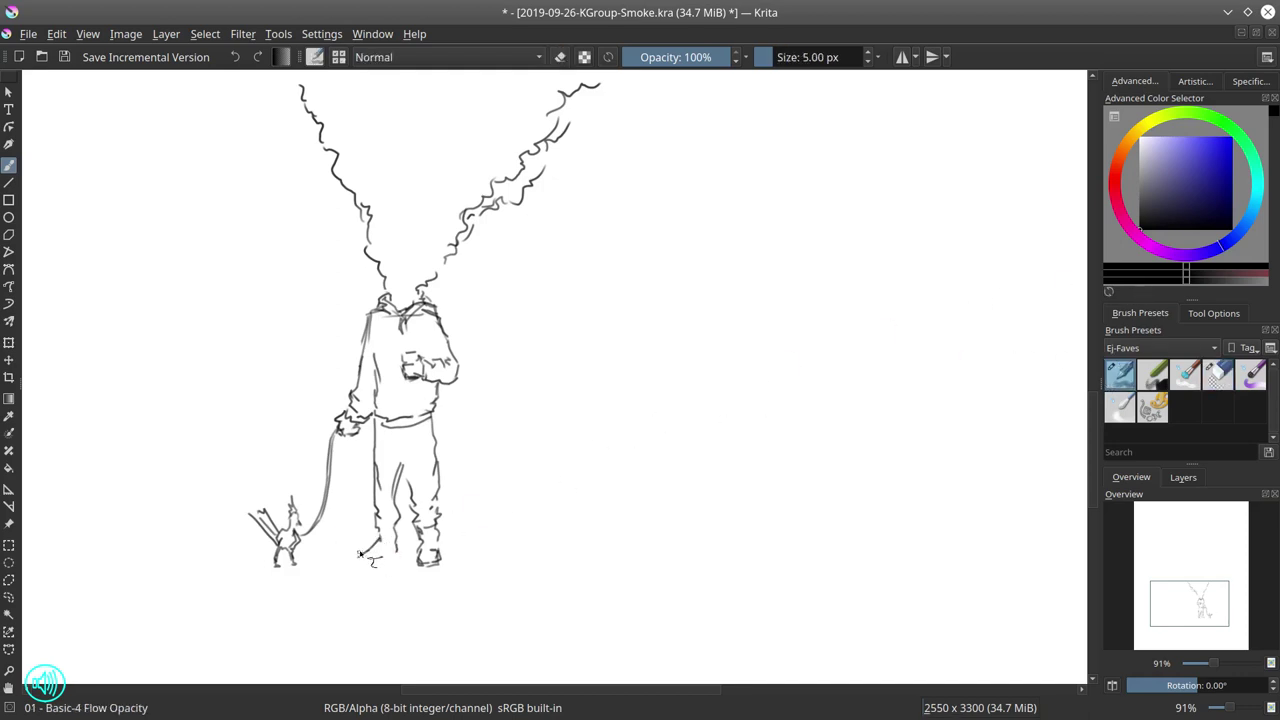
{"action": "mouse_move", "coordinate": [369, 545]}
{"action": "left_mouse_down"}
{"action": "mouse_move", "coordinate": [358, 562]}
{"action": "mouse_move", "coordinate": [438, 539]}
{"action": "left_mouse_up"}
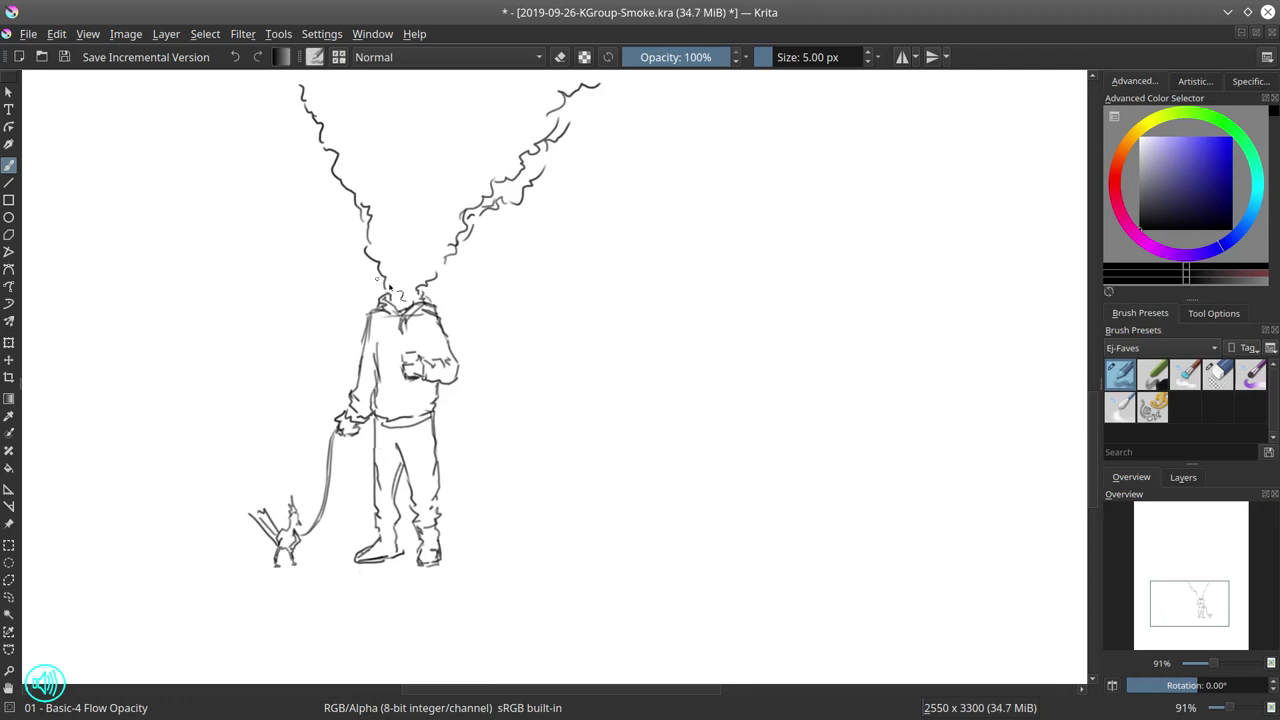
Add a second wavy outline to the smoke on the leash side and a short wisp to the opposite plume
{"action": "mouse_move", "coordinate": [362, 258]}
{"action": "left_mouse_down"}
{"action": "mouse_move", "coordinate": [297, 127]}
{"action": "mouse_move", "coordinate": [310, 148]}
{"action": "mouse_move", "coordinate": [276, 138]}
{"action": "mouse_move", "coordinate": [256, 84]}
{"action": "left_mouse_up"}
{"action": "left_click_drag", "start_coordinate": [558, 114], "coordinate": [545, 80]}
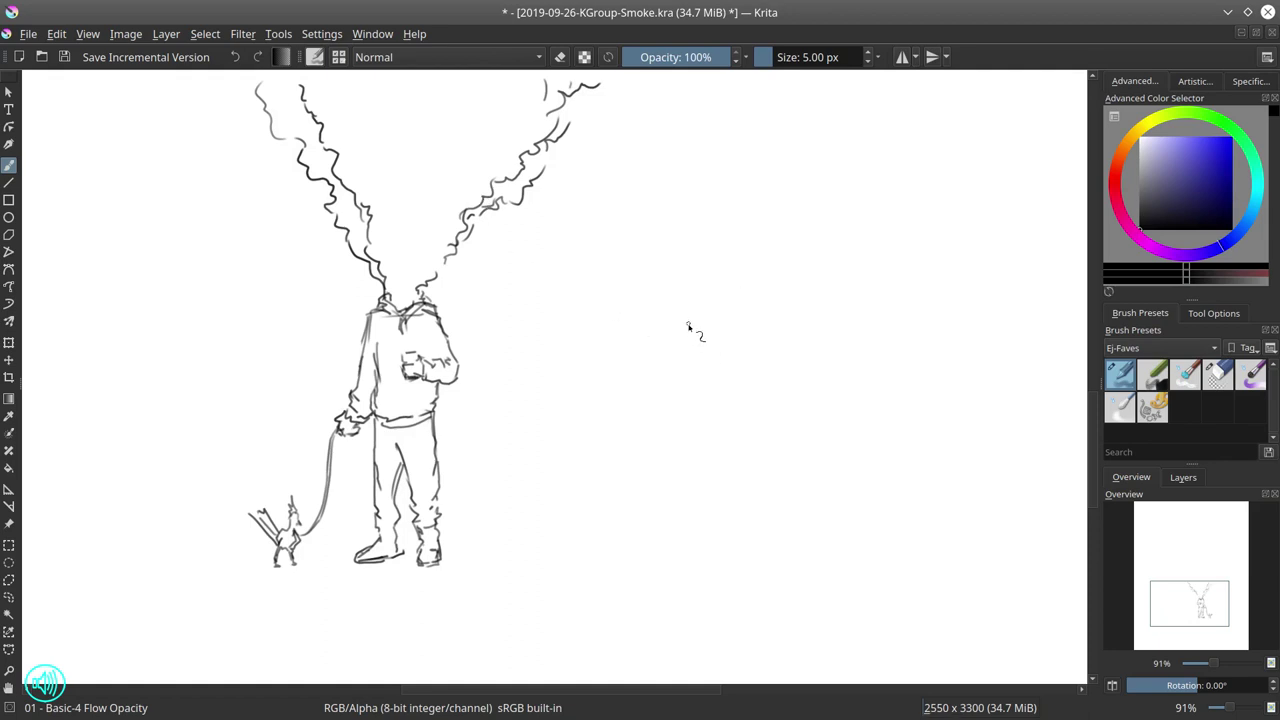
Draw horizontal ground lines behind the figure's feet and the animal, extending to both sides
{"action": "mouse_move", "coordinate": [740, 364]}
{"action": "left_mouse_down"}
{"action": "mouse_move", "coordinate": [760, 420]}
{"action": "mouse_move", "coordinate": [752, 366]}
{"action": "left_mouse_up"}
{"action": "left_click_drag", "start_coordinate": [822, 423], "coordinate": [749, 439]}
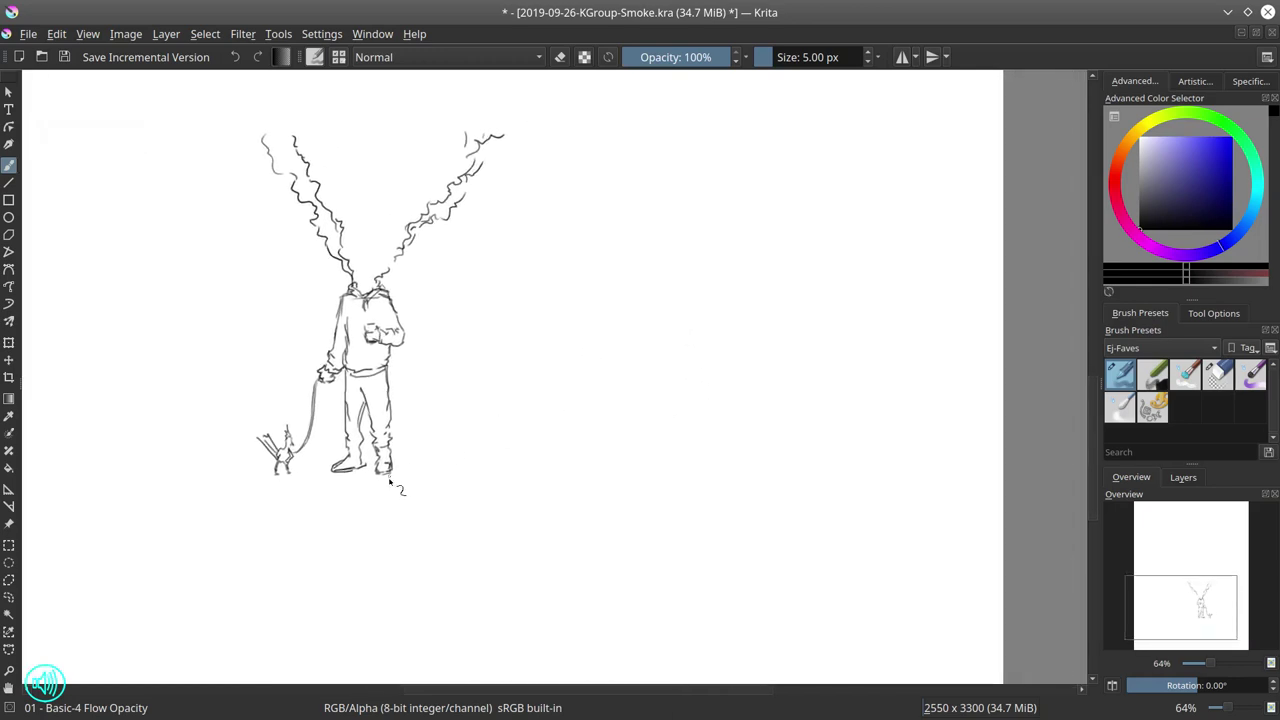
{"action": "left_click_drag", "start_coordinate": [432, 467], "coordinate": [569, 455]}
{"action": "left_click_drag", "start_coordinate": [416, 453], "coordinate": [657, 452]}
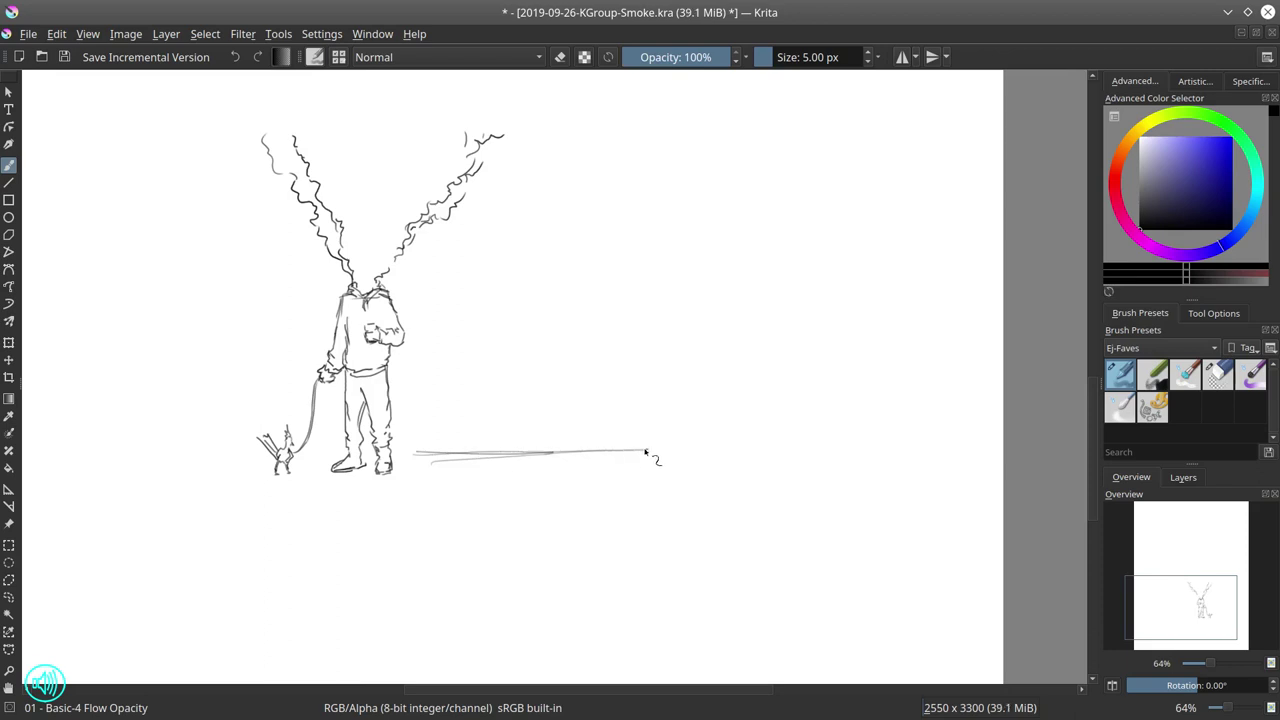
{"action": "left_click_drag", "start_coordinate": [580, 457], "coordinate": [772, 451]}
{"action": "left_click_drag", "start_coordinate": [336, 450], "coordinate": [301, 449]}
{"action": "mouse_move", "coordinate": [82, 463]}
{"action": "left_mouse_down"}
{"action": "mouse_move", "coordinate": [230, 455]}
{"action": "mouse_move", "coordinate": [232, 441]}
{"action": "left_mouse_up"}
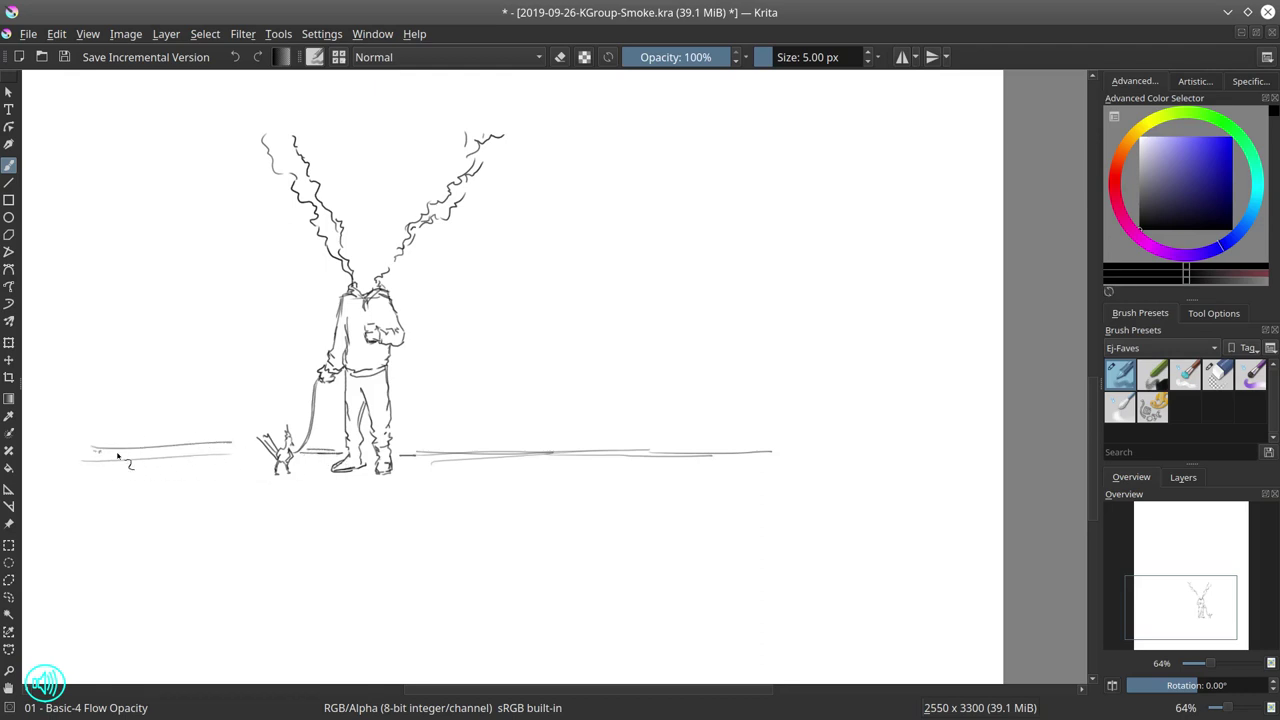
Sketch the curved edges of a path in the foreground below the figure and reinforce the horizontal ground lines across both sides
{"action": "left_click_drag", "start_coordinate": [114, 454], "coordinate": [262, 451]}
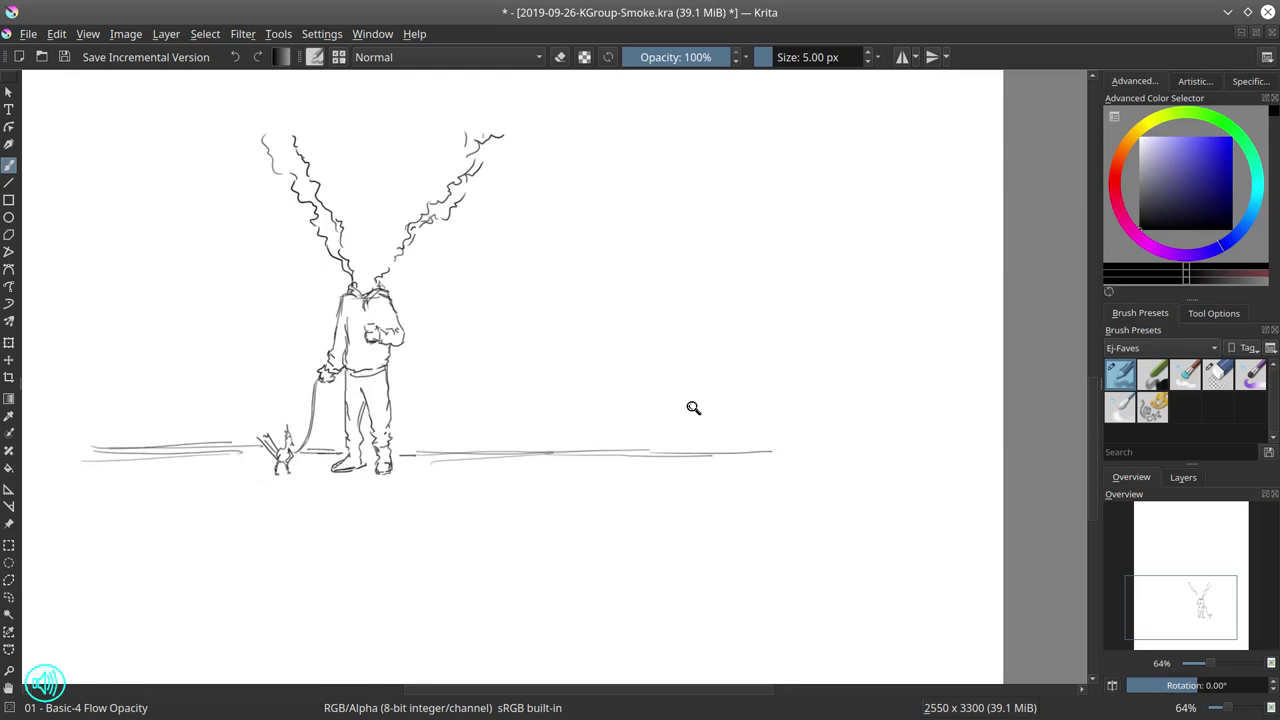
{"action": "scroll", "coordinate": [691, 408], "scroll_direction": "down", "scroll_amount": 3}
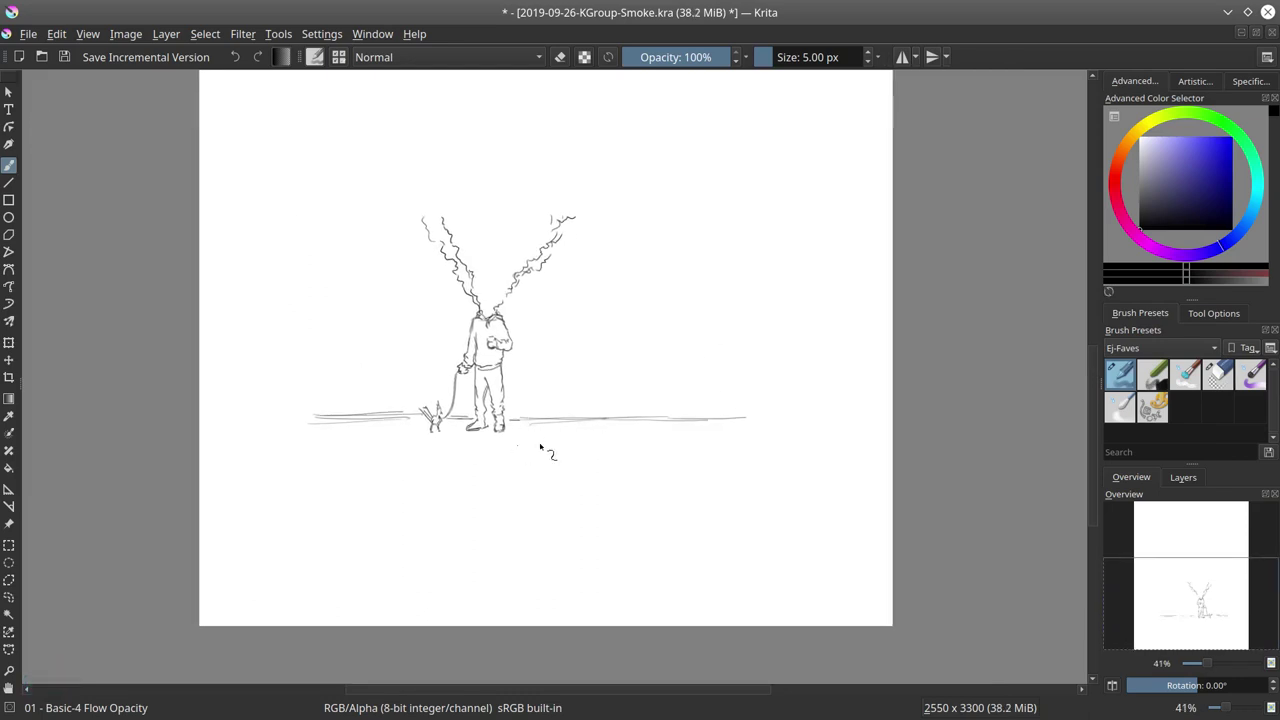
{"action": "mouse_move", "coordinate": [551, 436]}
{"action": "left_mouse_down"}
{"action": "mouse_move", "coordinate": [556, 512]}
{"action": "mouse_move", "coordinate": [528, 540]}
{"action": "left_mouse_up"}
{"action": "left_click_drag", "start_coordinate": [605, 436], "coordinate": [627, 455]}
{"action": "key", "text": "ctrl+z"}
{"action": "mouse_move", "coordinate": [691, 437]}
{"action": "left_mouse_down"}
{"action": "mouse_move", "coordinate": [781, 506]}
{"action": "mouse_move", "coordinate": [747, 476]}
{"action": "mouse_move", "coordinate": [829, 559]}
{"action": "left_mouse_up"}
{"action": "left_click_drag", "start_coordinate": [792, 508], "coordinate": [829, 553]}
{"action": "mouse_move", "coordinate": [551, 441]}
{"action": "left_mouse_down"}
{"action": "mouse_move", "coordinate": [549, 495]}
{"action": "mouse_move", "coordinate": [516, 527]}
{"action": "left_mouse_up"}
{"action": "left_click_drag", "start_coordinate": [468, 553], "coordinate": [399, 583]}
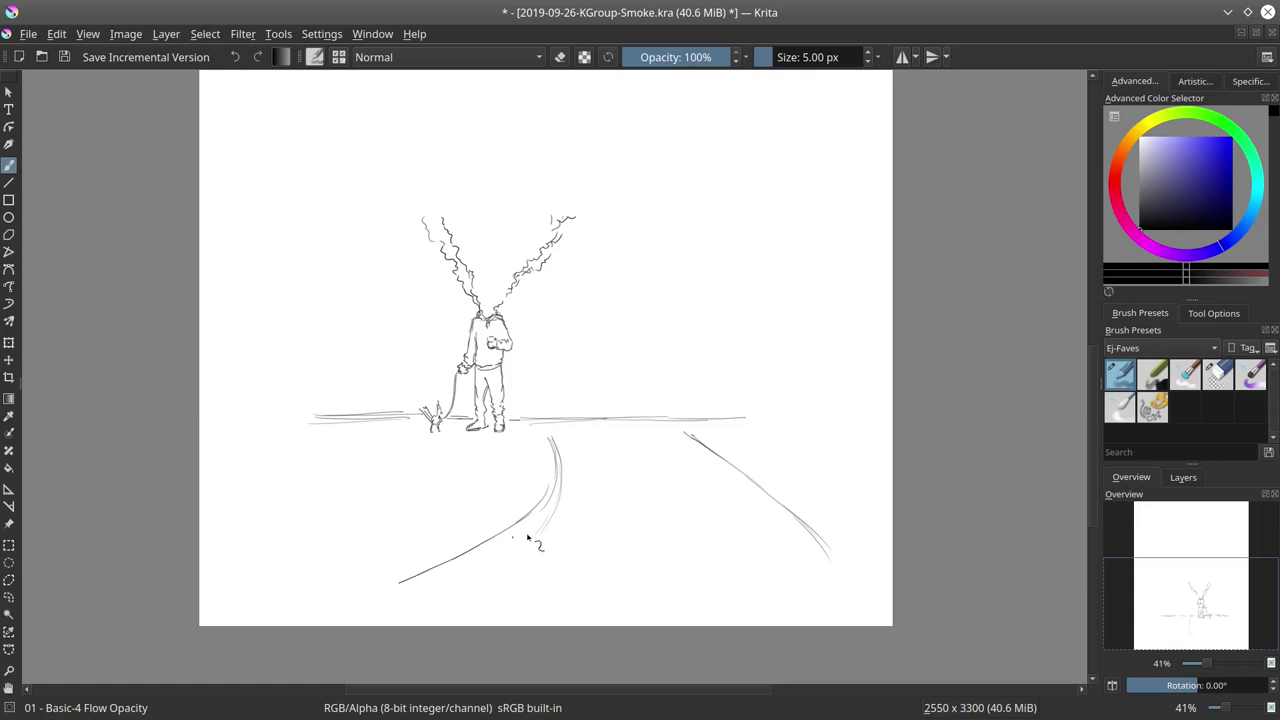
{"action": "left_click_drag", "start_coordinate": [544, 435], "coordinate": [543, 487]}
{"action": "left_click_drag", "start_coordinate": [258, 422], "coordinate": [744, 416]}
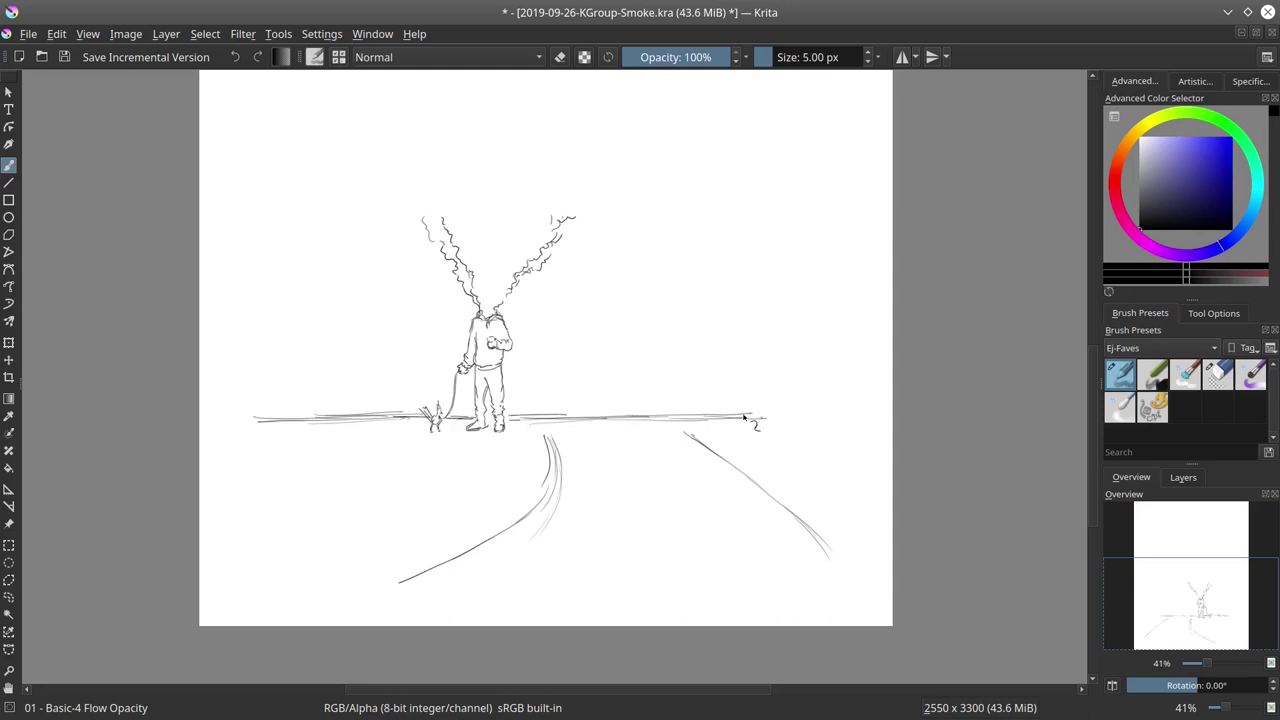
Sketch a boxy shape on a post behind the animal and add another ground line beside it
{"action": "mouse_move", "coordinate": [390, 397]}
{"action": "left_mouse_down"}
{"action": "mouse_move", "coordinate": [390, 417]}
{"action": "mouse_move", "coordinate": [408, 418]}
{"action": "left_mouse_up"}
{"action": "mouse_move", "coordinate": [387, 394]}
{"action": "left_mouse_down"}
{"action": "mouse_move", "coordinate": [387, 419]}
{"action": "mouse_move", "coordinate": [376, 391]}
{"action": "left_mouse_up"}
{"action": "left_click", "coordinate": [379, 342]}
{"action": "mouse_move", "coordinate": [245, 411]}
{"action": "left_mouse_down"}
{"action": "mouse_move", "coordinate": [323, 414]}
{"action": "mouse_move", "coordinate": [395, 365]}
{"action": "mouse_move", "coordinate": [398, 385]}
{"action": "mouse_move", "coordinate": [381, 394]}
{"action": "mouse_move", "coordinate": [380, 376]}
{"action": "mouse_move", "coordinate": [432, 357]}
{"action": "mouse_move", "coordinate": [366, 352]}
{"action": "mouse_move", "coordinate": [405, 387]}
{"action": "mouse_move", "coordinate": [390, 361]}
{"action": "mouse_move", "coordinate": [416, 364]}
{"action": "mouse_move", "coordinate": [417, 377]}
{"action": "mouse_move", "coordinate": [389, 375]}
{"action": "mouse_move", "coordinate": [420, 382]}
{"action": "left_mouse_up"}
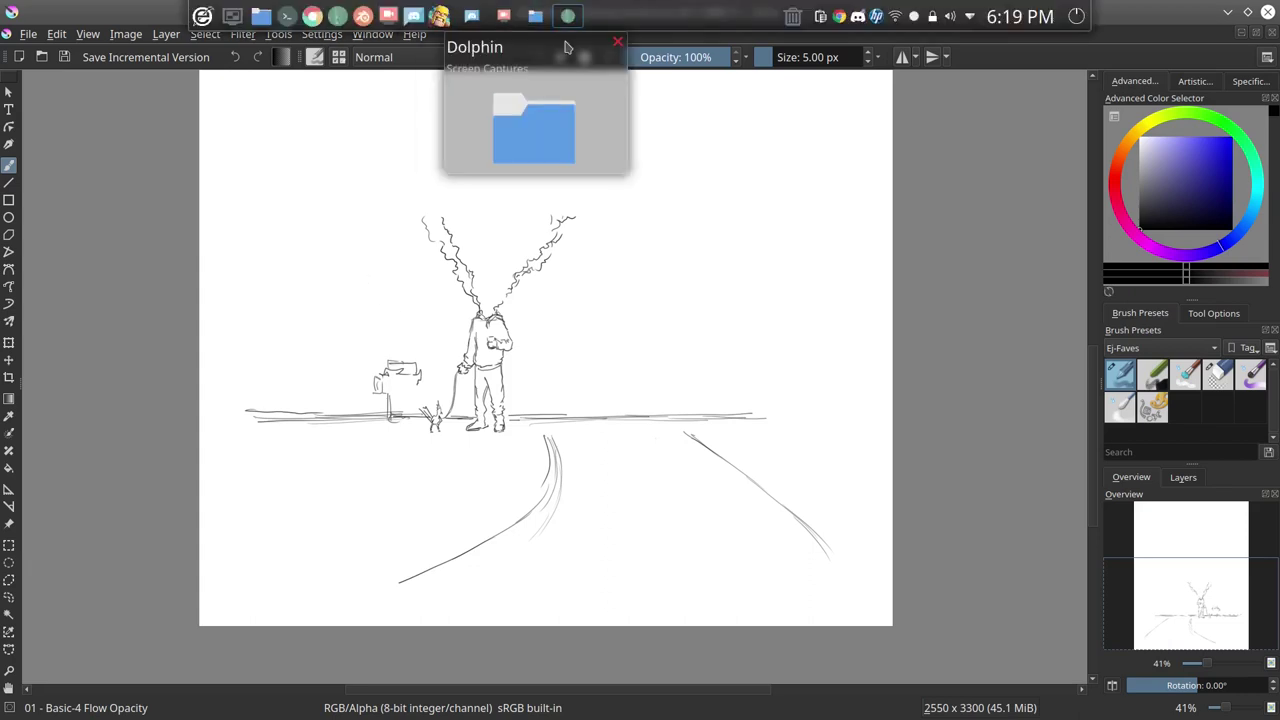
{"action": "mouse_move", "coordinate": [584, 16]}
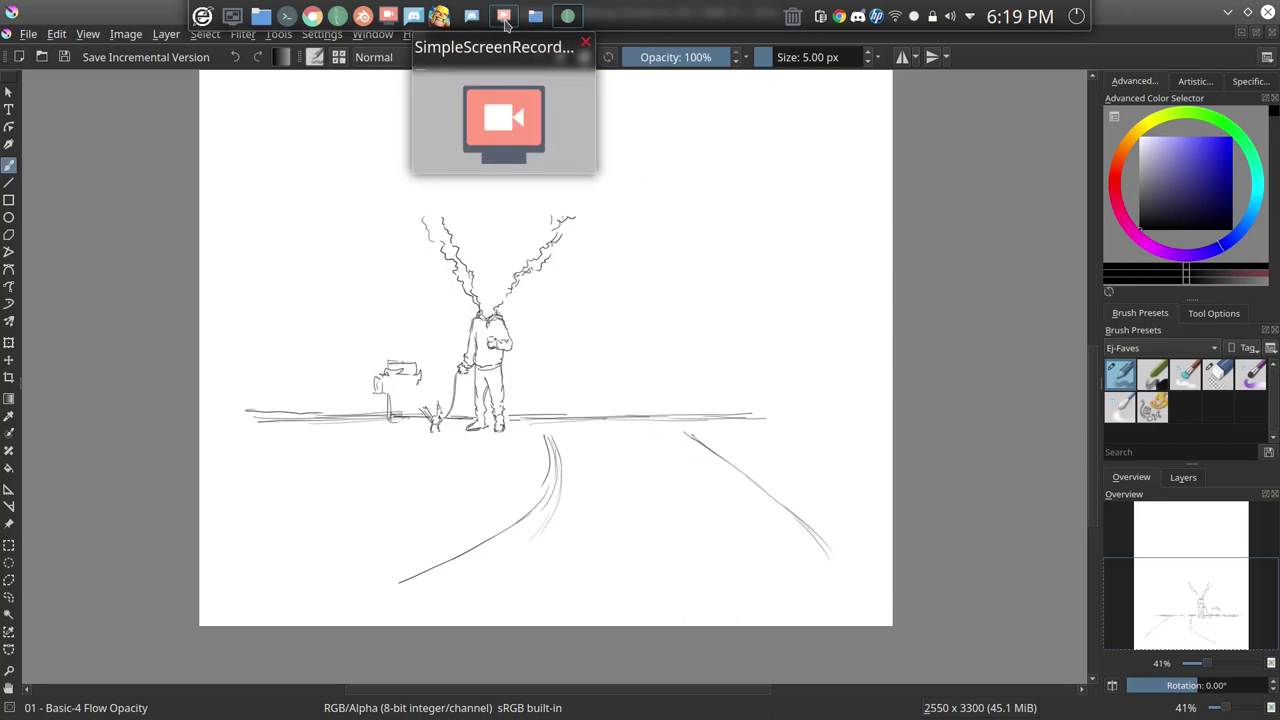
{"action": "left_click", "coordinate": [501, 18]}
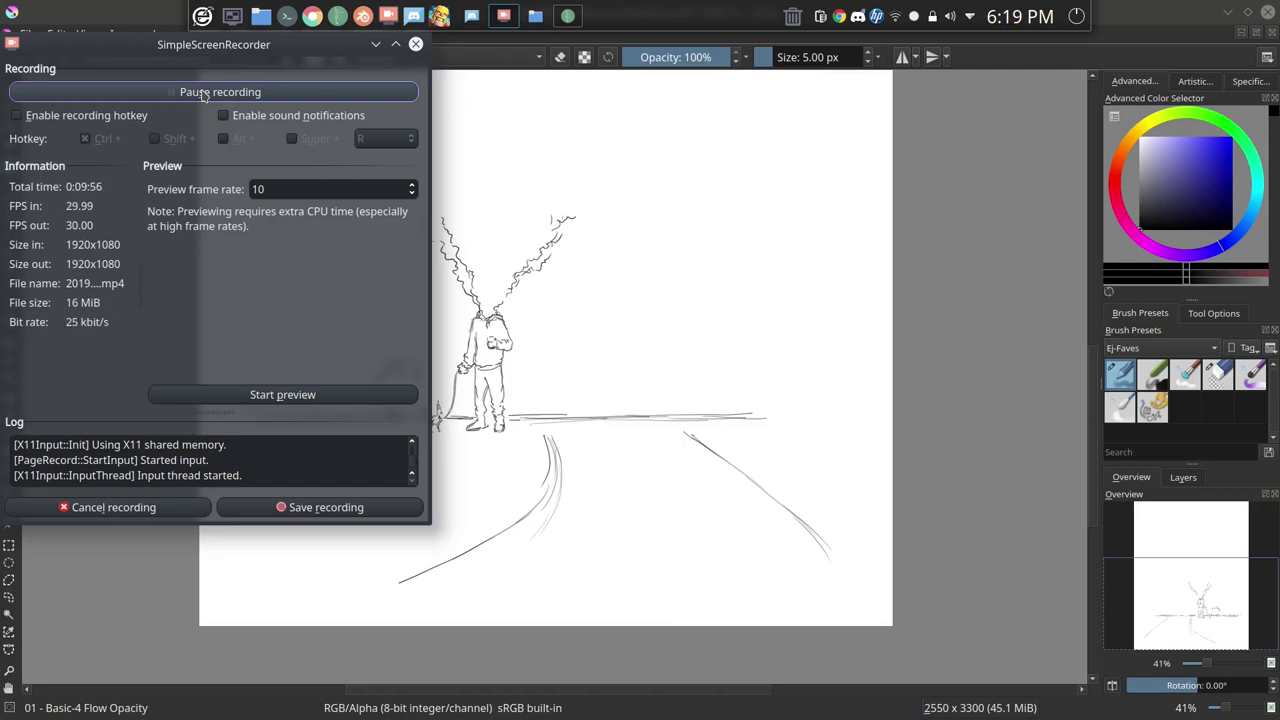
{"action": "left_click", "coordinate": [135, 510]}
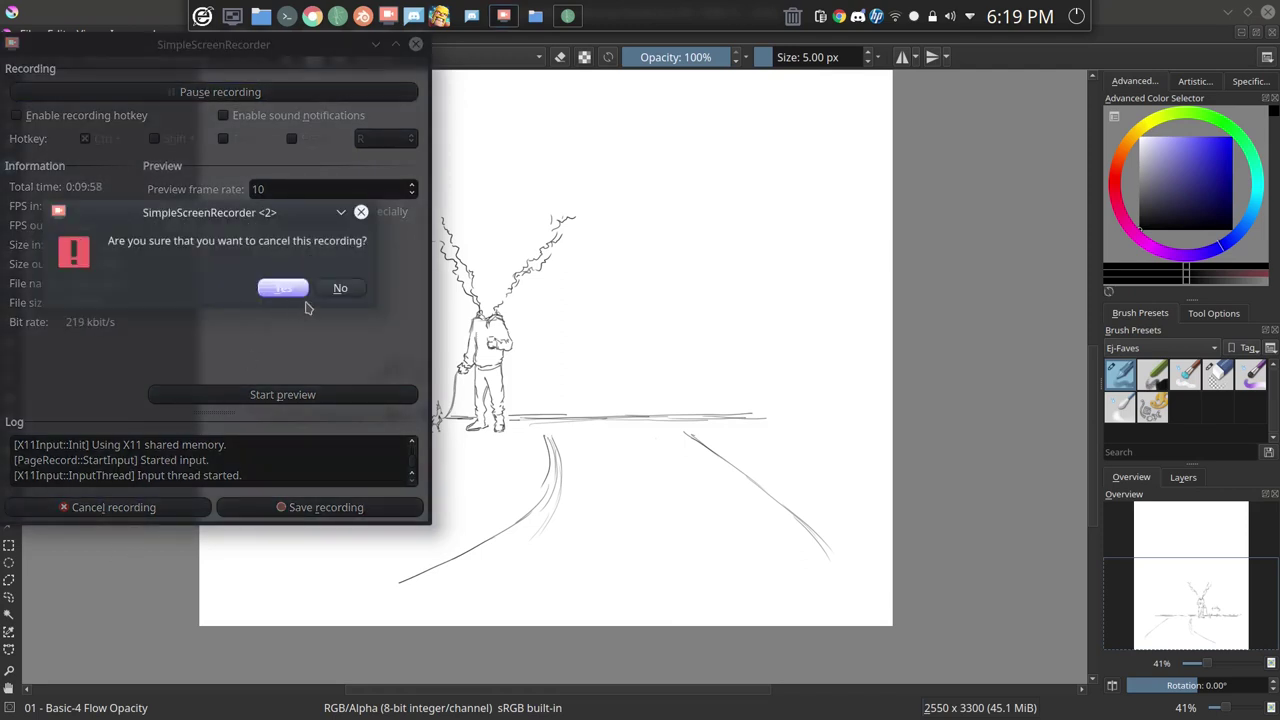
{"action": "left_click", "coordinate": [340, 288]}
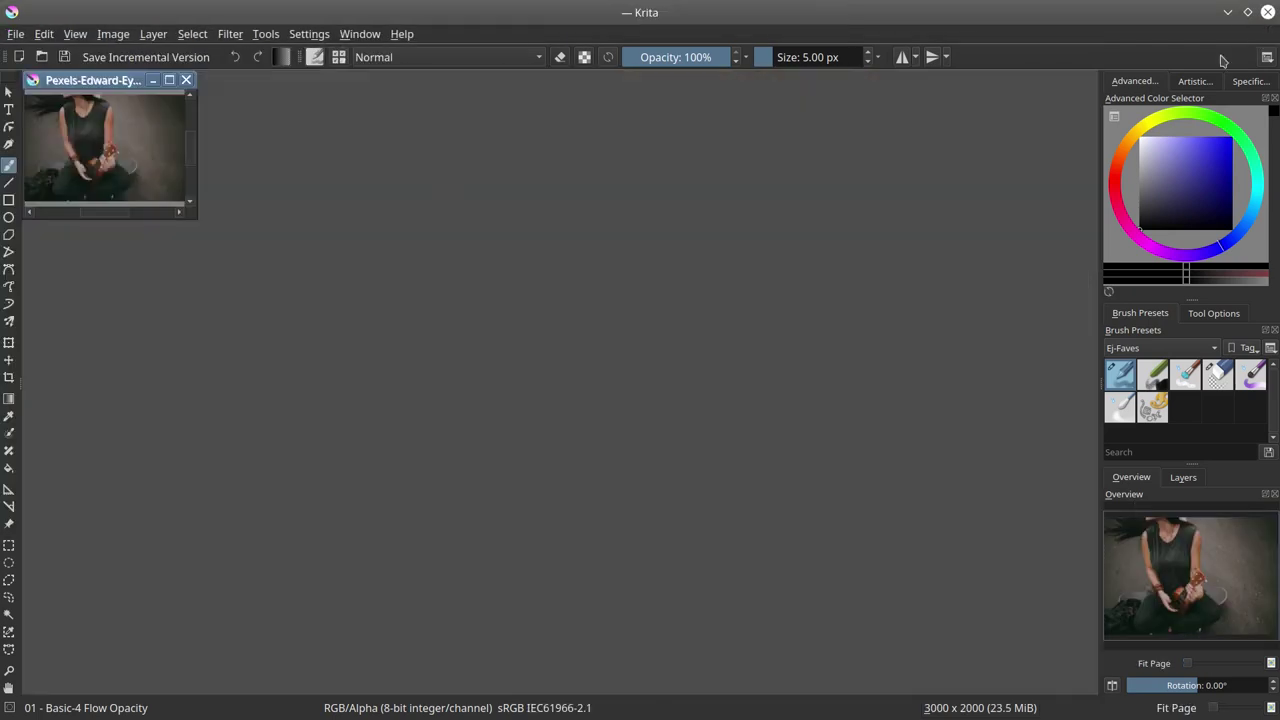
Enlarge the reference photo window and create a blank 2550 x 3300 document with its window sized to fit beside the photo
{"action": "left_click_drag", "start_coordinate": [84, 80], "coordinate": [100, 126]}
{"action": "left_click_drag", "start_coordinate": [213, 264], "coordinate": [451, 659]}
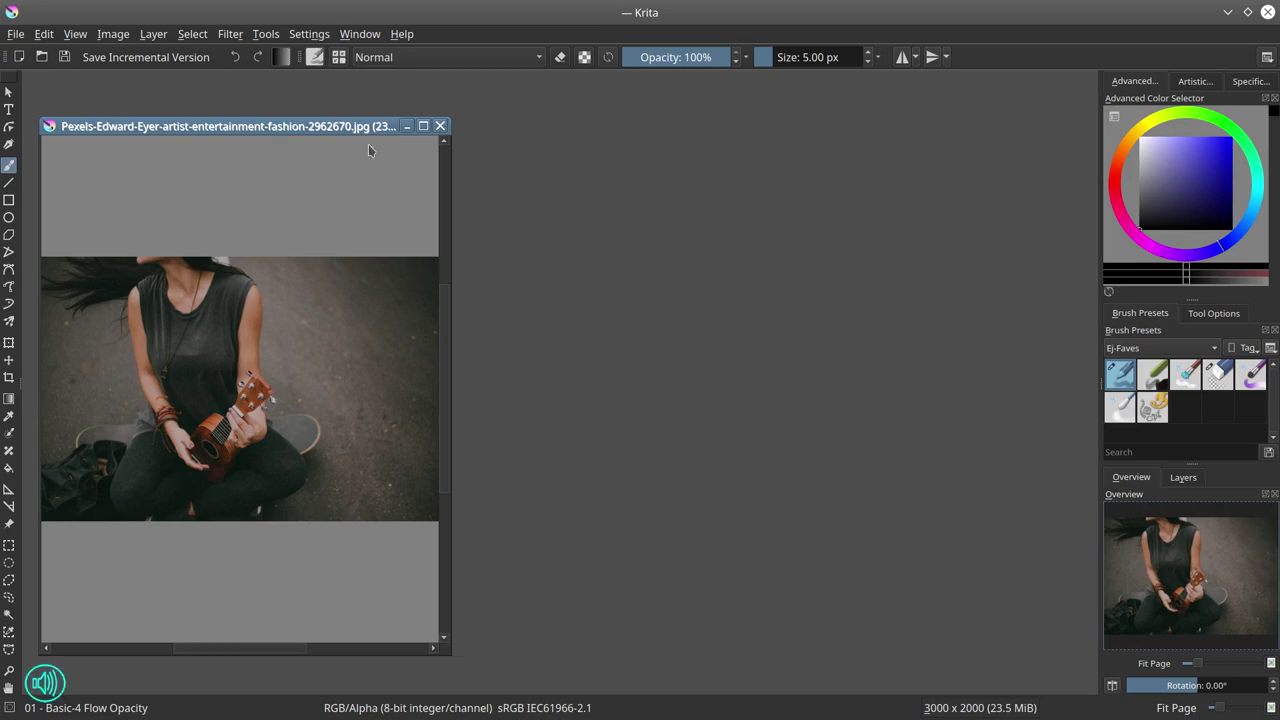
{"action": "left_click", "coordinate": [16, 34]}
{"action": "left_click", "coordinate": [40, 51]}
{"action": "left_click", "coordinate": [750, 558]}
{"action": "left_click_drag", "start_coordinate": [554, 80], "coordinate": [558, 91]}
{"action": "left_click_drag", "start_coordinate": [630, 229], "coordinate": [1080, 685]}
Add a paint layer and block in the musician's two bent arms in dusky mauve with the Basic-4 Flow Opacity brush at 41.82 px
{"action": "left_click", "coordinate": [1179, 479]}
{"action": "left_click", "coordinate": [1112, 685]}
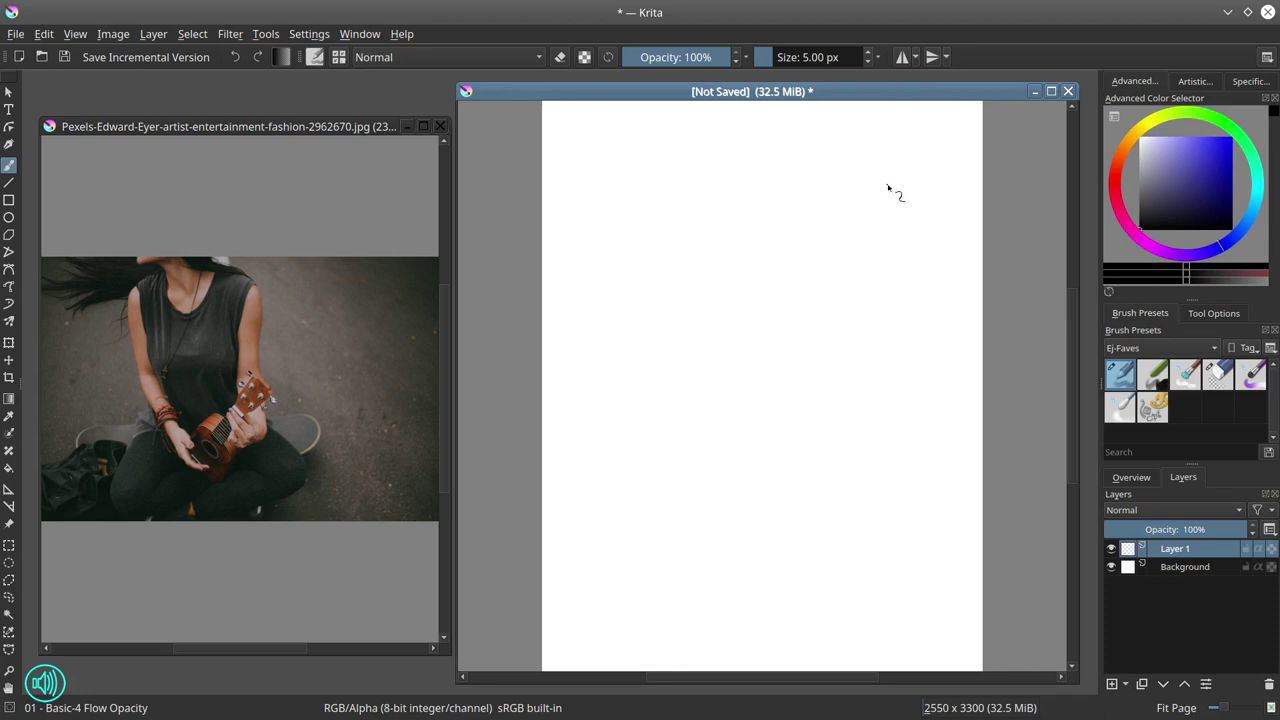
{"action": "left_click", "coordinate": [1152, 207]}
{"action": "left_click_drag", "start_coordinate": [1145, 243], "coordinate": [1114, 201]}
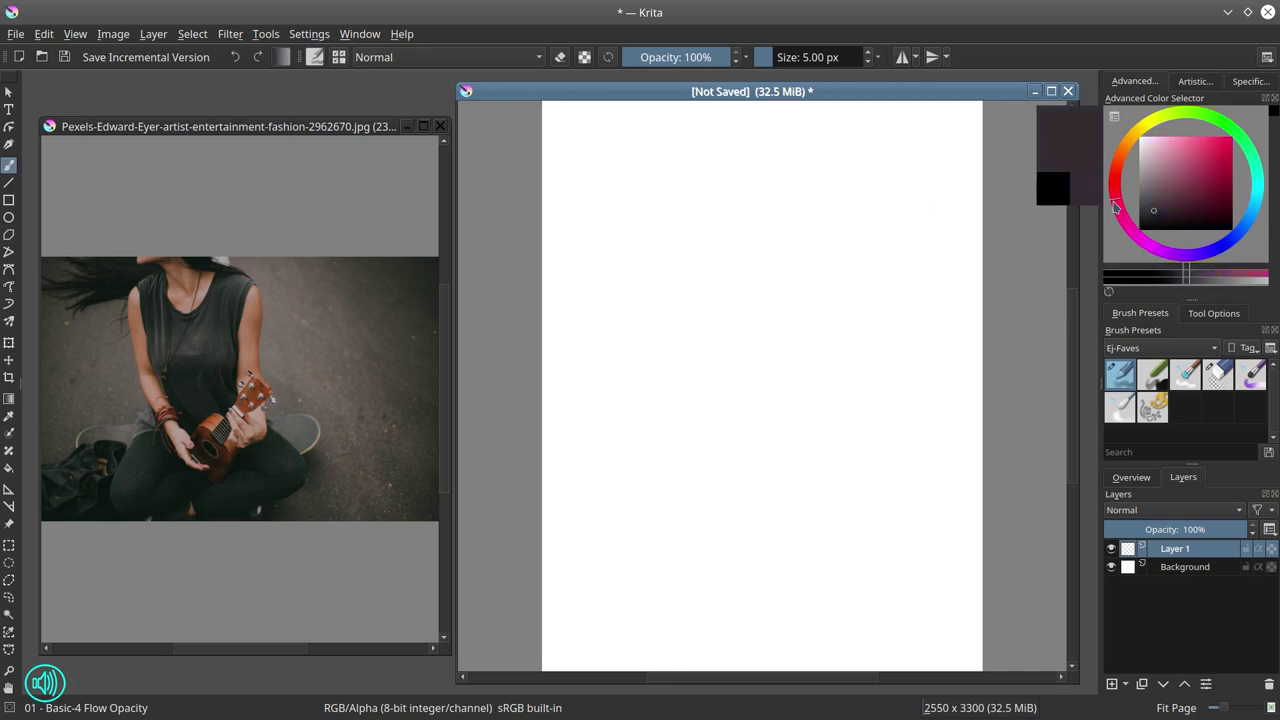
{"action": "left_click", "coordinate": [1165, 199]}
{"action": "left_click_drag", "start_coordinate": [655, 368], "coordinate": [716, 335]}
{"action": "key", "text": "l"}
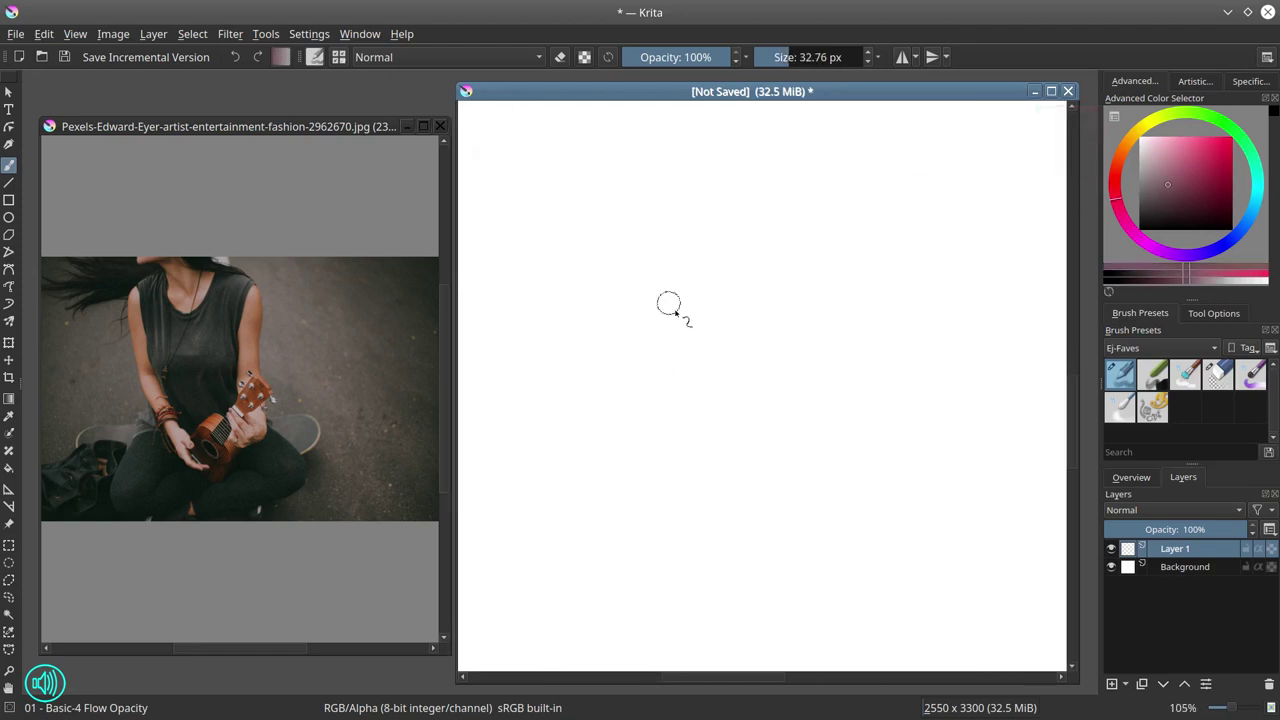
{"action": "mouse_move", "coordinate": [660, 265]}
{"action": "left_mouse_down"}
{"action": "mouse_move", "coordinate": [689, 365]}
{"action": "mouse_move", "coordinate": [699, 359]}
{"action": "left_mouse_up"}
{"action": "mouse_move", "coordinate": [674, 276]}
{"action": "left_mouse_down"}
{"action": "mouse_move", "coordinate": [706, 397]}
{"action": "mouse_move", "coordinate": [695, 380]}
{"action": "mouse_move", "coordinate": [717, 417]}
{"action": "left_mouse_up"}
{"action": "left_click_drag", "start_coordinate": [666, 280], "coordinate": [730, 449]}
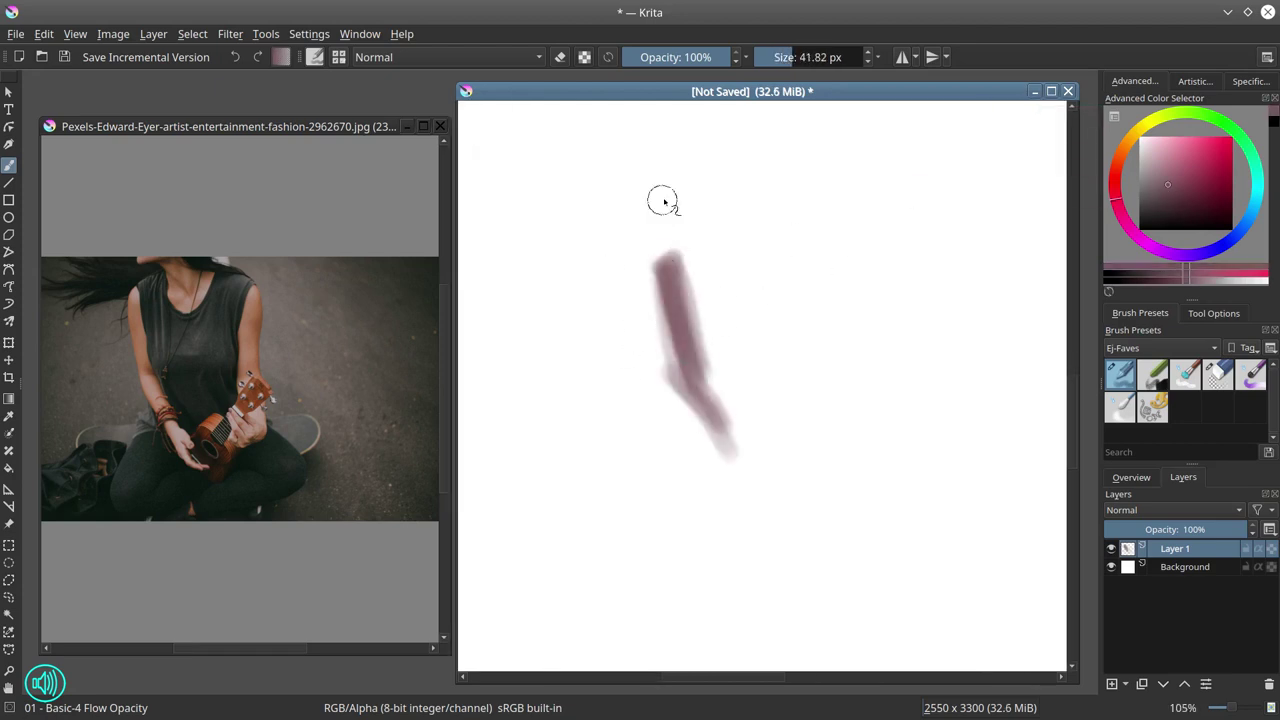
{"action": "left_click_drag", "start_coordinate": [825, 266], "coordinate": [809, 385]}
{"action": "mouse_move", "coordinate": [822, 250]}
{"action": "left_mouse_down"}
{"action": "mouse_move", "coordinate": [829, 297]}
{"action": "mouse_move", "coordinate": [811, 385]}
{"action": "mouse_move", "coordinate": [831, 434]}
{"action": "left_mouse_up"}
{"action": "left_click_drag", "start_coordinate": [799, 399], "coordinate": [818, 439]}
Paint the ukulele in brown between the arms and add the lower hand in light orange
{"action": "left_click", "coordinate": [1189, 204]}
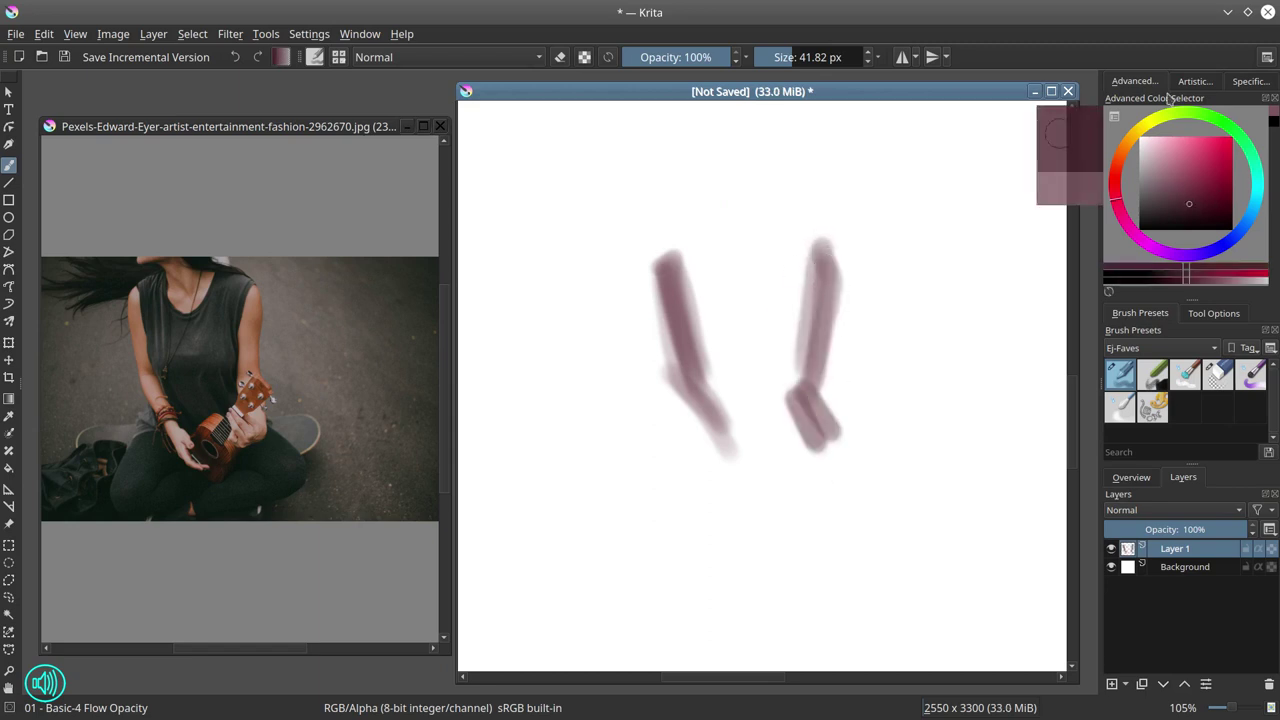
{"action": "left_click_drag", "start_coordinate": [1116, 182], "coordinate": [1118, 161]}
{"action": "mouse_move", "coordinate": [764, 444]}
{"action": "left_mouse_down"}
{"action": "mouse_move", "coordinate": [812, 460]}
{"action": "mouse_move", "coordinate": [788, 461]}
{"action": "mouse_move", "coordinate": [787, 446]}
{"action": "mouse_move", "coordinate": [853, 364]}
{"action": "mouse_move", "coordinate": [866, 418]}
{"action": "left_mouse_up"}
{"action": "left_click", "coordinate": [1180, 180]}
{"action": "key", "text": "slash"}
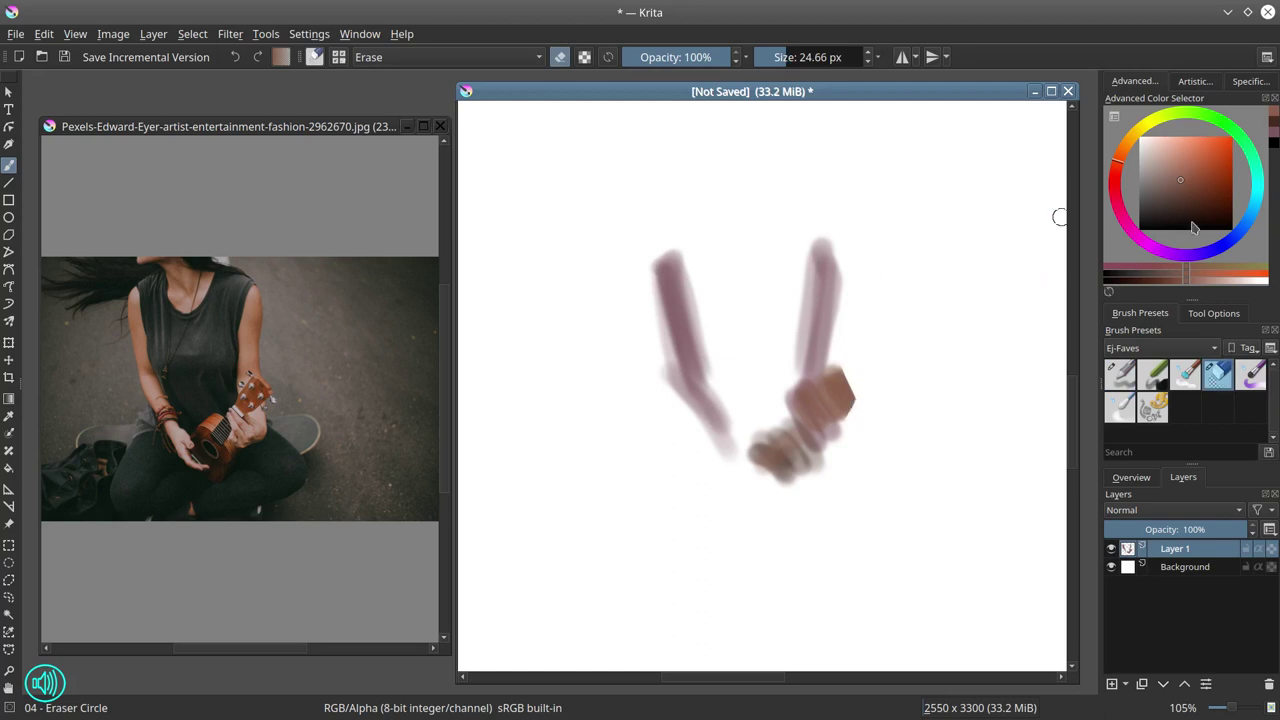
{"action": "key", "text": "slash"}
{"action": "mouse_move", "coordinate": [767, 434]}
{"action": "left_mouse_down"}
{"action": "mouse_move", "coordinate": [788, 440]}
{"action": "mouse_move", "coordinate": [742, 455]}
{"action": "left_mouse_up"}
{"action": "left_click", "coordinate": [1193, 161]}
{"action": "left_click_drag", "start_coordinate": [734, 471], "coordinate": [767, 487]}
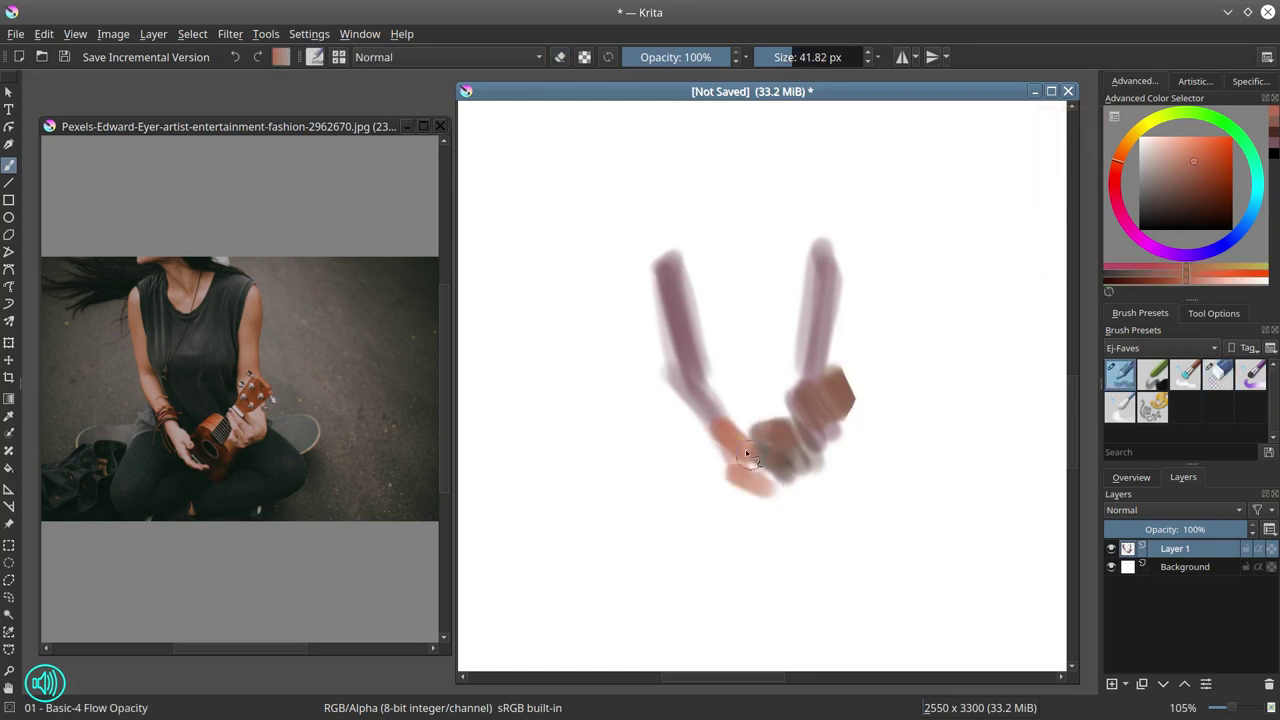
Fill the torso between the arms with dark teal strokes, forming a sleeveless top with a V-shaped neckline
{"action": "left_click", "coordinate": [1257, 196]}
{"action": "left_click", "coordinate": [1184, 202]}
{"action": "left_click_drag", "start_coordinate": [691, 246], "coordinate": [702, 294]}
{"action": "mouse_move", "coordinate": [681, 242]}
{"action": "left_mouse_down"}
{"action": "mouse_move", "coordinate": [746, 277]}
{"action": "mouse_move", "coordinate": [727, 282]}
{"action": "mouse_move", "coordinate": [710, 337]}
{"action": "mouse_move", "coordinate": [755, 265]}
{"action": "left_mouse_up"}
{"action": "left_click_drag", "start_coordinate": [757, 264], "coordinate": [790, 230]}
{"action": "mouse_move", "coordinate": [806, 240]}
{"action": "left_mouse_down"}
{"action": "mouse_move", "coordinate": [773, 294]}
{"action": "mouse_move", "coordinate": [777, 319]}
{"action": "left_mouse_up"}
{"action": "left_click_drag", "start_coordinate": [703, 316], "coordinate": [734, 416]}
{"action": "left_click_drag", "start_coordinate": [735, 362], "coordinate": [757, 417]}
{"action": "left_click_drag", "start_coordinate": [768, 313], "coordinate": [790, 392]}
{"action": "left_click_drag", "start_coordinate": [718, 276], "coordinate": [746, 345]}
{"action": "left_click_drag", "start_coordinate": [793, 283], "coordinate": [779, 335]}
Add purple accent strokes over the shoulders and chest of the teal top
{"action": "left_click", "coordinate": [1176, 175]}
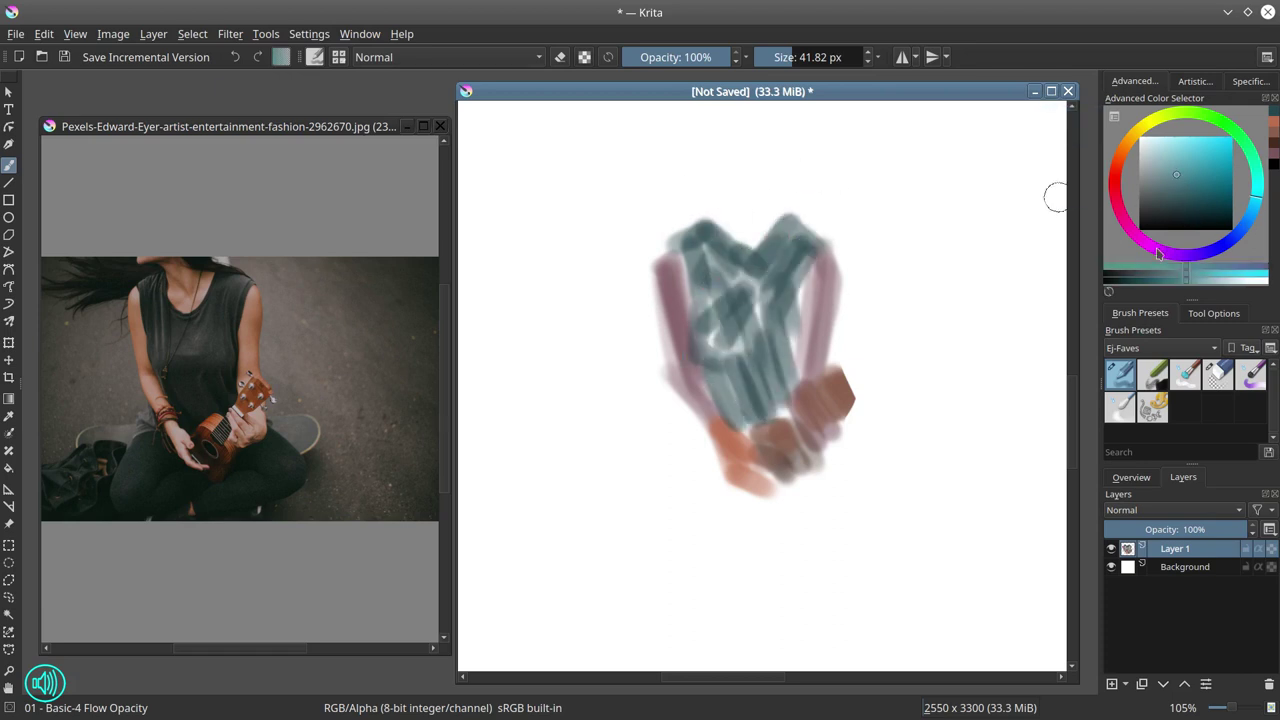
{"action": "left_click", "coordinate": [1160, 250]}
{"action": "mouse_move", "coordinate": [742, 264]}
{"action": "left_mouse_down"}
{"action": "mouse_move", "coordinate": [722, 304]}
{"action": "mouse_move", "coordinate": [790, 342]}
{"action": "mouse_move", "coordinate": [750, 352]}
{"action": "mouse_move", "coordinate": [736, 391]}
{"action": "mouse_move", "coordinate": [702, 224]}
{"action": "mouse_move", "coordinate": [808, 240]}
{"action": "left_mouse_up"}
{"action": "left_click_drag", "start_coordinate": [687, 239], "coordinate": [695, 257]}
{"action": "left_click", "coordinate": [1164, 160]}
{"action": "left_click_drag", "start_coordinate": [780, 233], "coordinate": [802, 242]}
{"action": "mouse_move", "coordinate": [697, 235]}
{"action": "left_mouse_down"}
{"action": "mouse_move", "coordinate": [711, 250]}
{"action": "mouse_move", "coordinate": [707, 349]}
{"action": "left_mouse_up"}
{"action": "left_click_drag", "start_coordinate": [721, 313], "coordinate": [724, 343]}
{"action": "mouse_move", "coordinate": [738, 324]}
{"action": "left_mouse_down"}
{"action": "mouse_move", "coordinate": [742, 345]}
{"action": "mouse_move", "coordinate": [779, 328]}
{"action": "left_mouse_up"}
Shade the arms with dark mauve strokes and warm orange-brown patches near the shoulders
{"action": "left_click", "coordinate": [809, 286], "text": "ctrl"}
{"action": "mouse_move", "coordinate": [813, 270]}
{"action": "left_mouse_down"}
{"action": "mouse_move", "coordinate": [800, 364]}
{"action": "mouse_move", "coordinate": [806, 323]}
{"action": "left_mouse_up"}
{"action": "left_click", "coordinate": [1172, 208]}
{"action": "left_click_drag", "start_coordinate": [804, 335], "coordinate": [803, 362]}
{"action": "left_click", "coordinate": [1174, 172]}
{"action": "left_click", "coordinate": [1118, 161]}
{"action": "left_click_drag", "start_coordinate": [831, 264], "coordinate": [824, 284]}
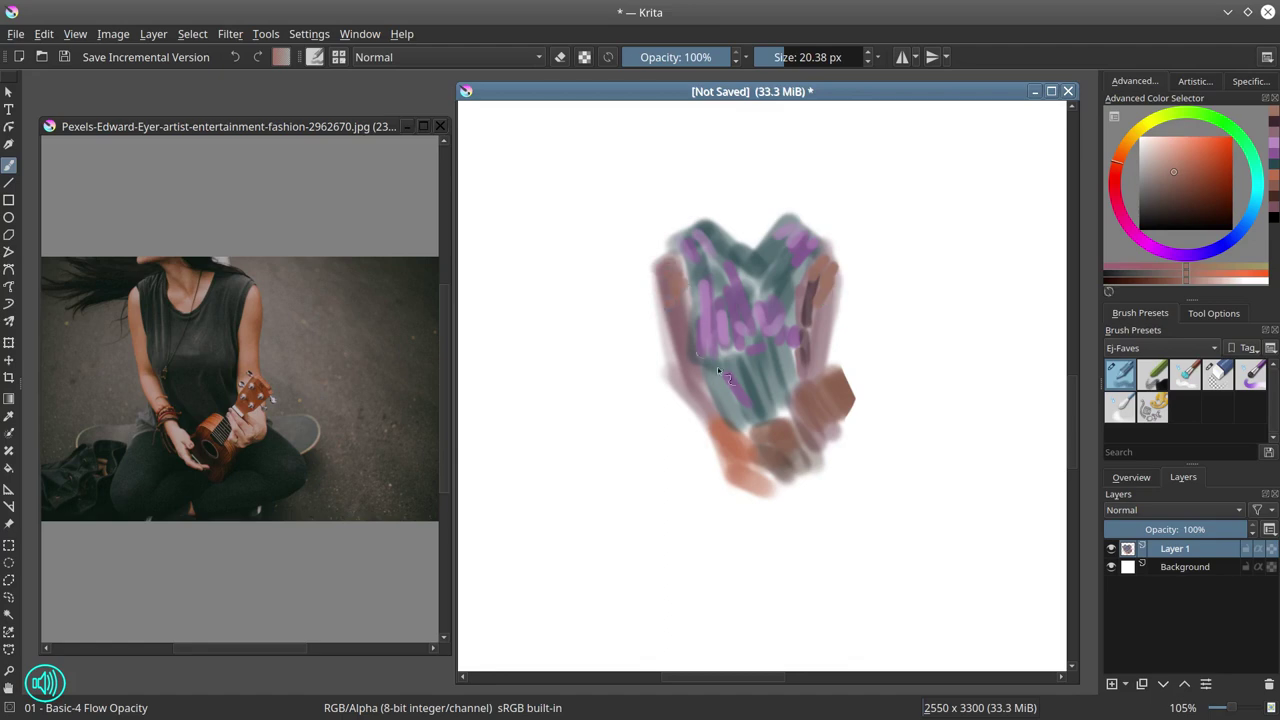
Paint pale peach highlights on both shoulders and forearms
{"action": "left_click", "coordinate": [1163, 147]}
{"action": "left_click", "coordinate": [1124, 146]}
{"action": "left_click_drag", "start_coordinate": [672, 257], "coordinate": [667, 271]}
{"action": "left_click_drag", "start_coordinate": [826, 260], "coordinate": [829, 274]}
{"action": "left_click_drag", "start_coordinate": [814, 332], "coordinate": [815, 347]}
{"action": "left_click_drag", "start_coordinate": [692, 376], "coordinate": [706, 432]}
Paint dark teal folds across the lower part of the top and a loose hem beside the waist
{"action": "left_click", "coordinate": [1257, 183]}
{"action": "left_click", "coordinate": [1171, 203]}
{"action": "mouse_move", "coordinate": [745, 427]}
{"action": "left_mouse_down"}
{"action": "mouse_move", "coordinate": [764, 420]}
{"action": "mouse_move", "coordinate": [716, 392]}
{"action": "mouse_move", "coordinate": [750, 428]}
{"action": "left_mouse_up"}
{"action": "left_click", "coordinate": [1170, 216]}
{"action": "left_click_drag", "start_coordinate": [738, 358], "coordinate": [763, 415]}
{"action": "left_click_drag", "start_coordinate": [761, 366], "coordinate": [776, 411]}
{"action": "left_click_drag", "start_coordinate": [781, 383], "coordinate": [789, 408]}
{"action": "mouse_move", "coordinate": [725, 371]}
{"action": "left_mouse_down"}
{"action": "mouse_move", "coordinate": [743, 405]}
{"action": "mouse_move", "coordinate": [705, 445]}
{"action": "left_mouse_up"}
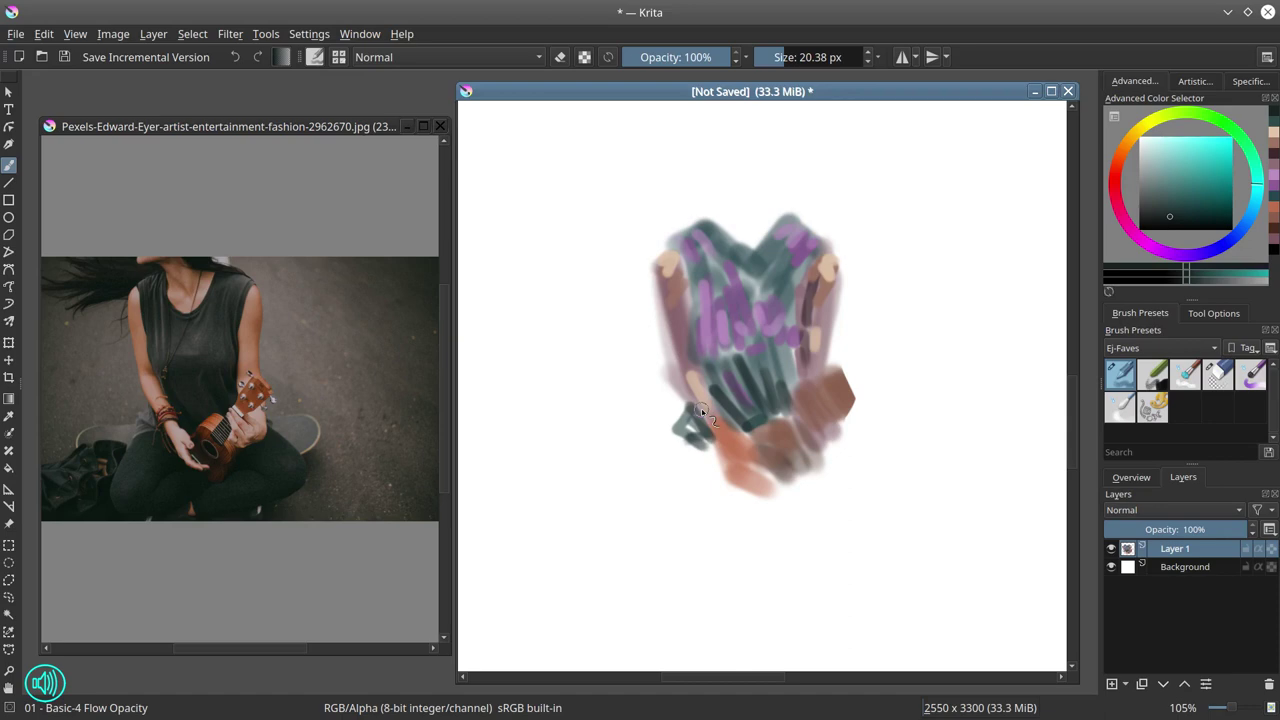
Save the painting as 2019-09-26-KGroup-Smoke.kra in the 2019-01-DSG folder, overwriting the existing file
{"action": "key", "text": "ctrl+shift+s"}
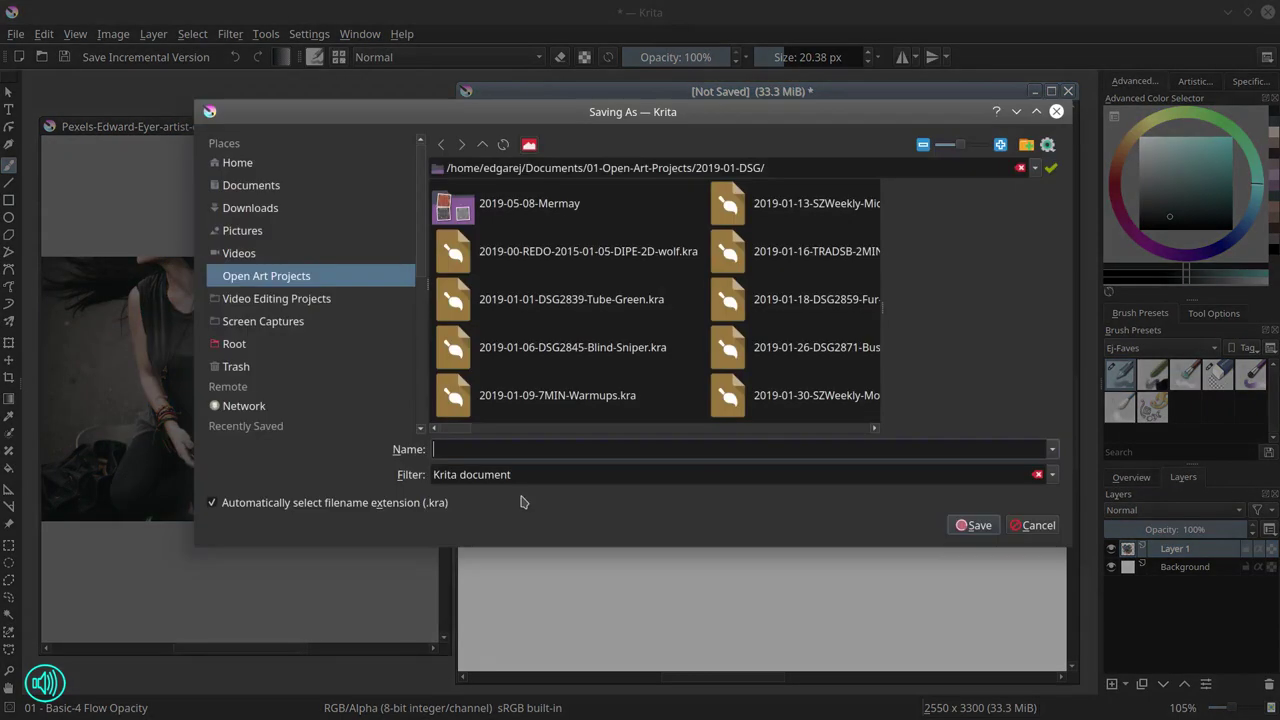
{"action": "scroll", "coordinate": [700, 350], "scroll_direction": "down", "scroll_amount": 10}
{"action": "left_click", "coordinate": [762, 396]}
{"action": "left_click", "coordinate": [974, 525]}
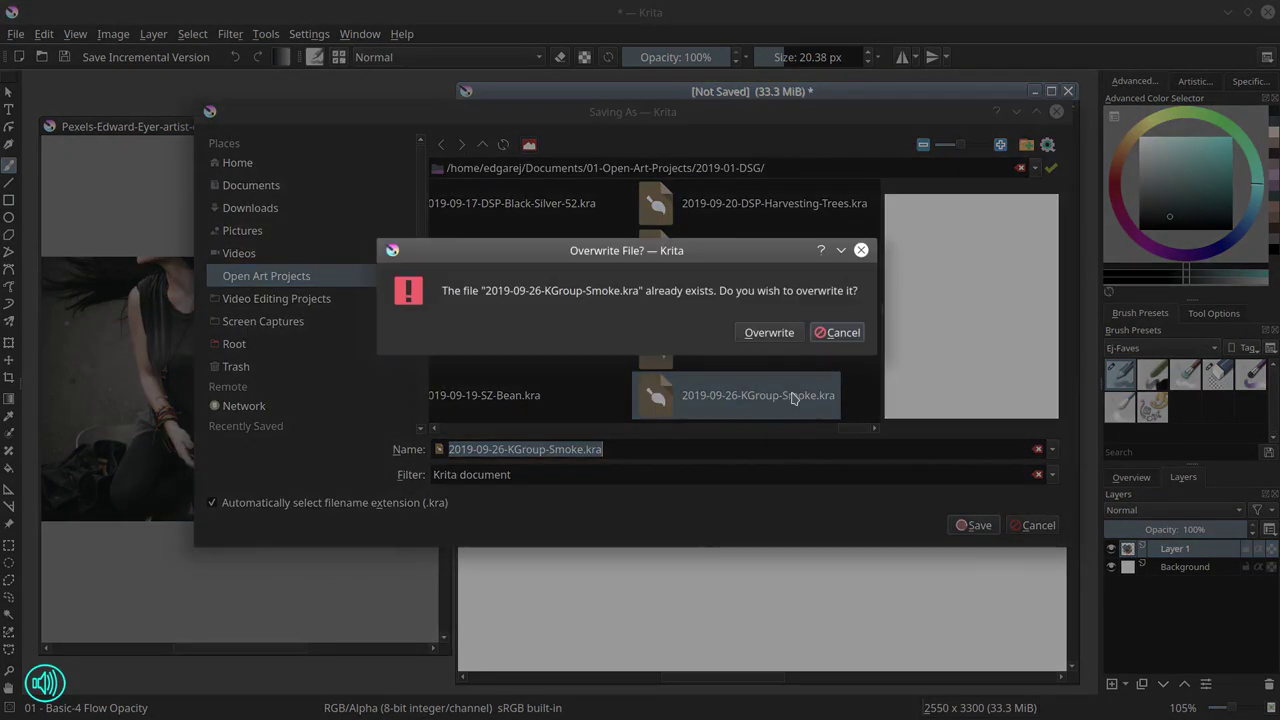
{"action": "left_click", "coordinate": [771, 409]}
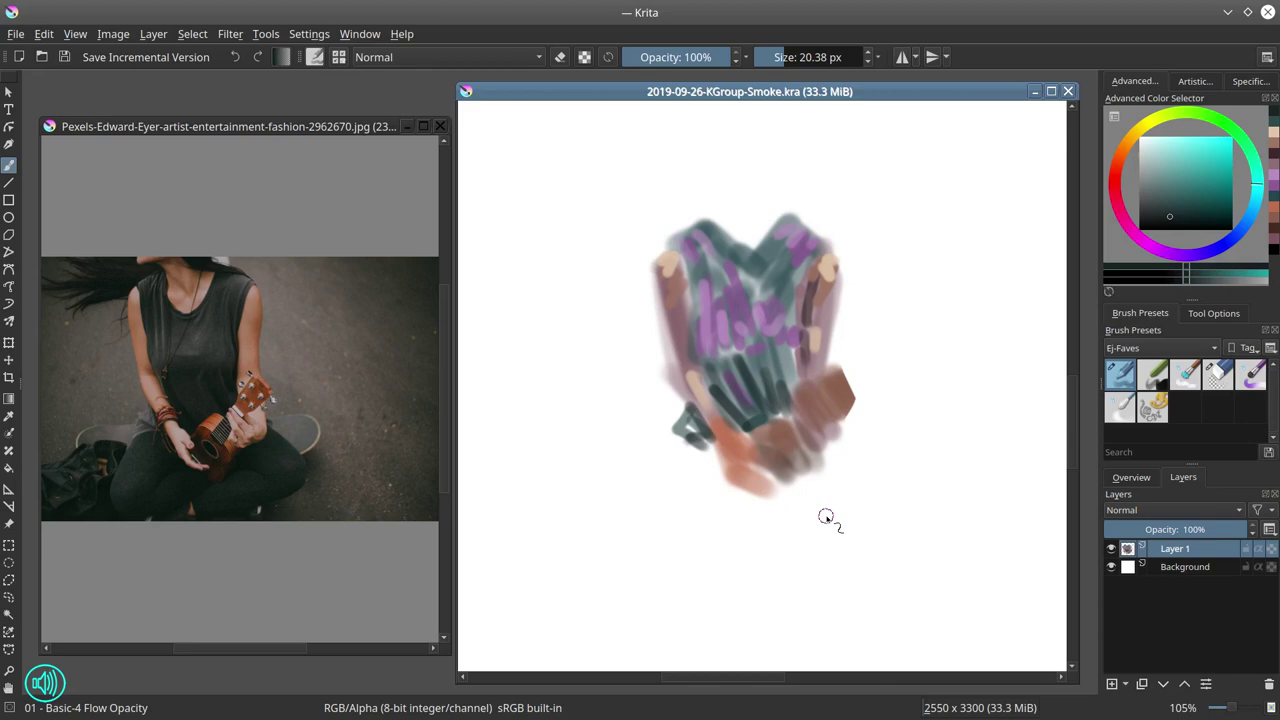
Brighten the ukulele's body and head with orange strokes and extend the hem with its sampled dark teal
{"action": "left_click", "coordinate": [778, 420], "text": "ctrl"}
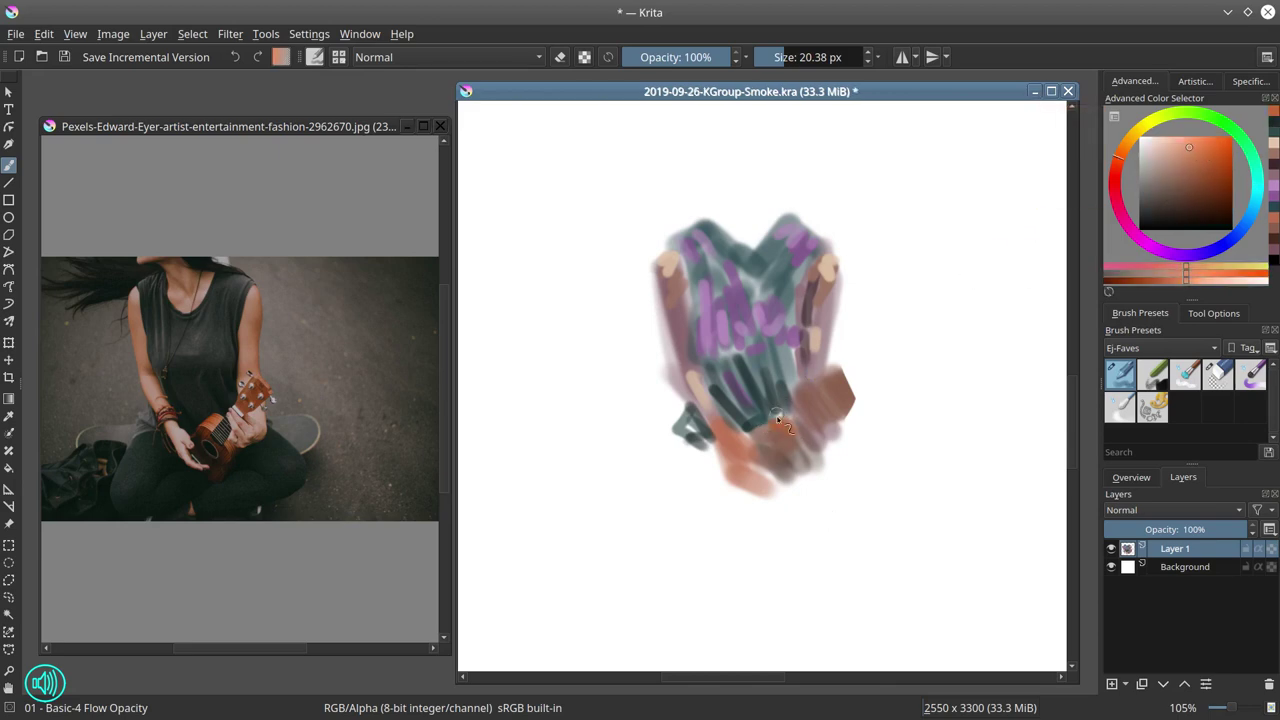
{"action": "left_click_drag", "start_coordinate": [770, 422], "coordinate": [790, 438]}
{"action": "left_click", "coordinate": [836, 382], "text": "ctrl"}
{"action": "mouse_move", "coordinate": [836, 380]}
{"action": "left_mouse_down"}
{"action": "mouse_move", "coordinate": [848, 402]}
{"action": "mouse_move", "coordinate": [815, 410]}
{"action": "left_mouse_up"}
{"action": "left_click", "coordinate": [700, 432], "text": "ctrl"}
{"action": "mouse_move", "coordinate": [684, 425]}
{"action": "left_mouse_down"}
{"action": "mouse_move", "coordinate": [708, 443]}
{"action": "mouse_move", "coordinate": [702, 472]}
{"action": "mouse_move", "coordinate": [720, 472]}
{"action": "left_mouse_up"}
Paint the crossed legs in dark slate blue below the torso with the brush at 67.74 px
{"action": "left_click", "coordinate": [1245, 222]}
{"action": "left_click", "coordinate": [1250, 215]}
{"action": "left_click", "coordinate": [1166, 210]}
{"action": "mouse_move", "coordinate": [704, 463]}
{"action": "left_mouse_down"}
{"action": "mouse_move", "coordinate": [648, 542]}
{"action": "mouse_move", "coordinate": [712, 522]}
{"action": "left_mouse_up"}
{"action": "mouse_move", "coordinate": [708, 470]}
{"action": "left_mouse_down"}
{"action": "mouse_move", "coordinate": [654, 548]}
{"action": "mouse_move", "coordinate": [798, 520]}
{"action": "left_mouse_up"}
{"action": "mouse_move", "coordinate": [662, 542]}
{"action": "left_mouse_down"}
{"action": "mouse_move", "coordinate": [796, 507]}
{"action": "mouse_move", "coordinate": [690, 528]}
{"action": "left_mouse_up"}
{"action": "left_click_drag", "start_coordinate": [690, 457], "coordinate": [627, 542]}
{"action": "left_click_drag", "start_coordinate": [771, 538], "coordinate": [847, 517]}
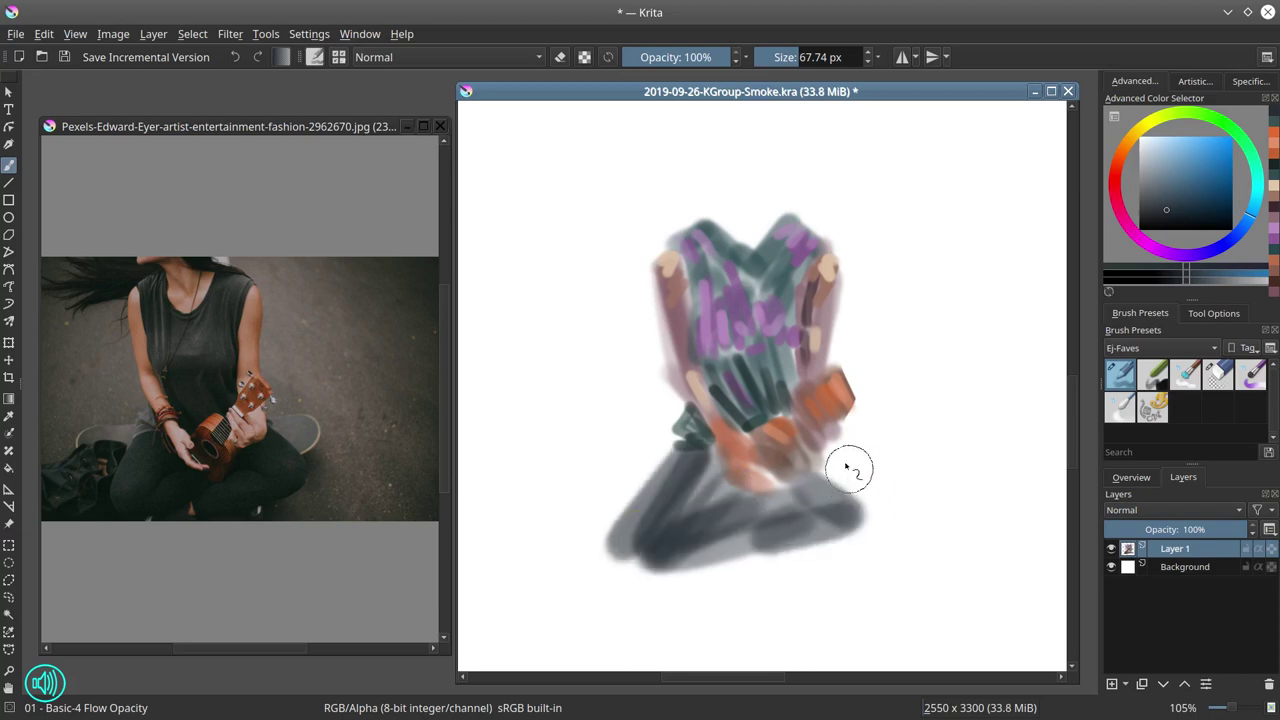
{"action": "mouse_move", "coordinate": [845, 461]}
{"action": "left_mouse_down"}
{"action": "mouse_move", "coordinate": [889, 514]}
{"action": "mouse_move", "coordinate": [872, 524]}
{"action": "left_mouse_up"}
{"action": "left_click_drag", "start_coordinate": [733, 560], "coordinate": [850, 529]}
{"action": "key", "text": "ctrl+z"}
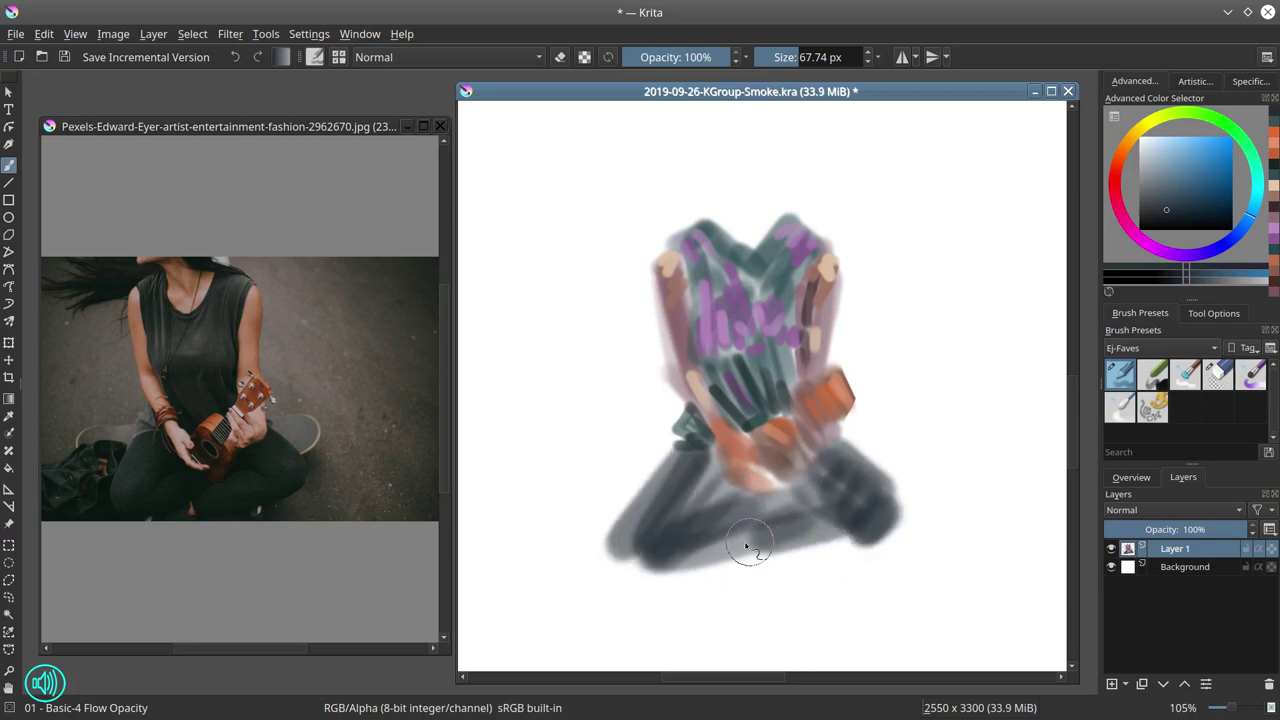
{"action": "left_click_drag", "start_coordinate": [745, 545], "coordinate": [850, 538]}
{"action": "left_click_drag", "start_coordinate": [711, 558], "coordinate": [707, 566]}
Paint two red shapes beneath the crossed legs and shade them with darker red
{"action": "left_click", "coordinate": [1115, 180]}
{"action": "left_click", "coordinate": [1197, 170]}
{"action": "left_click_drag", "start_coordinate": [708, 563], "coordinate": [702, 607]}
{"action": "left_click_drag", "start_coordinate": [828, 565], "coordinate": [840, 582]}
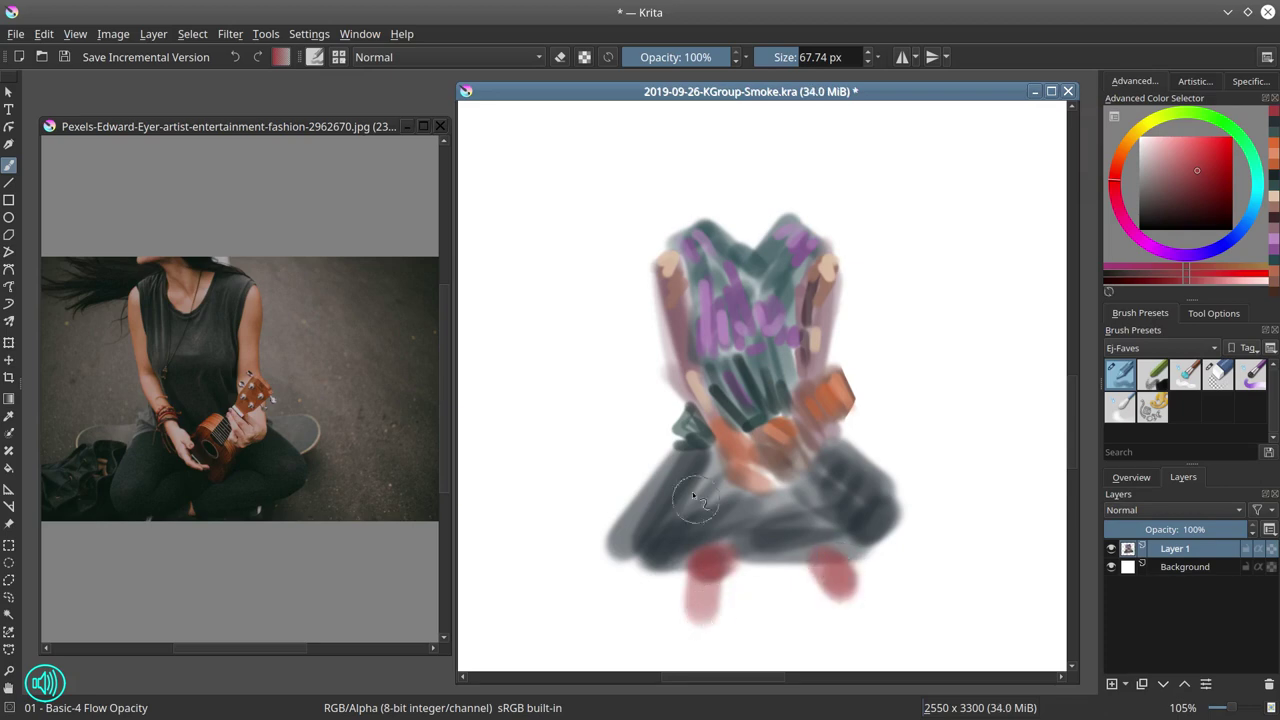
{"action": "mouse_move", "coordinate": [716, 560]}
{"action": "left_mouse_down"}
{"action": "mouse_move", "coordinate": [703, 634]}
{"action": "mouse_move", "coordinate": [683, 598]}
{"action": "left_mouse_up"}
{"action": "left_click", "coordinate": [1178, 202]}
{"action": "left_click_drag", "start_coordinate": [840, 558], "coordinate": [845, 573]}
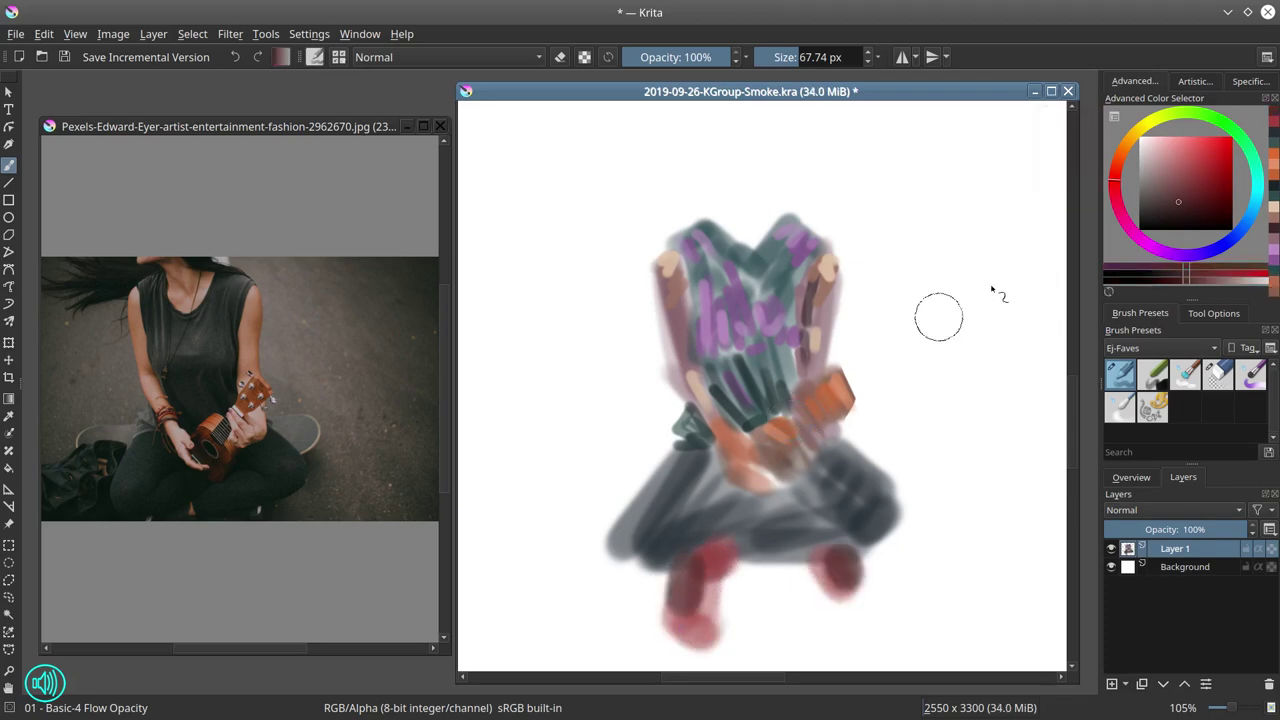
Paint a lumpy mauve bag beside the crossed legs and dab teal highlights over it
{"action": "left_click", "coordinate": [1136, 232]}
{"action": "mouse_move", "coordinate": [630, 468]}
{"action": "left_mouse_down"}
{"action": "mouse_move", "coordinate": [522, 567]}
{"action": "mouse_move", "coordinate": [591, 623]}
{"action": "mouse_move", "coordinate": [570, 556]}
{"action": "mouse_move", "coordinate": [494, 569]}
{"action": "mouse_move", "coordinate": [560, 457]}
{"action": "left_mouse_up"}
{"action": "left_click", "coordinate": [1257, 184]}
{"action": "left_click", "coordinate": [1177, 170]}
{"action": "left_click", "coordinate": [1165, 181]}
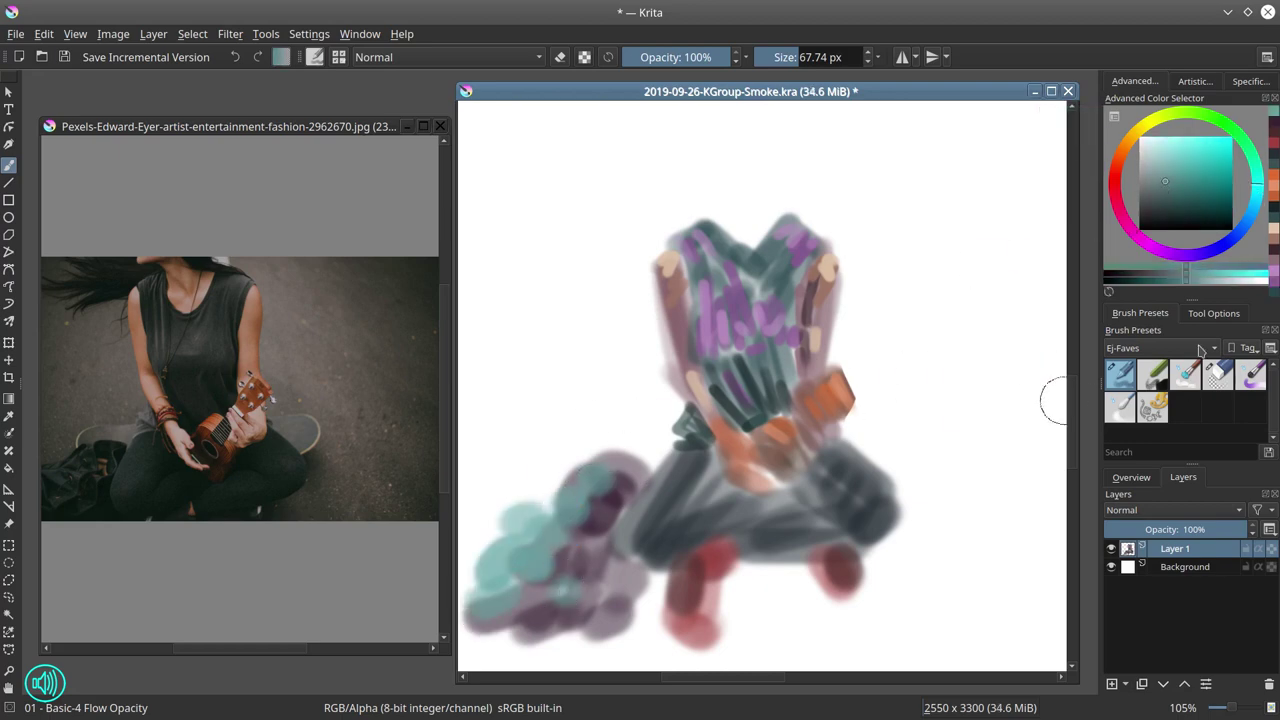
Reduce the brush to 26.02 px and paint the teal skateboard ends extending behind the figure on both sides
{"action": "key", "text": "bracketleft"}
{"action": "key", "text": "bracketleft"}
{"action": "key", "text": "bracketleft"}
{"action": "key", "text": "bracketleft"}
{"action": "mouse_move", "coordinate": [568, 462]}
{"action": "left_mouse_down"}
{"action": "mouse_move", "coordinate": [600, 441]}
{"action": "mouse_move", "coordinate": [680, 440]}
{"action": "left_mouse_up"}
{"action": "mouse_move", "coordinate": [845, 437]}
{"action": "left_mouse_down"}
{"action": "mouse_move", "coordinate": [907, 457]}
{"action": "mouse_move", "coordinate": [914, 430]}
{"action": "mouse_move", "coordinate": [856, 439]}
{"action": "mouse_move", "coordinate": [904, 442]}
{"action": "mouse_move", "coordinate": [845, 440]}
{"action": "left_mouse_up"}
{"action": "left_click_drag", "start_coordinate": [670, 450], "coordinate": [617, 457]}
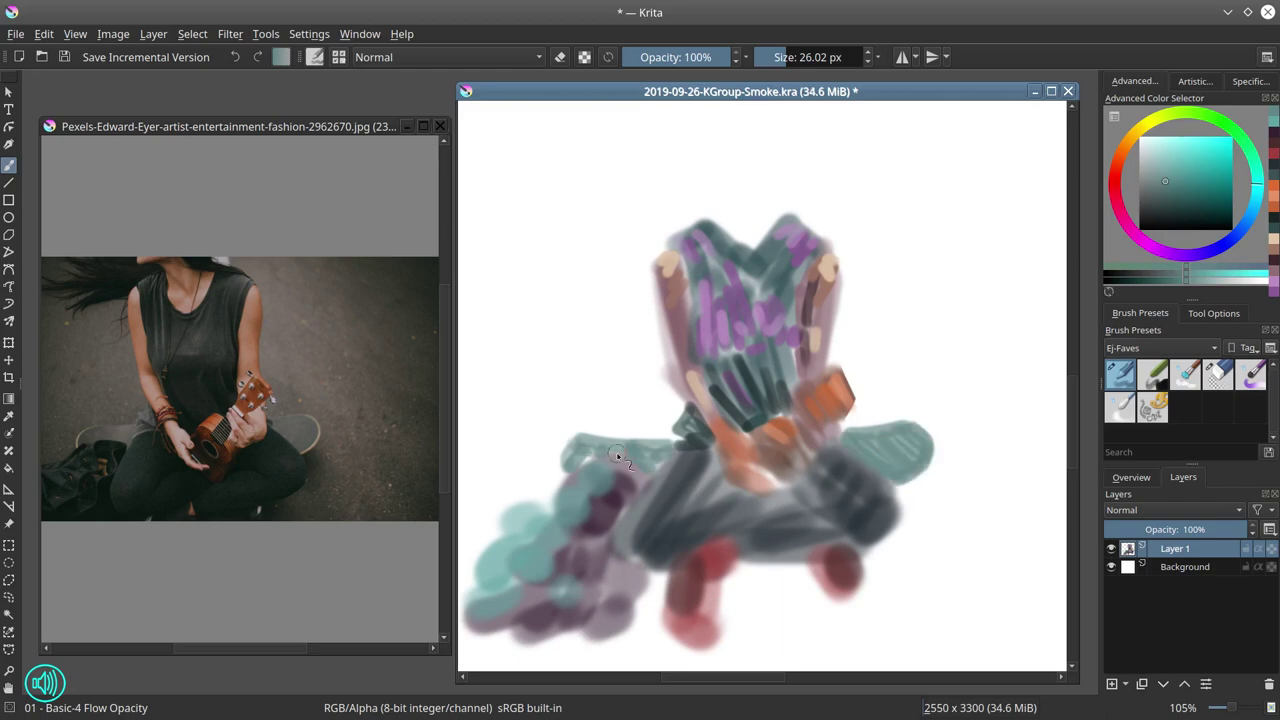
Duplicate Layer 1 twice to strengthen the painted colours and merge the copies into a single layer
{"action": "right_click", "coordinate": [1191, 557]}
{"action": "left_click", "coordinate": [1139, 268]}
{"action": "right_click", "coordinate": [1147, 565]}
{"action": "left_click", "coordinate": [1139, 268]}
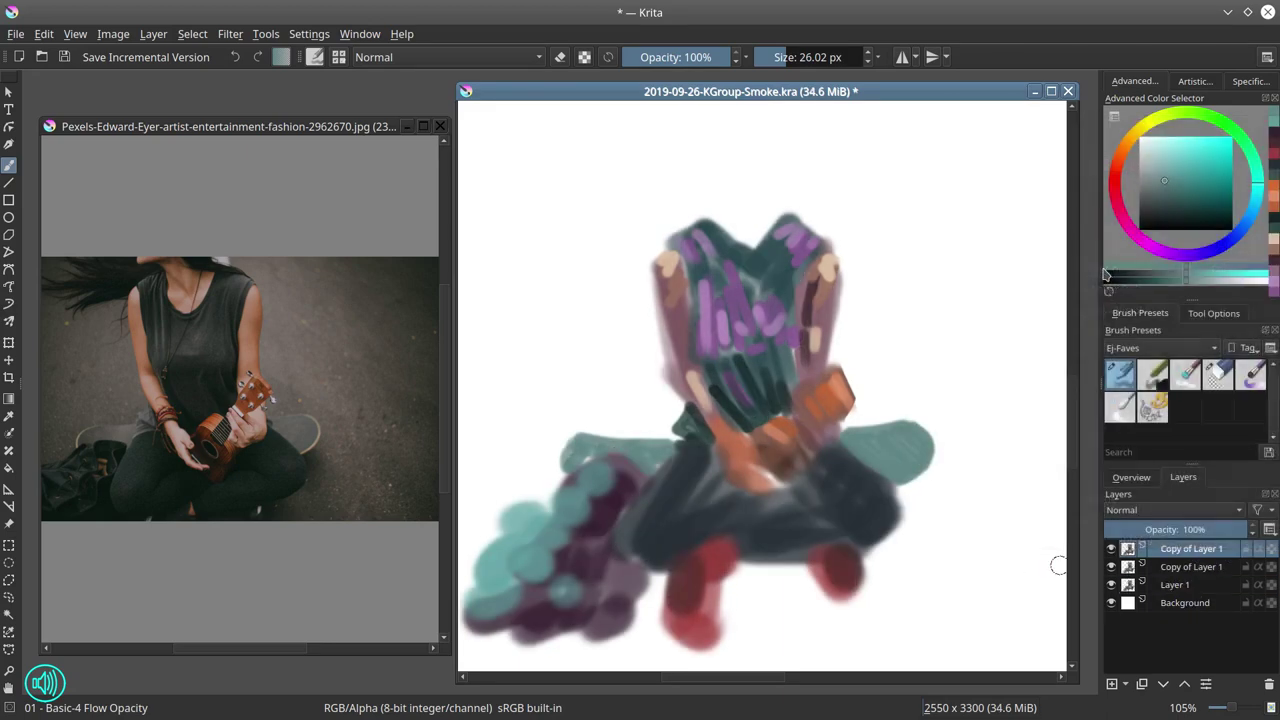
{"action": "right_click", "coordinate": [1200, 594]}
{"action": "left_click", "coordinate": [1187, 478]}
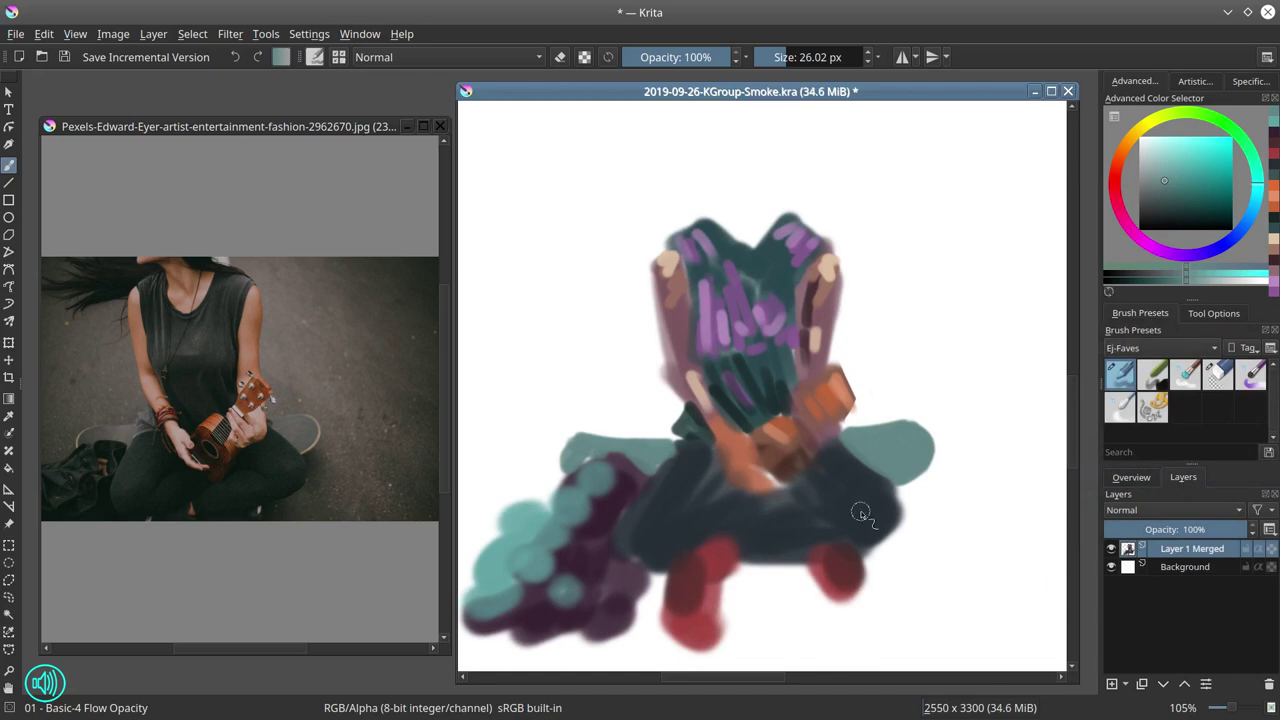
Select a tall rectangle around the seated figure and fill it with dark grey on the Background layer
{"action": "scroll", "coordinate": [861, 512], "scroll_direction": "down", "scroll_amount": 3}
{"action": "left_click", "coordinate": [1139, 197]}
{"action": "left_click", "coordinate": [9, 546]}
{"action": "left_click_drag", "start_coordinate": [947, 653], "coordinate": [549, 167]}
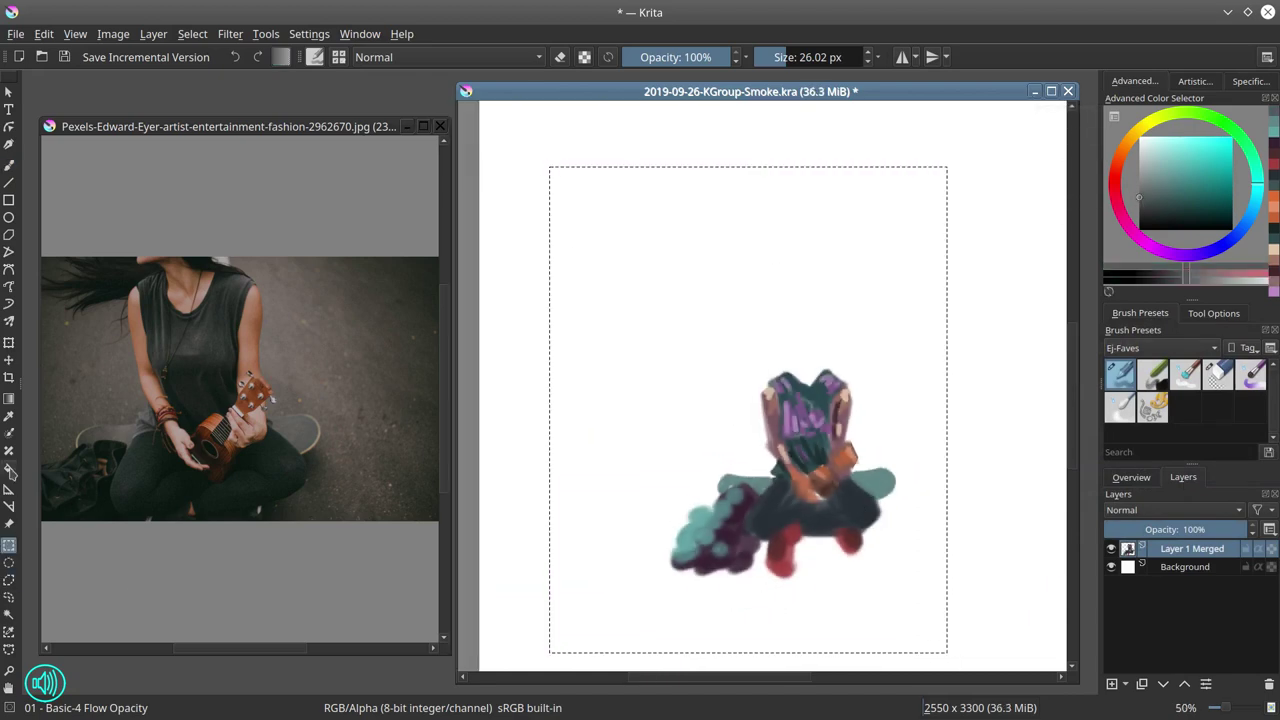
{"action": "left_click", "coordinate": [1160, 572]}
{"action": "key", "text": "super"}
{"action": "key", "text": "super"}
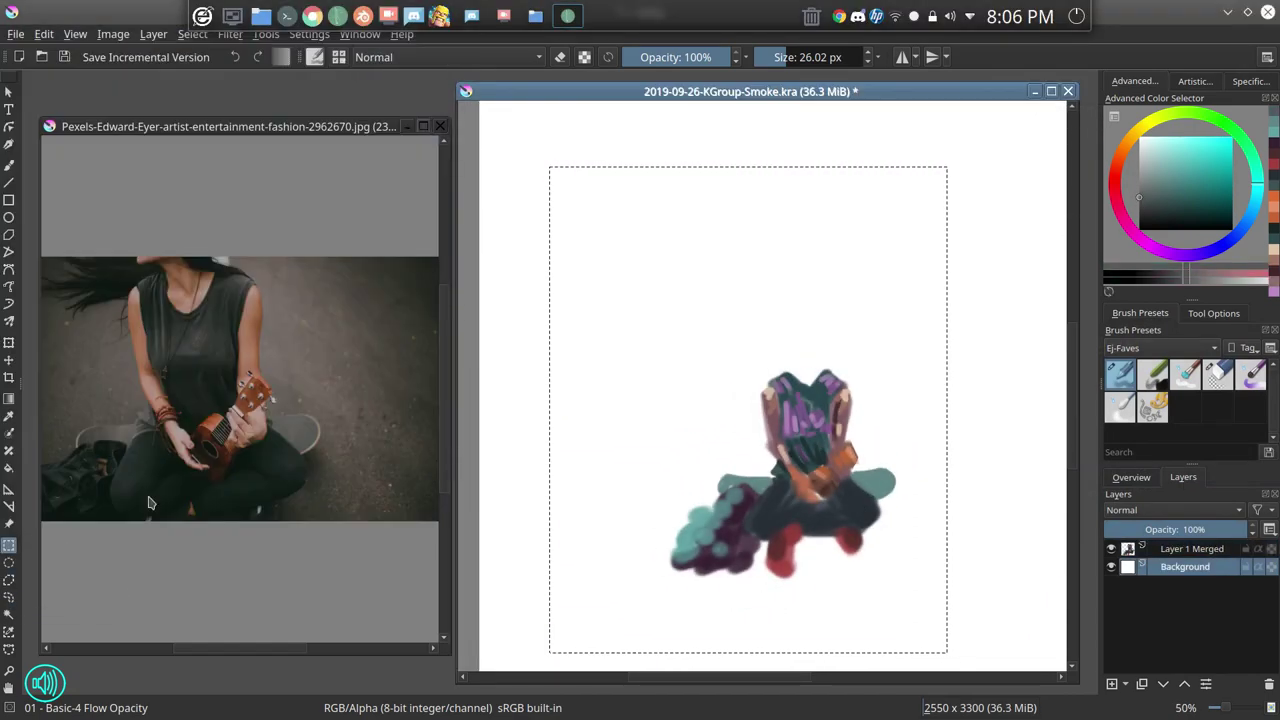
{"action": "key", "text": "f"}
{"action": "left_click", "coordinate": [688, 428]}
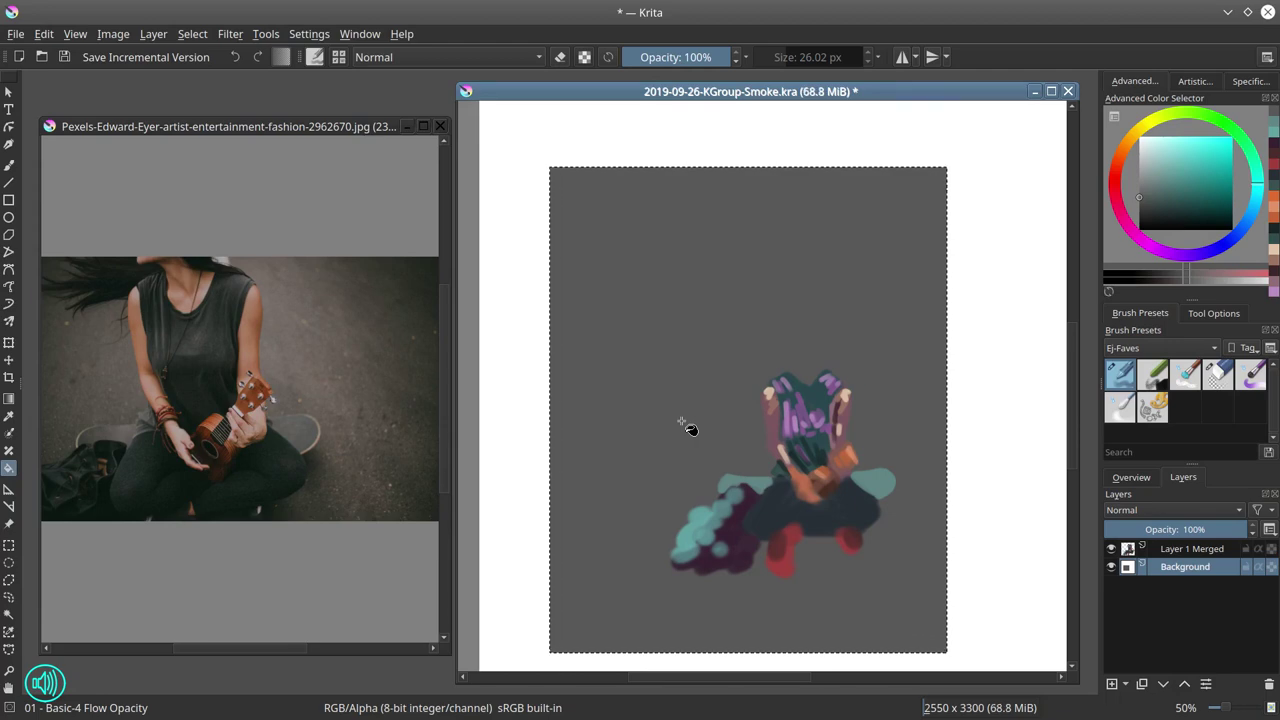
Paint lighter grey-teal highlight strokes over the crossed legs on the Layer 1 Merged layer
{"action": "key", "text": "Page_Up"}
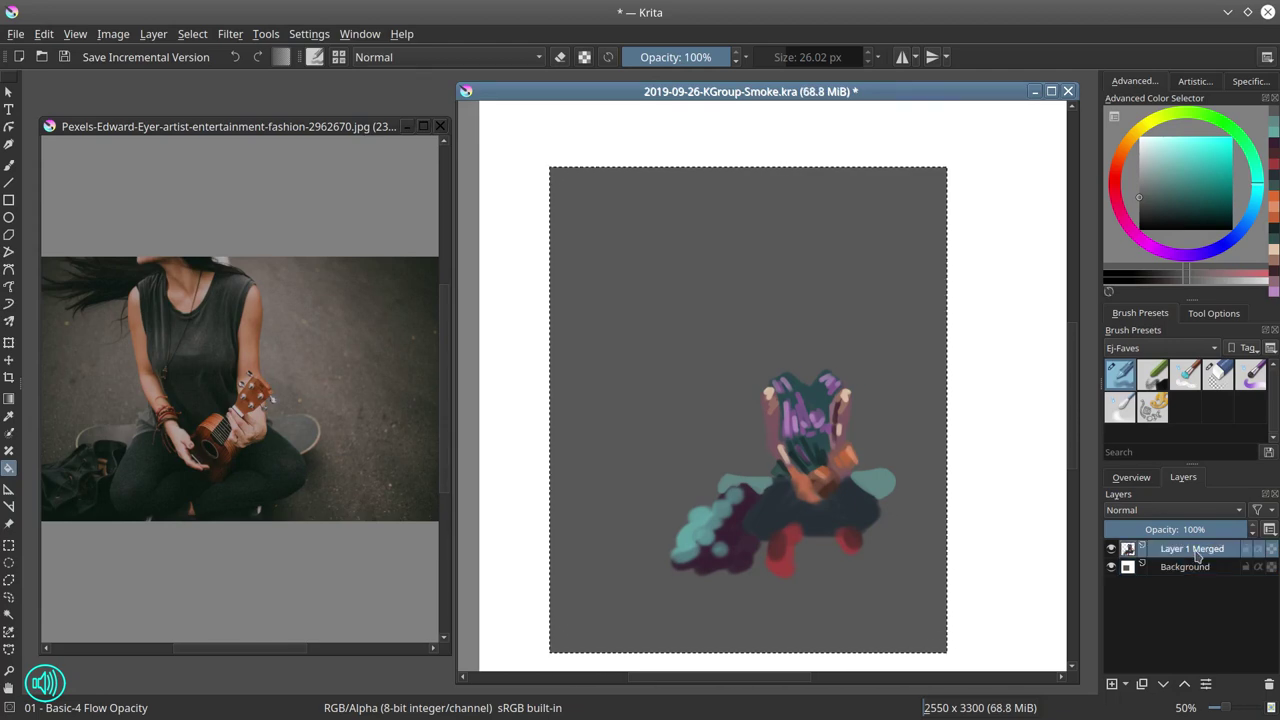
{"action": "key", "text": "b"}
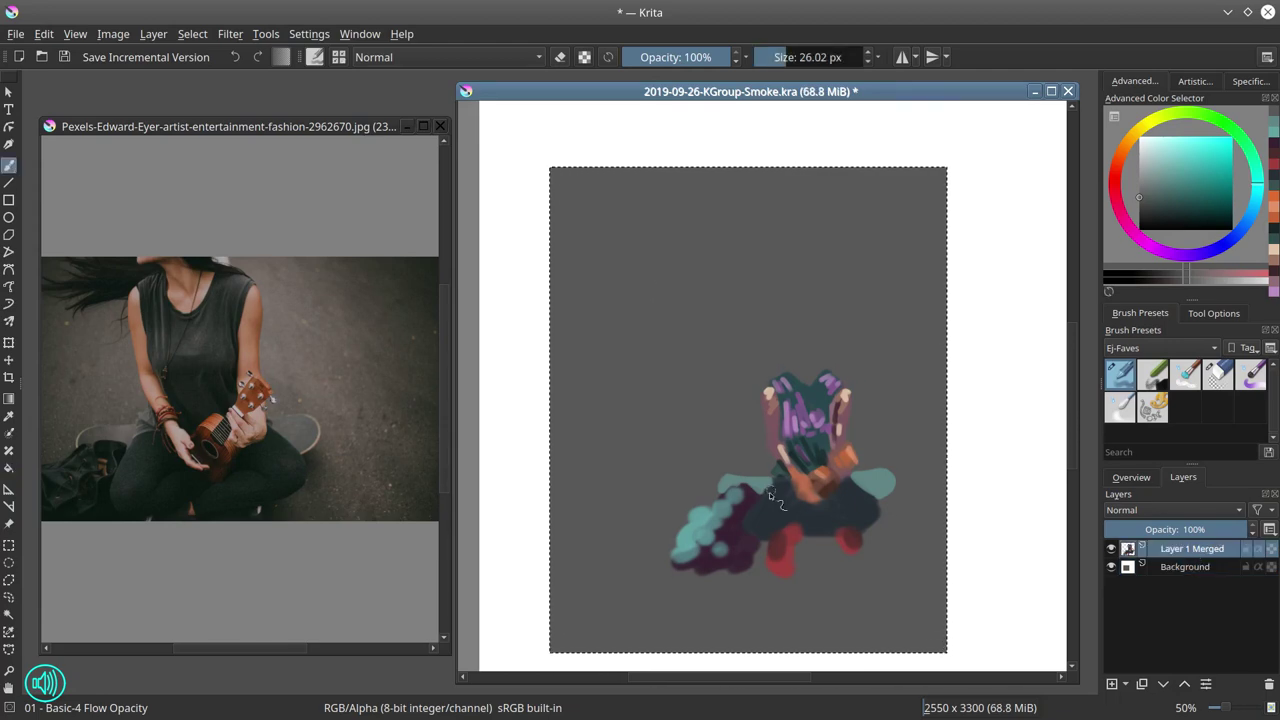
{"action": "left_click", "coordinate": [882, 484], "text": "ctrl"}
{"action": "left_click", "coordinate": [1158, 193]}
{"action": "mouse_move", "coordinate": [790, 482]}
{"action": "left_mouse_down"}
{"action": "mouse_move", "coordinate": [767, 511]}
{"action": "mouse_move", "coordinate": [790, 490]}
{"action": "left_mouse_up"}
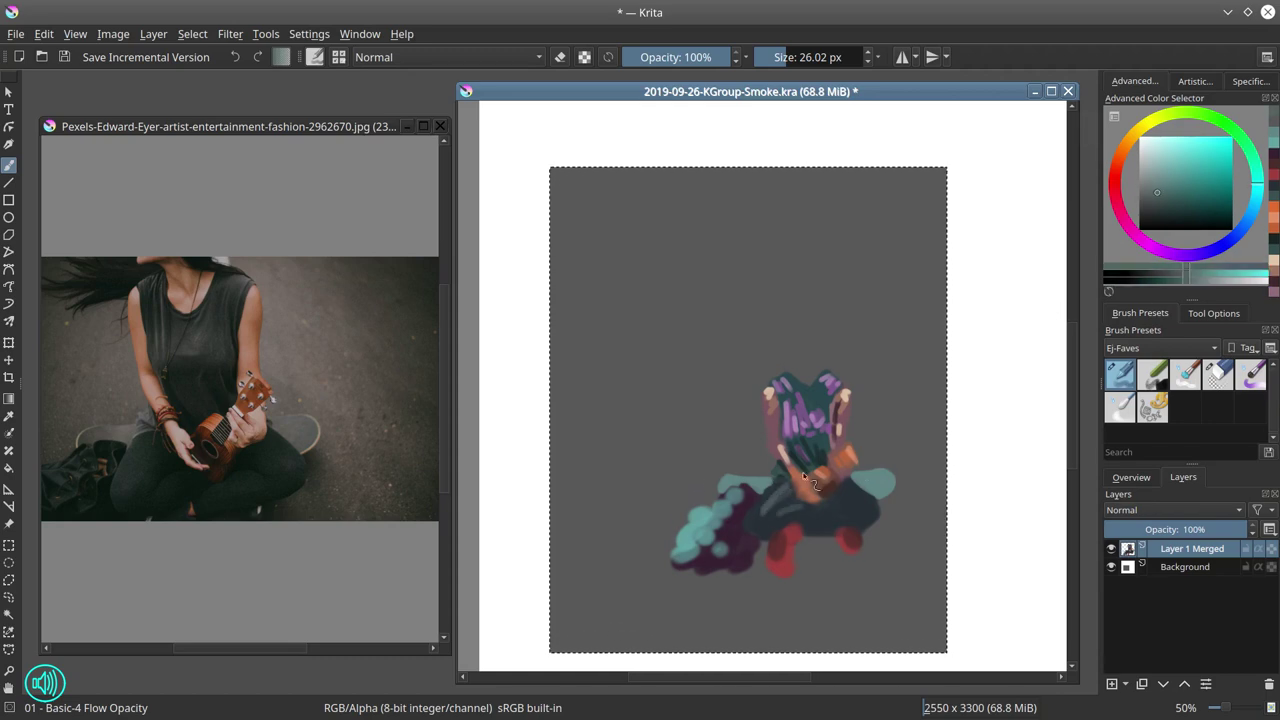
{"action": "left_click_drag", "start_coordinate": [869, 517], "coordinate": [850, 490]}
Enlarge the brush to 148.01 px and paint a billowing dark purple smoke cloud rising from the neck to the canvas top
{"action": "left_click", "coordinate": [1134, 235]}
{"action": "left_click", "coordinate": [1164, 210]}
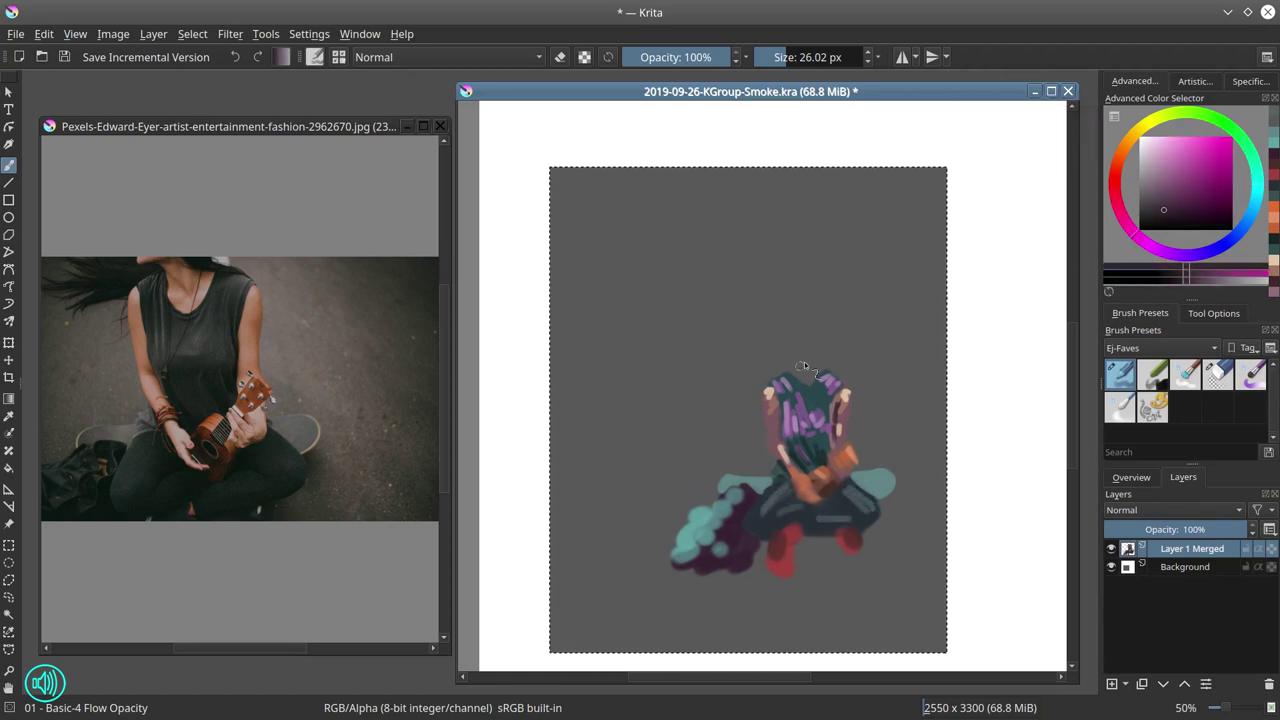
{"action": "left_click_drag", "start_coordinate": [804, 361], "coordinate": [810, 361]}
{"action": "left_click_drag", "start_coordinate": [802, 368], "coordinate": [734, 300]}
{"action": "left_click_drag", "start_coordinate": [803, 329], "coordinate": [812, 329]}
{"action": "mouse_move", "coordinate": [794, 366]}
{"action": "left_mouse_down"}
{"action": "mouse_move", "coordinate": [811, 380]}
{"action": "mouse_move", "coordinate": [794, 311]}
{"action": "mouse_move", "coordinate": [714, 280]}
{"action": "mouse_move", "coordinate": [757, 266]}
{"action": "mouse_move", "coordinate": [747, 246]}
{"action": "mouse_move", "coordinate": [835, 330]}
{"action": "mouse_move", "coordinate": [850, 240]}
{"action": "mouse_move", "coordinate": [820, 160]}
{"action": "left_mouse_up"}
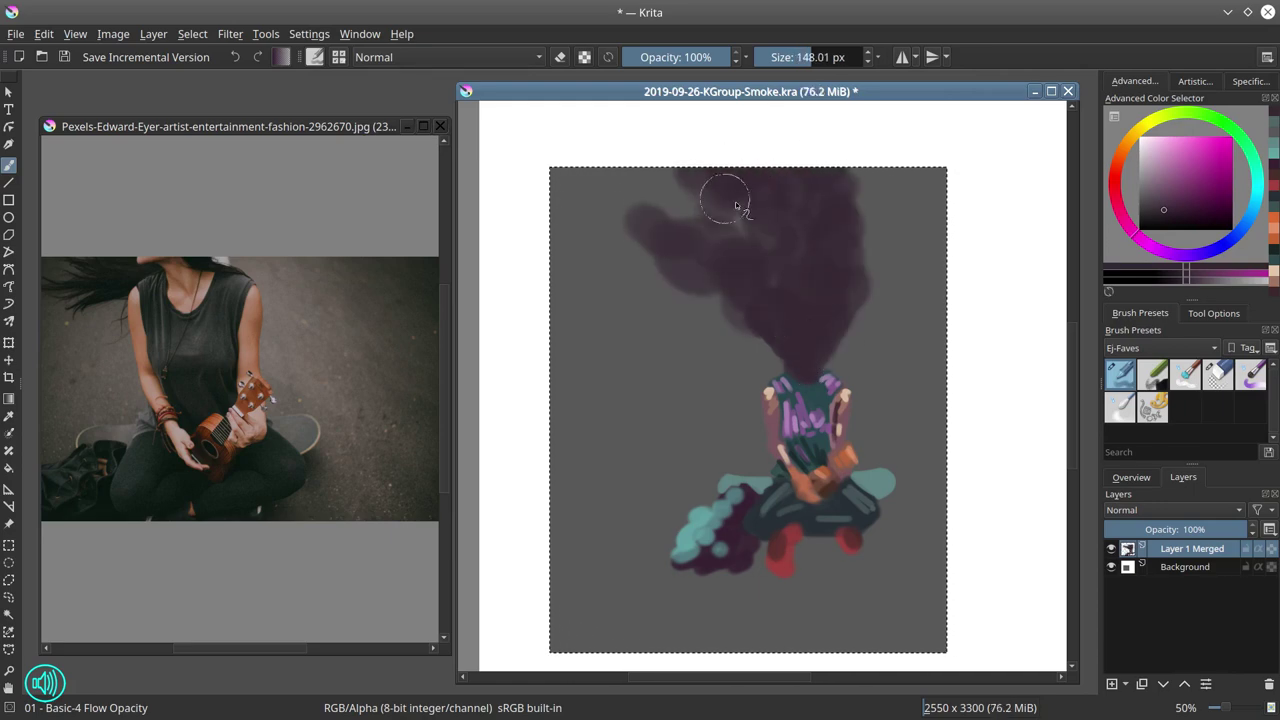
{"action": "left_click_drag", "start_coordinate": [736, 205], "coordinate": [644, 185]}
Add a layer beneath the figure layer and paint broad dark grey shadow strokes beside and below the figure
{"action": "left_click", "coordinate": [1112, 686]}
{"action": "left_click", "coordinate": [1163, 684]}
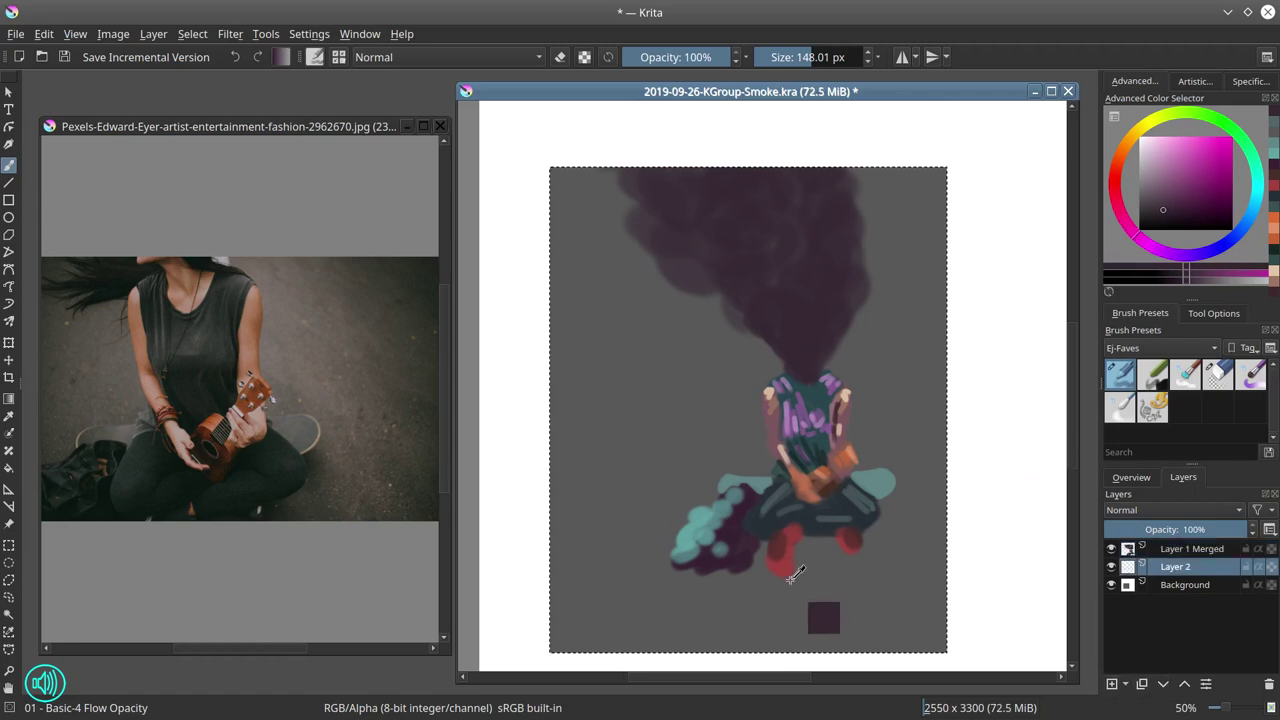
{"action": "left_click", "coordinate": [788, 582], "text": "ctrl"}
{"action": "left_click", "coordinate": [1140, 213]}
{"action": "left_click_drag", "start_coordinate": [842, 604], "coordinate": [930, 595]}
{"action": "left_click_drag", "start_coordinate": [915, 315], "coordinate": [930, 465]}
{"action": "mouse_move", "coordinate": [617, 355]}
{"action": "left_mouse_down"}
{"action": "mouse_move", "coordinate": [677, 340]}
{"action": "mouse_move", "coordinate": [692, 465]}
{"action": "left_mouse_up"}
{"action": "mouse_move", "coordinate": [725, 592]}
{"action": "left_mouse_down"}
{"action": "mouse_move", "coordinate": [880, 628]}
{"action": "mouse_move", "coordinate": [885, 618]}
{"action": "left_mouse_up"}
Set up the Chalk Details brush with a muted purple, Color Dodge blending and a size of 676.20 px
{"action": "left_click", "coordinate": [1153, 375]}
{"action": "left_click", "coordinate": [1161, 191]}
{"action": "left_click", "coordinate": [448, 57]}
{"action": "left_click", "coordinate": [466, 93]}
{"action": "left_click", "coordinate": [466, 91]}
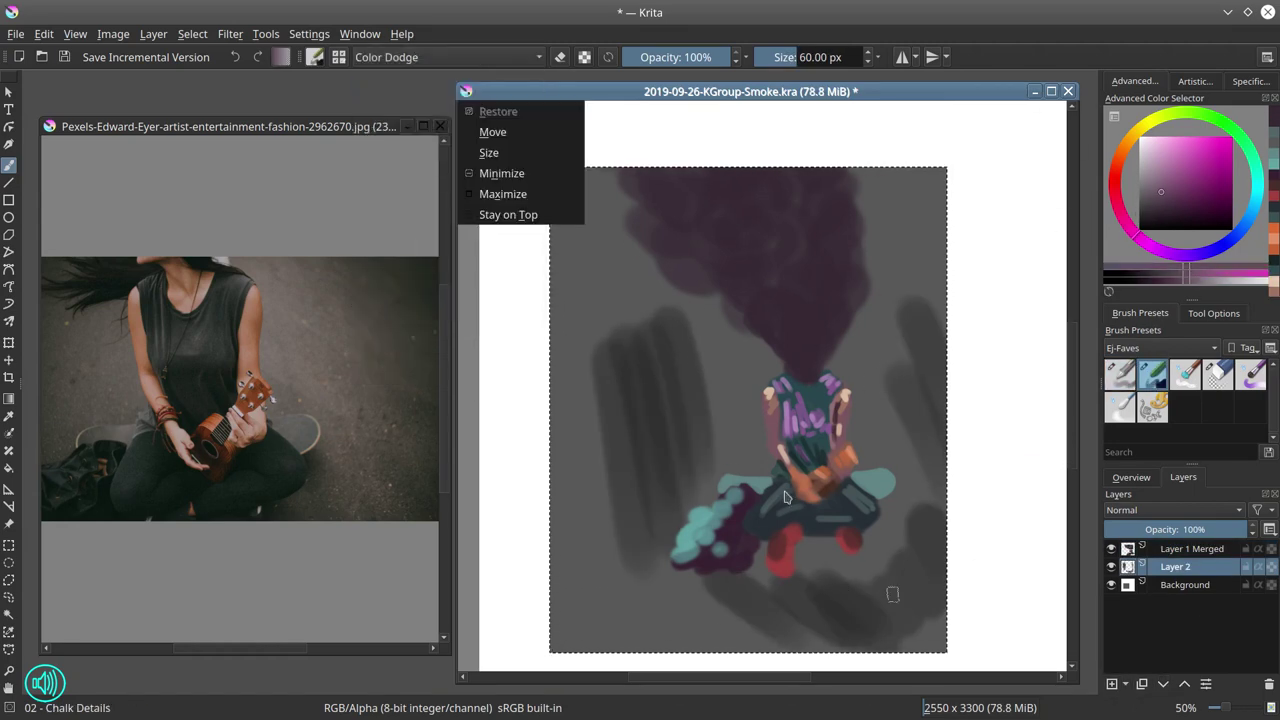
{"action": "left_click", "coordinate": [459, 82]}
{"action": "left_click", "coordinate": [826, 57]}
{"action": "left_click", "coordinate": [849, 57]}
{"action": "left_click_drag", "start_coordinate": [690, 400], "coordinate": [650, 390]}
{"action": "left_click_drag", "start_coordinate": [937, 586], "coordinate": [900, 600]}
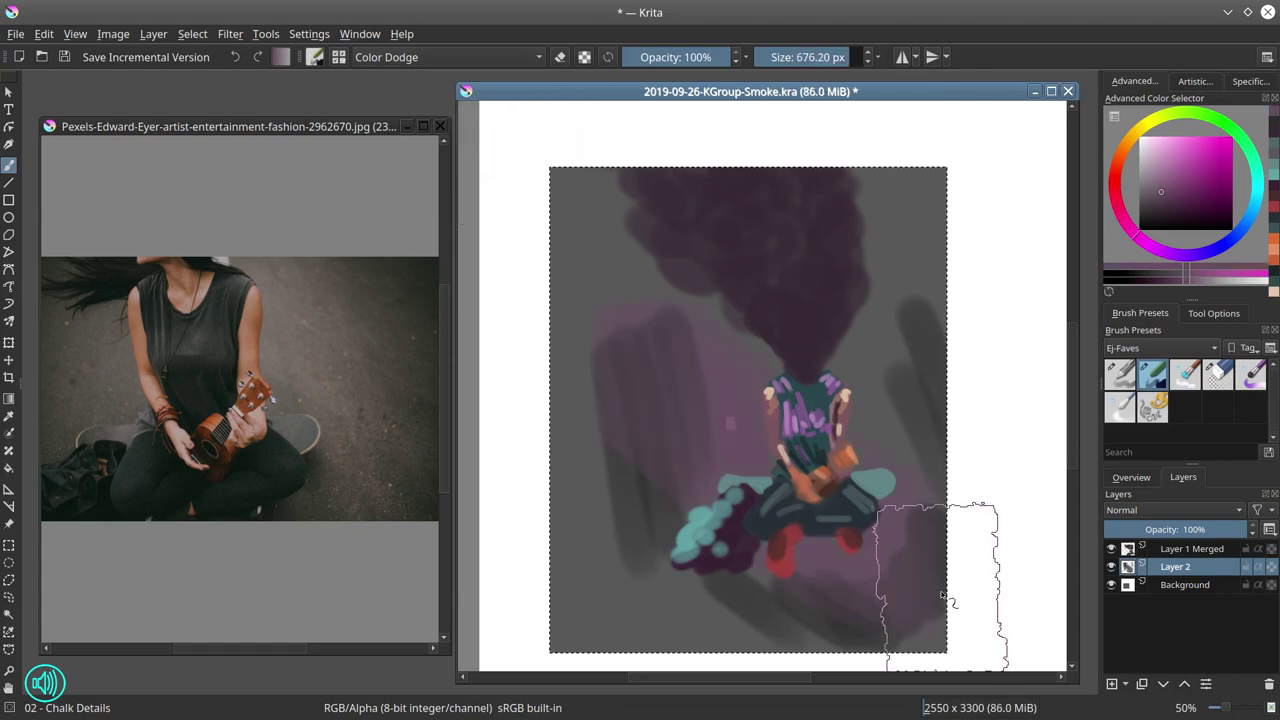
{"action": "key", "text": "ctrl+z"}
{"action": "key", "text": "ctrl+z"}
Paint a bright pink glow behind the figure's torso and around its legs on the Background layer
{"action": "left_click", "coordinate": [1188, 587]}
{"action": "left_click_drag", "start_coordinate": [790, 410], "coordinate": [710, 360]}
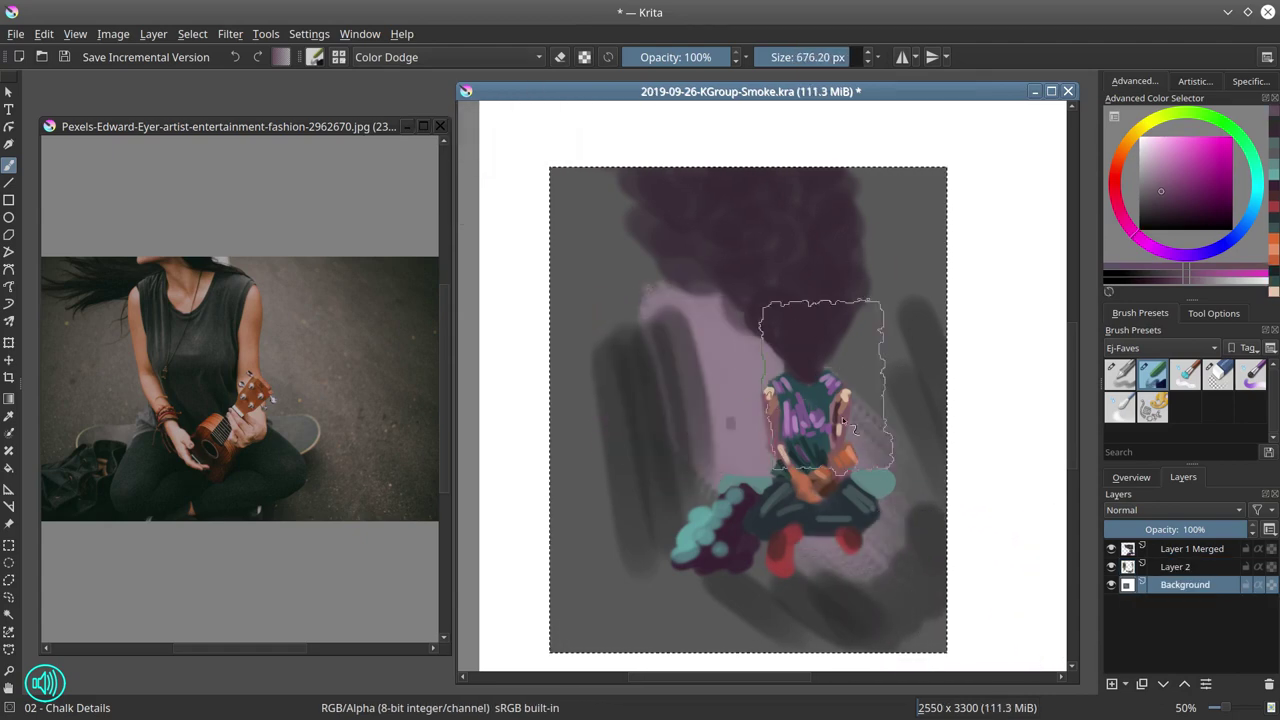
{"action": "left_click_drag", "start_coordinate": [826, 389], "coordinate": [888, 535]}
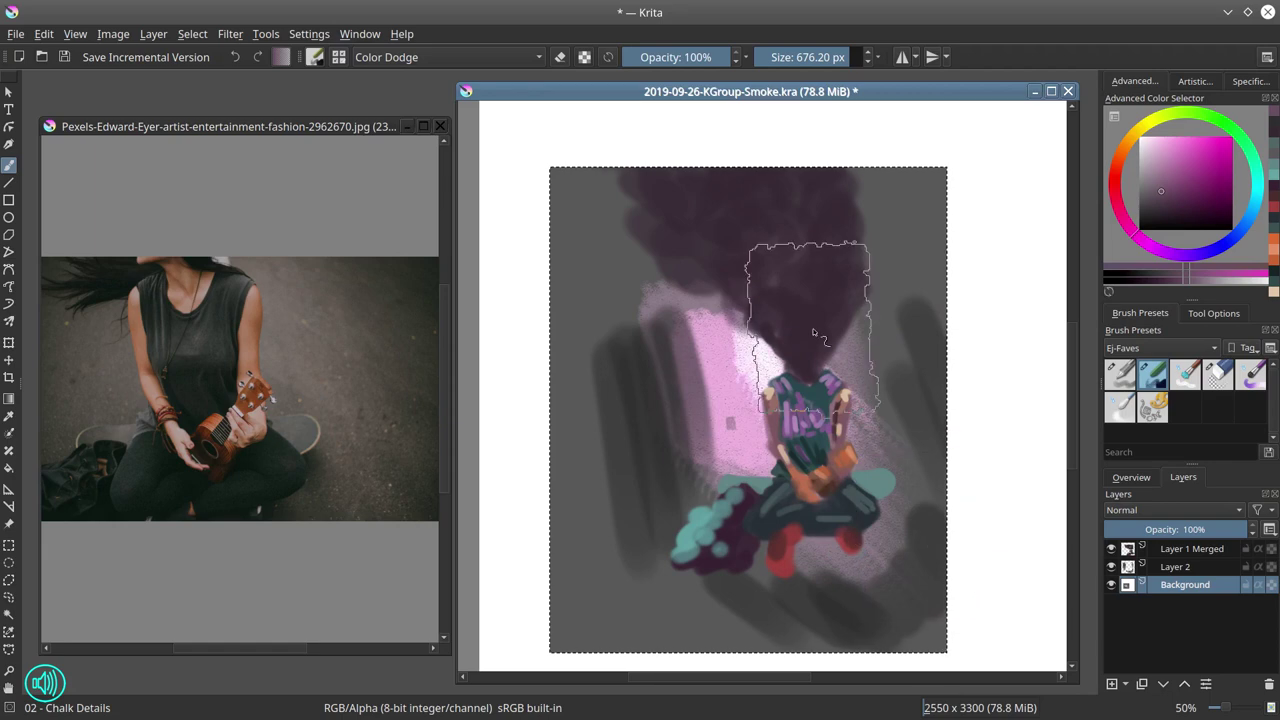
Crop the image around the figure to 860 x 1104 px and merge Layer 2 down into the Background
{"action": "key", "text": "ctrl+t"}
{"action": "left_click", "coordinate": [196, 36]}
{"action": "left_click", "coordinate": [197, 72]}
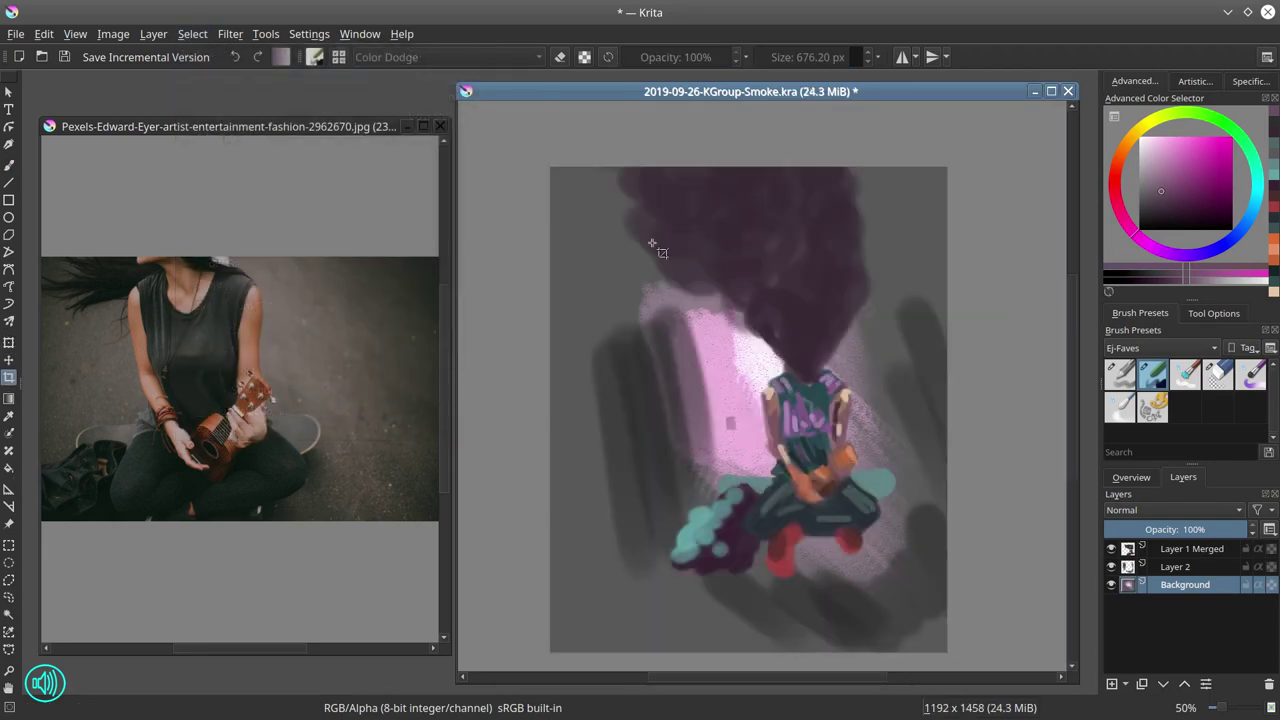
{"action": "left_click_drag", "start_coordinate": [630, 228], "coordinate": [930, 600]}
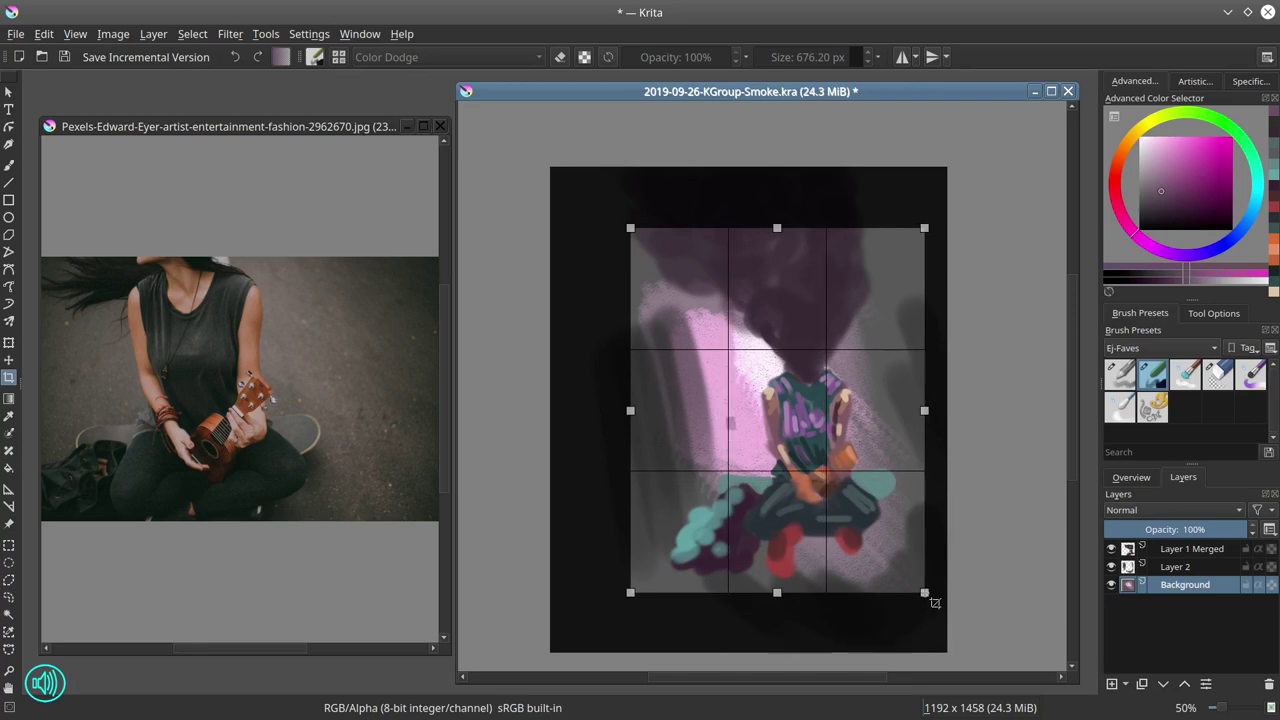
{"action": "key", "text": "Return"}
{"action": "right_click", "coordinate": [1180, 568]}
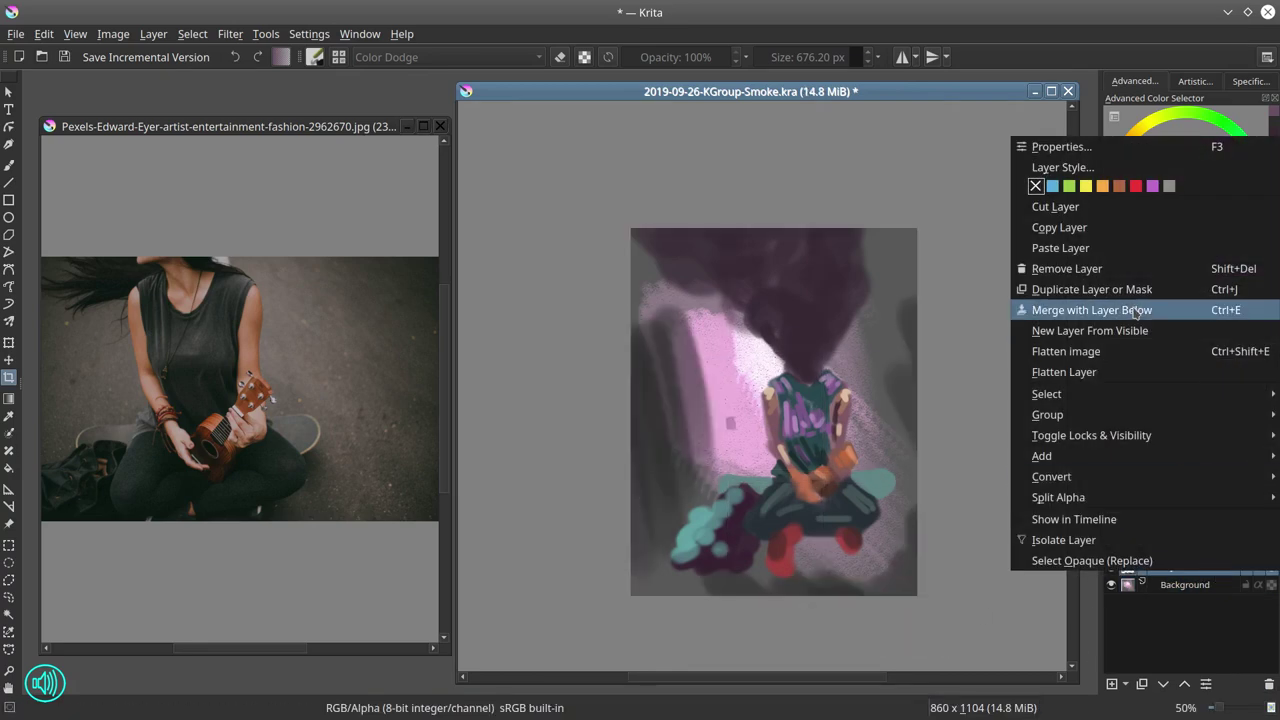
{"action": "left_click", "coordinate": [1137, 312]}
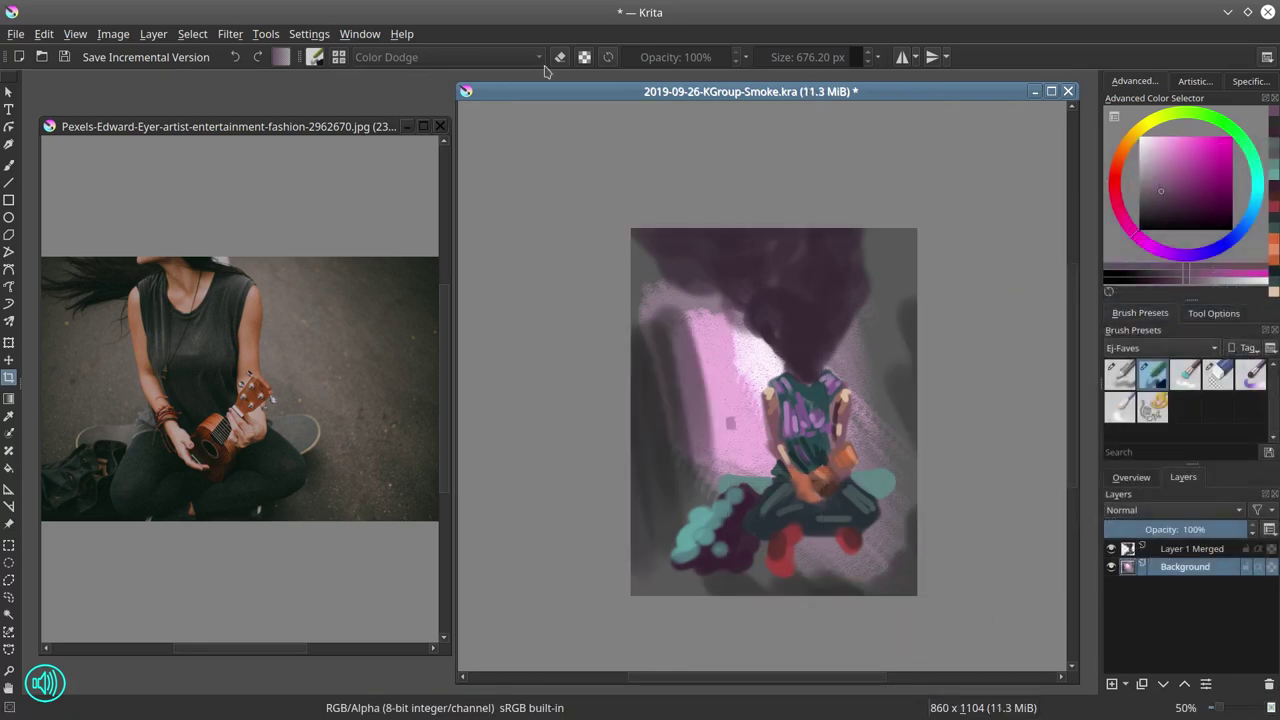
Paint a dark teal chalk shadow beneath the legs, wheels and bag, using Multiply blending and a brush between 171.47 and 187.13 px
{"action": "left_click", "coordinate": [1260, 187]}
{"action": "key", "text": "b"}
{"action": "left_click", "coordinate": [532, 58]}
{"action": "left_click", "coordinate": [500, 140]}
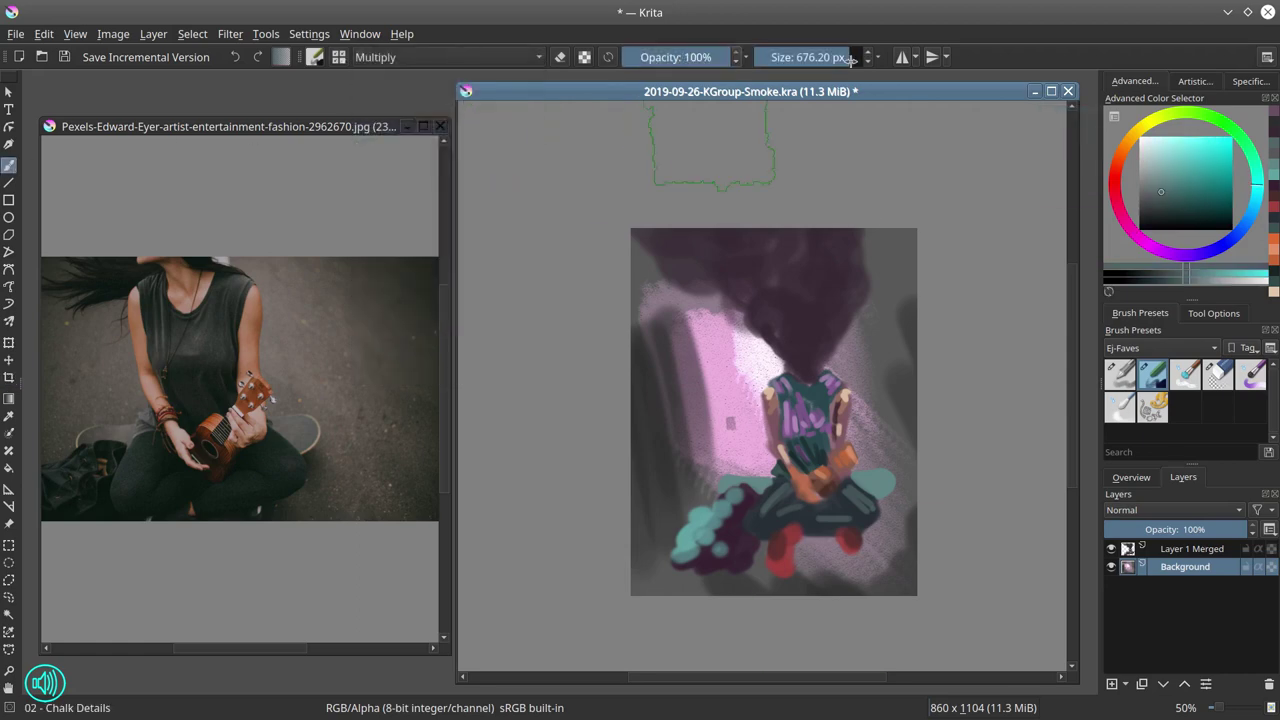
{"action": "left_click_drag", "start_coordinate": [850, 59], "coordinate": [790, 59]}
{"action": "mouse_move", "coordinate": [745, 565]}
{"action": "left_mouse_down"}
{"action": "mouse_move", "coordinate": [775, 568]}
{"action": "mouse_move", "coordinate": [781, 545]}
{"action": "mouse_move", "coordinate": [868, 522]}
{"action": "left_mouse_up"}
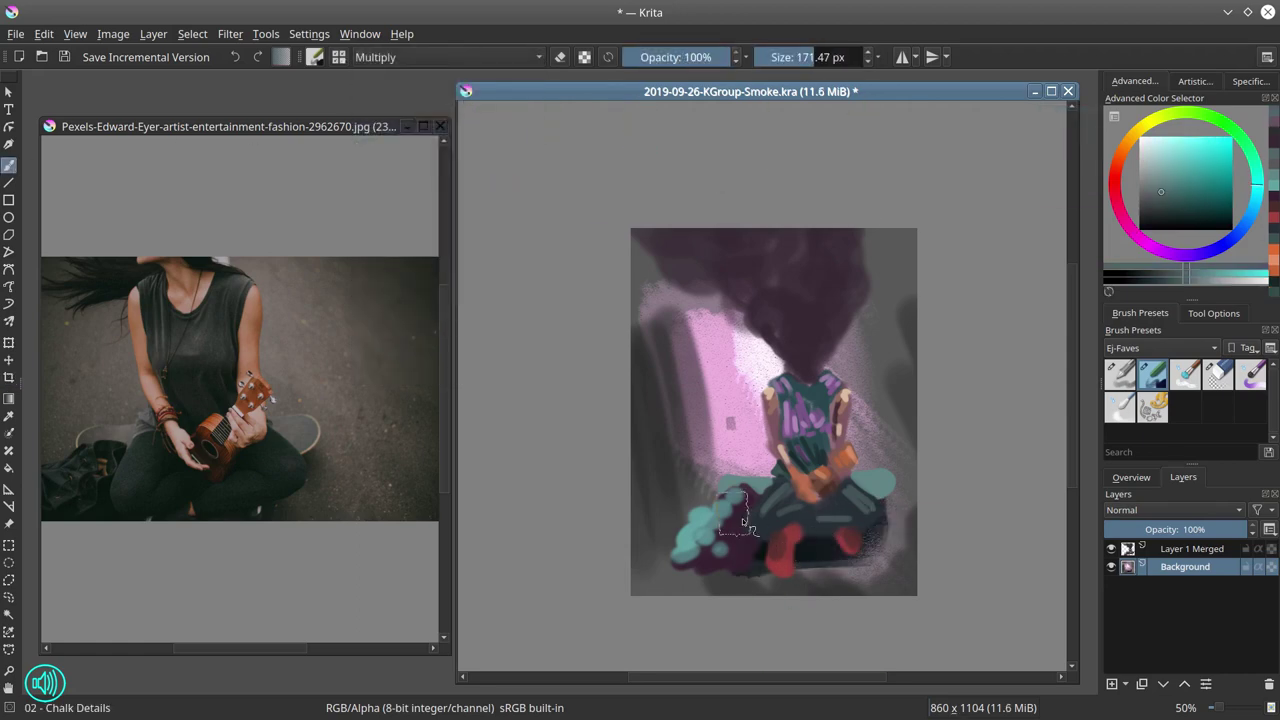
{"action": "left_click_drag", "start_coordinate": [742, 518], "coordinate": [860, 548]}
{"action": "left_click_drag", "start_coordinate": [788, 304], "coordinate": [797, 304]}
{"action": "mouse_move", "coordinate": [799, 278]}
{"action": "left_mouse_down"}
{"action": "mouse_move", "coordinate": [753, 251]}
{"action": "mouse_move", "coordinate": [817, 269]}
{"action": "left_mouse_up"}
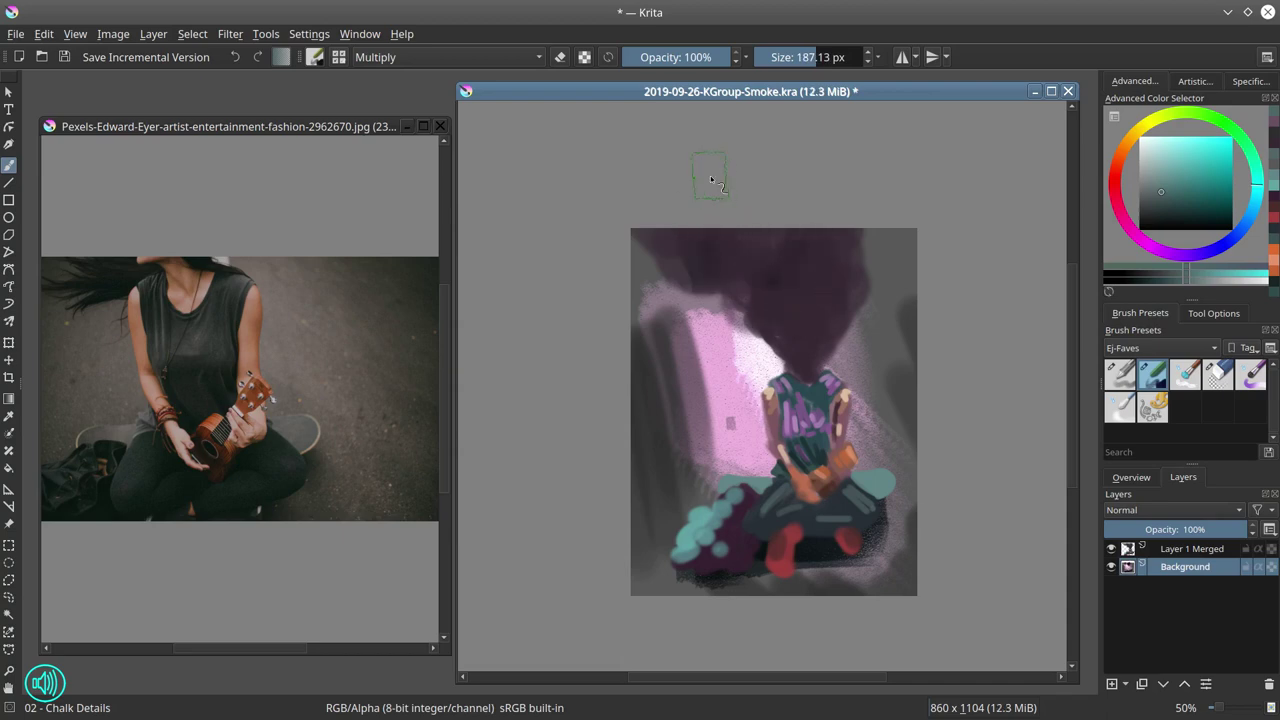
Return the brush blending to Normal and save the painting
{"action": "left_click", "coordinate": [443, 57]}
{"action": "left_click", "coordinate": [443, 146]}
{"action": "key", "text": "ctrl+s"}
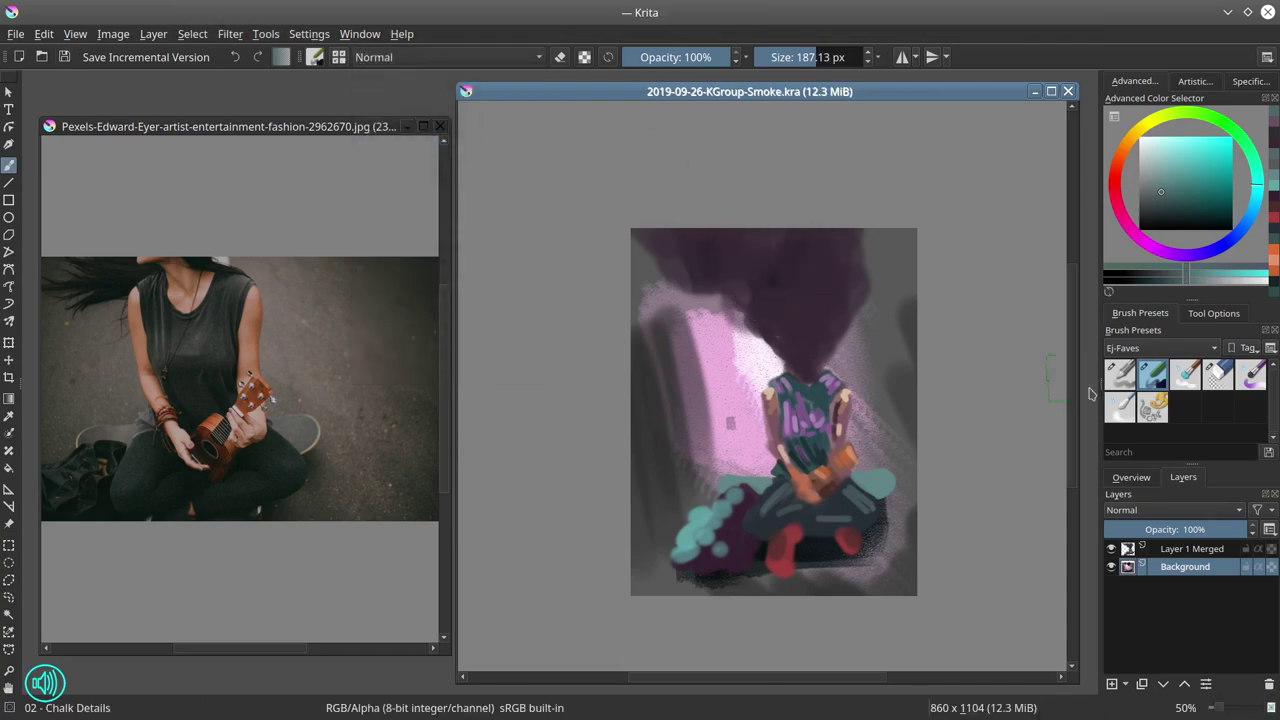
Blend the pink glow into the surrounding greys with the Blender Textured Soft brush, enlarged to 195.01 px
{"action": "key", "text": "."}
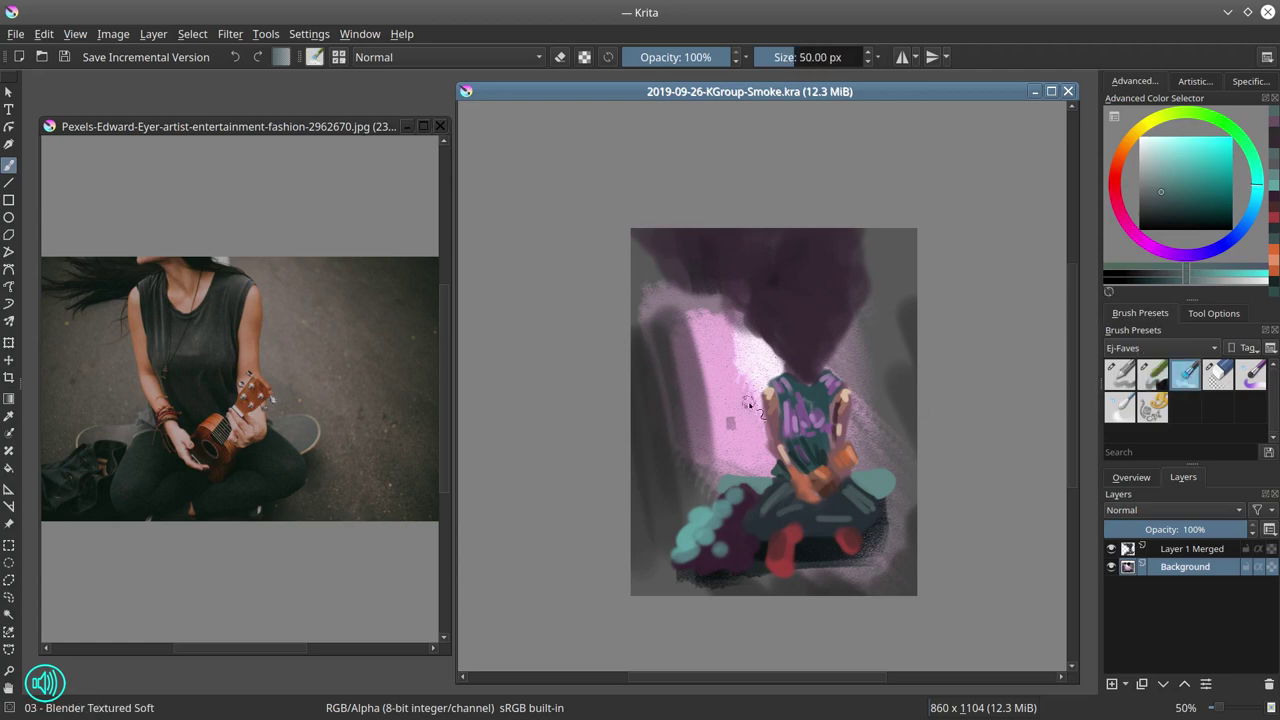
{"action": "left_click_drag", "start_coordinate": [721, 338], "coordinate": [800, 338]}
{"action": "mouse_move", "coordinate": [722, 308]}
{"action": "left_mouse_down"}
{"action": "mouse_move", "coordinate": [742, 356]}
{"action": "mouse_move", "coordinate": [690, 293]}
{"action": "mouse_move", "coordinate": [665, 302]}
{"action": "left_mouse_up"}
{"action": "mouse_move", "coordinate": [749, 358]}
{"action": "left_mouse_down"}
{"action": "mouse_move", "coordinate": [732, 358]}
{"action": "mouse_move", "coordinate": [718, 425]}
{"action": "left_mouse_up"}
{"action": "mouse_move", "coordinate": [851, 368]}
{"action": "left_mouse_down"}
{"action": "mouse_move", "coordinate": [876, 308]}
{"action": "mouse_move", "coordinate": [896, 395]}
{"action": "left_mouse_up"}
{"action": "mouse_move", "coordinate": [706, 366]}
{"action": "left_mouse_down"}
{"action": "mouse_move", "coordinate": [723, 495]}
{"action": "mouse_move", "coordinate": [692, 452]}
{"action": "mouse_move", "coordinate": [670, 326]}
{"action": "mouse_move", "coordinate": [682, 380]}
{"action": "mouse_move", "coordinate": [652, 572]}
{"action": "mouse_move", "coordinate": [843, 600]}
{"action": "left_mouse_up"}
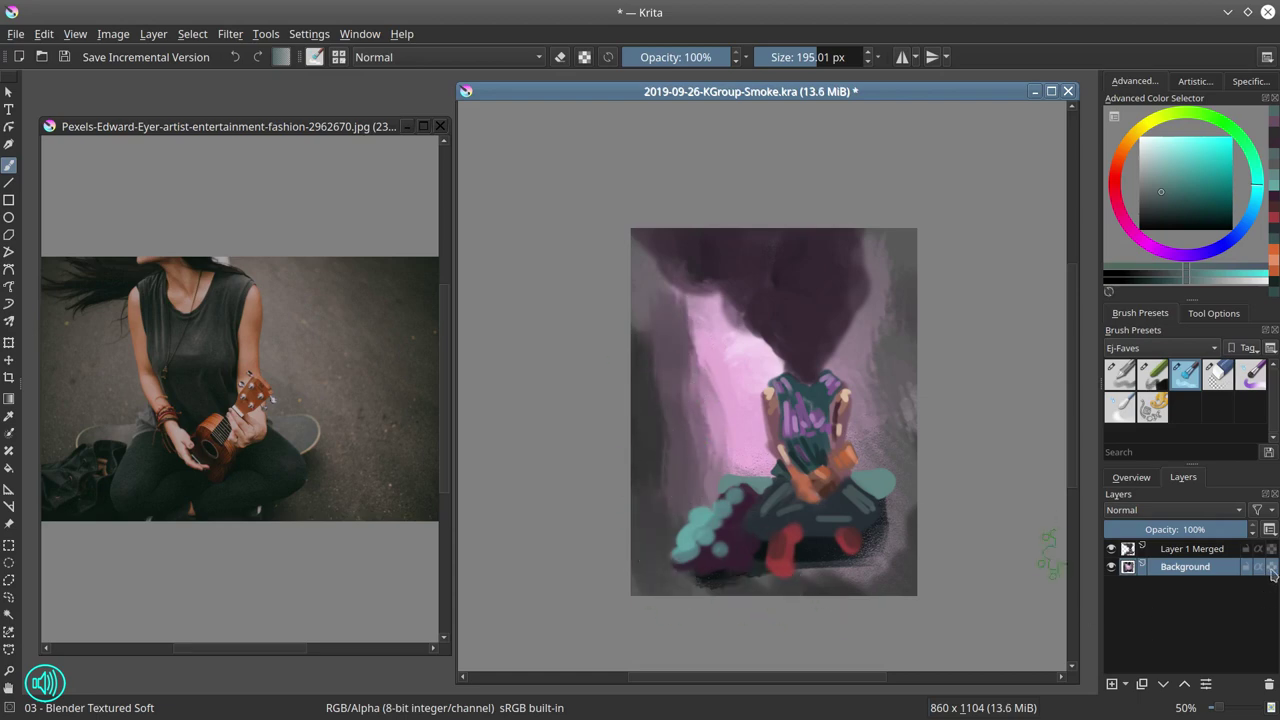
Lock the Background layer's alpha and smooth the ground shadow and backdrop beside the figure with the blender brush at 145.34 px
{"action": "left_click", "coordinate": [1272, 568]}
{"action": "mouse_move", "coordinate": [890, 560]}
{"action": "left_mouse_down"}
{"action": "mouse_move", "coordinate": [780, 586]}
{"action": "mouse_move", "coordinate": [690, 582]}
{"action": "left_mouse_up"}
{"action": "mouse_move", "coordinate": [797, 570]}
{"action": "left_mouse_down"}
{"action": "mouse_move", "coordinate": [878, 523]}
{"action": "mouse_move", "coordinate": [890, 536]}
{"action": "mouse_move", "coordinate": [884, 549]}
{"action": "mouse_move", "coordinate": [850, 563]}
{"action": "left_mouse_up"}
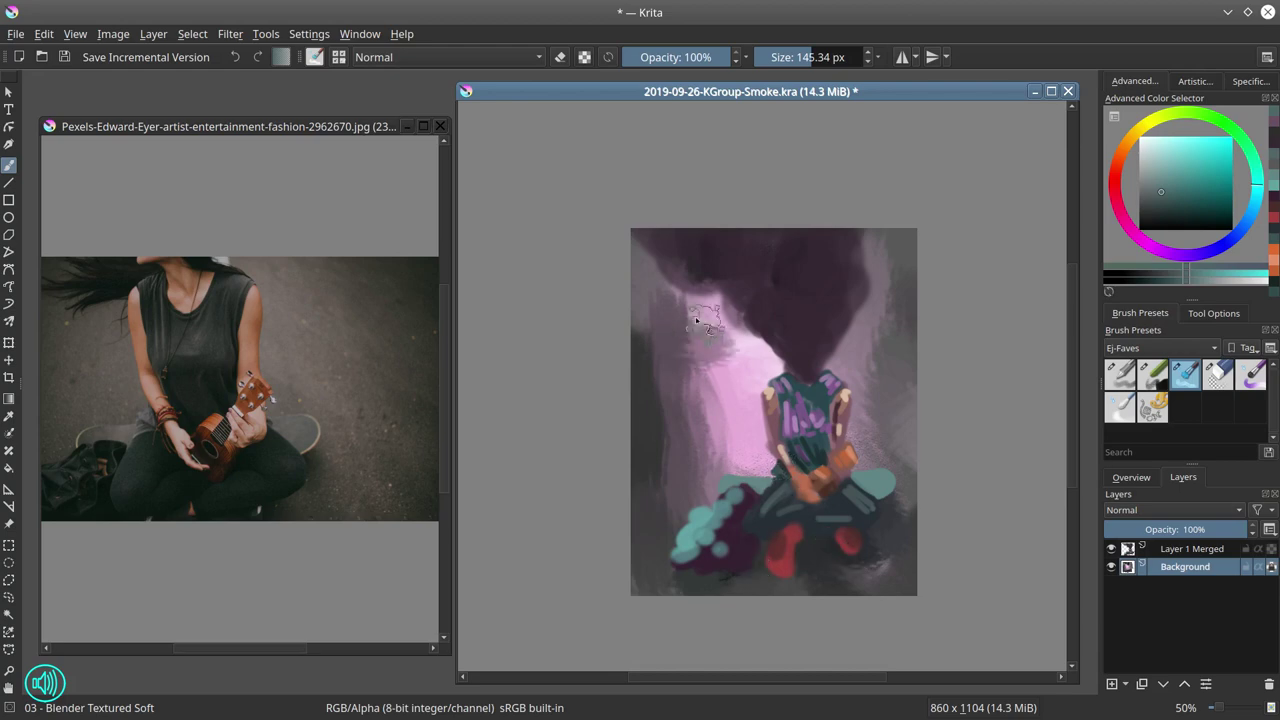
{"action": "mouse_move", "coordinate": [697, 320]}
{"action": "left_mouse_down"}
{"action": "mouse_move", "coordinate": [770, 376]}
{"action": "mouse_move", "coordinate": [730, 420]}
{"action": "mouse_move", "coordinate": [655, 462]}
{"action": "left_mouse_up"}
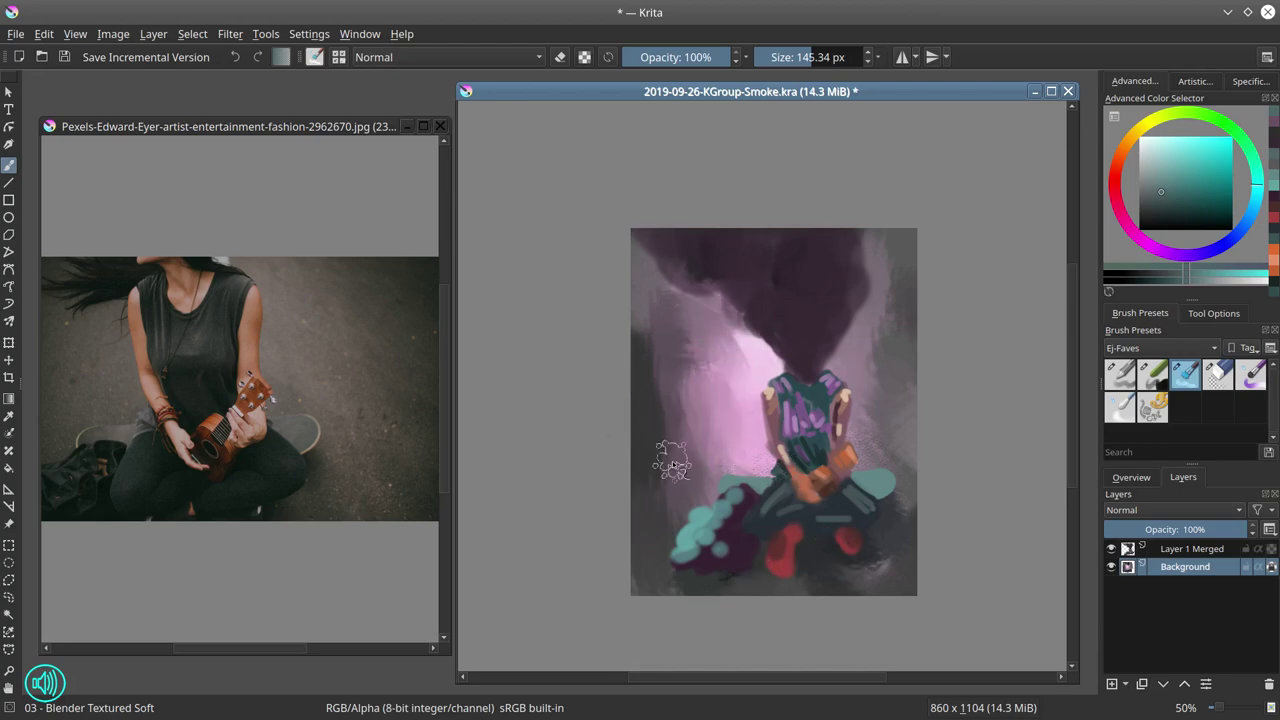
Darken the Background layer with a Color Adjustment curve, lowering the white point to output 121 and lifting the midtones slightly
{"action": "left_click", "coordinate": [230, 34]}
{"action": "mouse_move", "coordinate": [252, 77]}
{"action": "left_click", "coordinate": [576, 285]}
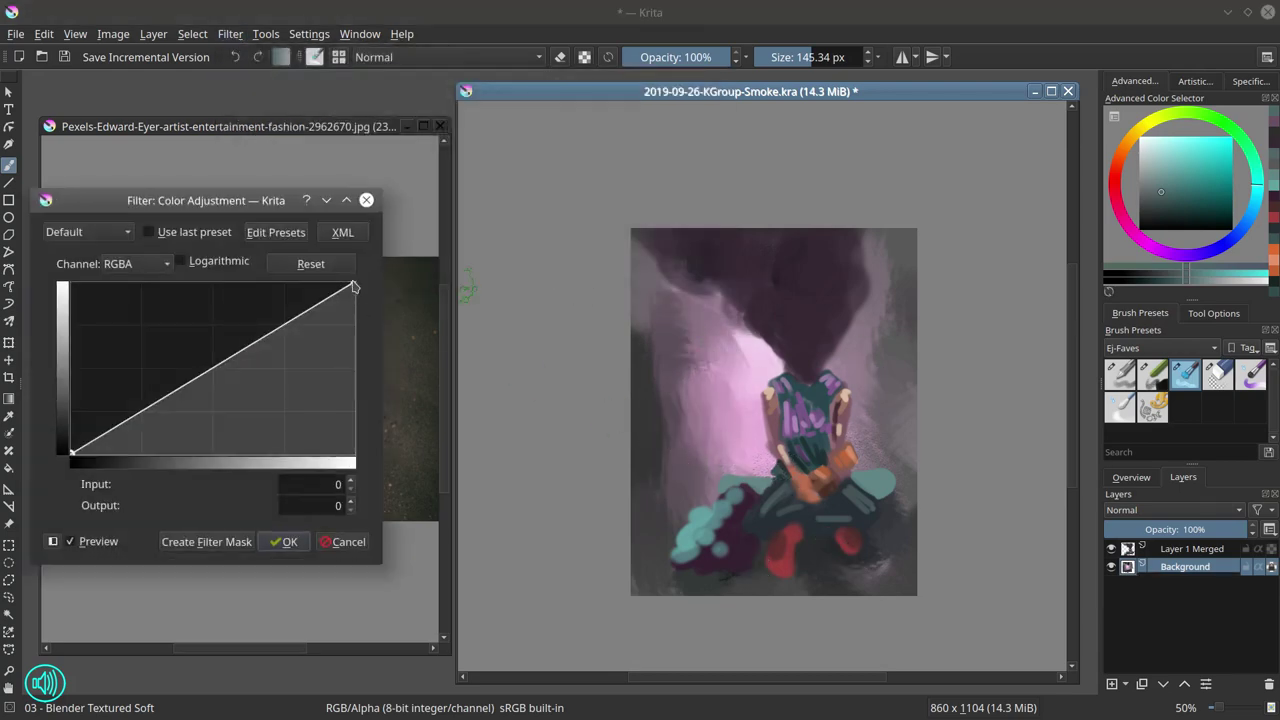
{"action": "left_click_drag", "start_coordinate": [353, 287], "coordinate": [357, 373]}
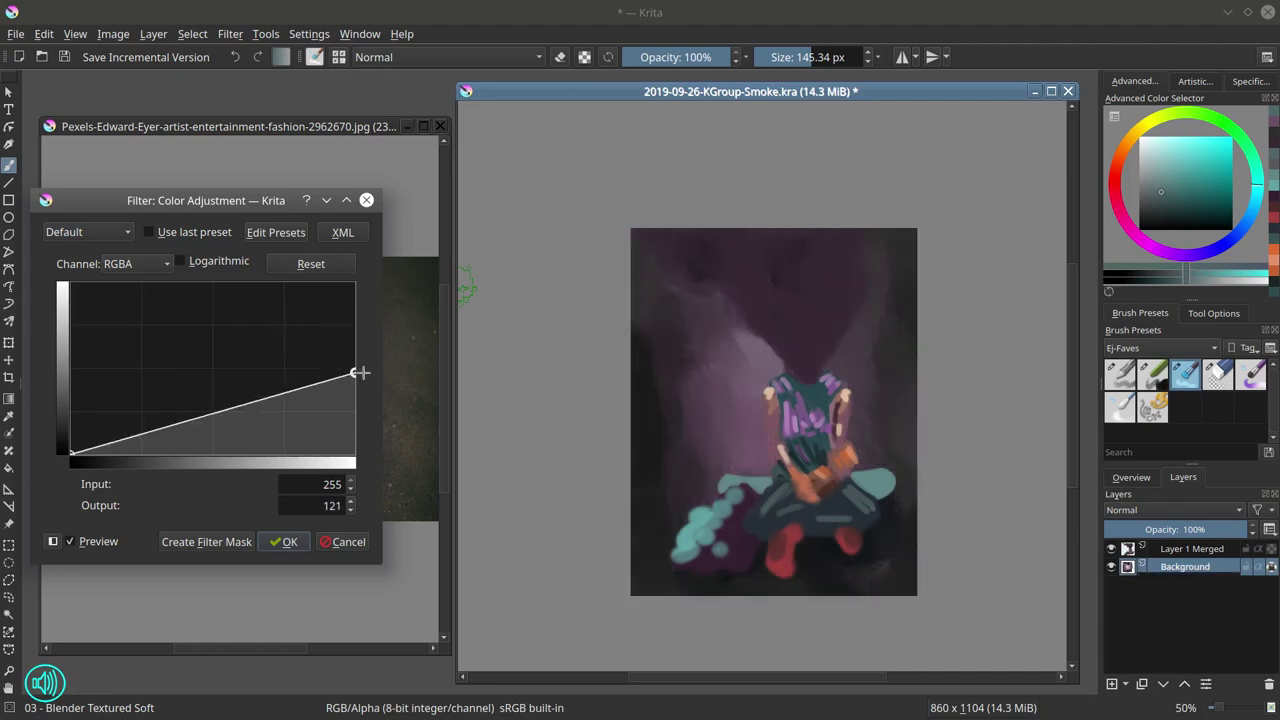
{"action": "left_click_drag", "start_coordinate": [207, 414], "coordinate": [208, 400]}
{"action": "left_click", "coordinate": [295, 545]}
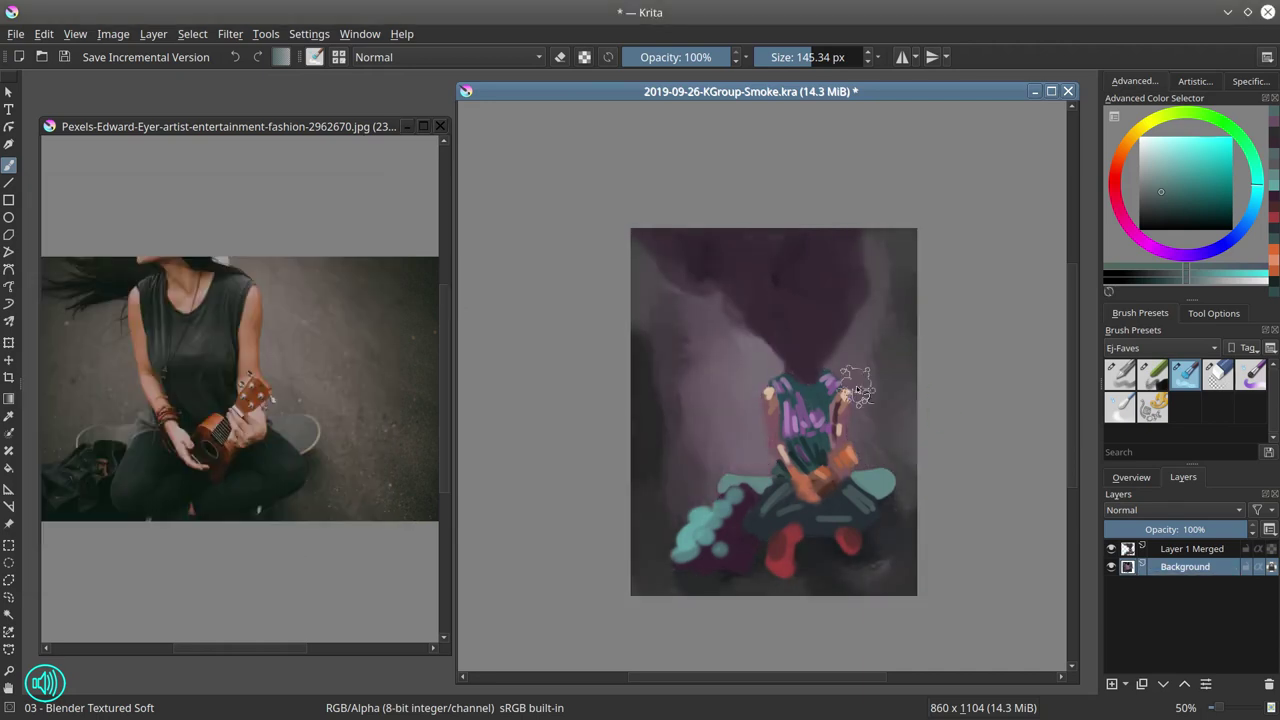
Paint a cool glow behind the figure with Chalk Details in Color Dodge at 50% opacity and 403.14 px, and blend it softly
{"action": "left_click", "coordinate": [1152, 375]}
{"action": "left_click", "coordinate": [541, 58]}
{"action": "left_click", "coordinate": [420, 129]}
{"action": "mouse_move", "coordinate": [766, 350]}
{"action": "left_mouse_down"}
{"action": "mouse_move", "coordinate": [762, 456]}
{"action": "mouse_move", "coordinate": [956, 484]}
{"action": "left_mouse_up"}
{"action": "key", "text": "ctrl+z"}
{"action": "left_click", "coordinate": [677, 56]}
{"action": "left_click_drag", "start_coordinate": [762, 346], "coordinate": [744, 556]}
{"action": "left_click_drag", "start_coordinate": [867, 494], "coordinate": [876, 530]}
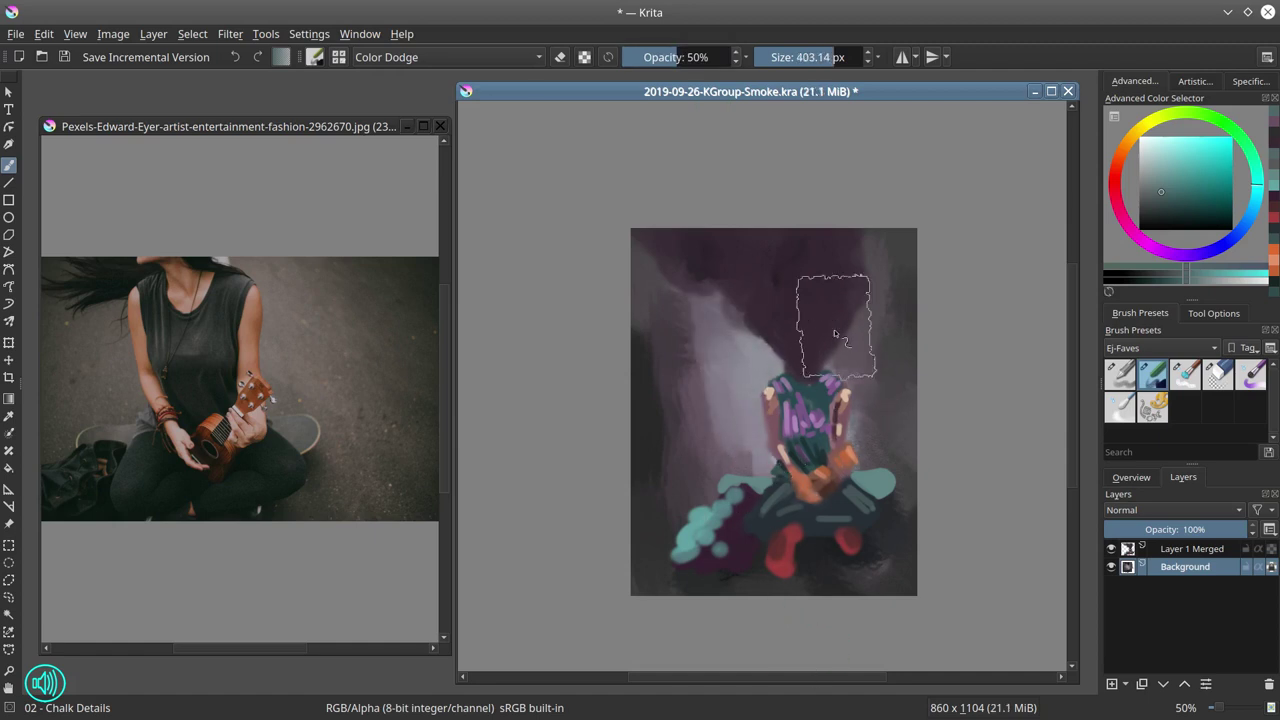
{"action": "key", "text": "ctrl+z"}
{"action": "left_click", "coordinate": [1185, 376]}
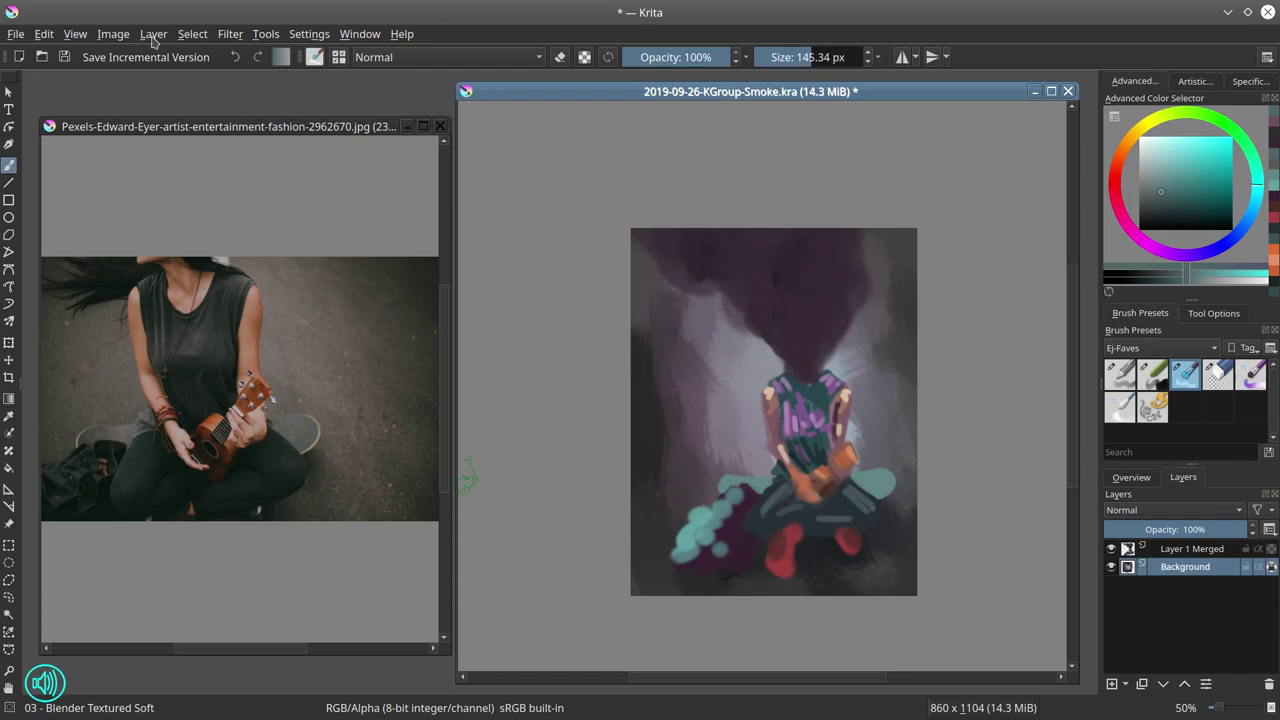
Save the painting with its new cool background glow
{"action": "left_click", "coordinate": [113, 34]}
{"action": "left_click", "coordinate": [170, 49]}
{"action": "left_click", "coordinate": [277, 323]}
{"action": "left_click", "coordinate": [64, 58]}
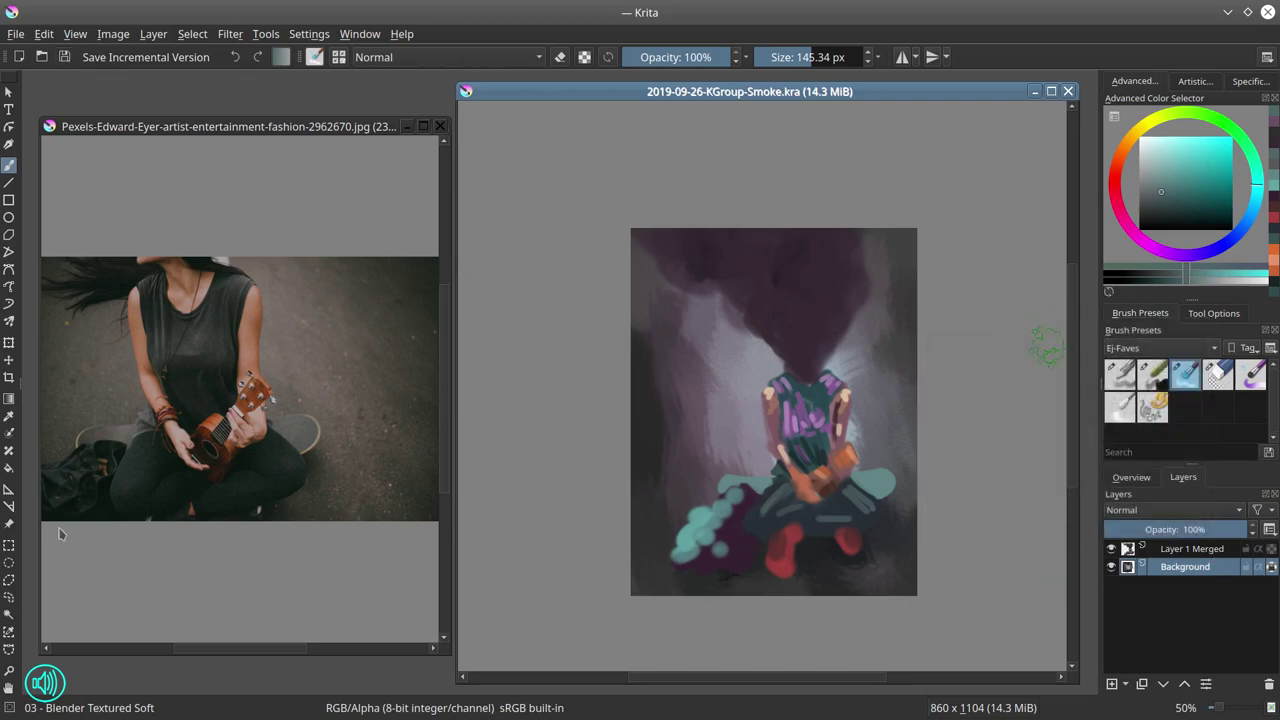
{"action": "key", "text": "ctrl+r"}
{"action": "left_click", "coordinate": [9, 170]}
{"action": "left_click", "coordinate": [231, 35]}
{"action": "mouse_move", "coordinate": [250, 132]}
{"action": "left_click", "coordinate": [460, 152]}
{"action": "left_click", "coordinate": [201, 261]}
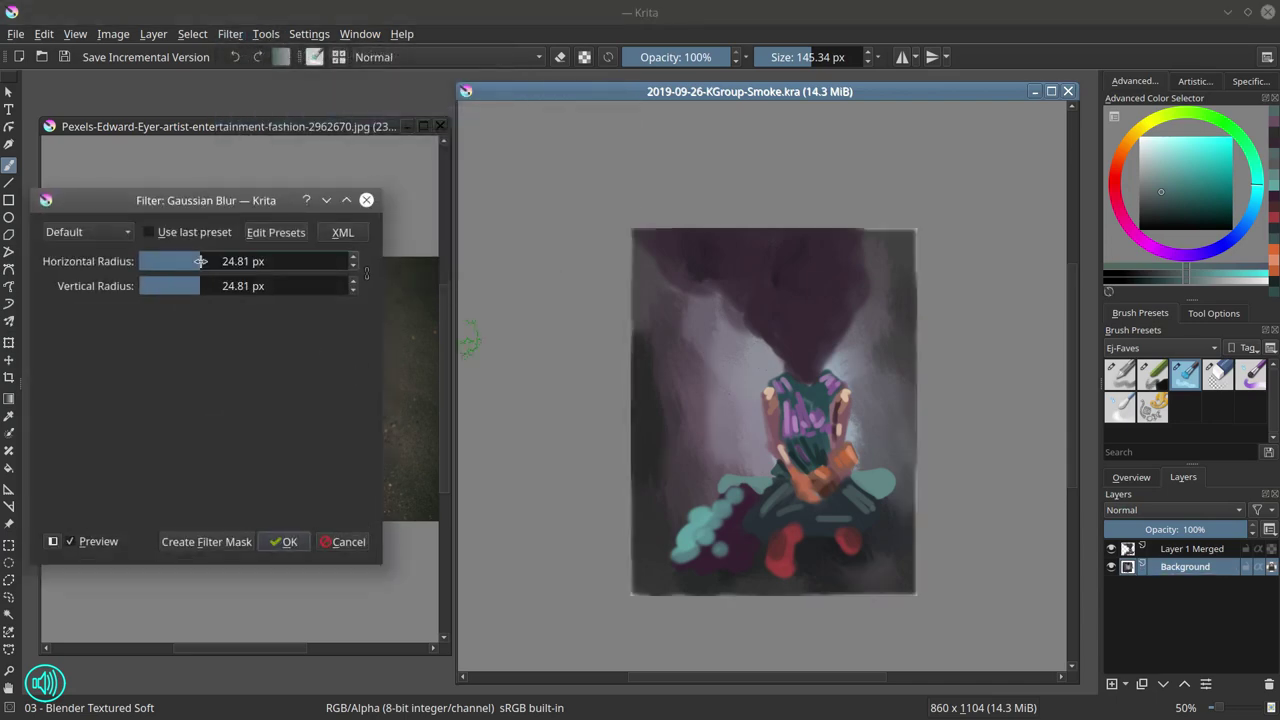
{"action": "left_click", "coordinate": [349, 539]}
Add a bottom layer, fill it with a dark grey sampled from the backdrop, and merge the Background down into it
{"action": "left_click", "coordinate": [1112, 686]}
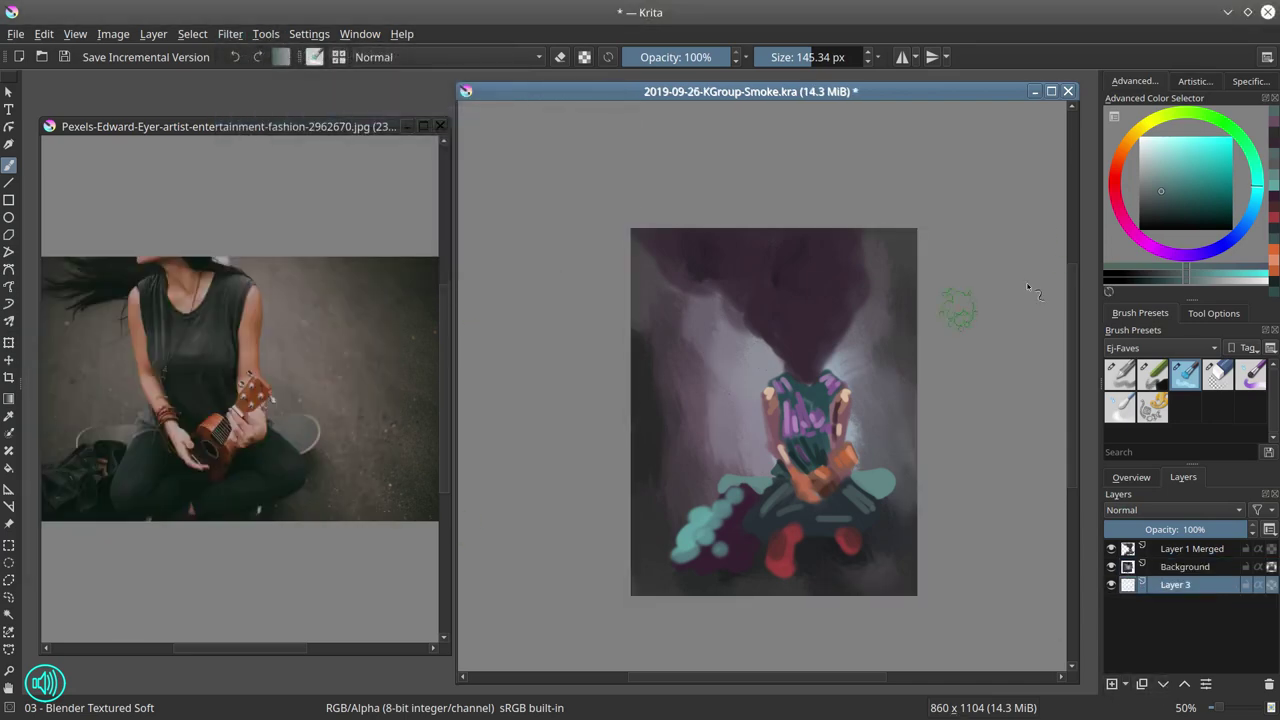
{"action": "left_click", "coordinate": [654, 520], "text": "ctrl"}
{"action": "left_click", "coordinate": [10, 468]}
{"action": "left_click", "coordinate": [702, 500]}
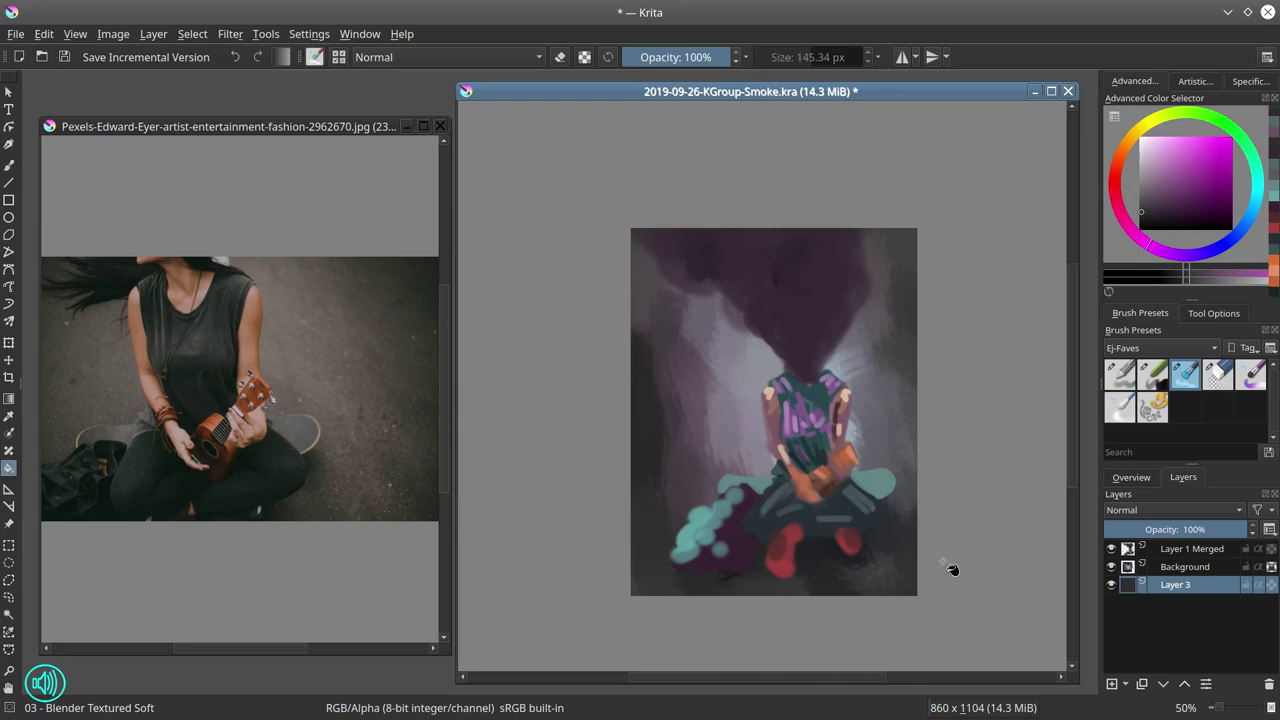
{"action": "right_click", "coordinate": [1184, 571]}
{"action": "left_click", "coordinate": [1095, 316]}
Select a narrow diagonal light-beam shape with the polygonal selection, running from above the smoke to beyond the canvas's lower right
{"action": "left_click", "coordinate": [9, 547]}
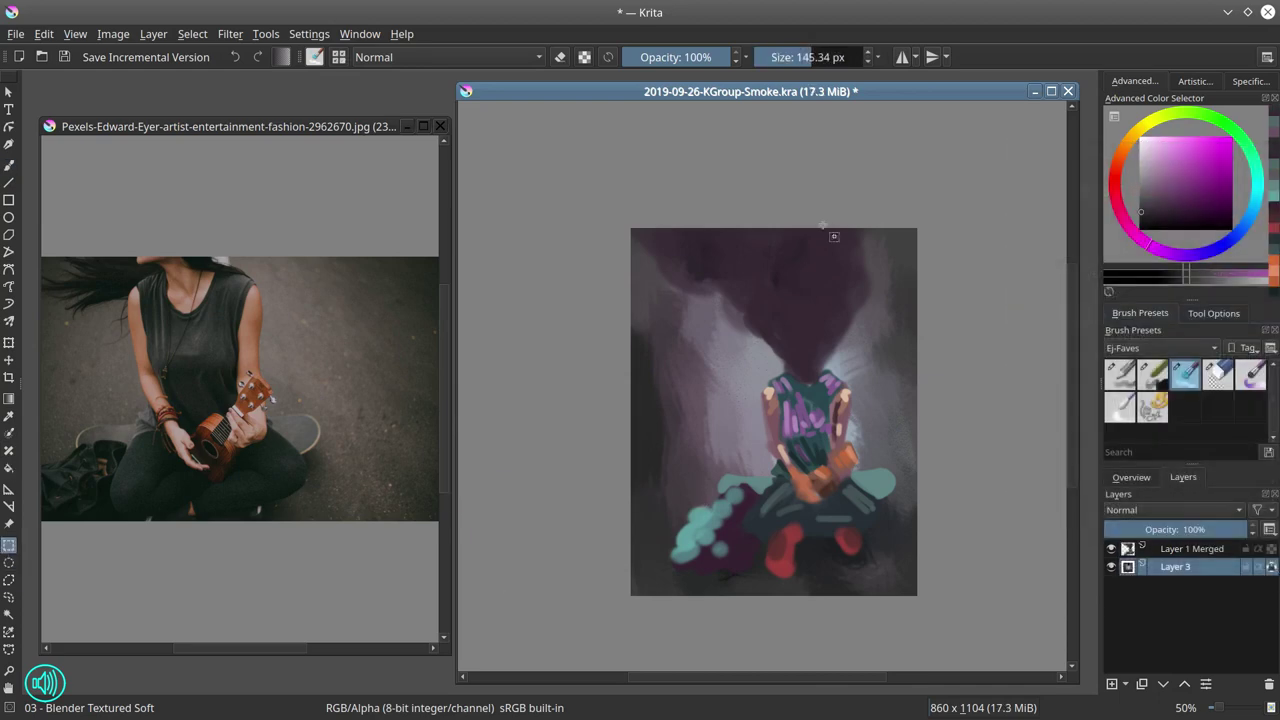
{"action": "left_click", "coordinate": [9, 580]}
{"action": "left_click", "coordinate": [946, 563]}
{"action": "left_click", "coordinate": [832, 213]}
{"action": "left_click", "coordinate": [838, 213]}
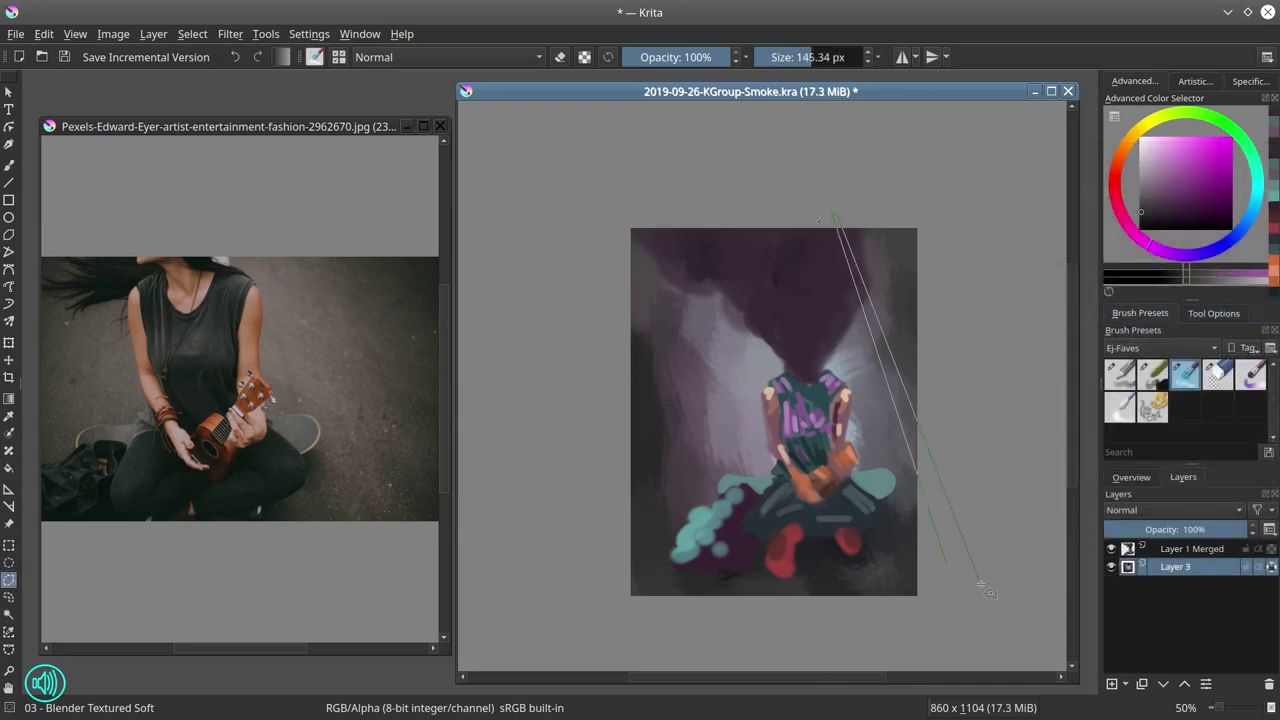
{"action": "double_click", "coordinate": [981, 585]}
Brighten the selected beam with the Chalk Details brush in Color Dodge at 403.14 px and clear the selection
{"action": "left_click", "coordinate": [450, 57]}
{"action": "left_click", "coordinate": [400, 86]}
{"action": "left_click", "coordinate": [490, 58]}
{"action": "left_click", "coordinate": [490, 146]}
{"action": "left_click", "coordinate": [1152, 375]}
{"action": "left_click", "coordinate": [9, 165]}
{"action": "mouse_move", "coordinate": [825, 200]}
{"action": "left_mouse_down"}
{"action": "mouse_move", "coordinate": [978, 580]}
{"action": "mouse_move", "coordinate": [948, 597]}
{"action": "left_mouse_up"}
{"action": "left_click", "coordinate": [199, 35]}
{"action": "left_click", "coordinate": [207, 75]}
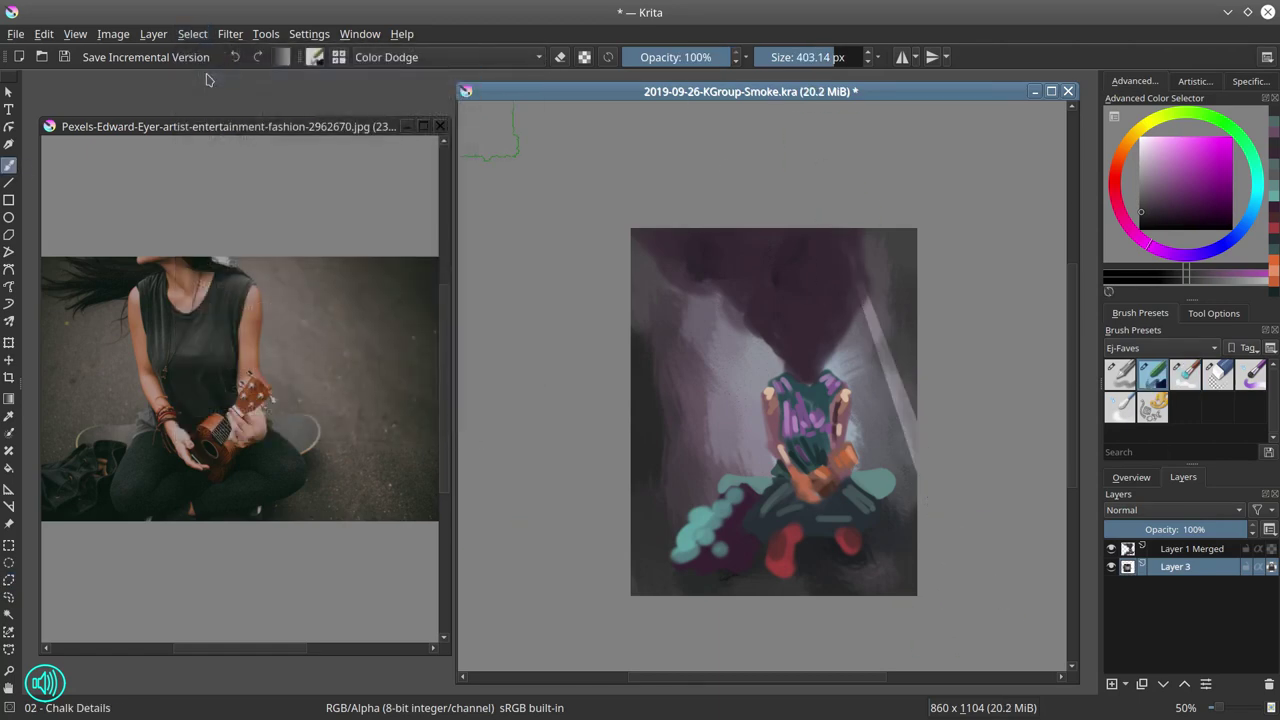
Paint two glowing cyan eyes beneath the smoke on Layer 1 Merged, using Chalk Details in Color Dodge at 29.41 px
{"action": "left_click", "coordinate": [1190, 549]}
{"action": "left_click", "coordinate": [450, 57]}
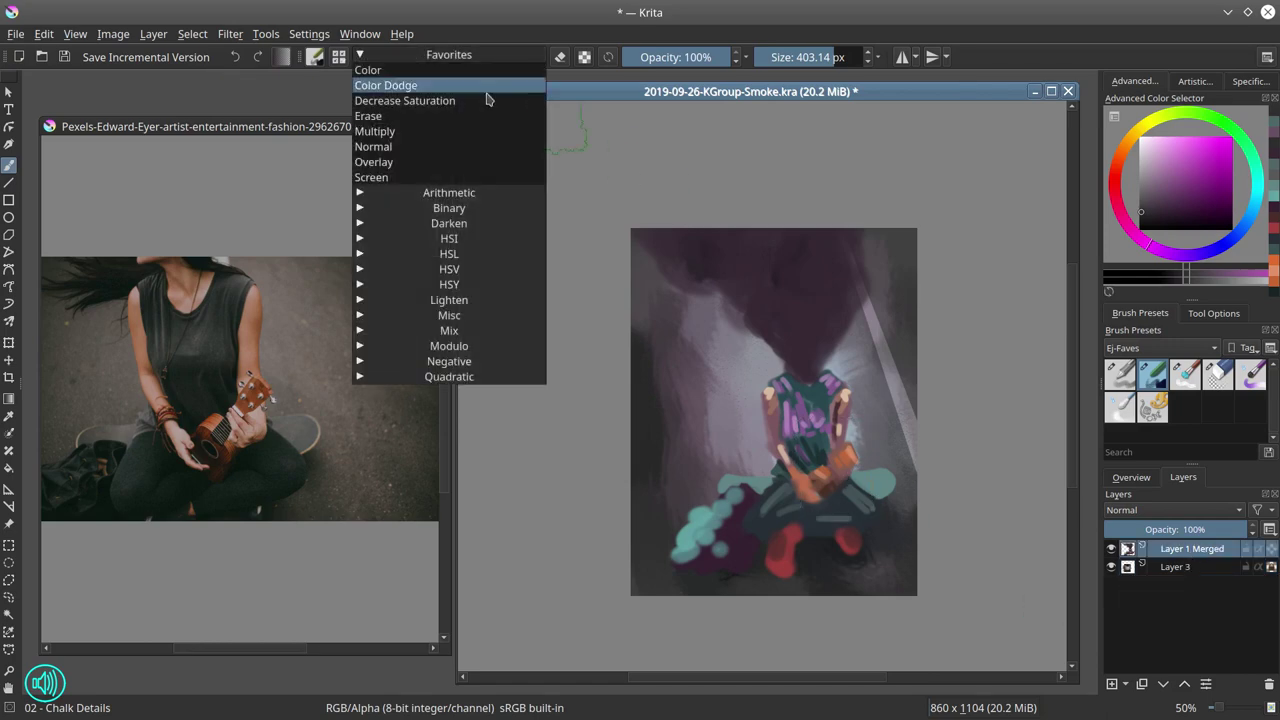
{"action": "left_click", "coordinate": [400, 163]}
{"action": "left_click", "coordinate": [530, 59]}
{"action": "left_click", "coordinate": [515, 146]}
{"action": "left_click", "coordinate": [1257, 185]}
{"action": "left_click", "coordinate": [1232, 181]}
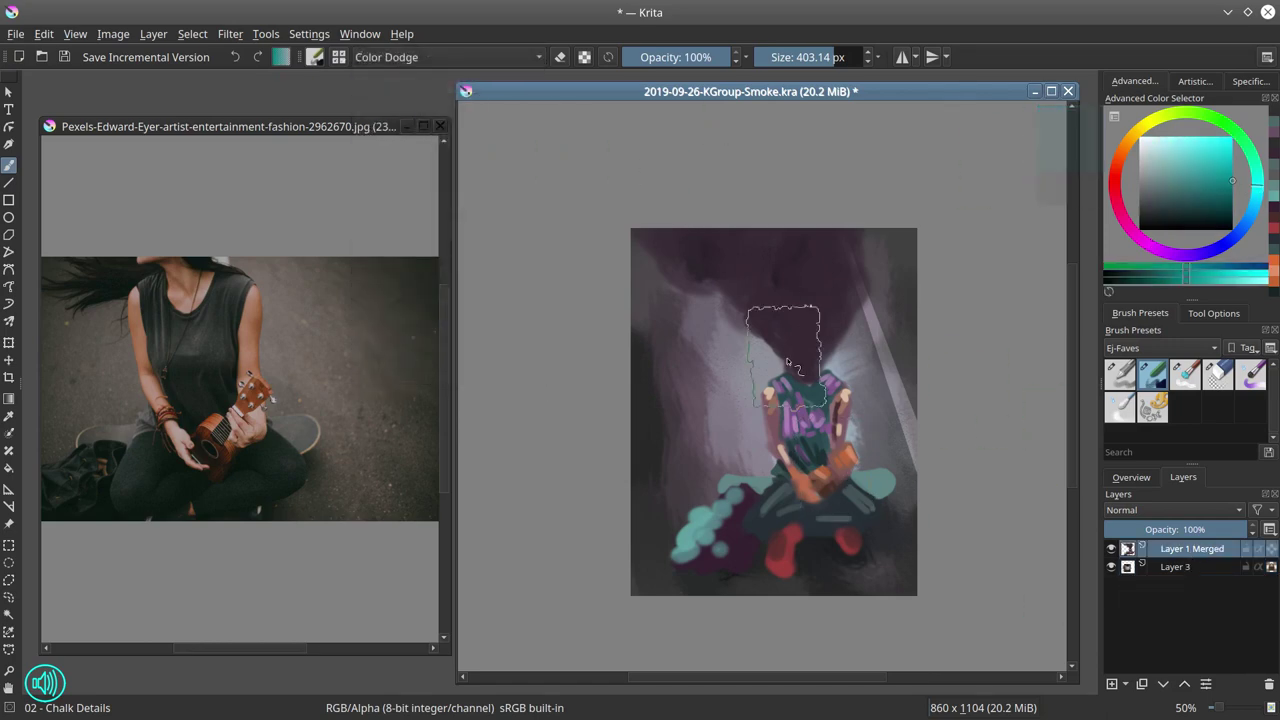
{"action": "left_click_drag", "start_coordinate": [805, 57], "coordinate": [769, 56]}
{"action": "left_click", "coordinate": [770, 57]}
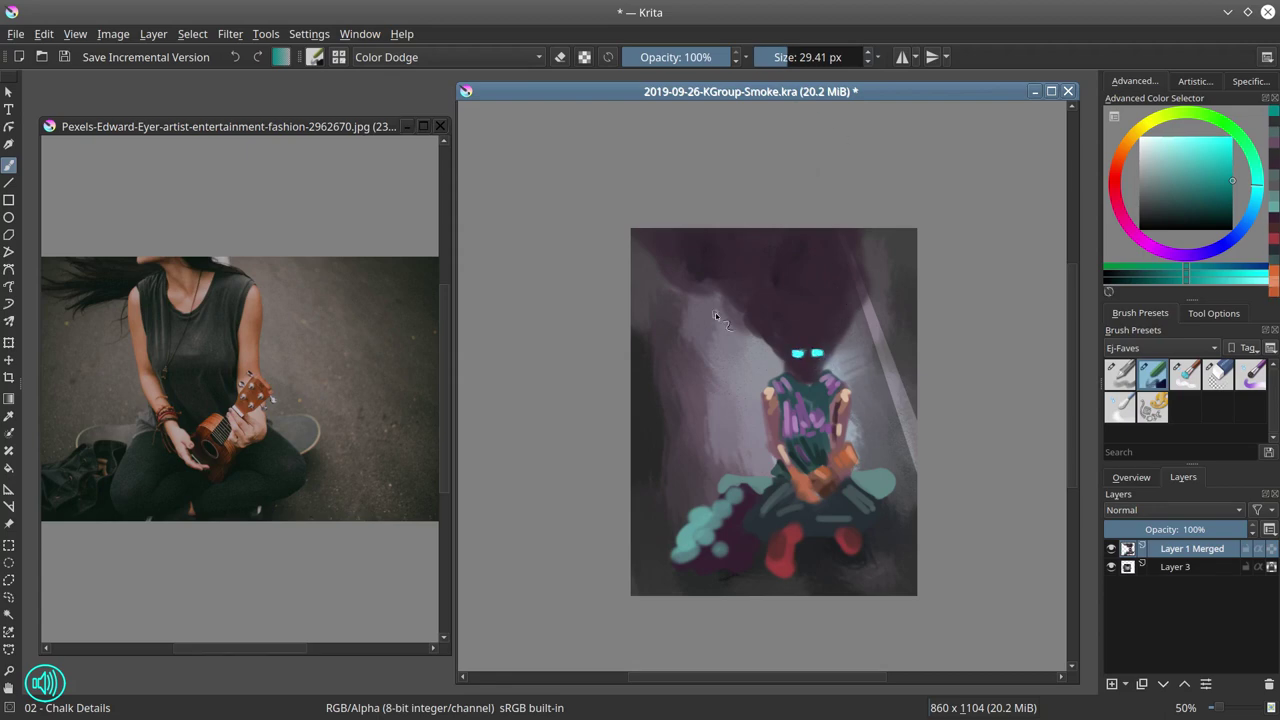
Paint magenta and dark purple puffs across the smoke cloud with the Basic-4 Flow Opacity brush in Normal mode
{"action": "left_click", "coordinate": [510, 57]}
{"action": "left_click", "coordinate": [466, 146]}
{"action": "left_click", "coordinate": [1120, 375]}
{"action": "left_click", "coordinate": [800, 320], "text": "ctrl"}
{"action": "left_click", "coordinate": [1204, 179]}
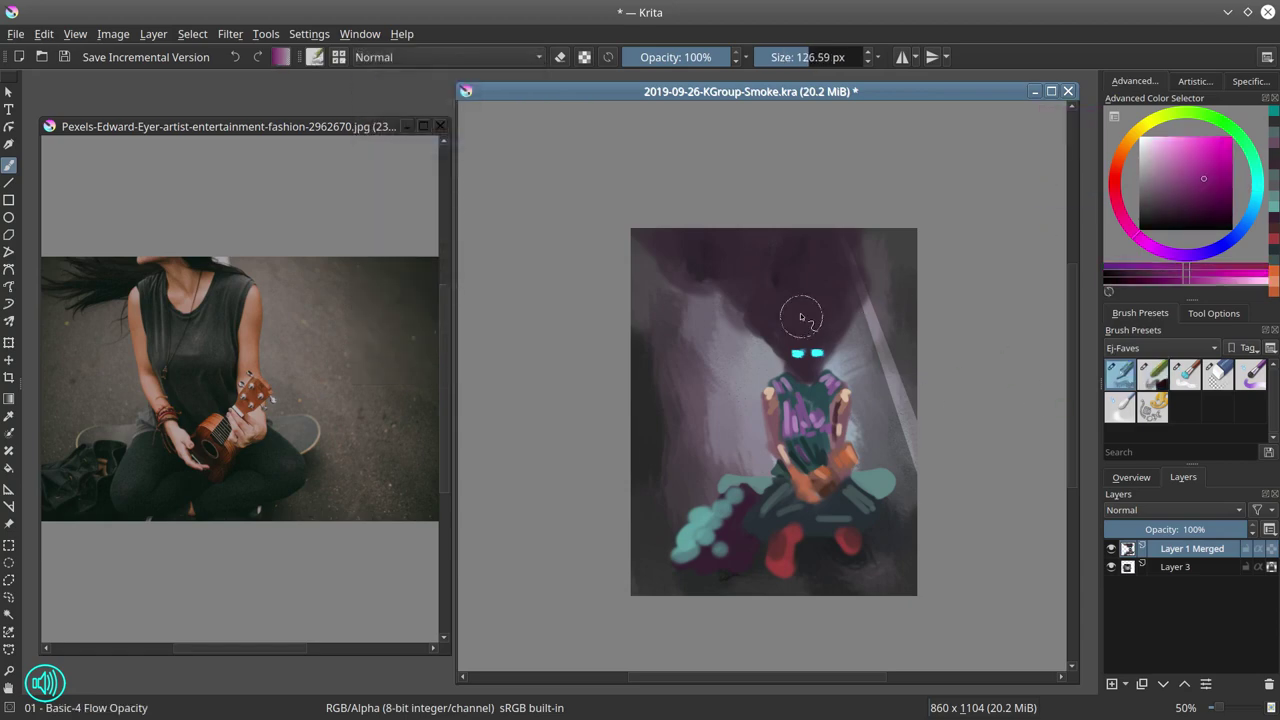
{"action": "left_click_drag", "start_coordinate": [801, 317], "coordinate": [772, 317]}
{"action": "left_click_drag", "start_coordinate": [768, 262], "coordinate": [777, 302]}
{"action": "left_click", "coordinate": [1212, 158]}
{"action": "mouse_move", "coordinate": [825, 257]}
{"action": "left_mouse_down"}
{"action": "mouse_move", "coordinate": [783, 245]}
{"action": "mouse_move", "coordinate": [811, 297]}
{"action": "left_mouse_up"}
{"action": "mouse_move", "coordinate": [720, 240]}
{"action": "left_mouse_down"}
{"action": "mouse_move", "coordinate": [768, 250]}
{"action": "mouse_move", "coordinate": [735, 298]}
{"action": "mouse_move", "coordinate": [792, 276]}
{"action": "left_mouse_up"}
{"action": "left_click", "coordinate": [1160, 219]}
{"action": "left_click_drag", "start_coordinate": [700, 252], "coordinate": [722, 250]}
{"action": "left_click_drag", "start_coordinate": [847, 250], "coordinate": [832, 282]}
Darken the head around the eyes and the smoke's shadow areas with dark purple tones sampled from the painting
{"action": "left_click", "coordinate": [814, 297], "text": "ctrl"}
{"action": "left_click_drag", "start_coordinate": [782, 315], "coordinate": [820, 332]}
{"action": "left_click_drag", "start_coordinate": [826, 345], "coordinate": [796, 345]}
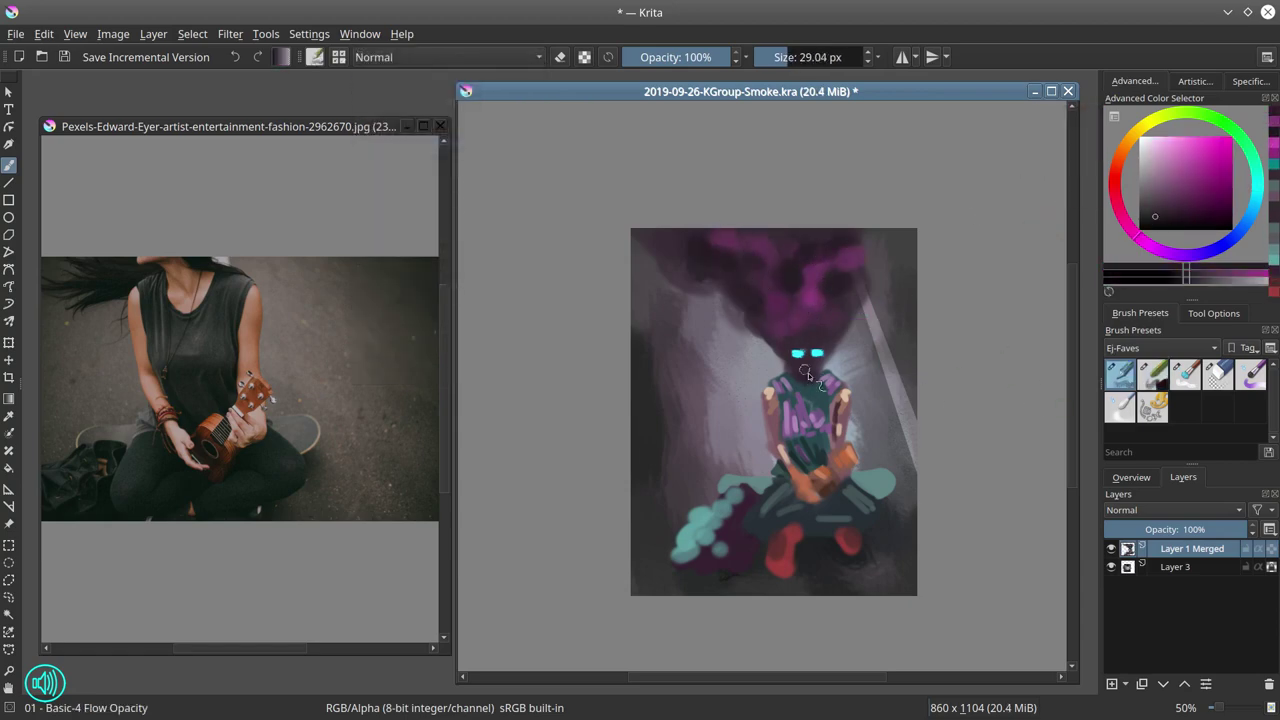
{"action": "left_click", "coordinate": [806, 373], "text": "ctrl"}
{"action": "key", "text": "bracketright"}
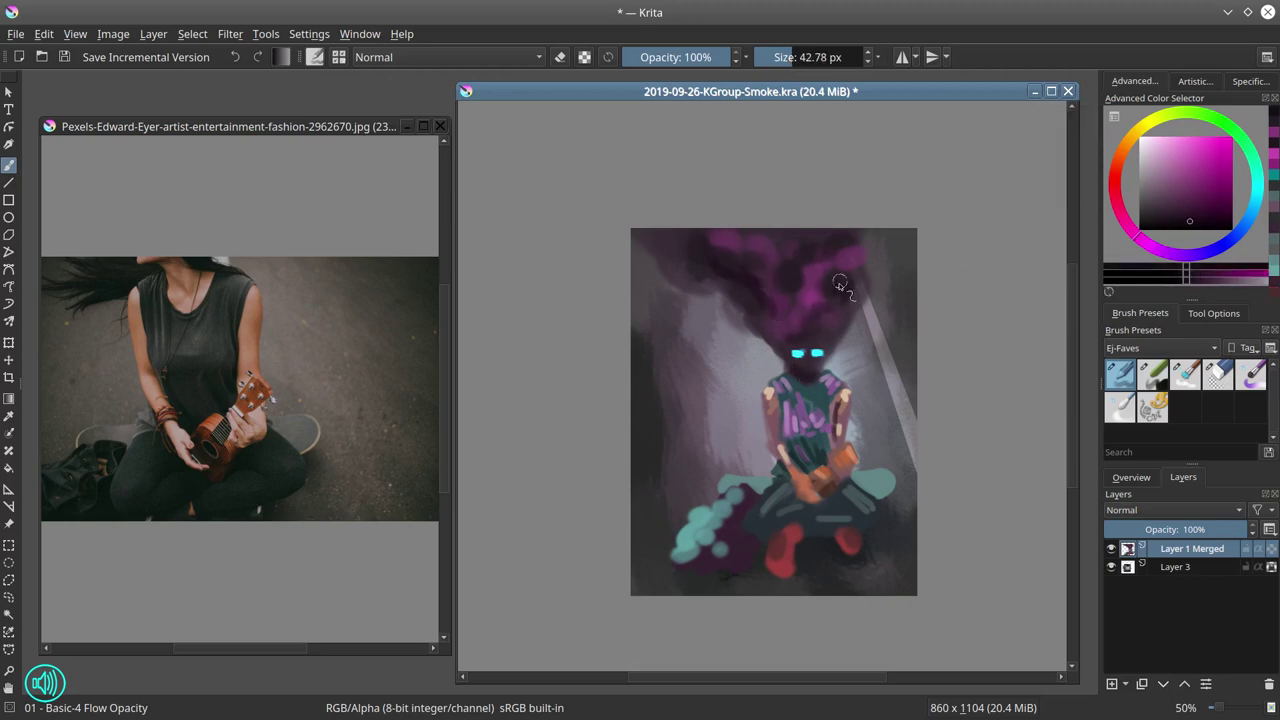
Draw teal hair and brow strokes on the head at about 9 px, touch them up with sampled dark tones, and save
{"action": "left_click", "coordinate": [807, 342], "text": "ctrl"}
{"action": "key", "text": "bracketleft"}
{"action": "key", "text": "bracketleft"}
{"action": "key", "text": "bracketleft"}
{"action": "key", "text": "bracketleft"}
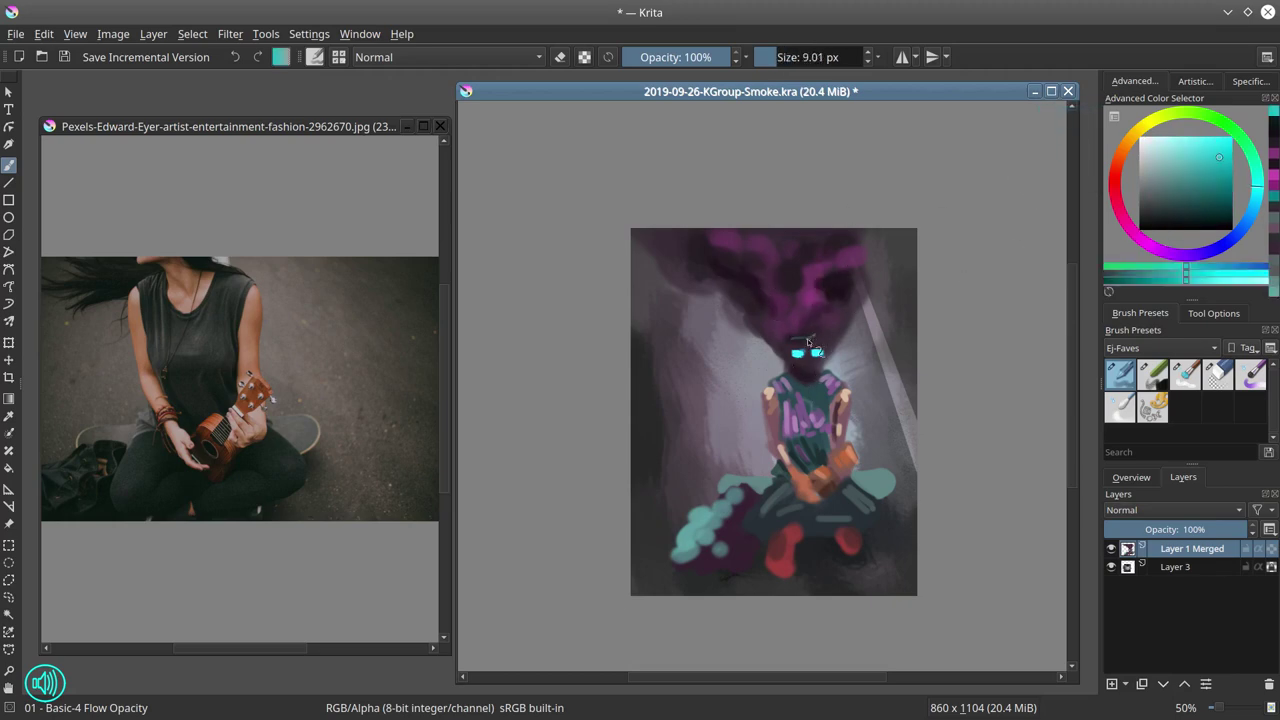
{"action": "left_click", "coordinate": [810, 371], "text": "ctrl"}
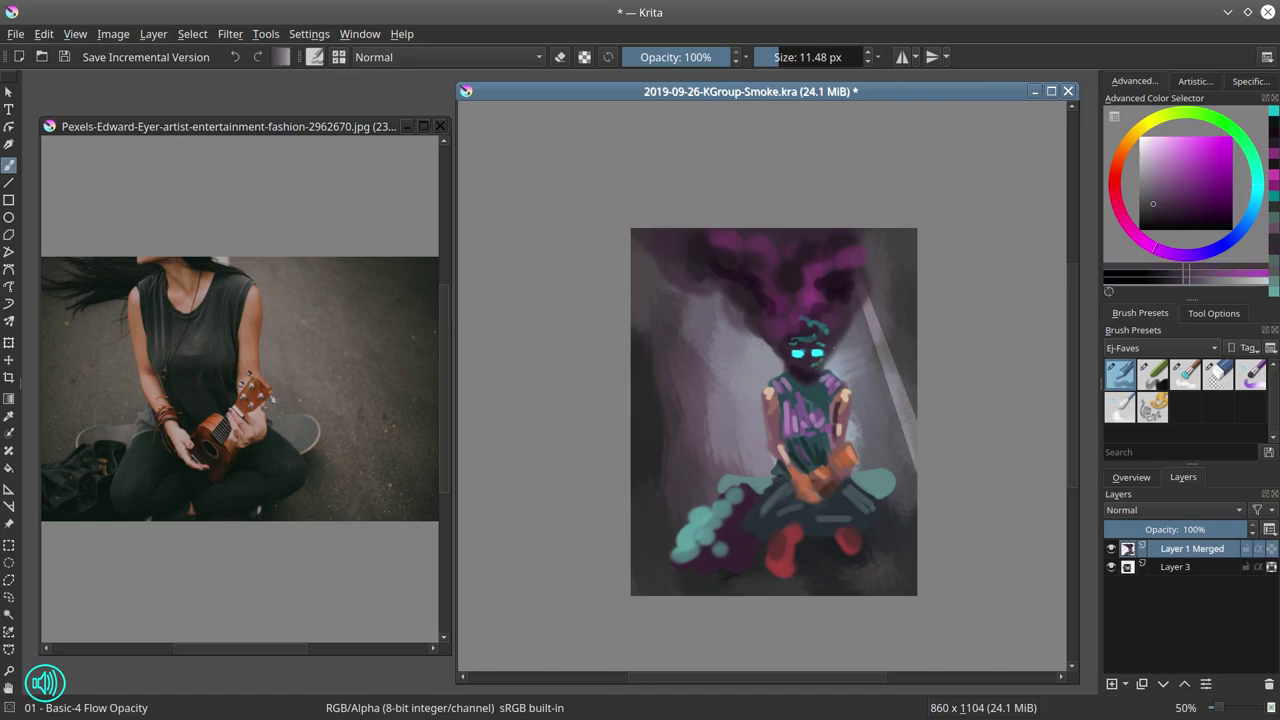
{"action": "key", "text": "bracketright"}
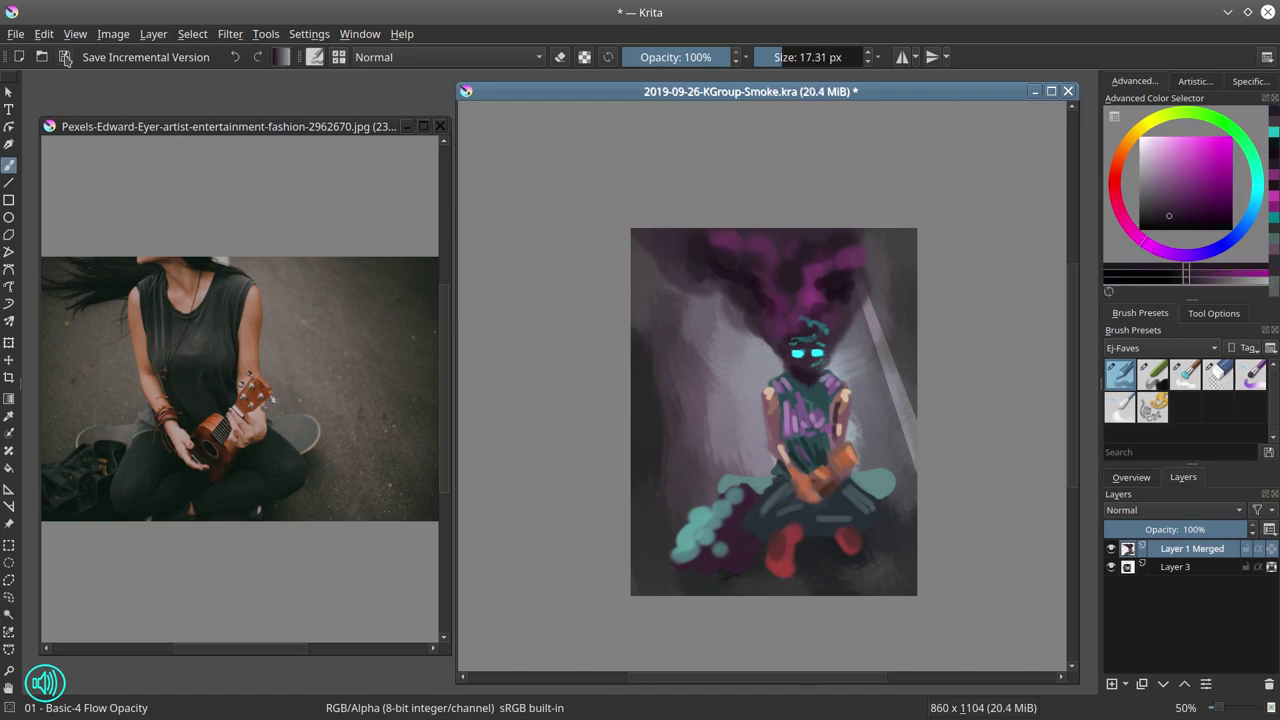
{"action": "key", "text": "ctrl+s"}
Shade the crossed legs and the bag with Chalk Details in Multiply, using a muted dark teal at about 29 px
{"action": "left_click", "coordinate": [1152, 375]}
{"action": "left_click", "coordinate": [1166, 189]}
{"action": "left_click", "coordinate": [1257, 187]}
{"action": "left_click", "coordinate": [464, 57]}
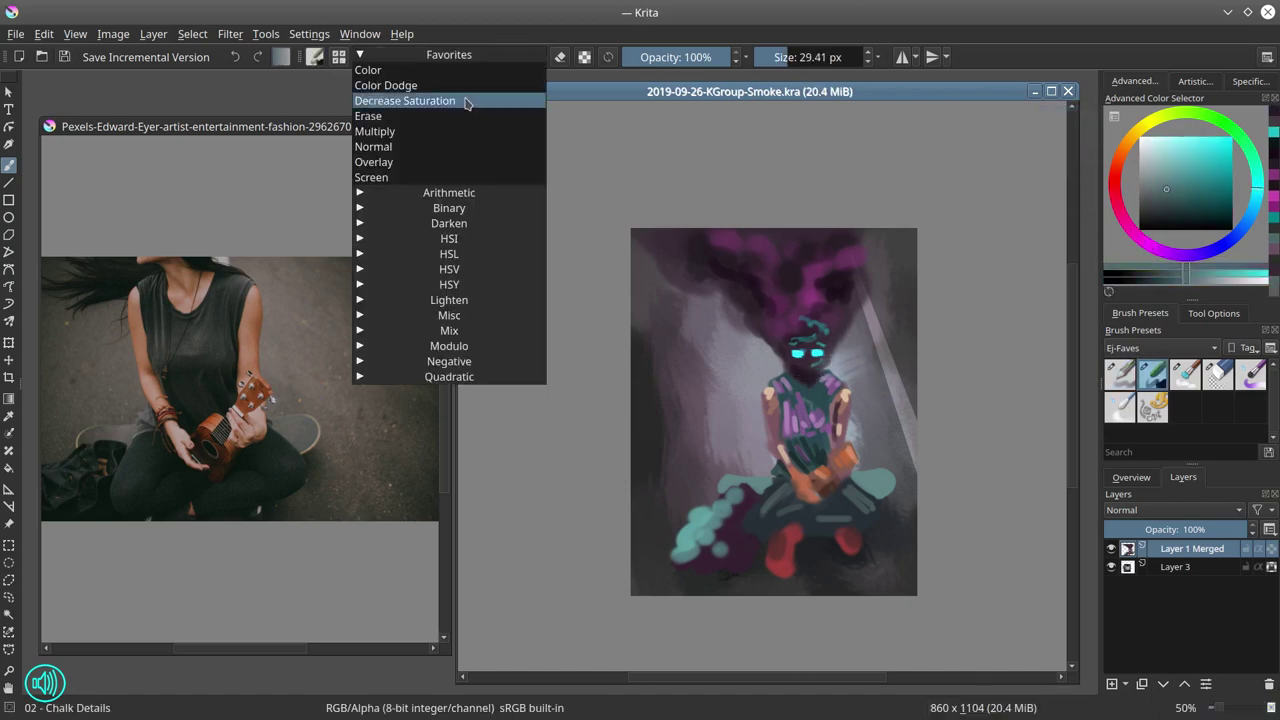
{"action": "left_click", "coordinate": [464, 131]}
{"action": "left_click", "coordinate": [466, 91]}
{"action": "left_click", "coordinate": [794, 508]}
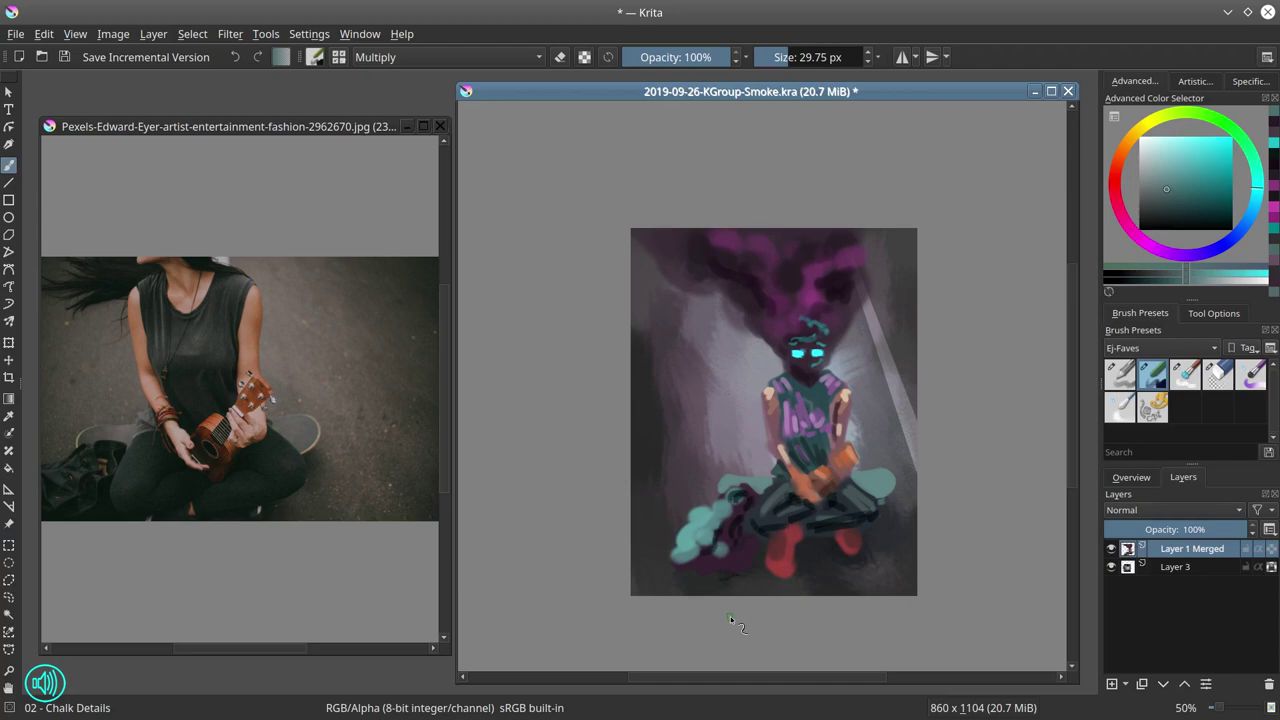
Add teal Color Dodge highlights to the shirt at 122.09 px and to the arm, legs and bag at 56.21 px
{"action": "left_click", "coordinate": [447, 57]}
{"action": "left_click", "coordinate": [410, 150]}
{"action": "left_click", "coordinate": [1200, 179]}
{"action": "left_click_drag", "start_coordinate": [805, 394], "coordinate": [840, 394]}
{"action": "left_click_drag", "start_coordinate": [790, 385], "coordinate": [815, 422]}
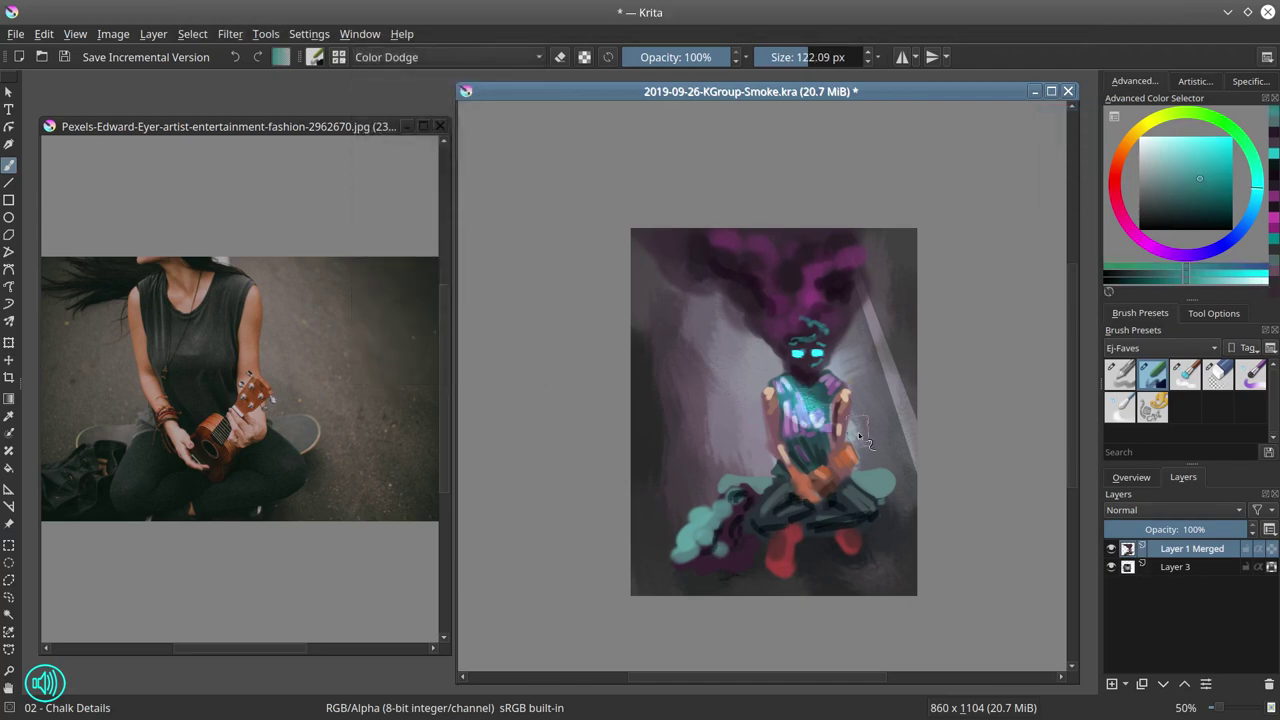
{"action": "left_click_drag", "start_coordinate": [840, 471], "coordinate": [817, 471]}
{"action": "left_click_drag", "start_coordinate": [768, 506], "coordinate": [870, 527]}
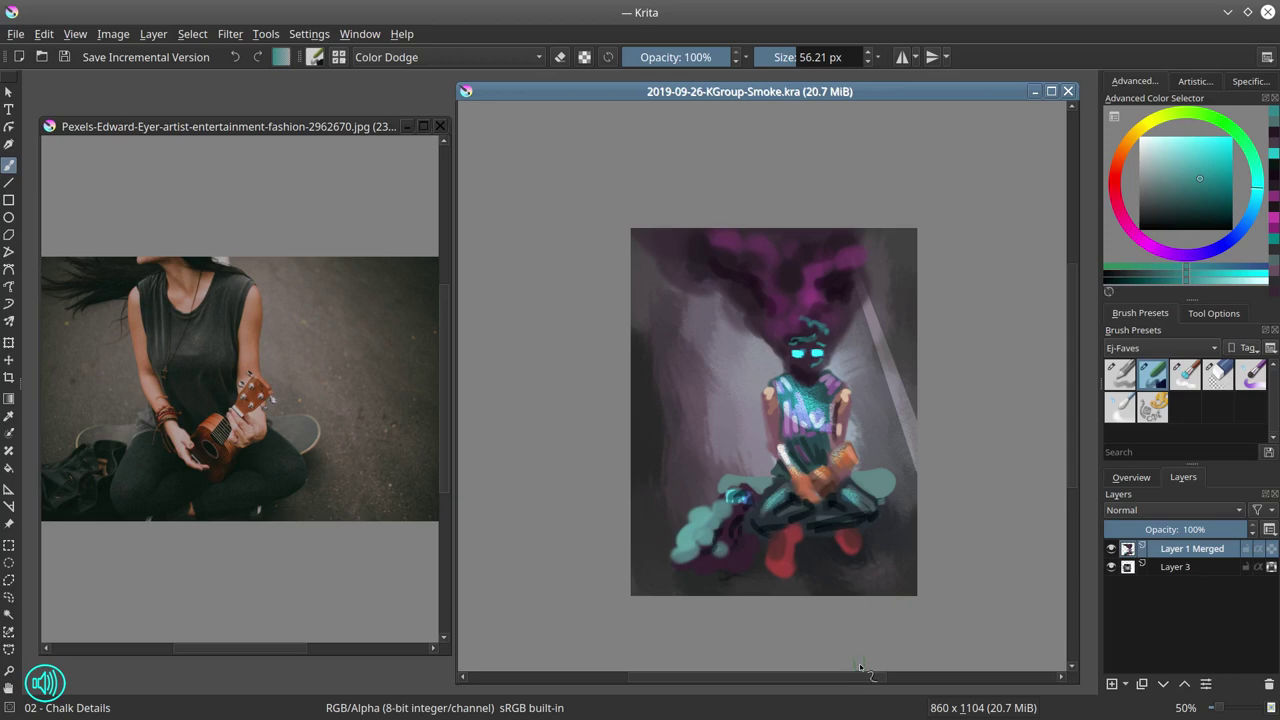
Paint a pale violet-grey patch on the floor's lower-right corner of Layer 3 with Chalk Details in Normal mode at 85.69 px
{"action": "left_click", "coordinate": [1139, 565]}
{"action": "left_click", "coordinate": [754, 405], "text": "ctrl"}
{"action": "left_click_drag", "start_coordinate": [815, 578], "coordinate": [835, 578], "text": "shift"}
{"action": "mouse_move", "coordinate": [829, 579]}
{"action": "left_mouse_down"}
{"action": "mouse_move", "coordinate": [866, 580]}
{"action": "mouse_move", "coordinate": [819, 578]}
{"action": "mouse_move", "coordinate": [825, 596]}
{"action": "left_mouse_up"}
{"action": "key", "text": "ctrl+z"}
{"action": "left_click", "coordinate": [535, 58]}
{"action": "left_click", "coordinate": [490, 143]}
{"action": "left_click", "coordinate": [490, 146]}
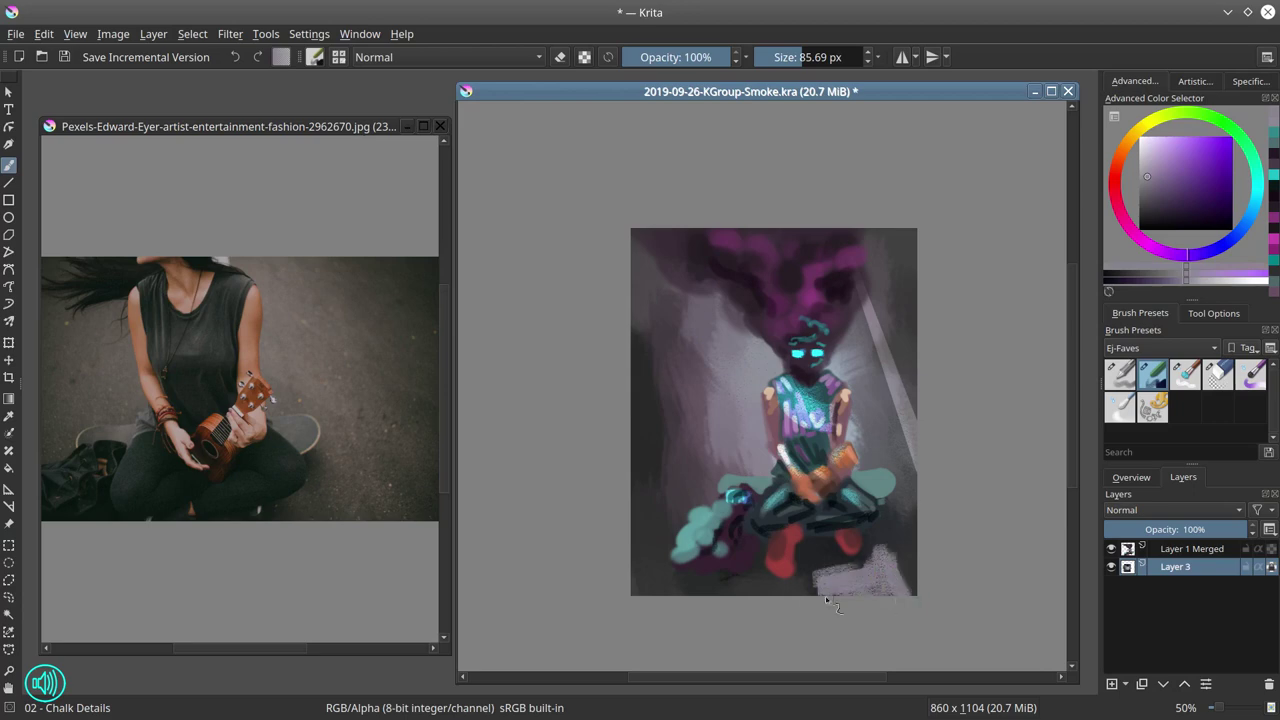
Paint a dark shadow beneath the figure, extend the textured grey-purple floor across the canvas with sampled tones, and save
{"action": "left_click", "coordinate": [1133, 283]}
{"action": "left_click_drag", "start_coordinate": [784, 550], "coordinate": [872, 524]}
{"action": "left_click", "coordinate": [883, 569], "text": "ctrl"}
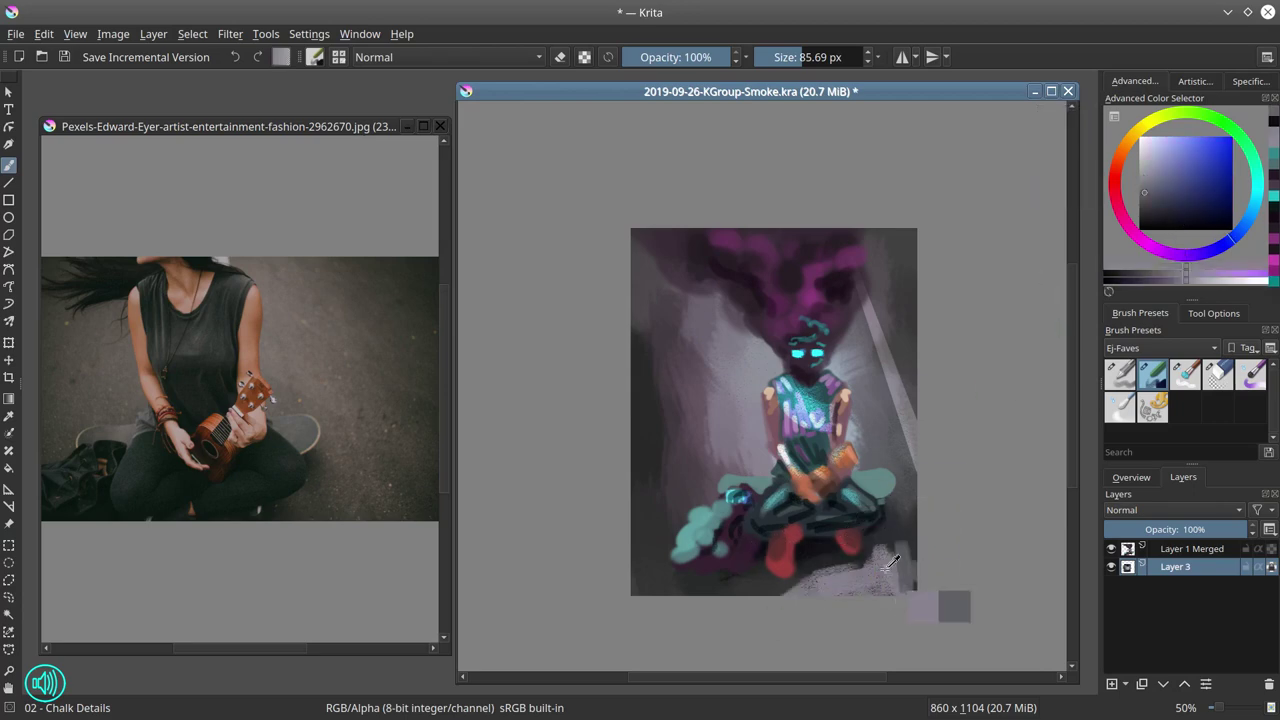
{"action": "left_click_drag", "start_coordinate": [890, 582], "coordinate": [868, 592]}
{"action": "left_click", "coordinate": [786, 588], "text": "ctrl"}
{"action": "mouse_move", "coordinate": [776, 590]}
{"action": "left_mouse_down"}
{"action": "mouse_move", "coordinate": [704, 587]}
{"action": "mouse_move", "coordinate": [675, 545]}
{"action": "left_mouse_up"}
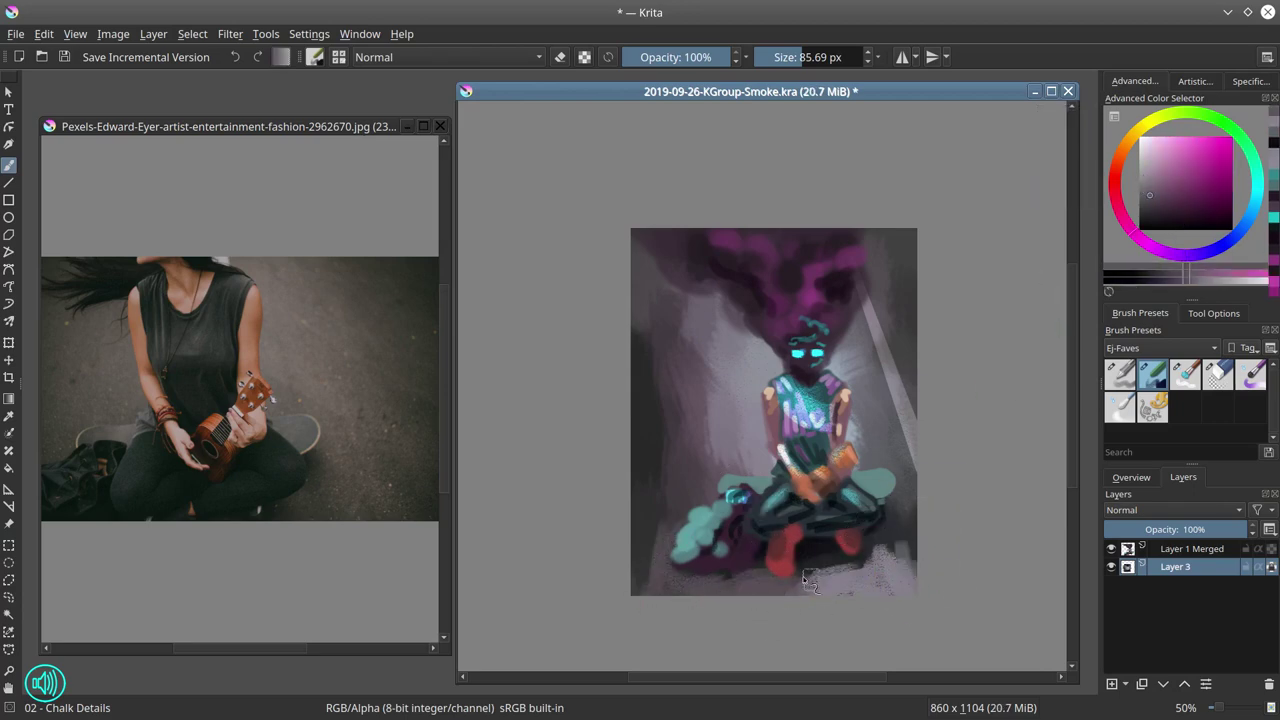
{"action": "left_click", "coordinate": [931, 555], "text": "ctrl"}
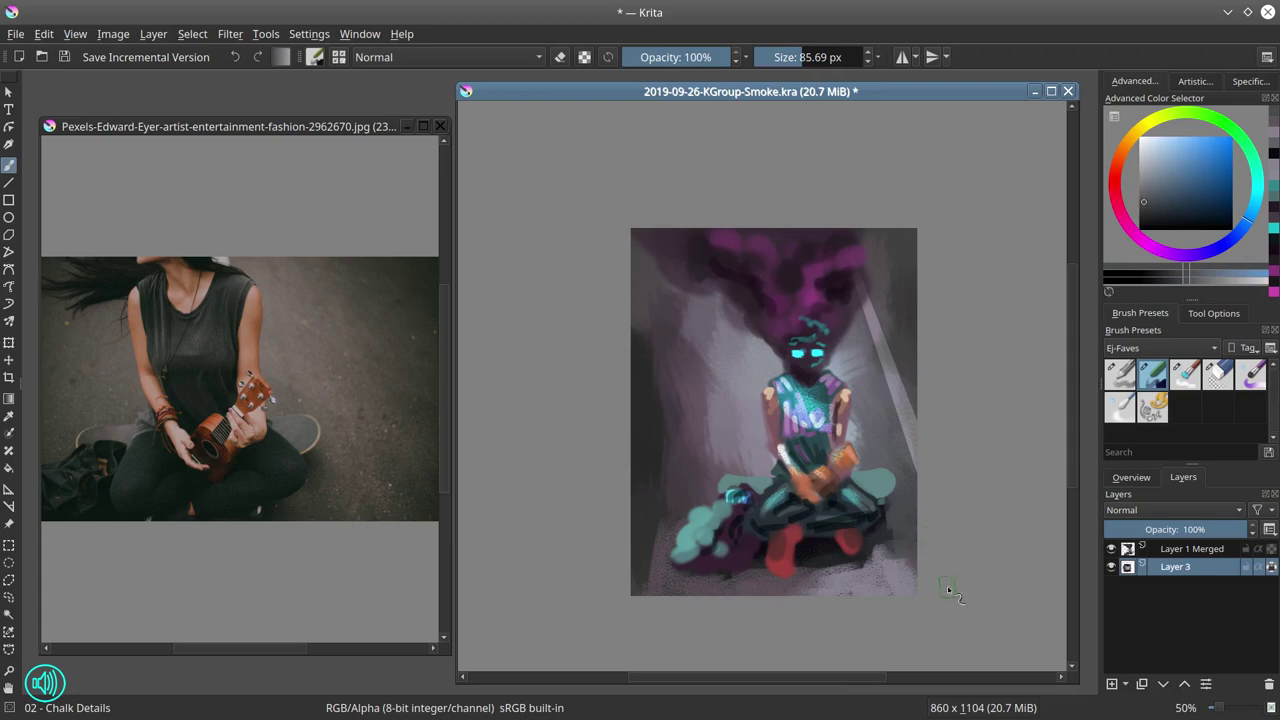
{"action": "left_click", "coordinate": [62, 62]}
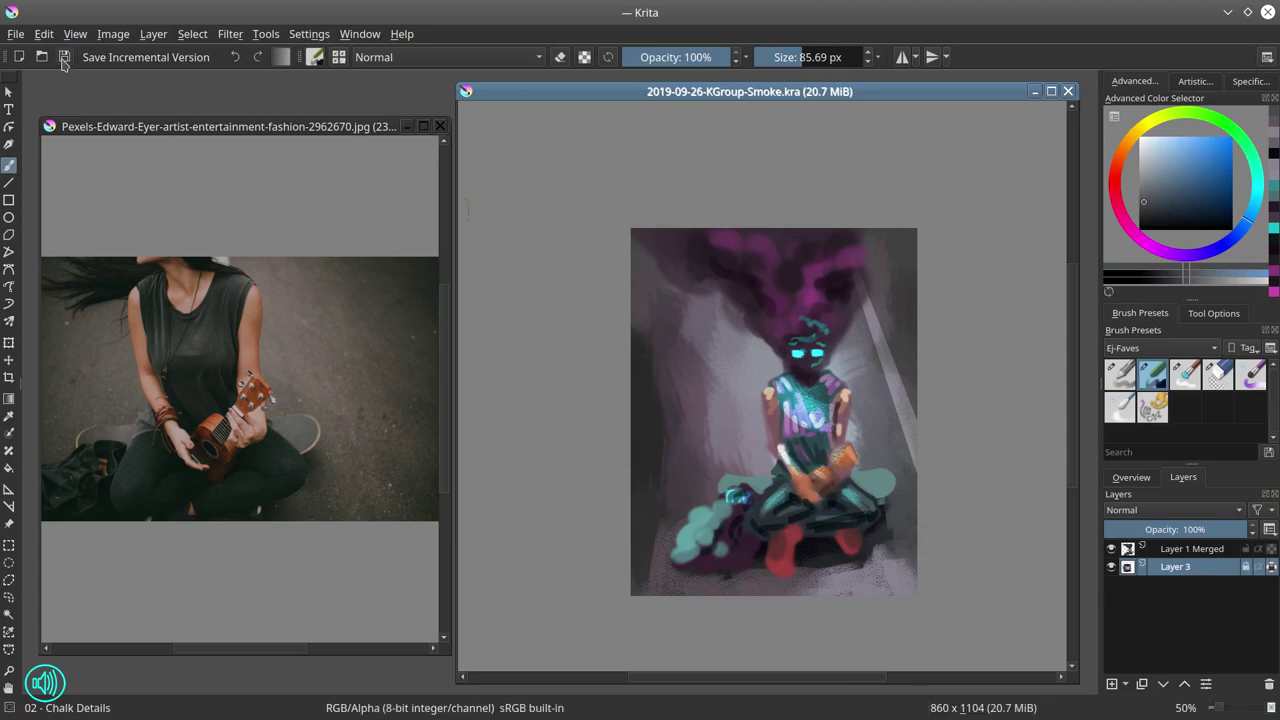
Blend the smoke cloud, its edges and the teal hair on Layer 1 Merged with the Blender Textured Soft brush
{"action": "key", "text": "/"}
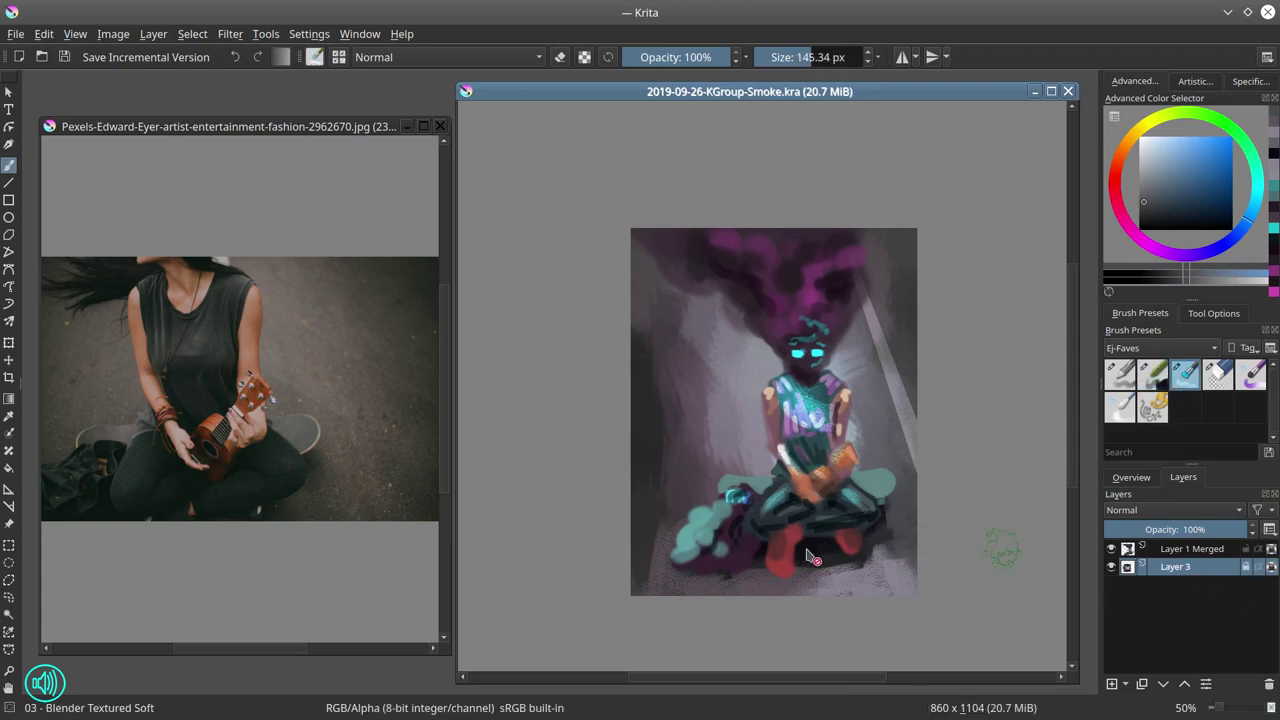
{"action": "left_click", "coordinate": [1190, 548]}
{"action": "mouse_move", "coordinate": [768, 287]}
{"action": "left_mouse_down"}
{"action": "mouse_move", "coordinate": [766, 232]}
{"action": "mouse_move", "coordinate": [768, 246]}
{"action": "left_mouse_up"}
{"action": "mouse_move", "coordinate": [652, 182]}
{"action": "left_mouse_down"}
{"action": "mouse_move", "coordinate": [713, 196]}
{"action": "mouse_move", "coordinate": [717, 170]}
{"action": "mouse_move", "coordinate": [715, 208]}
{"action": "mouse_move", "coordinate": [756, 235]}
{"action": "mouse_move", "coordinate": [759, 265]}
{"action": "left_mouse_up"}
{"action": "key", "text": "bracketleft"}
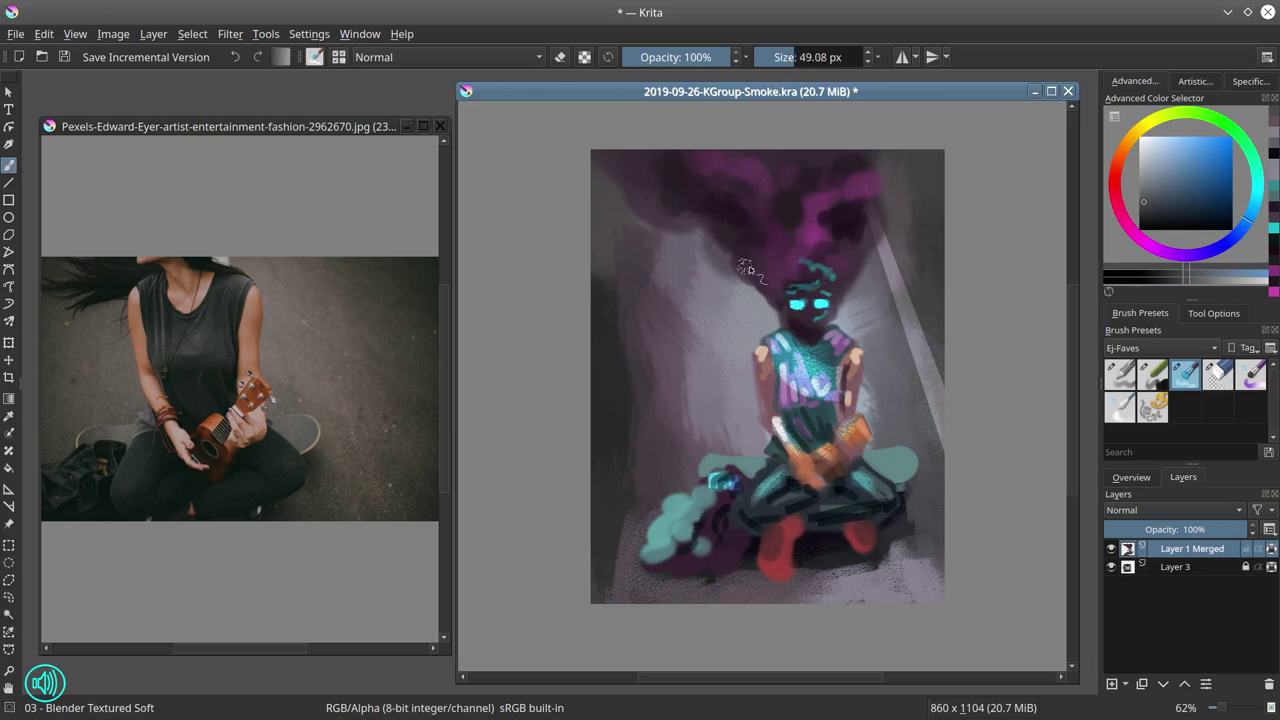
{"action": "key", "text": "bracketright"}
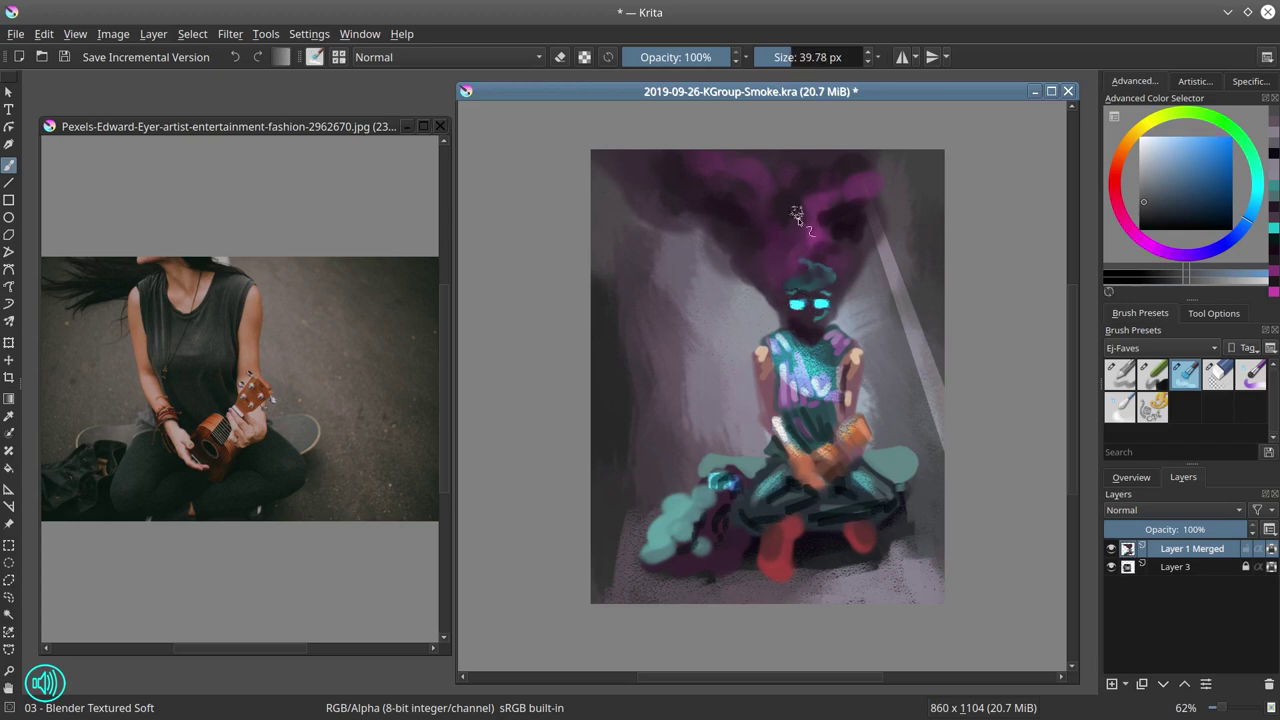
{"action": "key", "text": "bracketright"}
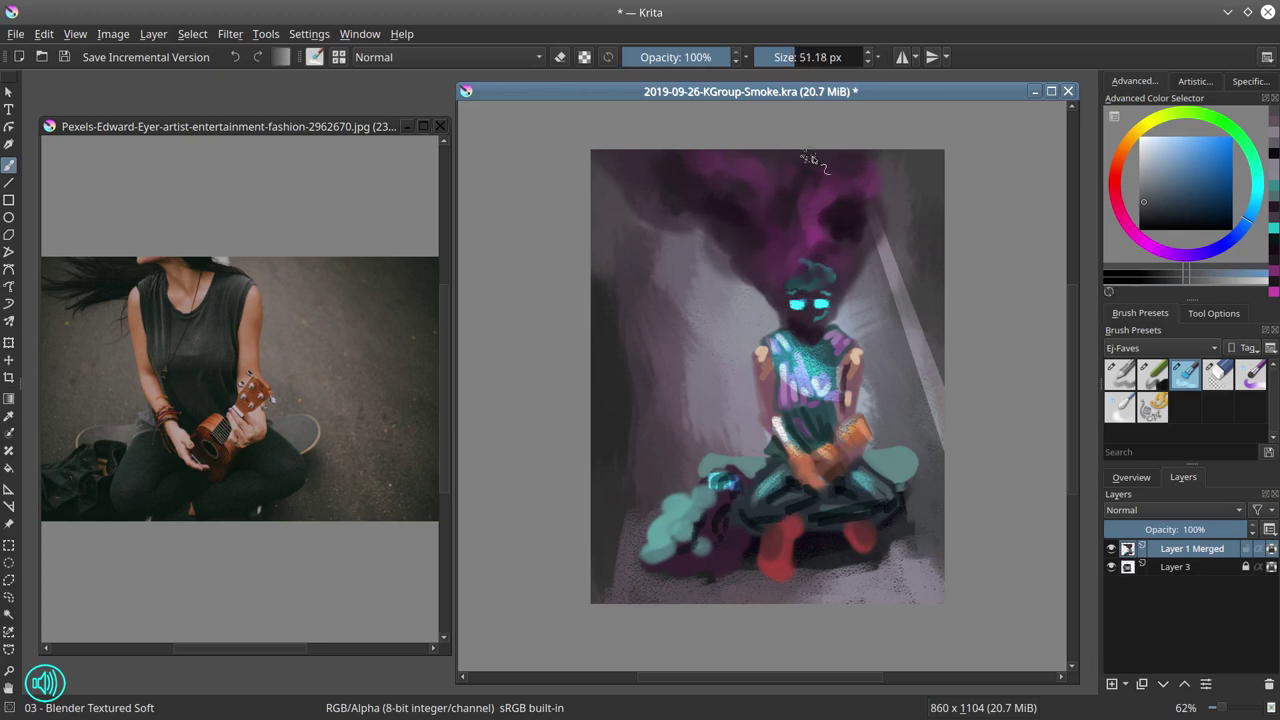
{"action": "key", "text": "bracketleft"}
{"action": "key", "text": "bracketleft"}
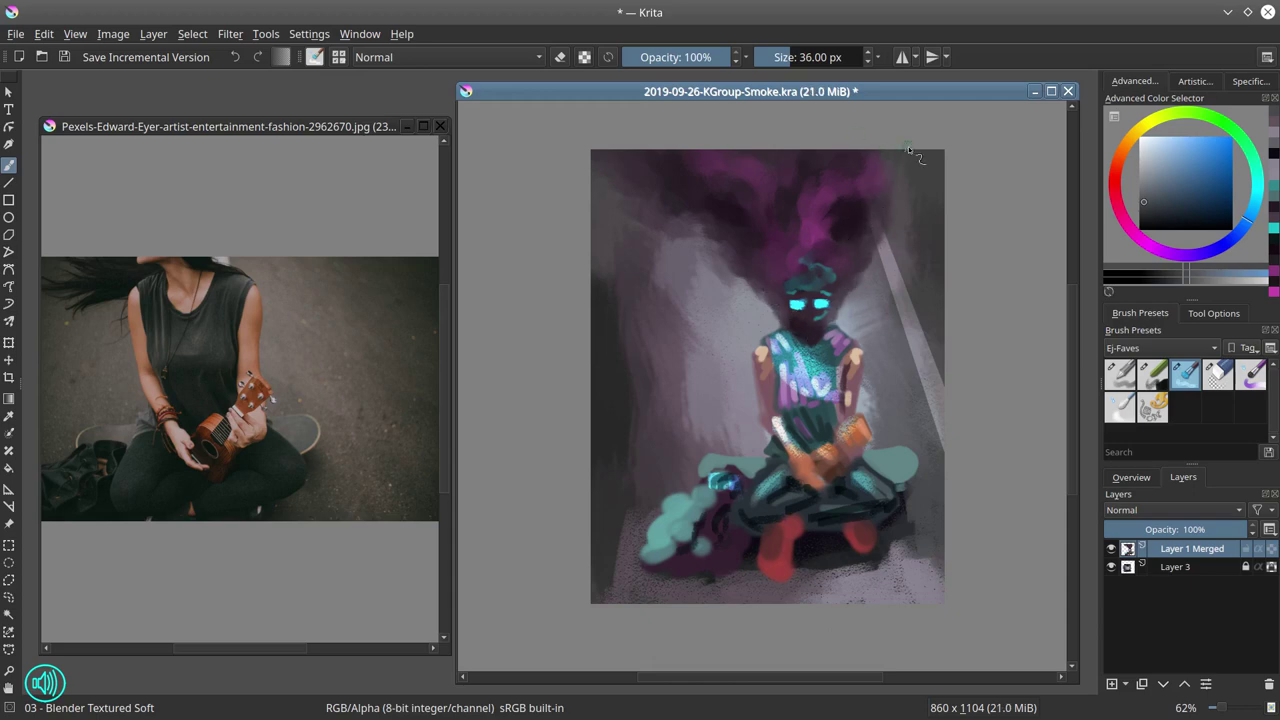
Smudge away the eyes and facial features, and smooth the shirt, arms and ukulele with the Blender Textured Soft brush
{"action": "mouse_move", "coordinate": [788, 301]}
{"action": "left_mouse_down"}
{"action": "mouse_move", "coordinate": [819, 314]}
{"action": "mouse_move", "coordinate": [824, 292]}
{"action": "mouse_move", "coordinate": [801, 298]}
{"action": "mouse_move", "coordinate": [822, 321]}
{"action": "left_mouse_up"}
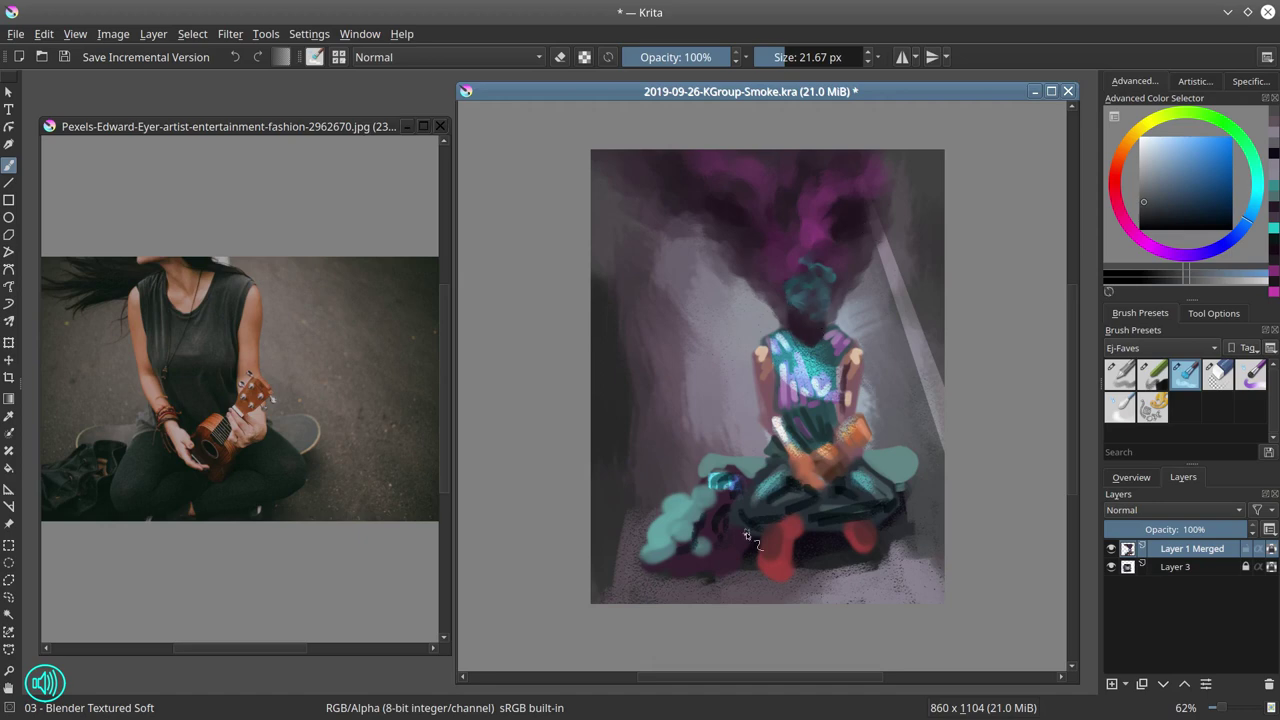
{"action": "left_click", "coordinate": [1135, 481]}
{"action": "left_click", "coordinate": [1194, 480]}
{"action": "mouse_move", "coordinate": [785, 348]}
{"action": "left_mouse_down"}
{"action": "mouse_move", "coordinate": [786, 386]}
{"action": "mouse_move", "coordinate": [803, 350]}
{"action": "mouse_move", "coordinate": [786, 416]}
{"action": "mouse_move", "coordinate": [802, 438]}
{"action": "mouse_move", "coordinate": [800, 404]}
{"action": "mouse_move", "coordinate": [773, 396]}
{"action": "mouse_move", "coordinate": [765, 418]}
{"action": "mouse_move", "coordinate": [764, 390]}
{"action": "mouse_move", "coordinate": [786, 436]}
{"action": "mouse_move", "coordinate": [768, 426]}
{"action": "mouse_move", "coordinate": [798, 455]}
{"action": "mouse_move", "coordinate": [832, 442]}
{"action": "mouse_move", "coordinate": [799, 390]}
{"action": "mouse_move", "coordinate": [820, 382]}
{"action": "mouse_move", "coordinate": [814, 321]}
{"action": "mouse_move", "coordinate": [836, 346]}
{"action": "left_mouse_up"}
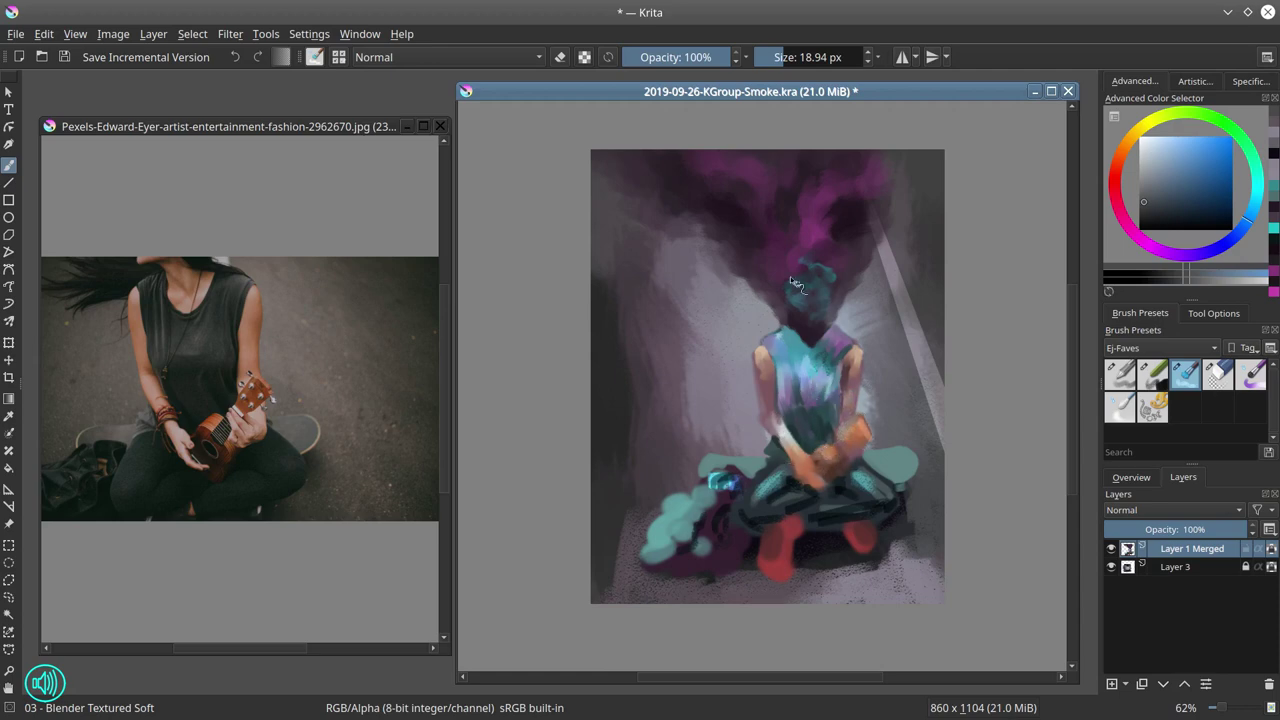
{"action": "left_click_drag", "start_coordinate": [681, 412], "coordinate": [683, 412]}
Add dark accents around the skateboard's left end and the bag's top with Chalk Details in Multiply at 42.09 px
{"action": "left_click", "coordinate": [1153, 375]}
{"action": "left_click", "coordinate": [468, 57]}
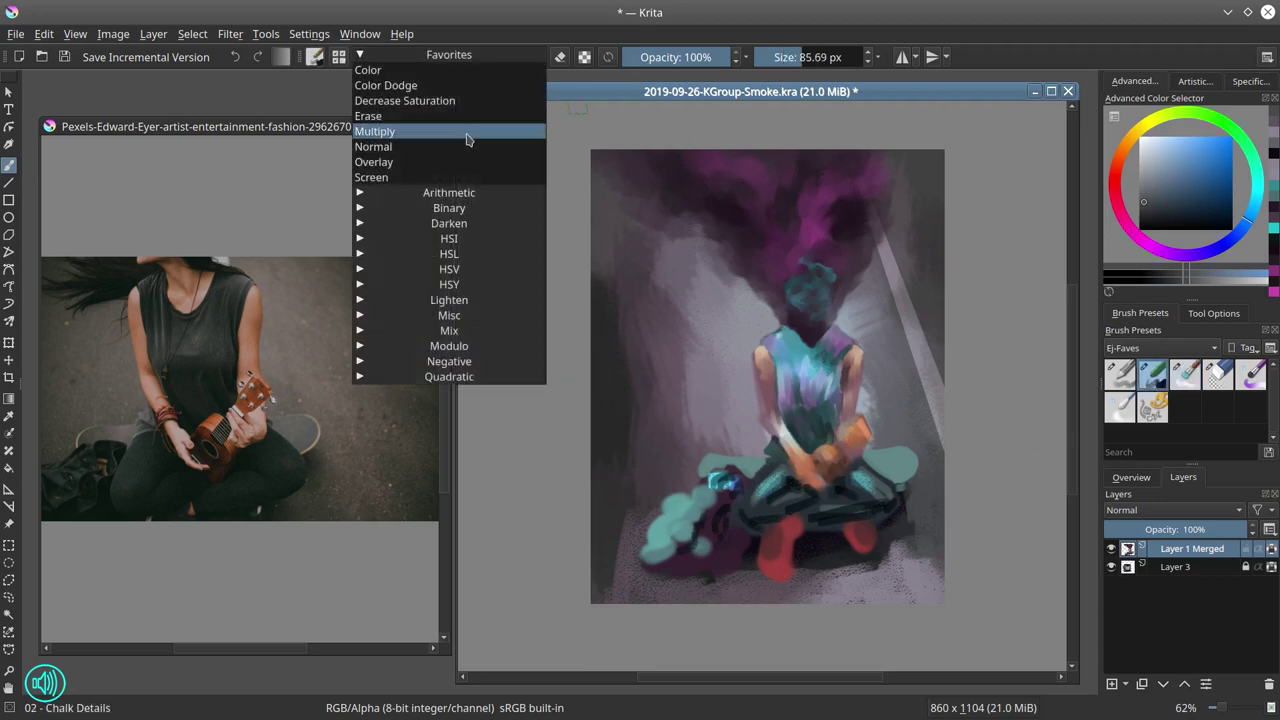
{"action": "left_click", "coordinate": [468, 132]}
{"action": "left_click_drag", "start_coordinate": [760, 434], "coordinate": [741, 428]}
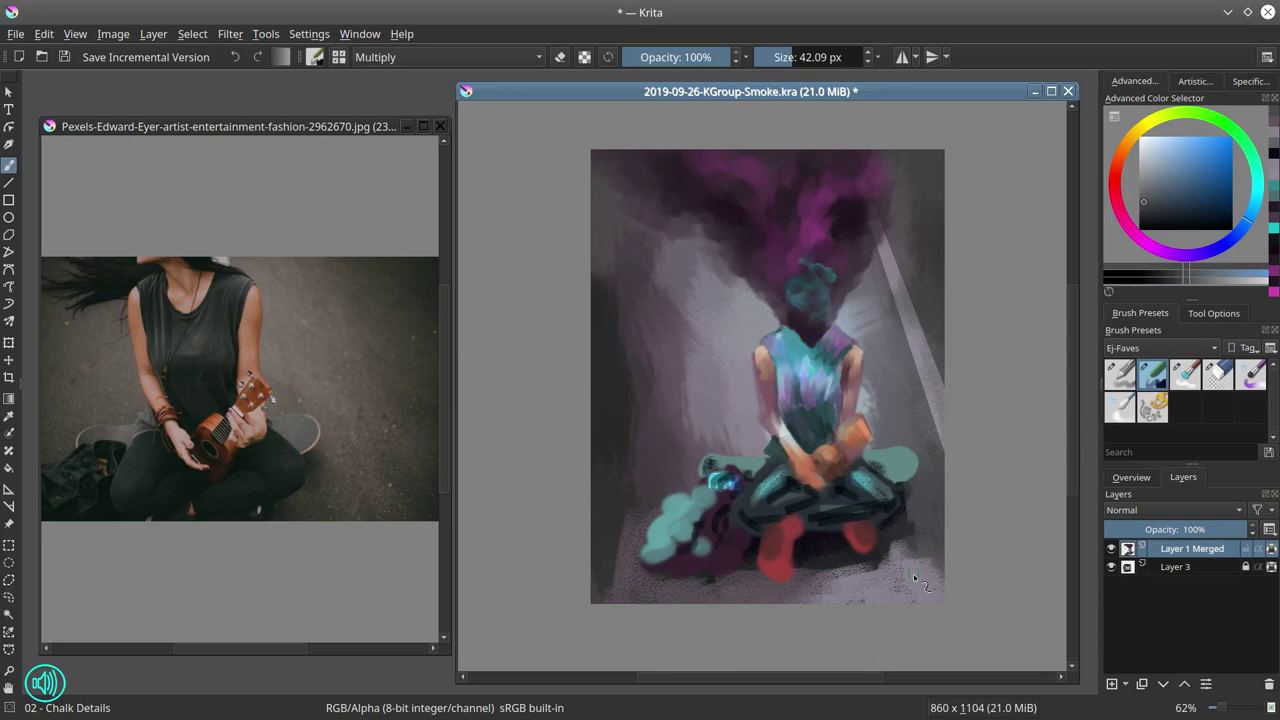
{"action": "left_click", "coordinate": [1133, 480]}
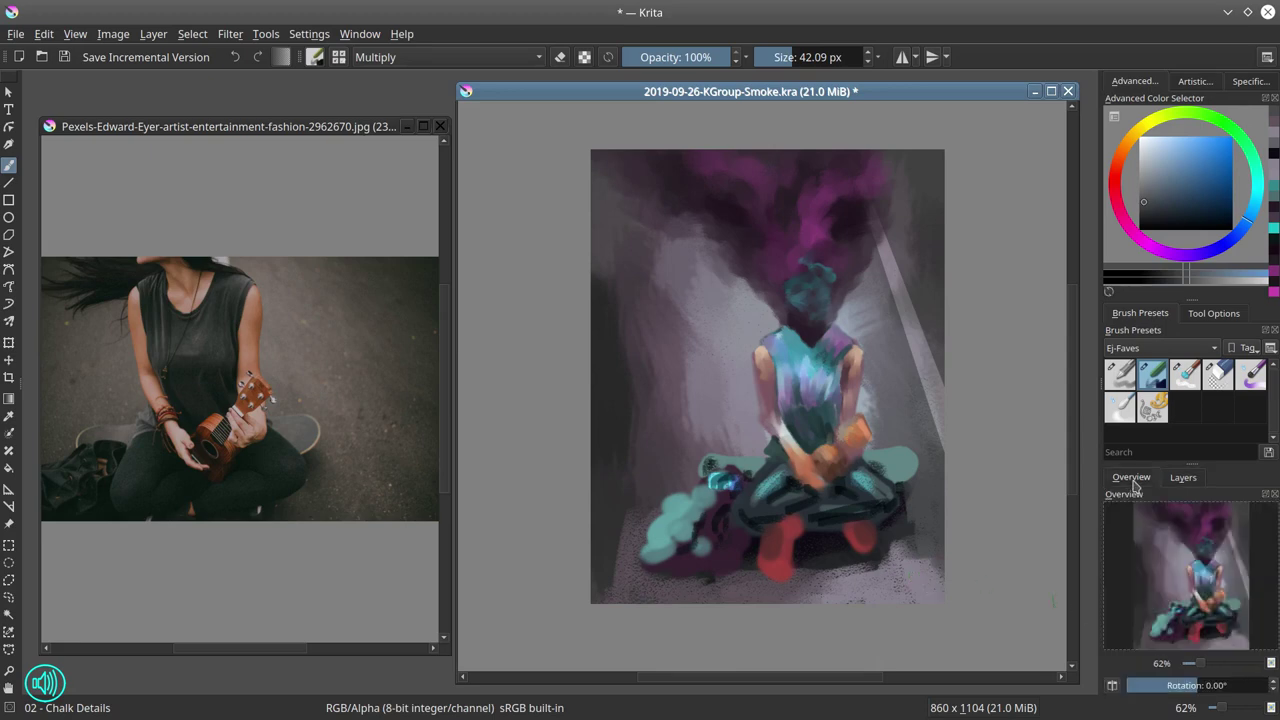
{"action": "left_click", "coordinate": [1183, 477]}
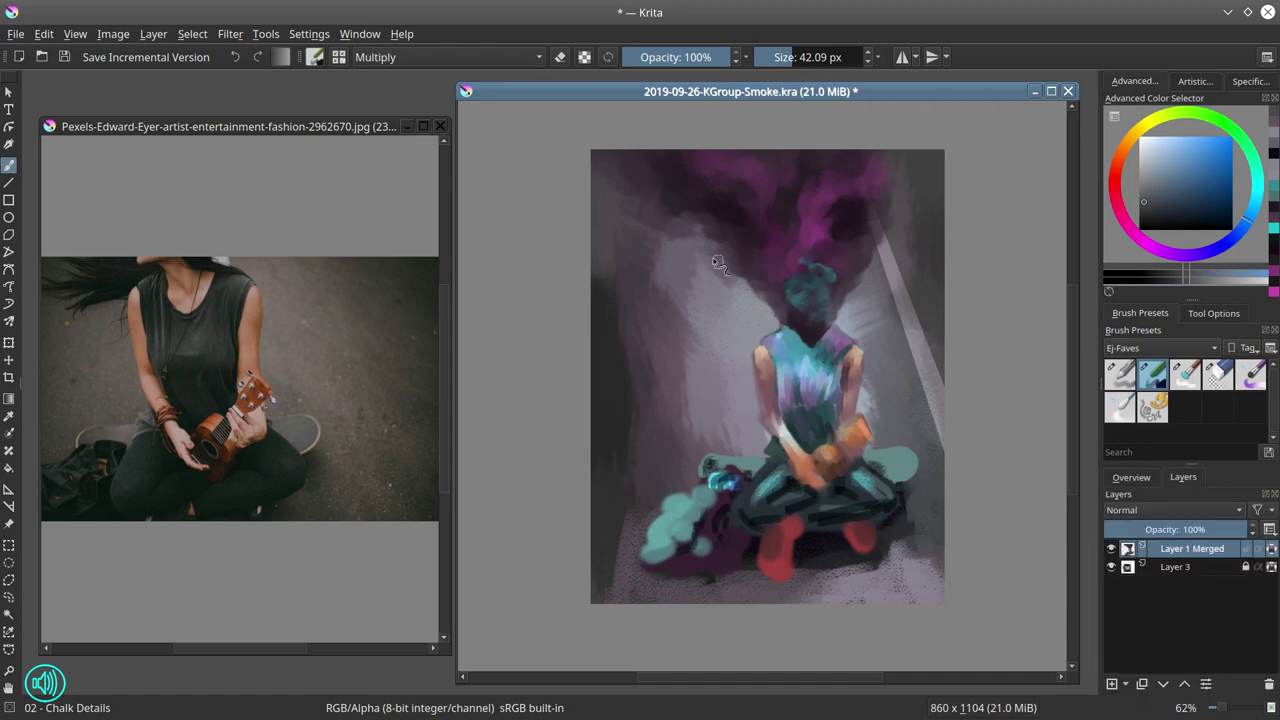
Blend the bag and the crossed legs into smooth forms with the Blender Textured Soft brush at about 26 px
{"action": "key", "text": "period"}
{"action": "mouse_move", "coordinate": [746, 477]}
{"action": "left_mouse_down"}
{"action": "mouse_move", "coordinate": [709, 484]}
{"action": "mouse_move", "coordinate": [748, 475]}
{"action": "mouse_move", "coordinate": [710, 516]}
{"action": "mouse_move", "coordinate": [658, 534]}
{"action": "mouse_move", "coordinate": [700, 495]}
{"action": "left_mouse_up"}
{"action": "mouse_move", "coordinate": [699, 547]}
{"action": "left_mouse_down"}
{"action": "mouse_move", "coordinate": [727, 511]}
{"action": "mouse_move", "coordinate": [726, 498]}
{"action": "mouse_move", "coordinate": [706, 560]}
{"action": "mouse_move", "coordinate": [703, 486]}
{"action": "mouse_move", "coordinate": [698, 550]}
{"action": "left_mouse_up"}
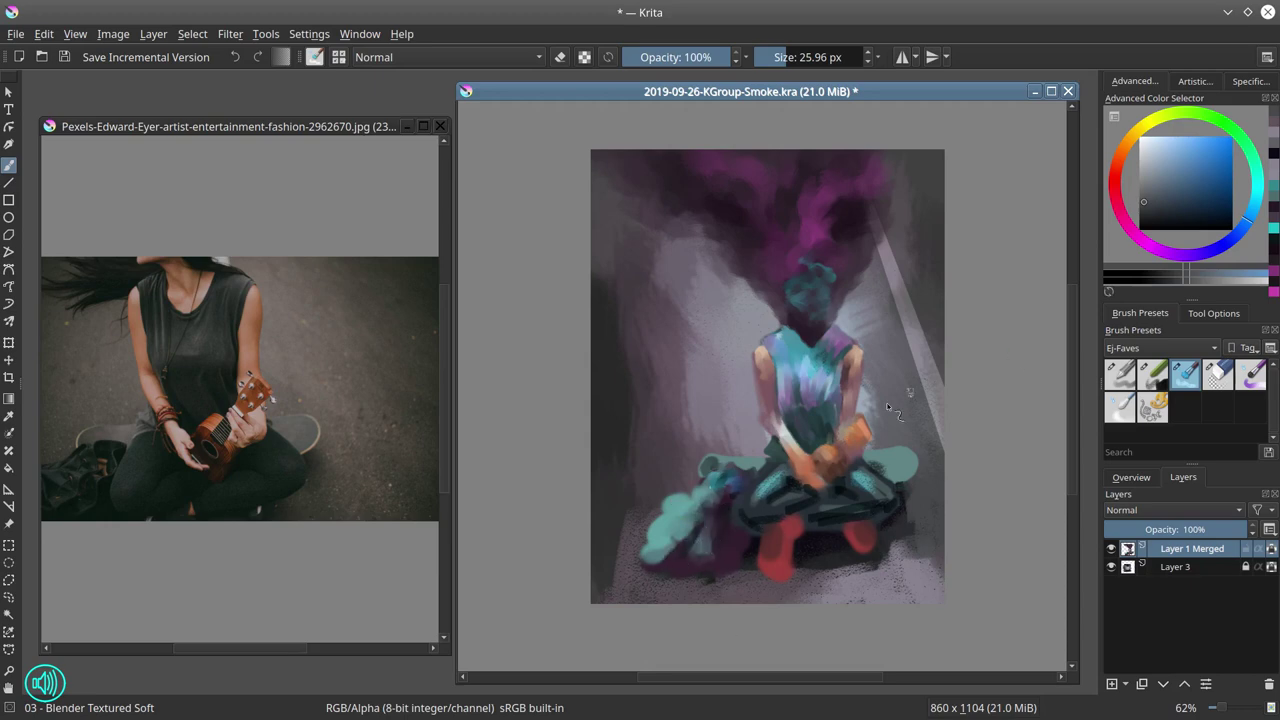
{"action": "mouse_move", "coordinate": [743, 513]}
{"action": "left_mouse_down"}
{"action": "mouse_move", "coordinate": [783, 484]}
{"action": "mouse_move", "coordinate": [812, 501]}
{"action": "mouse_move", "coordinate": [838, 494]}
{"action": "mouse_move", "coordinate": [755, 522]}
{"action": "mouse_move", "coordinate": [795, 516]}
{"action": "mouse_move", "coordinate": [828, 518]}
{"action": "left_mouse_up"}
Refine the skateboard's right end with the Eraser Circle and Blender Textured Soft brushes, and save the painting
{"action": "left_click", "coordinate": [1218, 375]}
{"action": "left_click", "coordinate": [1245, 567]}
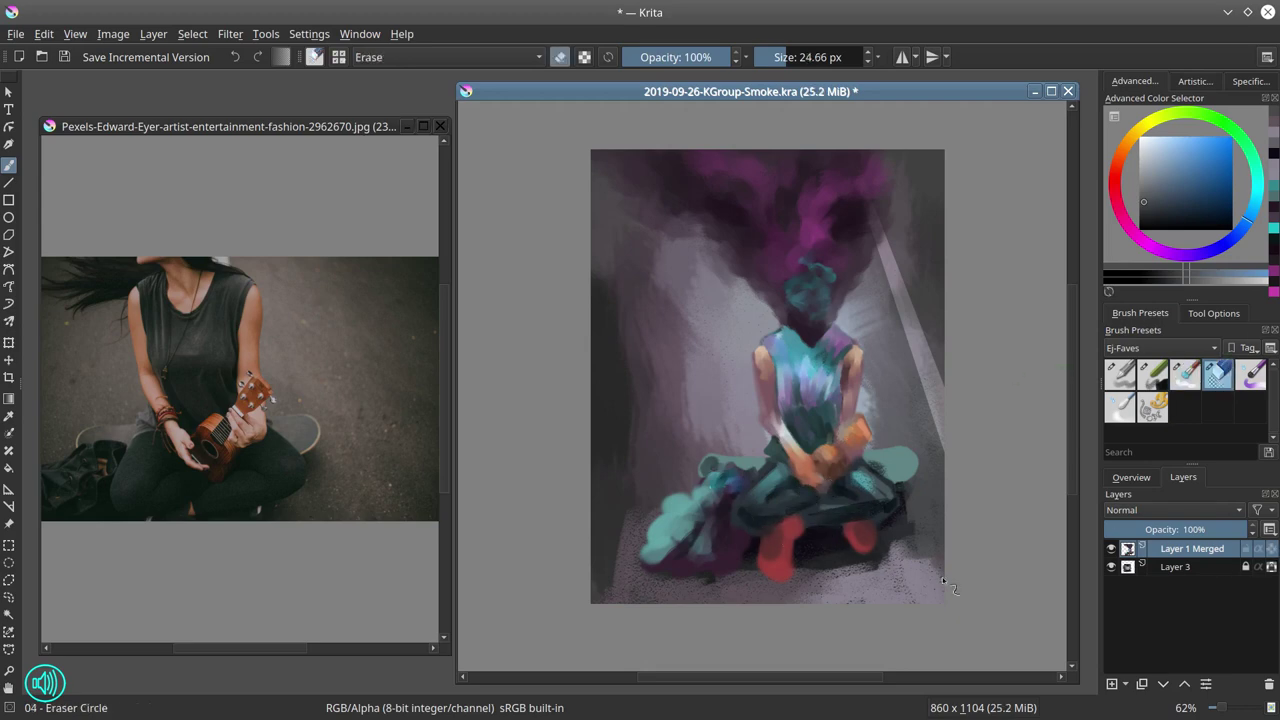
{"action": "key", "text": "slash"}
{"action": "left_click_drag", "start_coordinate": [882, 506], "coordinate": [901, 486]}
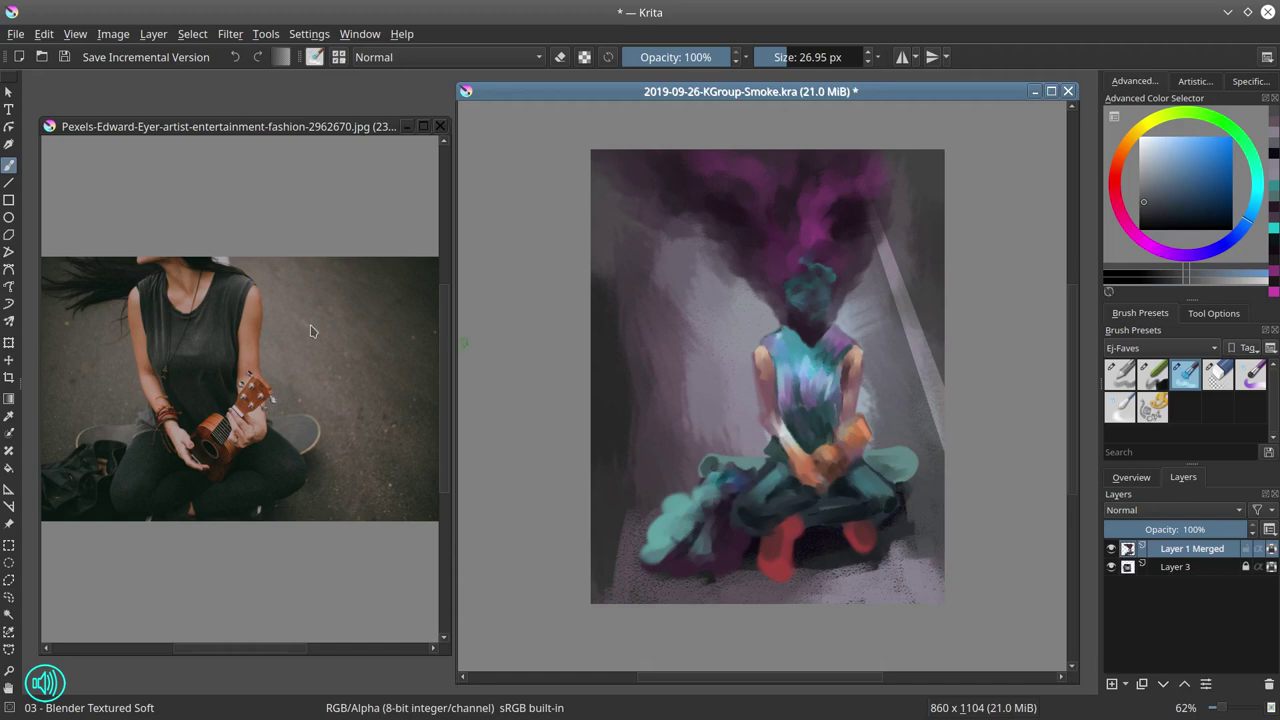
{"action": "key", "text": "ctrl+s"}
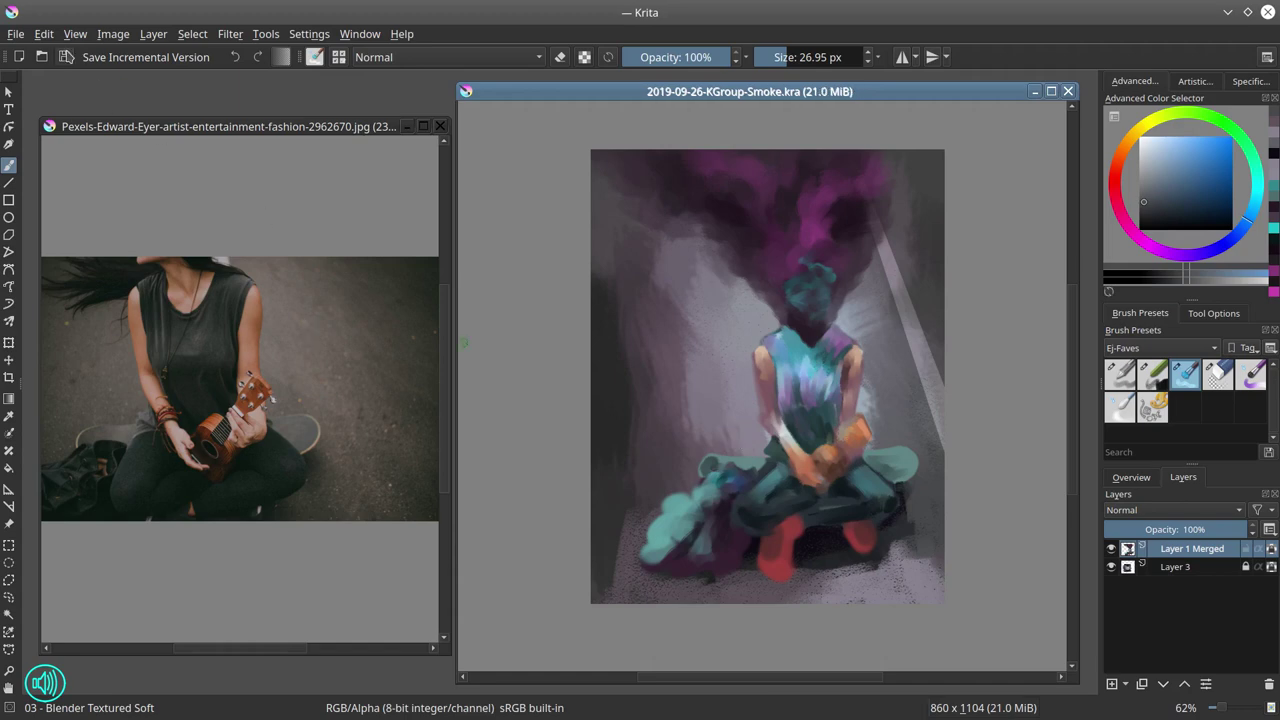
Scale the whole image up to 2700 px high with its proportions constrained
{"action": "scroll", "coordinate": [766, 455], "scroll_direction": "up", "scroll_amount": 3}
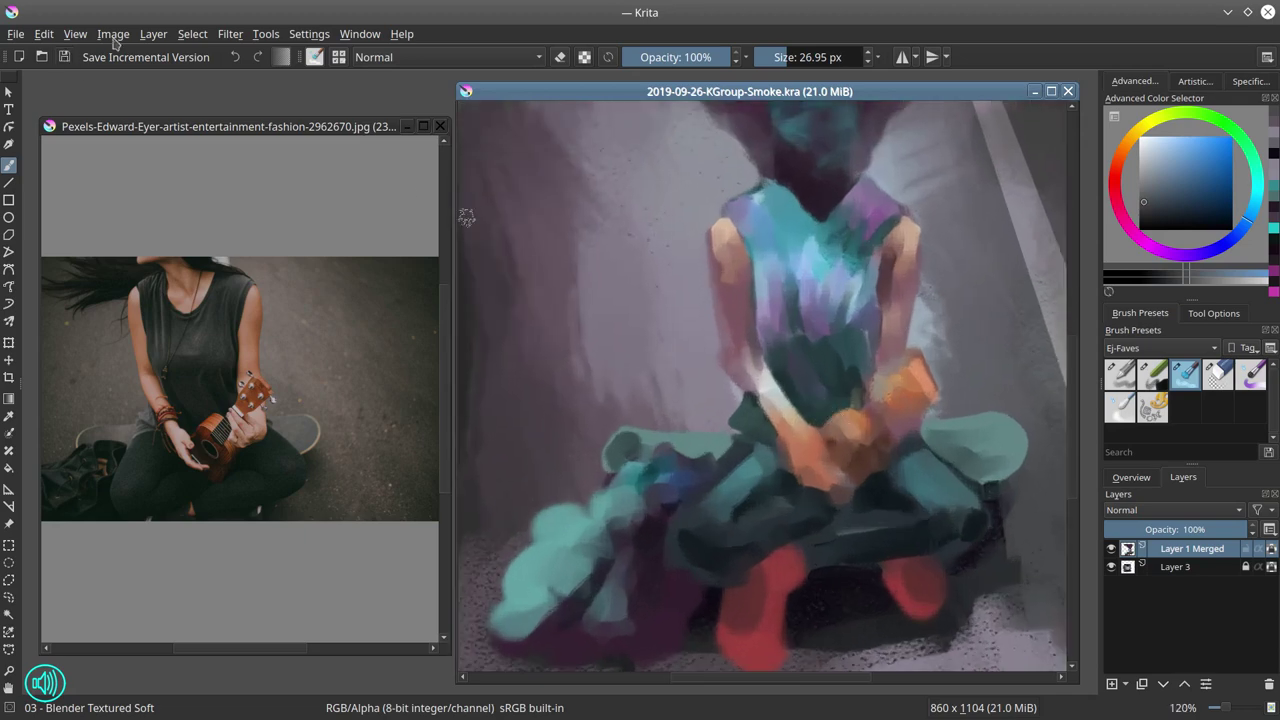
{"action": "left_click", "coordinate": [113, 34]}
{"action": "left_click", "coordinate": [1246, 64]}
{"action": "left_click", "coordinate": [1246, 64]}
{"action": "left_click", "coordinate": [118, 35]}
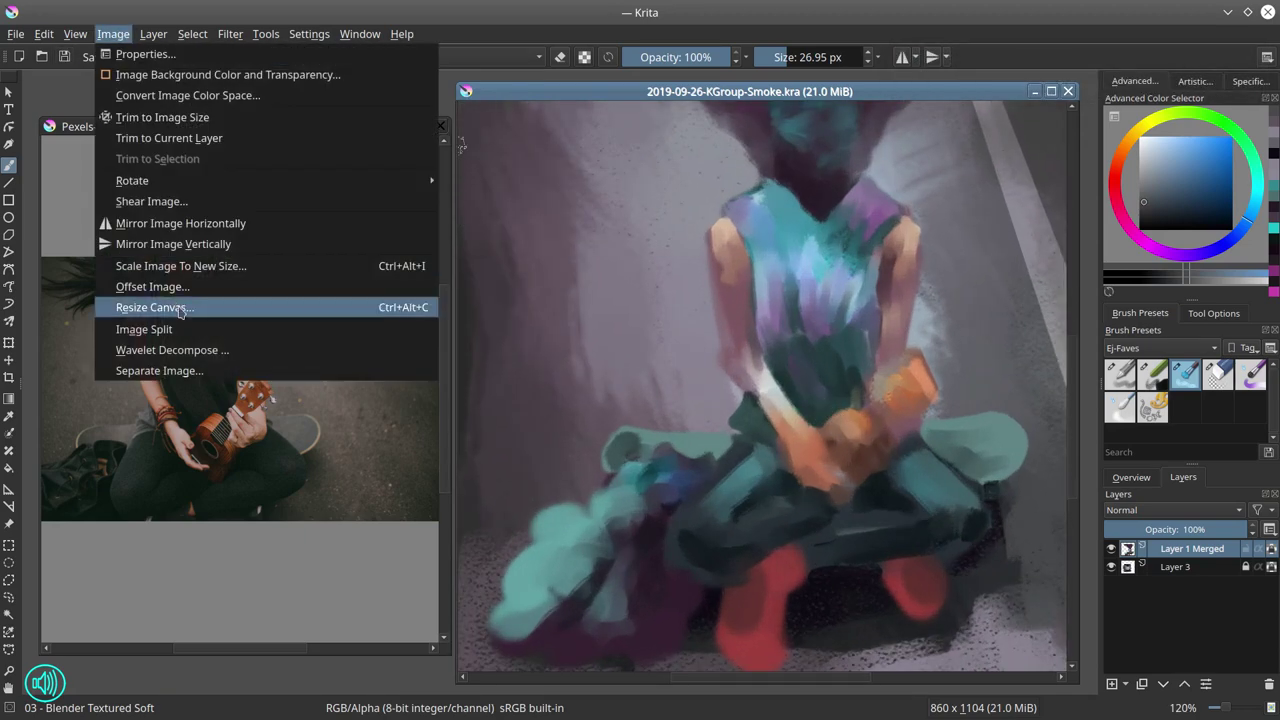
{"action": "left_click", "coordinate": [182, 267]}
{"action": "double_click", "coordinate": [608, 221]}
{"action": "type", "text": "2100"}
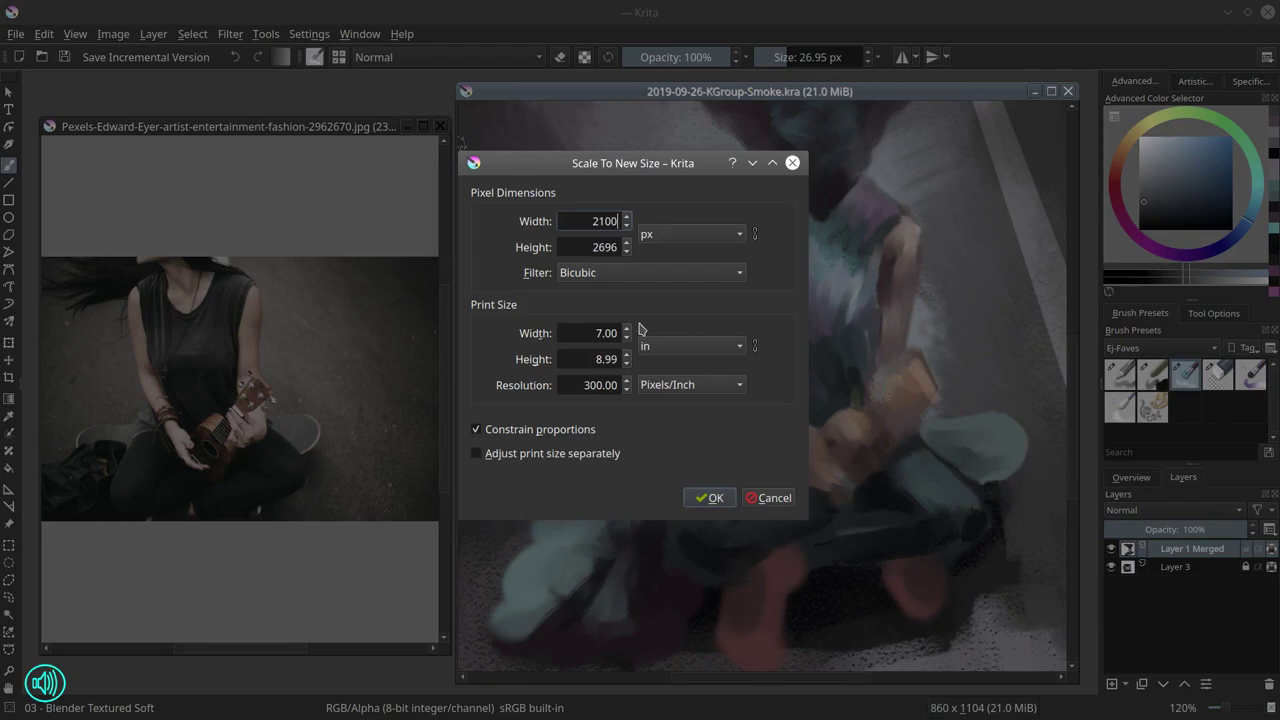
{"action": "key", "text": "Tab"}
{"action": "type", "text": "2700"}
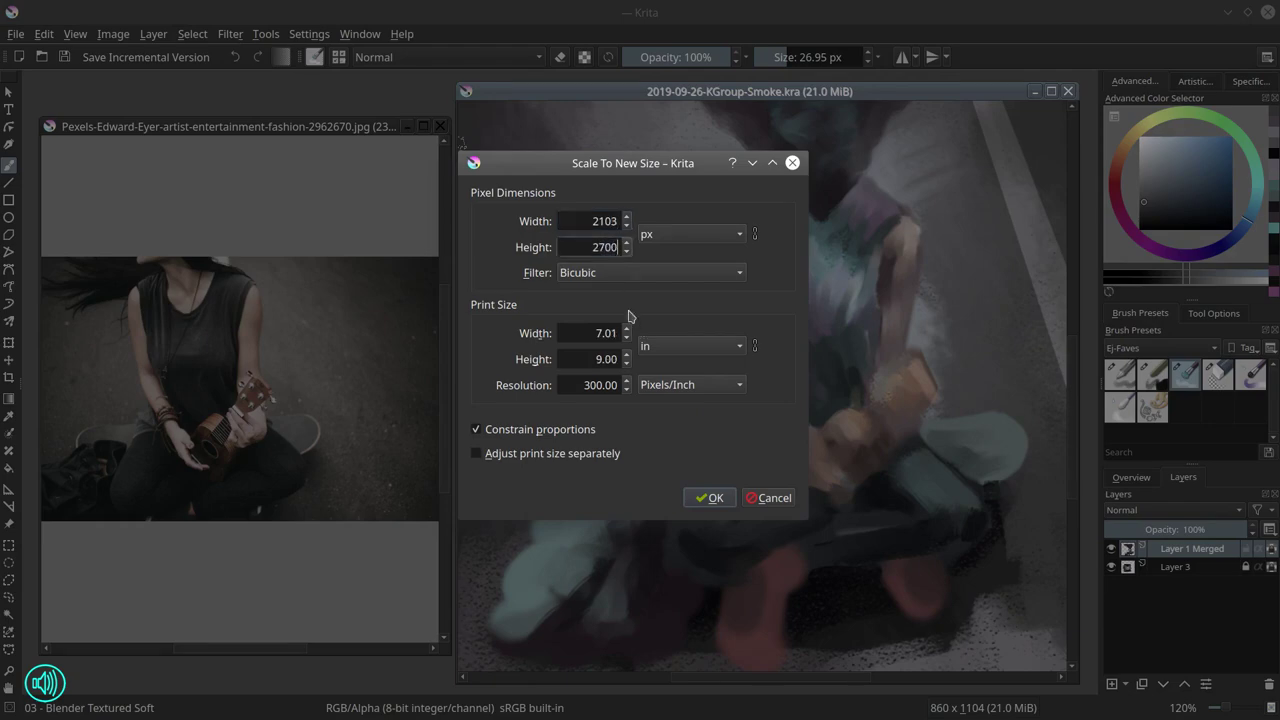
{"action": "left_click", "coordinate": [712, 498]}
{"action": "scroll", "coordinate": [683, 432], "scroll_direction": "down", "scroll_amount": 3}
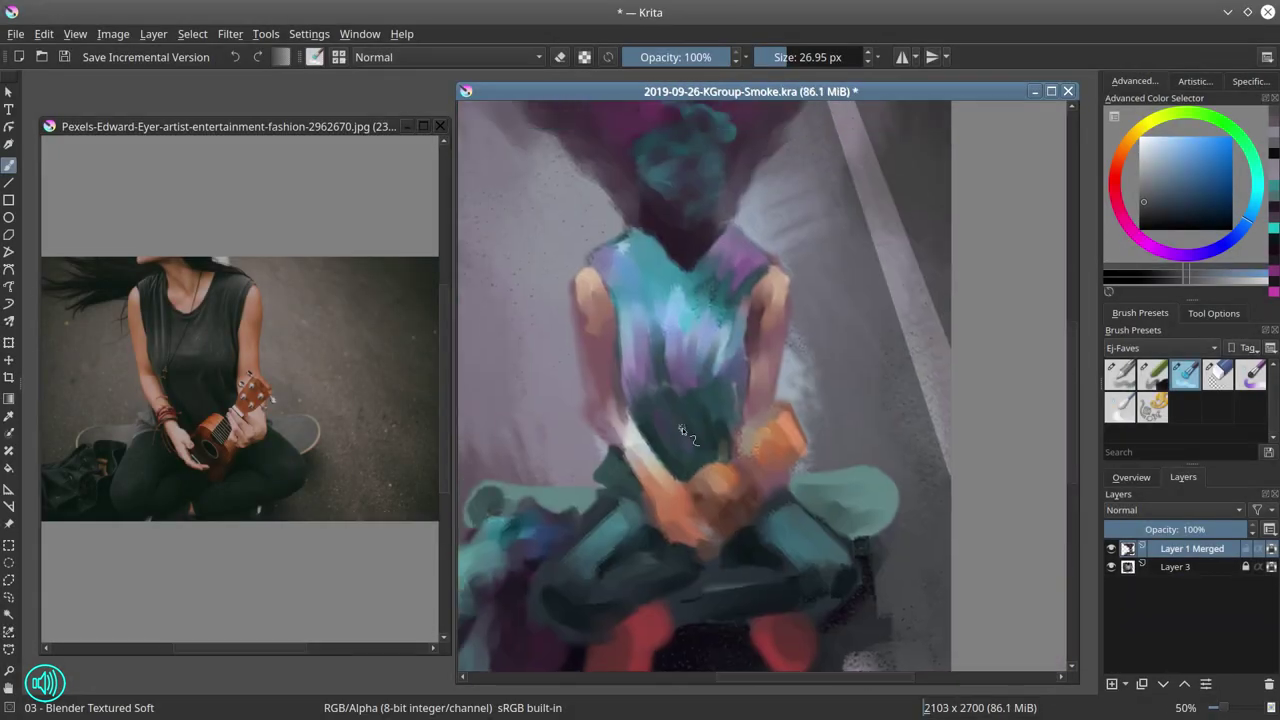
{"action": "left_click_drag", "start_coordinate": [681, 430], "coordinate": [753, 412]}
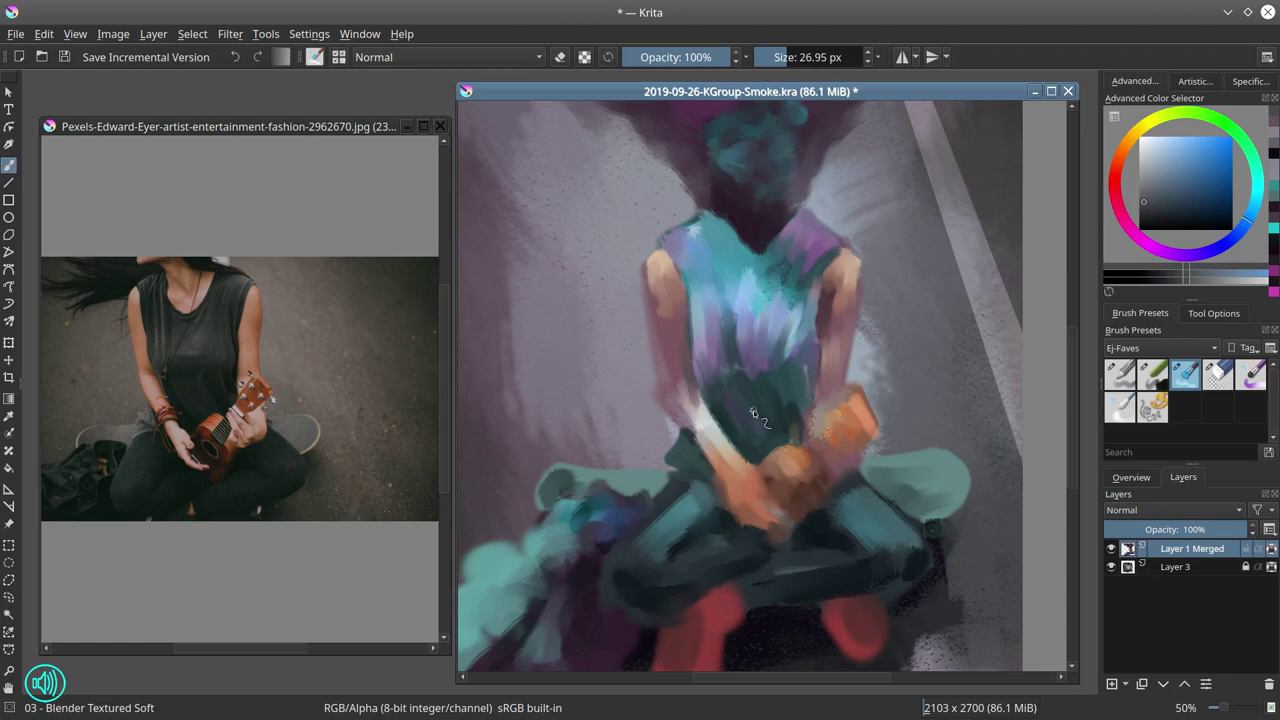
Scale the image up to 3000 px wide with its proportions constrained
{"action": "key", "text": "ctrl+alt+i"}
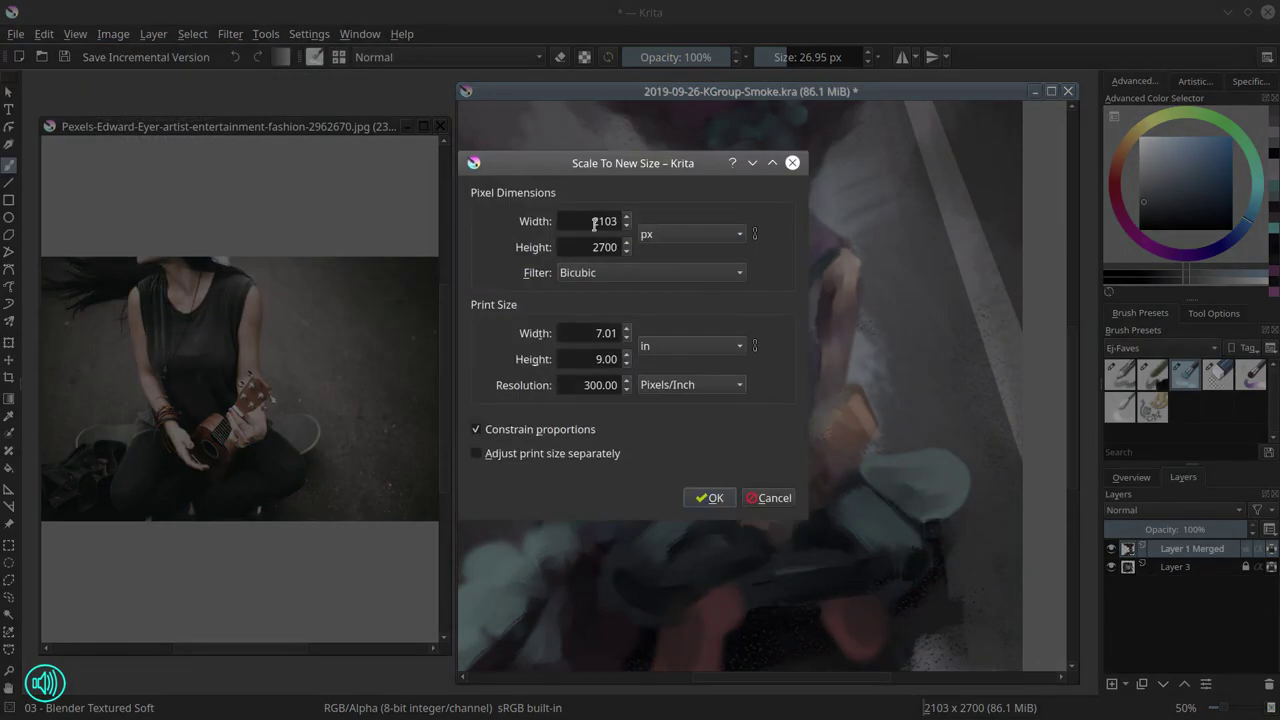
{"action": "type", "text": "3000"}
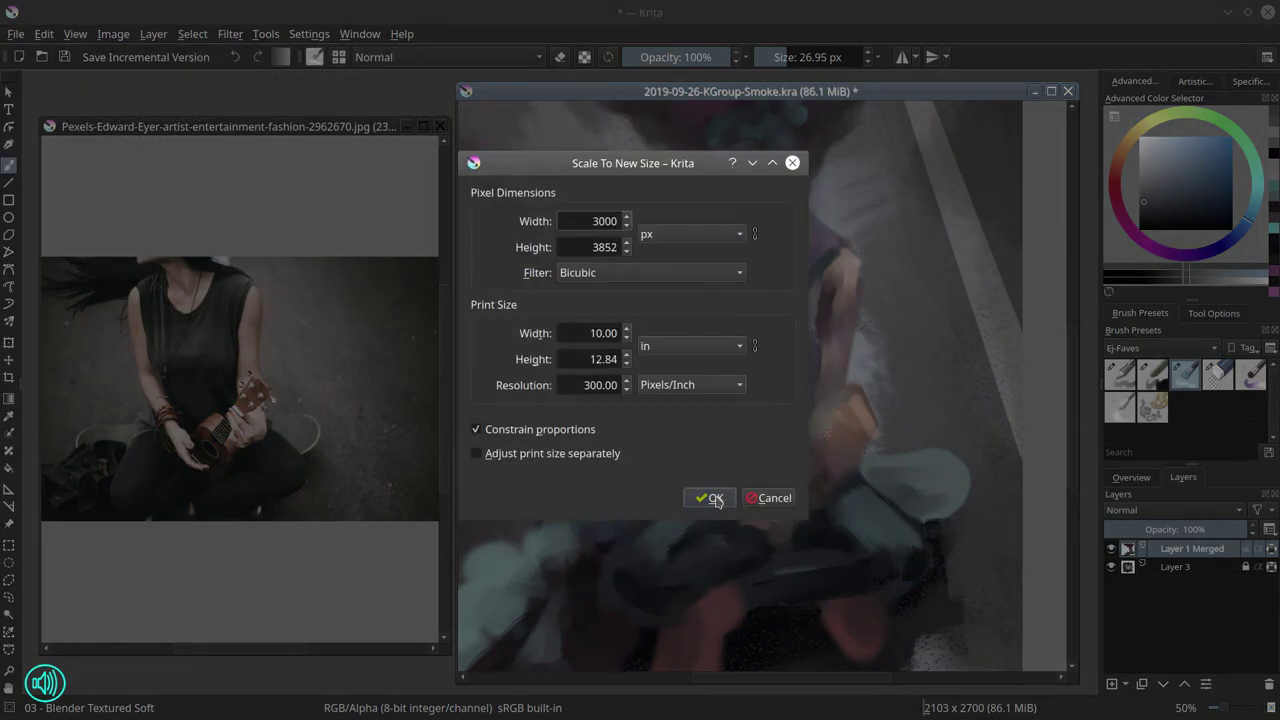
{"action": "left_click", "coordinate": [716, 498]}
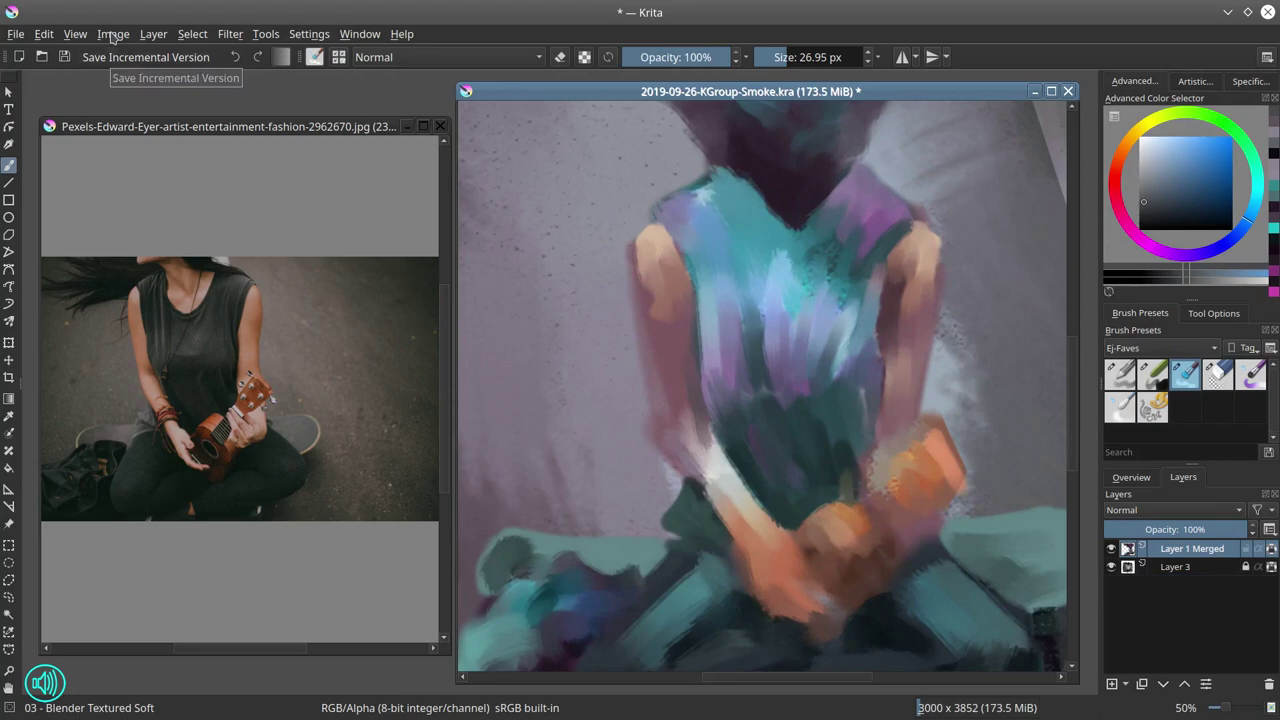
Resize the canvas to 3800 px high and trim the layers to the image size
{"action": "left_click", "coordinate": [112, 34]}
{"action": "left_click", "coordinate": [150, 306]}
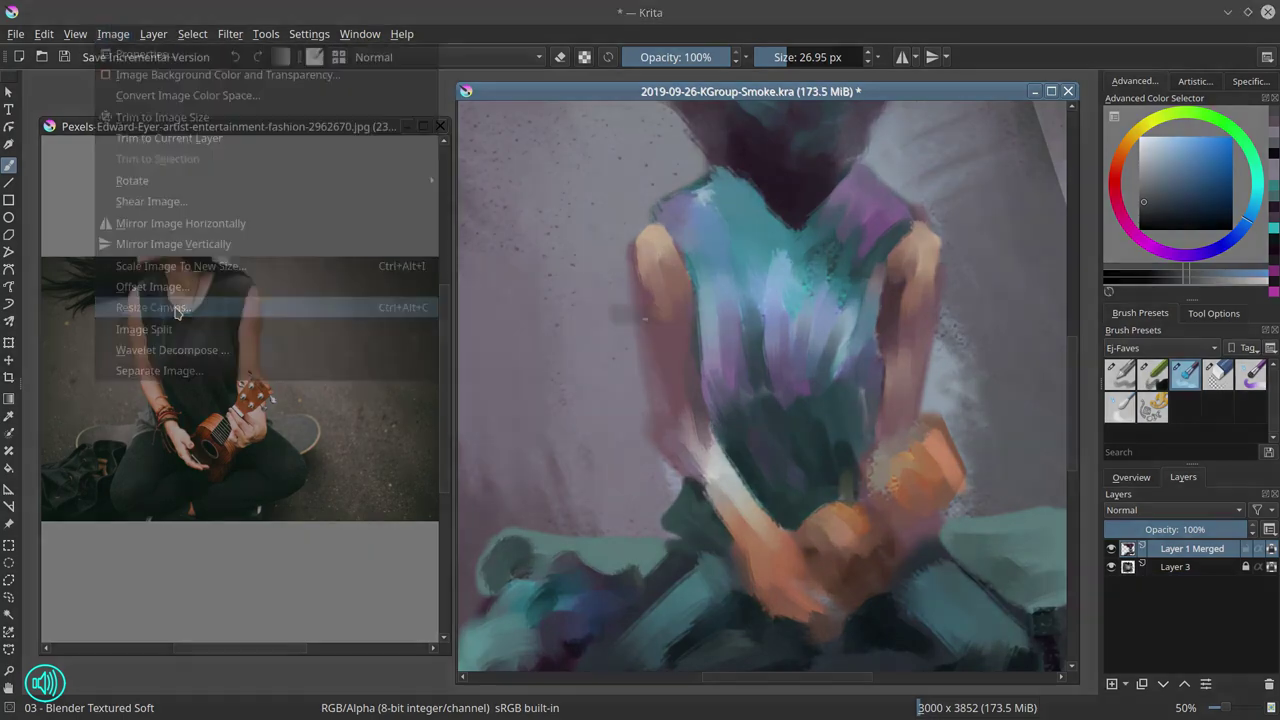
{"action": "left_click_drag", "start_coordinate": [639, 258], "coordinate": [627, 307]}
{"action": "type", "text": "00"}
{"action": "left_click", "coordinate": [677, 488]}
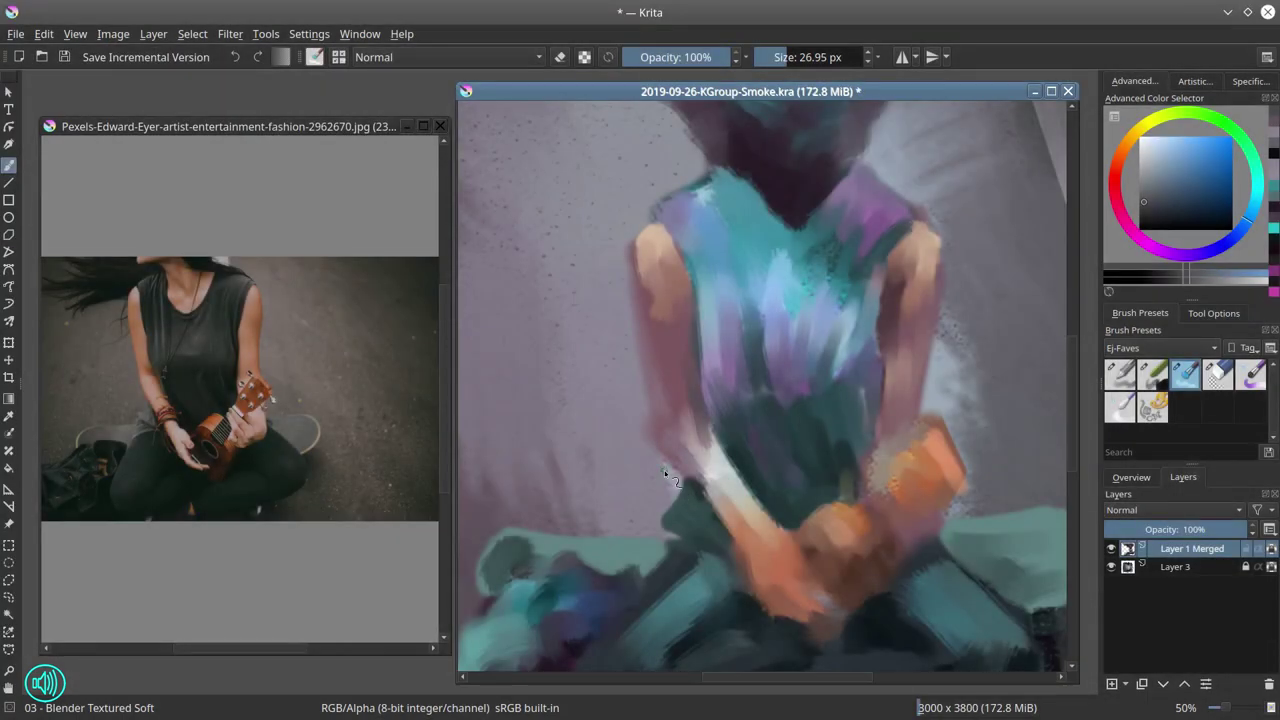
{"action": "left_click", "coordinate": [113, 33]}
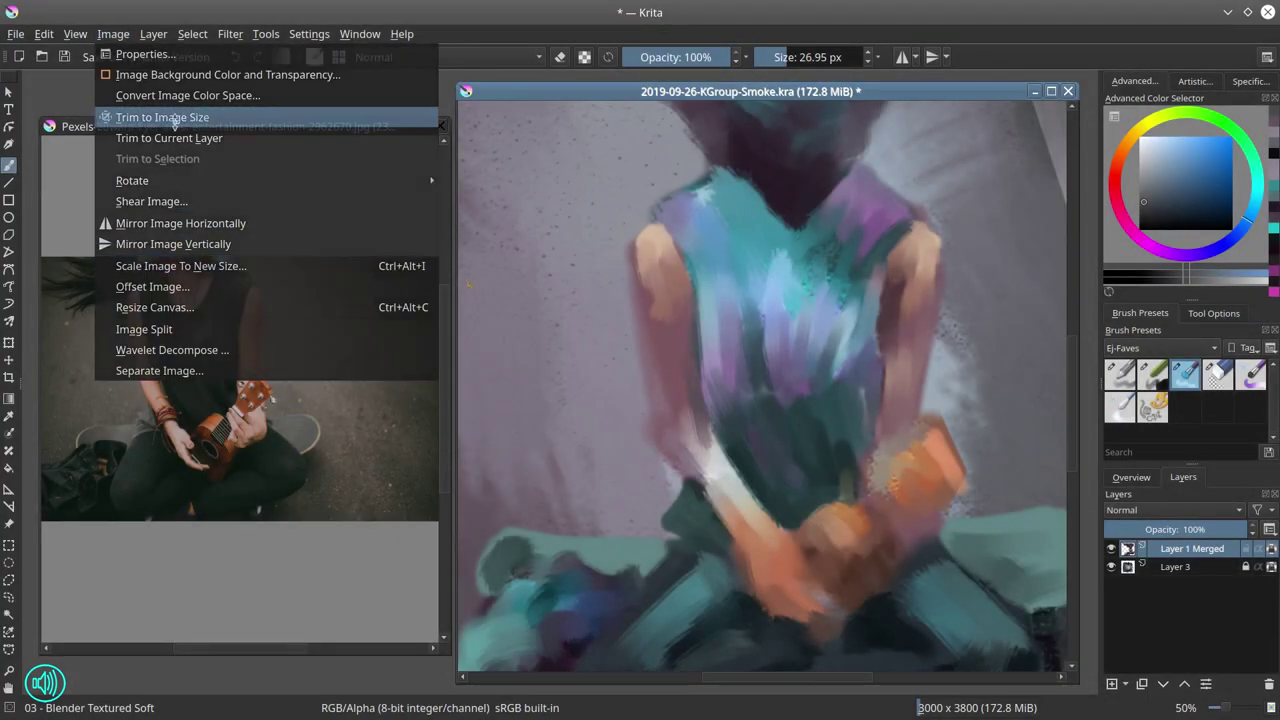
{"action": "left_click", "coordinate": [125, 50]}
{"action": "left_click", "coordinate": [228, 337]}
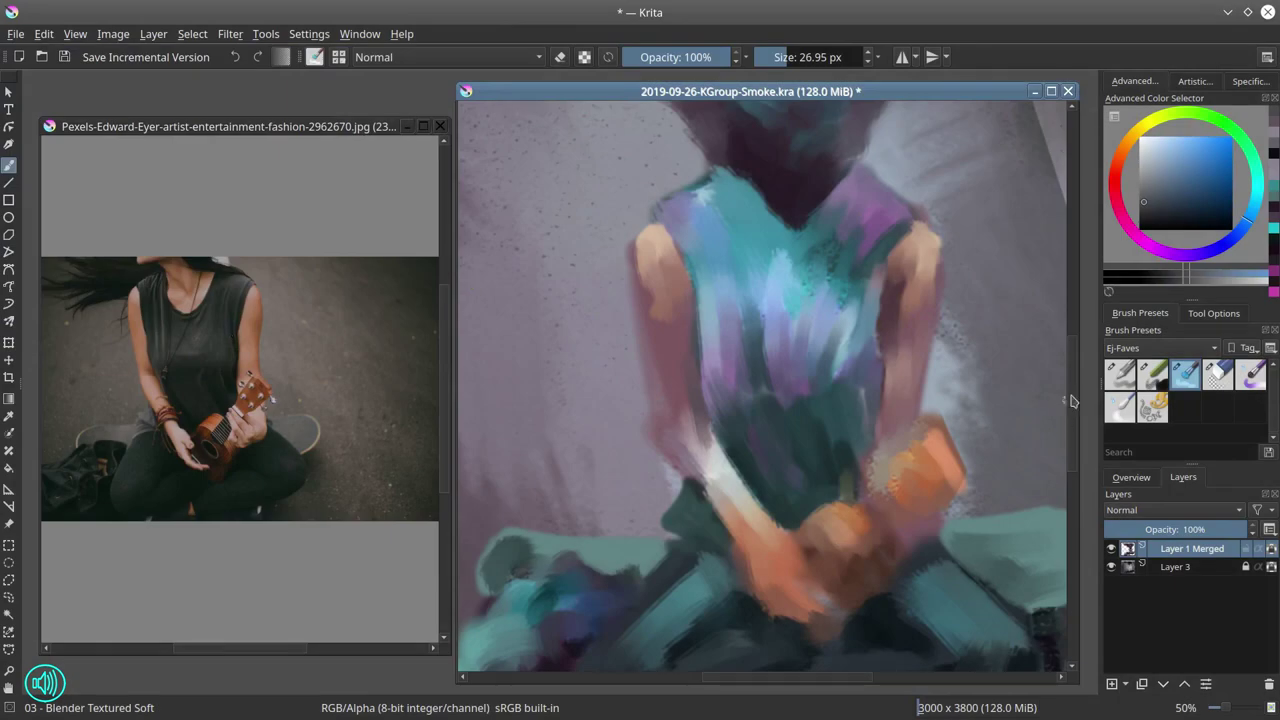
Set up the Basic-4 Flow Opacity brush at 12.91 px with a near-black blue colour
{"action": "left_click", "coordinate": [1120, 374]}
{"action": "left_click", "coordinate": [1176, 224]}
{"action": "left_click", "coordinate": [779, 53]}
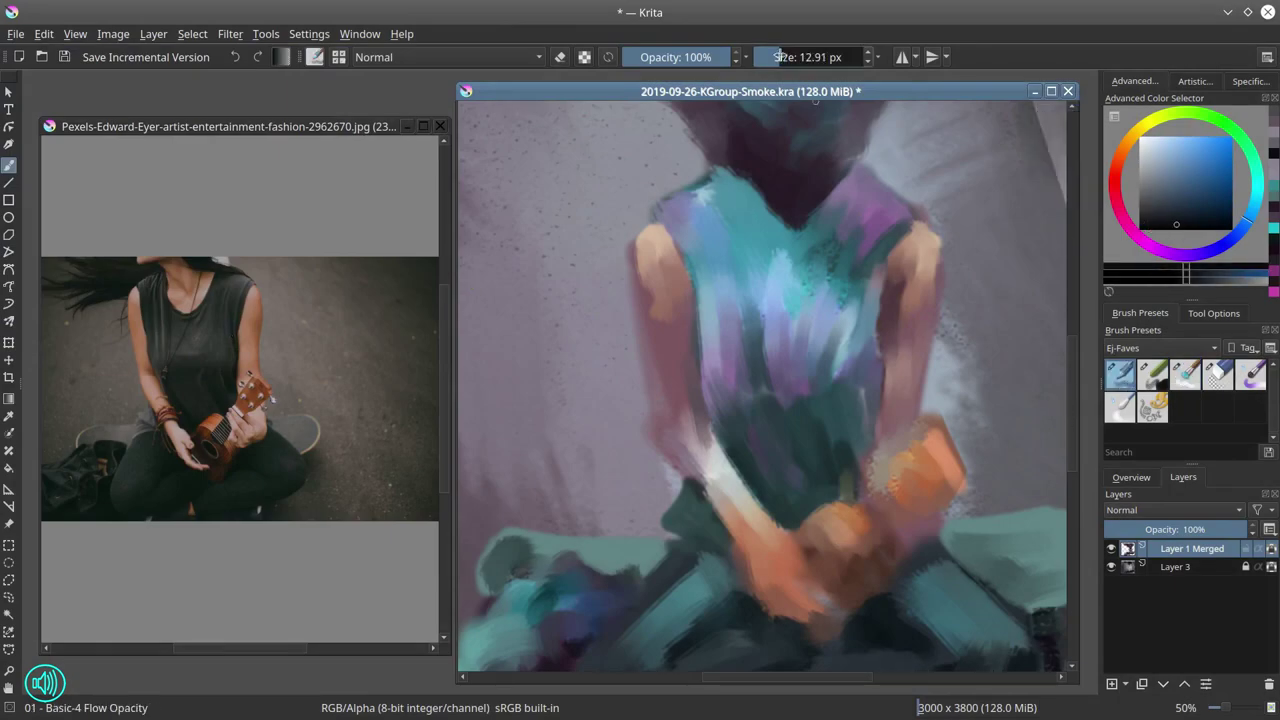
{"action": "left_click", "coordinate": [62, 59]}
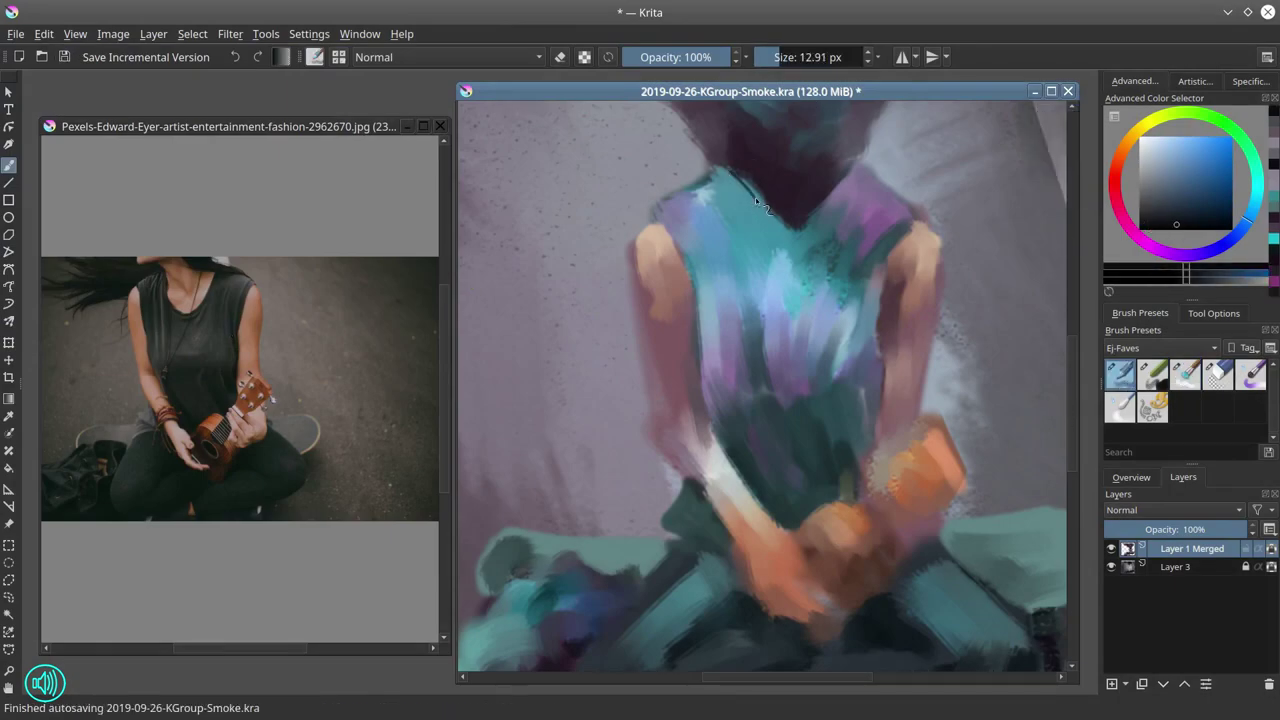
{"action": "left_click_drag", "start_coordinate": [755, 197], "coordinate": [783, 232]}
{"action": "mouse_move", "coordinate": [721, 165]}
{"action": "left_mouse_down"}
{"action": "mouse_move", "coordinate": [757, 202]}
{"action": "mouse_move", "coordinate": [728, 184]}
{"action": "left_mouse_up"}
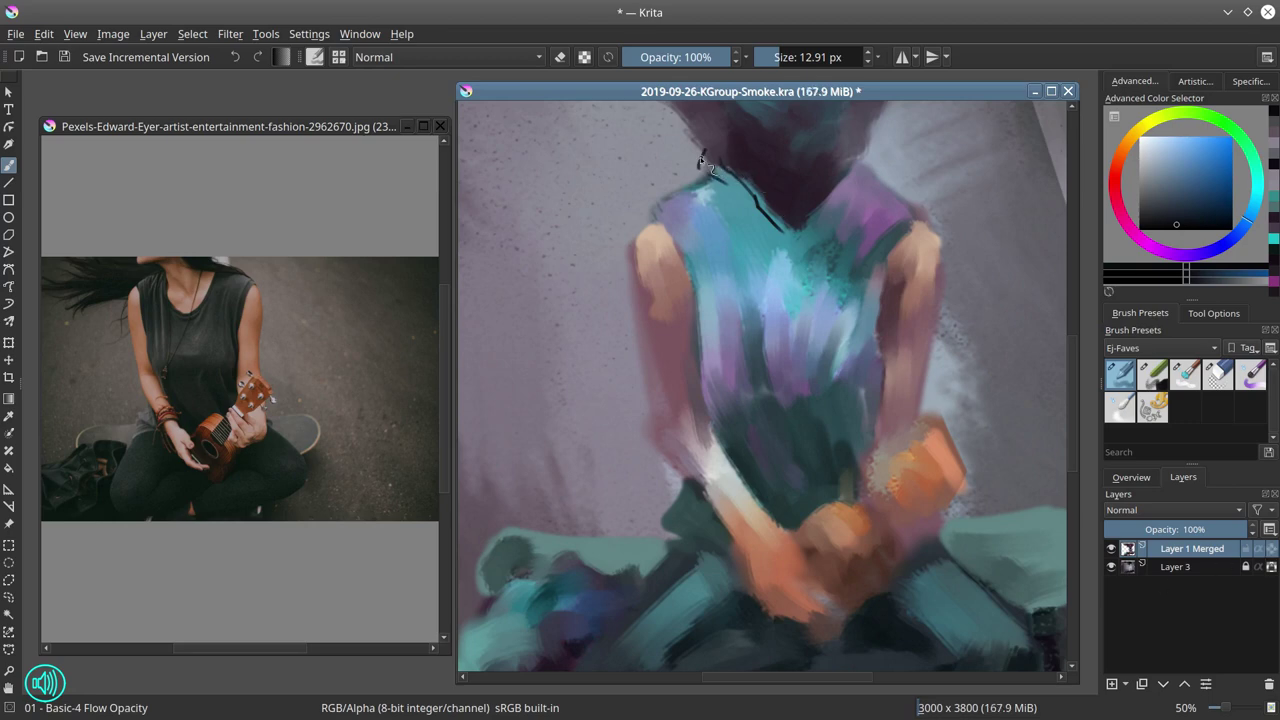
{"action": "key", "text": "ctrl+z"}
Add a new paint layer and draw dark lines for the hoodie's collar and its two hanging drawstrings
{"action": "left_click", "coordinate": [1112, 684]}
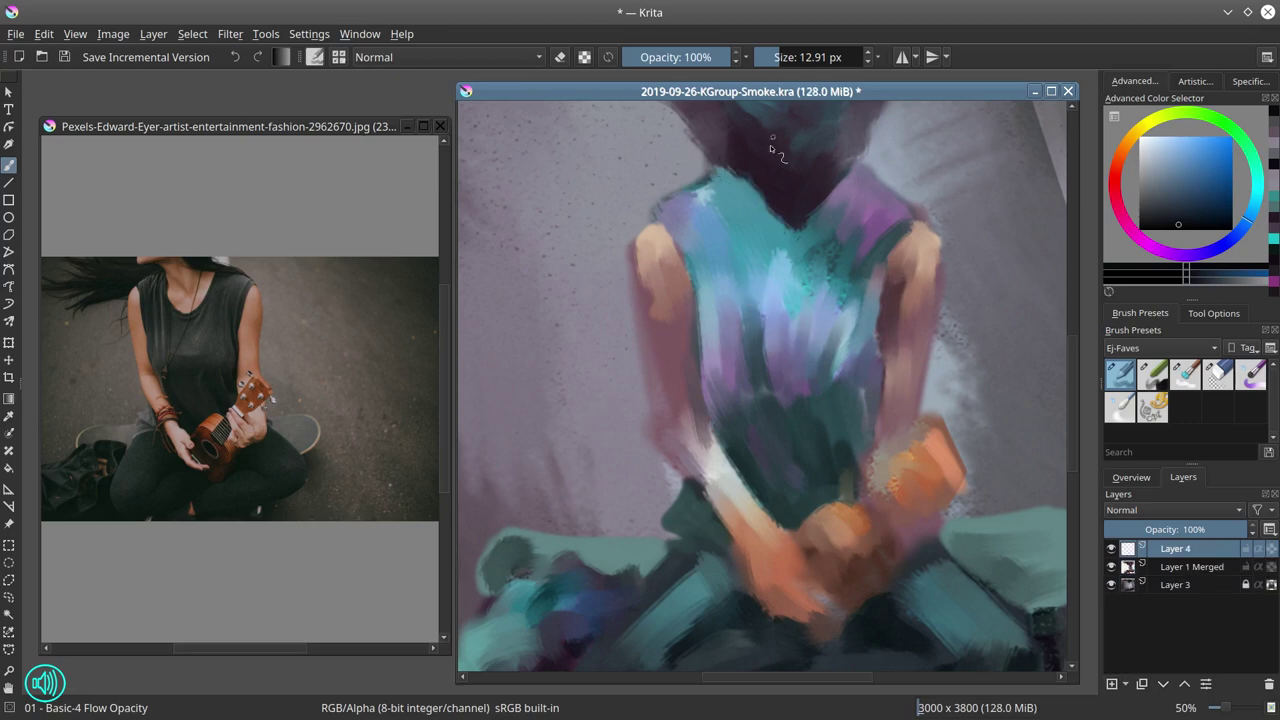
{"action": "mouse_move", "coordinate": [696, 178]}
{"action": "left_mouse_down"}
{"action": "mouse_move", "coordinate": [800, 240]}
{"action": "mouse_move", "coordinate": [767, 356]}
{"action": "left_mouse_up"}
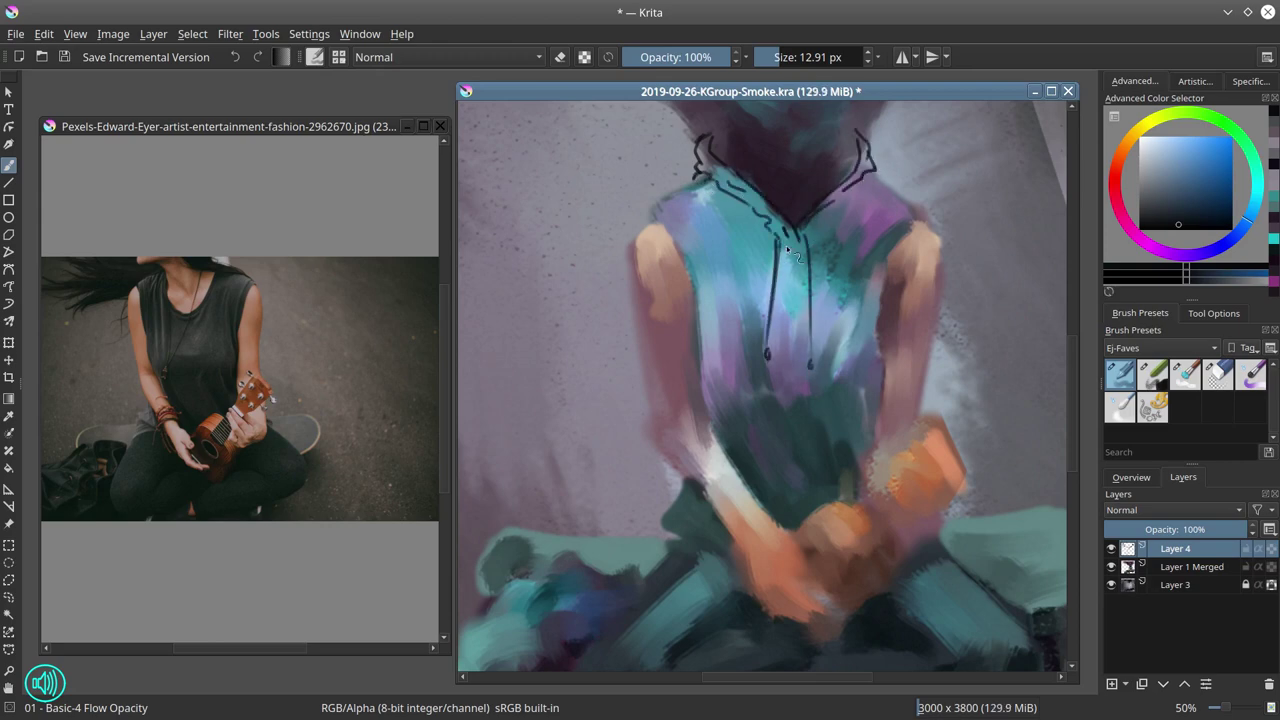
{"action": "left_click_drag", "start_coordinate": [802, 244], "coordinate": [806, 300]}
Outline the hoodie's left armhole and side seam, add fold lines on that half, and reinforce the drawstrings
{"action": "mouse_move", "coordinate": [706, 182]}
{"action": "left_mouse_down"}
{"action": "mouse_move", "coordinate": [662, 212]}
{"action": "mouse_move", "coordinate": [688, 262]}
{"action": "mouse_move", "coordinate": [703, 392]}
{"action": "mouse_move", "coordinate": [728, 450]}
{"action": "left_mouse_up"}
{"action": "key", "text": "ctrl+z"}
{"action": "left_click_drag", "start_coordinate": [703, 386], "coordinate": [730, 450]}
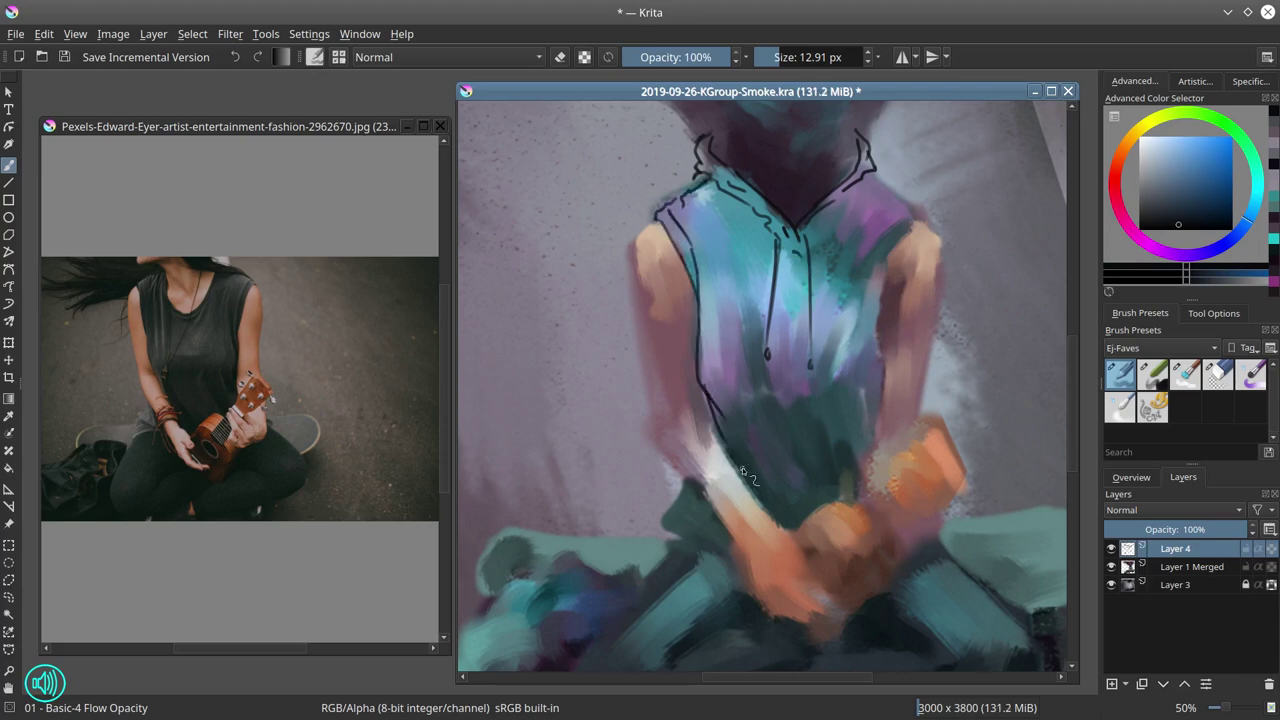
{"action": "mouse_move", "coordinate": [704, 190]}
{"action": "left_mouse_down"}
{"action": "mouse_move", "coordinate": [708, 288]}
{"action": "mouse_move", "coordinate": [712, 222]}
{"action": "mouse_move", "coordinate": [734, 277]}
{"action": "mouse_move", "coordinate": [743, 378]}
{"action": "left_mouse_up"}
{"action": "left_click_drag", "start_coordinate": [773, 318], "coordinate": [770, 360]}
{"action": "left_click_drag", "start_coordinate": [811, 358], "coordinate": [814, 368]}
{"action": "left_click_drag", "start_coordinate": [811, 246], "coordinate": [813, 356]}
Outline the hoodie's right shoulder, armhole and side, adding fold lines around them
{"action": "left_click_drag", "start_coordinate": [821, 264], "coordinate": [835, 209]}
{"action": "mouse_move", "coordinate": [829, 212]}
{"action": "left_mouse_down"}
{"action": "mouse_move", "coordinate": [822, 235]}
{"action": "mouse_move", "coordinate": [870, 211]}
{"action": "left_mouse_up"}
{"action": "left_click_drag", "start_coordinate": [872, 222], "coordinate": [862, 236]}
{"action": "mouse_move", "coordinate": [873, 174]}
{"action": "left_mouse_down"}
{"action": "mouse_move", "coordinate": [909, 217]}
{"action": "mouse_move", "coordinate": [879, 245]}
{"action": "left_mouse_up"}
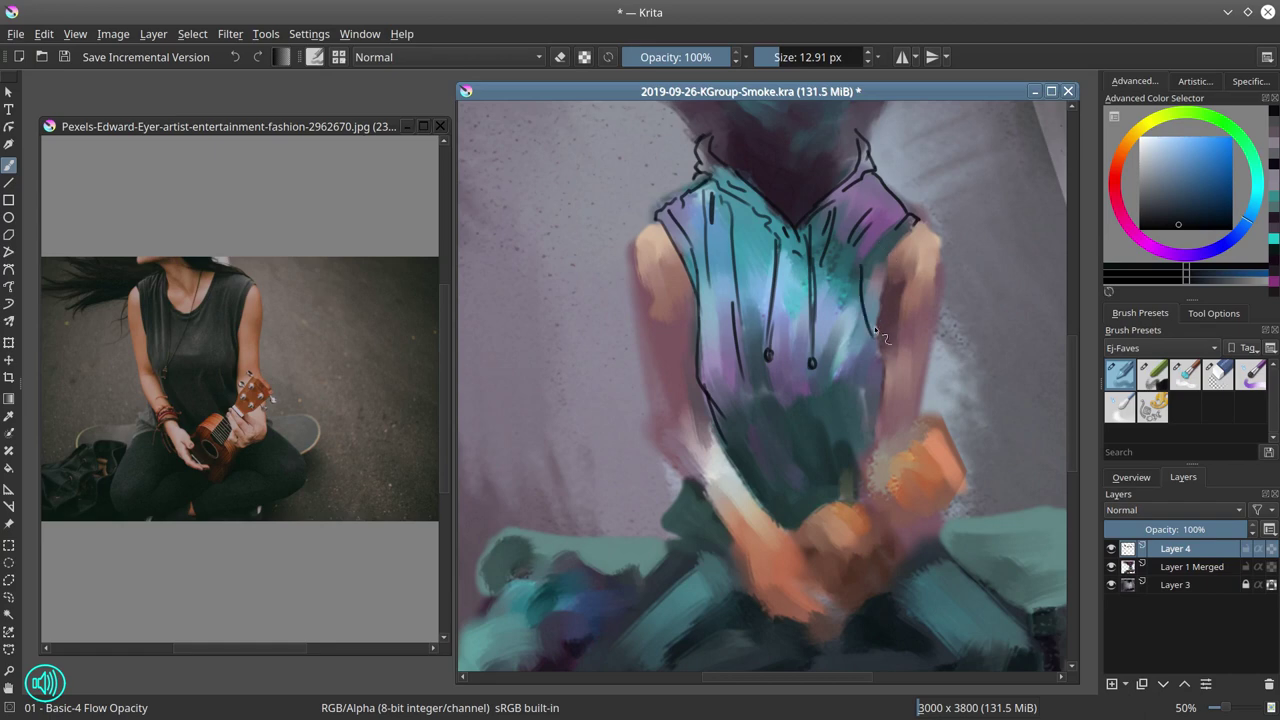
{"action": "left_click_drag", "start_coordinate": [873, 318], "coordinate": [881, 354]}
{"action": "mouse_move", "coordinate": [916, 219]}
{"action": "left_mouse_down"}
{"action": "mouse_move", "coordinate": [890, 257]}
{"action": "mouse_move", "coordinate": [877, 318]}
{"action": "left_mouse_up"}
{"action": "left_click_drag", "start_coordinate": [874, 383], "coordinate": [866, 416]}
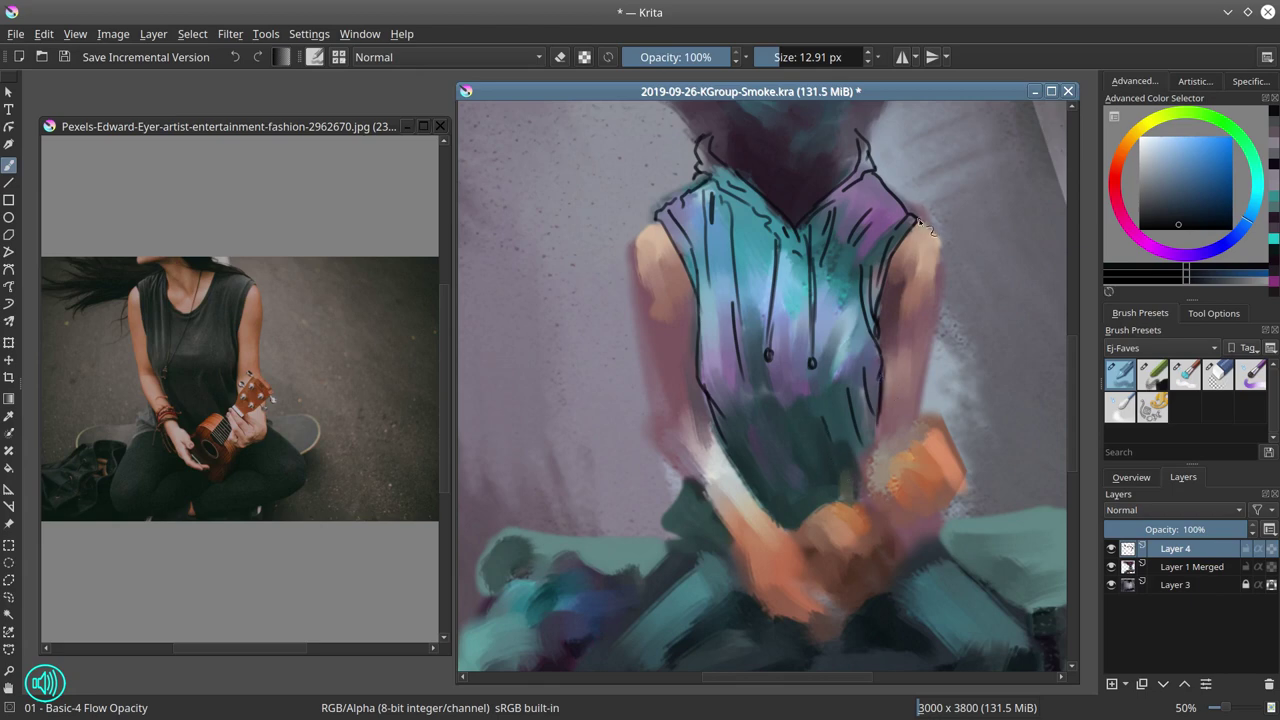
Outline both arms and the bracelets on the strumming wrist with dark lines, and save the painting
{"action": "mouse_move", "coordinate": [918, 220]}
{"action": "left_mouse_down"}
{"action": "mouse_move", "coordinate": [946, 257]}
{"action": "mouse_move", "coordinate": [918, 398]}
{"action": "left_mouse_up"}
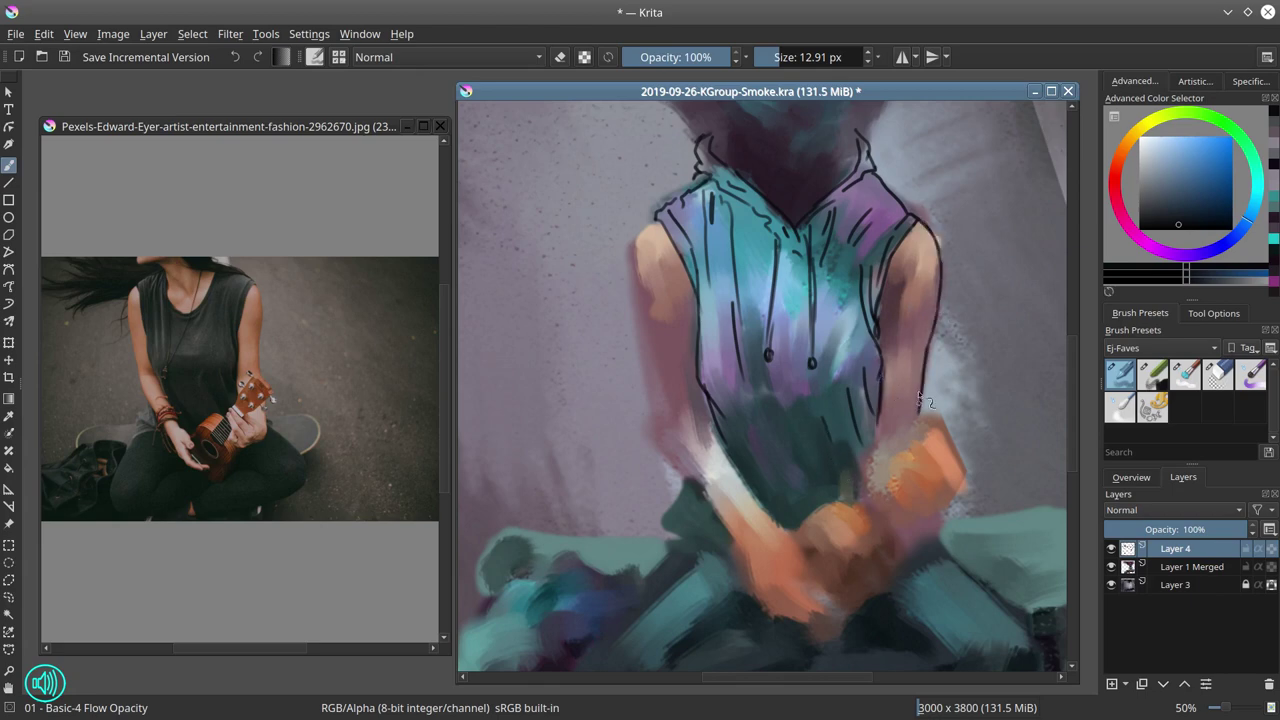
{"action": "left_click", "coordinate": [1132, 478]}
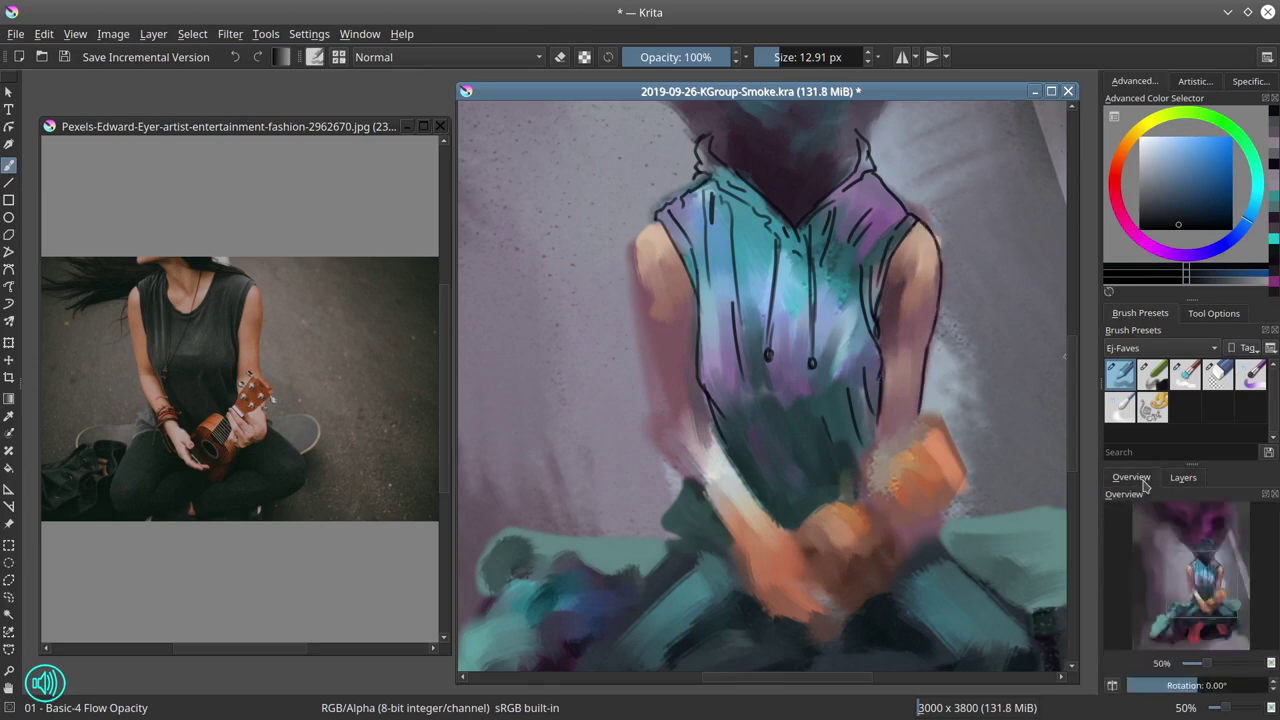
{"action": "mouse_move", "coordinate": [657, 221]}
{"action": "left_mouse_down"}
{"action": "mouse_move", "coordinate": [636, 245]}
{"action": "mouse_move", "coordinate": [655, 424]}
{"action": "mouse_move", "coordinate": [660, 436]}
{"action": "mouse_move", "coordinate": [704, 414]}
{"action": "mouse_move", "coordinate": [708, 499]}
{"action": "left_mouse_up"}
{"action": "mouse_move", "coordinate": [702, 413]}
{"action": "left_mouse_down"}
{"action": "mouse_move", "coordinate": [768, 514]}
{"action": "mouse_move", "coordinate": [748, 508]}
{"action": "mouse_move", "coordinate": [750, 530]}
{"action": "left_mouse_up"}
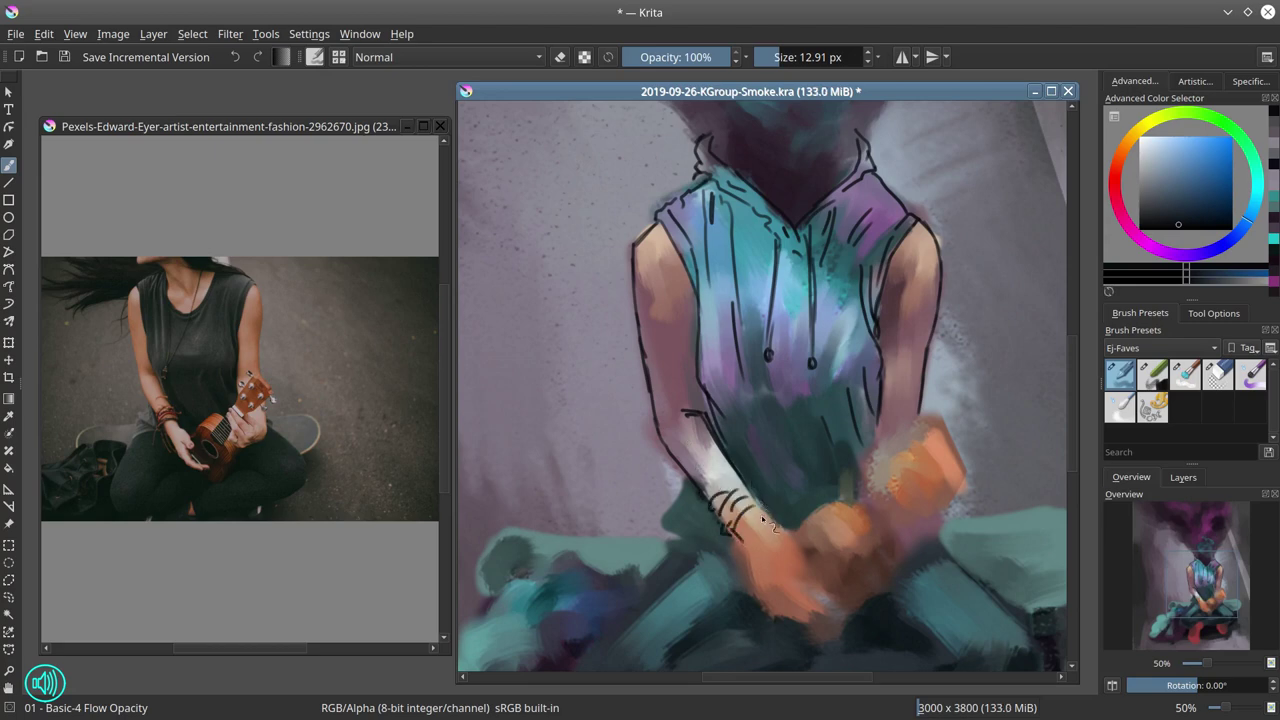
{"action": "left_click_drag", "start_coordinate": [760, 531], "coordinate": [806, 568]}
{"action": "key", "text": "2"}
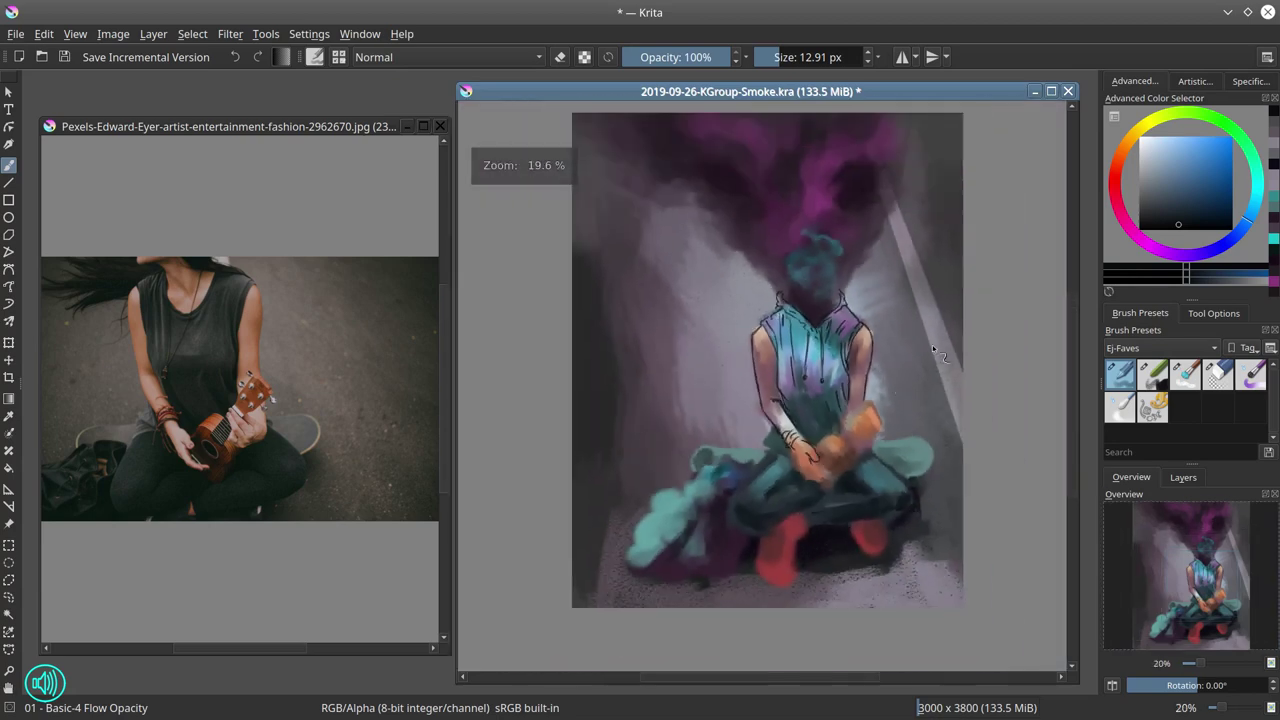
{"action": "left_click", "coordinate": [65, 57]}
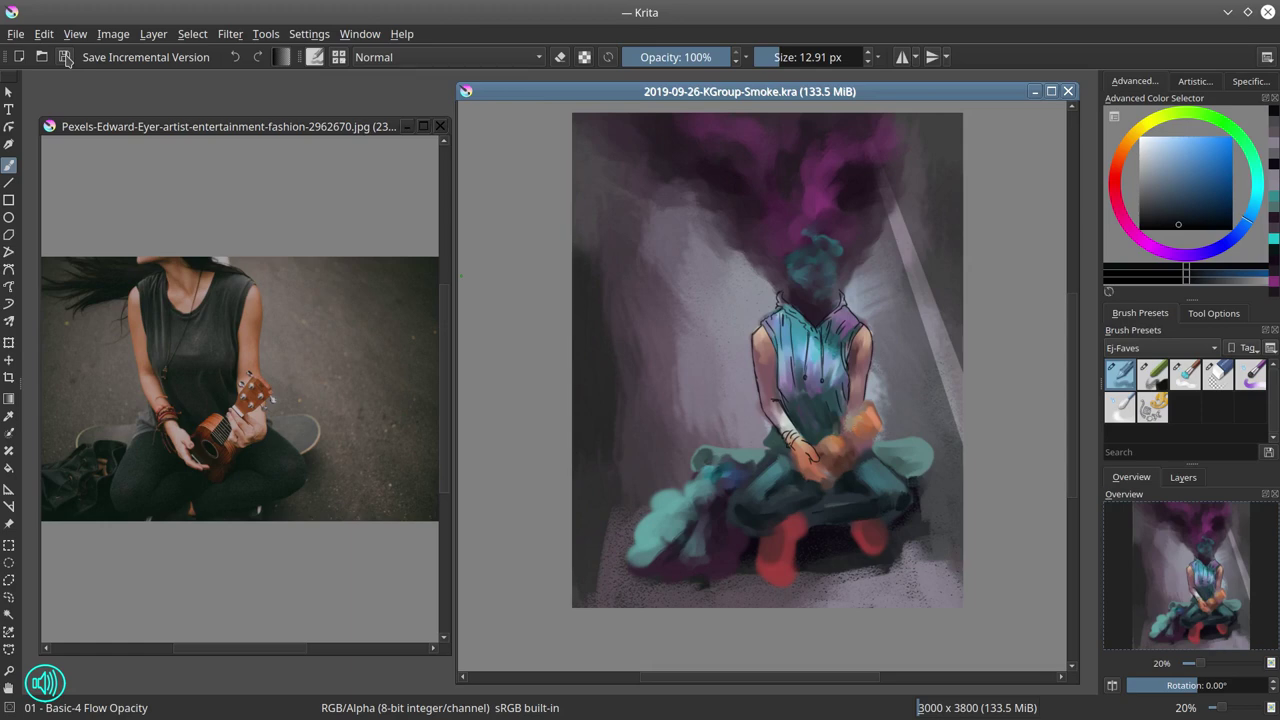
Undo the last strokes on the strumming hand and redraw it with separate fingers resting on the ukulele
{"action": "mouse_move", "coordinate": [809, 452]}
{"action": "left_mouse_down"}
{"action": "mouse_move", "coordinate": [840, 374]}
{"action": "mouse_move", "coordinate": [797, 411]}
{"action": "left_mouse_up"}
{"action": "key", "text": "ctrl+z"}
{"action": "key", "text": "ctrl+z"}
{"action": "mouse_move", "coordinate": [755, 483]}
{"action": "left_mouse_down"}
{"action": "mouse_move", "coordinate": [795, 541]}
{"action": "mouse_move", "coordinate": [756, 530]}
{"action": "mouse_move", "coordinate": [801, 553]}
{"action": "mouse_move", "coordinate": [808, 542]}
{"action": "mouse_move", "coordinate": [801, 552]}
{"action": "left_mouse_up"}
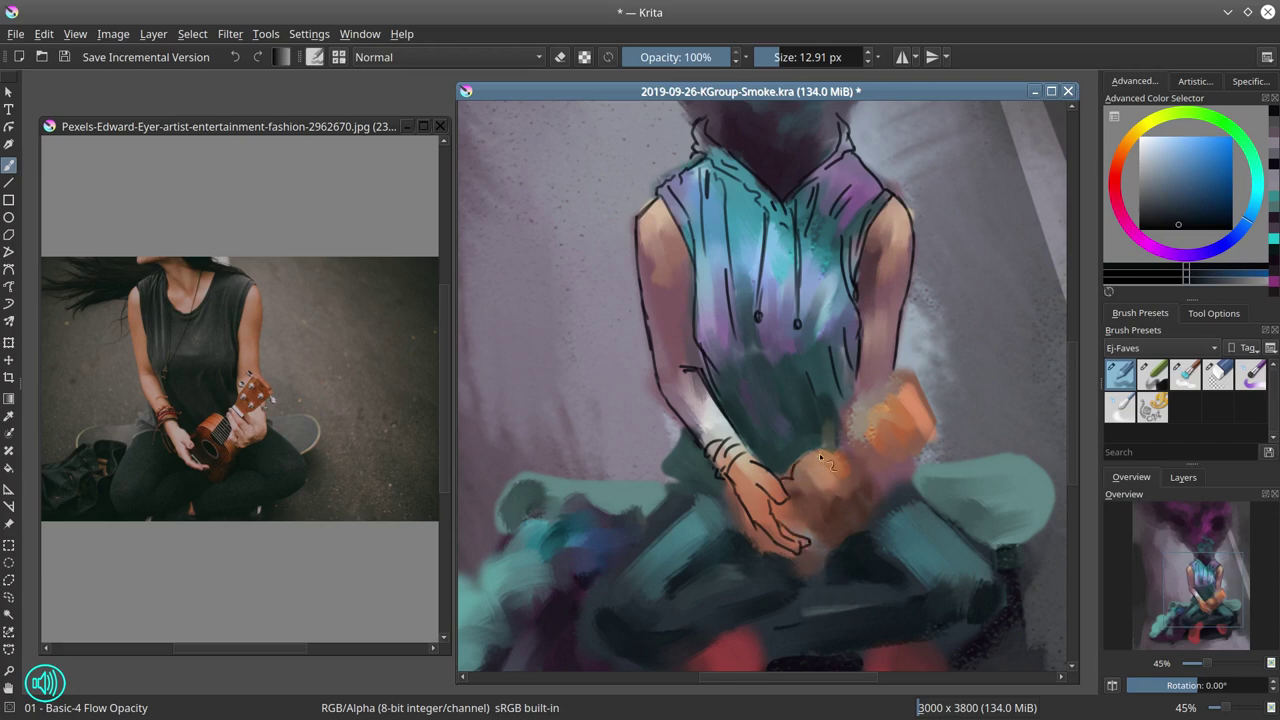
Outline the ukulele's body and draw its round sound hole beside the strumming hand
{"action": "left_click_drag", "start_coordinate": [795, 478], "coordinate": [816, 463]}
{"action": "left_click_drag", "start_coordinate": [832, 568], "coordinate": [854, 510]}
{"action": "mouse_move", "coordinate": [796, 479]}
{"action": "left_mouse_down"}
{"action": "mouse_move", "coordinate": [814, 462]}
{"action": "mouse_move", "coordinate": [830, 476]}
{"action": "left_mouse_up"}
{"action": "left_click_drag", "start_coordinate": [852, 508], "coordinate": [835, 542]}
{"action": "mouse_move", "coordinate": [800, 499]}
{"action": "left_mouse_down"}
{"action": "mouse_move", "coordinate": [822, 521]}
{"action": "mouse_move", "coordinate": [806, 500]}
{"action": "left_mouse_up"}
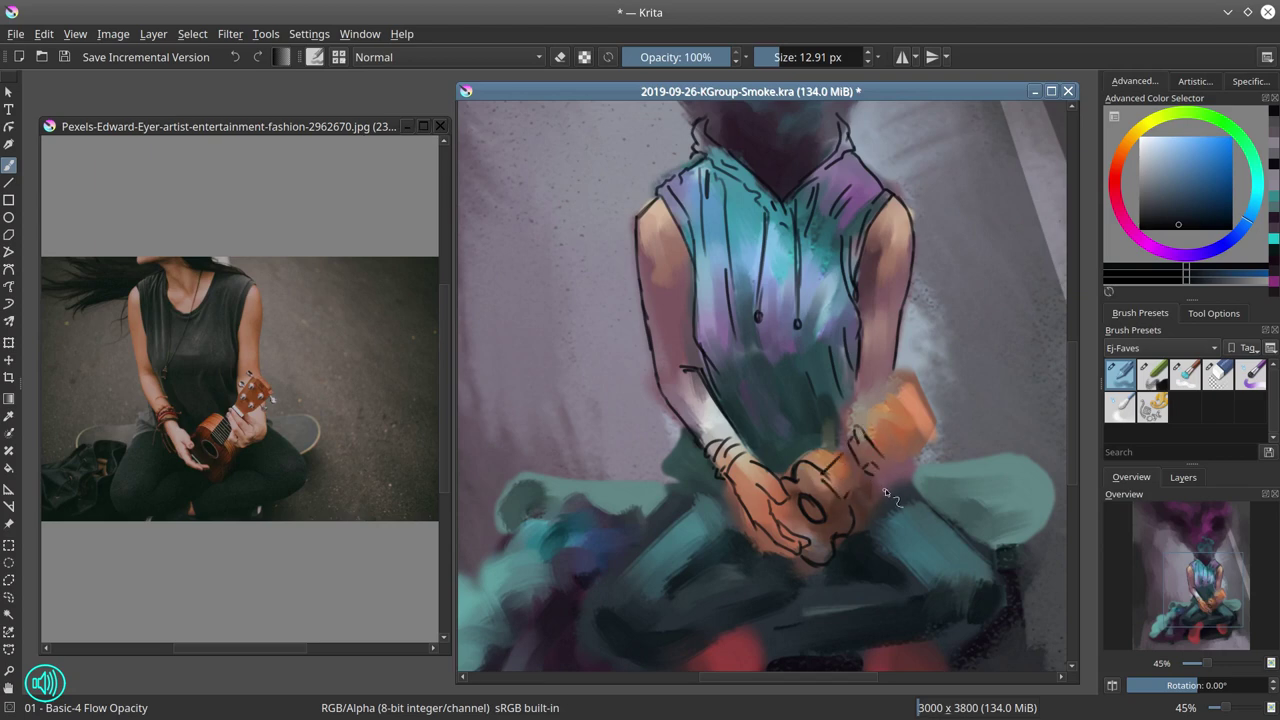
Outline the hand gripping the ukulele's neck, and draw the headstock with its tuning pegs
{"action": "mouse_move", "coordinate": [863, 479]}
{"action": "left_mouse_down"}
{"action": "mouse_move", "coordinate": [876, 462]}
{"action": "mouse_move", "coordinate": [888, 488]}
{"action": "mouse_move", "coordinate": [896, 481]}
{"action": "mouse_move", "coordinate": [888, 490]}
{"action": "left_mouse_up"}
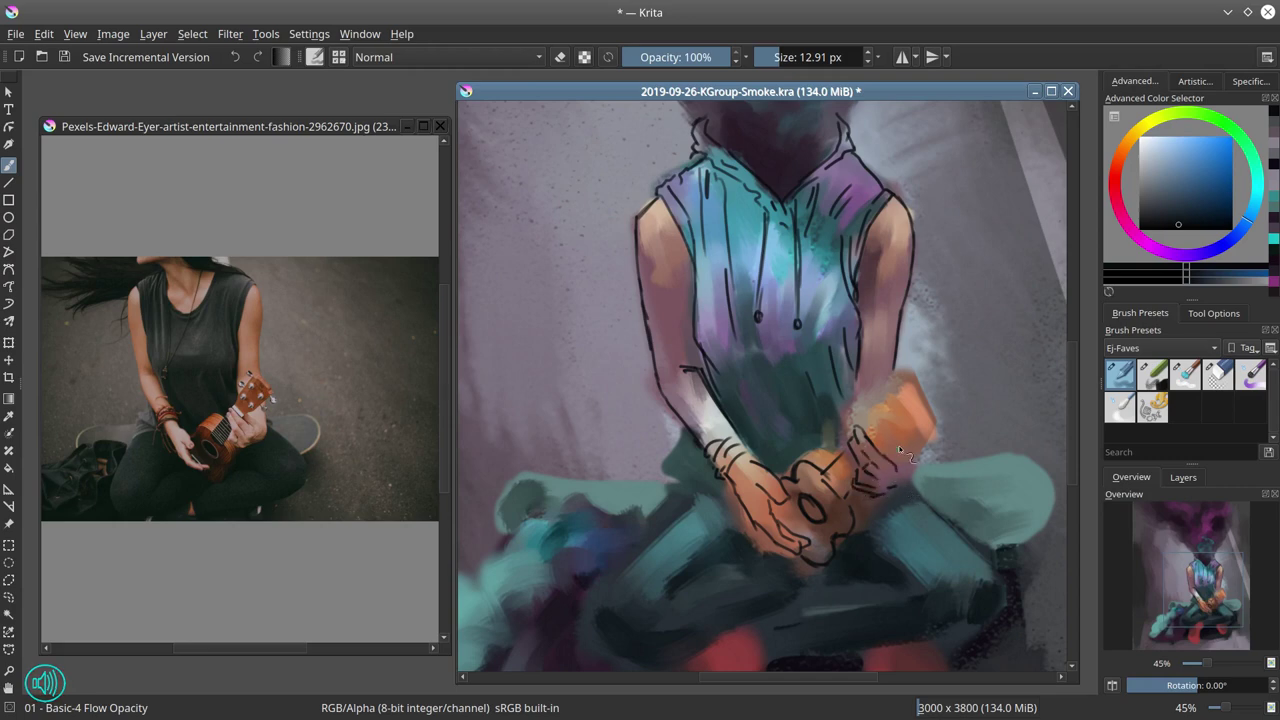
{"action": "mouse_move", "coordinate": [890, 444]}
{"action": "left_mouse_down"}
{"action": "mouse_move", "coordinate": [905, 476]}
{"action": "mouse_move", "coordinate": [916, 458]}
{"action": "mouse_move", "coordinate": [874, 439]}
{"action": "left_mouse_up"}
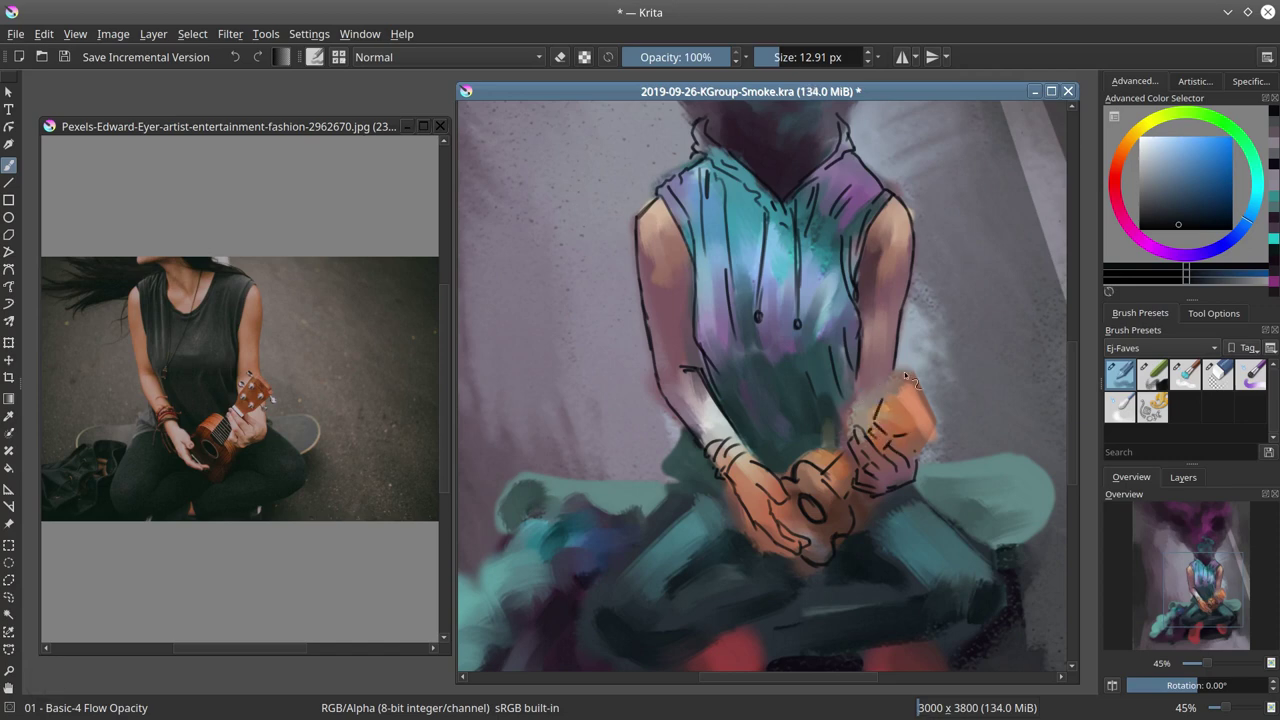
{"action": "mouse_move", "coordinate": [909, 381]}
{"action": "left_mouse_down"}
{"action": "mouse_move", "coordinate": [936, 412]}
{"action": "mouse_move", "coordinate": [907, 431]}
{"action": "mouse_move", "coordinate": [892, 416]}
{"action": "mouse_move", "coordinate": [904, 395]}
{"action": "mouse_move", "coordinate": [908, 435]}
{"action": "left_mouse_up"}
{"action": "left_click_drag", "start_coordinate": [912, 409], "coordinate": [915, 417]}
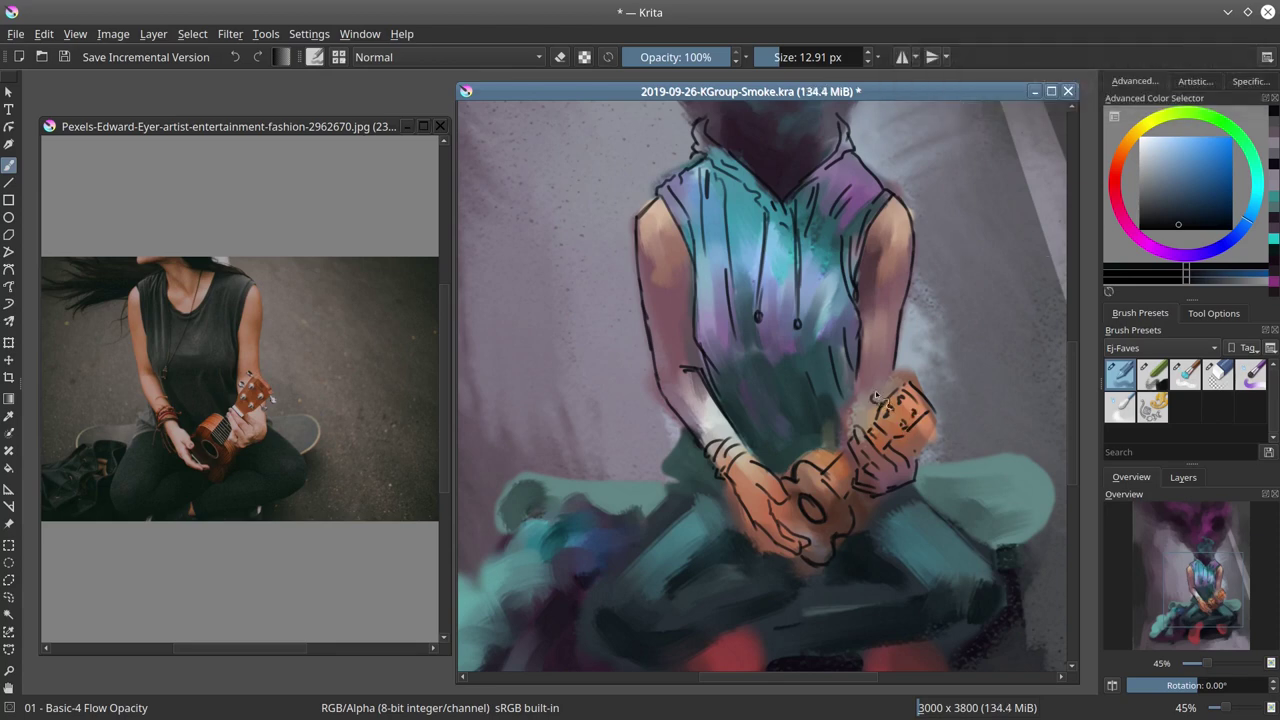
{"action": "left_click_drag", "start_coordinate": [890, 383], "coordinate": [903, 373]}
{"action": "left_click_drag", "start_coordinate": [921, 459], "coordinate": [916, 476]}
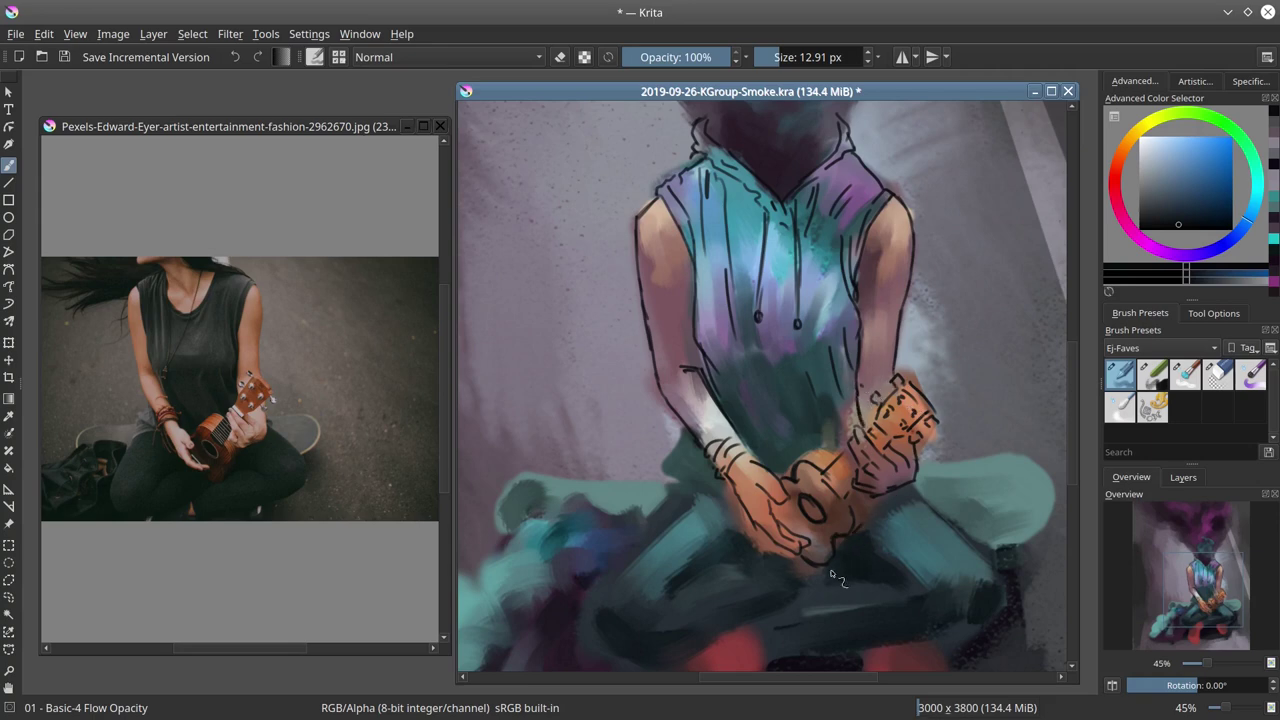
Outline the crossed leg below the ukulele, from the ankle around the bent knee and along the thigh
{"action": "left_click_drag", "start_coordinate": [870, 505], "coordinate": [874, 539]}
{"action": "scroll", "coordinate": [857, 608], "scroll_direction": "down", "scroll_amount": 3}
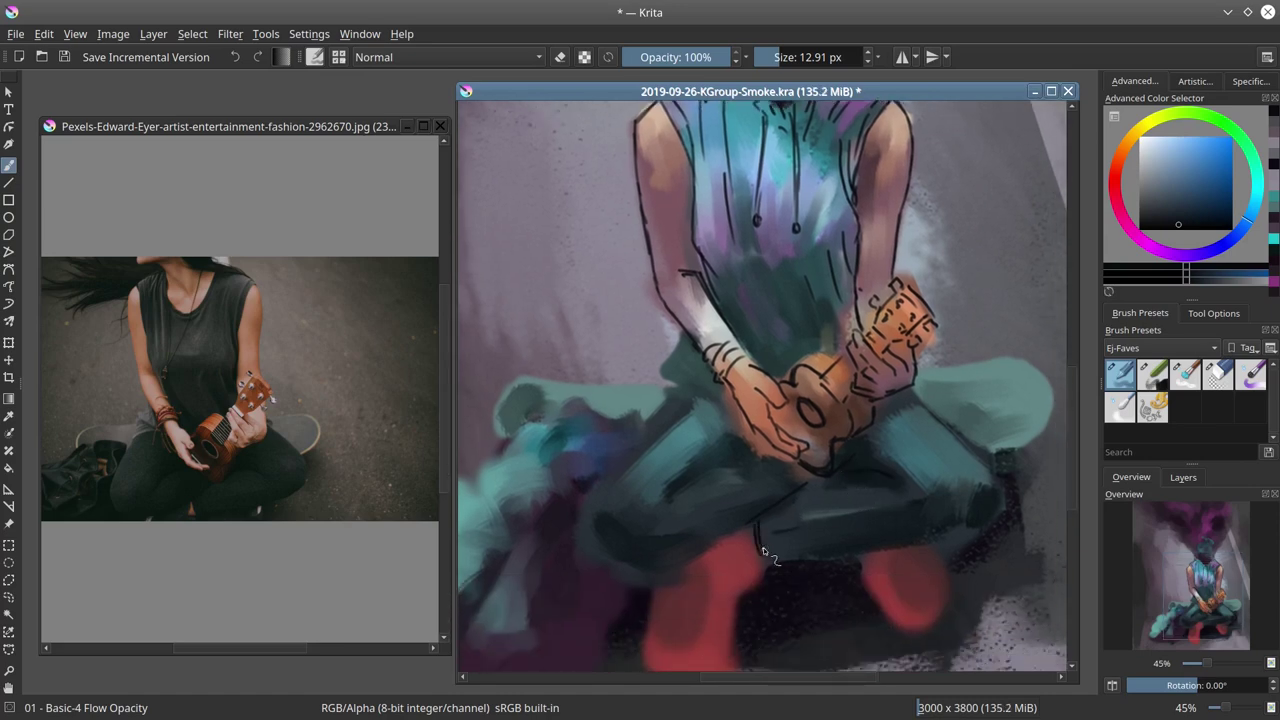
{"action": "mouse_move", "coordinate": [776, 556]}
{"action": "left_mouse_down"}
{"action": "mouse_move", "coordinate": [899, 537]}
{"action": "mouse_move", "coordinate": [959, 505]}
{"action": "left_mouse_up"}
{"action": "key", "text": "e"}
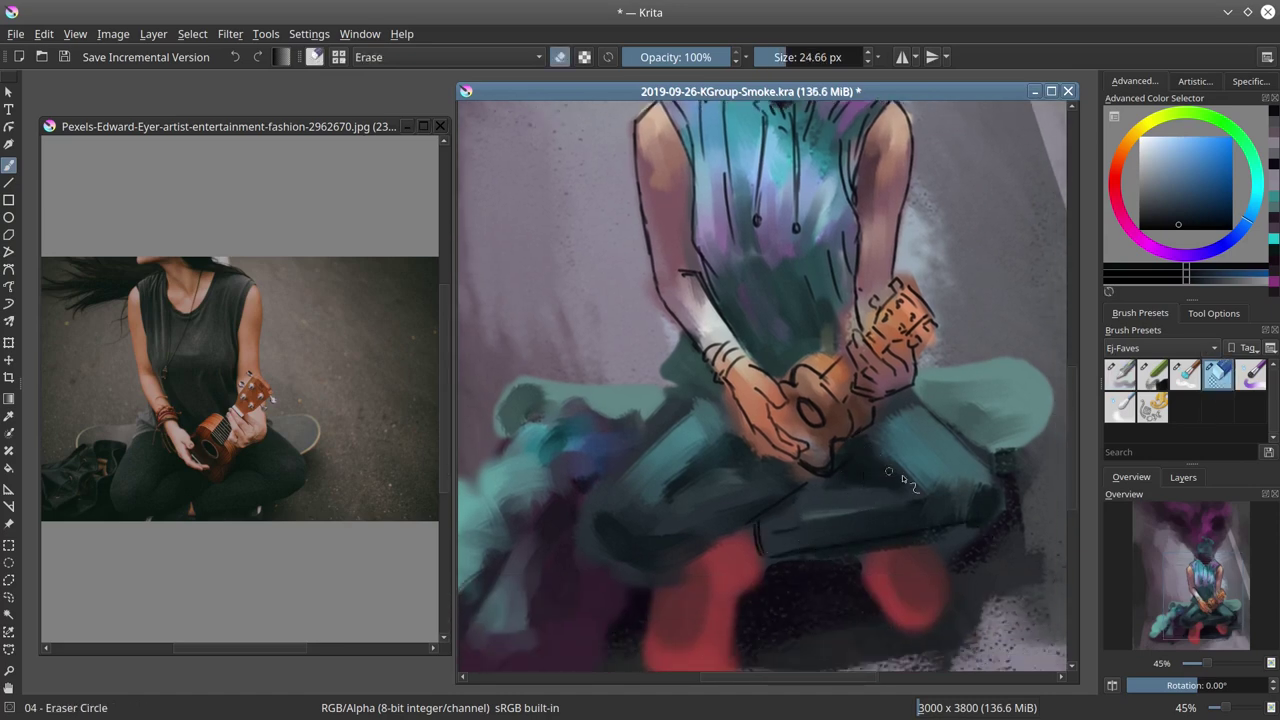
{"action": "key", "text": "e"}
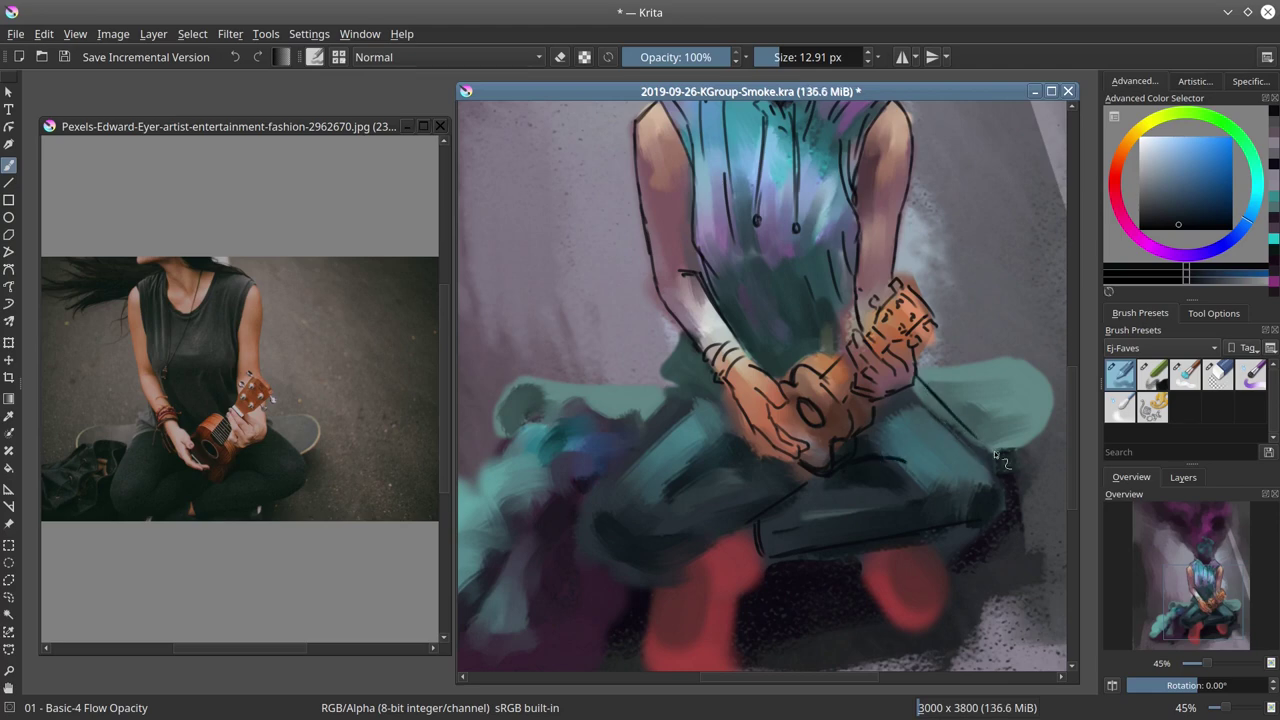
{"action": "left_click_drag", "start_coordinate": [993, 468], "coordinate": [995, 522]}
Outline the shirt's hem and the other crossed leg on the bag's side, and save the painting
{"action": "left_click_drag", "start_coordinate": [687, 381], "coordinate": [664, 377]}
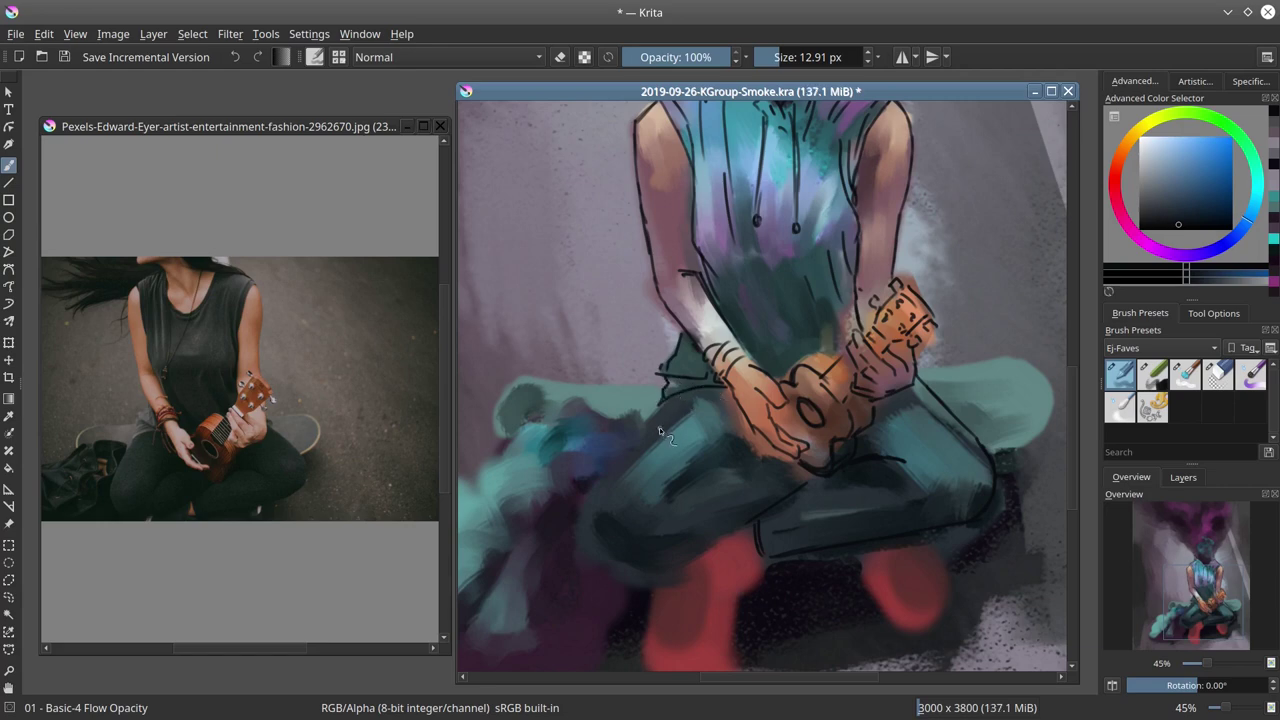
{"action": "mouse_move", "coordinate": [659, 428]}
{"action": "left_mouse_down"}
{"action": "mouse_move", "coordinate": [589, 490]}
{"action": "mouse_move", "coordinate": [600, 560]}
{"action": "mouse_move", "coordinate": [632, 572]}
{"action": "mouse_move", "coordinate": [744, 528]}
{"action": "left_mouse_up"}
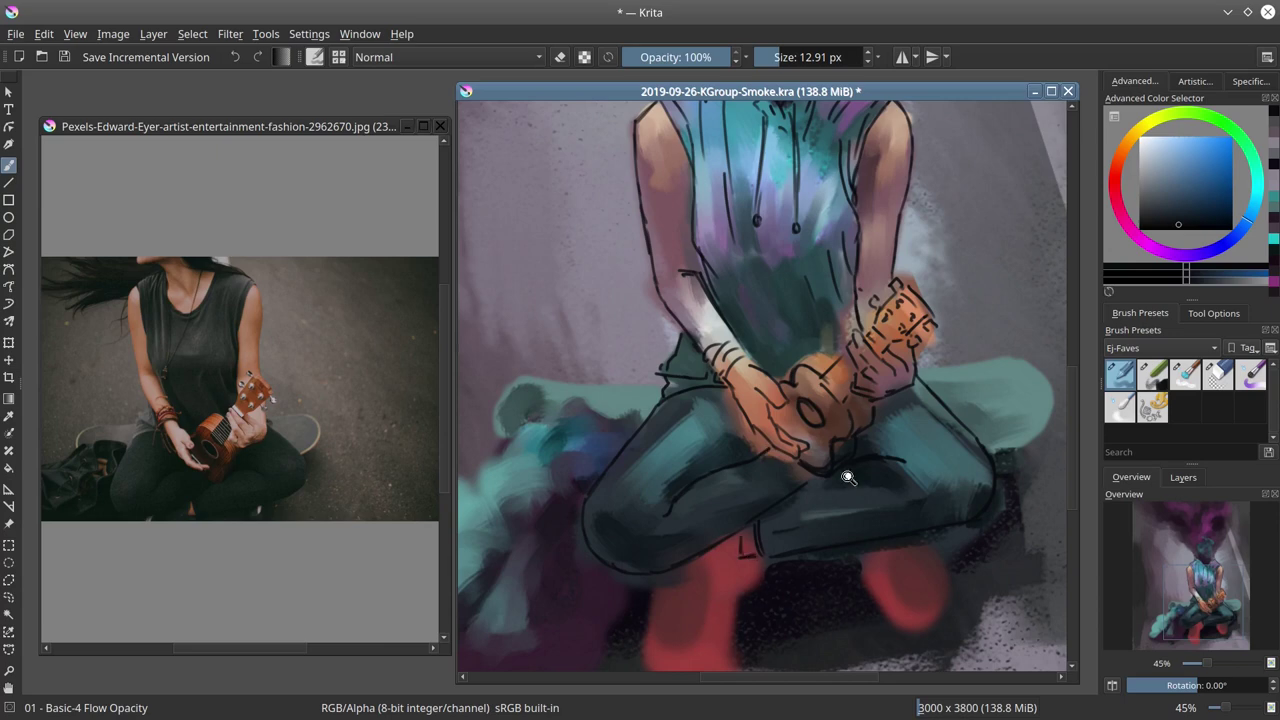
{"action": "left_click_drag", "start_coordinate": [847, 478], "coordinate": [855, 578]}
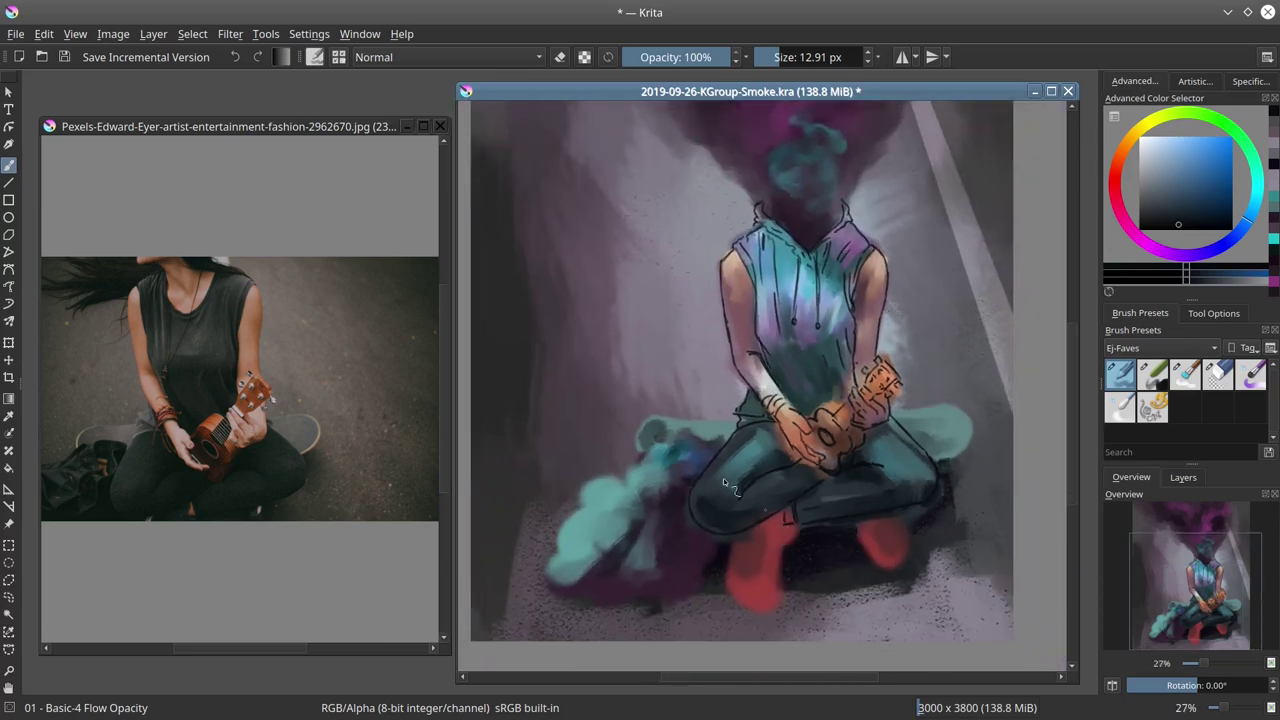
{"action": "left_click", "coordinate": [66, 57]}
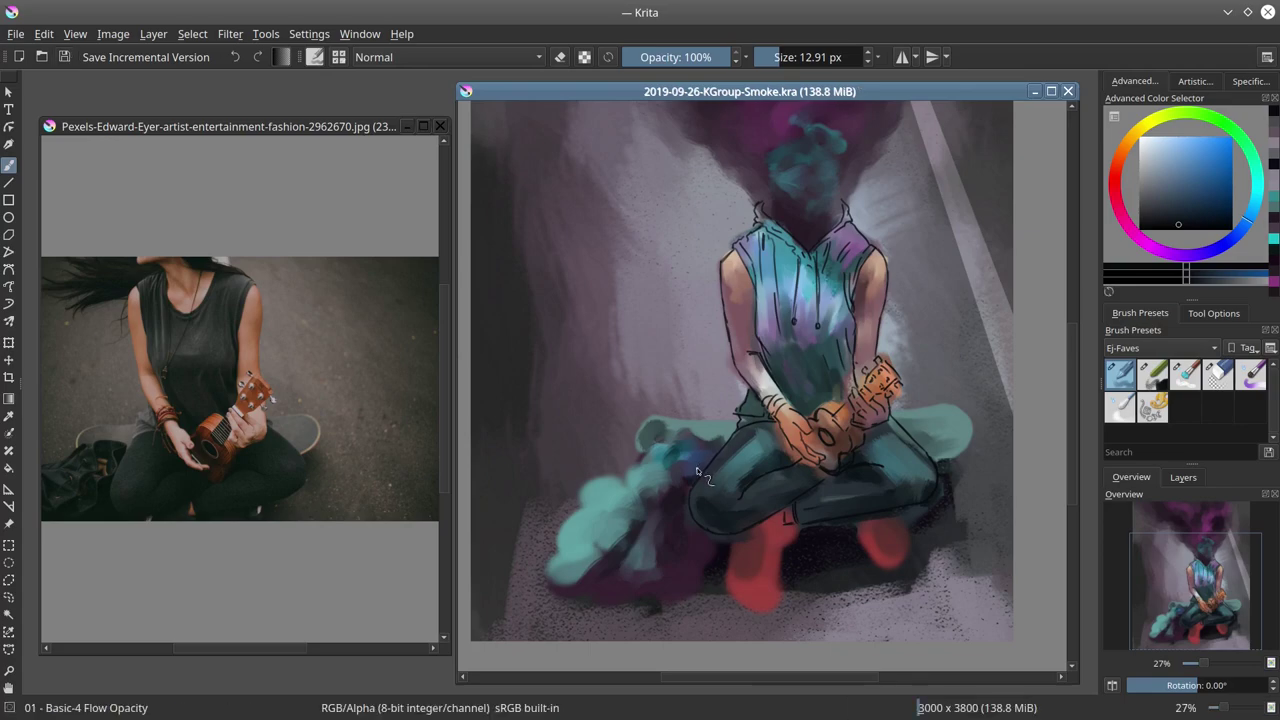
Outline the laced boot below the crossed legs and the trouser cuff above the second foot, undoing one misplaced stroke
{"action": "left_click_drag", "start_coordinate": [850, 566], "coordinate": [865, 460]}
{"action": "mouse_move", "coordinate": [937, 571]}
{"action": "left_mouse_down"}
{"action": "mouse_move", "coordinate": [886, 566]}
{"action": "mouse_move", "coordinate": [920, 553]}
{"action": "left_mouse_up"}
{"action": "mouse_move", "coordinate": [885, 490]}
{"action": "left_mouse_down"}
{"action": "mouse_move", "coordinate": [921, 515]}
{"action": "mouse_move", "coordinate": [870, 395]}
{"action": "mouse_move", "coordinate": [916, 510]}
{"action": "mouse_move", "coordinate": [877, 492]}
{"action": "mouse_move", "coordinate": [936, 517]}
{"action": "left_mouse_up"}
{"action": "key", "text": "ctrl+z"}
{"action": "left_click_drag", "start_coordinate": [941, 484], "coordinate": [939, 511]}
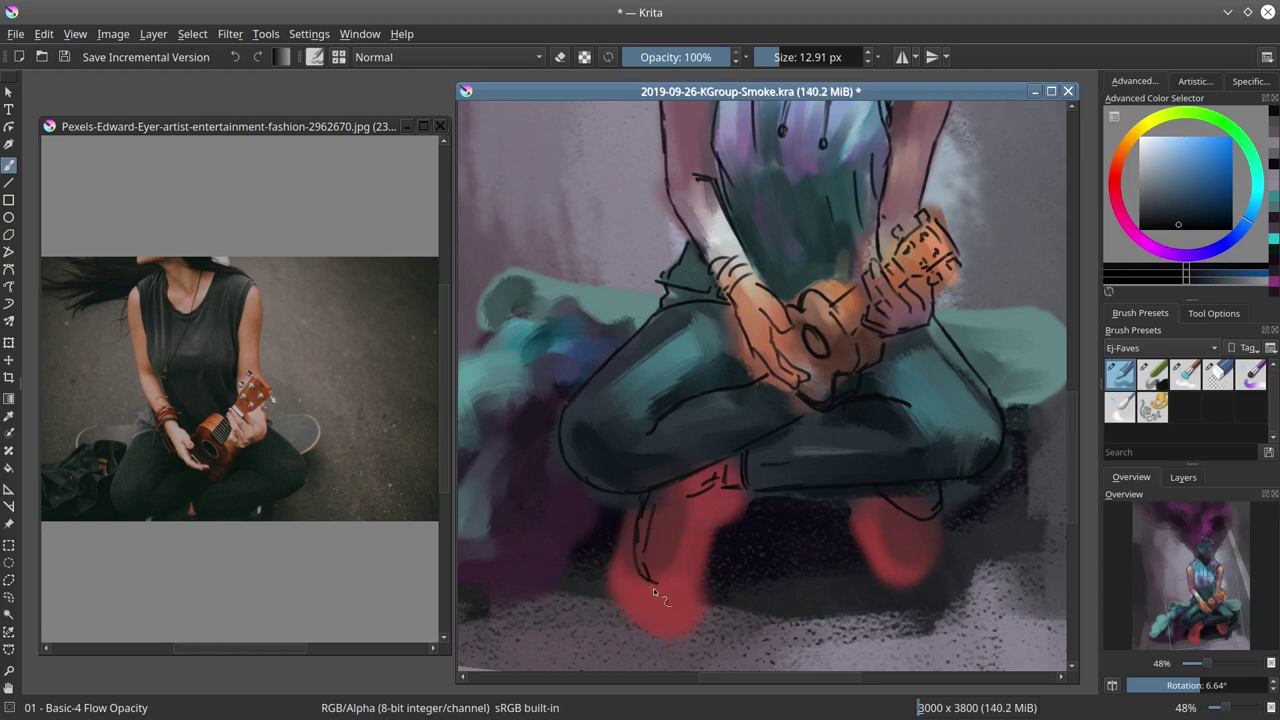
{"action": "left_click_drag", "start_coordinate": [757, 606], "coordinate": [937, 418]}
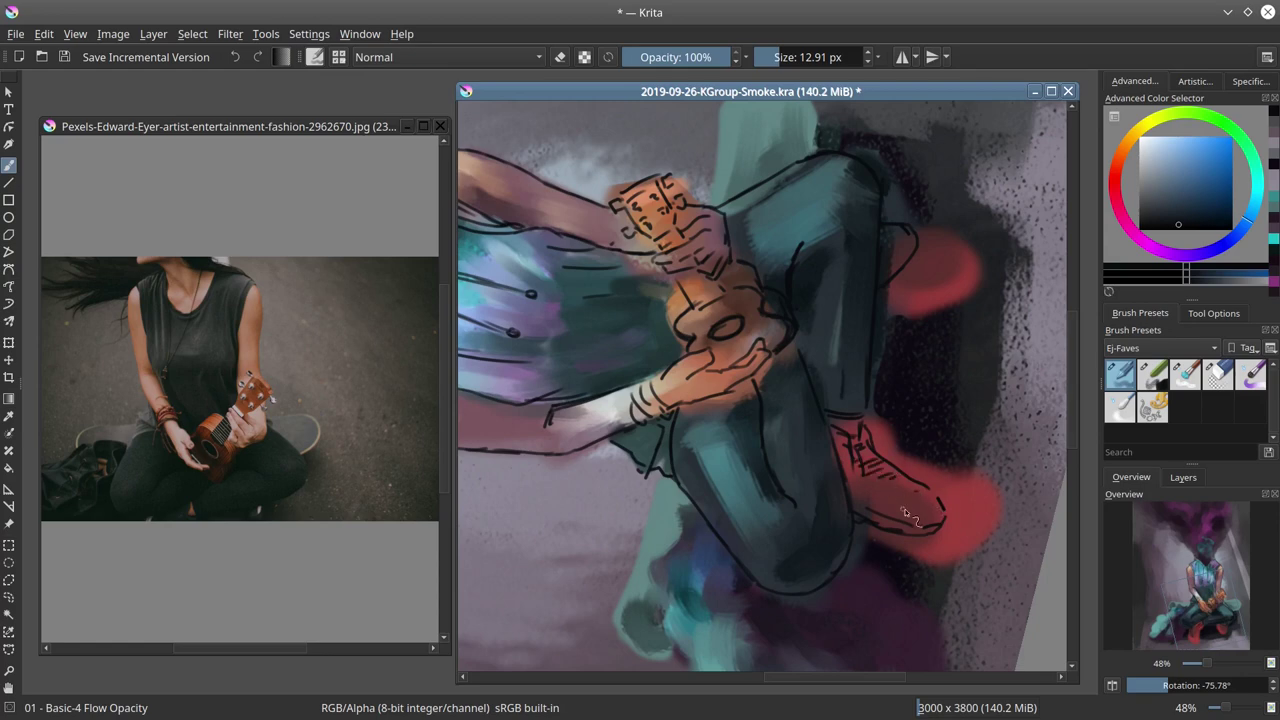
{"action": "key", "text": "5"}
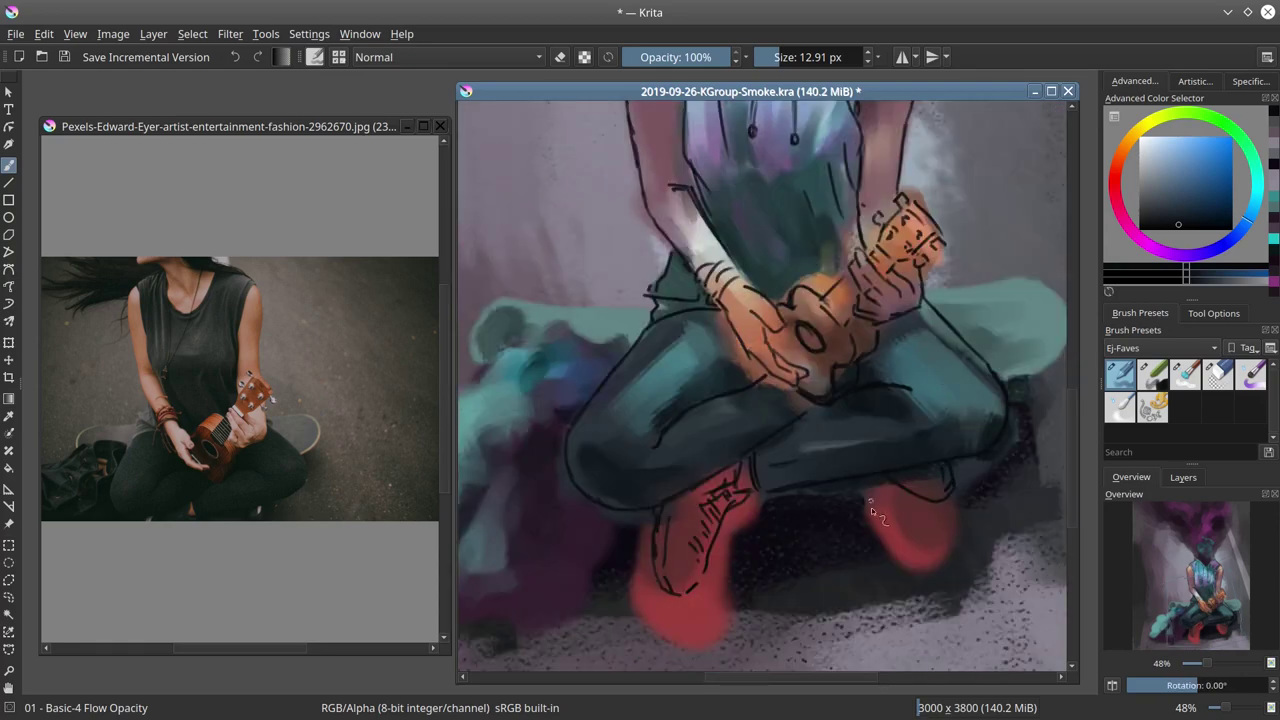
{"action": "scroll", "coordinate": [857, 548], "scroll_direction": "down", "scroll_amount": 3}
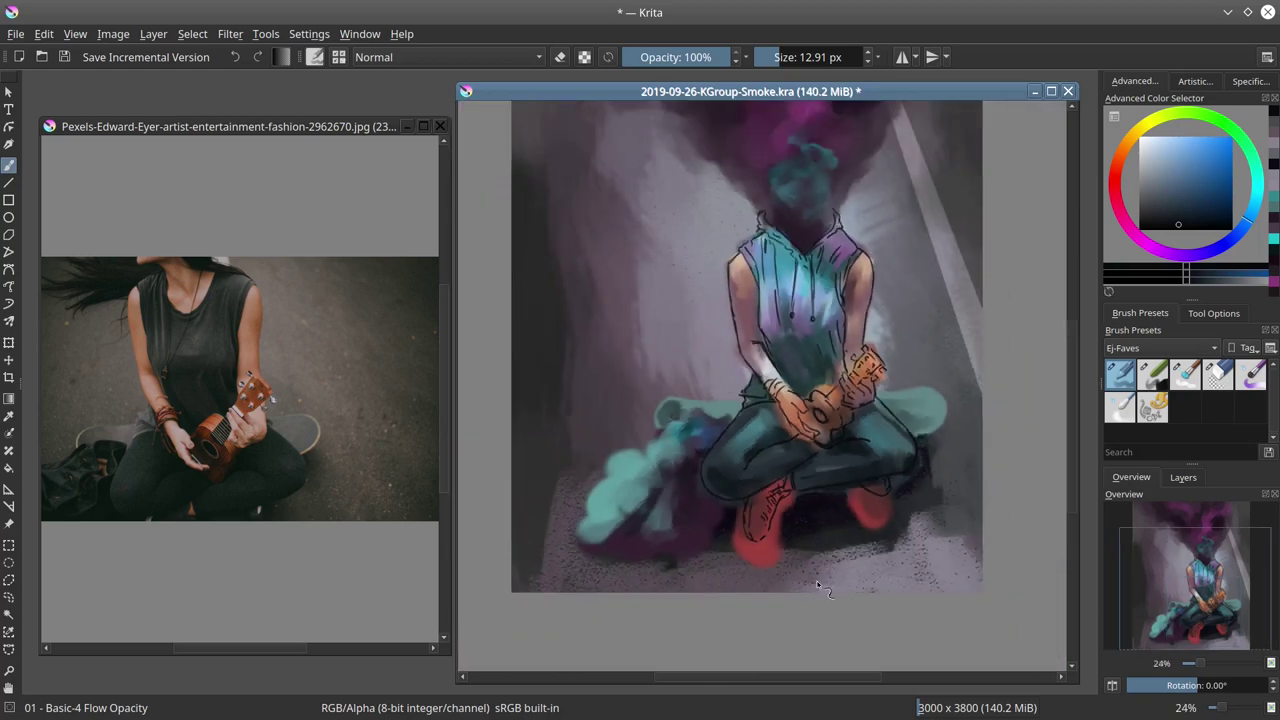
Outline the teal bag beside the figure with its folds, and the skateboard's ends behind the legs
{"action": "scroll", "coordinate": [720, 451], "scroll_direction": "up", "scroll_amount": 1}
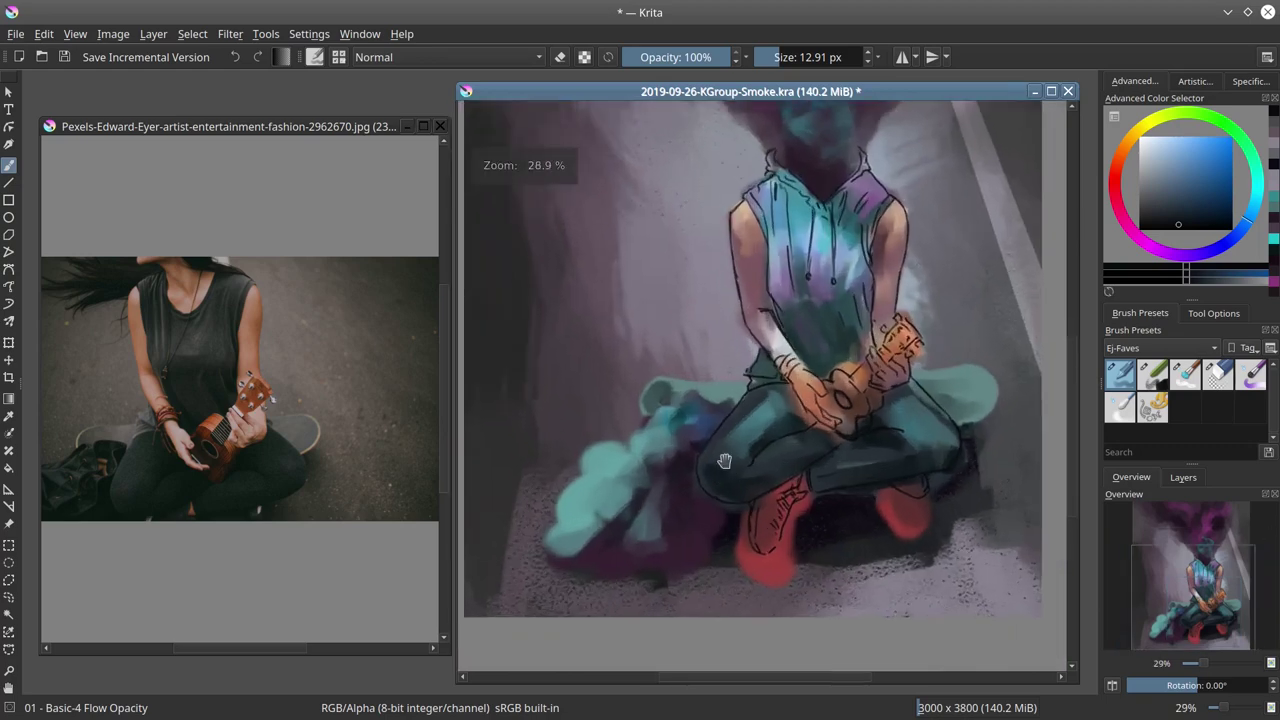
{"action": "left_click_drag", "start_coordinate": [795, 390], "coordinate": [772, 425]}
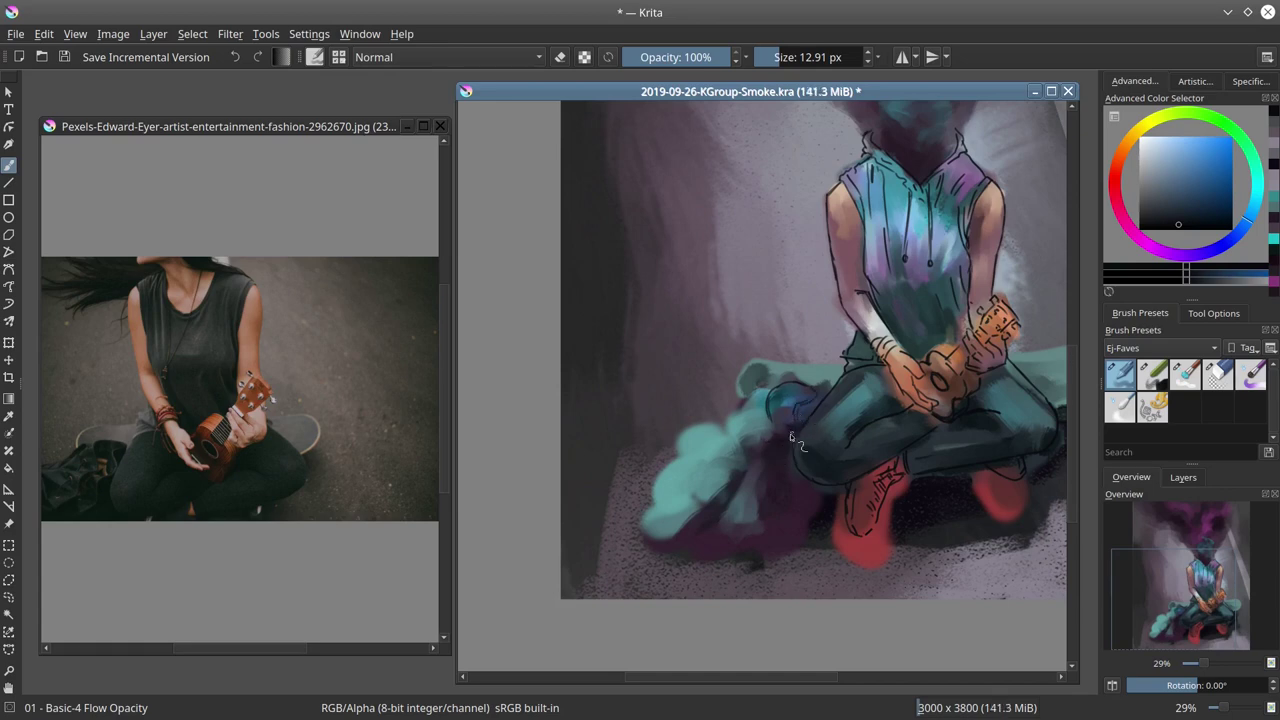
{"action": "left_click_drag", "start_coordinate": [757, 483], "coordinate": [743, 486]}
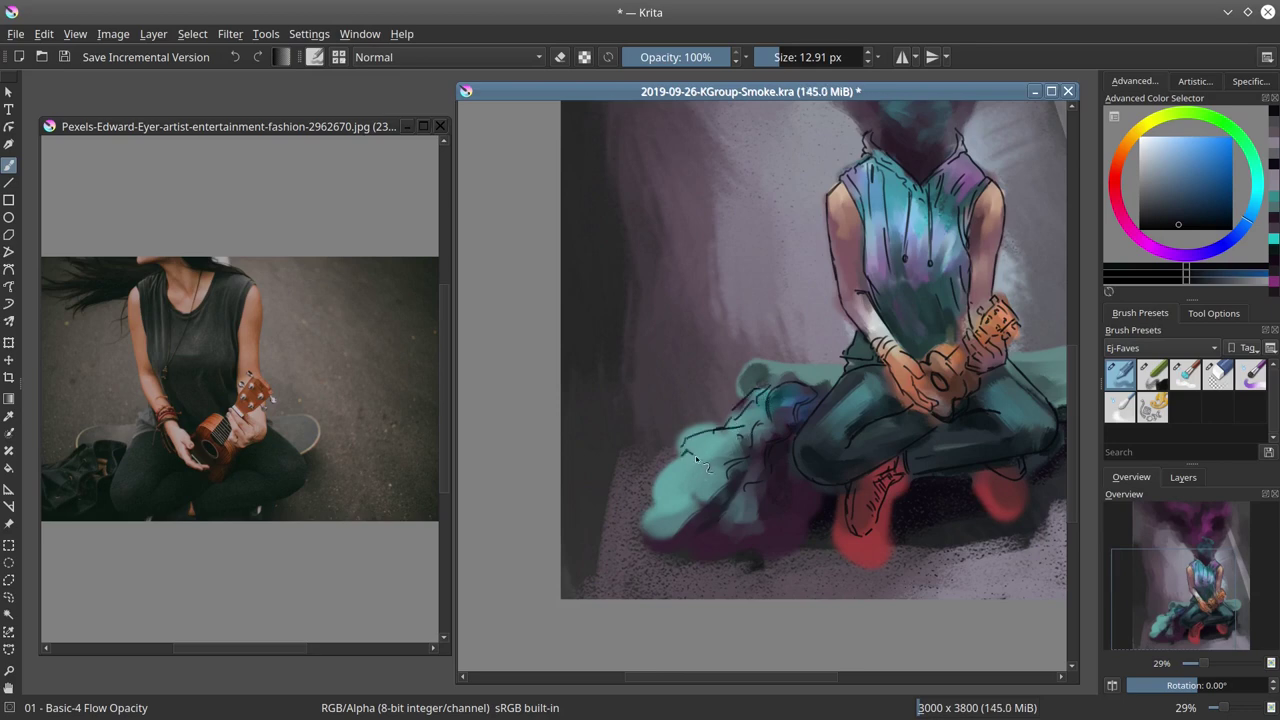
{"action": "mouse_move", "coordinate": [769, 362]}
{"action": "left_mouse_down"}
{"action": "mouse_move", "coordinate": [746, 398]}
{"action": "mouse_move", "coordinate": [756, 342]}
{"action": "left_mouse_up"}
{"action": "left_click_drag", "start_coordinate": [1045, 351], "coordinate": [834, 373]}
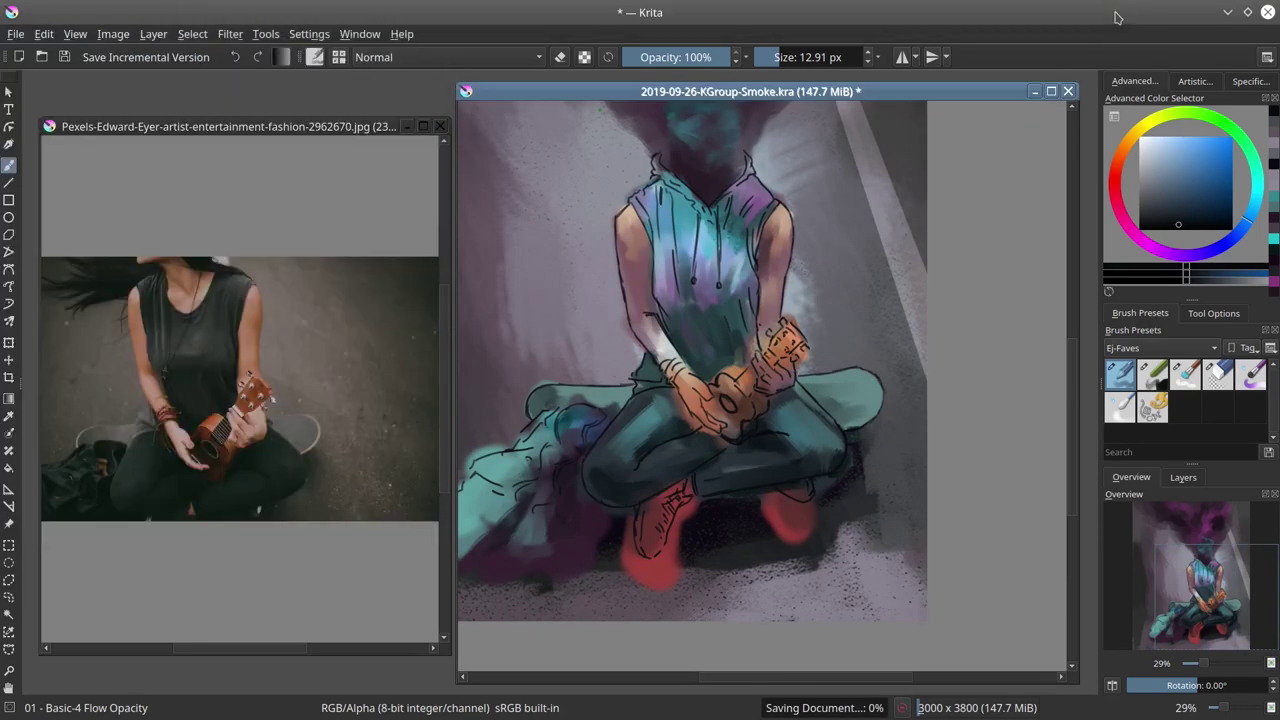
Duplicate the line-art layer, Layer 4, and hide the copy
{"action": "left_click", "coordinate": [1185, 478]}
{"action": "right_click", "coordinate": [1180, 549]}
{"action": "left_click", "coordinate": [1083, 266]}
{"action": "left_click", "coordinate": [1111, 549]}
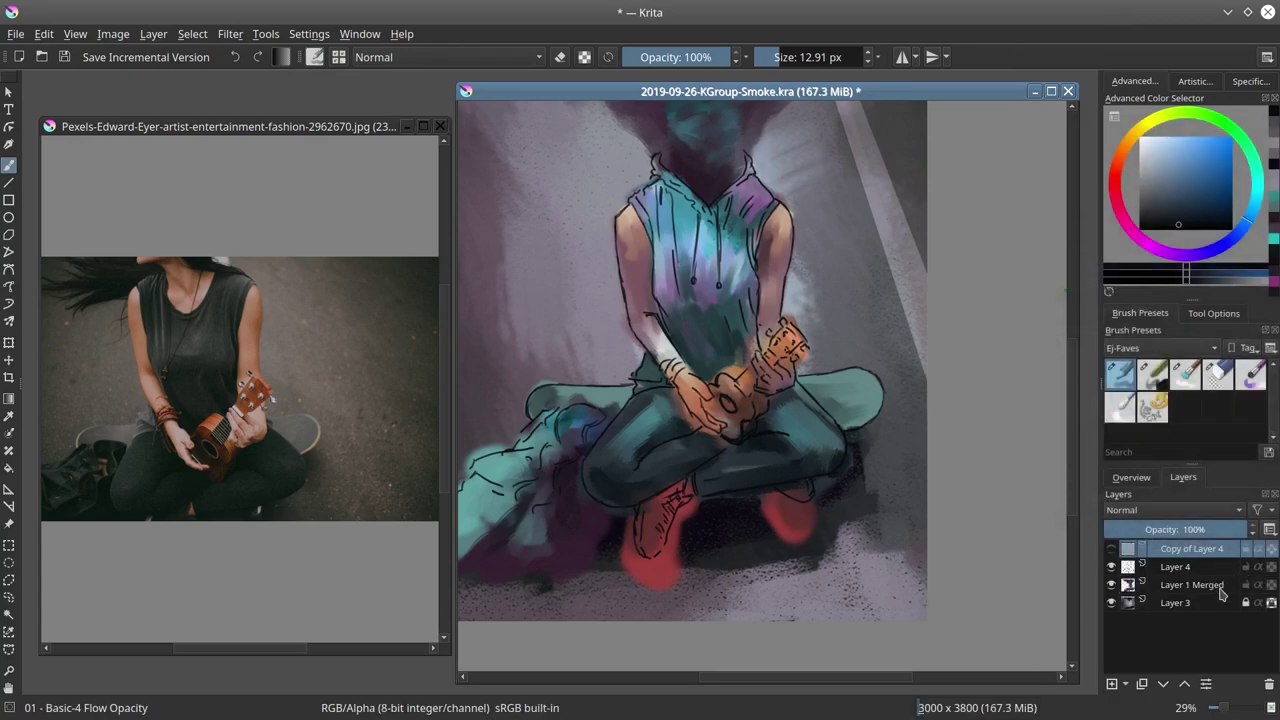
On Layer 1 Merged, cover the red spilling around both boots with sampled dark purple, using the 02 - Chalk Details brush
{"action": "left_click", "coordinate": [1190, 585]}
{"action": "left_click", "coordinate": [1152, 373]}
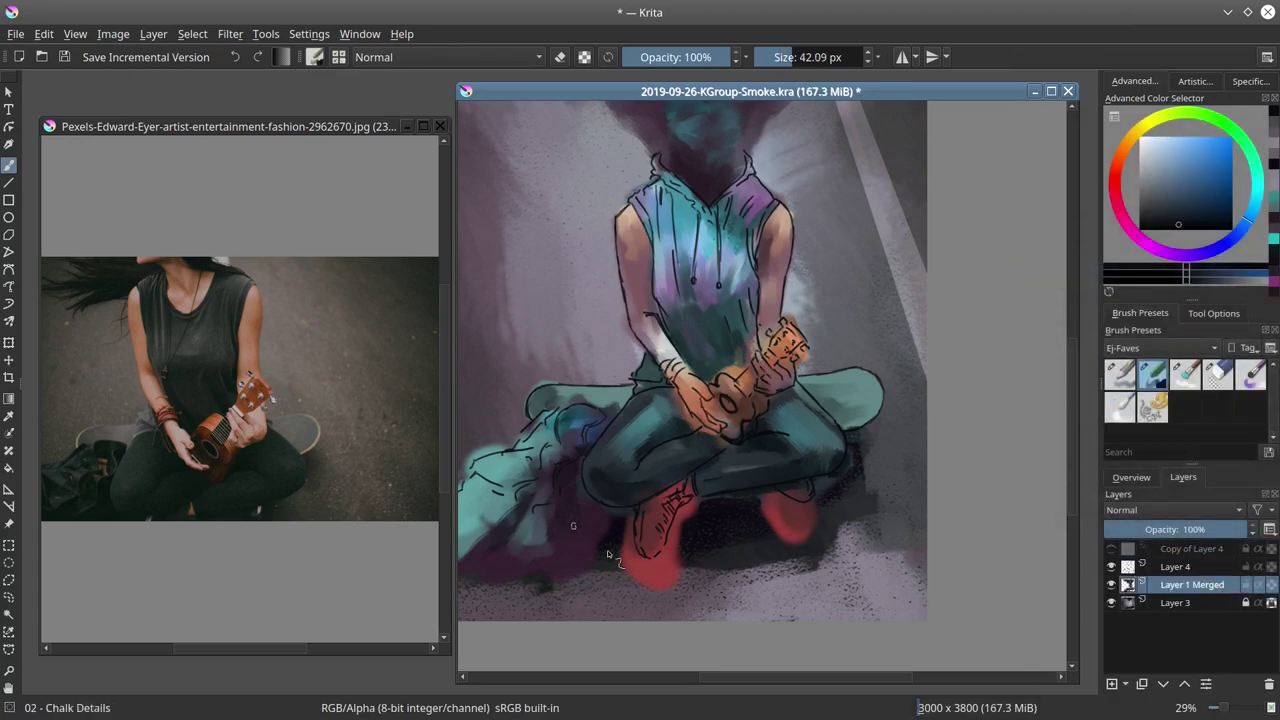
{"action": "left_click", "coordinate": [1193, 255]}
{"action": "left_click", "coordinate": [712, 510], "text": "ctrl"}
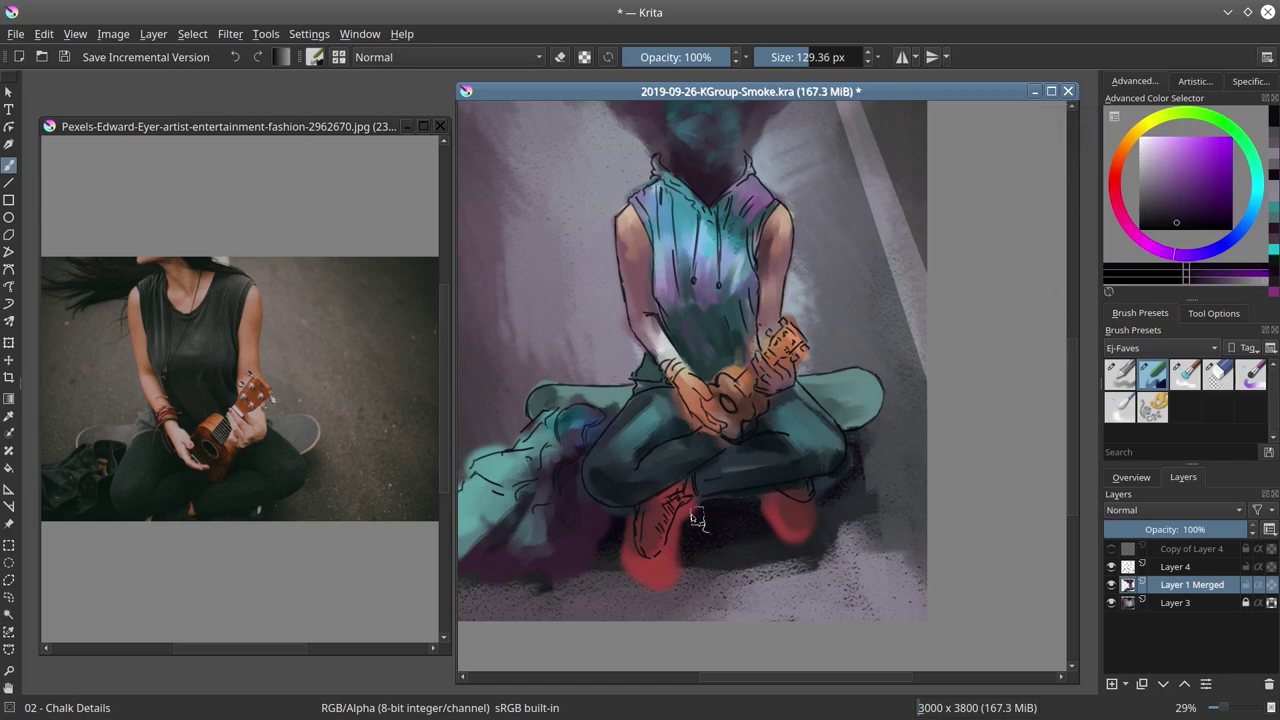
{"action": "left_click_drag", "start_coordinate": [697, 514], "coordinate": [650, 562]}
{"action": "left_click_drag", "start_coordinate": [628, 526], "coordinate": [636, 552]}
{"action": "left_click_drag", "start_coordinate": [768, 495], "coordinate": [803, 508]}
{"action": "left_click_drag", "start_coordinate": [772, 518], "coordinate": [824, 530]}
Darken the shadow beside the knee and under the skateboard's end with sampled dark tones
{"action": "left_click", "coordinate": [826, 534], "text": "ctrl"}
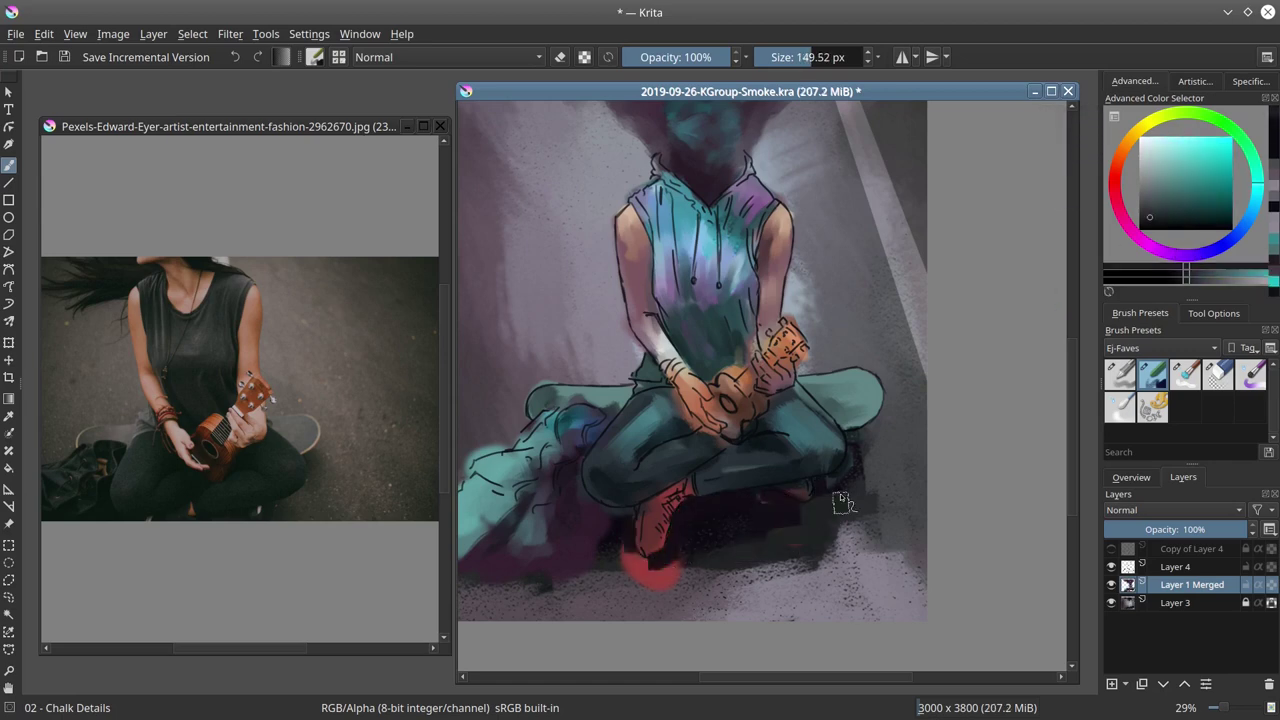
{"action": "left_click", "coordinate": [806, 490], "text": "ctrl"}
{"action": "left_click", "coordinate": [850, 482], "text": "ctrl"}
{"action": "left_click_drag", "start_coordinate": [852, 480], "coordinate": [858, 450]}
{"action": "left_click", "coordinate": [856, 463], "text": "ctrl"}
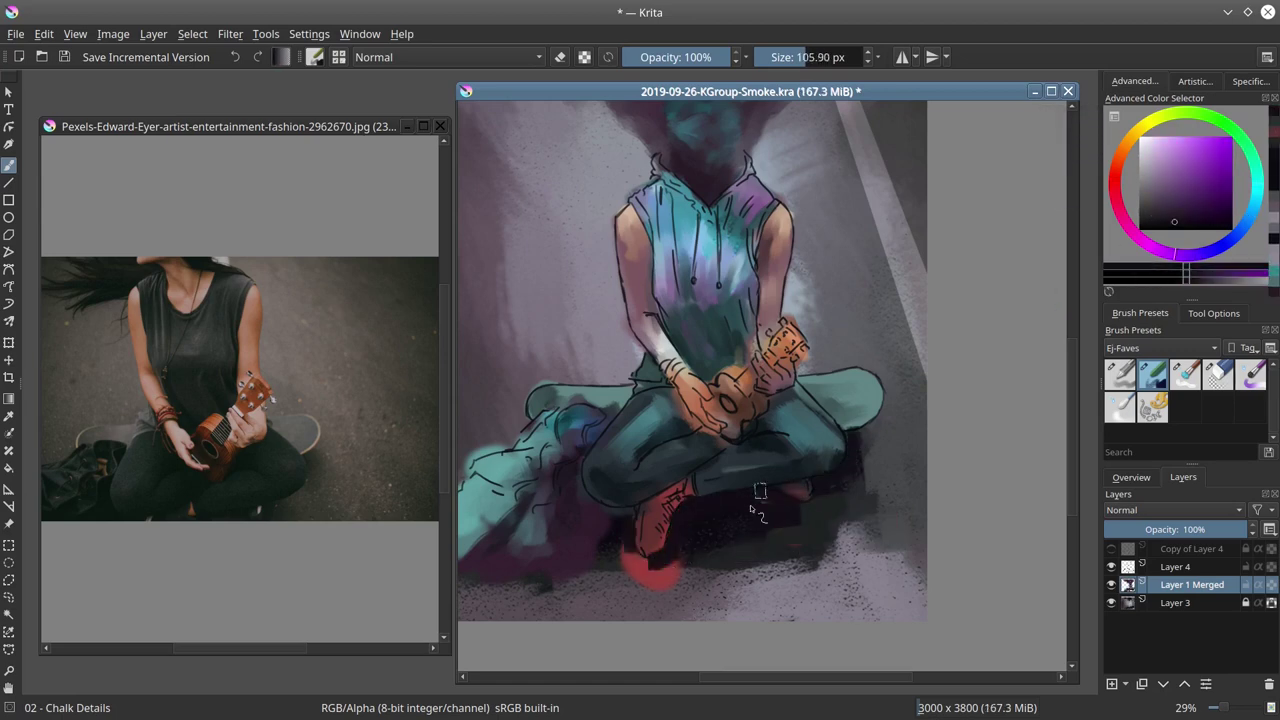
Paint sampled ground colour over the red beyond the boot's toe, and extend the dark shadow beneath the legs towards the bag
{"action": "left_click", "coordinate": [683, 600], "text": "ctrl"}
{"action": "mouse_move", "coordinate": [690, 590]}
{"action": "left_mouse_down"}
{"action": "mouse_move", "coordinate": [760, 540]}
{"action": "mouse_move", "coordinate": [745, 525]}
{"action": "left_mouse_up"}
{"action": "mouse_move", "coordinate": [764, 520]}
{"action": "left_mouse_down"}
{"action": "mouse_move", "coordinate": [718, 518]}
{"action": "mouse_move", "coordinate": [668, 477]}
{"action": "mouse_move", "coordinate": [598, 504]}
{"action": "left_mouse_up"}
{"action": "left_click", "coordinate": [712, 503], "text": "ctrl"}
{"action": "left_click", "coordinate": [706, 498], "text": "ctrl"}
{"action": "left_click", "coordinate": [862, 512], "text": "ctrl"}
{"action": "left_click", "coordinate": [674, 486], "text": "ctrl"}
Paint the backdrop around the bag's upper edge, and add dark purple shadow strokes to the bag's side near the knee
{"action": "left_click", "coordinate": [600, 392], "text": "ctrl"}
{"action": "mouse_move", "coordinate": [622, 412]}
{"action": "left_mouse_down"}
{"action": "mouse_move", "coordinate": [591, 394]}
{"action": "mouse_move", "coordinate": [570, 472]}
{"action": "left_mouse_up"}
{"action": "left_click", "coordinate": [582, 408], "text": "ctrl"}
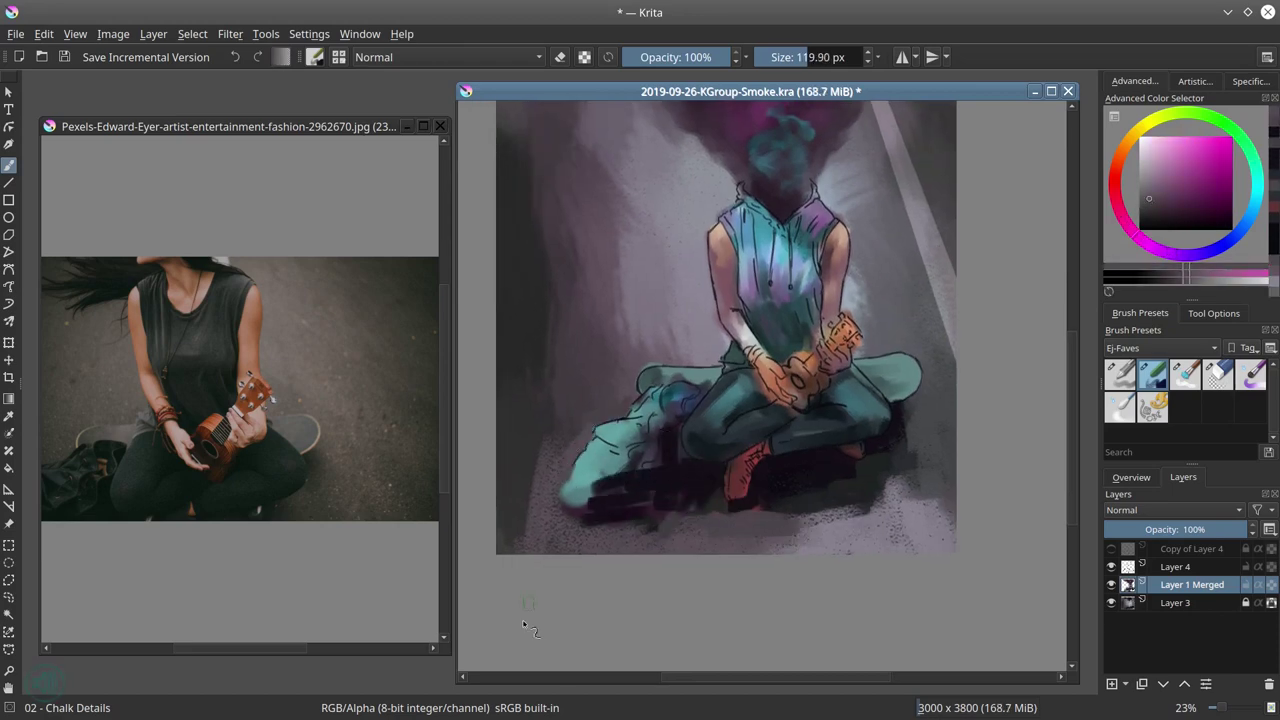
{"action": "left_click", "coordinate": [690, 468], "text": "ctrl"}
{"action": "left_click_drag", "start_coordinate": [655, 426], "coordinate": [634, 464]}
{"action": "left_click_drag", "start_coordinate": [671, 424], "coordinate": [665, 424]}
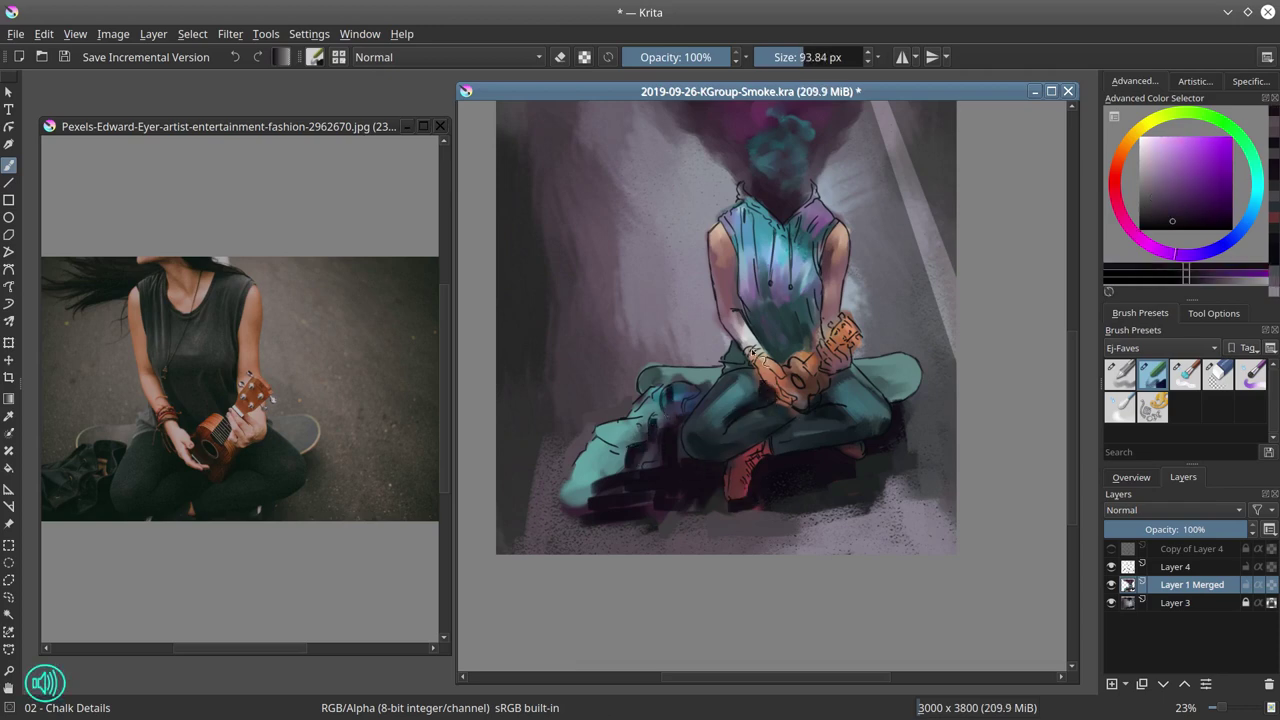
Add dark purple shadows around the ukulele and strumming hand, in the shirt's lower folds, and under the collar
{"action": "mouse_move", "coordinate": [796, 377]}
{"action": "left_mouse_down"}
{"action": "mouse_move", "coordinate": [816, 400]}
{"action": "mouse_move", "coordinate": [732, 452]}
{"action": "left_mouse_up"}
{"action": "left_click_drag", "start_coordinate": [822, 394], "coordinate": [825, 403]}
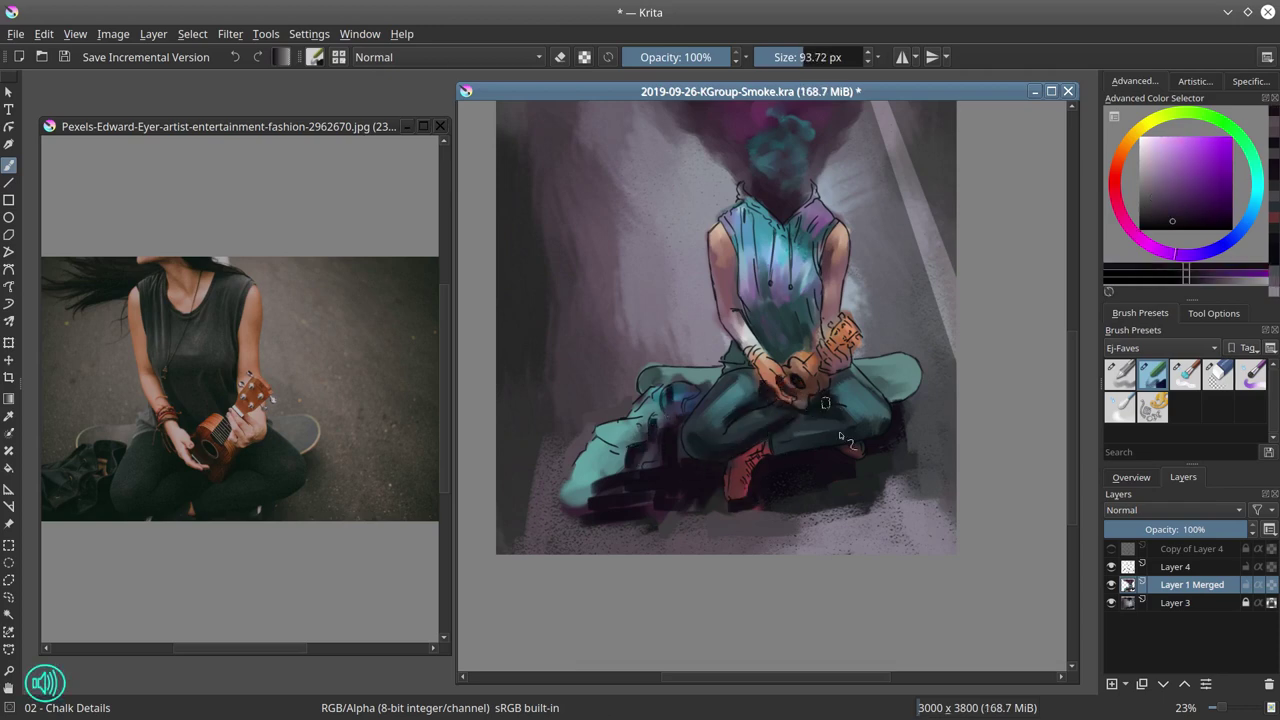
{"action": "key", "text": "bracketleft"}
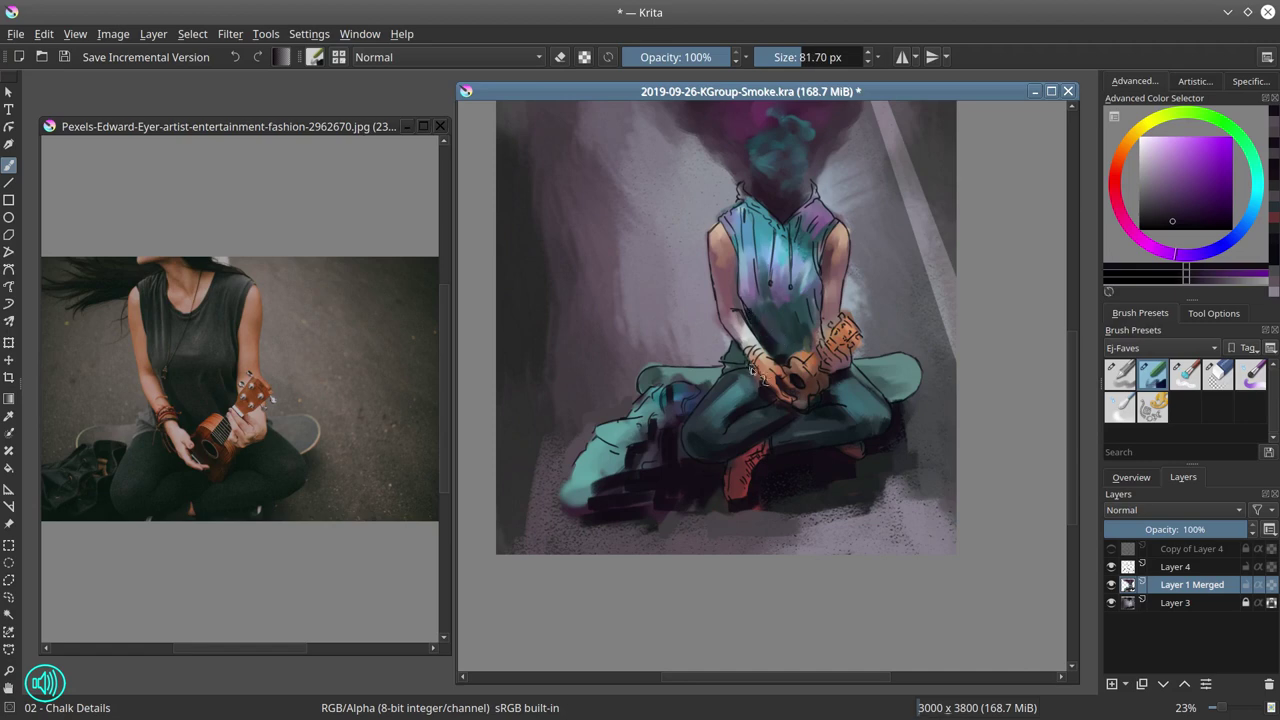
{"action": "left_click_drag", "start_coordinate": [752, 368], "coordinate": [738, 350]}
{"action": "left_click_drag", "start_coordinate": [798, 322], "coordinate": [812, 300]}
{"action": "left_click_drag", "start_coordinate": [742, 196], "coordinate": [764, 218]}
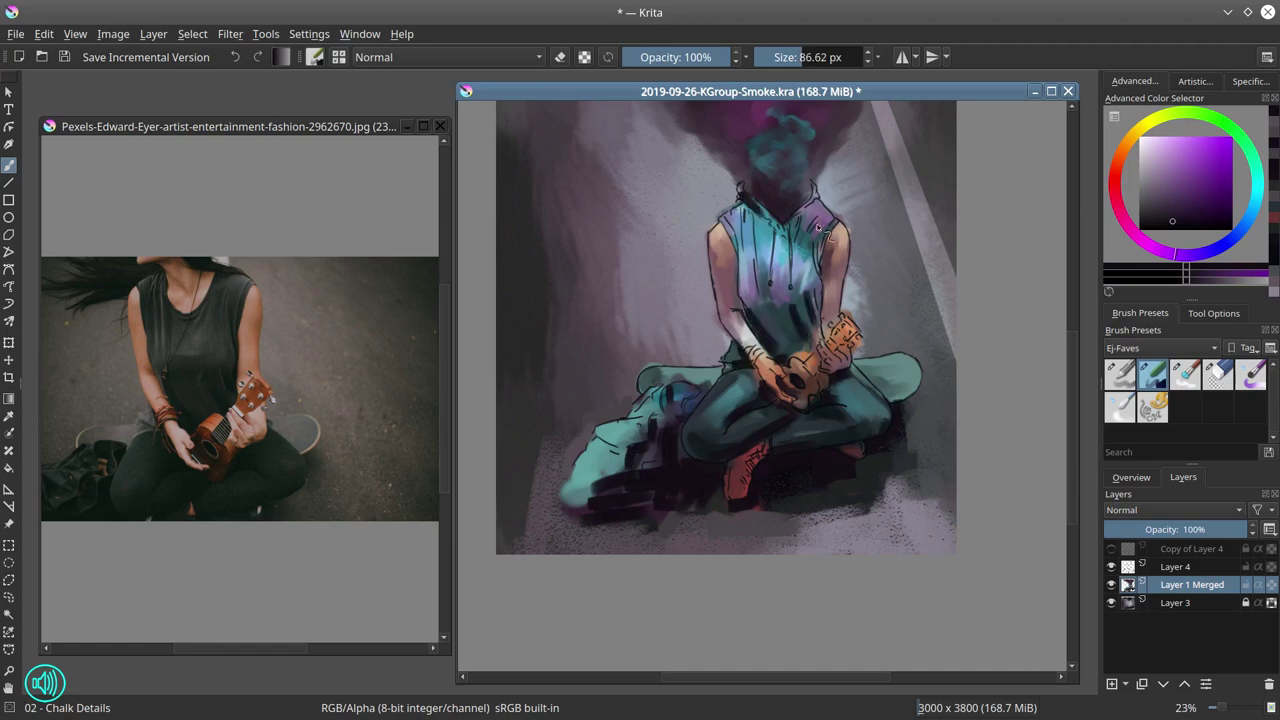
Retouch the wall above the bag and beside the shoulder and headstock with sampled background greys
{"action": "left_click", "coordinate": [647, 366], "text": "ctrl"}
{"action": "left_click", "coordinate": [660, 356], "text": "ctrl"}
{"action": "left_click", "coordinate": [857, 229], "text": "ctrl"}
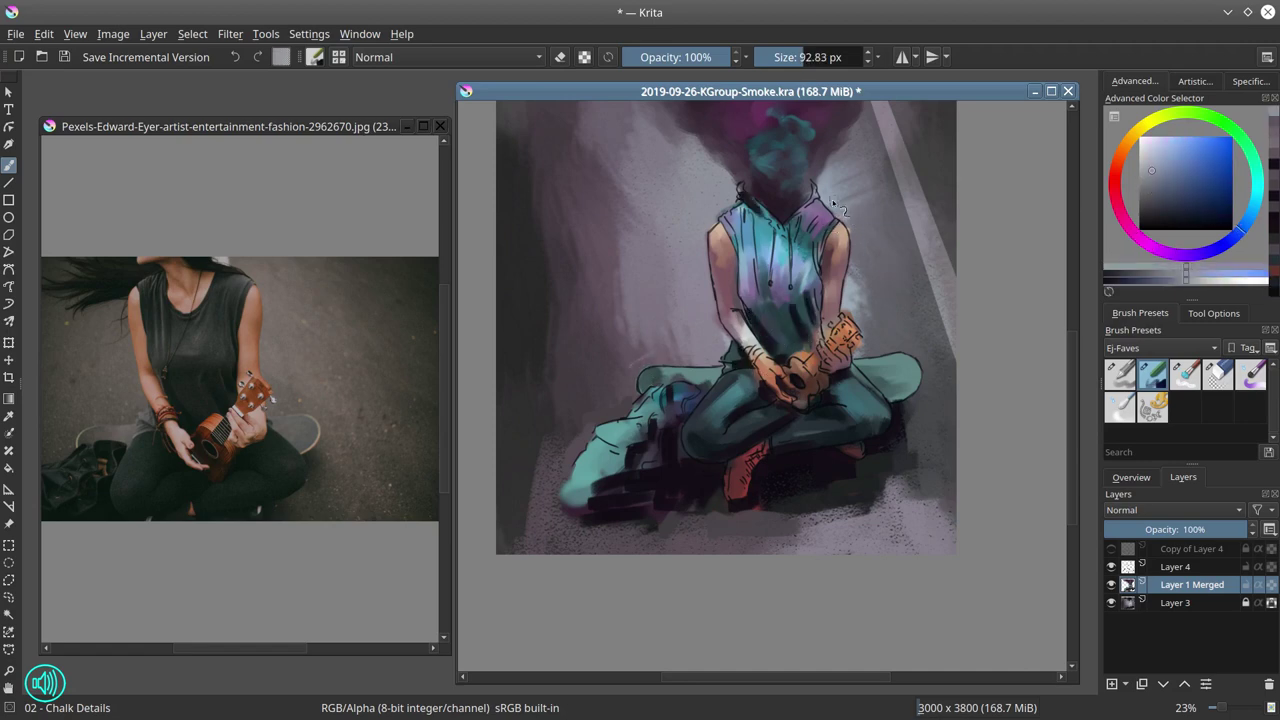
{"action": "left_click", "coordinate": [897, 345], "text": "ctrl"}
{"action": "left_click_drag", "start_coordinate": [893, 342], "coordinate": [872, 312]}
{"action": "left_click", "coordinate": [868, 250], "text": "ctrl"}
{"action": "mouse_move", "coordinate": [868, 250]}
{"action": "left_mouse_down"}
{"action": "mouse_move", "coordinate": [862, 195]}
{"action": "mouse_move", "coordinate": [875, 170]}
{"action": "left_mouse_up"}
{"action": "left_click", "coordinate": [885, 220], "text": "ctrl"}
{"action": "left_click", "coordinate": [890, 284], "text": "ctrl"}
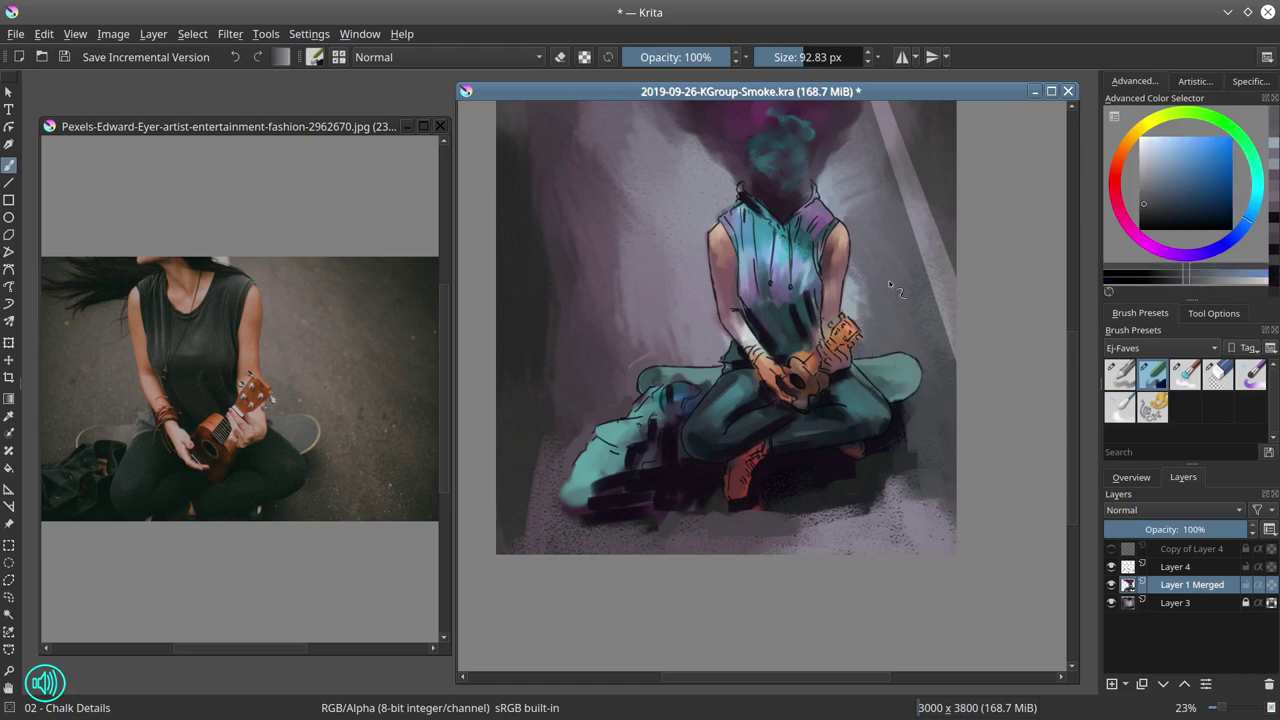
Repaint the ground below the boot with sampled ground tones
{"action": "left_click", "coordinate": [754, 507], "text": "ctrl"}
{"action": "left_click_drag", "start_coordinate": [754, 507], "coordinate": [785, 530]}
{"action": "left_click", "coordinate": [800, 546], "text": "ctrl"}
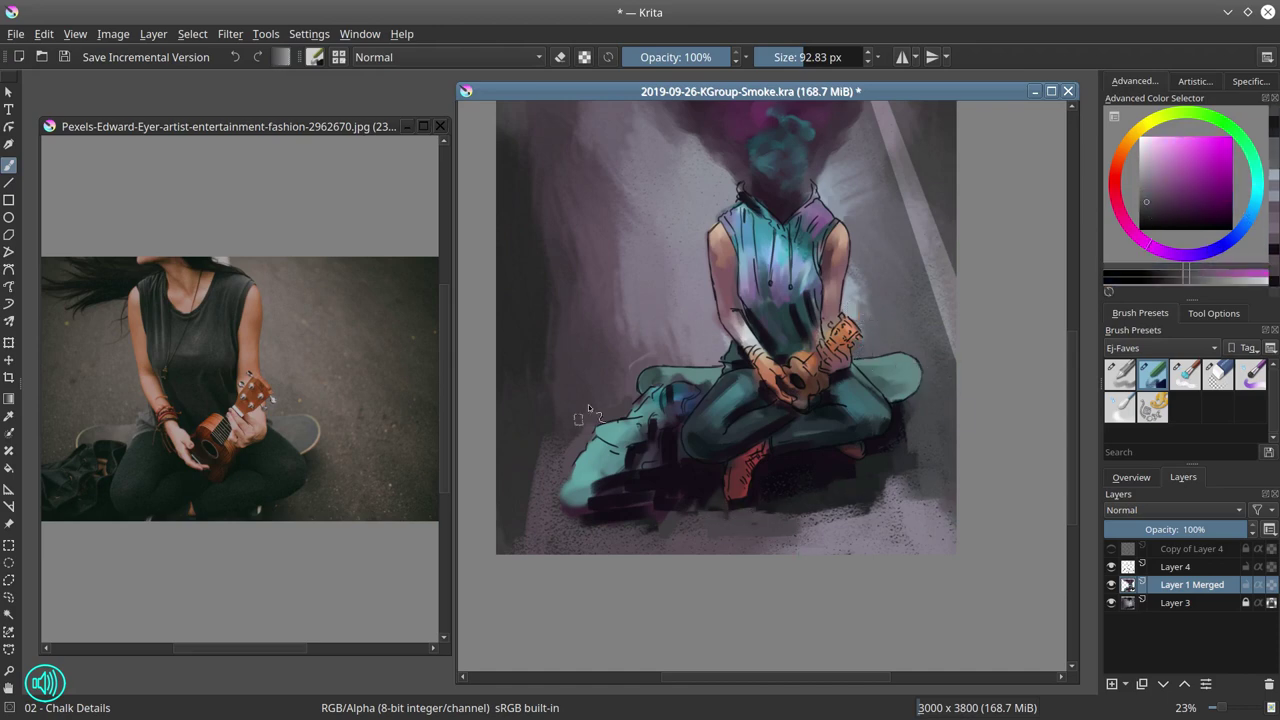
Paint the hood's edges around the neck with sampled teal
{"action": "left_click", "coordinate": [781, 208], "text": "ctrl"}
{"action": "left_click_drag", "start_coordinate": [781, 208], "coordinate": [781, 226]}
{"action": "mouse_move", "coordinate": [741, 188]}
{"action": "left_mouse_down"}
{"action": "mouse_move", "coordinate": [742, 199]}
{"action": "mouse_move", "coordinate": [768, 189]}
{"action": "left_mouse_up"}
{"action": "left_click_drag", "start_coordinate": [815, 182], "coordinate": [793, 236]}
Paint colour accents along the hood's rim, the shoulder edge and the shirt's side with tones sampled from the painting
{"action": "left_click", "coordinate": [832, 198], "text": "ctrl"}
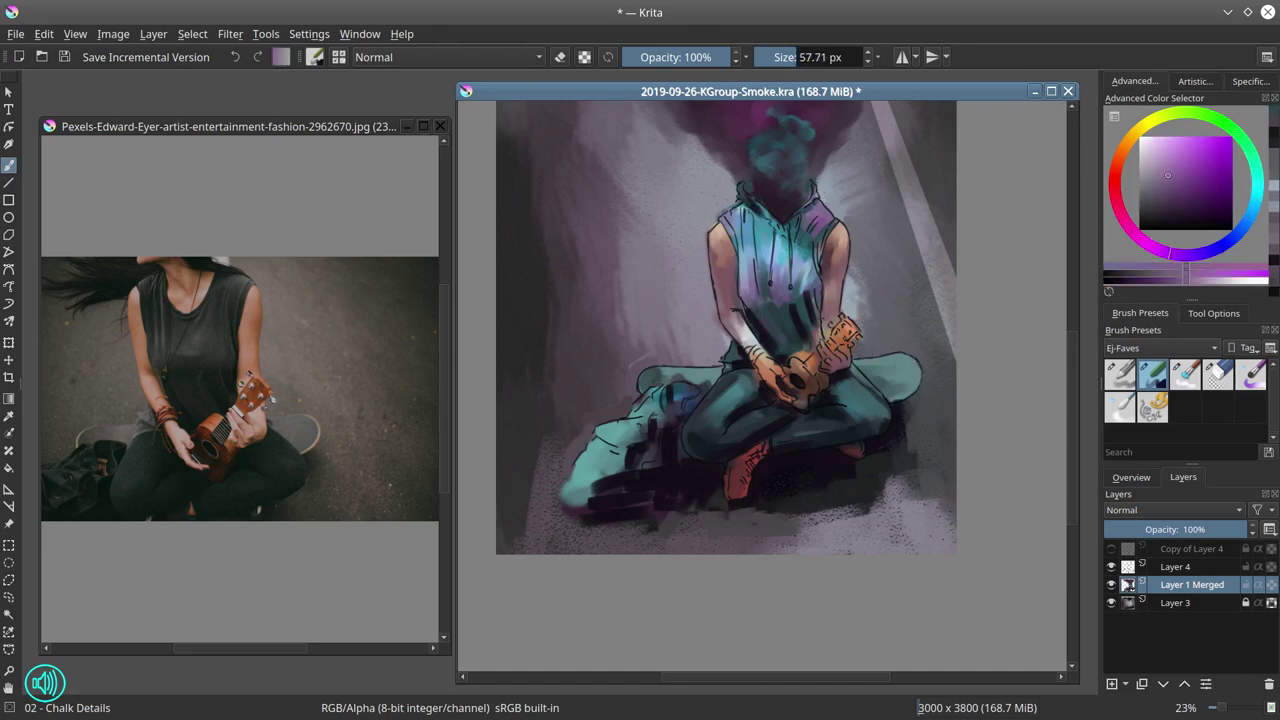
{"action": "left_click_drag", "start_coordinate": [824, 286], "coordinate": [818, 312]}
{"action": "left_click", "coordinate": [768, 247], "text": "ctrl"}
{"action": "left_click_drag", "start_coordinate": [738, 220], "coordinate": [728, 236]}
{"action": "left_click_drag", "start_coordinate": [748, 192], "coordinate": [756, 208]}
{"action": "mouse_move", "coordinate": [809, 207]}
{"action": "left_mouse_down"}
{"action": "mouse_move", "coordinate": [796, 221]}
{"action": "mouse_move", "coordinate": [812, 228]}
{"action": "mouse_move", "coordinate": [770, 278]}
{"action": "left_mouse_up"}
Paint colour streaks down the hoodie's chest with tones sampled from the shirt
{"action": "left_click", "coordinate": [778, 246], "text": "ctrl"}
{"action": "mouse_move", "coordinate": [777, 240]}
{"action": "left_mouse_down"}
{"action": "mouse_move", "coordinate": [776, 280]}
{"action": "mouse_move", "coordinate": [780, 270]}
{"action": "left_mouse_up"}
{"action": "left_click_drag", "start_coordinate": [756, 212], "coordinate": [760, 256]}
{"action": "left_click_drag", "start_coordinate": [743, 212], "coordinate": [746, 260]}
{"action": "mouse_move", "coordinate": [815, 215]}
{"action": "left_mouse_down"}
{"action": "mouse_move", "coordinate": [810, 238]}
{"action": "mouse_move", "coordinate": [771, 260]}
{"action": "mouse_move", "coordinate": [814, 292]}
{"action": "mouse_move", "coordinate": [808, 310]}
{"action": "mouse_move", "coordinate": [797, 300]}
{"action": "left_mouse_up"}
{"action": "left_click", "coordinate": [811, 280], "text": "ctrl"}
{"action": "left_click", "coordinate": [807, 282], "text": "ctrl"}
{"action": "left_click", "coordinate": [816, 259], "text": "ctrl"}
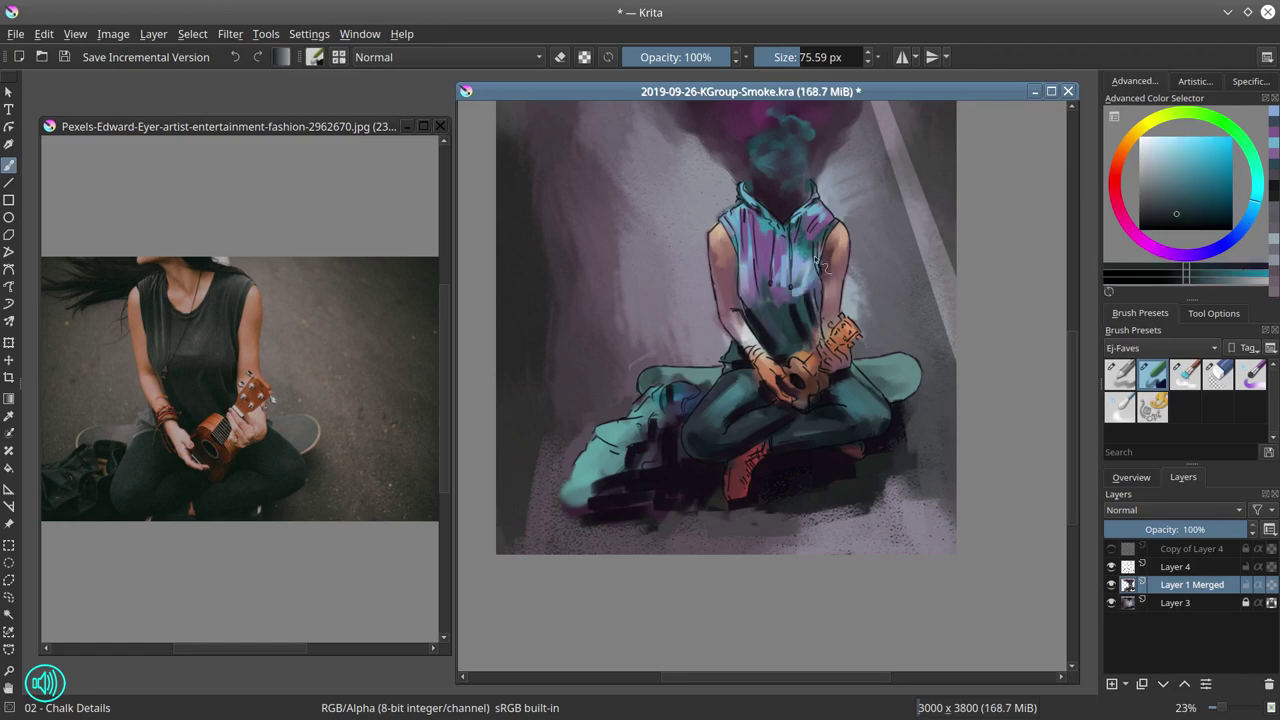
Clean the background beside both arms with sampled greys, and shade the arms with a smaller brush in sampled dark red
{"action": "left_click", "coordinate": [715, 302], "text": "ctrl"}
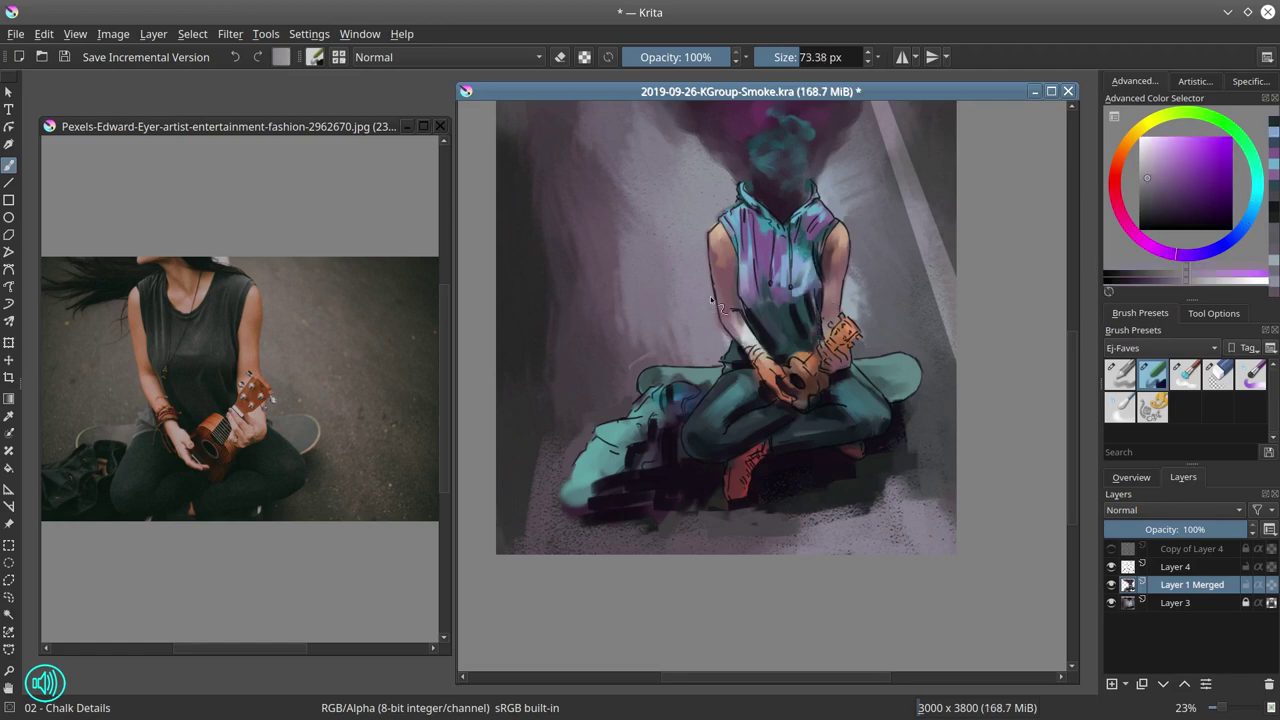
{"action": "left_click", "coordinate": [853, 241], "text": "ctrl"}
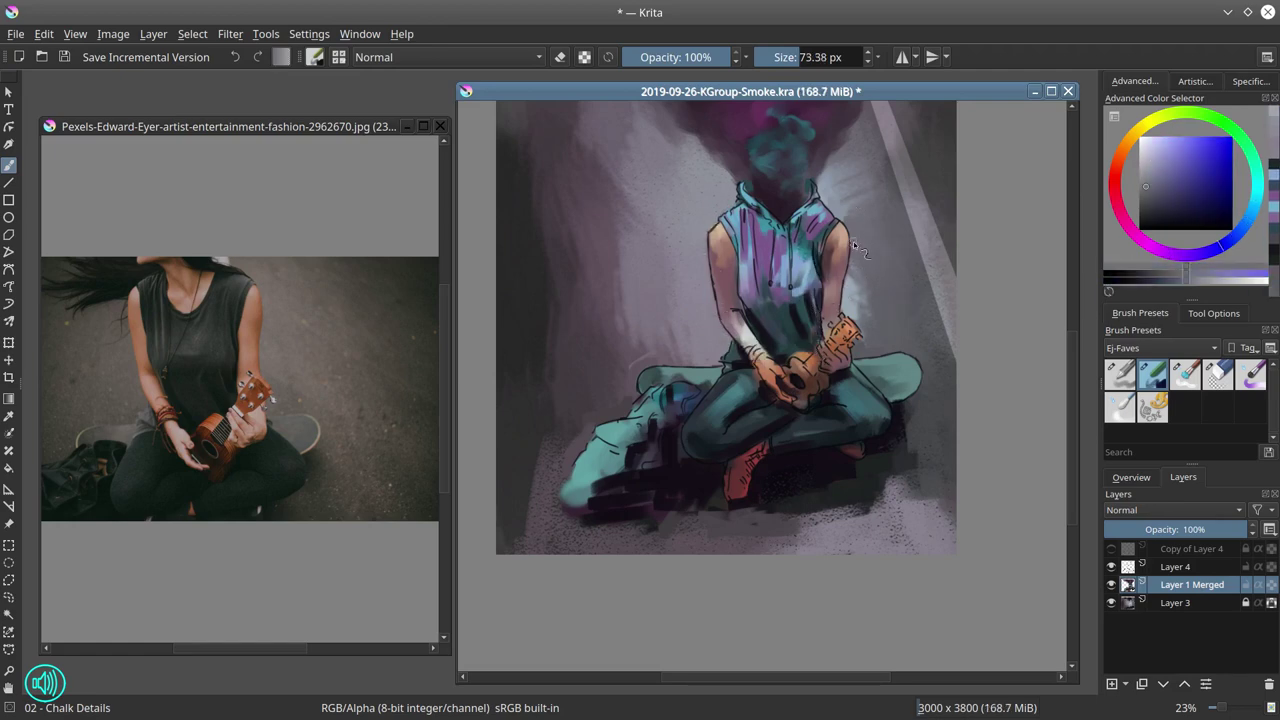
{"action": "left_click", "coordinate": [842, 262], "text": "ctrl"}
{"action": "key", "text": "bracketleft"}
{"action": "key", "text": "bracketleft"}
{"action": "key", "text": "bracketleft"}
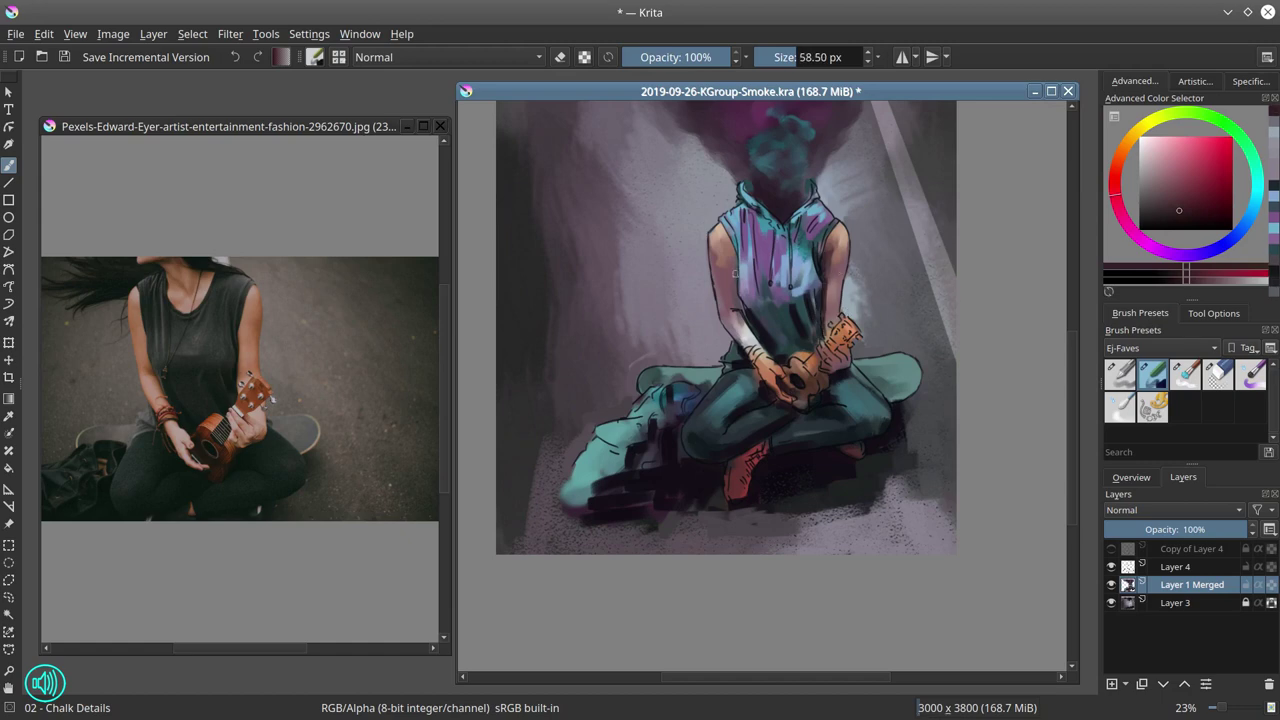
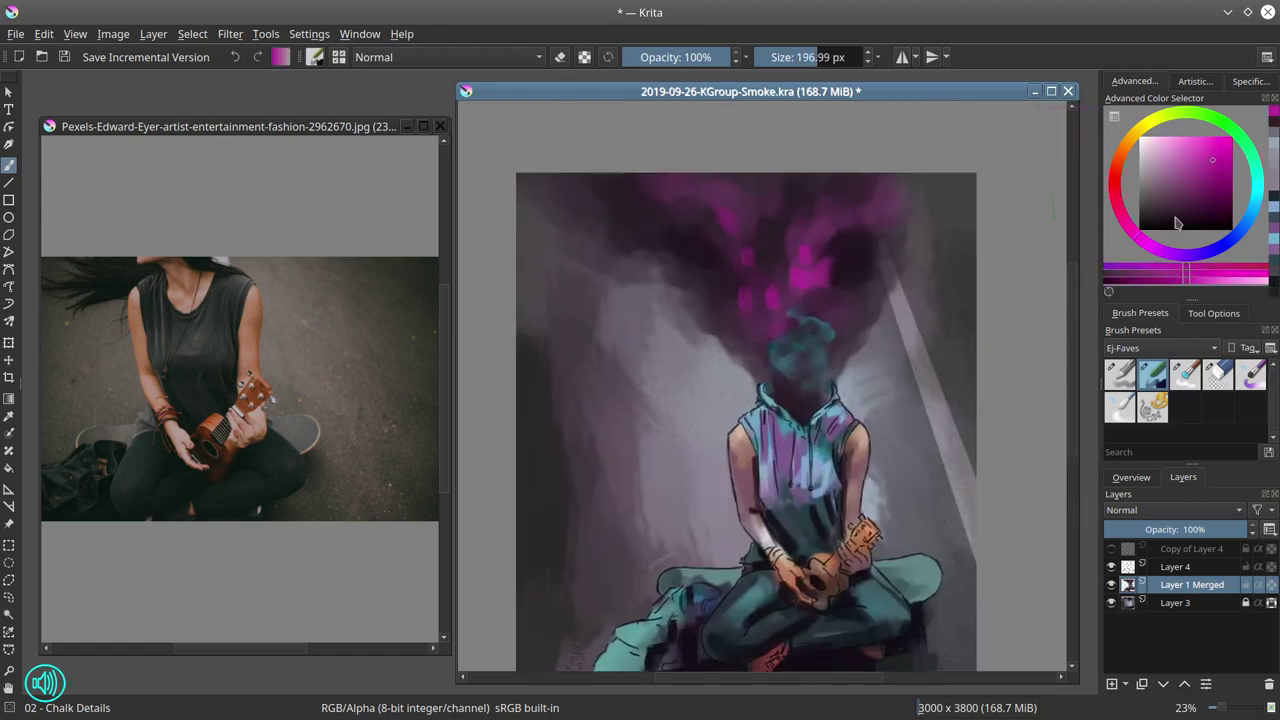
Paint very dark magenta strokes into the smoke around the head and between the bright magenta patches
{"action": "left_click", "coordinate": [1205, 222]}
{"action": "left_click_drag", "start_coordinate": [792, 382], "coordinate": [802, 408]}
{"action": "left_click_drag", "start_coordinate": [757, 340], "coordinate": [765, 362]}
{"action": "left_click_drag", "start_coordinate": [732, 308], "coordinate": [737, 288]}
{"action": "left_click_drag", "start_coordinate": [828, 316], "coordinate": [840, 298]}
{"action": "mouse_move", "coordinate": [762, 334]}
{"action": "left_mouse_down"}
{"action": "mouse_move", "coordinate": [780, 300]}
{"action": "mouse_move", "coordinate": [760, 314]}
{"action": "left_mouse_up"}
Blend the dark and magenta strokes in the smoke around the head with the 03 - Blender Textured Soft brush
{"action": "left_click", "coordinate": [1185, 375]}
{"action": "left_click_drag", "start_coordinate": [750, 264], "coordinate": [743, 241]}
{"action": "left_click_drag", "start_coordinate": [771, 300], "coordinate": [766, 282]}
{"action": "left_click_drag", "start_coordinate": [766, 334], "coordinate": [770, 369]}
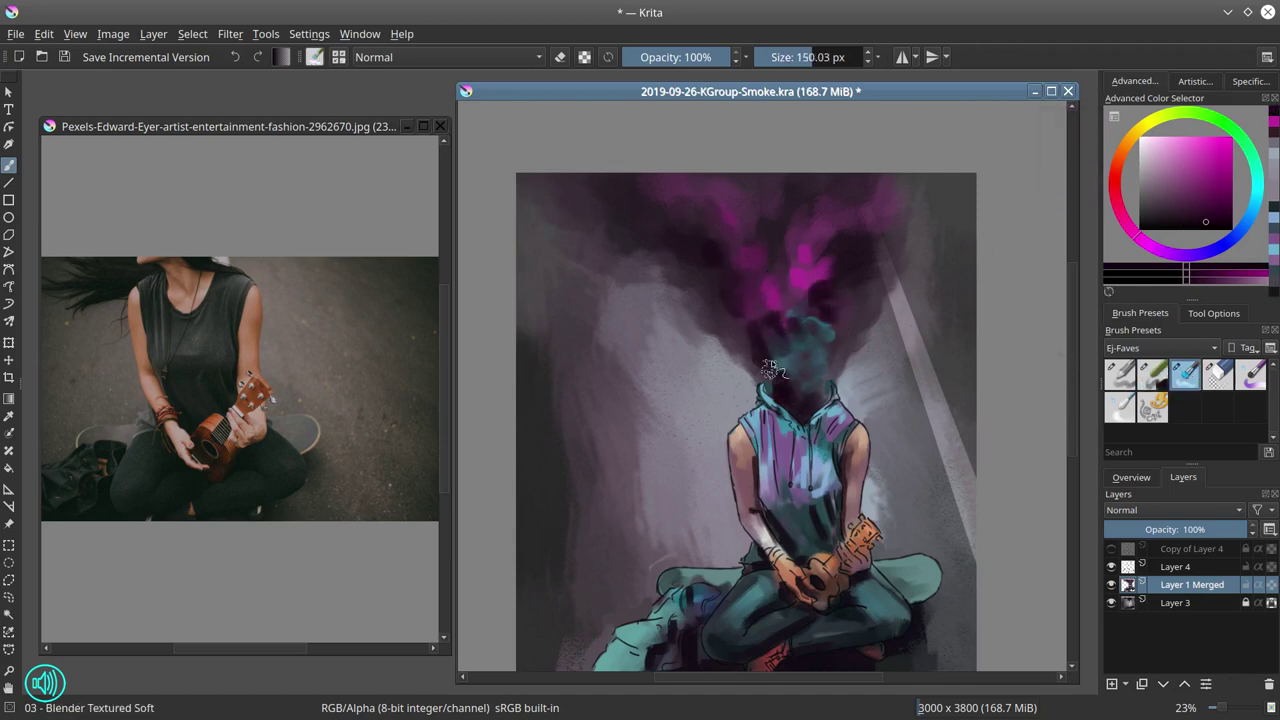
Finish blending the smoke above the head, and add sampled magenta patches across the smoke and inside the hood with 02 - Chalk Details
{"action": "mouse_move", "coordinate": [800, 290]}
{"action": "left_mouse_down"}
{"action": "mouse_move", "coordinate": [837, 240]}
{"action": "mouse_move", "coordinate": [829, 306]}
{"action": "mouse_move", "coordinate": [792, 327]}
{"action": "left_mouse_up"}
{"action": "key", "text": "slash"}
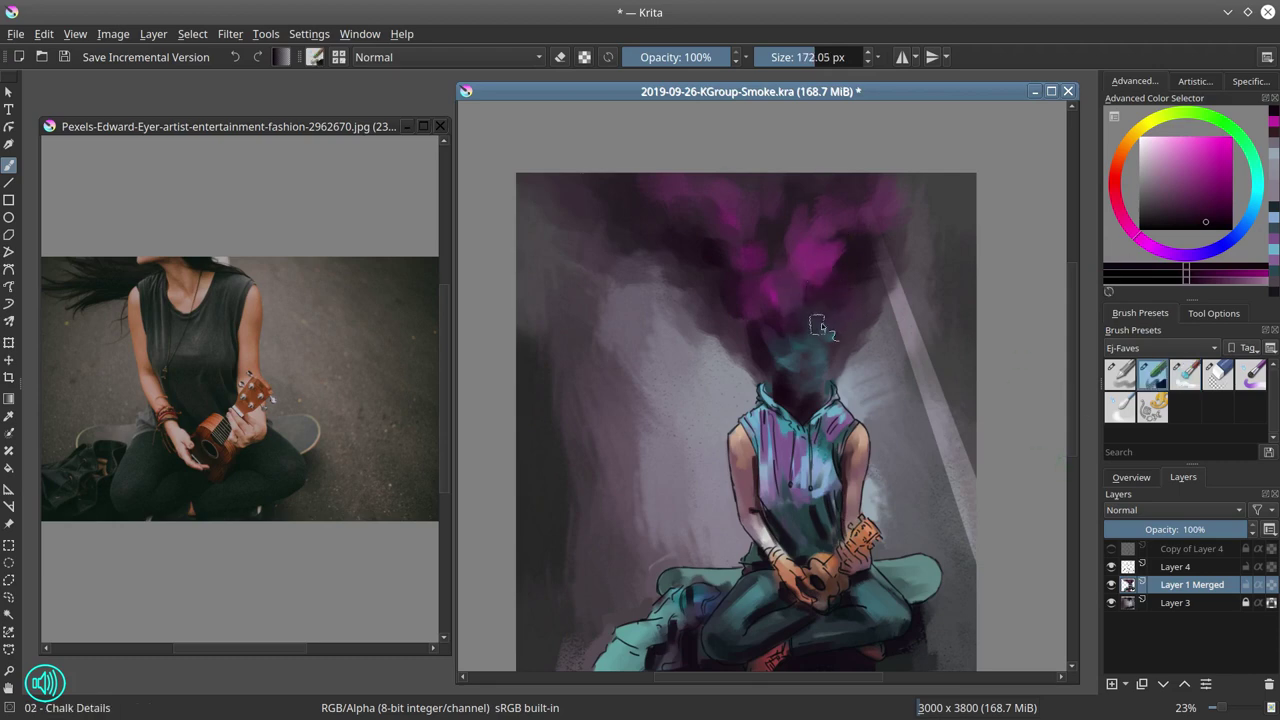
{"action": "left_click_drag", "start_coordinate": [784, 182], "coordinate": [783, 204]}
{"action": "left_click", "coordinate": [730, 202], "text": "ctrl"}
{"action": "left_click_drag", "start_coordinate": [701, 204], "coordinate": [736, 213]}
{"action": "left_click_drag", "start_coordinate": [753, 196], "coordinate": [752, 214]}
{"action": "left_click_drag", "start_coordinate": [730, 263], "coordinate": [758, 264]}
{"action": "left_click_drag", "start_coordinate": [847, 301], "coordinate": [841, 317]}
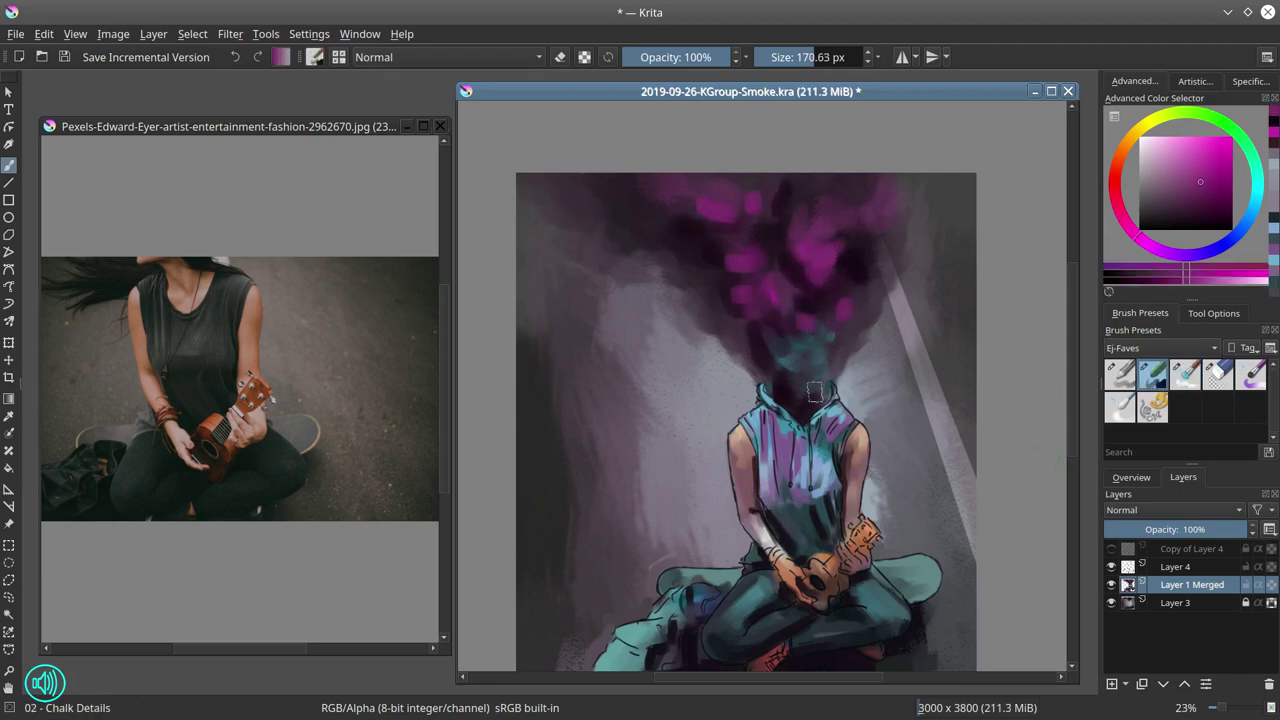
{"action": "left_click_drag", "start_coordinate": [810, 384], "coordinate": [797, 404]}
{"action": "left_click_drag", "start_coordinate": [862, 227], "coordinate": [851, 242]}
Dab a sampled darker magenta over the bright patches in the middle of the smoke
{"action": "left_click", "coordinate": [838, 189], "text": "ctrl"}
{"action": "left_click", "coordinate": [847, 233]}
{"action": "left_click", "coordinate": [828, 244]}
{"action": "left_click", "coordinate": [799, 229]}
Soften the magenta patches in the smoke and hood with 03 - Blender Textured Soft at varying sizes, and save the document
{"action": "key", "text": "slash"}
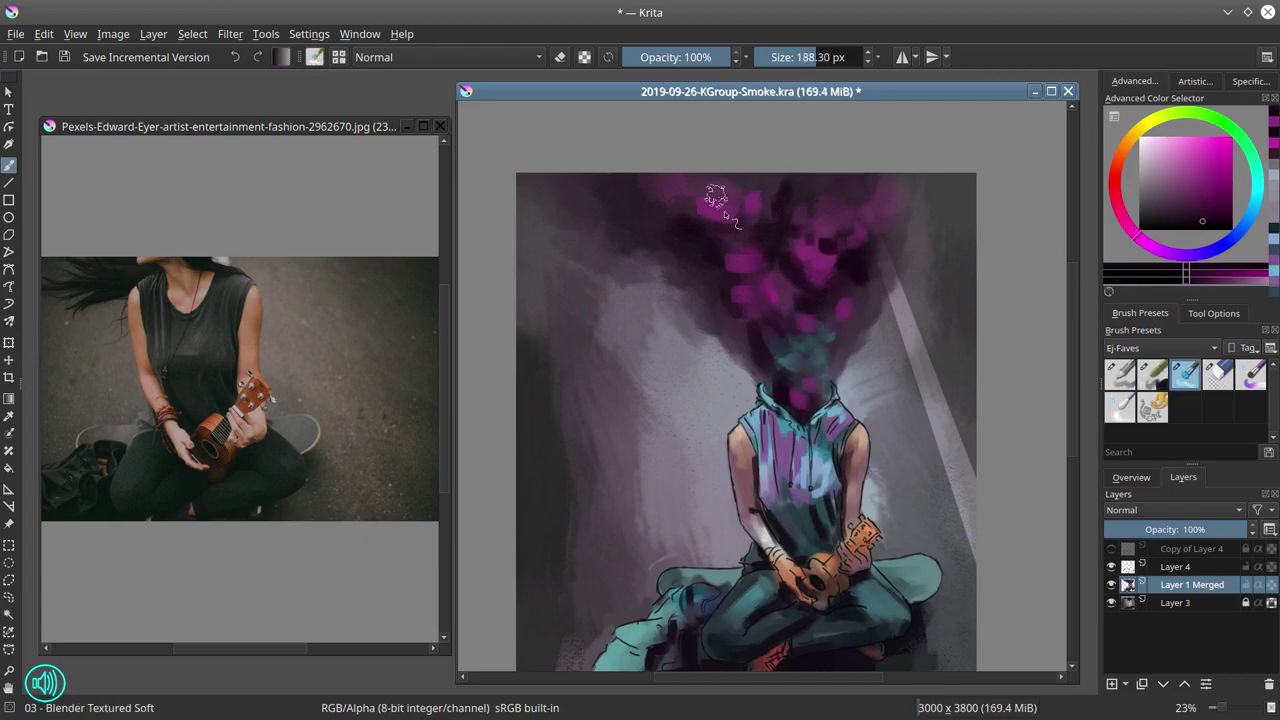
{"action": "key", "text": "bracketleft"}
{"action": "key", "text": "bracketleft"}
{"action": "mouse_move", "coordinate": [717, 198]}
{"action": "left_mouse_down"}
{"action": "mouse_move", "coordinate": [709, 217]}
{"action": "mouse_move", "coordinate": [740, 222]}
{"action": "left_mouse_up"}
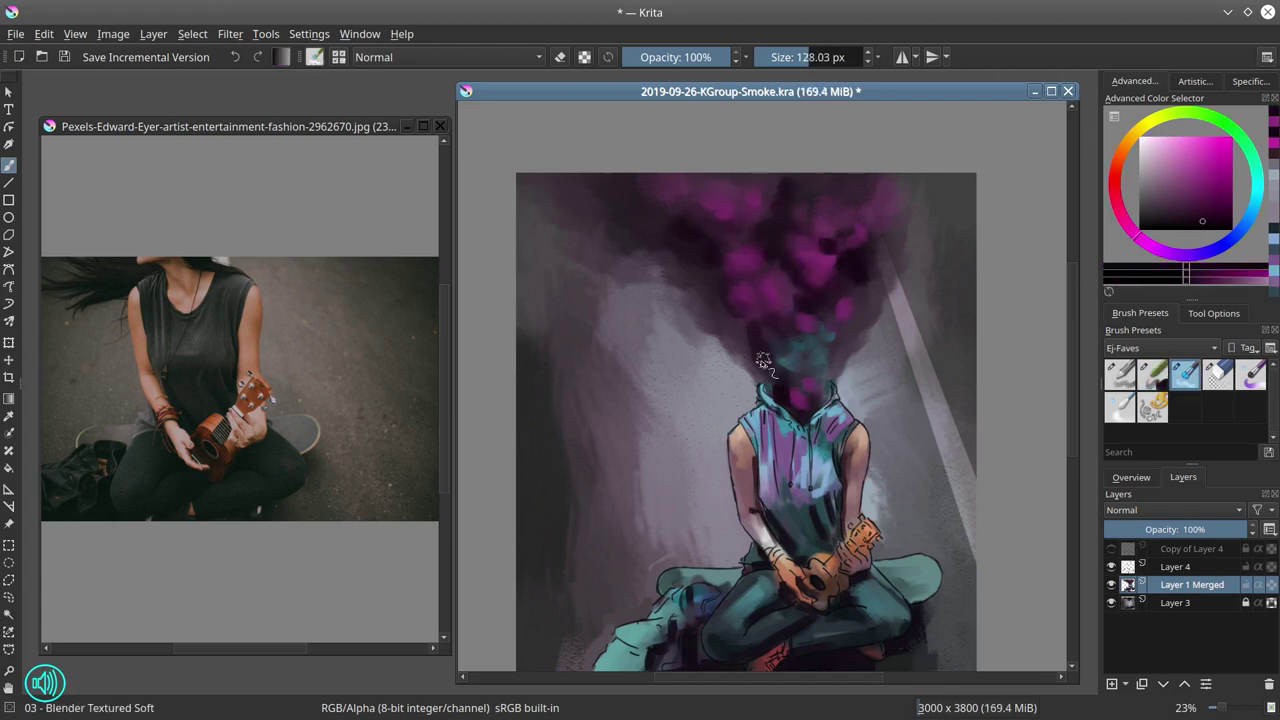
{"action": "key", "text": "bracketleft"}
{"action": "key", "text": "bracketleft"}
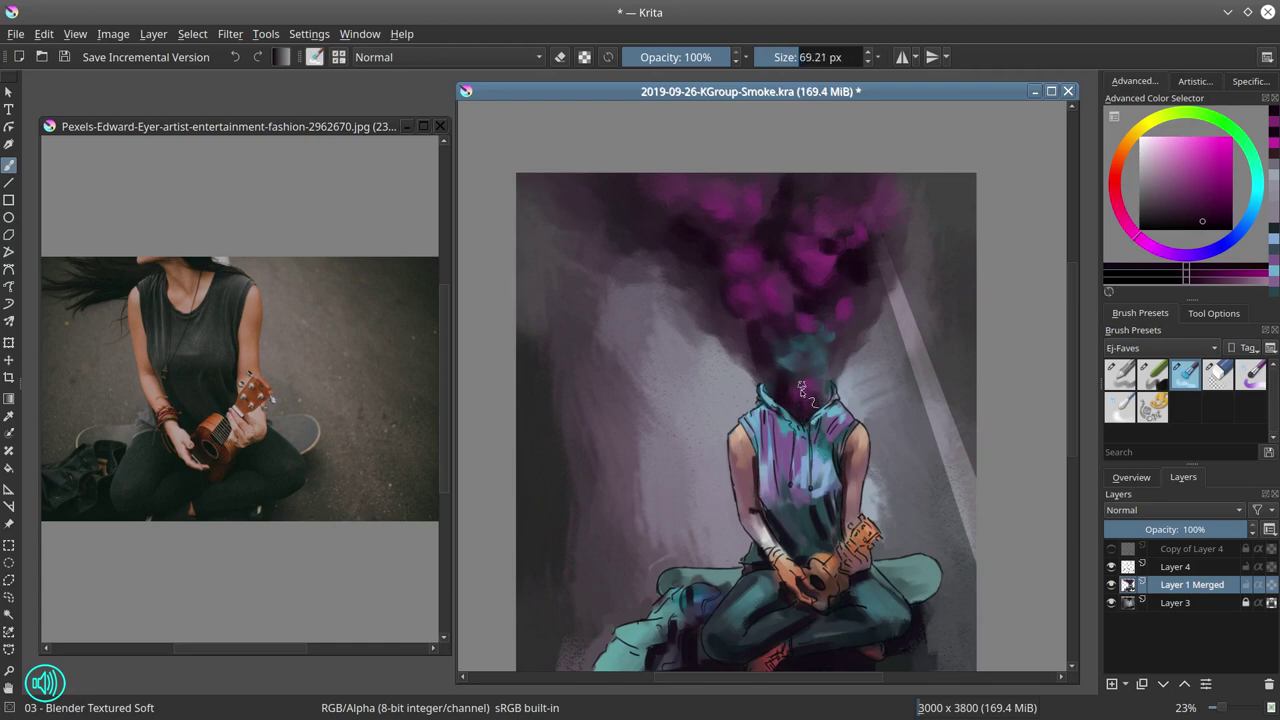
{"action": "key", "text": "bracketright"}
{"action": "key", "text": "bracketright"}
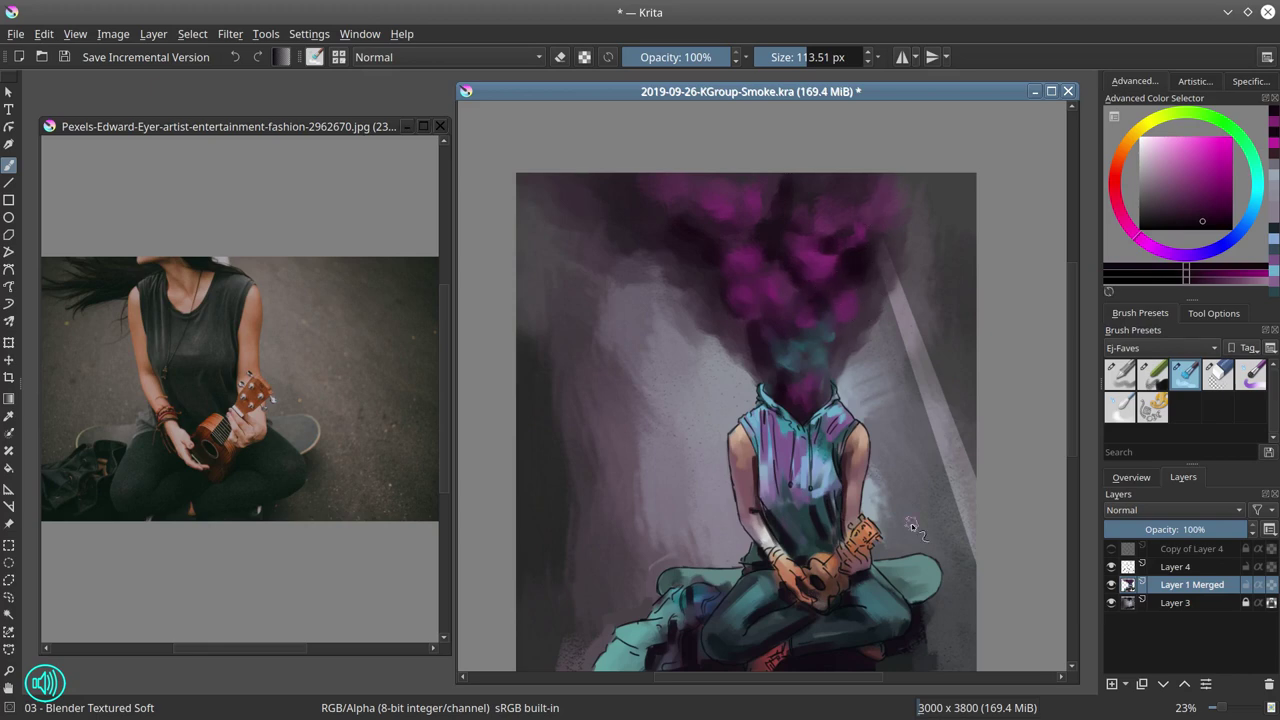
{"action": "scroll", "coordinate": [802, 360], "scroll_direction": "down", "scroll_amount": 2}
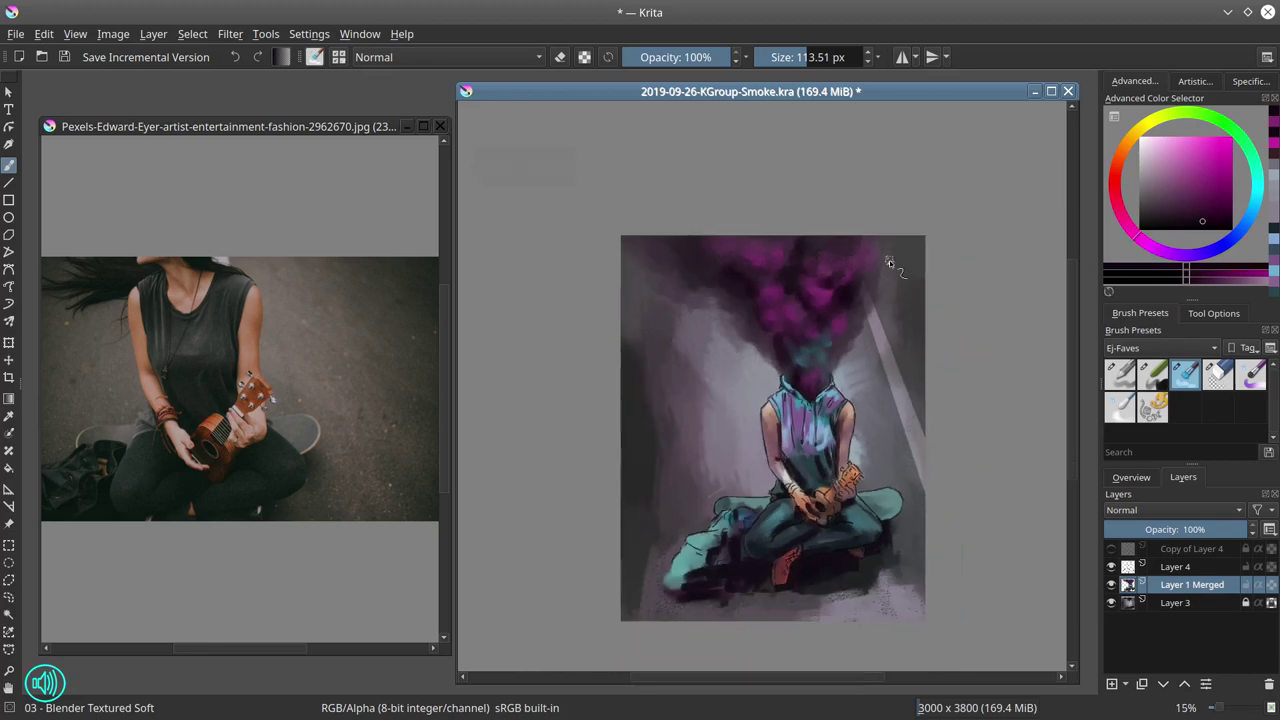
{"action": "left_click", "coordinate": [65, 57]}
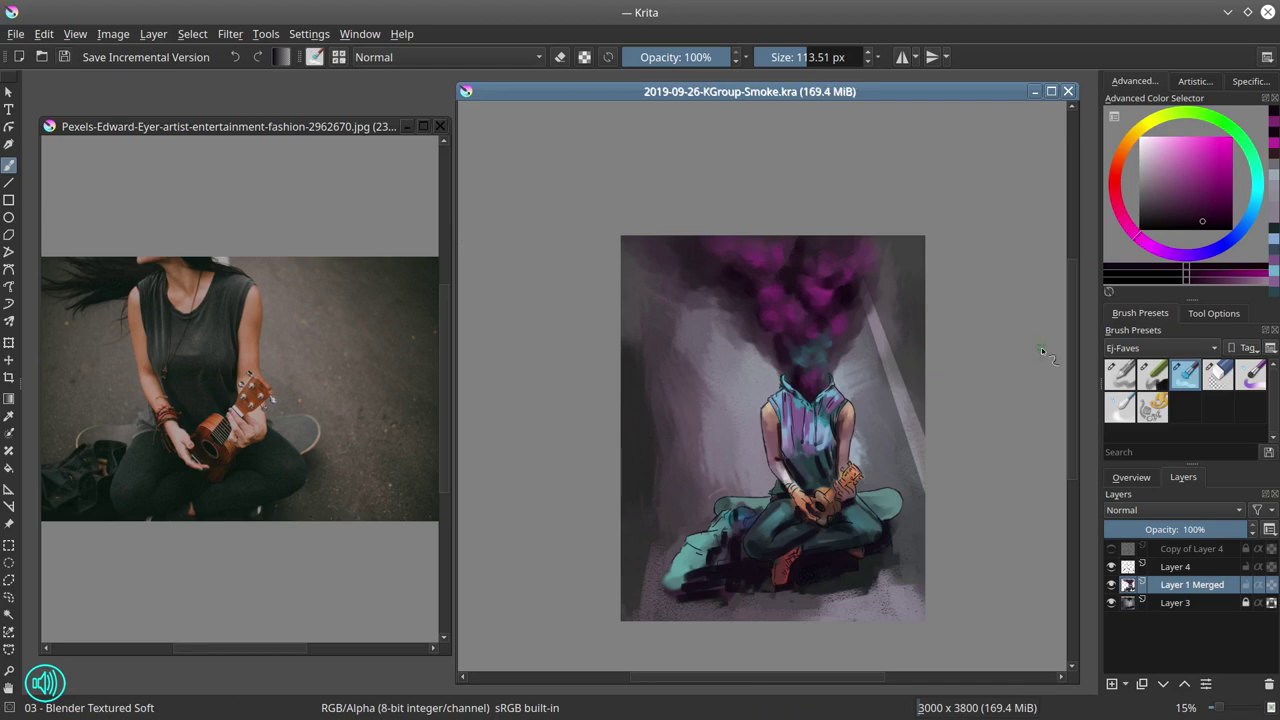
Retouch the hoodie's lower front and the trousers below the ukulele with nearby sampled tones, using 02 - Chalk Details
{"action": "key", "text": "/"}
{"action": "scroll", "coordinate": [787, 529], "scroll_direction": "up", "scroll_amount": 4}
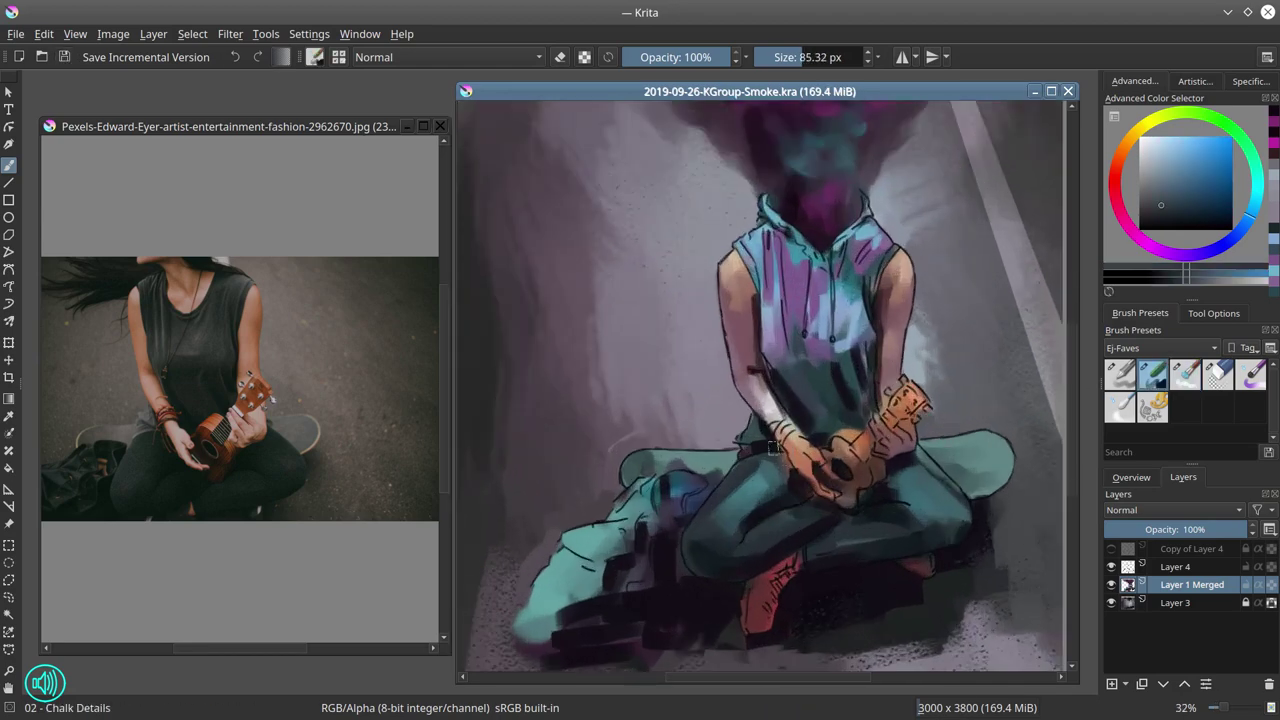
{"action": "left_click", "coordinate": [846, 414], "text": "ctrl"}
{"action": "left_click_drag", "start_coordinate": [838, 405], "coordinate": [810, 417]}
{"action": "left_click", "coordinate": [900, 515], "text": "ctrl"}
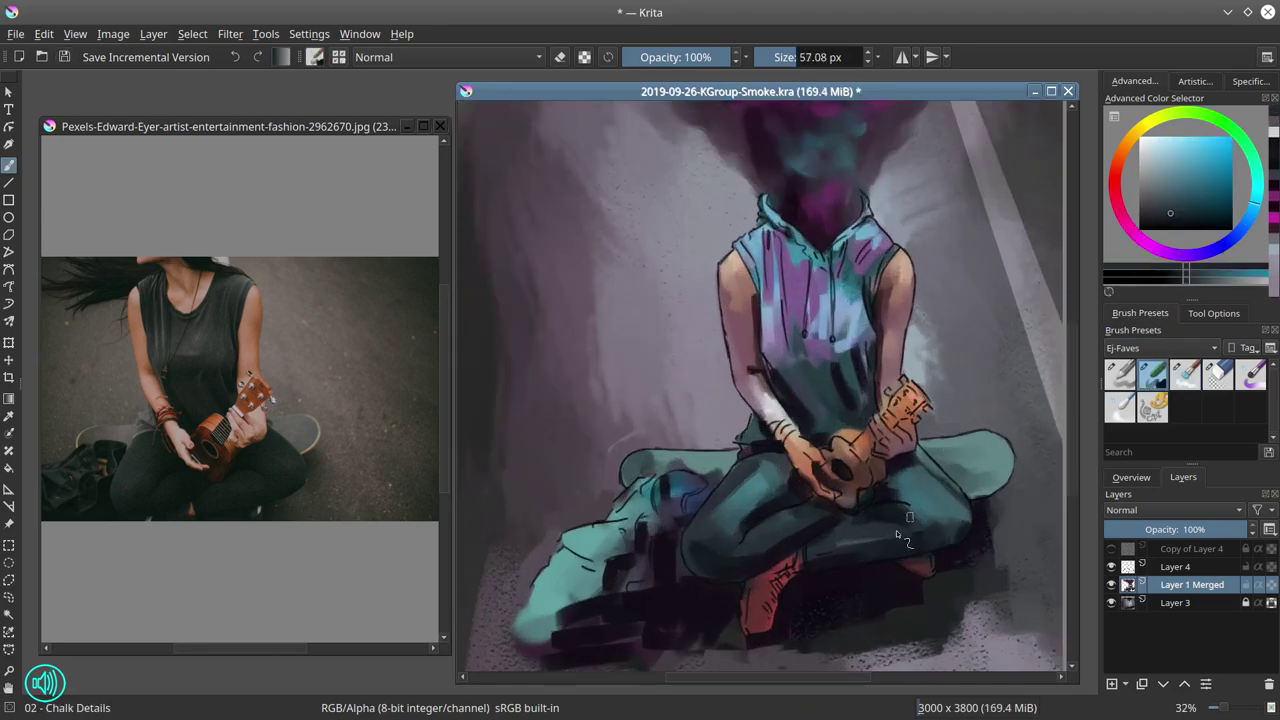
{"action": "left_click_drag", "start_coordinate": [844, 490], "coordinate": [828, 506]}
Repaint the thigh and knee beside the ukulele with sampled tones, and darken the gap between the other knee and the bag
{"action": "left_click", "coordinate": [839, 520], "text": "ctrl"}
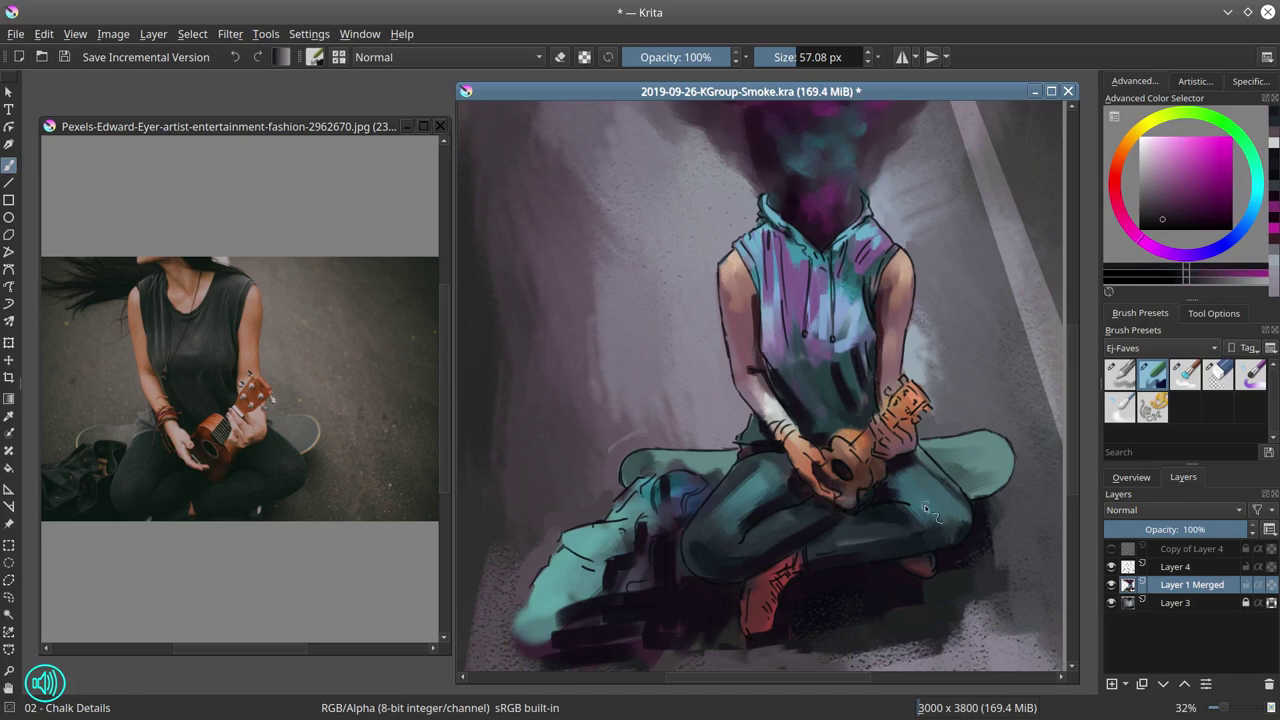
{"action": "left_click", "coordinate": [907, 462], "text": "ctrl"}
{"action": "left_click", "coordinate": [928, 478], "text": "ctrl"}
{"action": "mouse_move", "coordinate": [910, 460]}
{"action": "left_mouse_down"}
{"action": "mouse_move", "coordinate": [959, 500]}
{"action": "mouse_move", "coordinate": [936, 514]}
{"action": "left_mouse_up"}
{"action": "left_click", "coordinate": [941, 471], "text": "ctrl"}
{"action": "left_click", "coordinate": [960, 500], "text": "ctrl"}
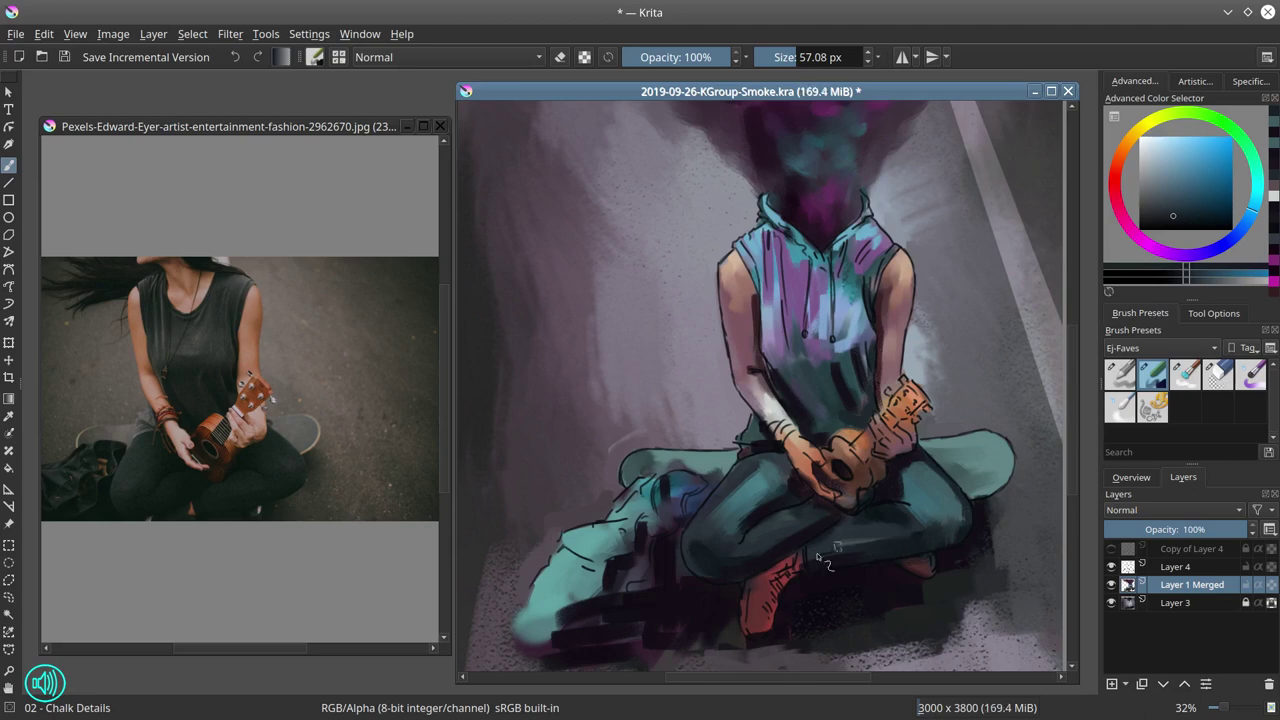
{"action": "left_click", "coordinate": [698, 556], "text": "ctrl"}
{"action": "left_click_drag", "start_coordinate": [692, 534], "coordinate": [676, 560]}
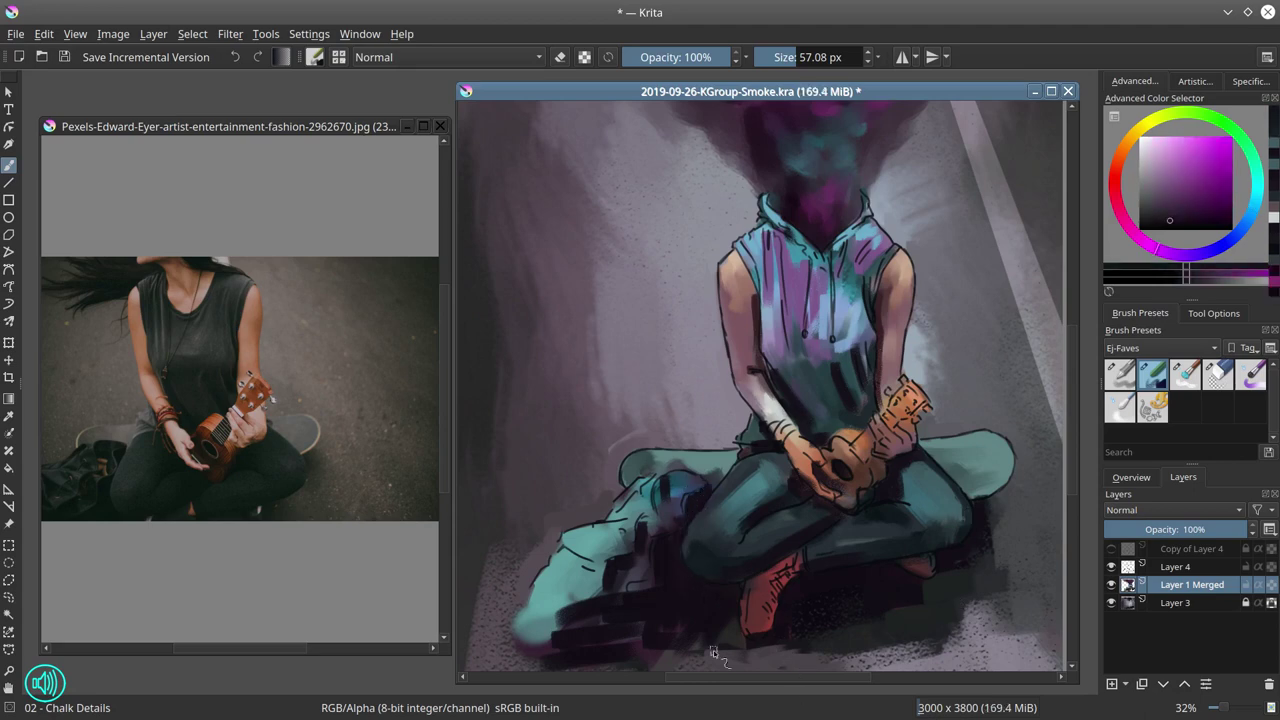
Shade the red shoe with a darker tone, and add small greyish-red strokes near its ankle with a smaller brush
{"action": "left_click", "coordinate": [914, 567], "text": "ctrl"}
{"action": "left_click", "coordinate": [1186, 206]}
{"action": "left_click_drag", "start_coordinate": [799, 555], "coordinate": [780, 600]}
{"action": "left_click", "coordinate": [1156, 179]}
{"action": "left_click_drag", "start_coordinate": [796, 592], "coordinate": [790, 572]}
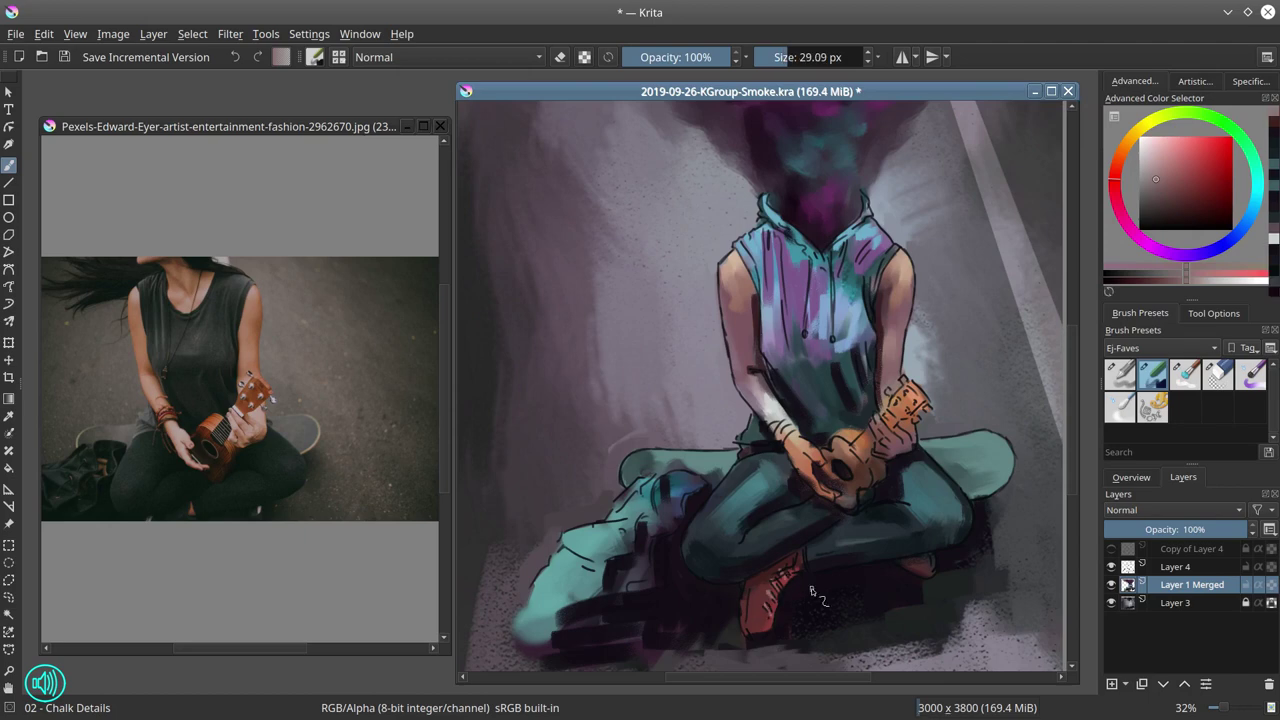
Mirror the canvas view horizontally to check the whole composition, and save the document
{"action": "scroll", "coordinate": [812, 590], "scroll_direction": "down", "scroll_amount": 1}
{"action": "left_click", "coordinate": [1131, 477]}
{"action": "left_click", "coordinate": [1112, 688]}
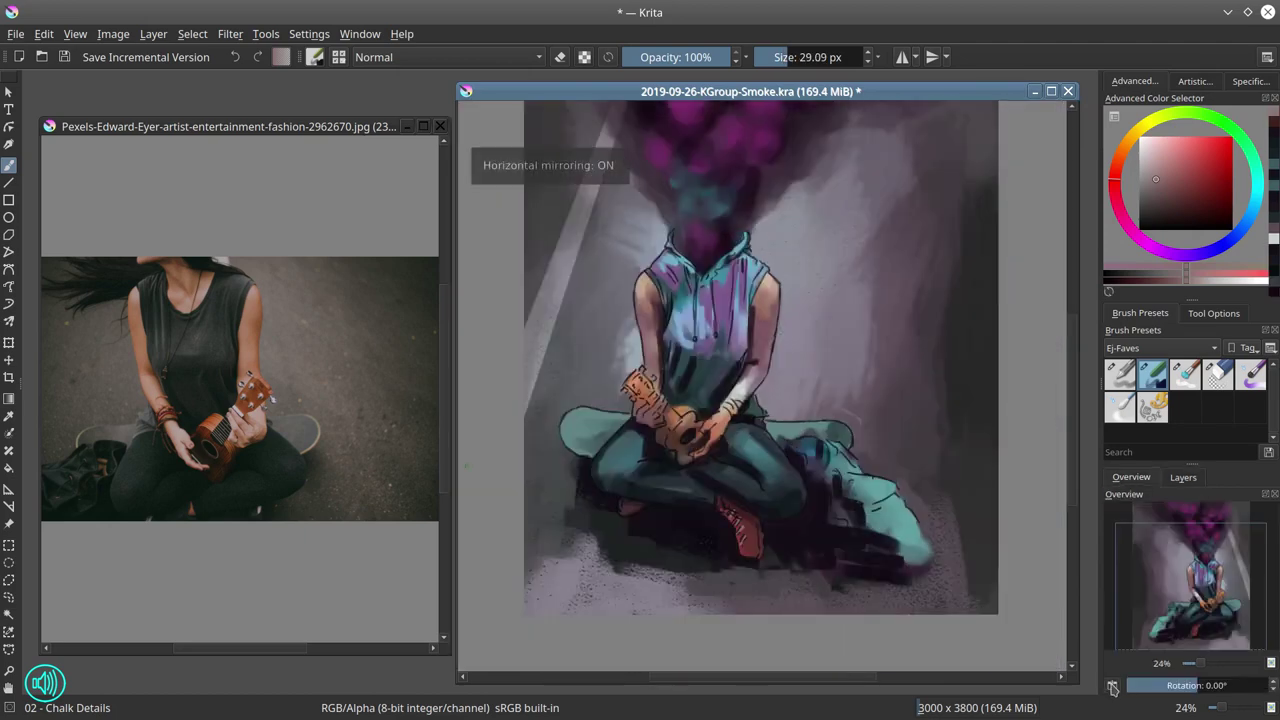
{"action": "scroll", "coordinate": [965, 345], "scroll_direction": "down", "scroll_amount": 2}
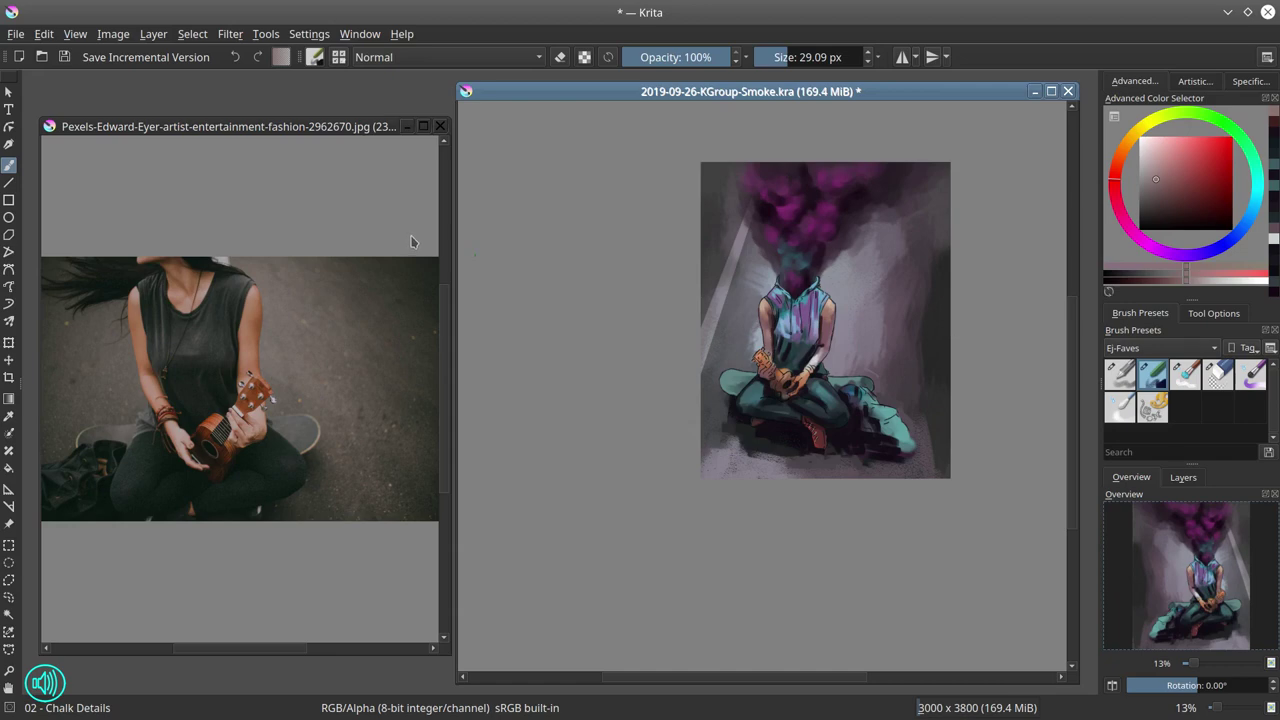
{"action": "left_click", "coordinate": [64, 57]}
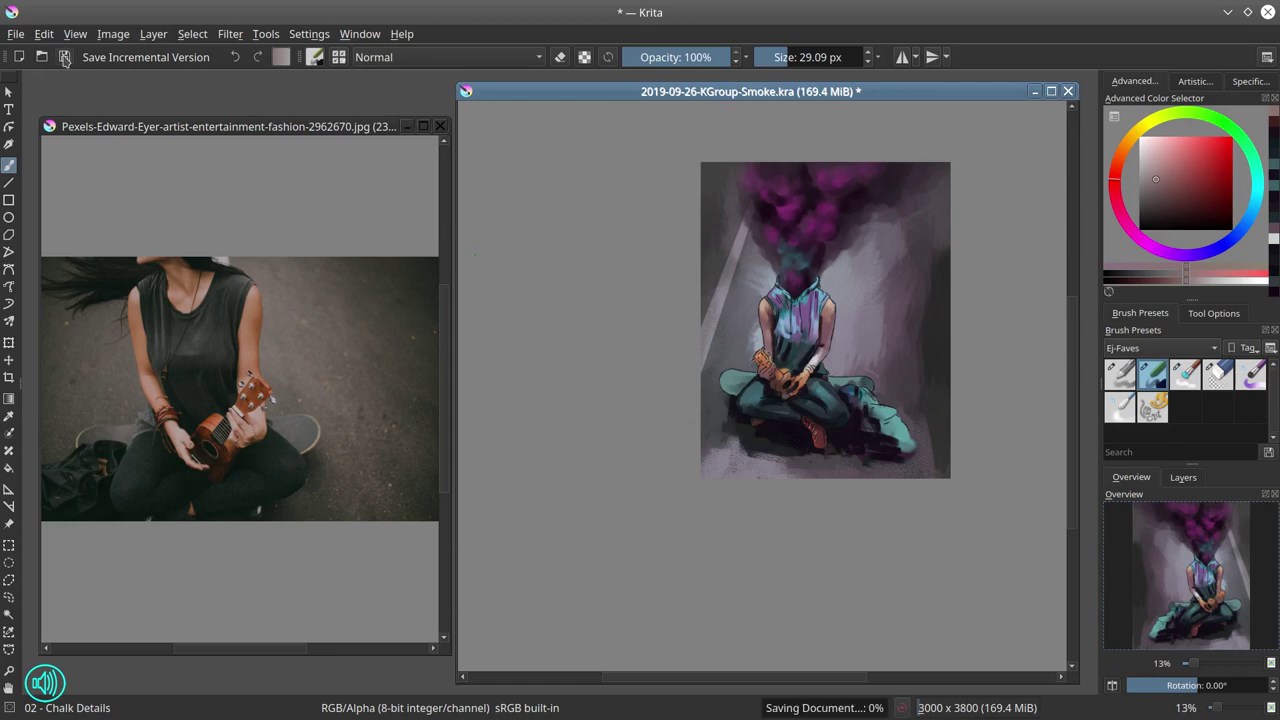
Add a layer at the top of the stack, fill it with black and set its blending mode to Color
{"action": "left_click", "coordinate": [1183, 477]}
{"action": "left_click", "coordinate": [1190, 549]}
{"action": "left_click", "coordinate": [1112, 685]}
{"action": "left_click", "coordinate": [1139, 229]}
{"action": "left_click", "coordinate": [9, 468]}
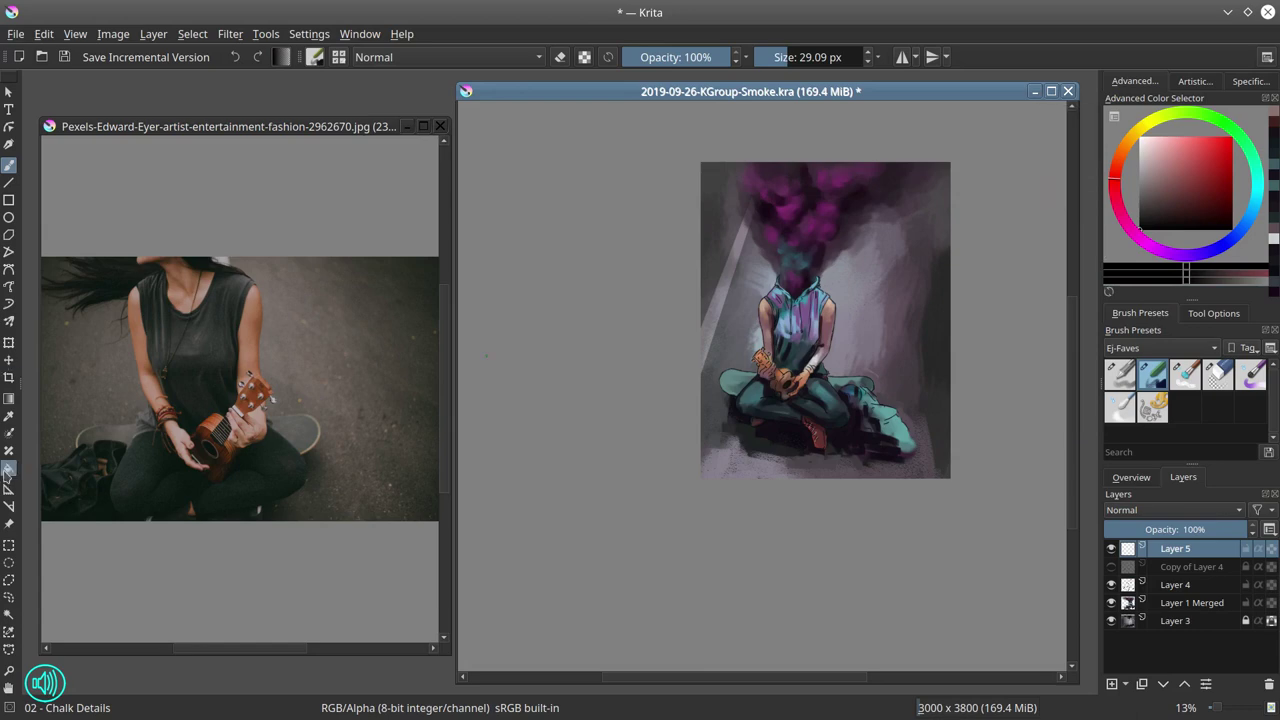
{"action": "left_click", "coordinate": [790, 410]}
{"action": "left_click", "coordinate": [1236, 510]}
{"action": "left_click", "coordinate": [1140, 474]}
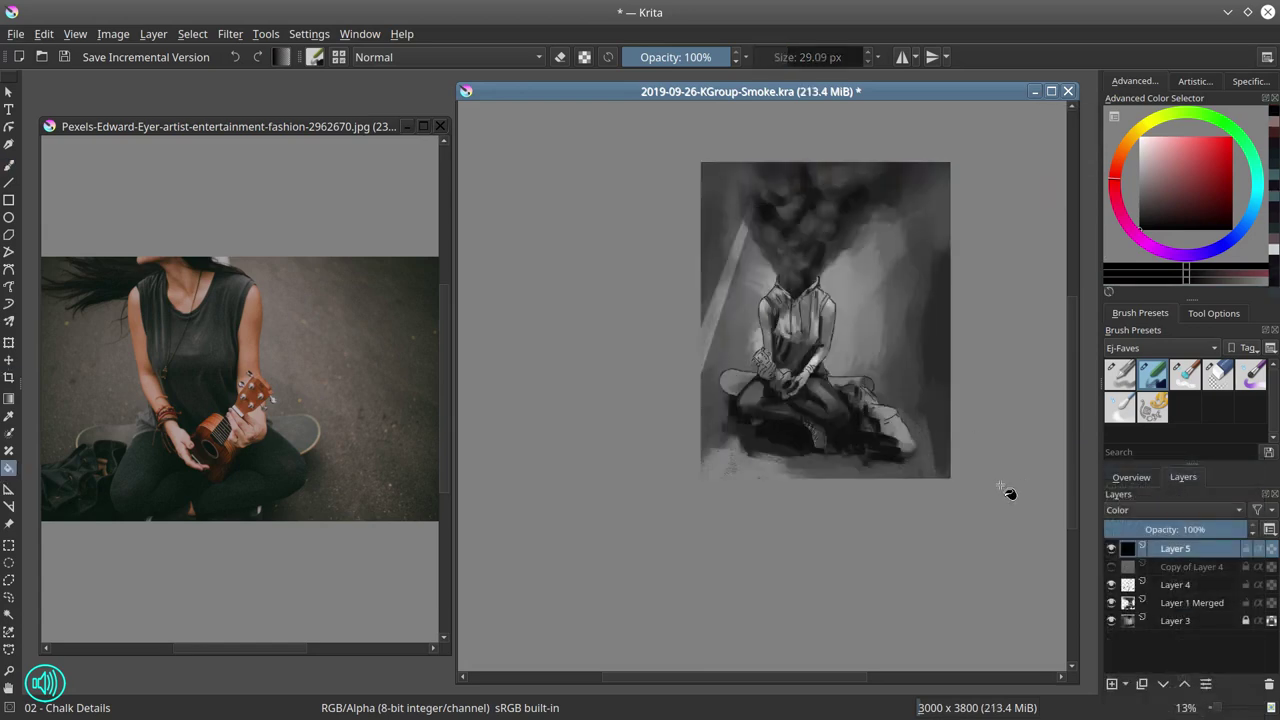
Hide the black Color layer, and compare the composition with the canvas mirroring off and on
{"action": "left_click", "coordinate": [1132, 477]}
{"action": "left_click", "coordinate": [1183, 477]}
{"action": "left_click", "coordinate": [1111, 549]}
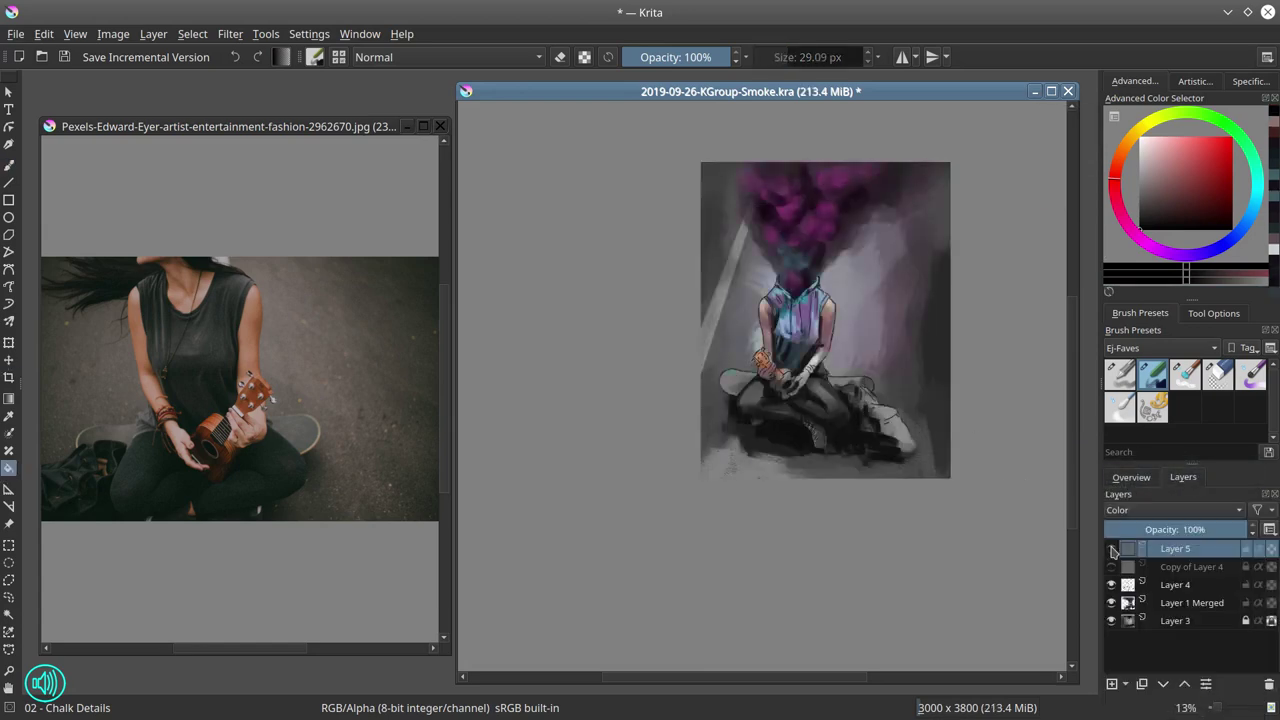
{"action": "left_click", "coordinate": [1131, 477]}
{"action": "left_click", "coordinate": [1111, 687]}
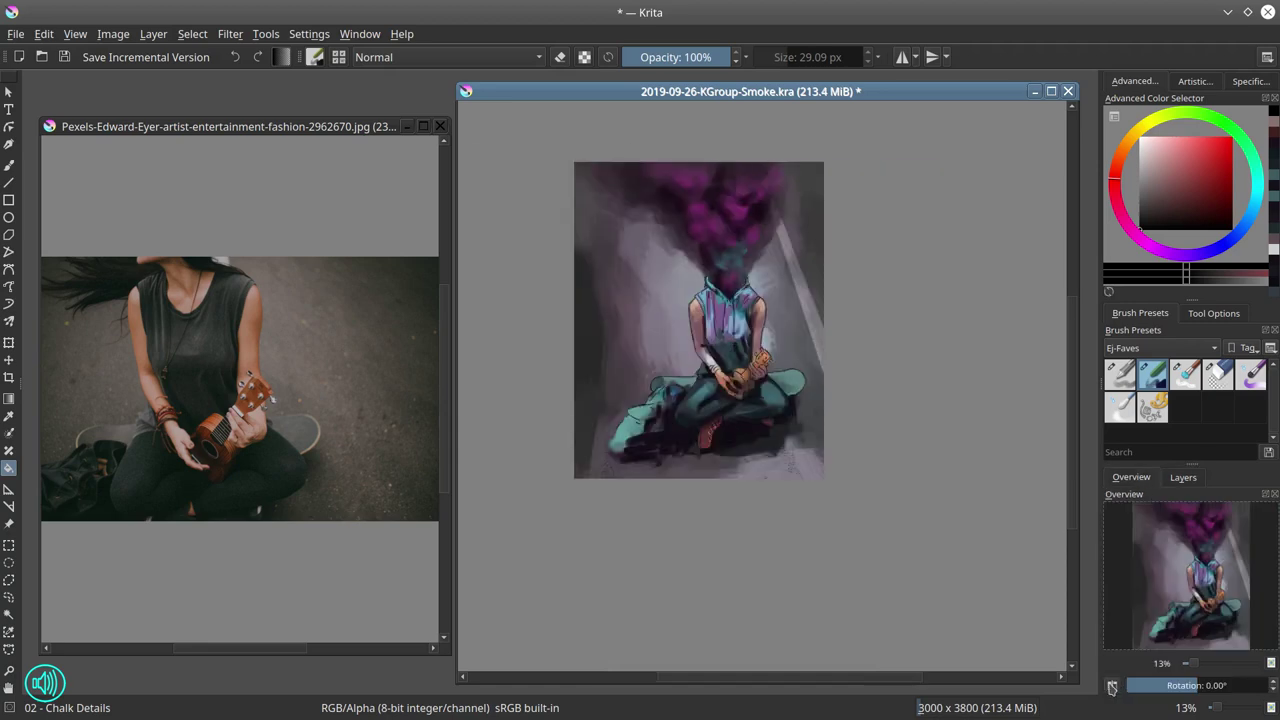
{"action": "left_click", "coordinate": [1112, 687]}
Group the layers from Copy of Layer 4 down to Layer 3
{"action": "left_click", "coordinate": [1183, 477]}
{"action": "left_click", "coordinate": [1191, 569]}
{"action": "left_click", "coordinate": [1197, 621], "text": "shift"}
{"action": "right_click", "coordinate": [1197, 621]}
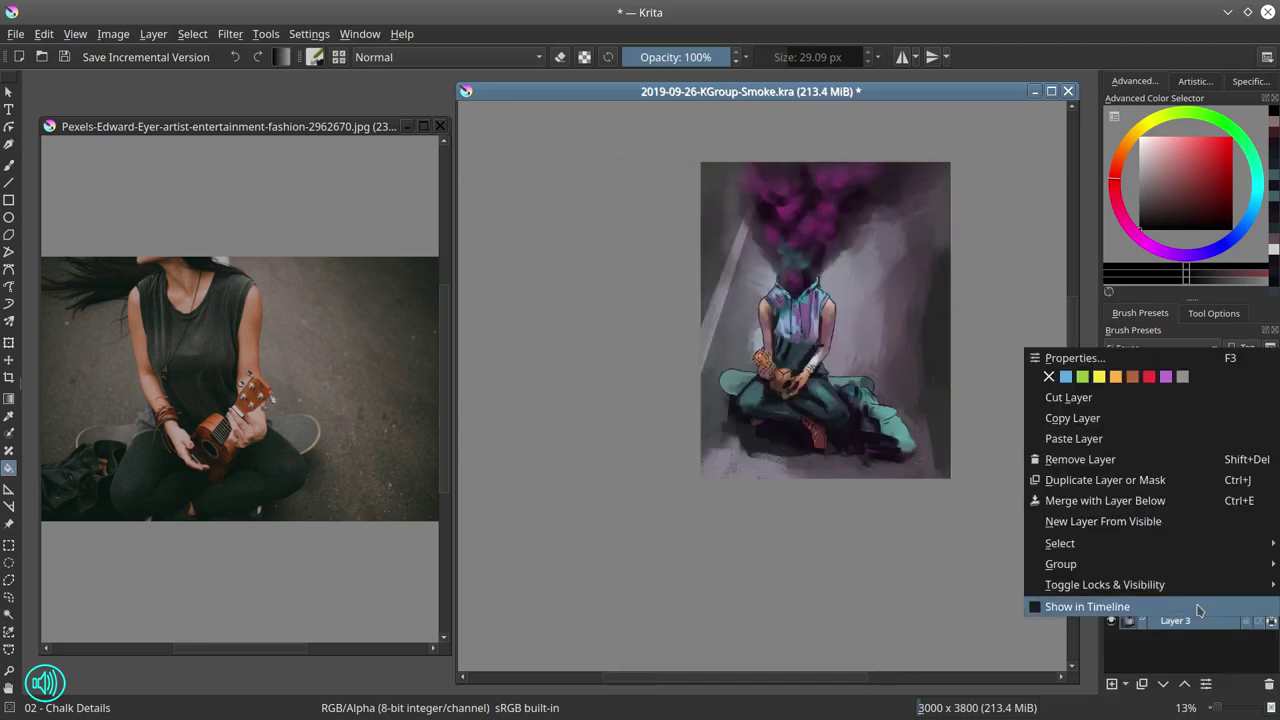
{"action": "mouse_move", "coordinate": [1100, 564]}
{"action": "left_click", "coordinate": [994, 570]}
Rotate the grouped painting slightly counterclockwise in the mirrored view, and enlarge and shift it to cover most of the canvas
{"action": "left_click", "coordinate": [9, 343]}
{"action": "left_click_drag", "start_coordinate": [895, 603], "coordinate": [917, 600]}
{"action": "left_click_drag", "start_coordinate": [962, 470], "coordinate": [969, 477]}
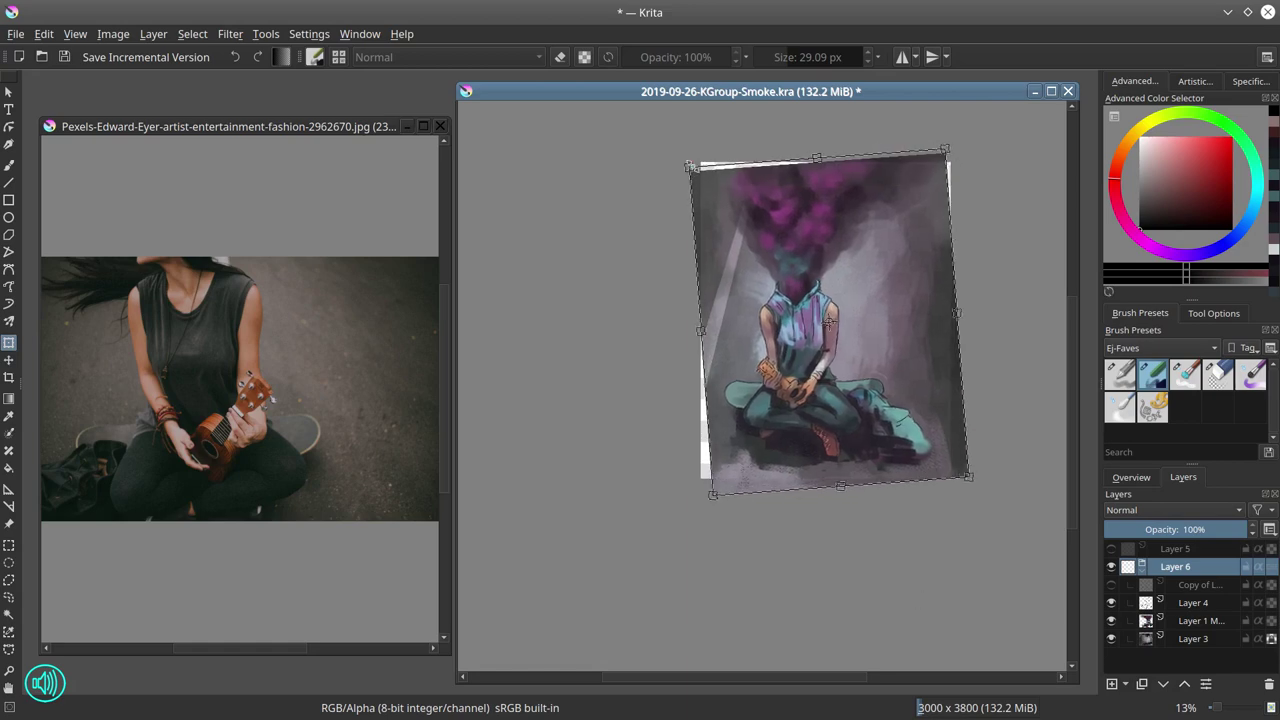
{"action": "left_click_drag", "start_coordinate": [689, 166], "coordinate": [679, 155]}
{"action": "left_click_drag", "start_coordinate": [969, 477], "coordinate": [974, 482]}
{"action": "left_click_drag", "start_coordinate": [930, 430], "coordinate": [936, 428]}
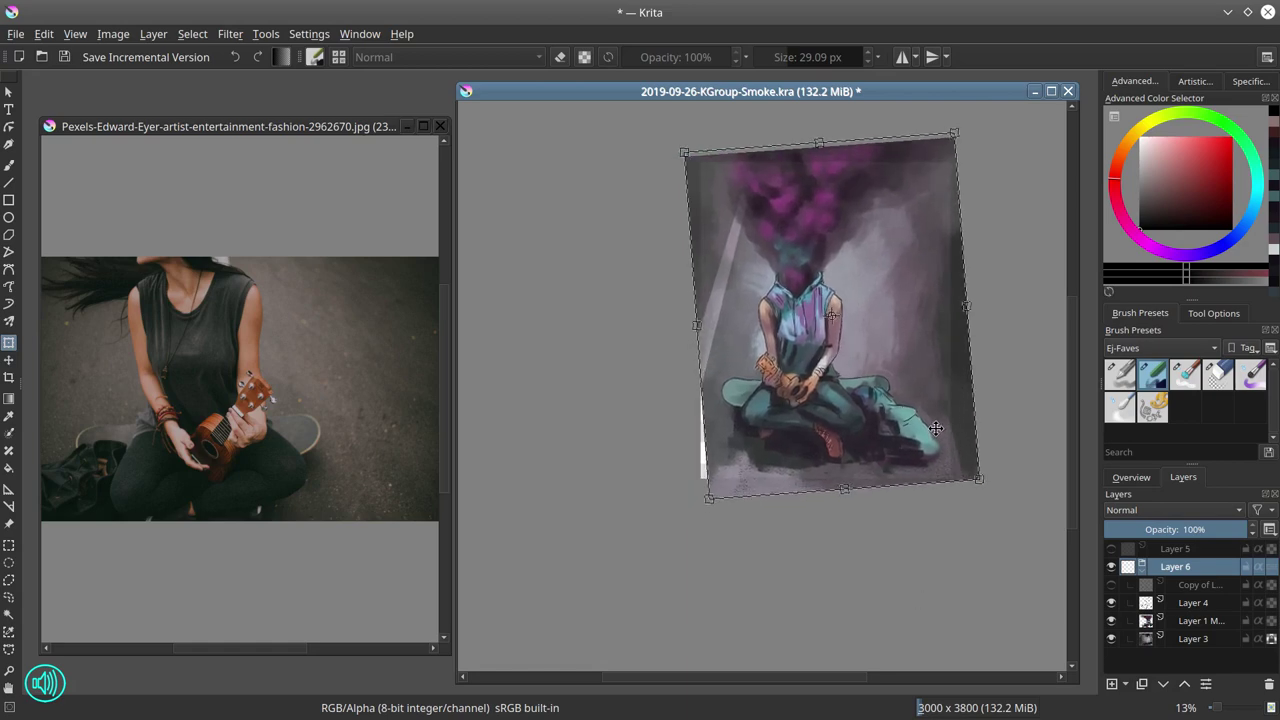
{"action": "key", "text": "Escape"}
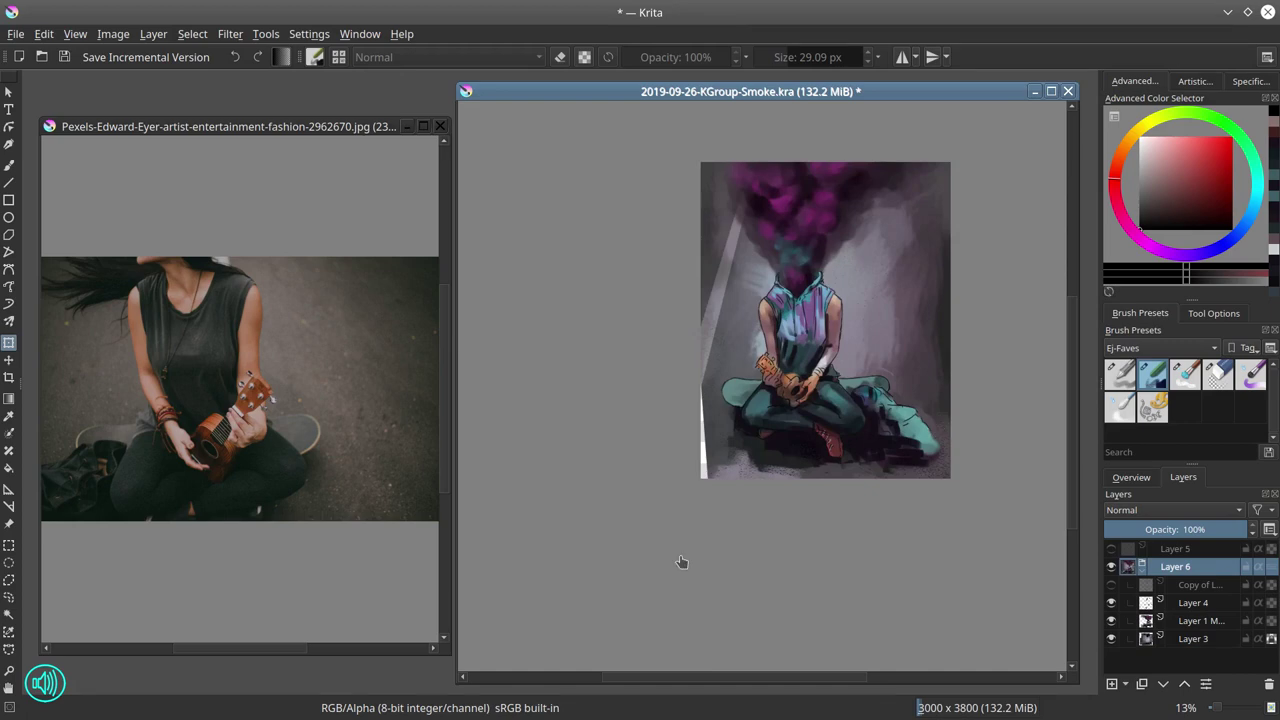
Save the document and ungroup the transformed painting layers
{"action": "left_click", "coordinate": [65, 57]}
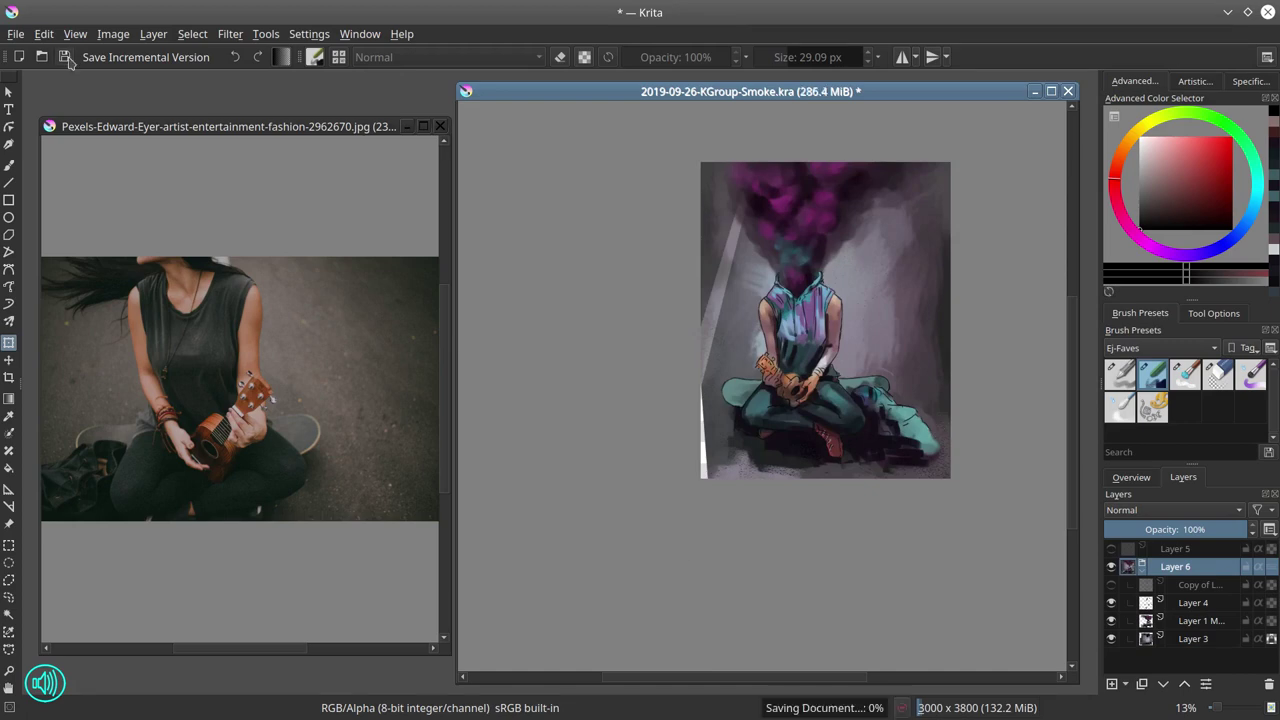
{"action": "right_click", "coordinate": [1180, 567]}
{"action": "mouse_move", "coordinate": [1070, 409]}
{"action": "left_click", "coordinate": [860, 449]}
Add a layer beneath Layer 3 and fill it with a grey sampled from the background beside the skateboard
{"action": "left_click", "coordinate": [1112, 685]}
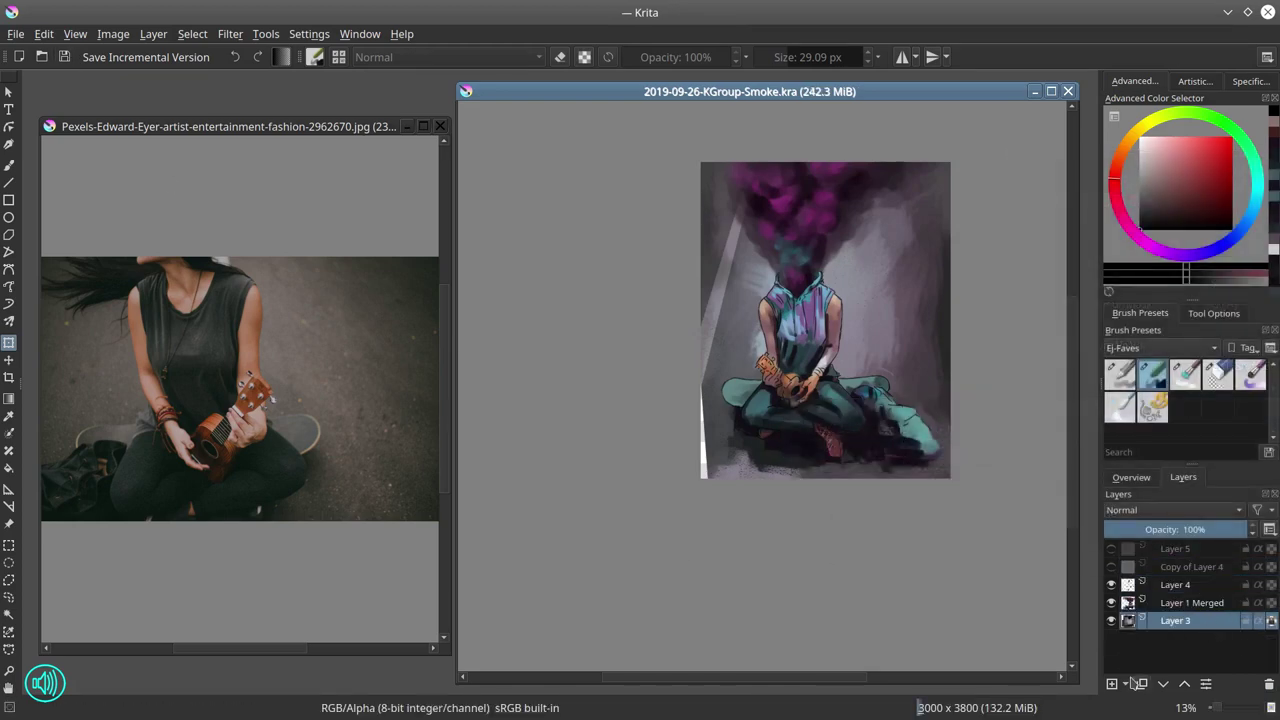
{"action": "left_click", "coordinate": [1164, 686]}
{"action": "key", "text": "b"}
{"action": "left_click", "coordinate": [728, 410], "text": "ctrl"}
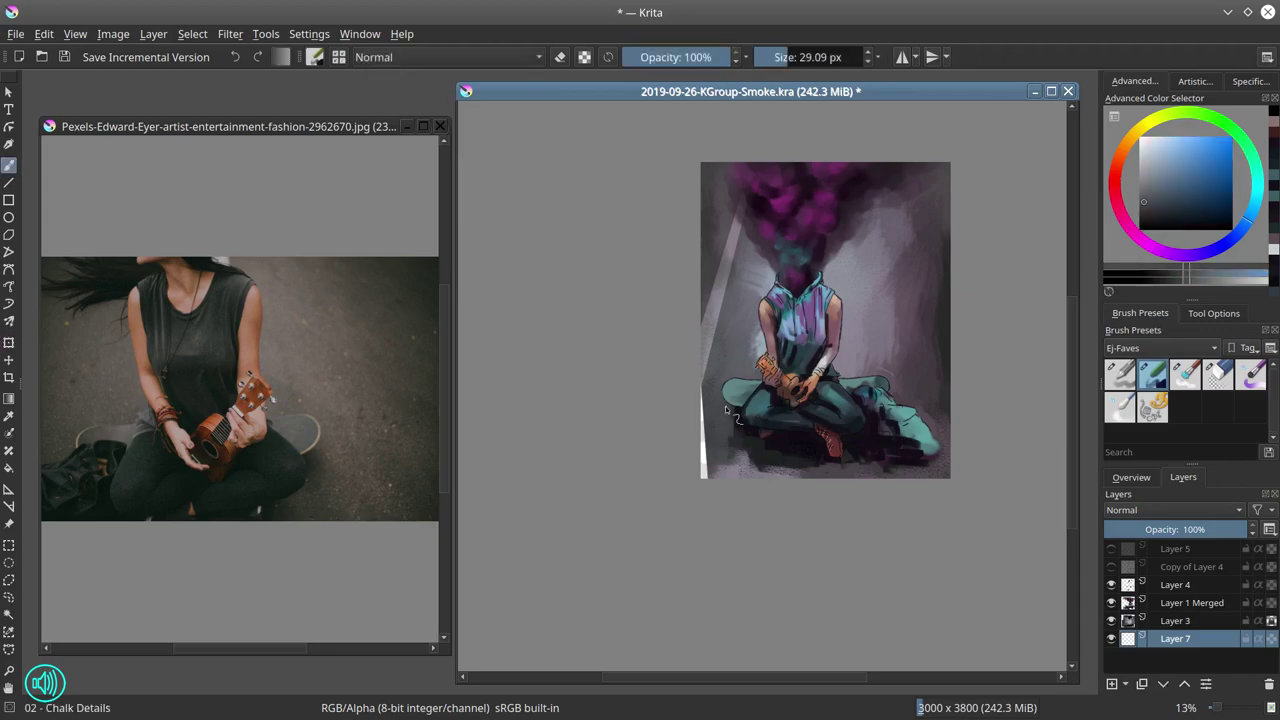
{"action": "mouse_move", "coordinate": [0, 0]}
{"action": "left_click", "coordinate": [440, 503]}
{"action": "key", "text": "f"}
{"action": "left_click", "coordinate": [857, 360]}
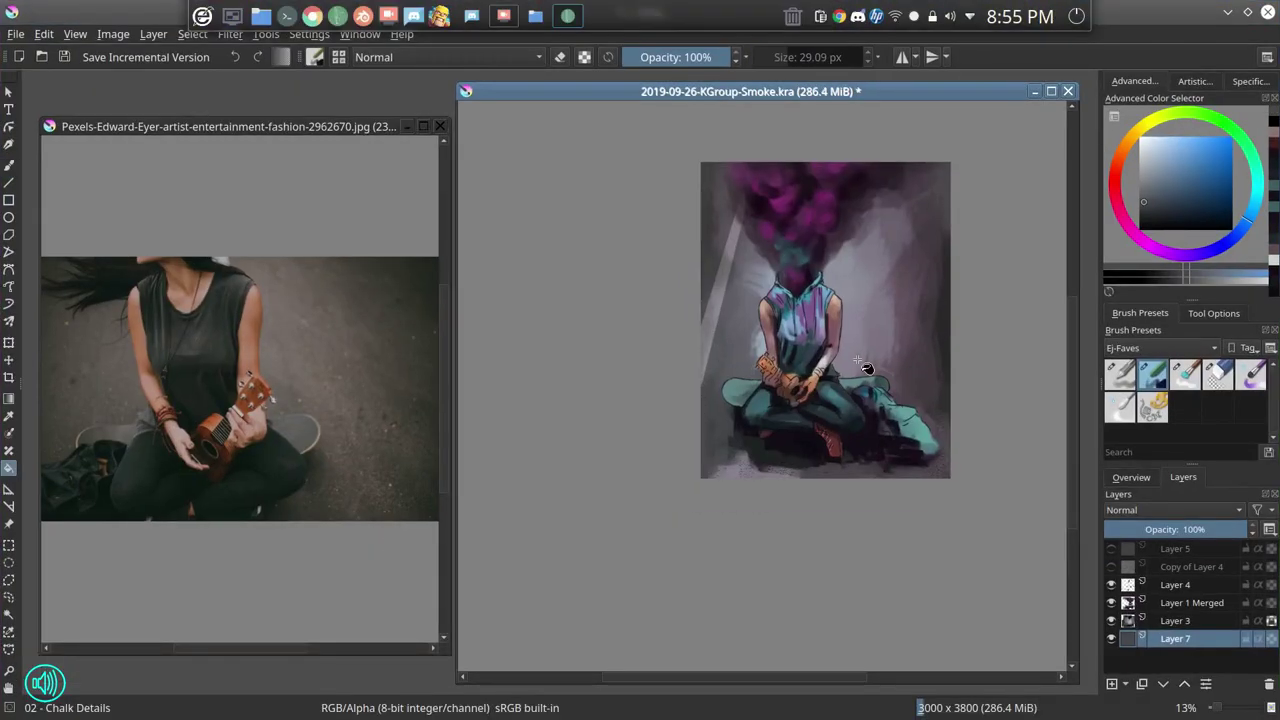
Save the document and choose a saturated blue as the painting colour
{"action": "left_click", "coordinate": [63, 57]}
{"action": "left_click", "coordinate": [1232, 181]}
{"action": "left_click", "coordinate": [536, 58]}
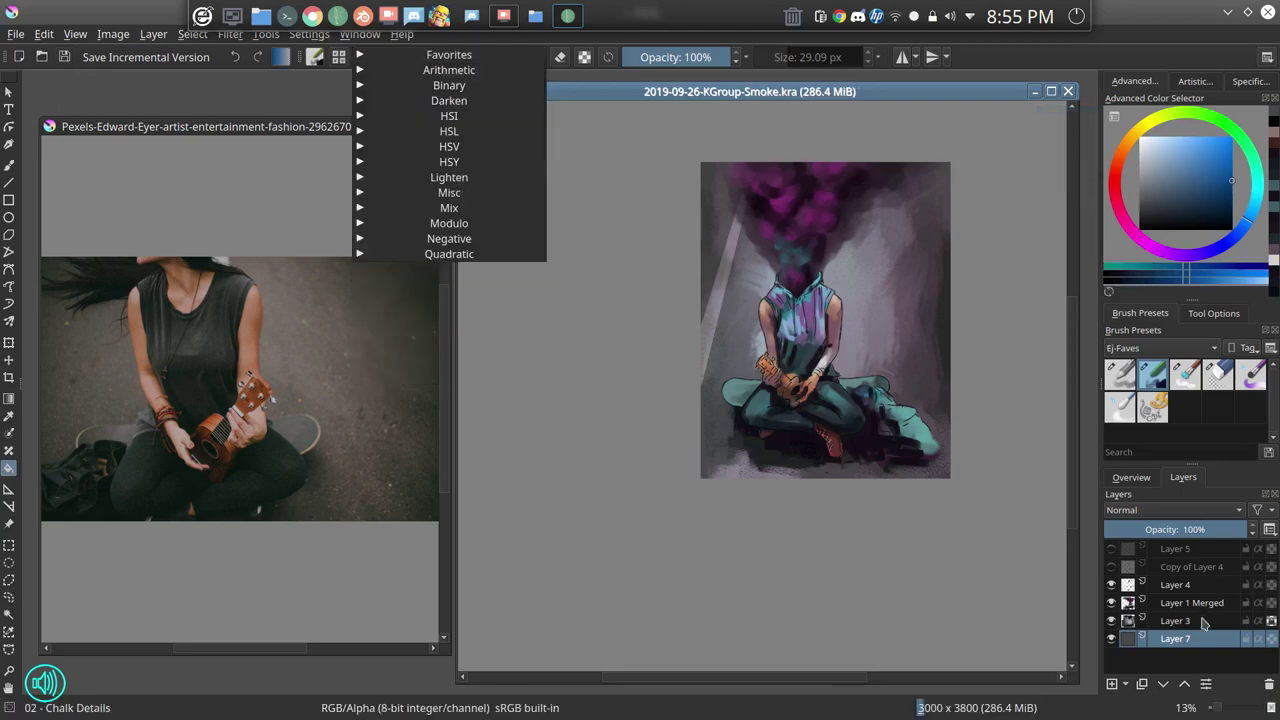
Merge Layer 3 into the grey fill layer beneath it, trim to the image size, and save the document
{"action": "left_click", "coordinate": [1256, 619]}
{"action": "left_click", "coordinate": [1271, 621]}
{"action": "right_click", "coordinate": [1226, 624]}
{"action": "left_click", "coordinate": [1125, 380]}
{"action": "left_click", "coordinate": [113, 34]}
{"action": "left_click", "coordinate": [136, 118]}
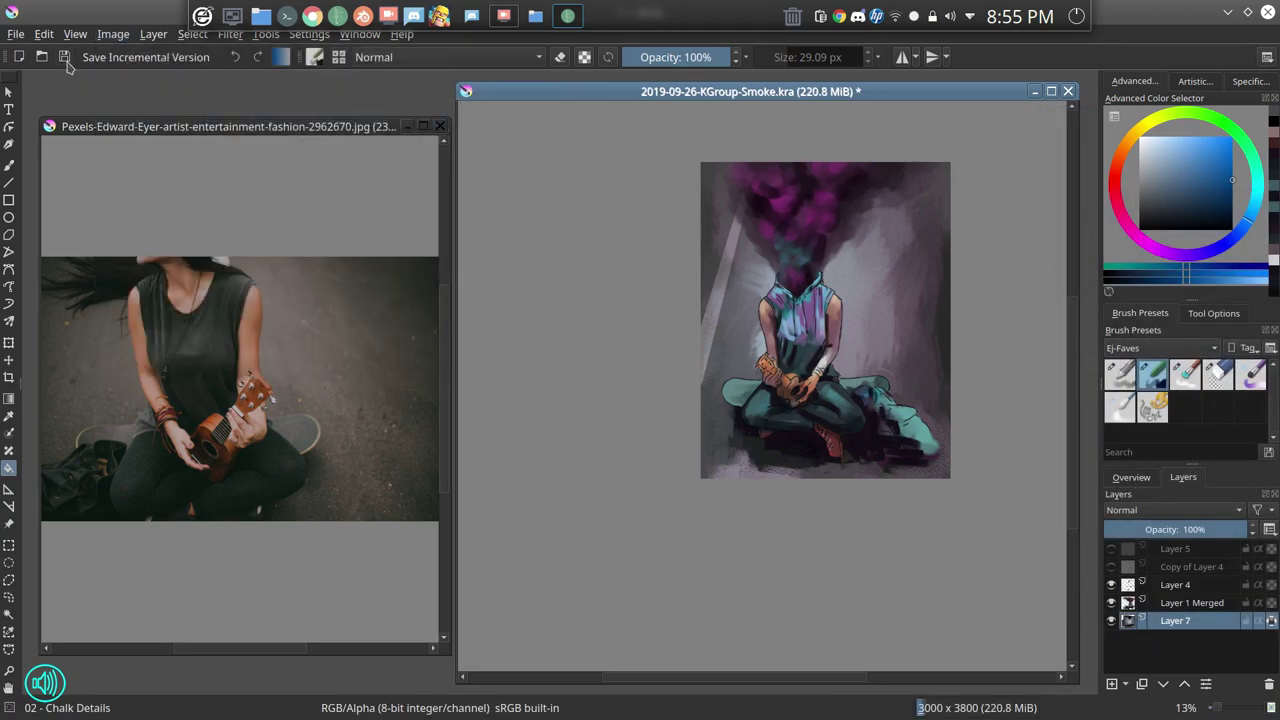
{"action": "left_click", "coordinate": [64, 58]}
Select Layer 1 Merged, and set the brush to Color Dodge mode with a size of about 94 px
{"action": "left_click", "coordinate": [1126, 602]}
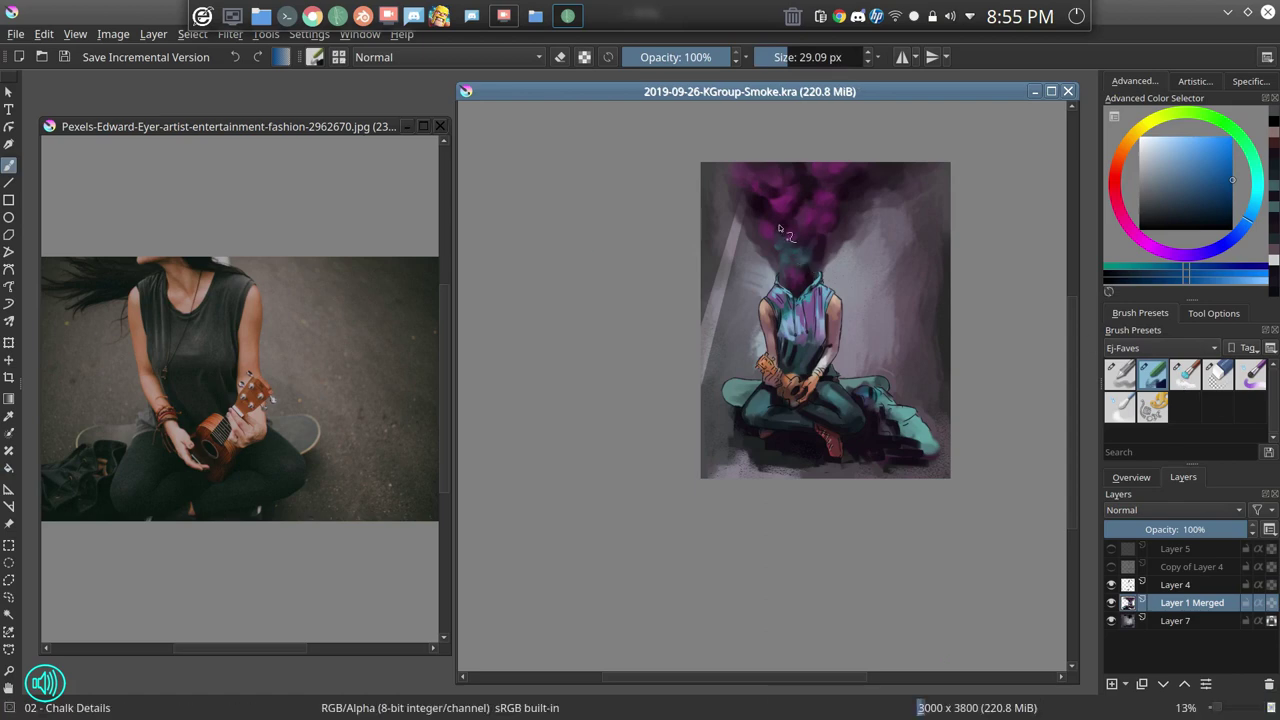
{"action": "left_click", "coordinate": [448, 57]}
{"action": "left_click", "coordinate": [430, 130]}
{"action": "mouse_move", "coordinate": [789, 255]}
{"action": "left_mouse_down", "text": "shift"}
{"action": "mouse_move", "coordinate": [840, 255]}
{"action": "mouse_move", "coordinate": [785, 233]}
{"action": "left_mouse_up", "text": "shift"}
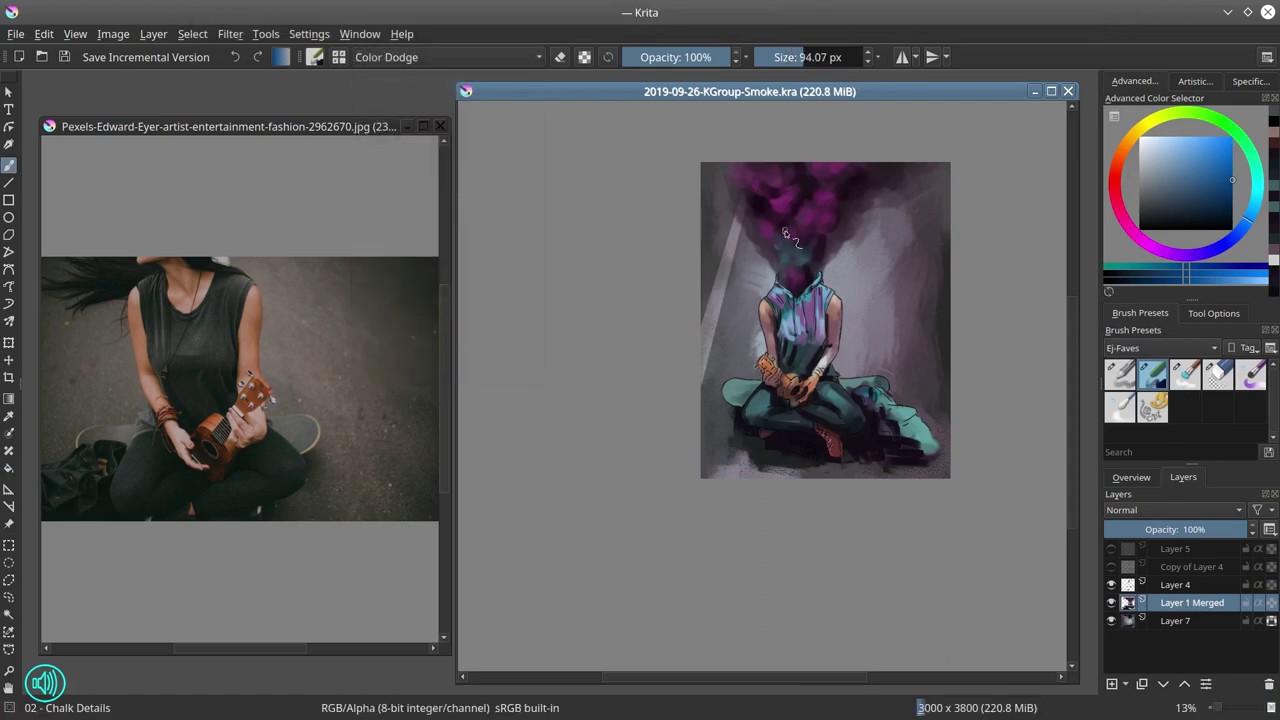
Turn off the horizontal canvas mirroring and bring the seated figure closer
{"action": "left_click", "coordinate": [1131, 477]}
{"action": "left_click", "coordinate": [1112, 686]}
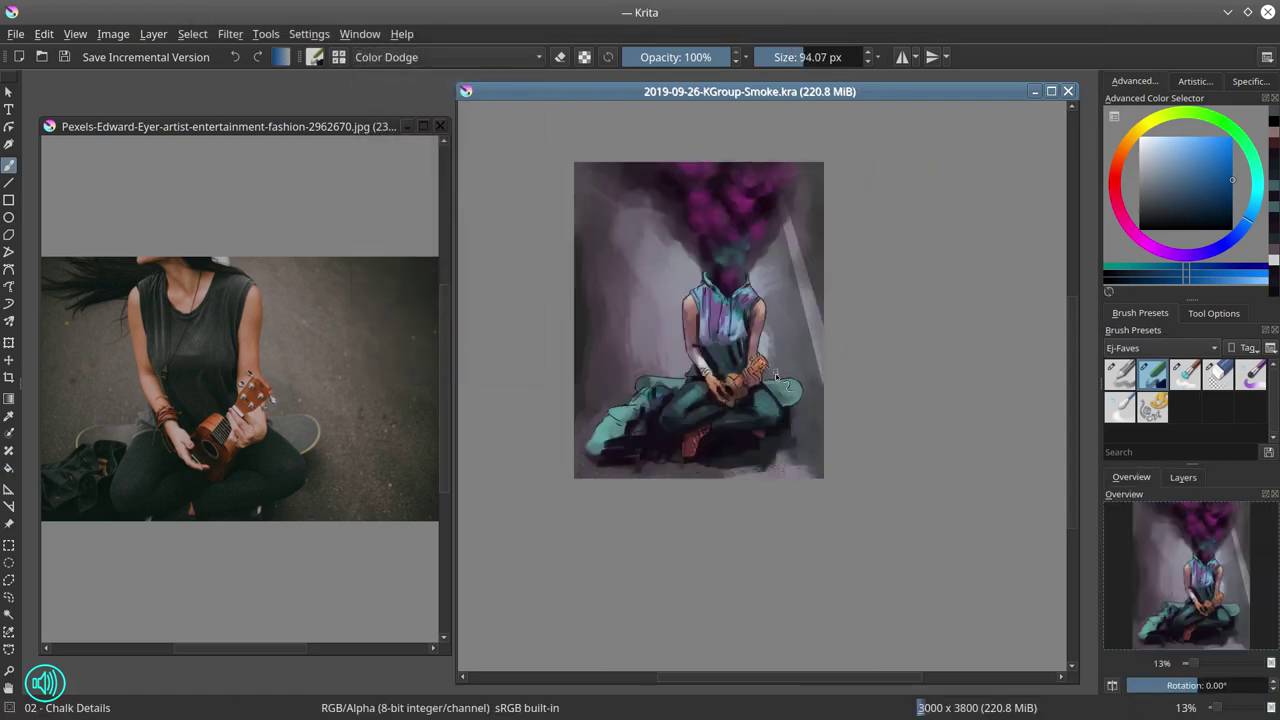
{"action": "left_click_drag", "start_coordinate": [797, 452], "coordinate": [796, 502], "text": "ctrl"}
{"action": "scroll", "coordinate": [800, 505], "scroll_direction": "up", "scroll_amount": 3}
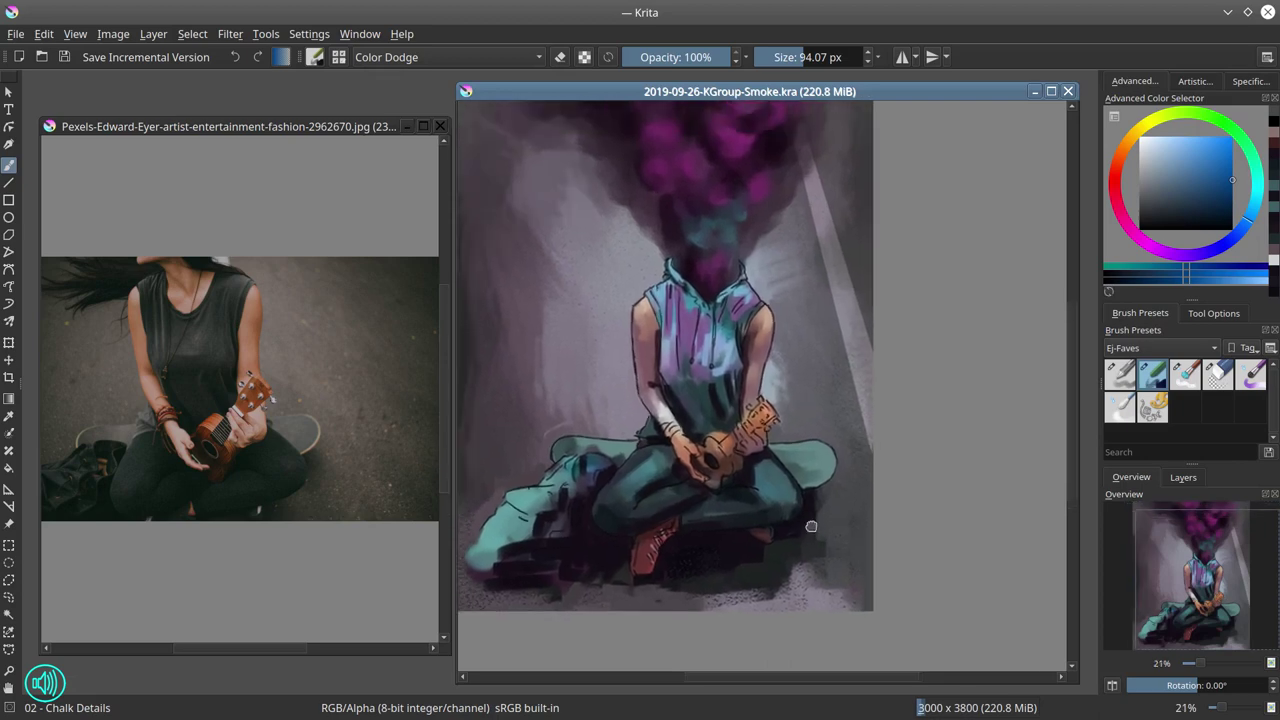
Paint two glowing blue eyes on the smoke head with the Color Dodge brush
{"action": "left_click_drag", "start_coordinate": [446, 427], "coordinate": [446, 394]}
{"action": "left_click_drag", "start_coordinate": [1075, 335], "coordinate": [1076, 311]}
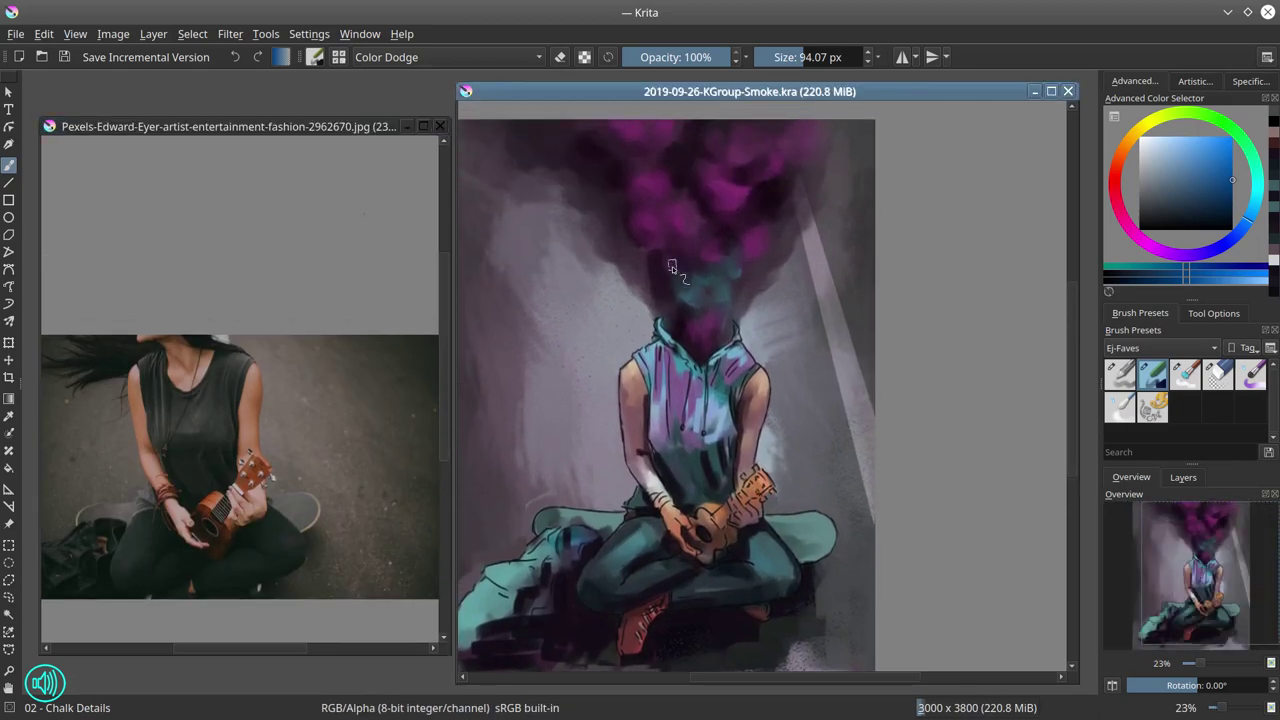
{"action": "mouse_move", "coordinate": [672, 273]}
{"action": "left_mouse_down"}
{"action": "mouse_move", "coordinate": [737, 281]}
{"action": "mouse_move", "coordinate": [692, 276]}
{"action": "left_mouse_up"}
{"action": "left_click_drag", "start_coordinate": [711, 277], "coordinate": [725, 273]}
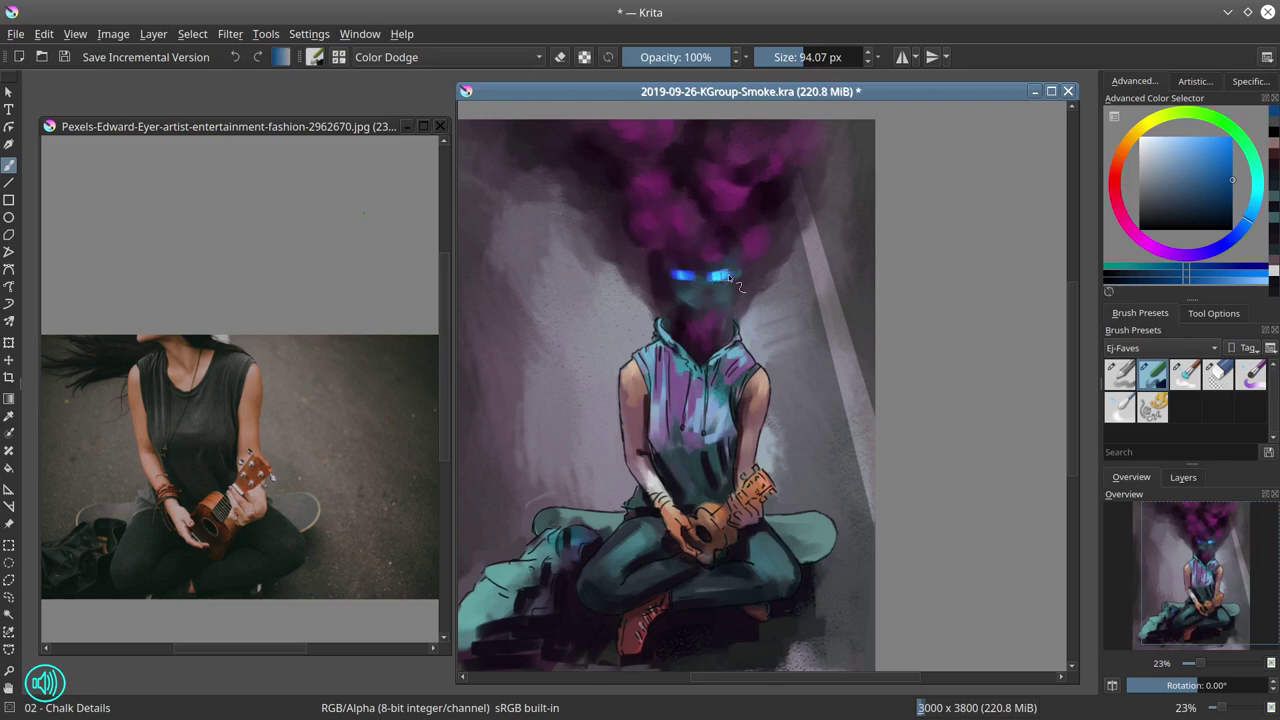
Compare the head with and without the glowing eye strokes, keep the eyes, and save the document
{"action": "key", "text": "ctrl+z"}
{"action": "key", "text": "ctrl+z"}
{"action": "key", "text": "ctrl+z"}
{"action": "key", "text": "ctrl+z"}
{"action": "key", "text": "ctrl+shift+z"}
{"action": "key", "text": "ctrl+shift+z"}
{"action": "key", "text": "ctrl+shift+z"}
{"action": "key", "text": "ctrl+shift+z"}
{"action": "left_click", "coordinate": [72, 52]}
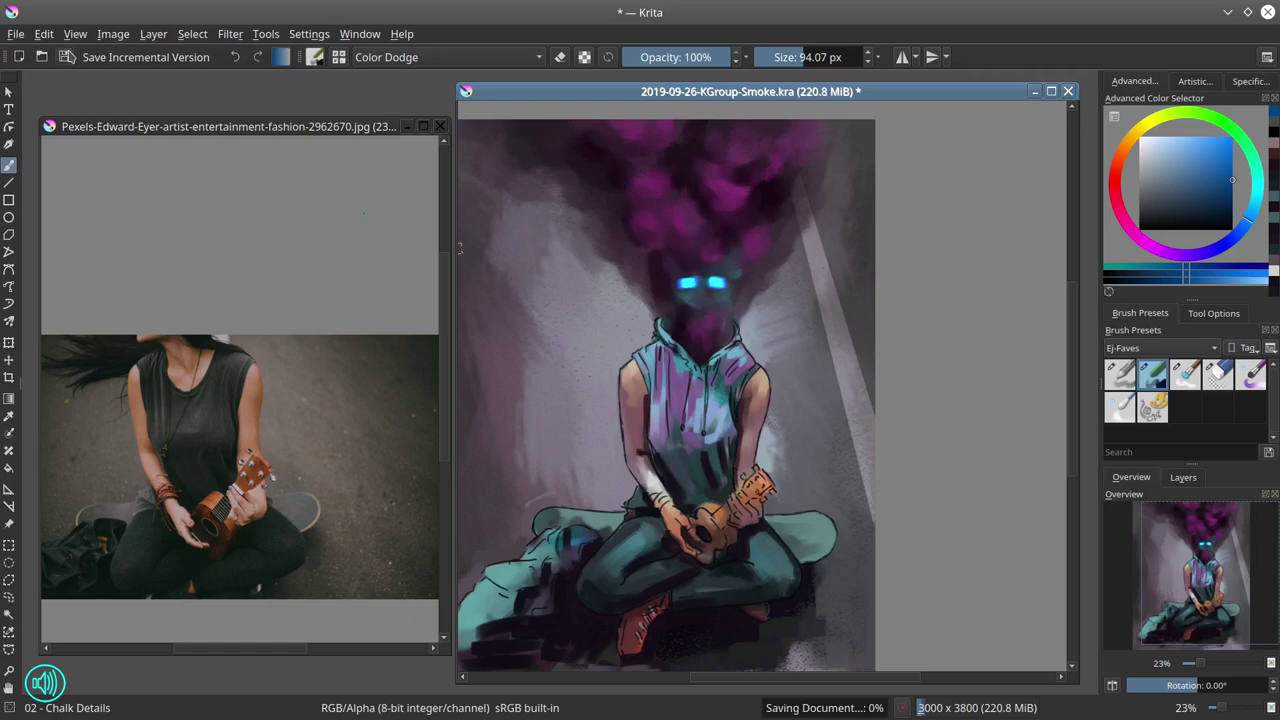
Return the brush to Normal blending mode and merge Layer 4 with Layer 1 Merged beneath it
{"action": "left_click", "coordinate": [1183, 477]}
{"action": "right_click", "coordinate": [1197, 588]}
{"action": "left_click", "coordinate": [1197, 612]}
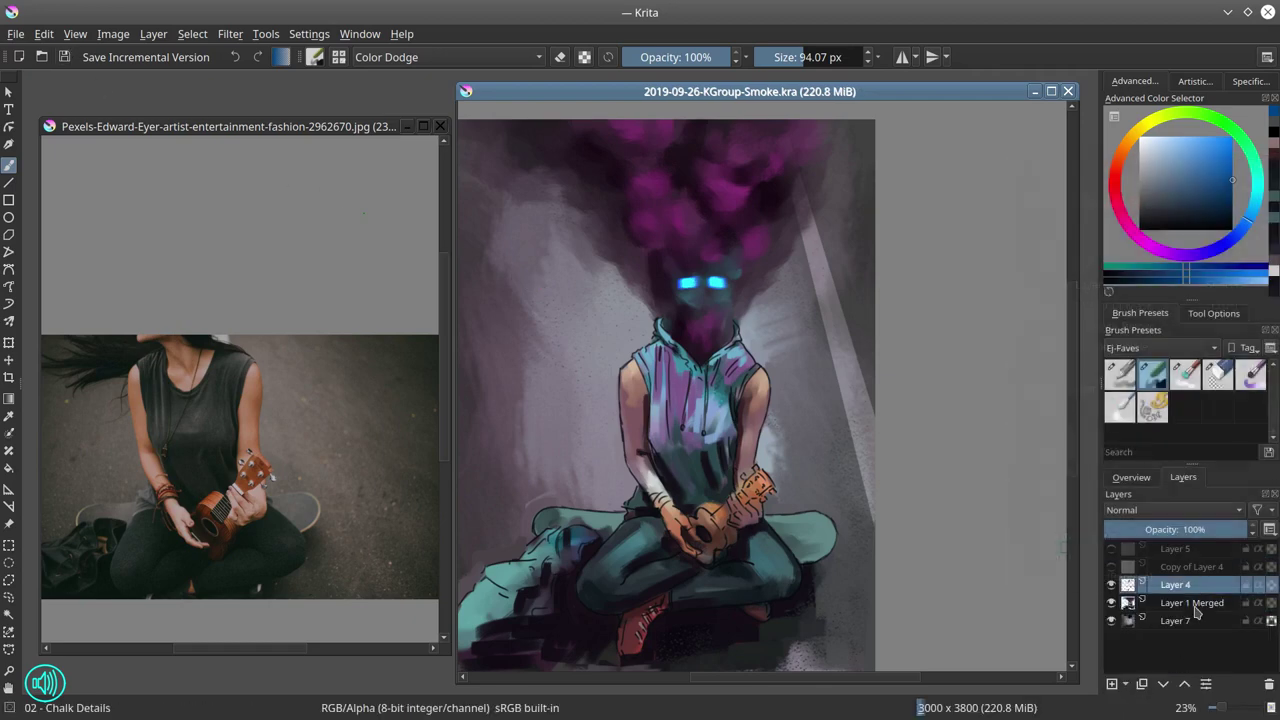
{"action": "left_click", "coordinate": [1196, 604]}
{"action": "left_click", "coordinate": [447, 57]}
{"action": "left_click", "coordinate": [484, 150]}
{"action": "right_click", "coordinate": [1220, 588]}
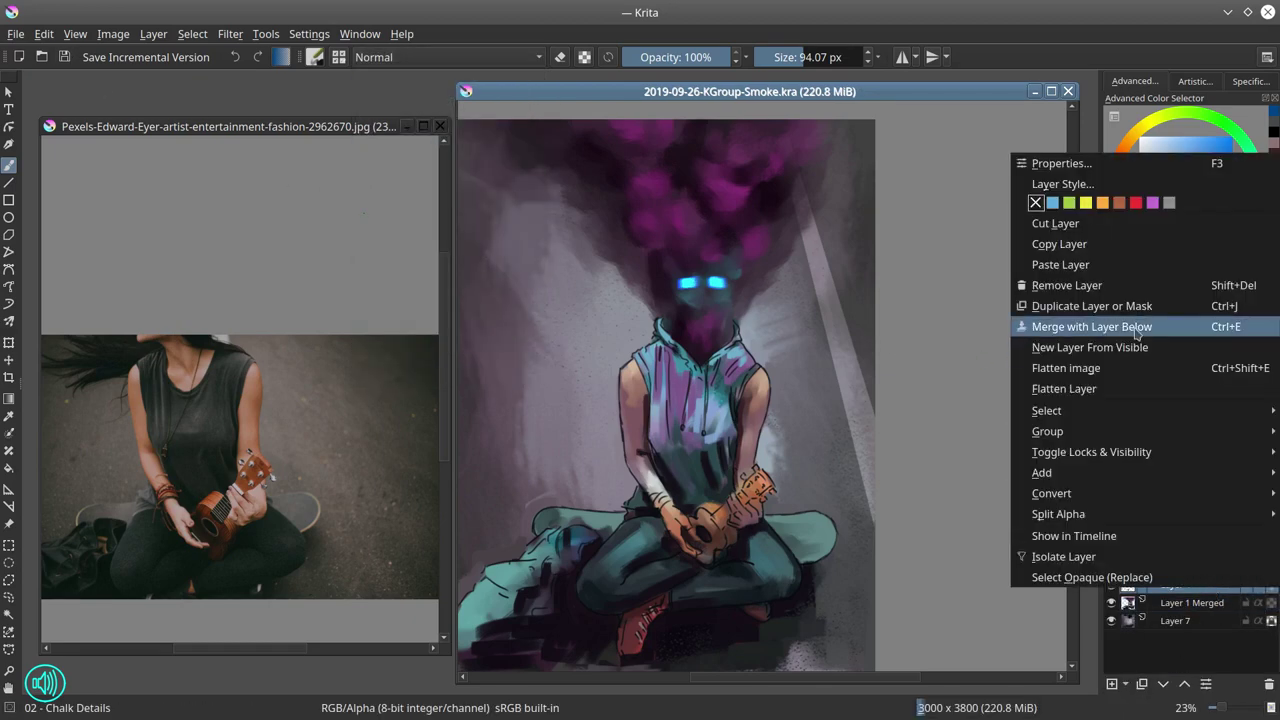
{"action": "left_click", "coordinate": [1135, 328]}
{"action": "left_click", "coordinate": [1132, 478]}
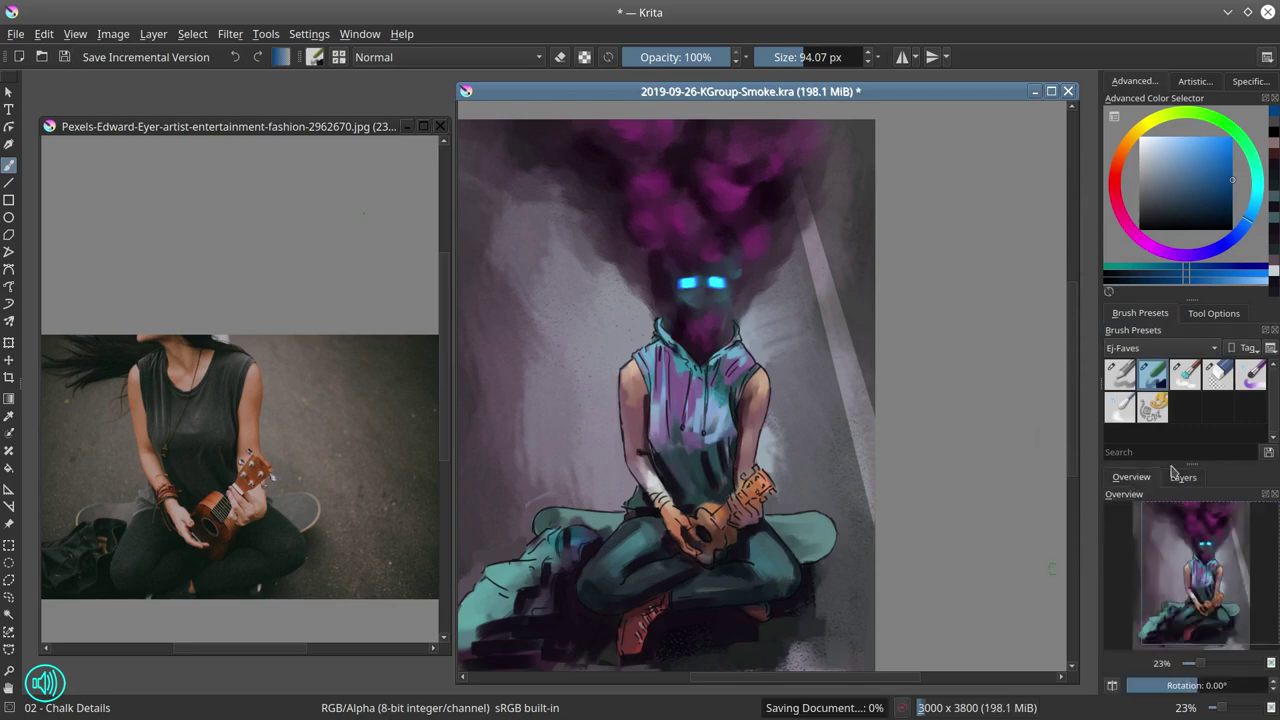
Smudge the ink lines of the hood and drawstrings into the paint with the Blender Textured Soft brush
{"action": "left_click", "coordinate": [1184, 376]}
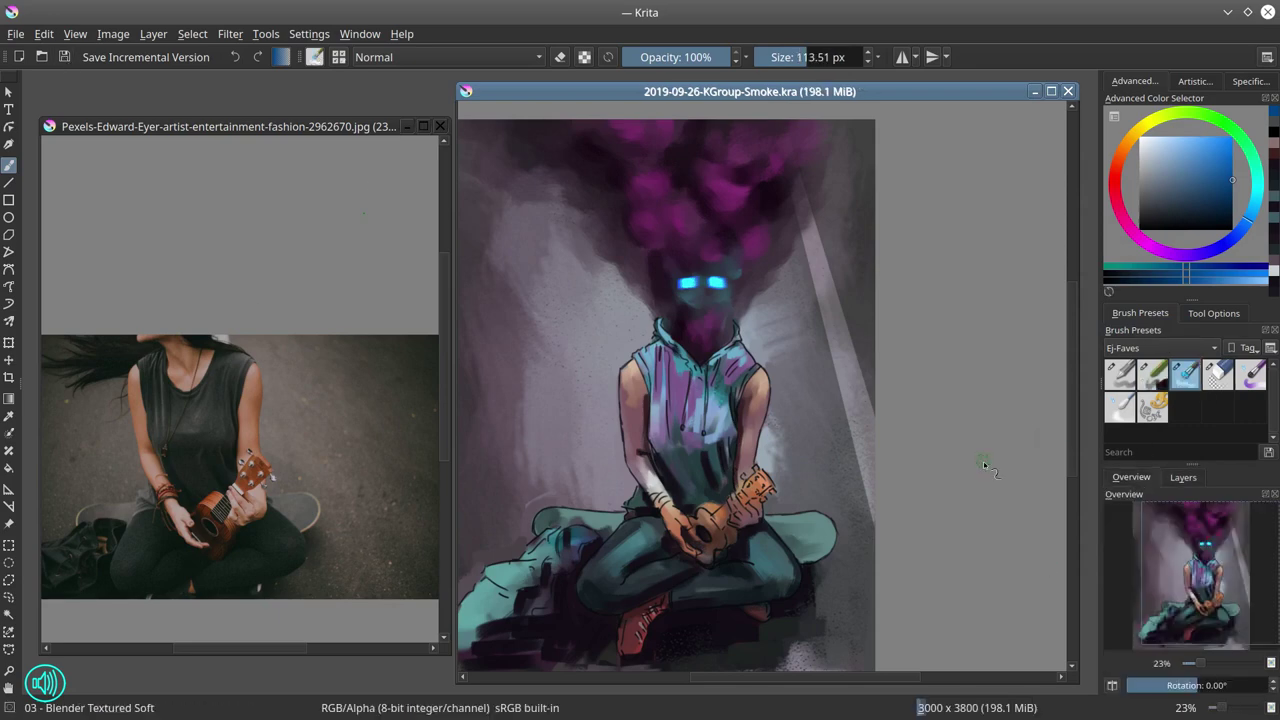
{"action": "scroll", "coordinate": [690, 402], "scroll_direction": "up", "scroll_amount": 2}
{"action": "mouse_move", "coordinate": [642, 233]}
{"action": "left_mouse_down"}
{"action": "mouse_move", "coordinate": [616, 233]}
{"action": "mouse_move", "coordinate": [630, 236]}
{"action": "mouse_move", "coordinate": [616, 255]}
{"action": "mouse_move", "coordinate": [694, 318]}
{"action": "left_mouse_up"}
{"action": "left_click_drag", "start_coordinate": [646, 276], "coordinate": [697, 325]}
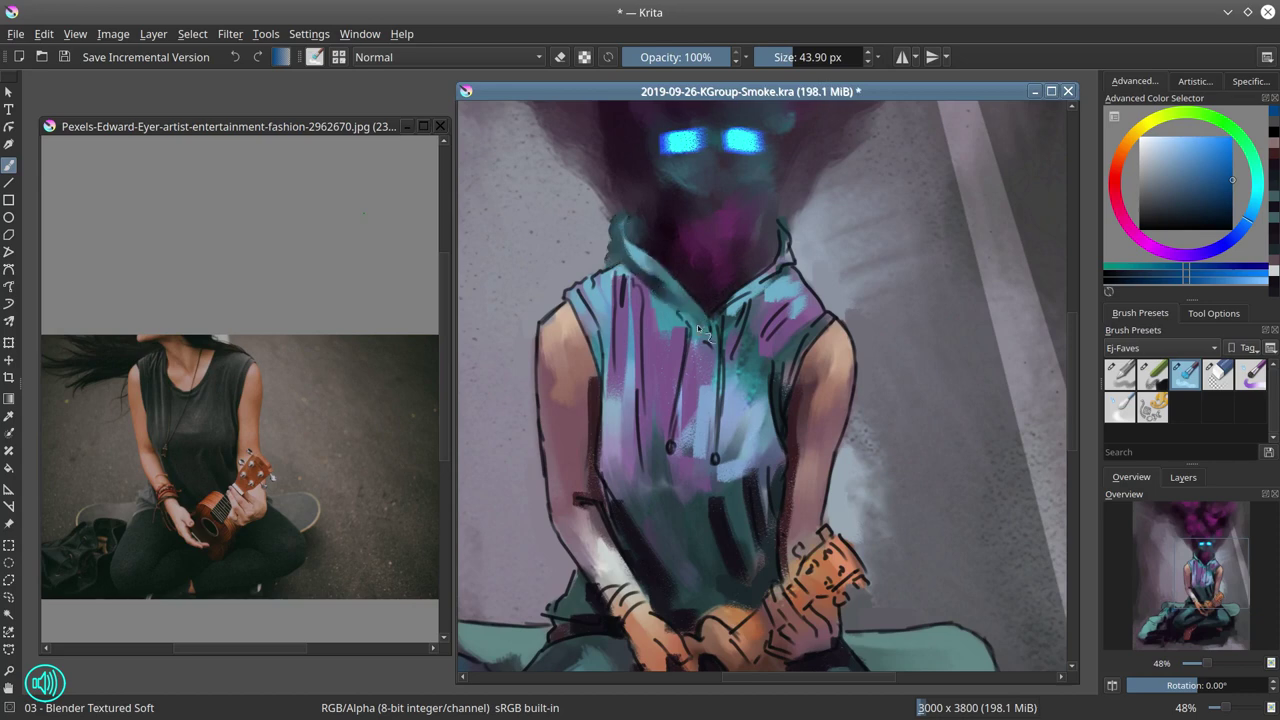
{"action": "key", "text": "bracketleft"}
{"action": "left_click_drag", "start_coordinate": [689, 372], "coordinate": [670, 448]}
{"action": "mouse_move", "coordinate": [724, 305]}
{"action": "left_mouse_down"}
{"action": "mouse_move", "coordinate": [794, 266]}
{"action": "mouse_move", "coordinate": [788, 242]}
{"action": "left_mouse_up"}
{"action": "left_click_drag", "start_coordinate": [736, 344], "coordinate": [740, 344]}
{"action": "left_click_drag", "start_coordinate": [721, 312], "coordinate": [716, 462]}
{"action": "left_click_drag", "start_coordinate": [691, 397], "coordinate": [692, 452]}
{"action": "left_click_drag", "start_coordinate": [684, 388], "coordinate": [675, 452]}
Blend the purple, teal and dark fold strokes across the shirt at a brush size of about 33 px
{"action": "key", "text": "bracketleft"}
{"action": "left_click_drag", "start_coordinate": [641, 280], "coordinate": [636, 376]}
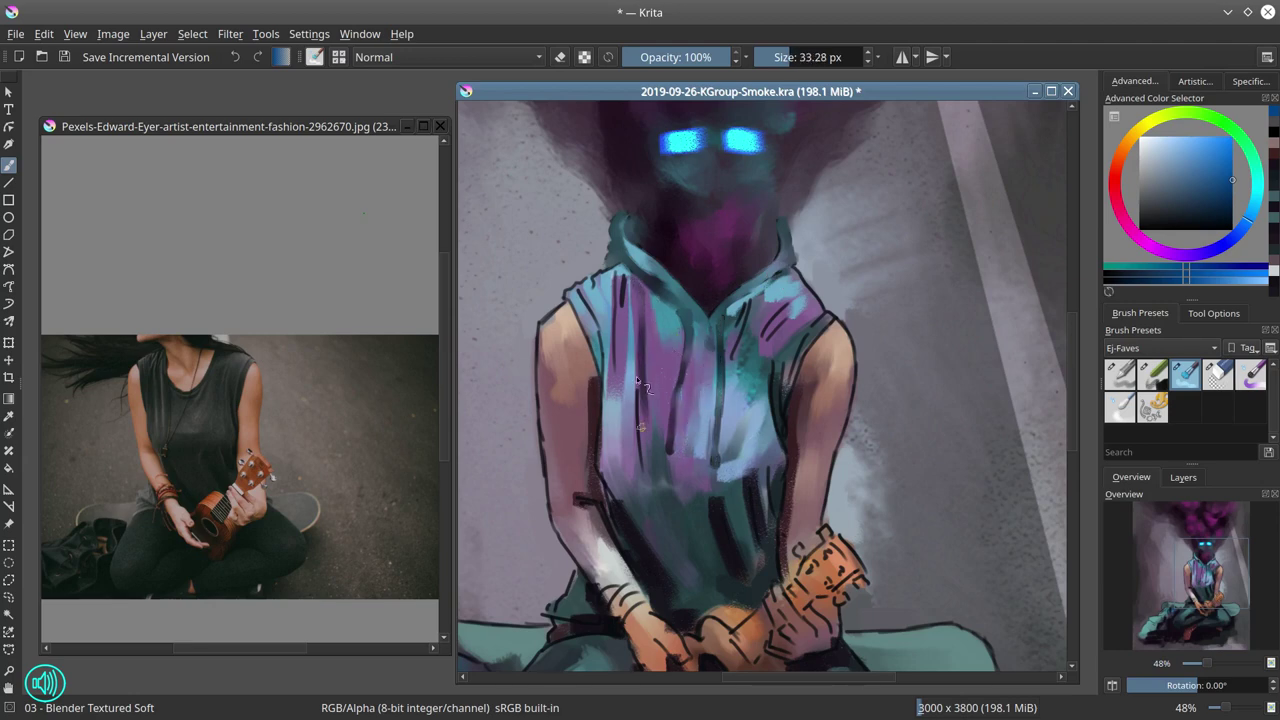
{"action": "mouse_move", "coordinate": [622, 511]}
{"action": "left_mouse_down"}
{"action": "mouse_move", "coordinate": [601, 434]}
{"action": "mouse_move", "coordinate": [613, 350]}
{"action": "mouse_move", "coordinate": [620, 410]}
{"action": "mouse_move", "coordinate": [640, 382]}
{"action": "mouse_move", "coordinate": [646, 436]}
{"action": "mouse_move", "coordinate": [634, 356]}
{"action": "left_mouse_up"}
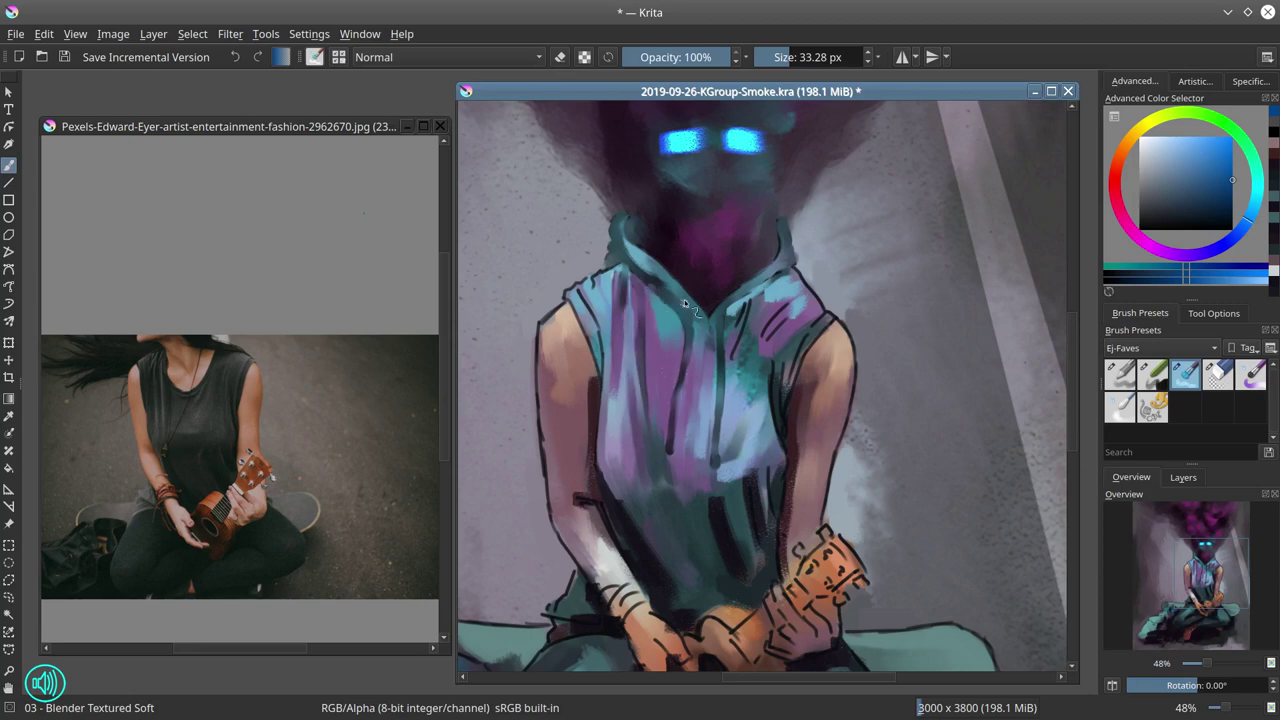
{"action": "mouse_move", "coordinate": [728, 312]}
{"action": "left_mouse_down"}
{"action": "mouse_move", "coordinate": [801, 284]}
{"action": "mouse_move", "coordinate": [797, 372]}
{"action": "left_mouse_up"}
{"action": "mouse_move", "coordinate": [818, 328]}
{"action": "left_mouse_down"}
{"action": "mouse_move", "coordinate": [777, 444]}
{"action": "mouse_move", "coordinate": [772, 362]}
{"action": "mouse_move", "coordinate": [760, 402]}
{"action": "left_mouse_up"}
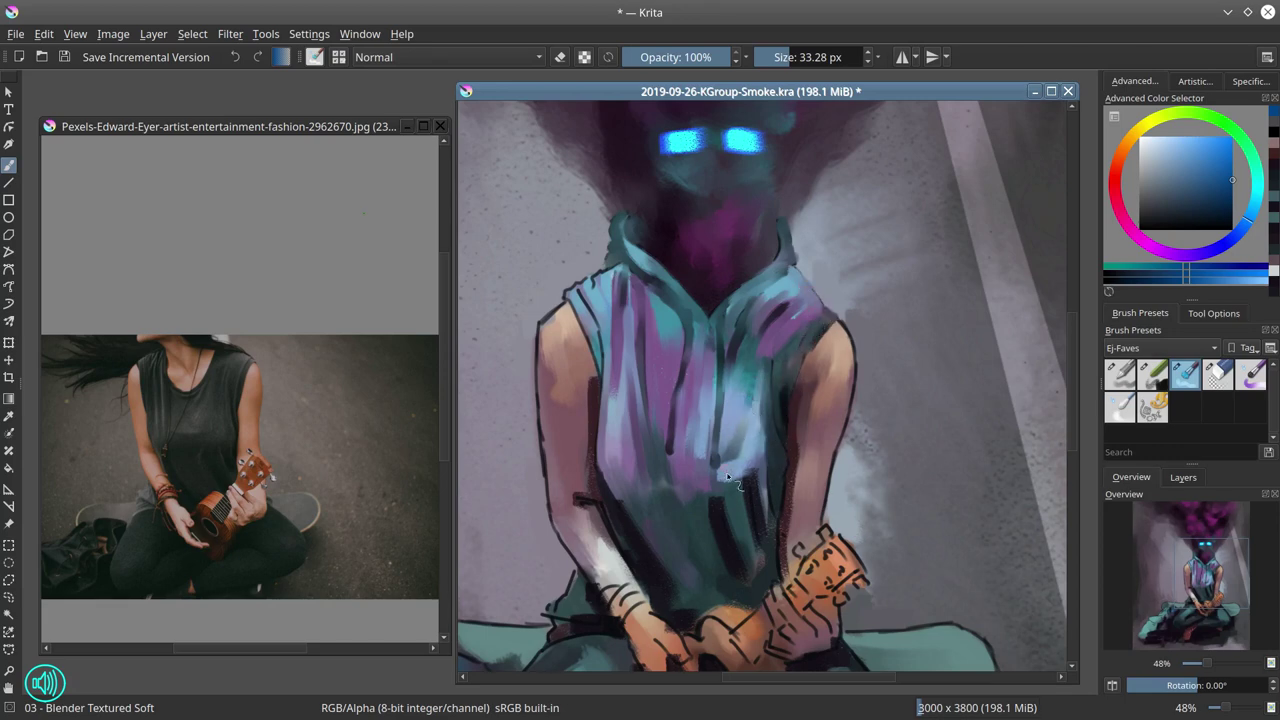
{"action": "left_click_drag", "start_coordinate": [727, 477], "coordinate": [733, 504]}
{"action": "mouse_move", "coordinate": [721, 482]}
{"action": "left_mouse_down"}
{"action": "mouse_move", "coordinate": [757, 589]}
{"action": "mouse_move", "coordinate": [796, 470]}
{"action": "mouse_move", "coordinate": [795, 420]}
{"action": "left_mouse_up"}
Smudge away the ink outline of the arm holding the ukulele's neck, from shoulder to wrist
{"action": "key", "text": "bracketleft"}
{"action": "key", "text": "bracketleft"}
{"action": "mouse_move", "coordinate": [842, 326]}
{"action": "left_mouse_down"}
{"action": "mouse_move", "coordinate": [802, 560]}
{"action": "mouse_move", "coordinate": [823, 533]}
{"action": "mouse_move", "coordinate": [854, 583]}
{"action": "left_mouse_up"}
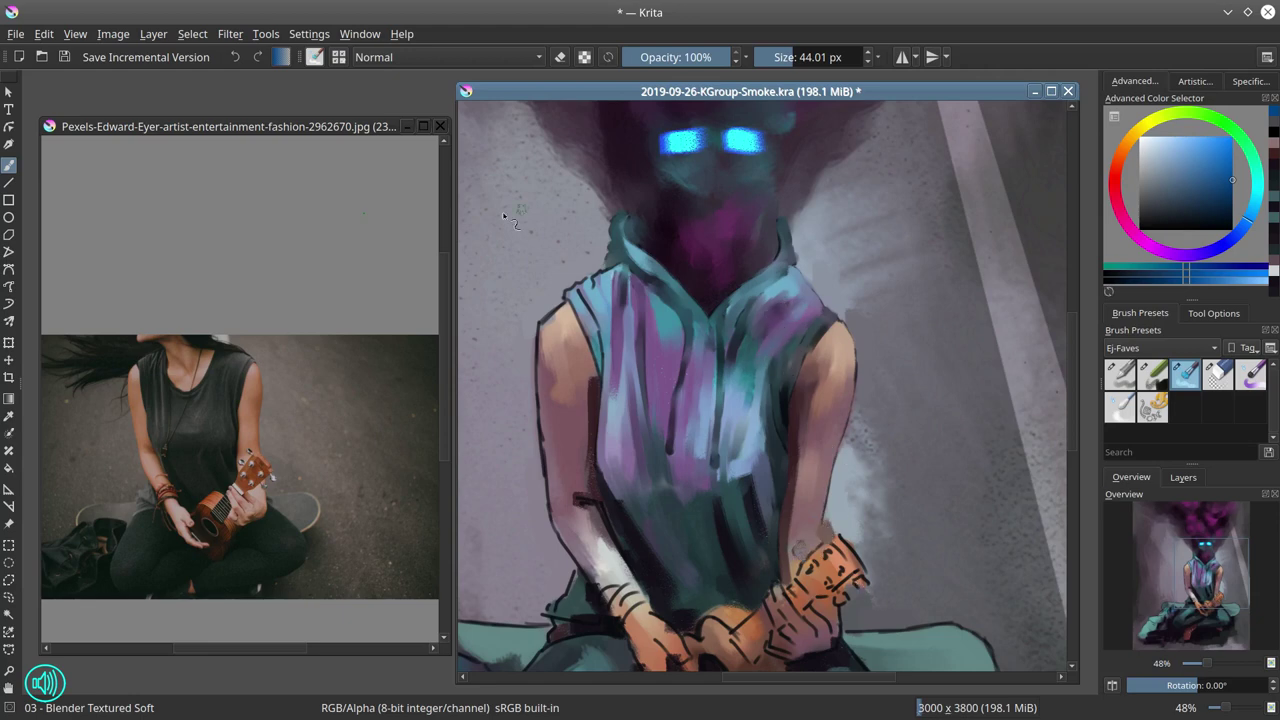
Blend the sleeve edge and soften the outline of the strumming arm from shoulder to forearm
{"action": "key", "text": "bracketleft"}
{"action": "key", "text": "bracketleft"}
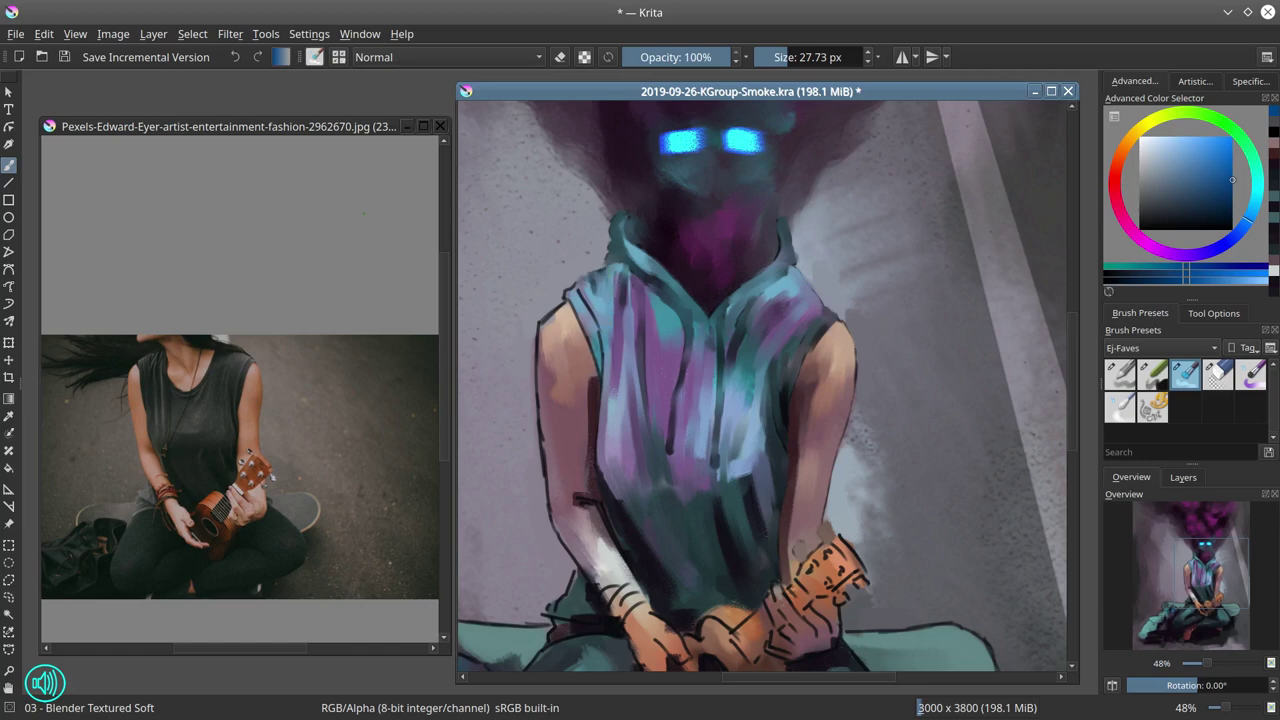
{"action": "left_click_drag", "start_coordinate": [568, 290], "coordinate": [600, 374]}
{"action": "mouse_move", "coordinate": [566, 326]}
{"action": "left_mouse_down", "text": "shift"}
{"action": "mouse_move", "coordinate": [565, 307]}
{"action": "mouse_move", "coordinate": [549, 371]}
{"action": "left_mouse_up", "text": "shift"}
{"action": "key", "text": "bracketleft"}
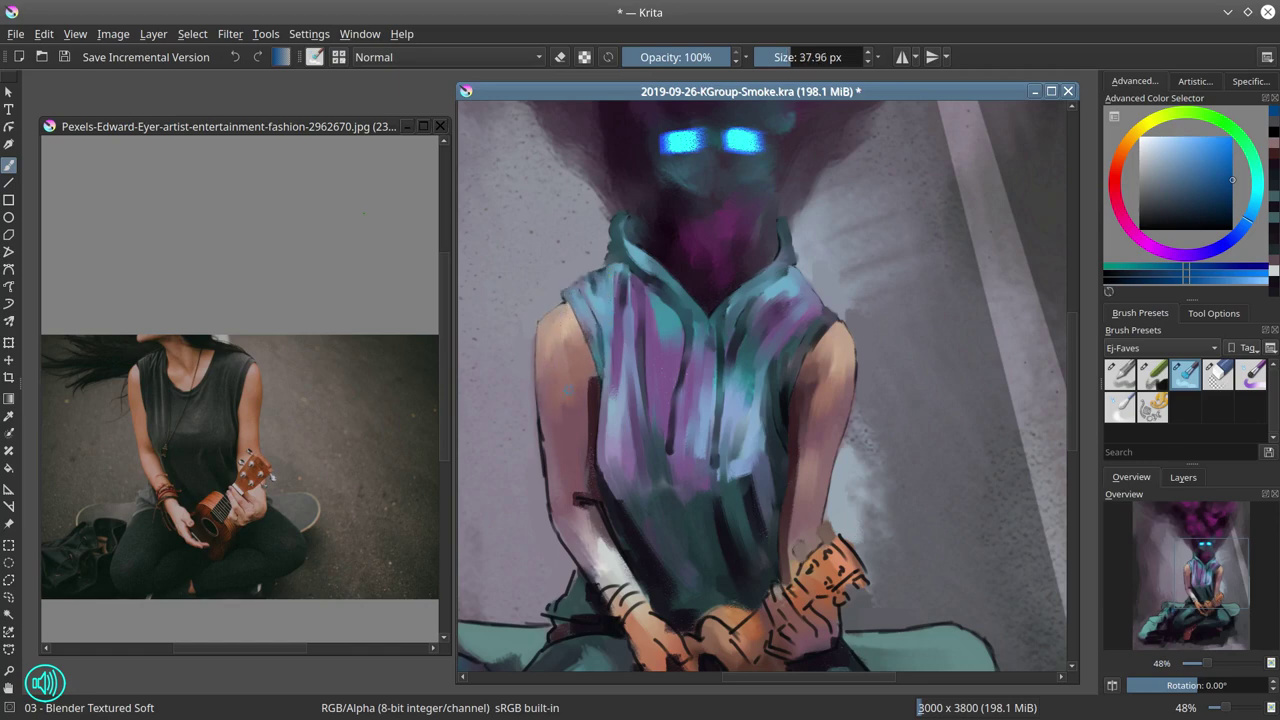
{"action": "key", "text": "bracketleft"}
{"action": "key", "text": "bracketleft"}
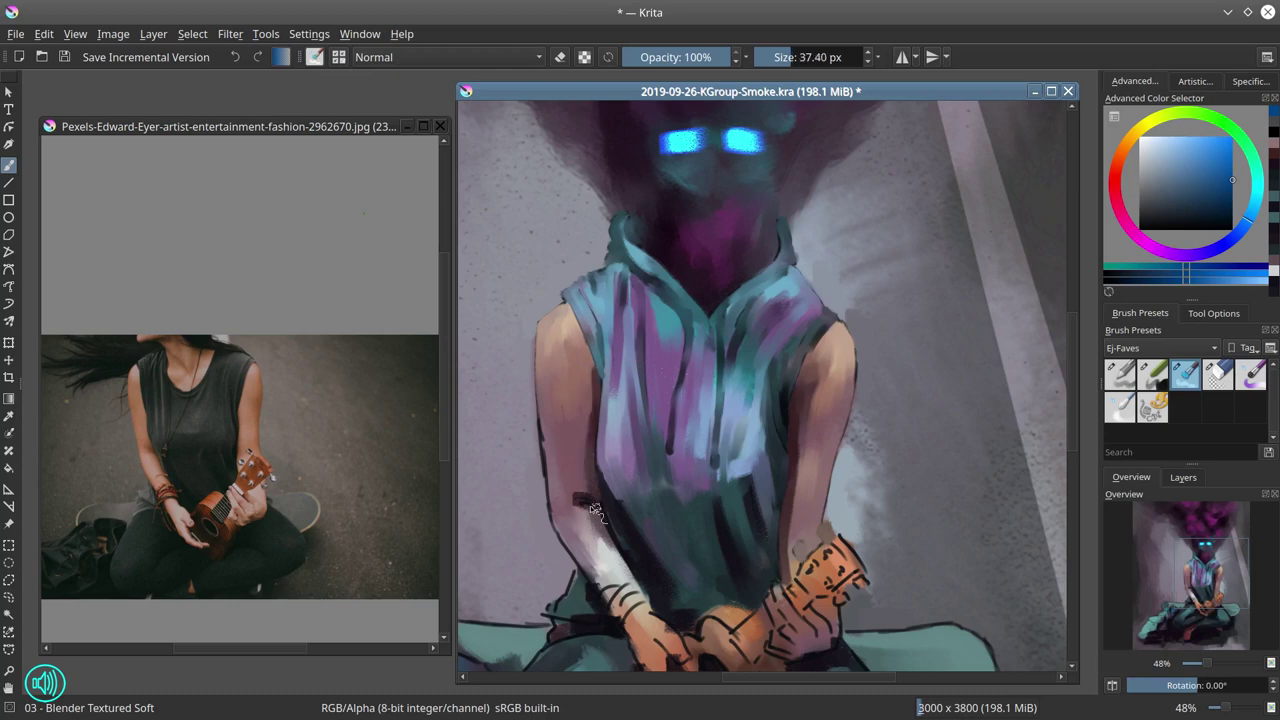
{"action": "left_click_drag", "start_coordinate": [543, 416], "coordinate": [543, 470]}
{"action": "left_click_drag", "start_coordinate": [571, 544], "coordinate": [602, 582]}
{"action": "key", "text": "bracketleft"}
Paint saturated red bracelet bands around the strumming wrist with a small Chalk Details brush
{"action": "left_click", "coordinate": [1152, 375]}
{"action": "scroll", "coordinate": [737, 508], "scroll_direction": "down", "scroll_amount": 1}
{"action": "left_click_drag", "start_coordinate": [737, 508], "coordinate": [753, 456]}
{"action": "left_click", "coordinate": [1114, 177]}
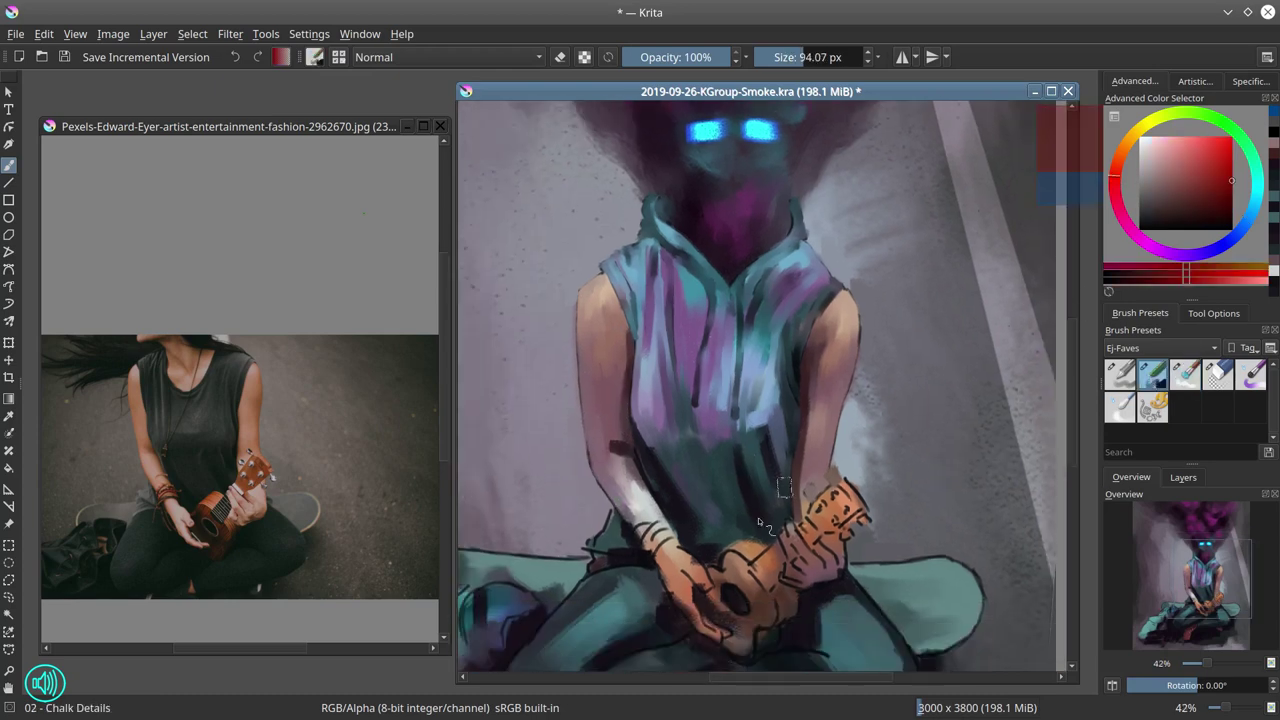
{"action": "key", "text": "bracketleft"}
{"action": "key", "text": "bracketleft"}
{"action": "key", "text": "bracketleft"}
{"action": "left_click_drag", "start_coordinate": [653, 553], "coordinate": [674, 543]}
{"action": "left_click_drag", "start_coordinate": [644, 537], "coordinate": [665, 525]}
{"action": "left_click_drag", "start_coordinate": [642, 511], "coordinate": [660, 513]}
{"action": "mouse_move", "coordinate": [720, 460]}
{"action": "left_mouse_down"}
{"action": "mouse_move", "coordinate": [716, 519]}
{"action": "mouse_move", "coordinate": [733, 466]}
{"action": "left_mouse_up"}
Blend the ink lines of the strumming hand and fingers with the Blender Textured Soft brush at about 30 px
{"action": "scroll", "coordinate": [733, 466], "scroll_direction": "up", "scroll_amount": 1}
{"action": "key", "text": "slash"}
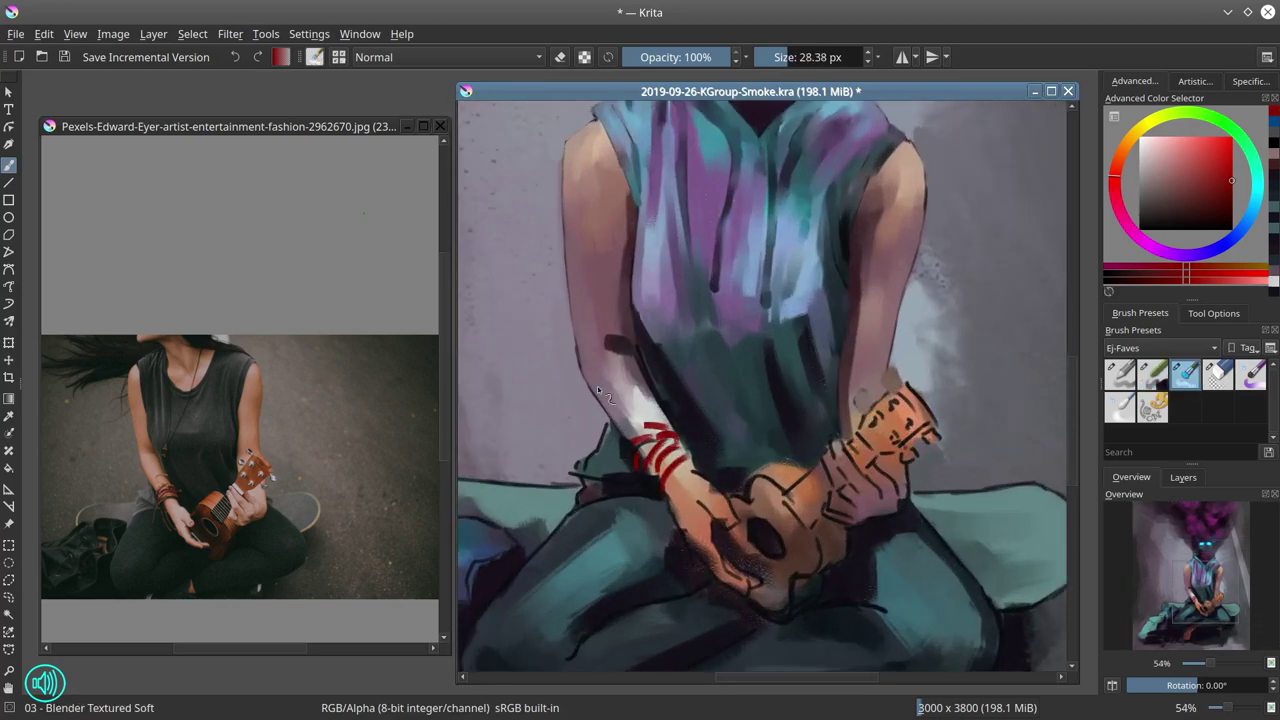
{"action": "mouse_move", "coordinate": [668, 470]}
{"action": "left_mouse_down"}
{"action": "mouse_move", "coordinate": [682, 470]}
{"action": "mouse_move", "coordinate": [704, 551]}
{"action": "mouse_move", "coordinate": [732, 575]}
{"action": "left_mouse_up"}
{"action": "left_click_drag", "start_coordinate": [724, 572], "coordinate": [752, 585]}
{"action": "key", "text": "bracketright"}
{"action": "key", "text": "bracketright"}
{"action": "key", "text": "bracketright"}
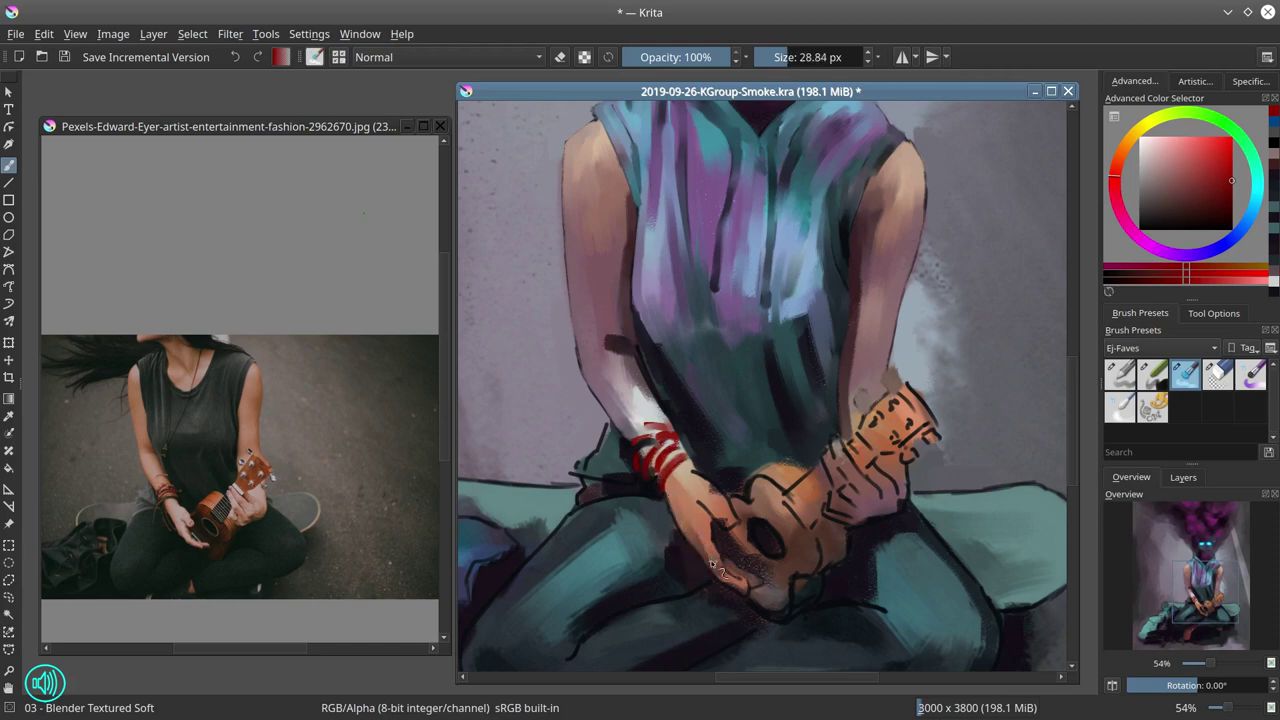
{"action": "key", "text": "bracketright"}
{"action": "key", "text": "bracketright"}
{"action": "key", "text": "bracketright"}
{"action": "key", "text": "bracketright"}
{"action": "key", "text": "bracketright"}
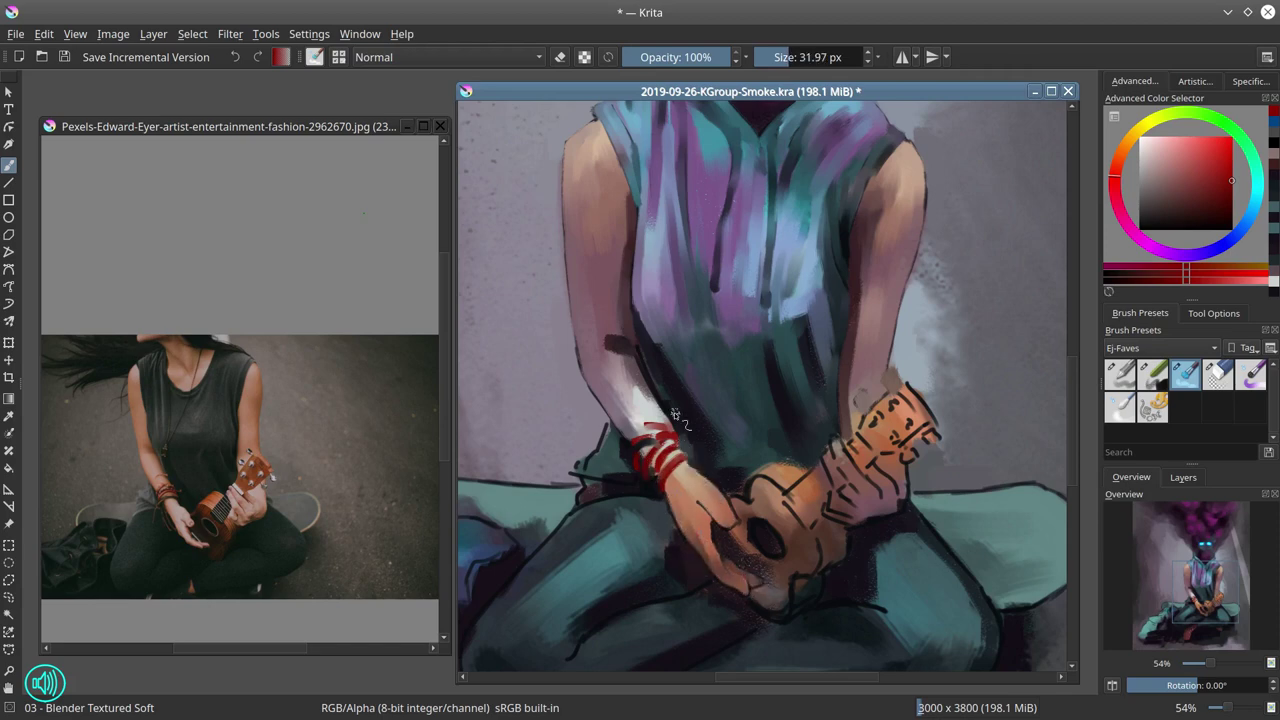
Smudge the dark outlines and texture of the ukulele's lower body into its brown tones, varying the brush size
{"action": "key", "text": "bracketleft"}
{"action": "key", "text": "bracketleft"}
{"action": "key", "text": "bracketleft"}
{"action": "key", "text": "bracketleft"}
{"action": "key", "text": "bracketleft"}
{"action": "key", "text": "bracketright"}
{"action": "key", "text": "bracketright"}
{"action": "key", "text": "bracketright"}
{"action": "key", "text": "bracketright"}
{"action": "key", "text": "bracketright"}
{"action": "left_click_drag", "start_coordinate": [800, 580], "coordinate": [791, 511]}
{"action": "mouse_move", "coordinate": [735, 472]}
{"action": "left_mouse_down"}
{"action": "mouse_move", "coordinate": [755, 474]}
{"action": "mouse_move", "coordinate": [748, 464]}
{"action": "mouse_move", "coordinate": [757, 506]}
{"action": "left_mouse_up"}
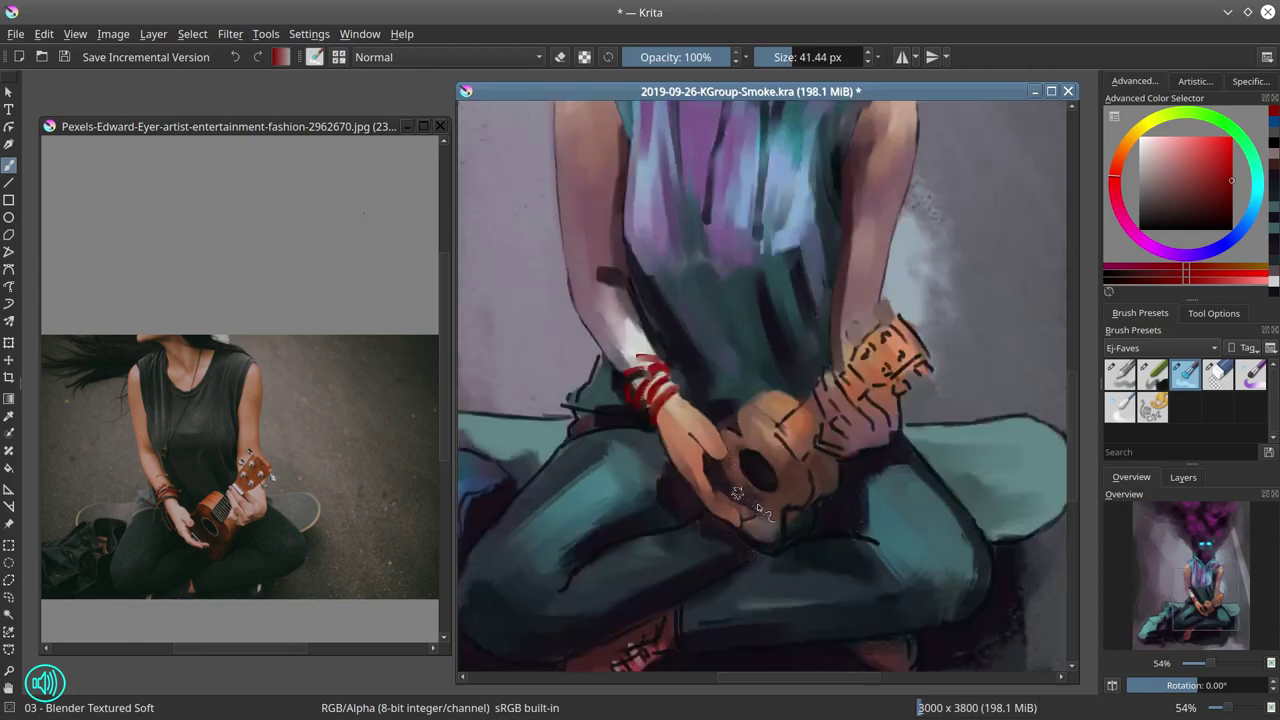
{"action": "key", "text": "bracketleft"}
{"action": "key", "text": "bracketleft"}
{"action": "key", "text": "bracketleft"}
{"action": "key", "text": "bracketleft"}
{"action": "key", "text": "bracketleft"}
{"action": "key", "text": "bracketright"}
{"action": "key", "text": "bracketright"}
{"action": "key", "text": "bracketright"}
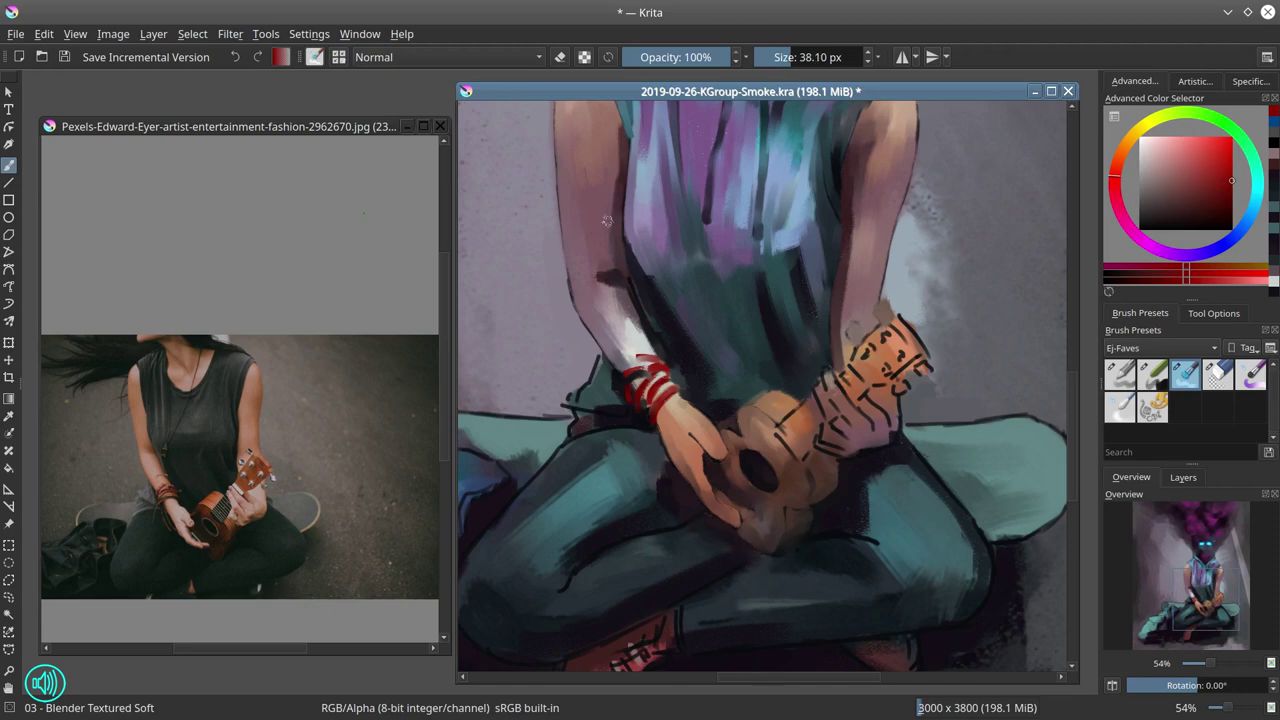
Blend the dark patch at the strumming arm's elbow into the forearm and save the document
{"action": "left_click_drag", "start_coordinate": [605, 270], "coordinate": [612, 284]}
{"action": "left_click_drag", "start_coordinate": [620, 262], "coordinate": [614, 261]}
{"action": "left_click_drag", "start_coordinate": [628, 290], "coordinate": [667, 340]}
{"action": "left_click_drag", "start_coordinate": [863, 490], "coordinate": [838, 568]}
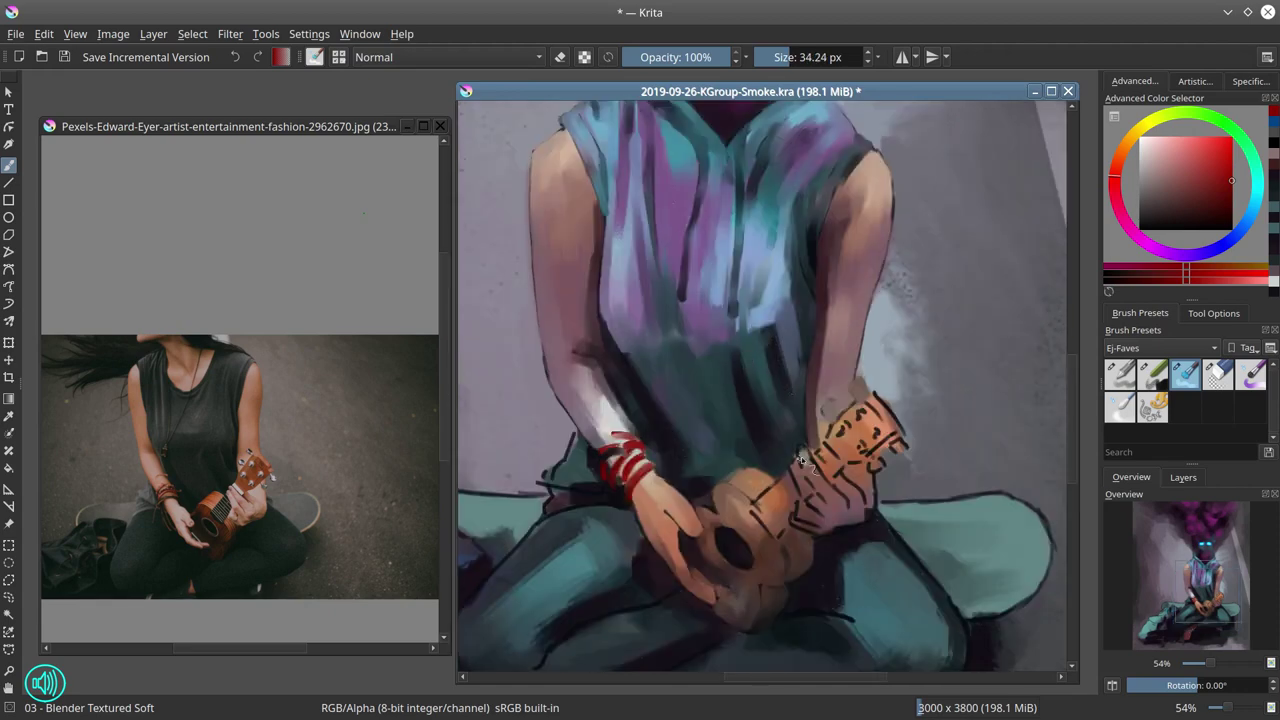
{"action": "left_click", "coordinate": [70, 60]}
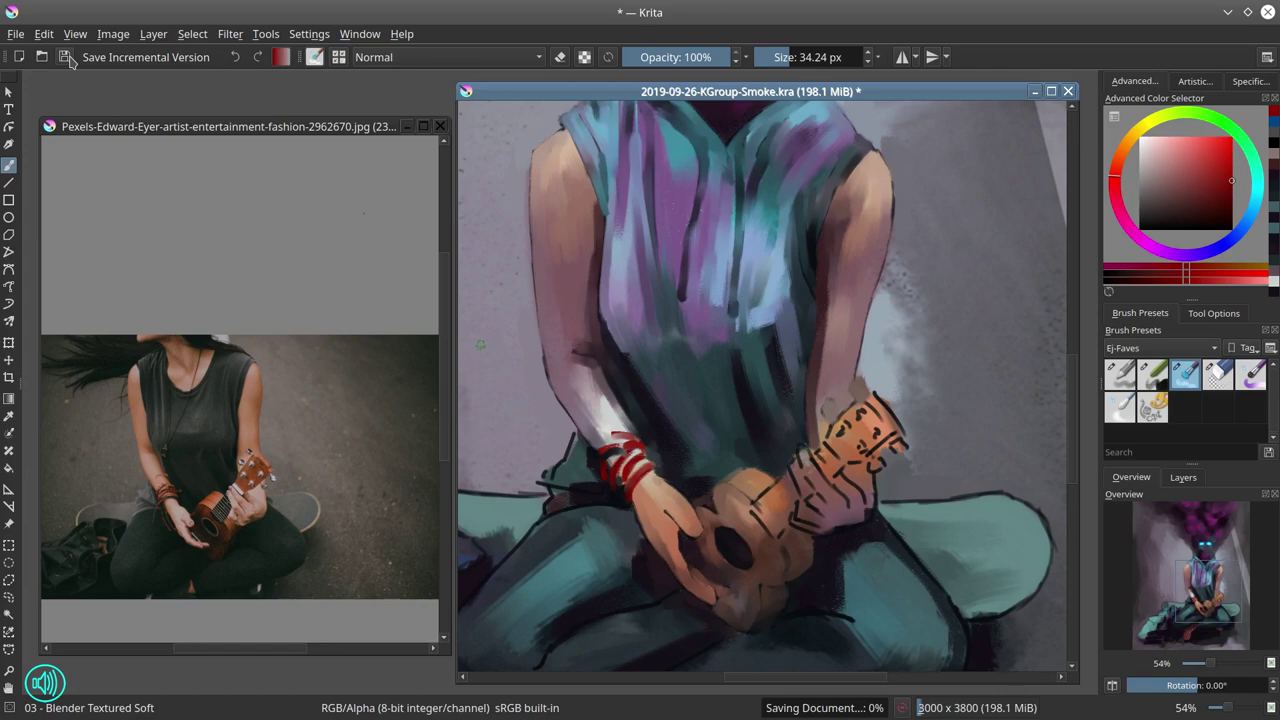
{"action": "scroll", "coordinate": [800, 336], "scroll_direction": "down", "scroll_amount": 3}
{"action": "left_click_drag", "start_coordinate": [775, 310], "coordinate": [803, 388]}
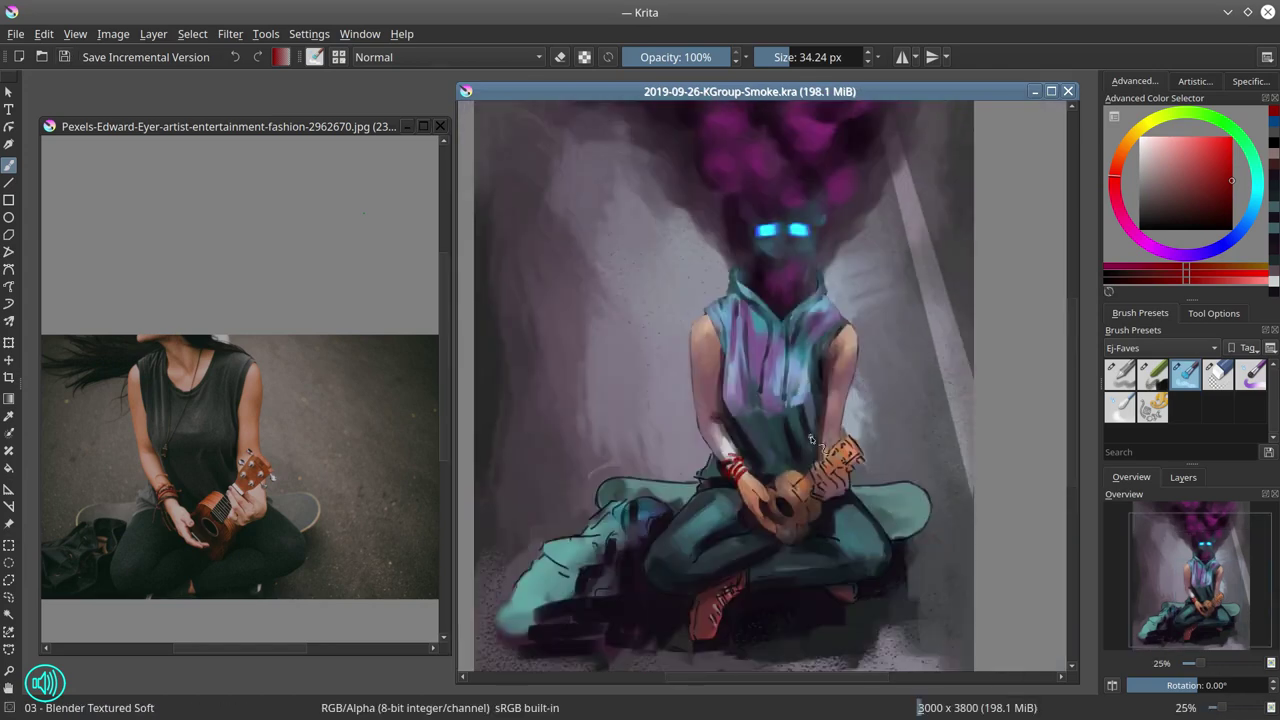
{"action": "scroll", "coordinate": [812, 440], "scroll_direction": "down", "scroll_amount": 3}
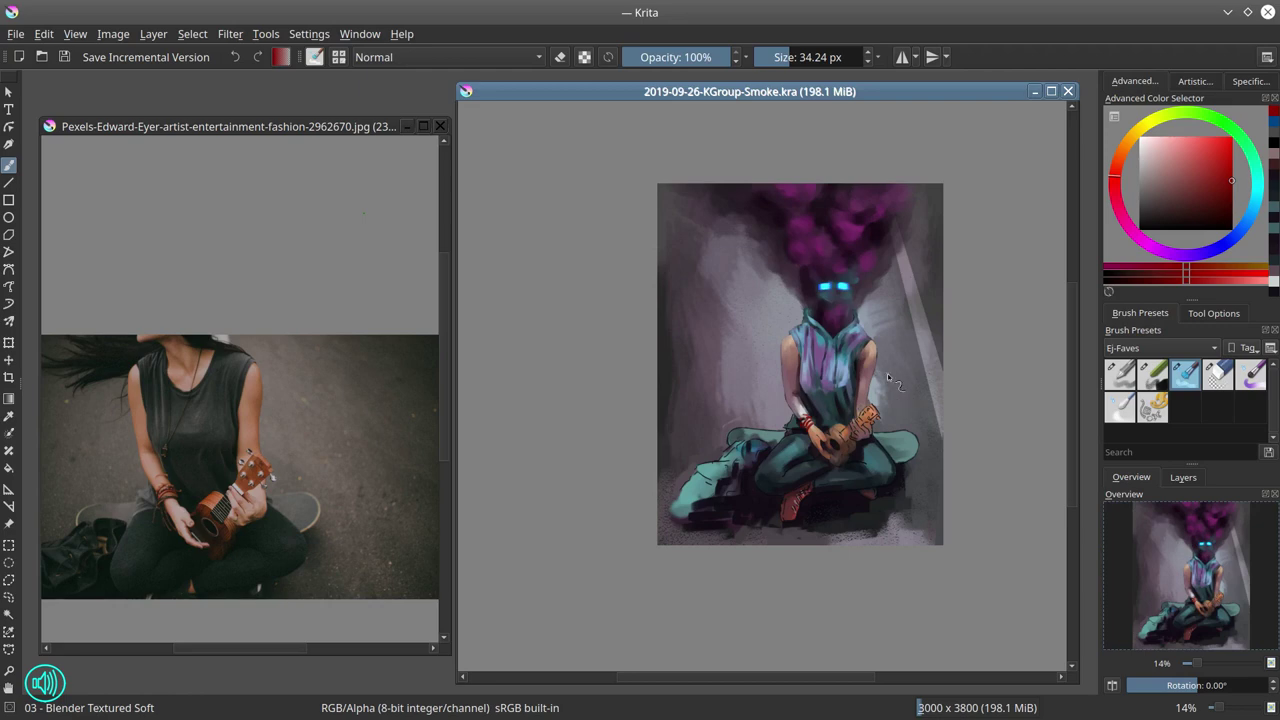
Soften the transitions on the shirt with the Blender Blur brush
{"action": "scroll", "coordinate": [838, 408], "scroll_direction": "up", "scroll_amount": 5}
{"action": "key", "text": "slash"}
{"action": "left_click_drag", "start_coordinate": [789, 377], "coordinate": [828, 350]}
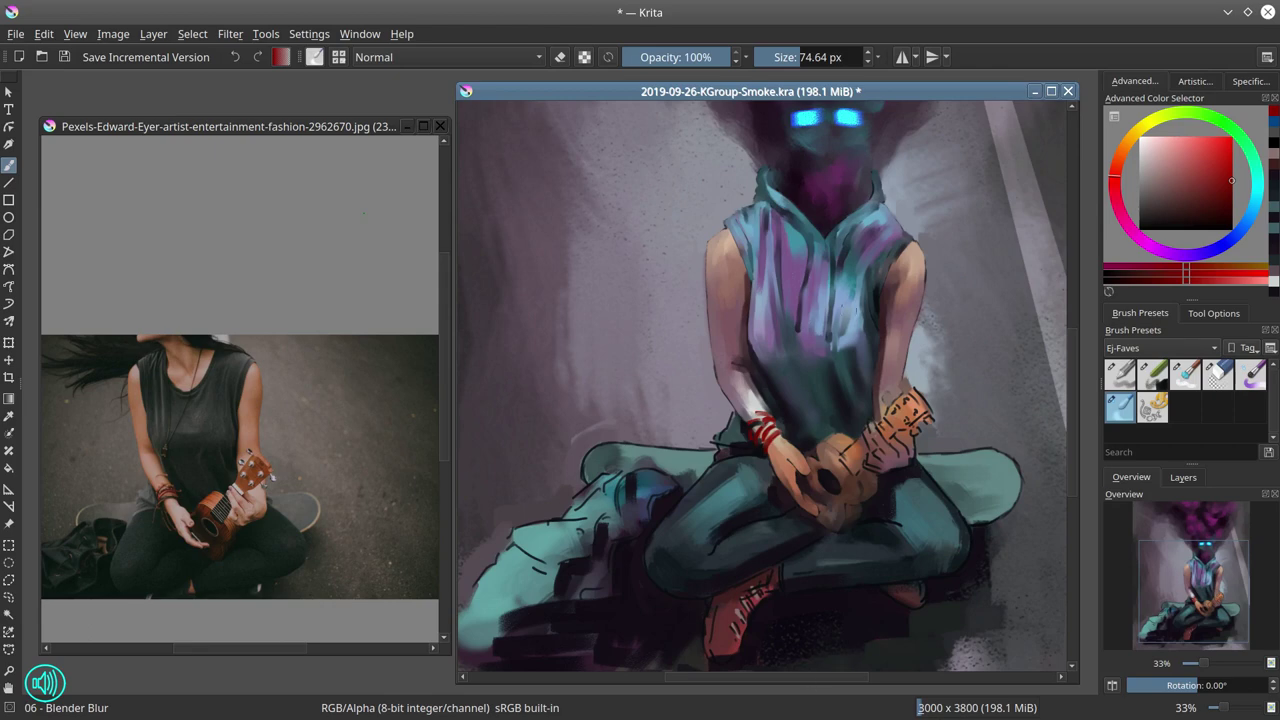
{"action": "key", "text": "bracketleft"}
{"action": "key", "text": "bracketleft"}
Touch up the shirt's armhole and nearby edges with the Chalk Details brush at about 37 px, using colours sampled from the painting
{"action": "key", "text": "slash"}
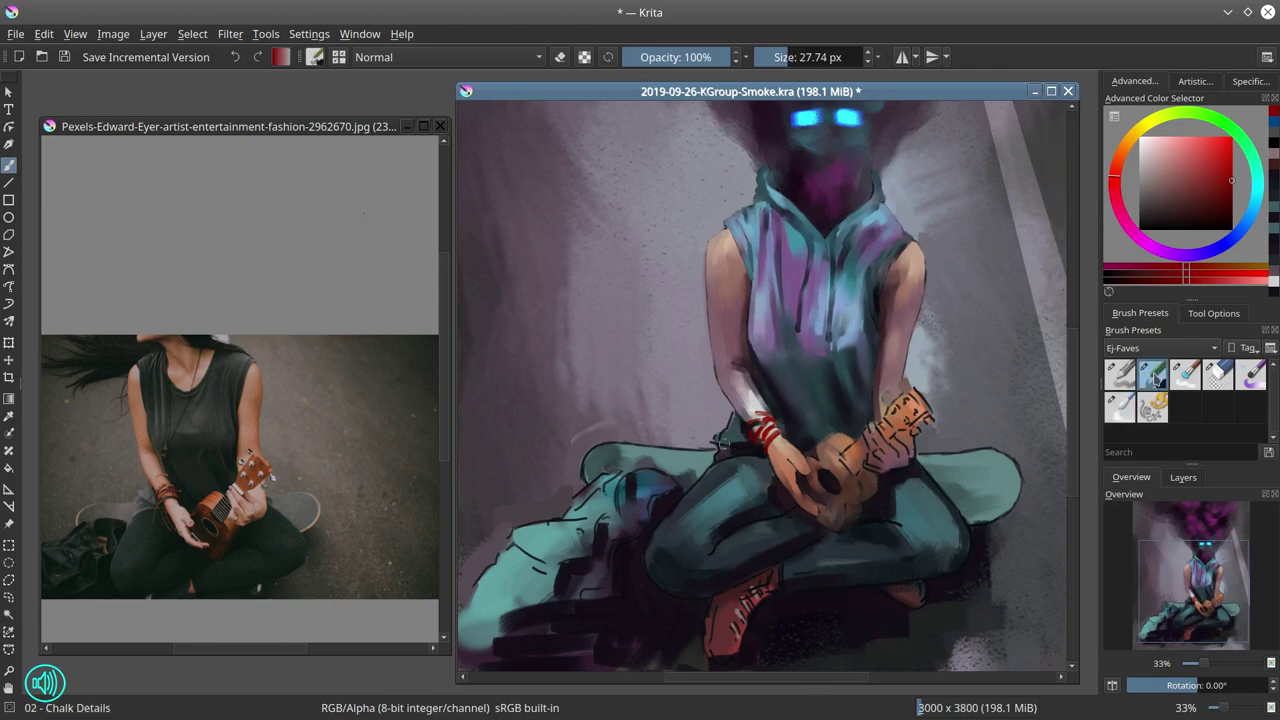
{"action": "left_click", "coordinate": [750, 255], "text": "ctrl"}
{"action": "key", "text": "bracketright"}
{"action": "left_click", "coordinate": [750, 255], "text": "ctrl"}
{"action": "key", "text": "bracketright"}
{"action": "mouse_move", "coordinate": [743, 257]}
{"action": "left_mouse_down"}
{"action": "mouse_move", "coordinate": [747, 299]}
{"action": "mouse_move", "coordinate": [762, 304]}
{"action": "left_mouse_up"}
{"action": "left_click", "coordinate": [792, 366], "text": "ctrl"}
{"action": "left_click", "coordinate": [752, 298], "text": "ctrl"}
{"action": "left_click", "coordinate": [762, 290], "text": "ctrl"}
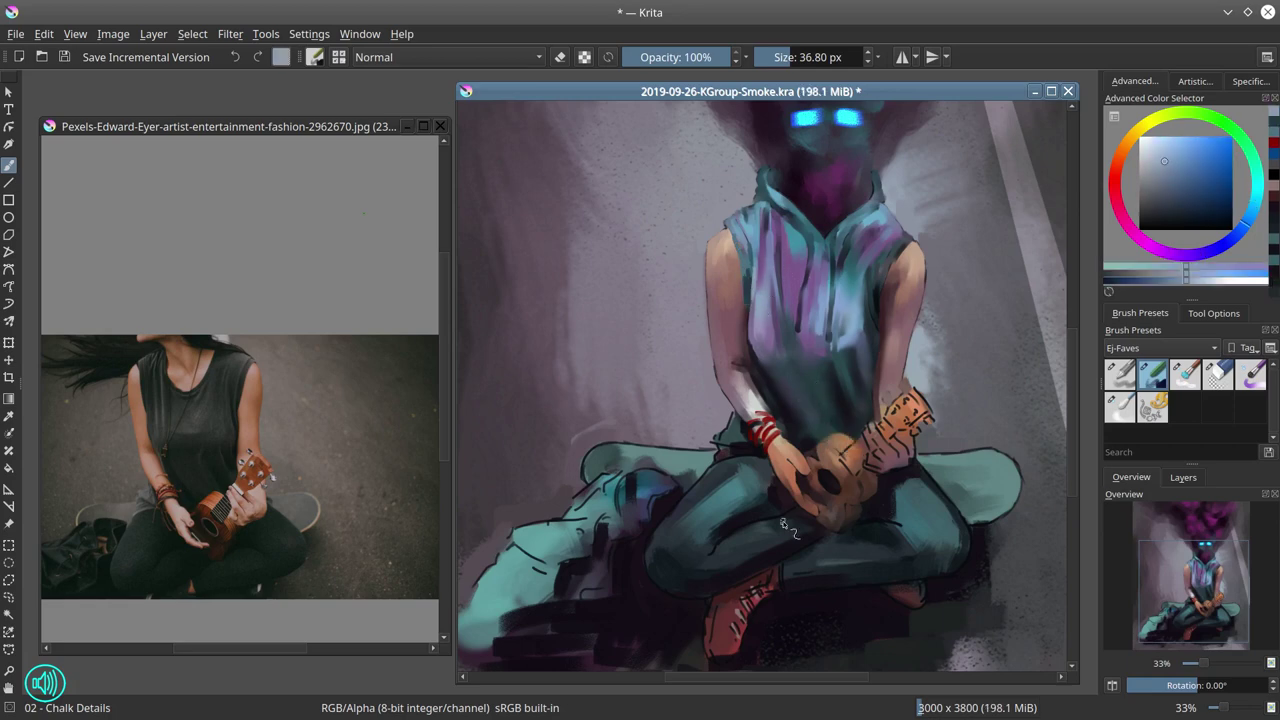
{"action": "left_click", "coordinate": [752, 348], "text": "ctrl"}
{"action": "left_click", "coordinate": [832, 540], "text": "ctrl"}
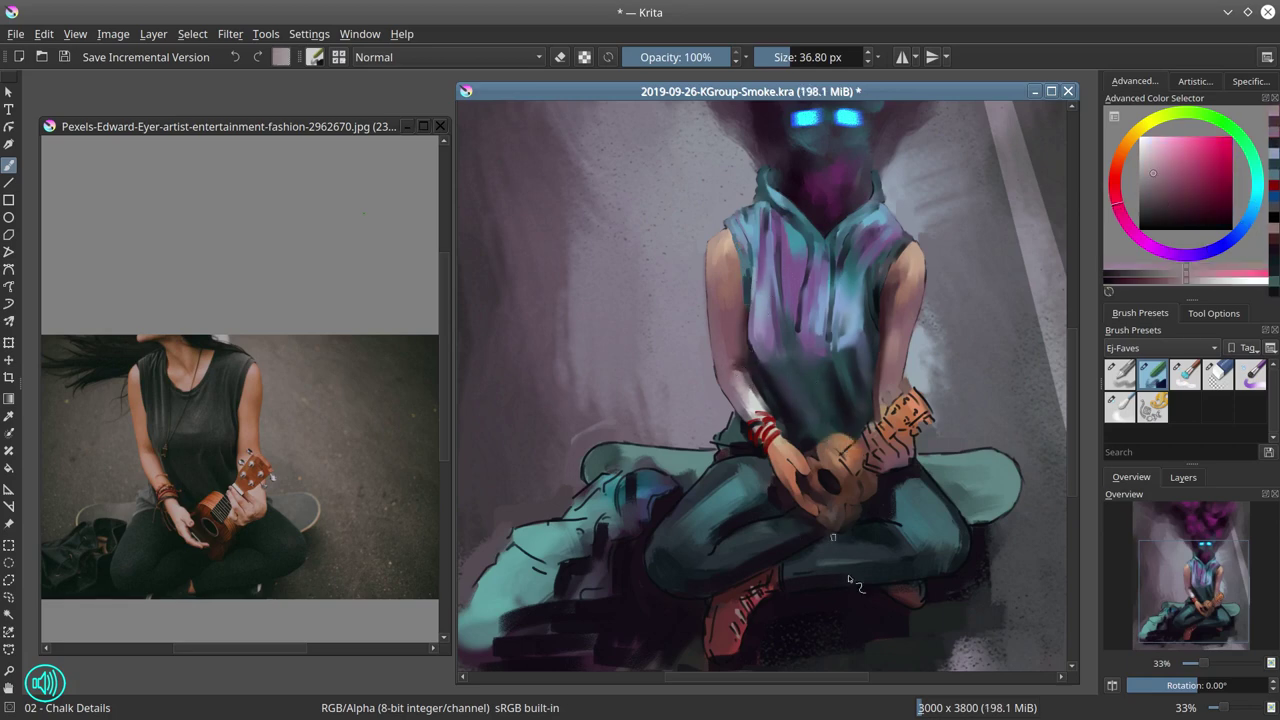
Switch to the Blender Blur brush at about 47 px and save the document
{"action": "left_click", "coordinate": [1126, 417]}
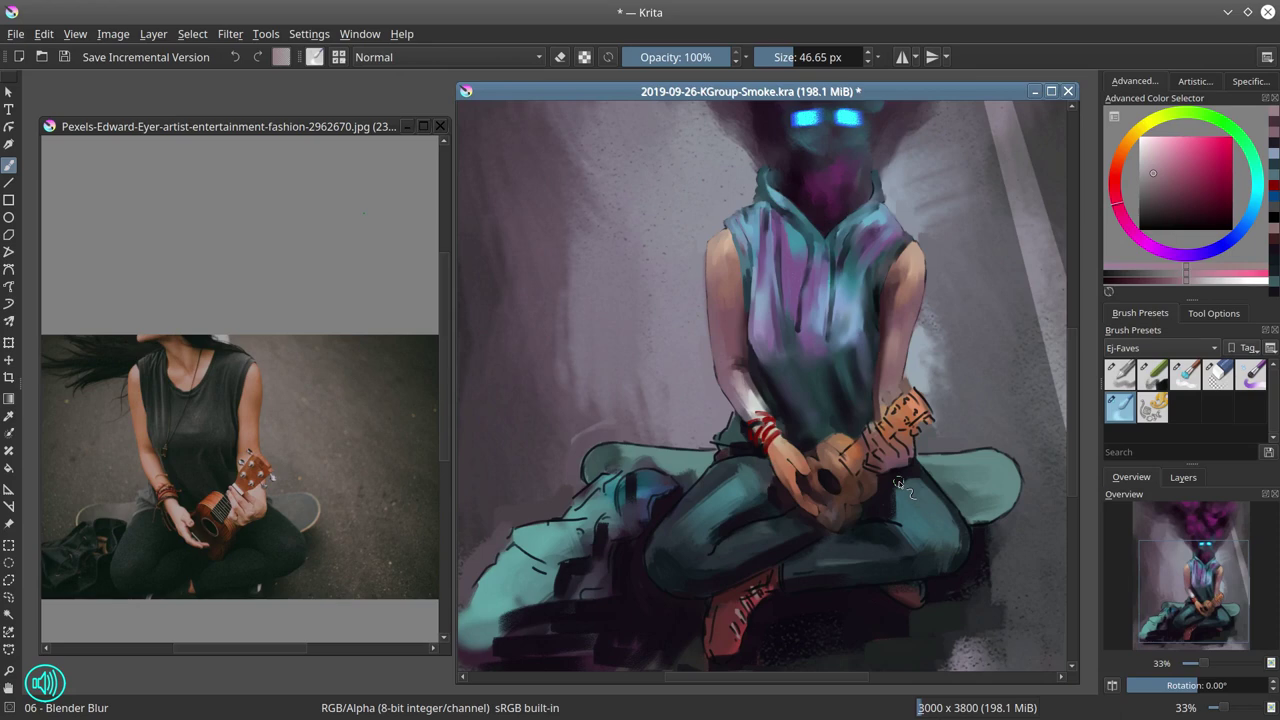
{"action": "left_click", "coordinate": [66, 61]}
{"action": "scroll", "coordinate": [803, 358], "scroll_direction": "down", "scroll_amount": 3}
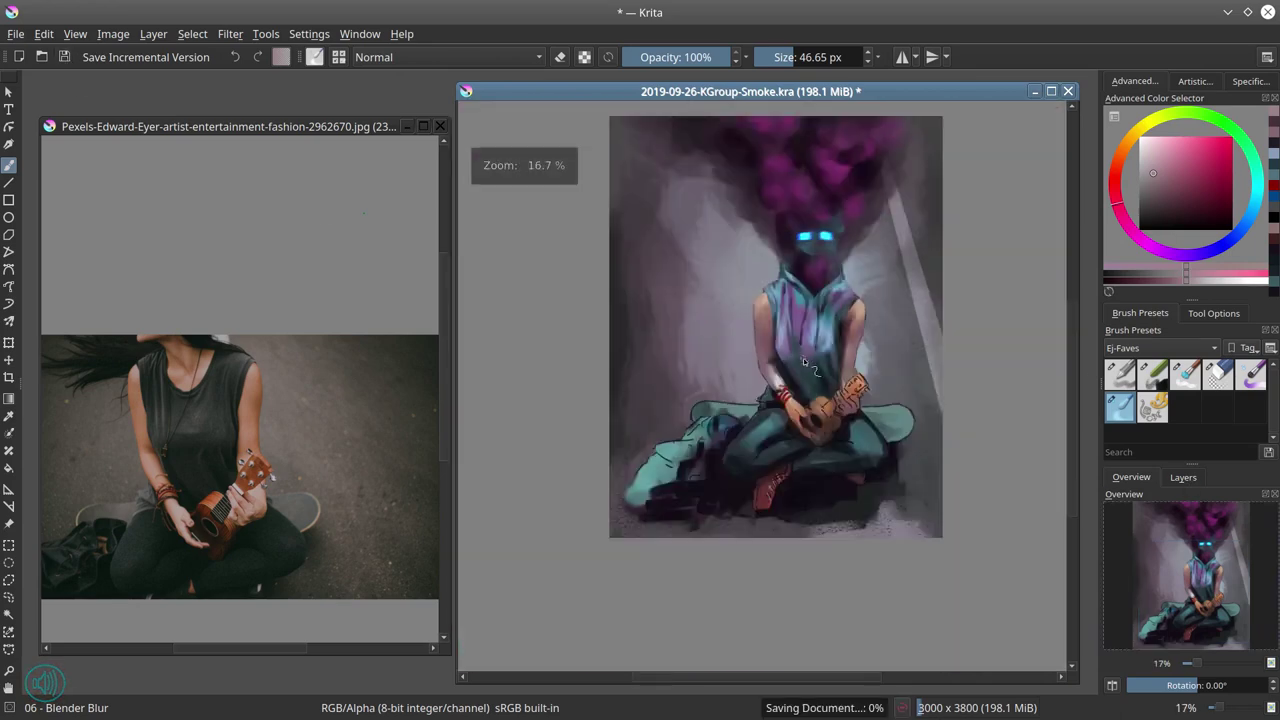
Paint sampled background colours beside the bag and skateboard with the Basic-4 Flow Opacity brush to cover stray marks
{"action": "left_click", "coordinate": [1183, 478]}
{"action": "left_click", "coordinate": [1142, 481]}
{"action": "left_click", "coordinate": [757, 428], "text": "ctrl"}
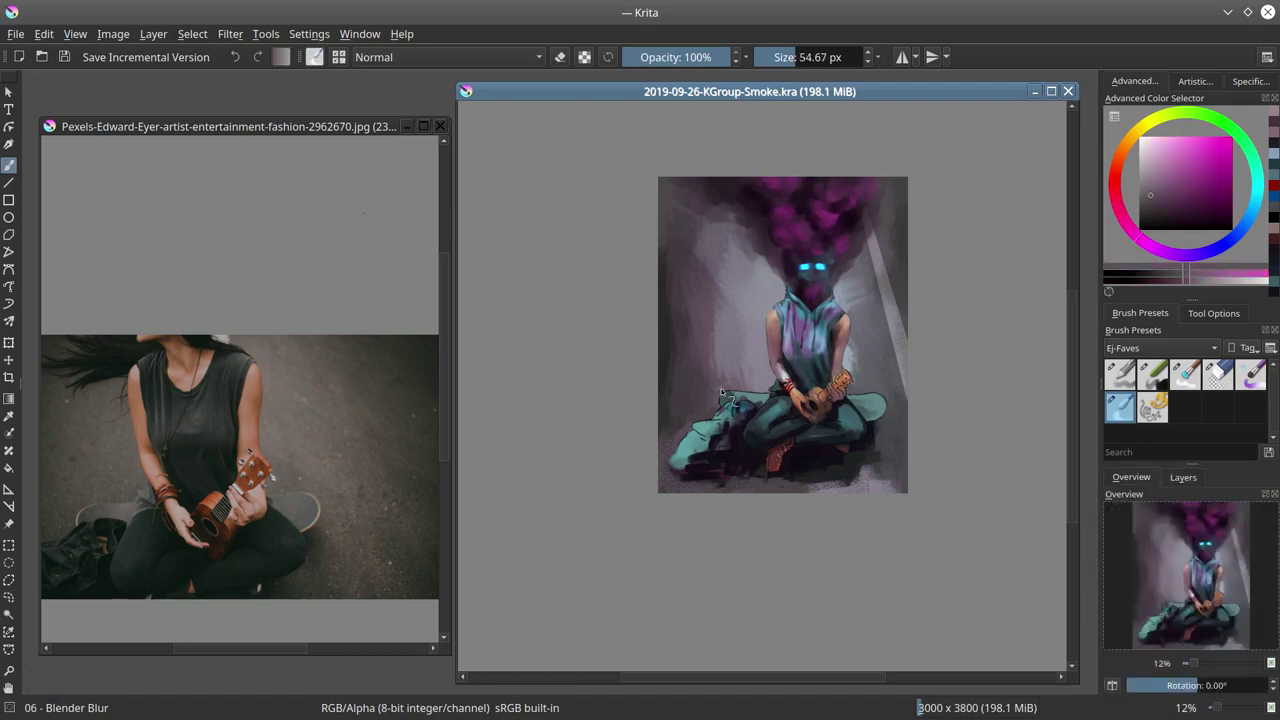
{"action": "left_click", "coordinate": [1120, 375]}
{"action": "left_click_drag", "start_coordinate": [719, 381], "coordinate": [723, 381]}
{"action": "mouse_move", "coordinate": [724, 376]}
{"action": "left_mouse_down"}
{"action": "mouse_move", "coordinate": [737, 348]}
{"action": "mouse_move", "coordinate": [715, 371]}
{"action": "left_mouse_up"}
{"action": "left_click", "coordinate": [728, 358], "text": "ctrl"}
{"action": "left_click", "coordinate": [690, 415], "text": "ctrl"}
{"action": "left_click_drag", "start_coordinate": [688, 418], "coordinate": [679, 432]}
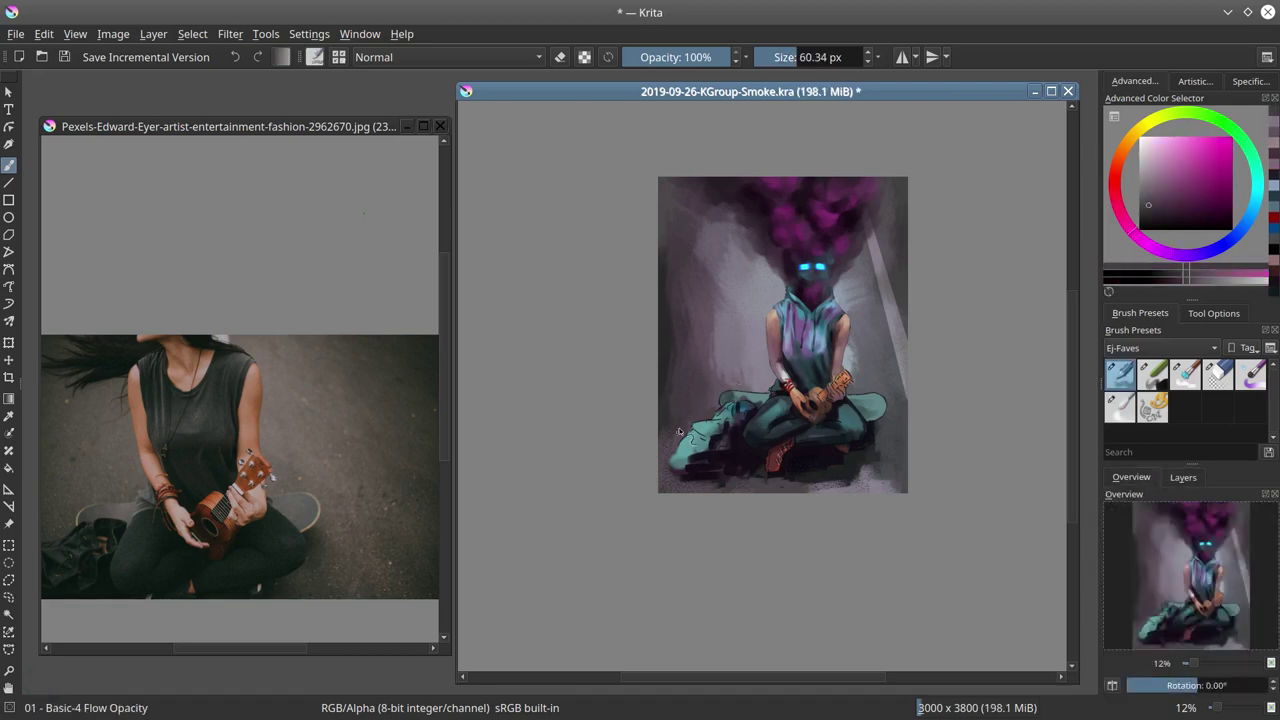
Blend the line art on the ukulele's headstock and the fretting hand with the Blender Textured Soft brush at about 39 px
{"action": "left_click", "coordinate": [1152, 376]}
{"action": "left_click", "coordinate": [1185, 375]}
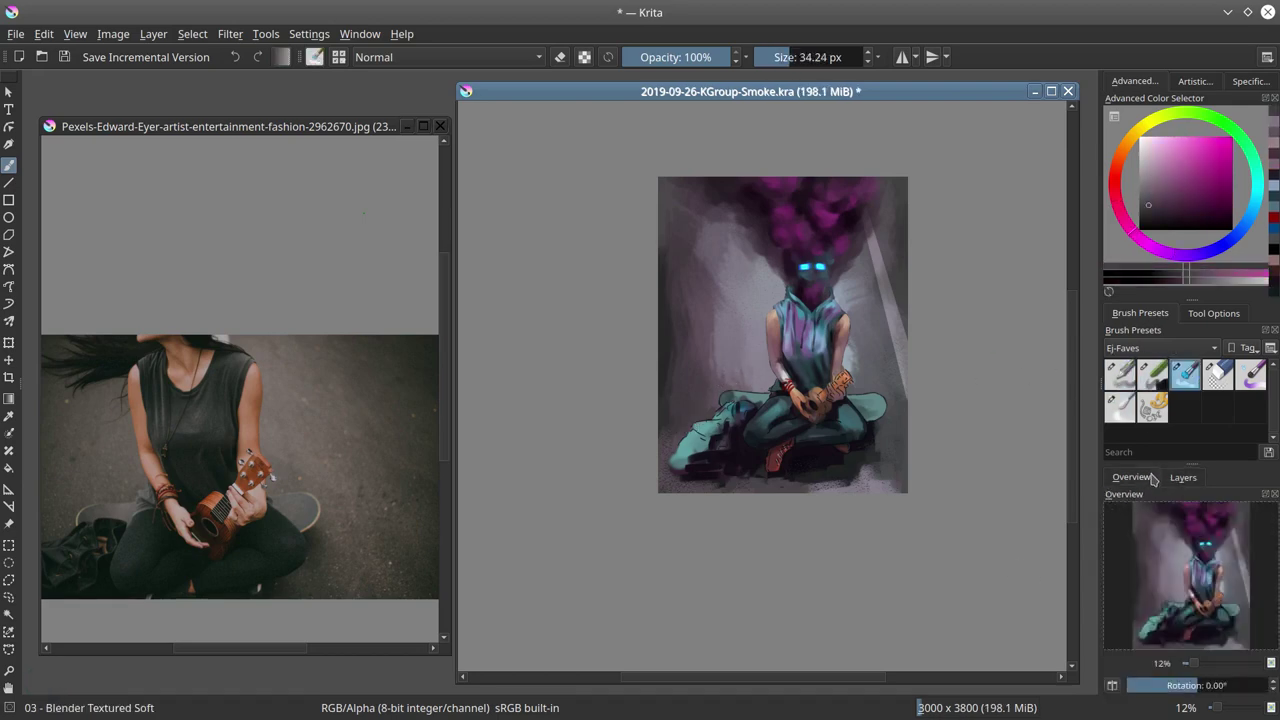
{"action": "mouse_move", "coordinate": [812, 453]}
{"action": "left_mouse_down"}
{"action": "mouse_move", "coordinate": [849, 426]}
{"action": "mouse_move", "coordinate": [852, 461]}
{"action": "left_mouse_up"}
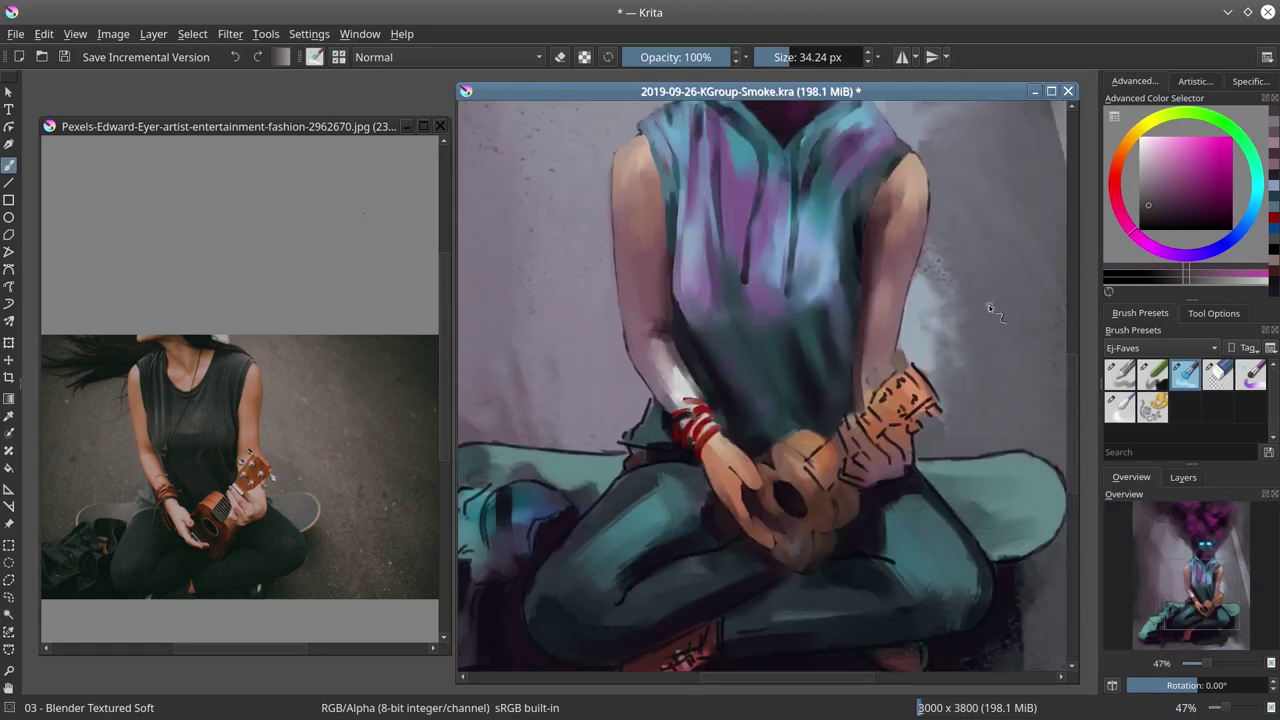
{"action": "mouse_move", "coordinate": [872, 401]}
{"action": "left_mouse_down"}
{"action": "mouse_move", "coordinate": [928, 370]}
{"action": "mouse_move", "coordinate": [944, 425]}
{"action": "mouse_move", "coordinate": [948, 398]}
{"action": "left_mouse_up"}
{"action": "left_click_drag", "start_coordinate": [908, 468], "coordinate": [862, 468]}
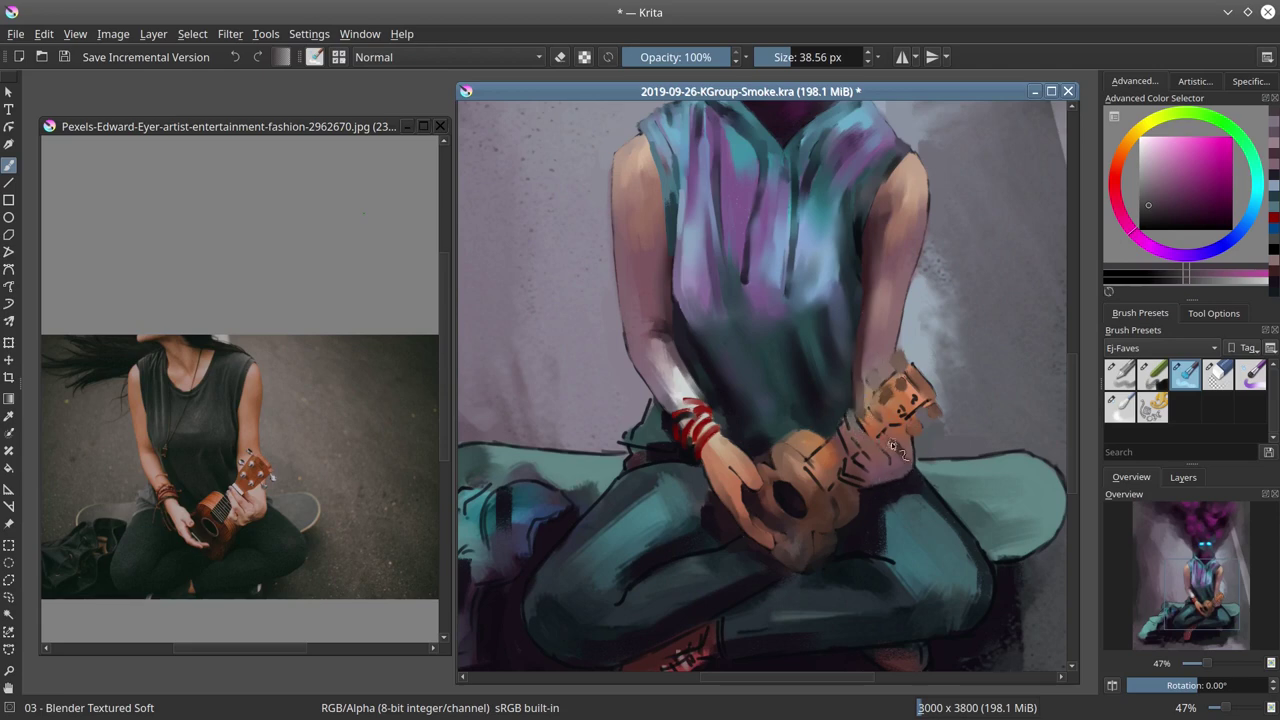
{"action": "key", "text": "slash"}
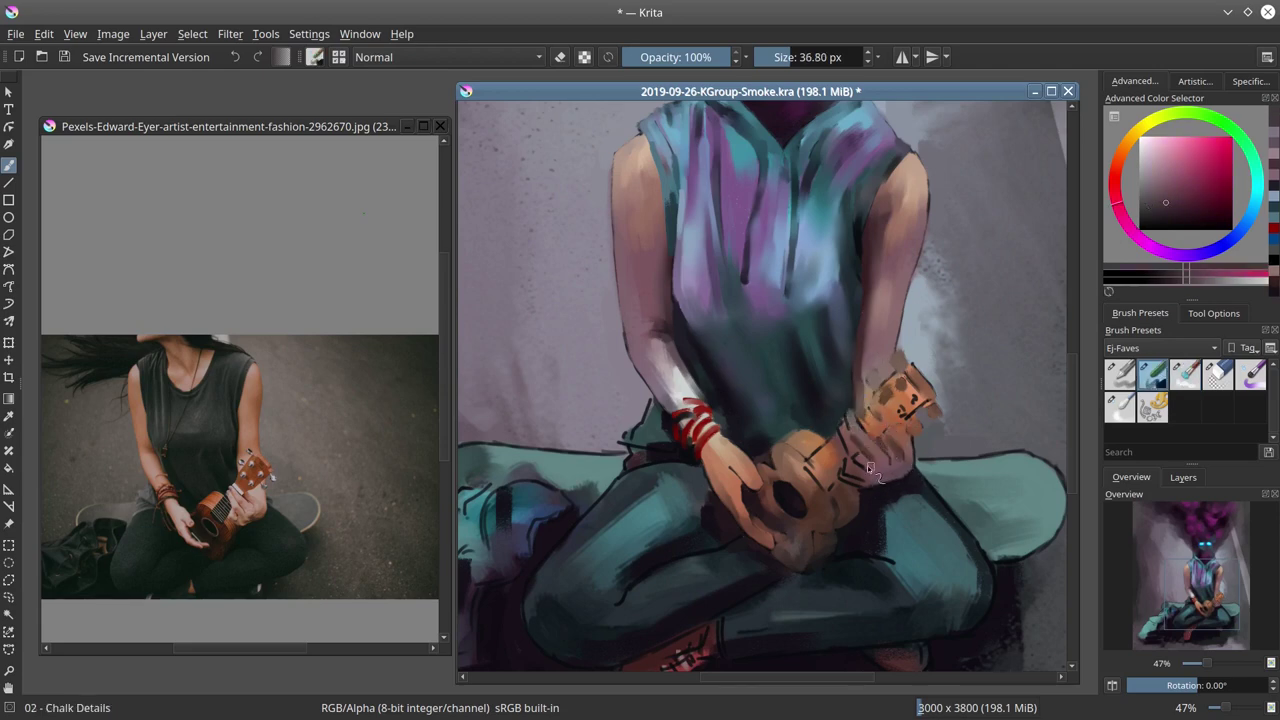
{"action": "key", "text": "slash"}
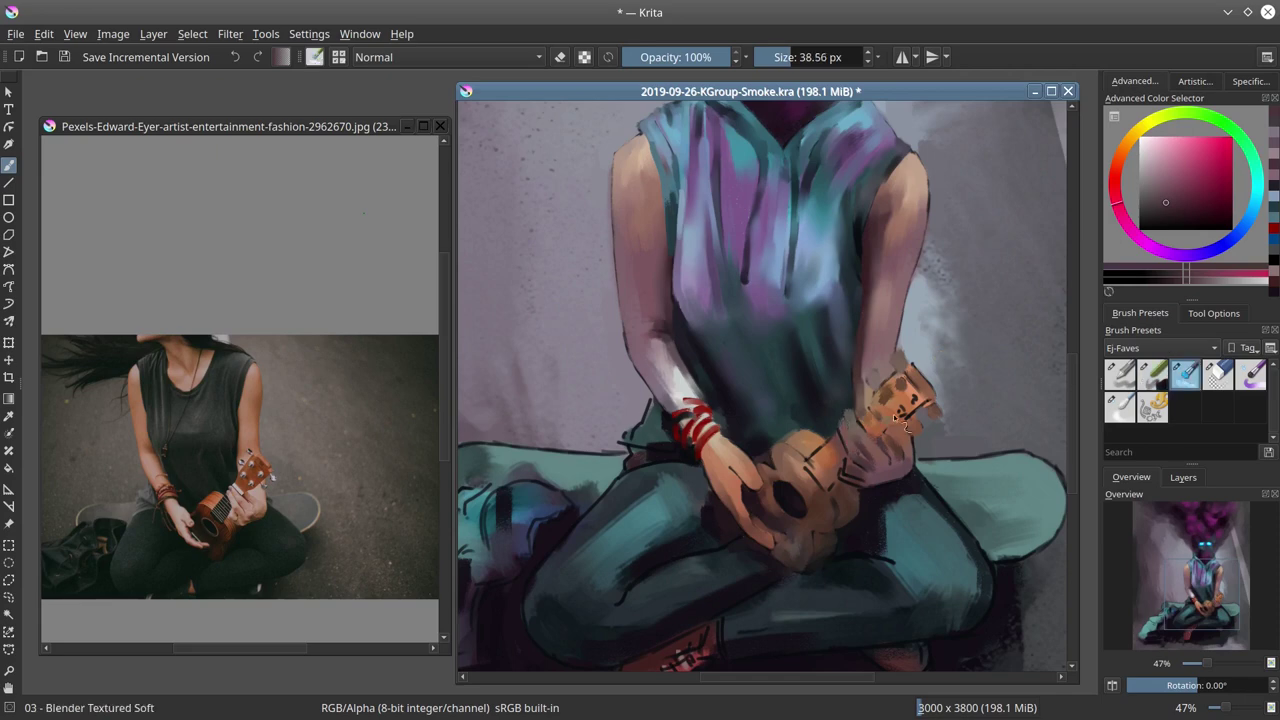
Smudge away the remaining lines on the fretting fingers, ukulele neck and body at about 36 px
{"action": "mouse_move", "coordinate": [893, 414]}
{"action": "left_mouse_down"}
{"action": "mouse_move", "coordinate": [916, 394]}
{"action": "mouse_move", "coordinate": [855, 468]}
{"action": "mouse_move", "coordinate": [865, 443]}
{"action": "mouse_move", "coordinate": [886, 463]}
{"action": "left_mouse_up"}
{"action": "mouse_move", "coordinate": [888, 463]}
{"action": "left_mouse_down"}
{"action": "mouse_move", "coordinate": [911, 456]}
{"action": "mouse_move", "coordinate": [907, 487]}
{"action": "left_mouse_up"}
{"action": "mouse_move", "coordinate": [836, 440]}
{"action": "left_mouse_down"}
{"action": "mouse_move", "coordinate": [820, 464]}
{"action": "mouse_move", "coordinate": [791, 460]}
{"action": "left_mouse_up"}
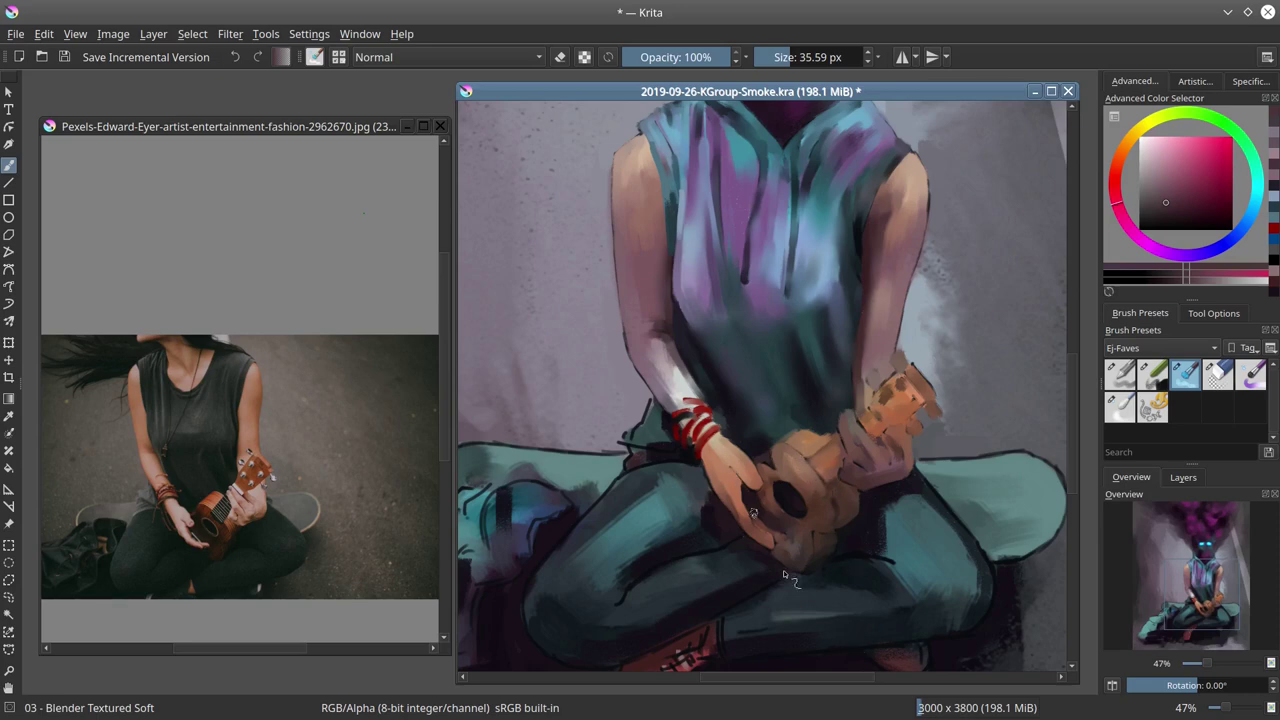
Blend the outlines at the shirt hem and crossed legs, enlarging the brush to about 53 px, and save the document
{"action": "left_click_drag", "start_coordinate": [643, 442], "coordinate": [676, 444]}
{"action": "left_click_drag", "start_coordinate": [688, 454], "coordinate": [685, 454]}
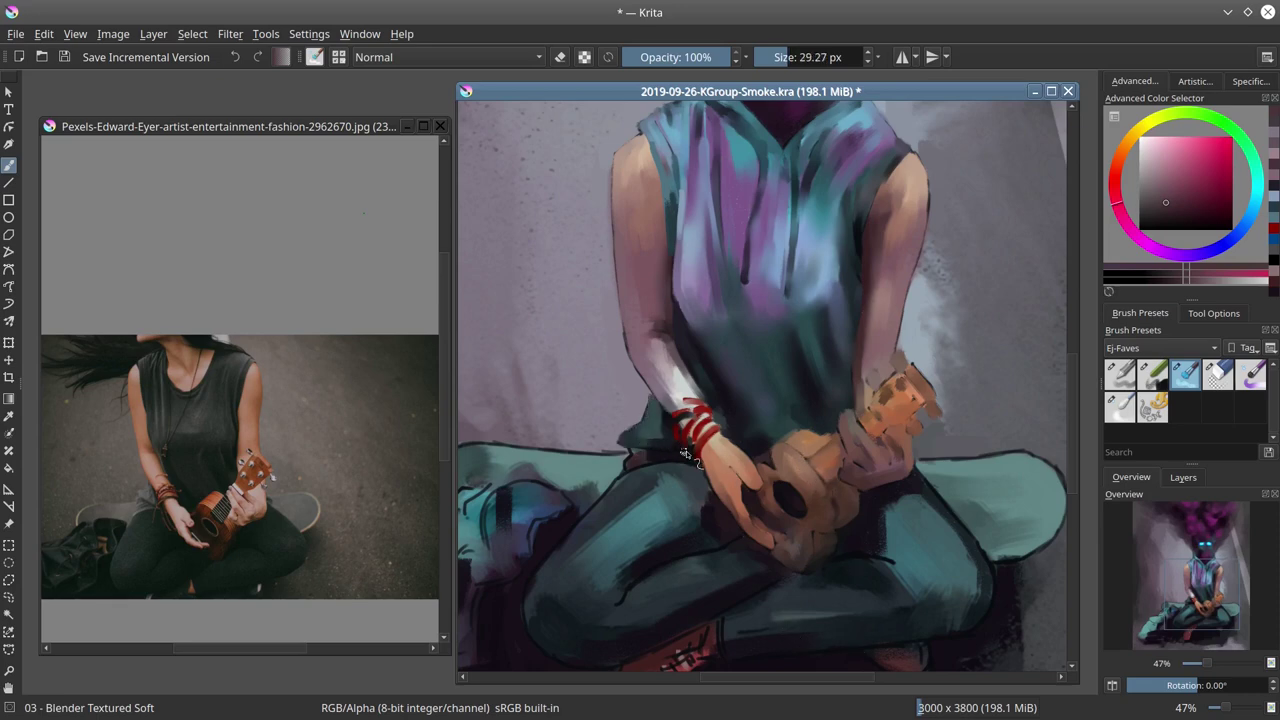
{"action": "key", "text": "]"}
{"action": "key", "text": "]"}
{"action": "key", "text": "]"}
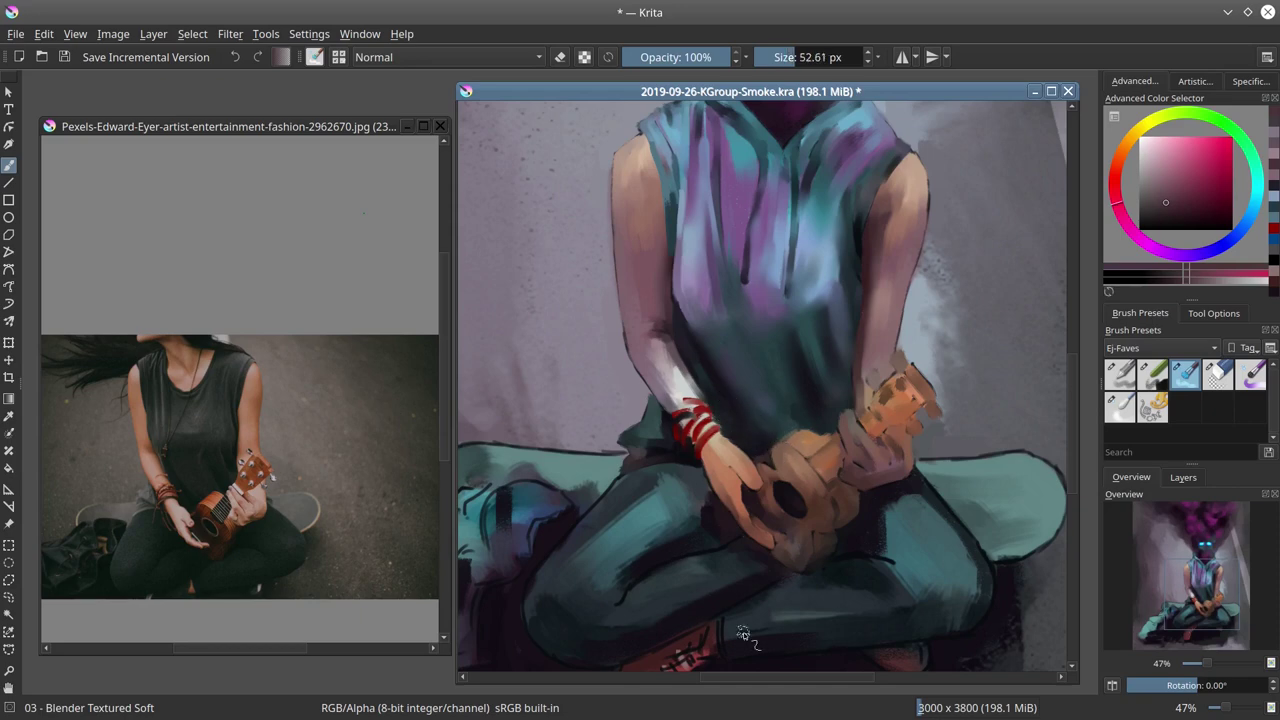
{"action": "key", "text": "minus"}
{"action": "key", "text": "minus"}
{"action": "key", "text": "minus"}
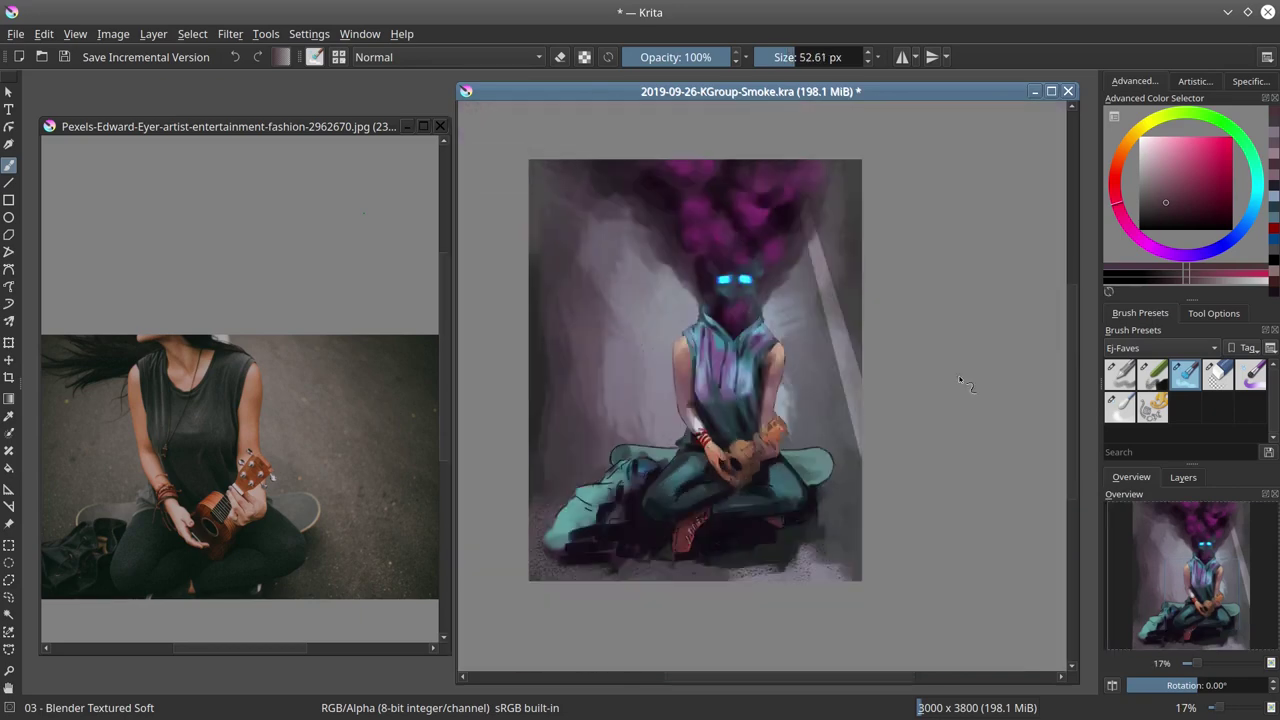
{"action": "left_click", "coordinate": [67, 60]}
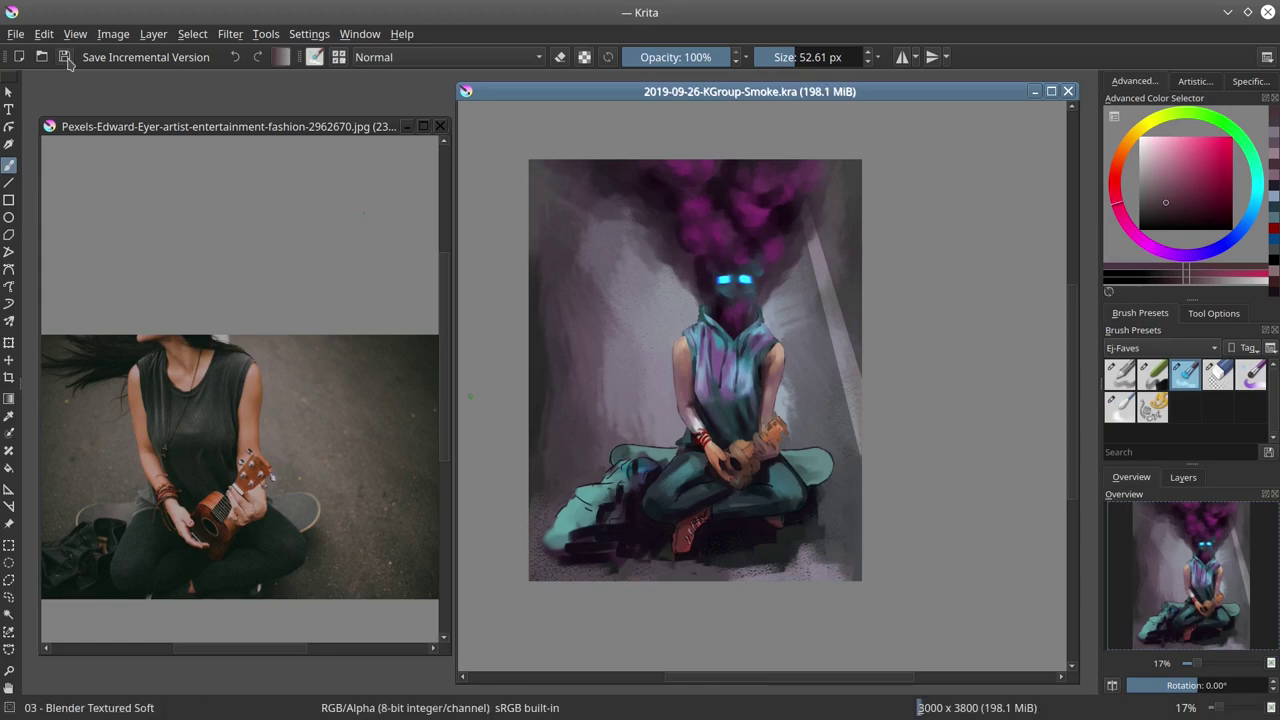
Dab the sampled eye blue into the smoke above the eyes with Chalk Details and return to the Blender Textured Soft brush
{"action": "left_click", "coordinate": [1153, 383]}
{"action": "left_click", "coordinate": [745, 280], "text": "ctrl"}
{"action": "mouse_move", "coordinate": [737, 262]}
{"action": "left_mouse_down"}
{"action": "mouse_move", "coordinate": [758, 255]}
{"action": "mouse_move", "coordinate": [713, 252]}
{"action": "left_mouse_up"}
{"action": "left_click_drag", "start_coordinate": [716, 239], "coordinate": [728, 243]}
{"action": "left_click", "coordinate": [1185, 374]}
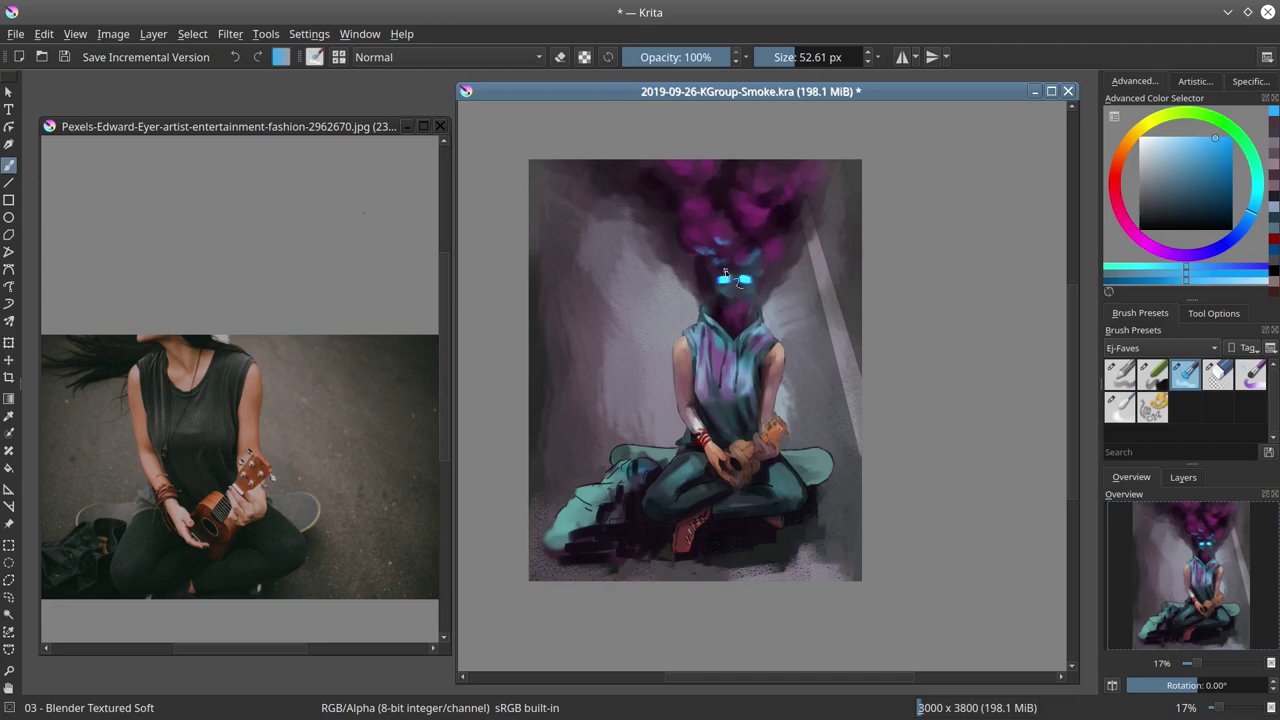
Blend the outlines of the bent knees and thighs into the trousers, using brush sizes between about 41 and 55 px
{"action": "mouse_move", "coordinate": [655, 487]}
{"action": "left_mouse_down"}
{"action": "mouse_move", "coordinate": [562, 402]}
{"action": "mouse_move", "coordinate": [546, 404]}
{"action": "mouse_move", "coordinate": [580, 337]}
{"action": "mouse_move", "coordinate": [597, 481]}
{"action": "left_mouse_up"}
{"action": "key", "text": "5"}
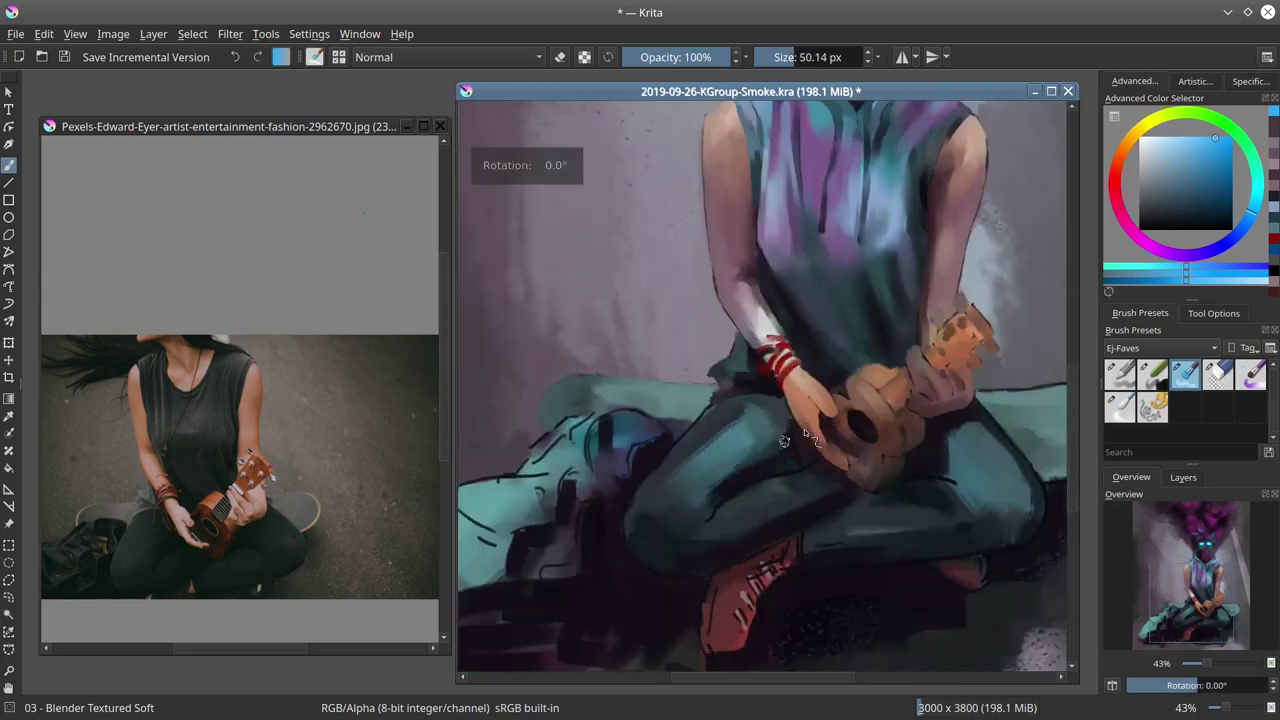
{"action": "key", "text": "bracketleft"}
{"action": "left_click_drag", "start_coordinate": [735, 489], "coordinate": [790, 441]}
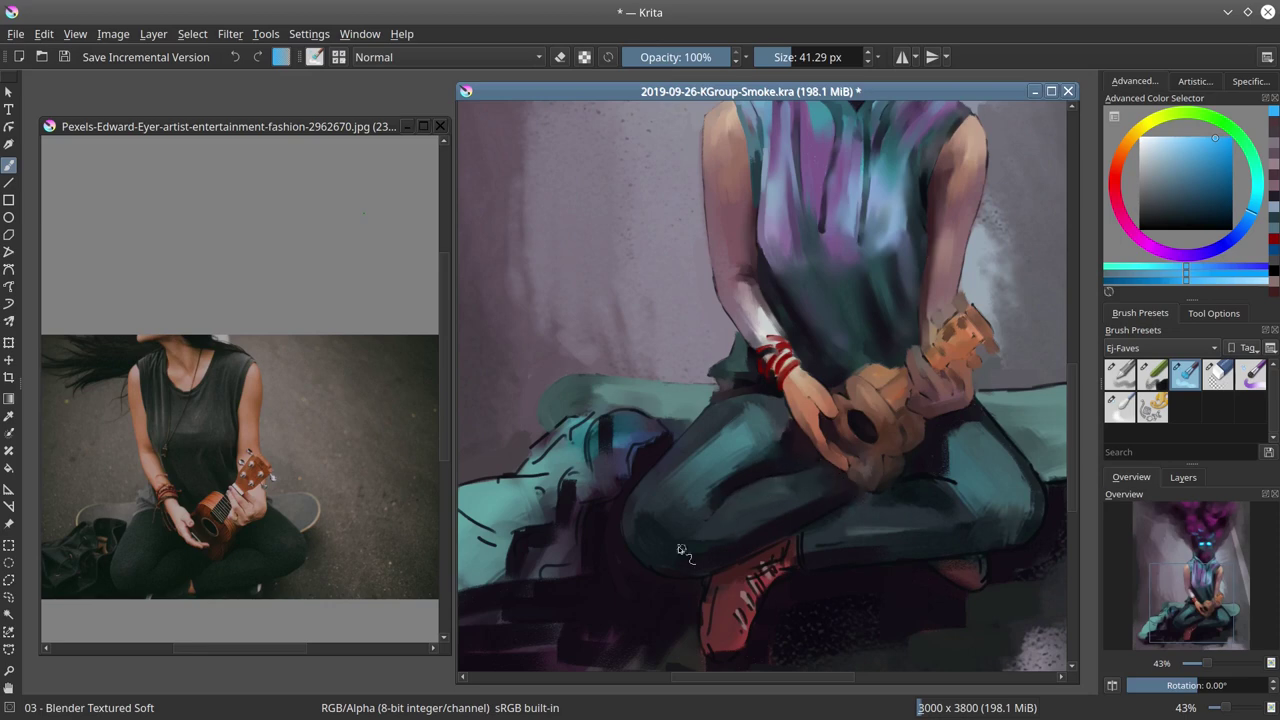
{"action": "key", "text": "bracketright"}
{"action": "key", "text": "bracketright"}
{"action": "key", "text": "bracketleft"}
{"action": "key", "text": "bracketleft"}
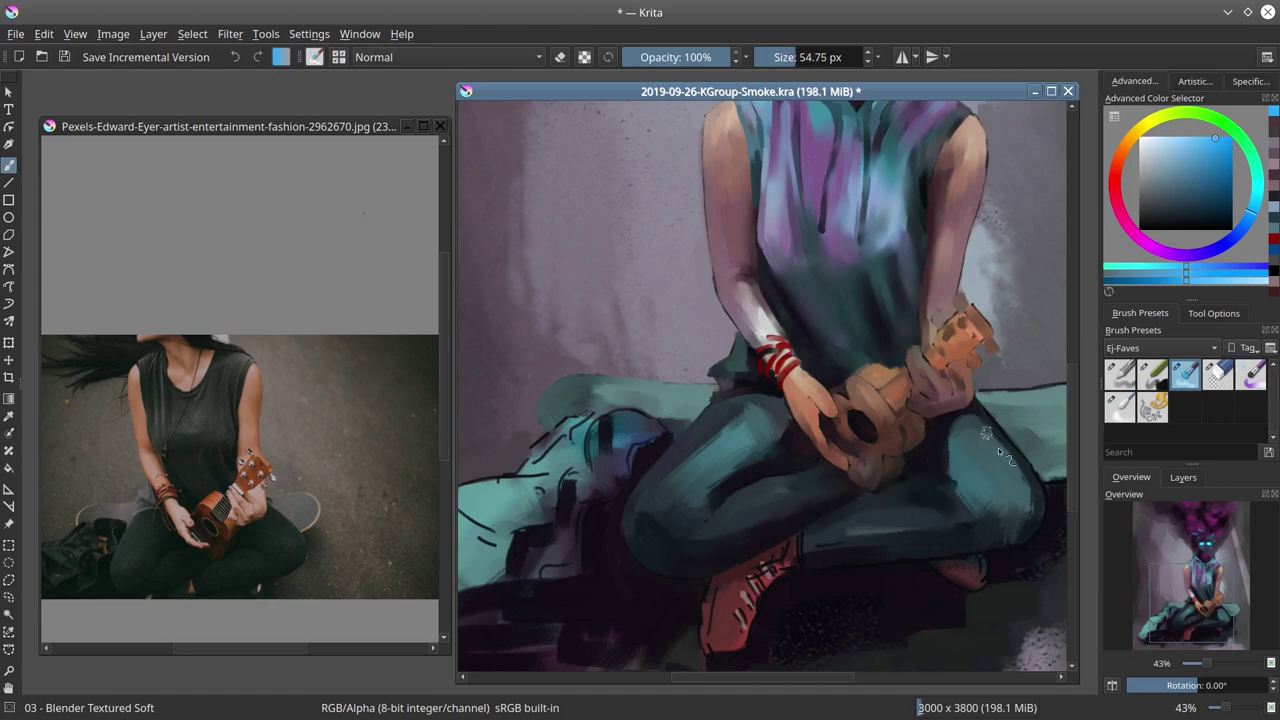
Smooth the highlights and dark strokes on the crossed lower leg with the blender brush, starting at about 51 px
{"action": "mouse_move", "coordinate": [998, 447]}
{"action": "left_mouse_down"}
{"action": "mouse_move", "coordinate": [772, 443]}
{"action": "mouse_move", "coordinate": [764, 596]}
{"action": "left_mouse_up"}
{"action": "key", "text": "bracketleft"}
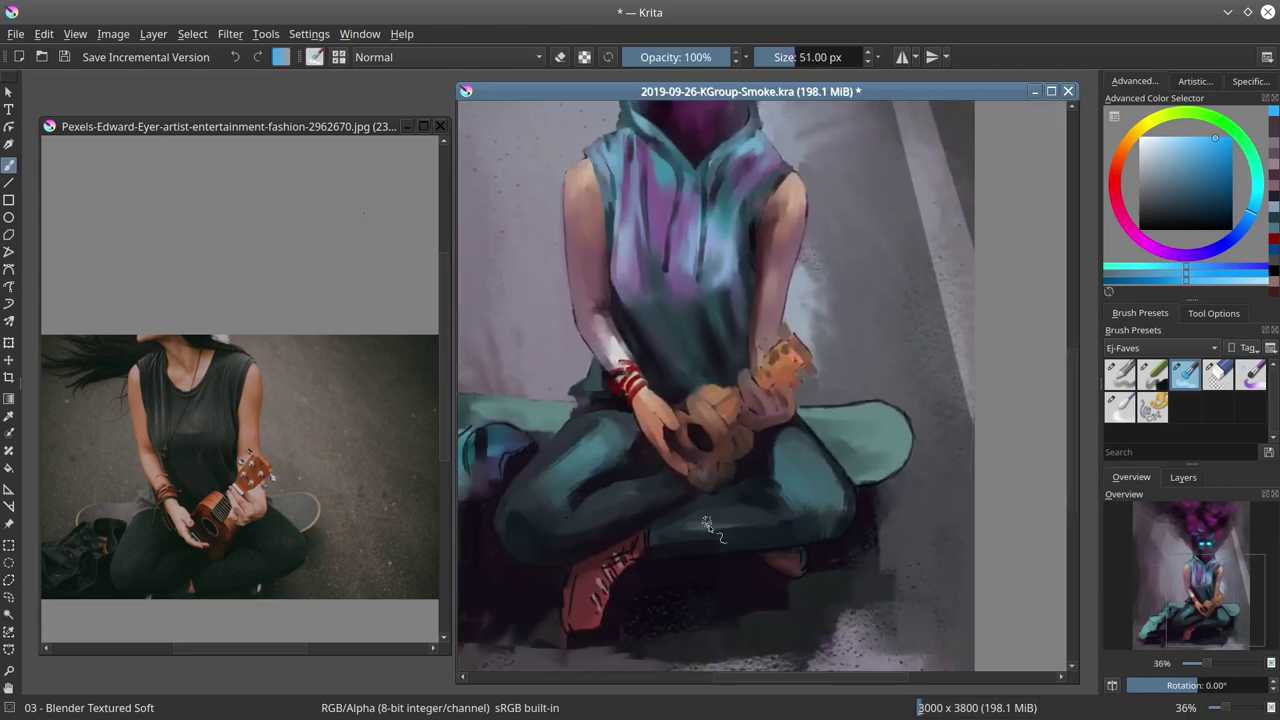
{"action": "left_click_drag", "start_coordinate": [707, 524], "coordinate": [806, 520]}
{"action": "mouse_move", "coordinate": [670, 550]}
{"action": "left_mouse_down"}
{"action": "mouse_move", "coordinate": [657, 540]}
{"action": "mouse_move", "coordinate": [706, 538]}
{"action": "left_mouse_up"}
{"action": "key", "text": "bracketright"}
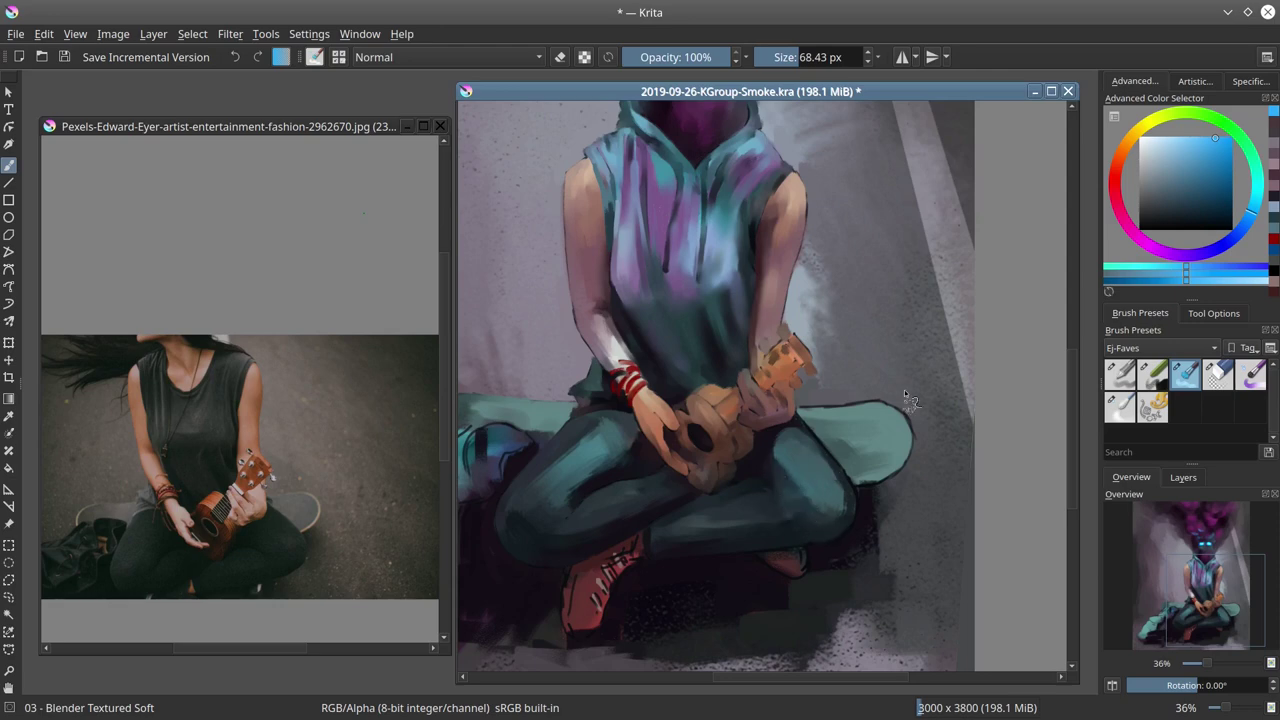
Blend the line art on the shoes and laces, reducing the brush to about 33 px
{"action": "key", "text": "bracketleft"}
{"action": "key", "text": "bracketleft"}
{"action": "key", "text": "bracketleft"}
{"action": "key", "text": "bracketleft"}
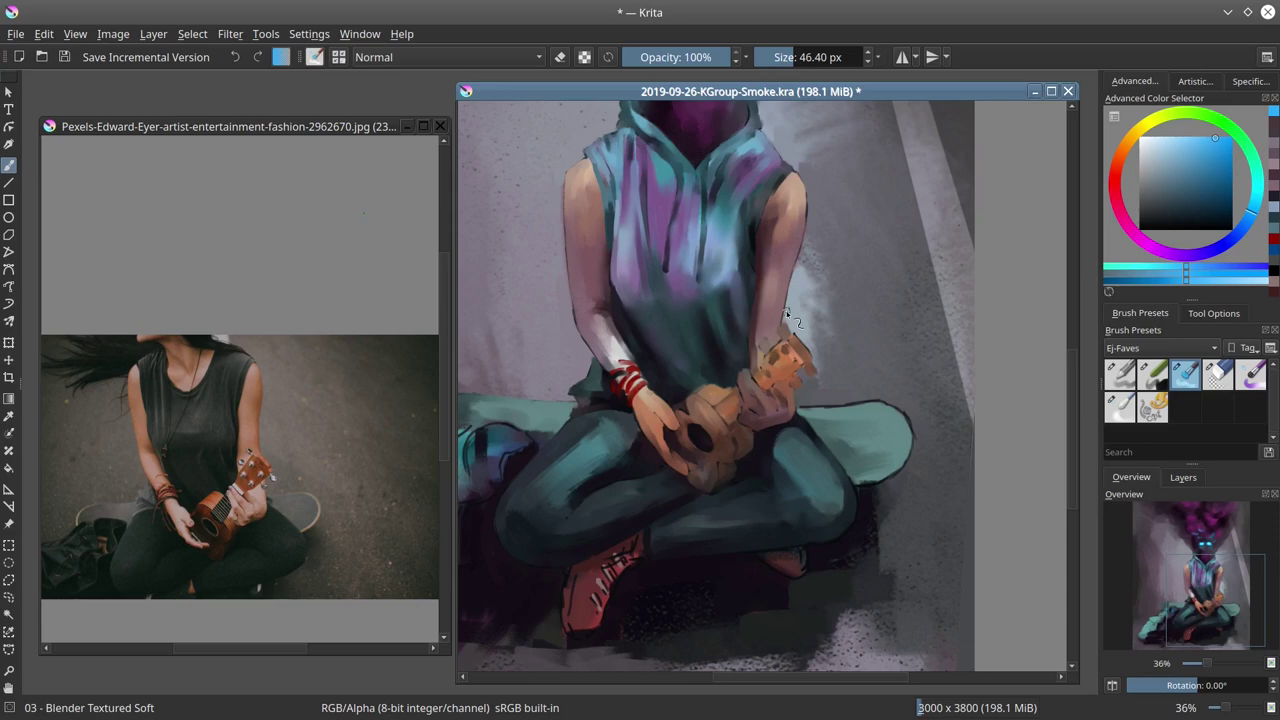
{"action": "key", "text": "bracketleft"}
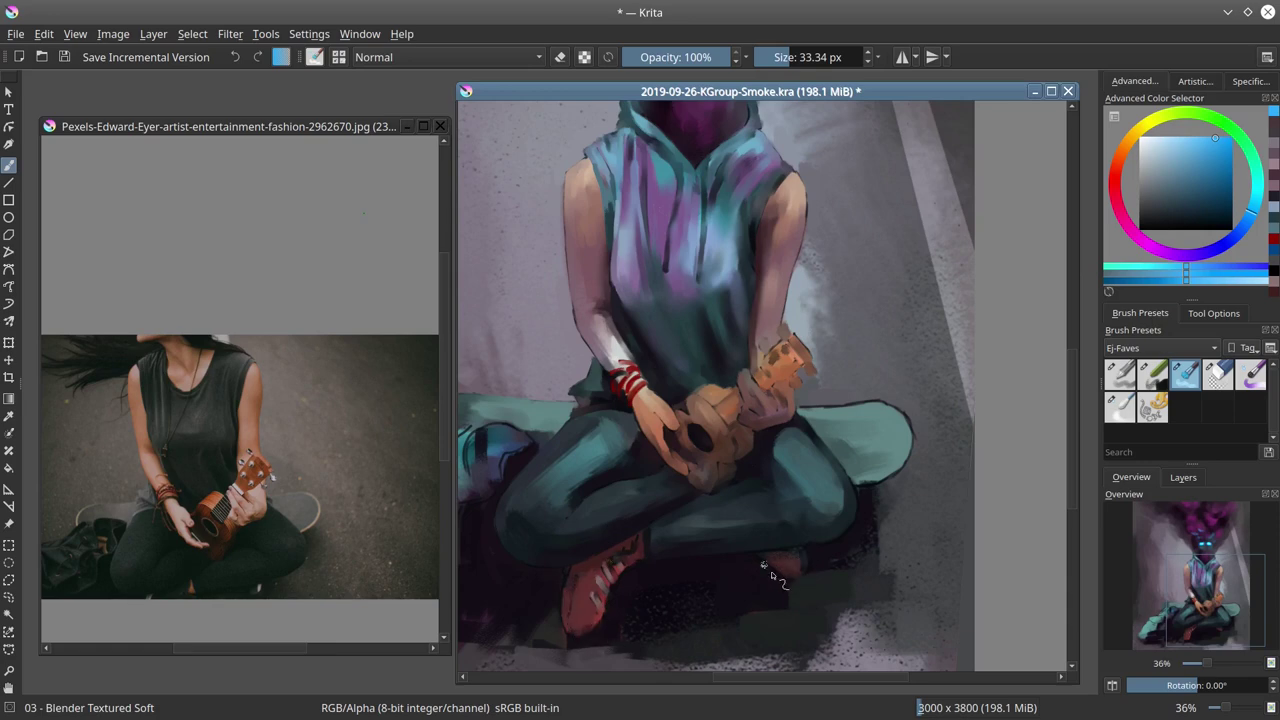
{"action": "key", "text": "bracketleft"}
{"action": "key", "text": "bracketright"}
{"action": "key", "text": "bracketright"}
Soften the outline around the skateboard's end beside the ukulele with the blender brush at about 32 px
{"action": "mouse_move", "coordinate": [863, 487]}
{"action": "left_mouse_down"}
{"action": "mouse_move", "coordinate": [886, 434]}
{"action": "mouse_move", "coordinate": [872, 419]}
{"action": "left_mouse_up"}
{"action": "left_click_drag", "start_coordinate": [831, 396], "coordinate": [895, 390]}
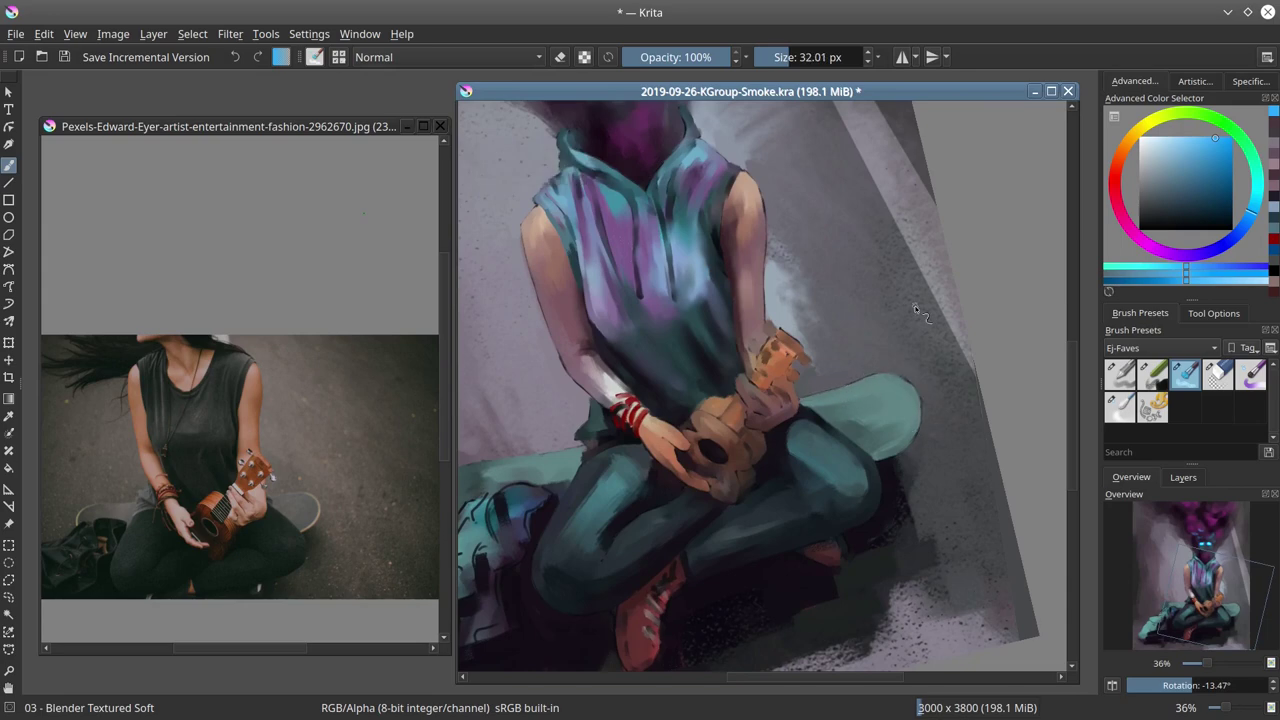
{"action": "key", "text": "5"}
Blend the bag's line art at brush sizes from about 60 down to 47 px and switch to the Blender Blur brush
{"action": "mouse_move", "coordinate": [700, 440]}
{"action": "left_mouse_down"}
{"action": "mouse_move", "coordinate": [750, 458]}
{"action": "mouse_move", "coordinate": [966, 419]}
{"action": "left_mouse_up"}
{"action": "mouse_move", "coordinate": [747, 424]}
{"action": "left_mouse_down"}
{"action": "mouse_move", "coordinate": [758, 416]}
{"action": "mouse_move", "coordinate": [766, 460]}
{"action": "mouse_move", "coordinate": [692, 510]}
{"action": "left_mouse_up"}
{"action": "mouse_move", "coordinate": [618, 474]}
{"action": "left_mouse_down"}
{"action": "mouse_move", "coordinate": [640, 500]}
{"action": "mouse_move", "coordinate": [688, 463]}
{"action": "left_mouse_up"}
{"action": "left_click_drag", "start_coordinate": [592, 512], "coordinate": [568, 555]}
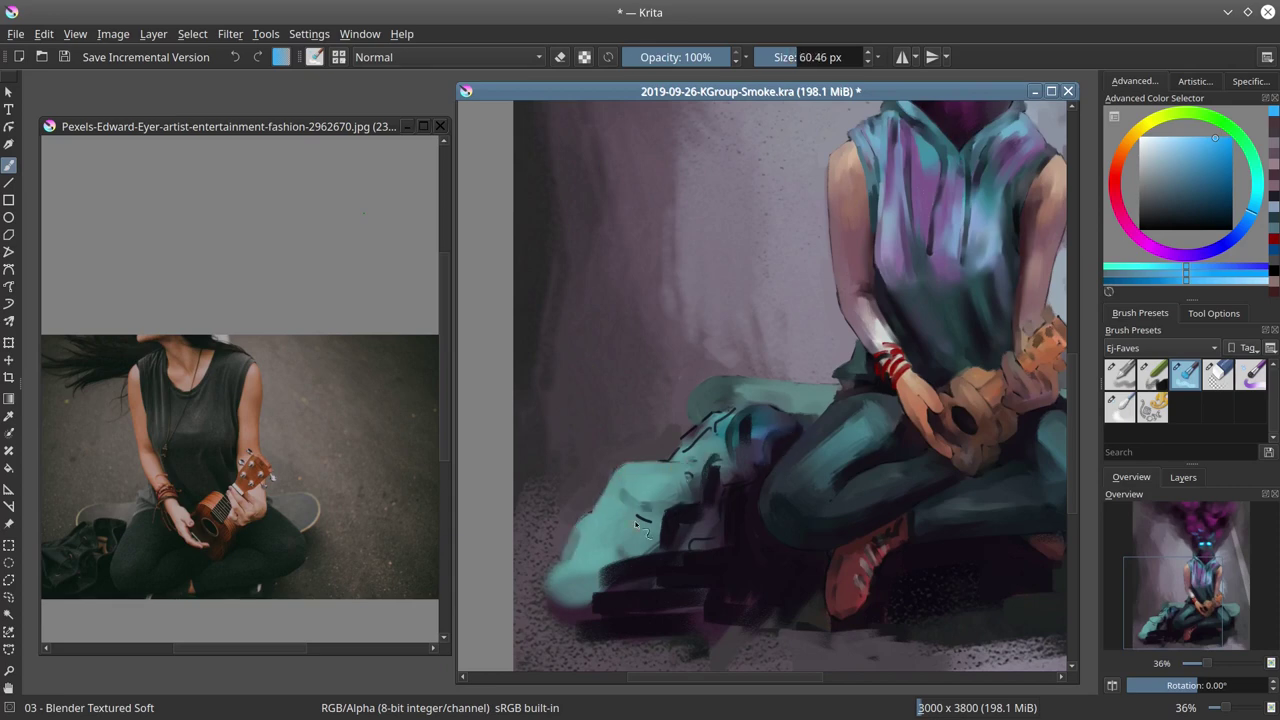
{"action": "left_click_drag", "start_coordinate": [692, 542], "coordinate": [714, 522]}
{"action": "key", "text": "["}
{"action": "mouse_move", "coordinate": [694, 480]}
{"action": "left_mouse_down"}
{"action": "mouse_move", "coordinate": [686, 460]}
{"action": "mouse_move", "coordinate": [712, 428]}
{"action": "left_mouse_up"}
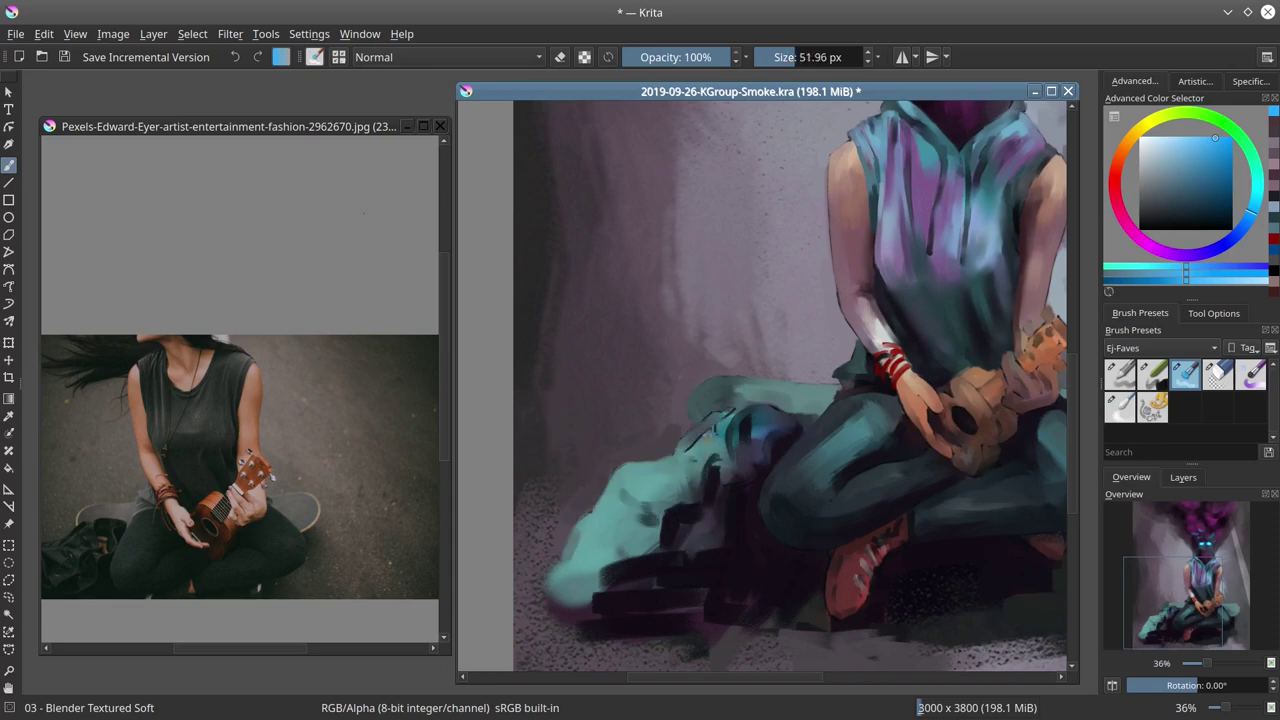
{"action": "key", "text": "bracketleft"}
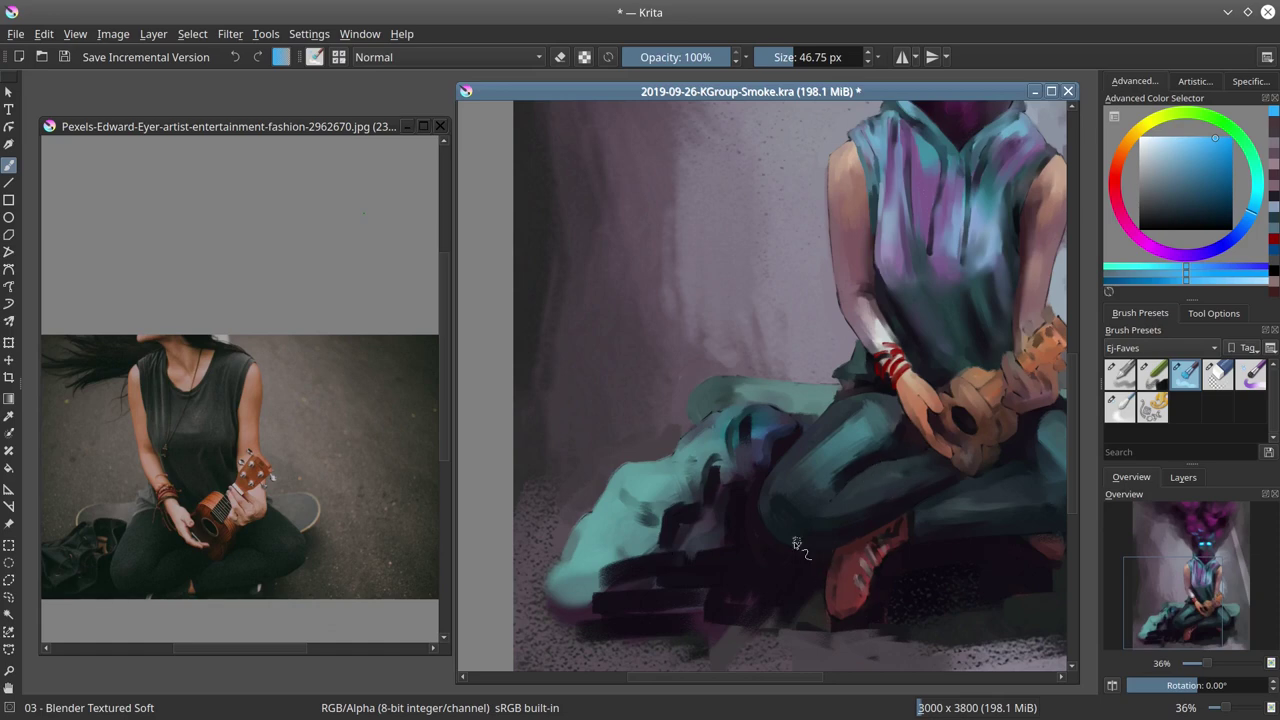
{"action": "scroll", "coordinate": [785, 455], "scroll_direction": "down", "scroll_amount": 4}
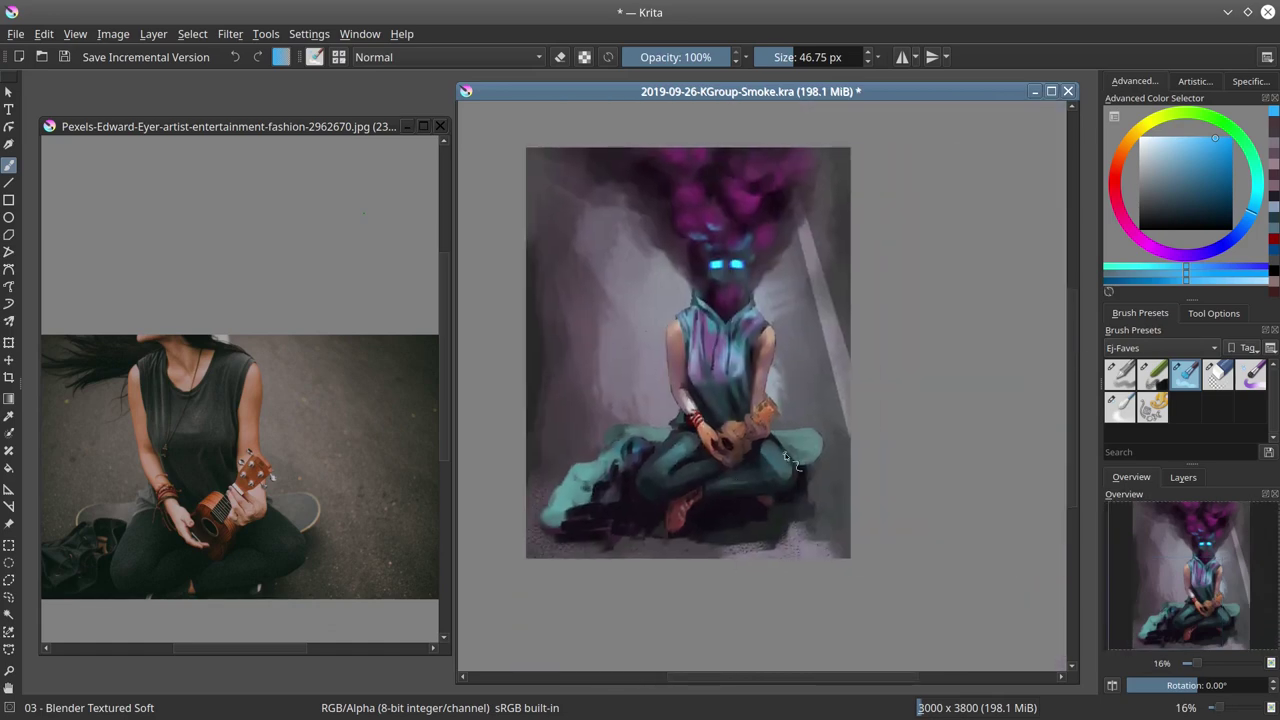
{"action": "left_click", "coordinate": [1128, 418]}
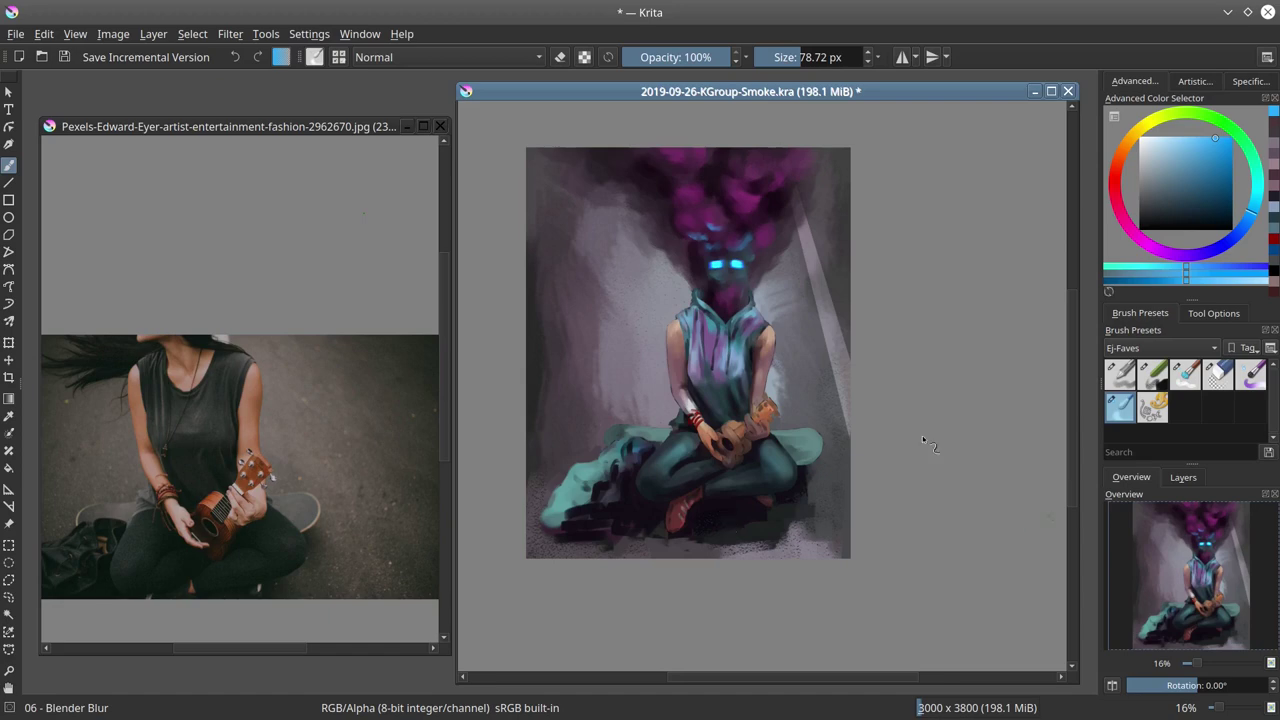
{"action": "left_click", "coordinate": [230, 33]}
{"action": "mouse_move", "coordinate": [251, 74]}
{"action": "left_click", "coordinate": [596, 220]}
{"action": "left_click_drag", "start_coordinate": [207, 286], "coordinate": [256, 292]}
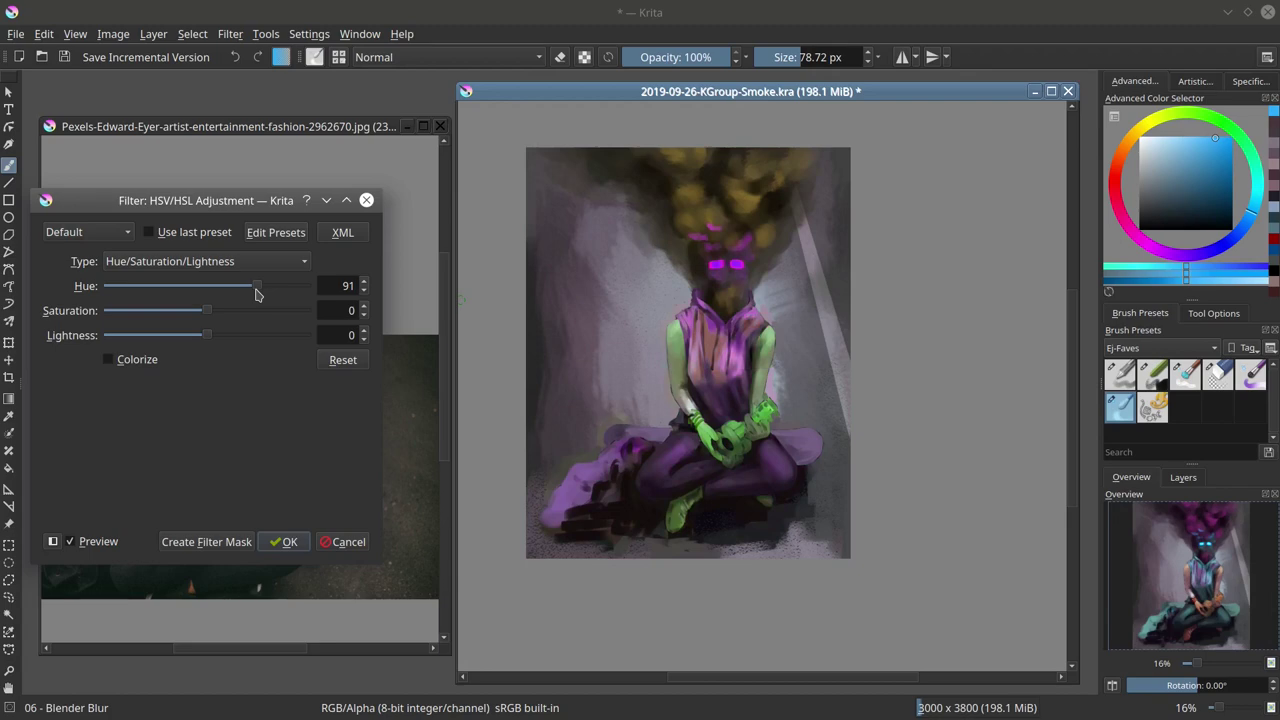
{"action": "left_click", "coordinate": [346, 541]}
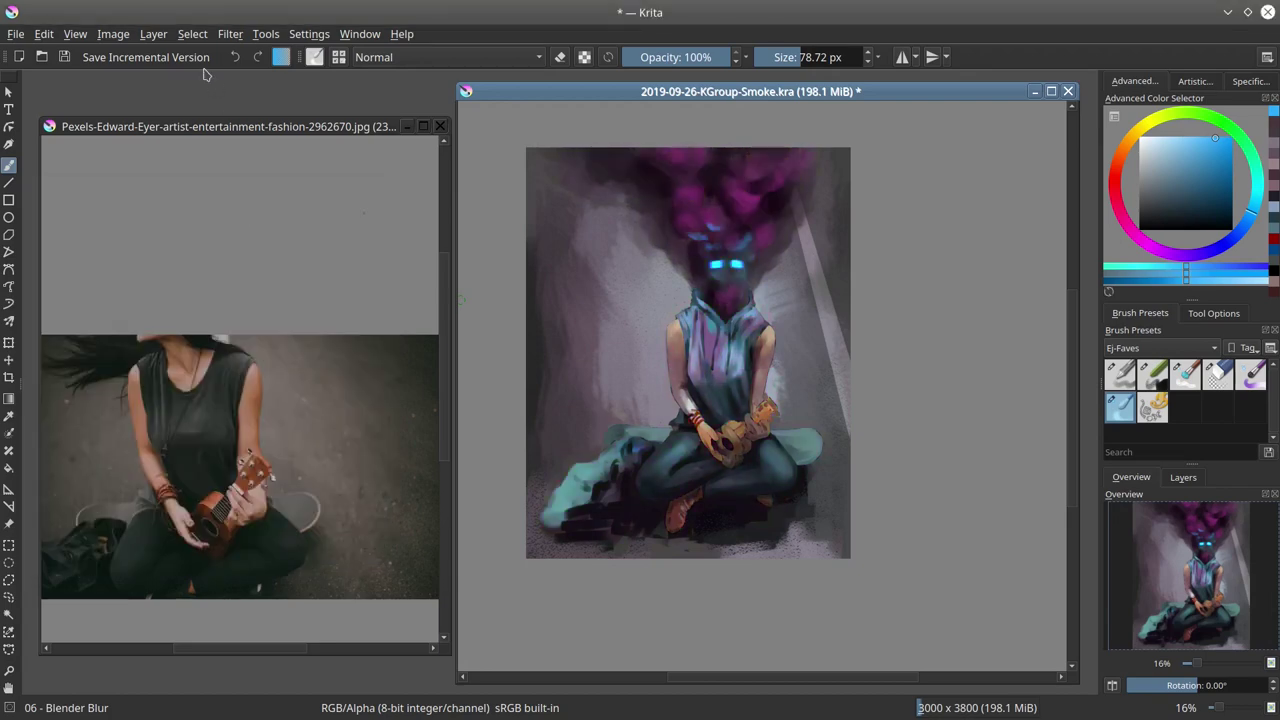
Apply a Color Adjustment curve on the RGBA channel with points at input 62, output 66 and input 193, output 205
{"action": "left_click", "coordinate": [305, 36]}
{"action": "mouse_move", "coordinate": [231, 36]}
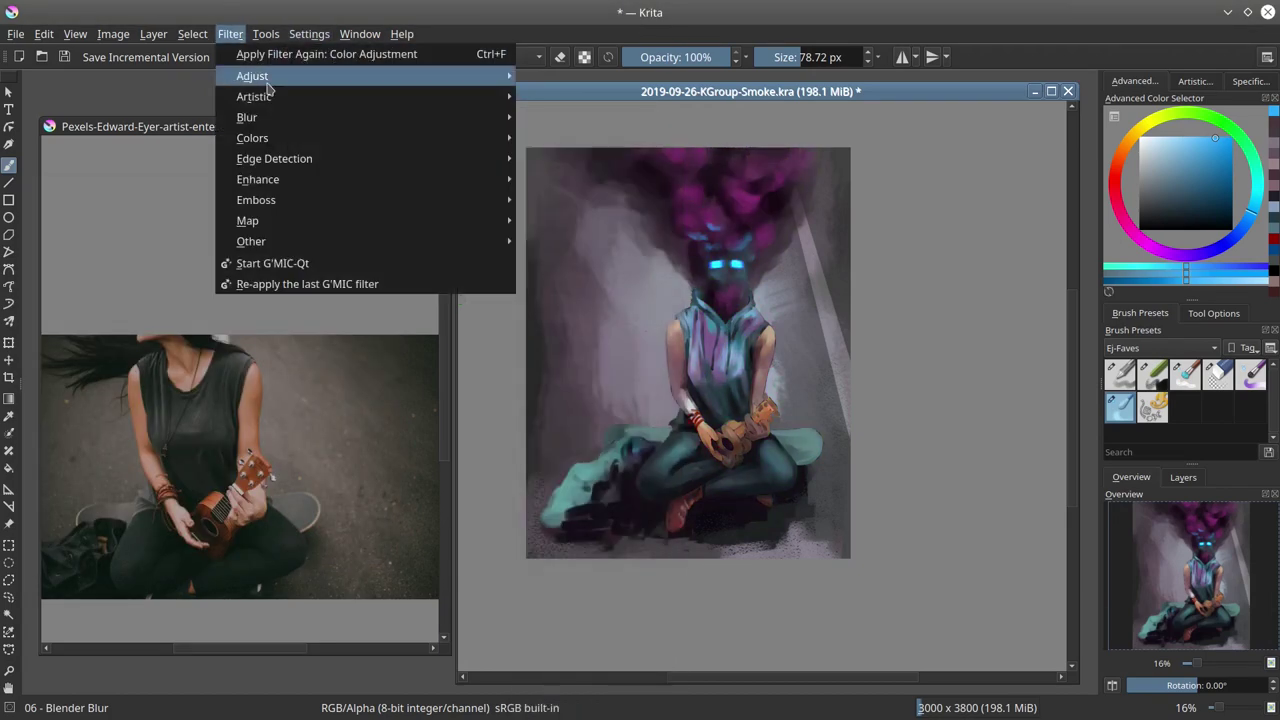
{"action": "mouse_move", "coordinate": [268, 84]}
{"action": "left_click", "coordinate": [590, 281]}
{"action": "left_click", "coordinate": [135, 418]}
{"action": "left_click_drag", "start_coordinate": [287, 326], "coordinate": [286, 317]}
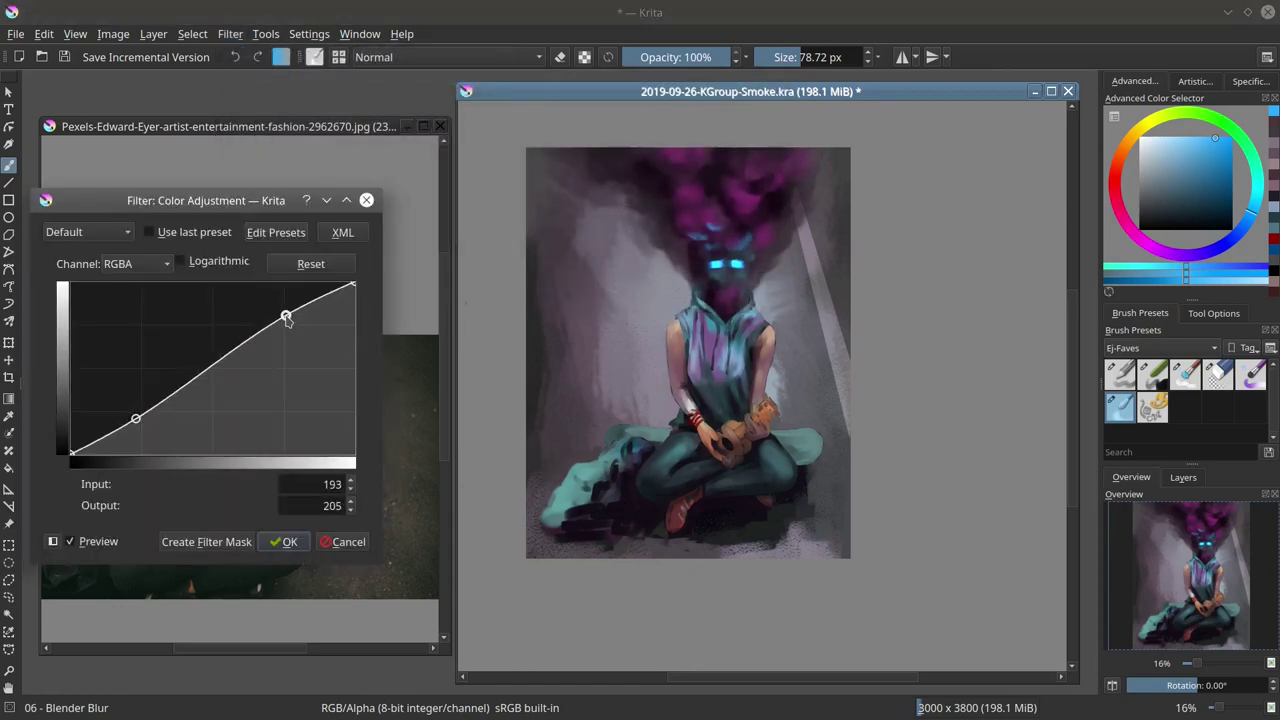
{"action": "left_click", "coordinate": [146, 421]}
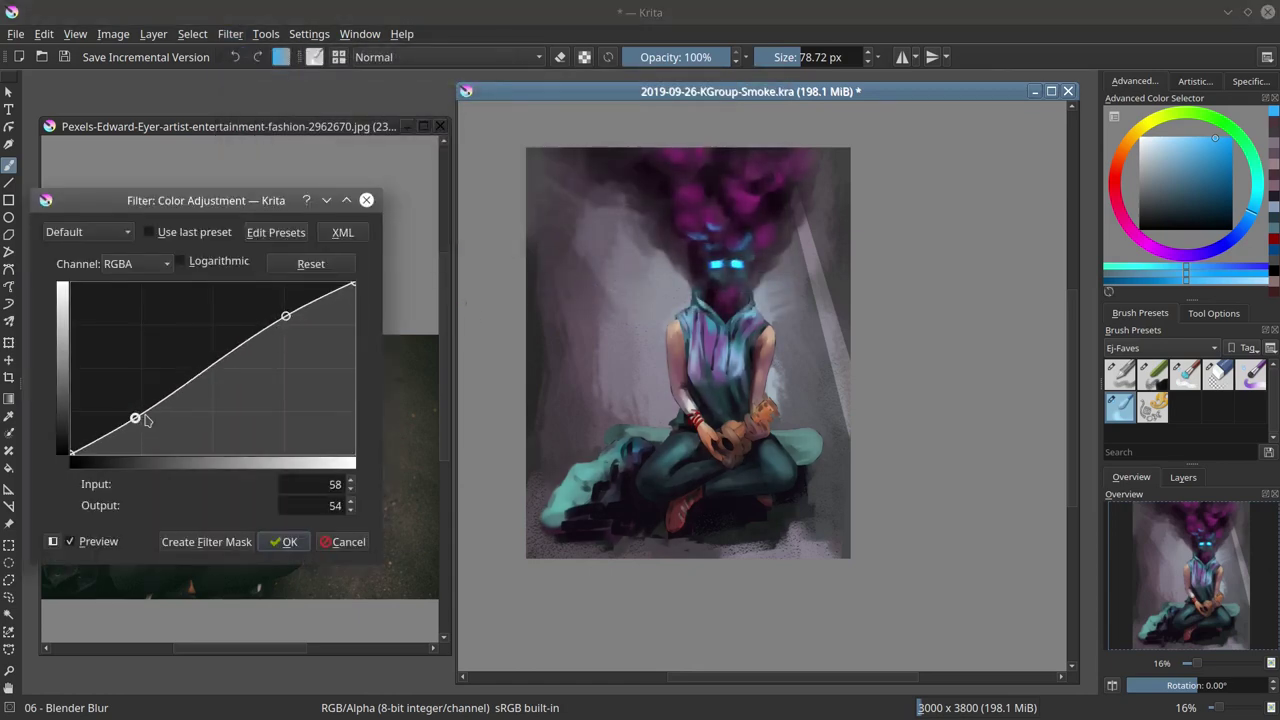
{"action": "mouse_move", "coordinate": [146, 421]}
{"action": "left_mouse_down"}
{"action": "mouse_move", "coordinate": [163, 494]}
{"action": "mouse_move", "coordinate": [140, 411]}
{"action": "left_mouse_up"}
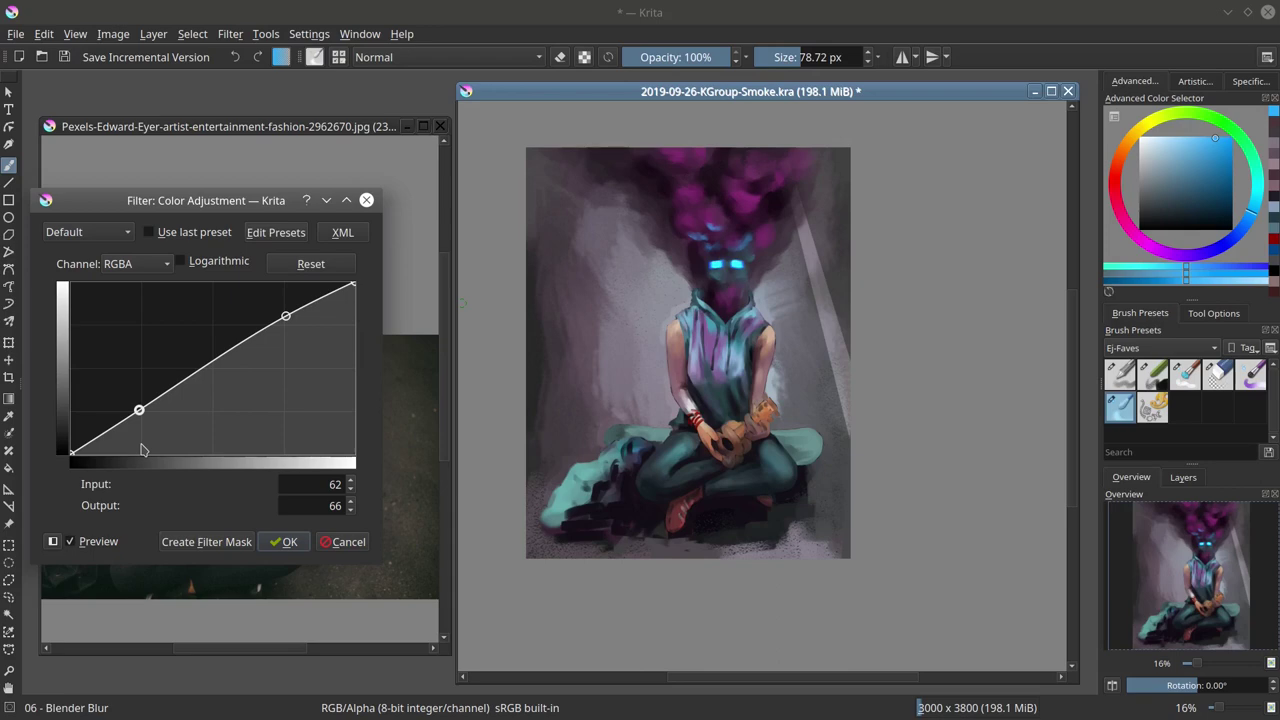
{"action": "left_click", "coordinate": [284, 541]}
Apply a Color Balance filter with shadows blue at 10, midtones red at 4 and highlights red at 6
{"action": "left_click", "coordinate": [230, 33]}
{"action": "left_click", "coordinate": [590, 137]}
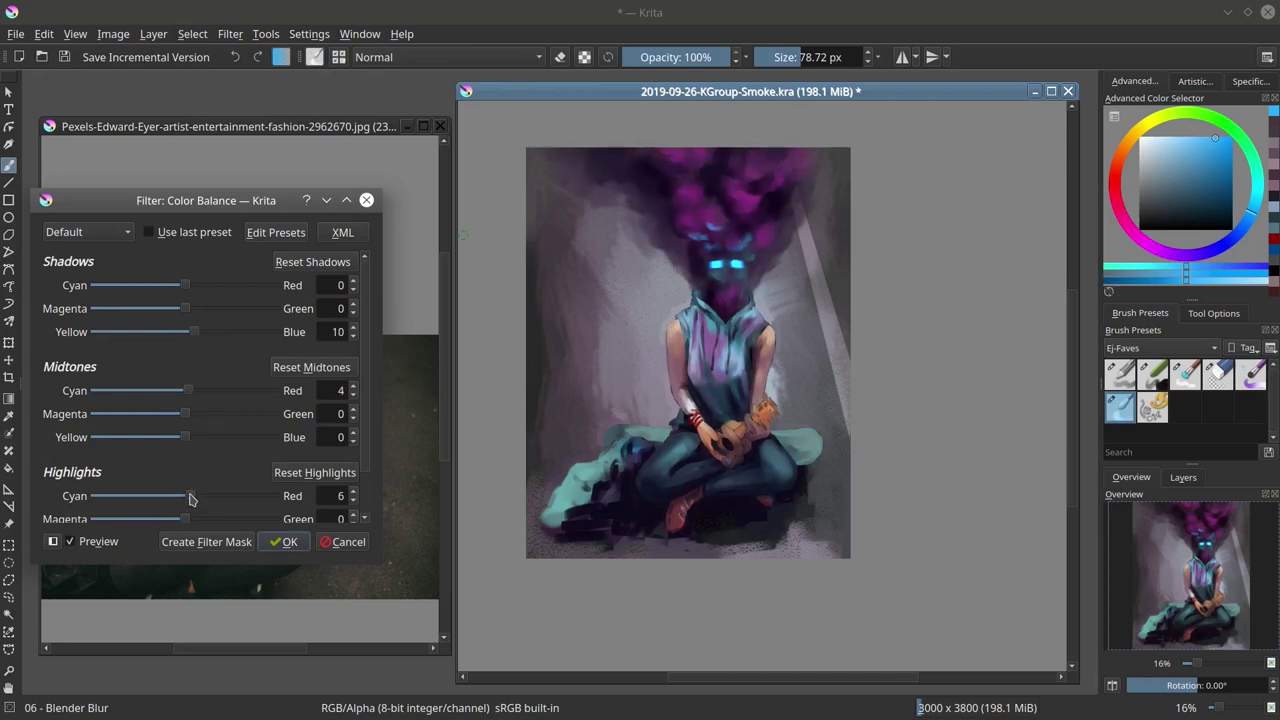
{"action": "left_click", "coordinate": [284, 541]}
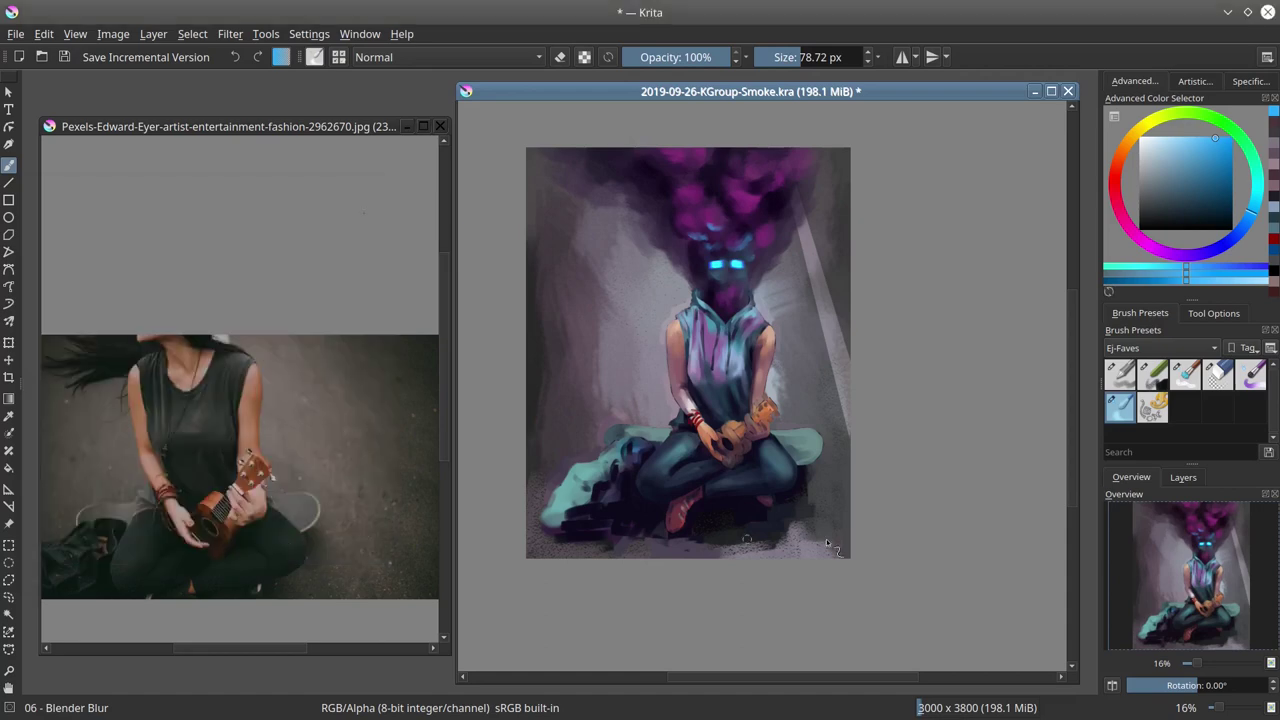
Save the document and switch to the Basic-4 Flow Opacity brush at about 60 px
{"action": "scroll", "coordinate": [971, 522], "scroll_direction": "down", "scroll_amount": 2}
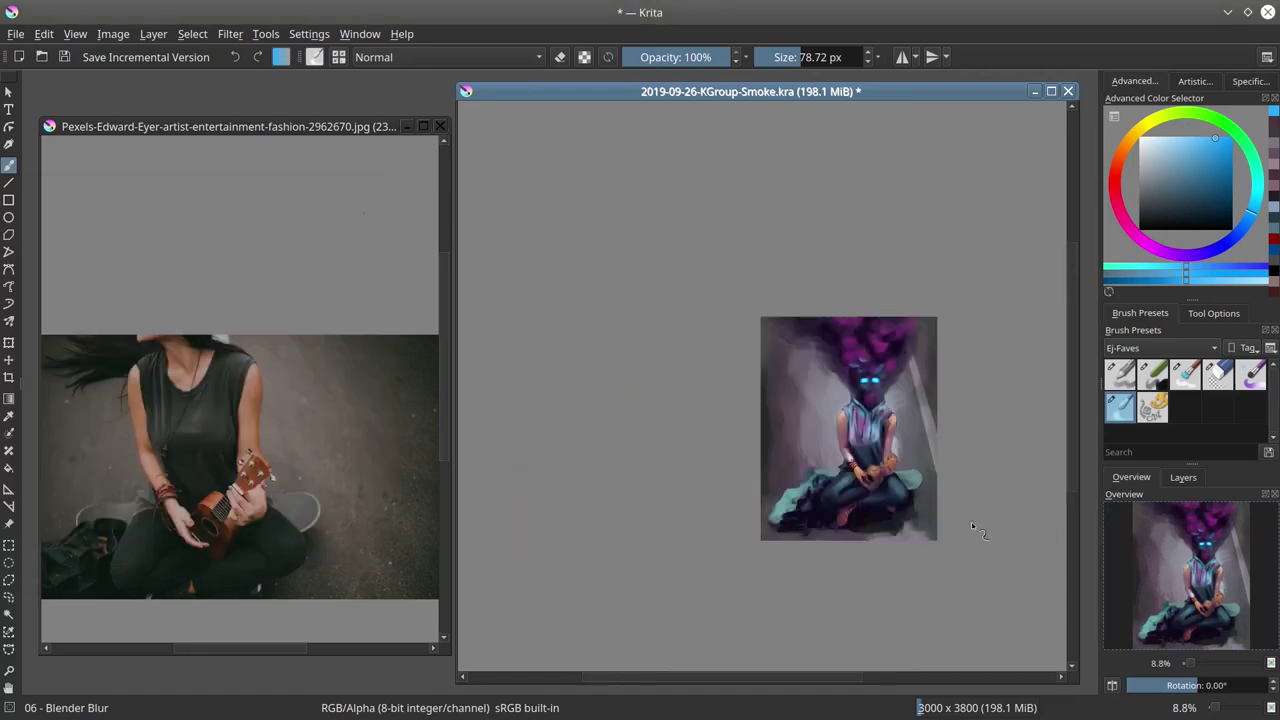
{"action": "left_click", "coordinate": [16, 34]}
{"action": "left_click", "coordinate": [33, 120]}
{"action": "scroll", "coordinate": [857, 434], "scroll_direction": "up", "scroll_amount": 5}
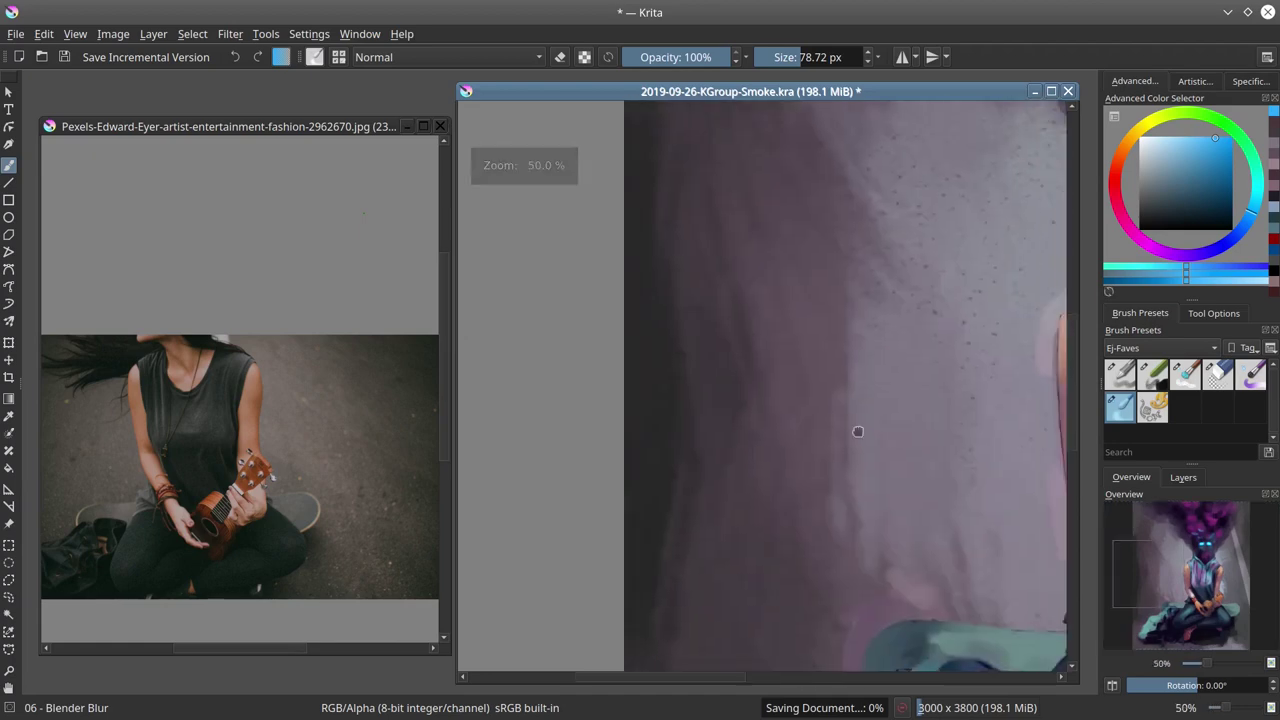
{"action": "left_click", "coordinate": [1120, 375]}
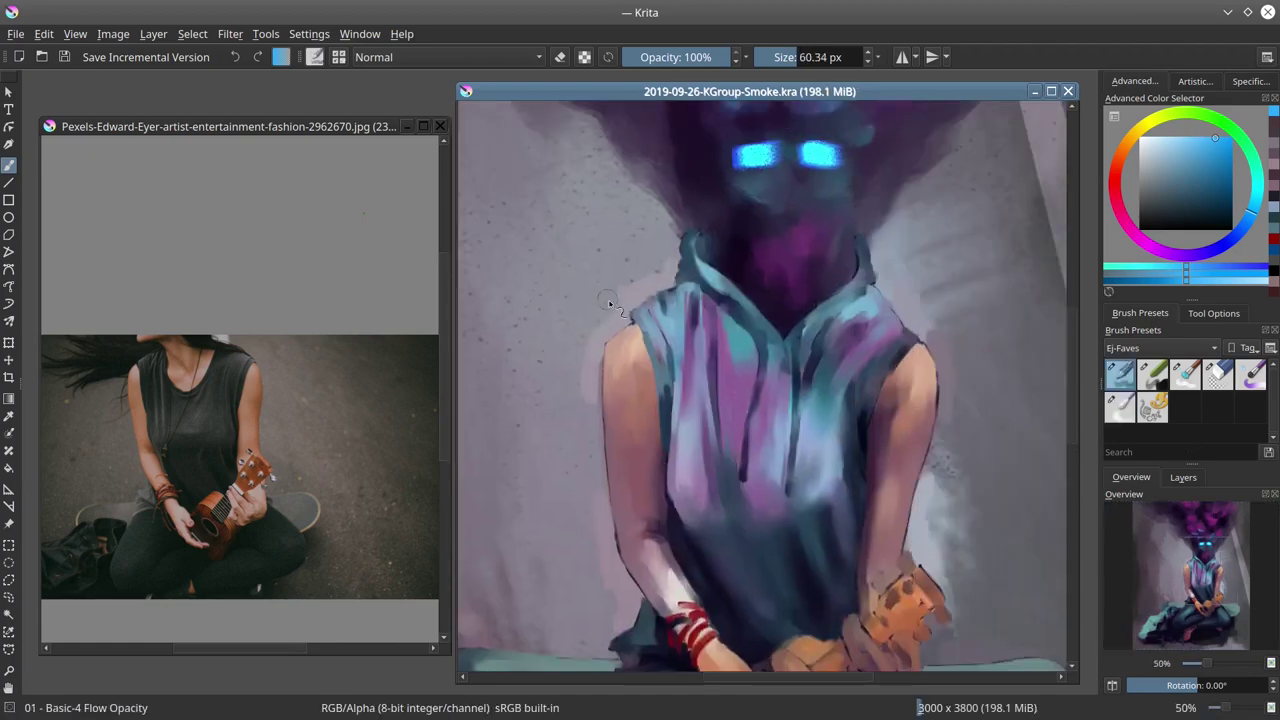
Show the layer stack, hide the Layer 7 background to isolate the figure, and choose the Eraser Circle brush
{"action": "left_click", "coordinate": [1152, 375]}
{"action": "left_click", "coordinate": [1183, 477]}
{"action": "left_click", "coordinate": [1111, 602]}
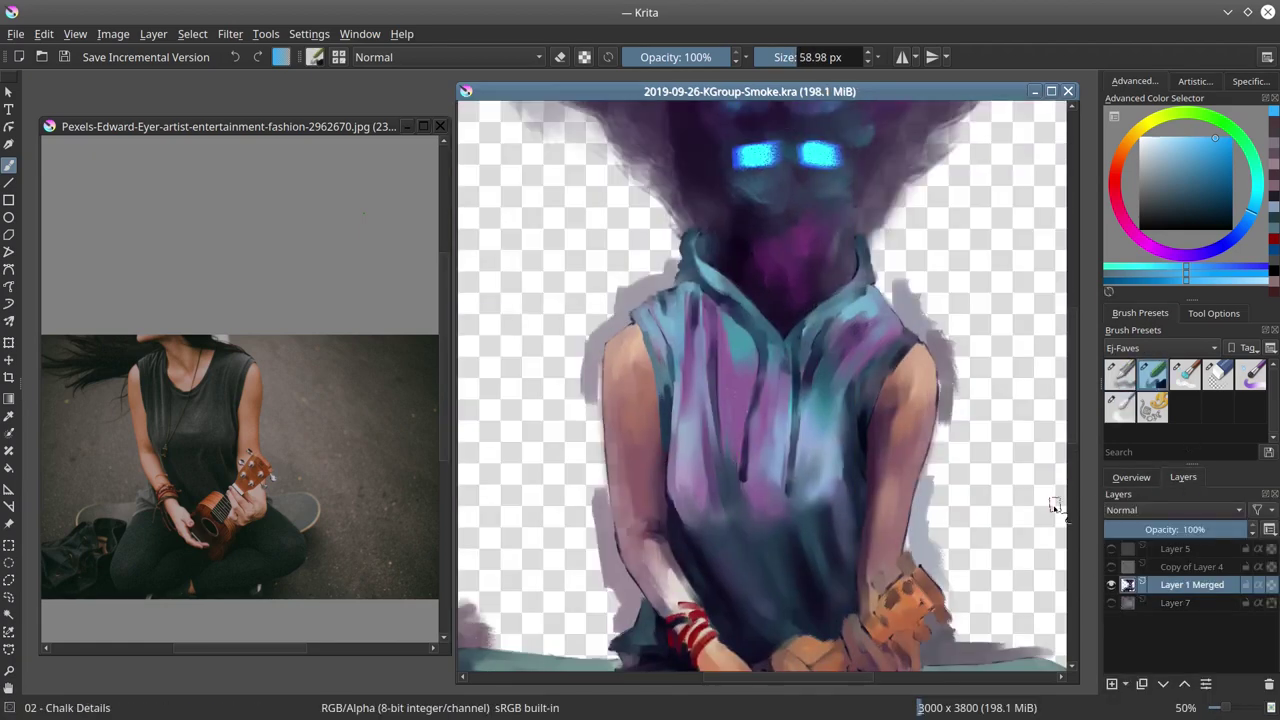
{"action": "scroll", "coordinate": [952, 515], "scroll_direction": "down", "scroll_amount": 1}
{"action": "mouse_move", "coordinate": [949, 531]}
{"action": "left_mouse_down"}
{"action": "mouse_move", "coordinate": [956, 314]}
{"action": "mouse_move", "coordinate": [949, 449]}
{"action": "mouse_move", "coordinate": [950, 422]}
{"action": "left_mouse_up"}
{"action": "left_click", "coordinate": [1111, 603]}
{"action": "left_click", "coordinate": [1111, 602]}
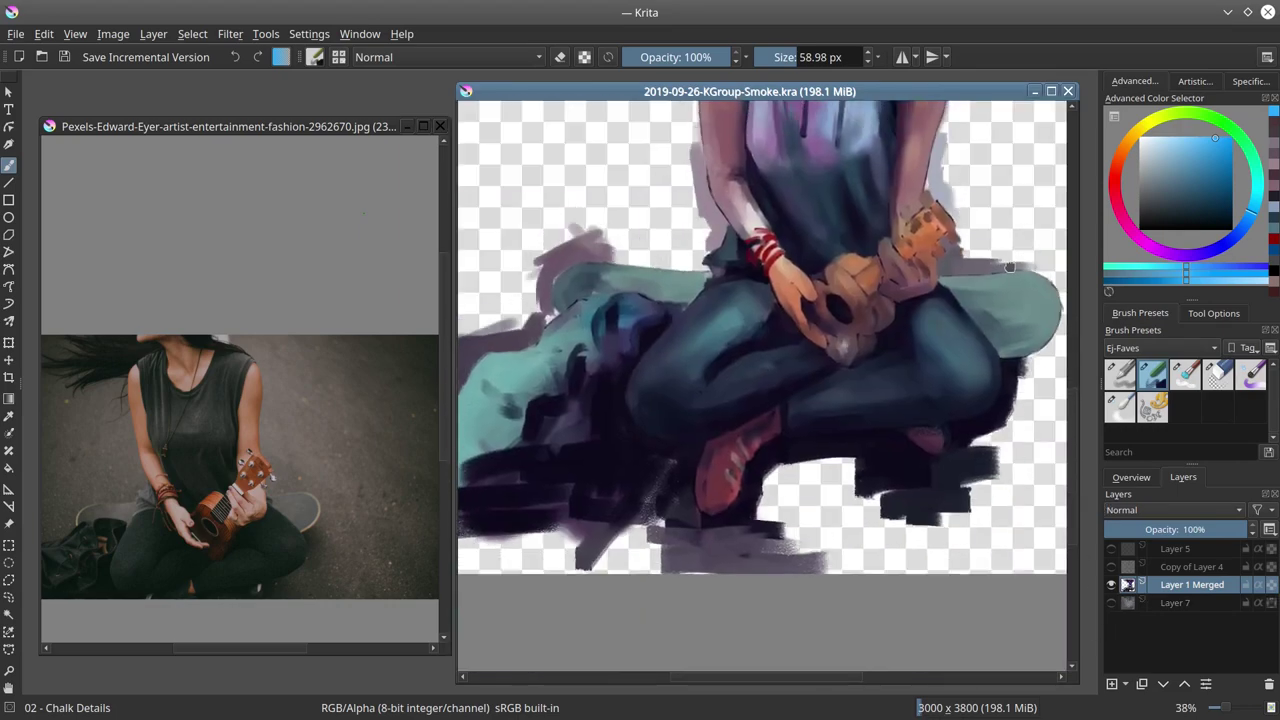
{"action": "left_click", "coordinate": [1217, 375]}
{"action": "scroll", "coordinate": [645, 248], "scroll_direction": "up", "scroll_amount": 2}
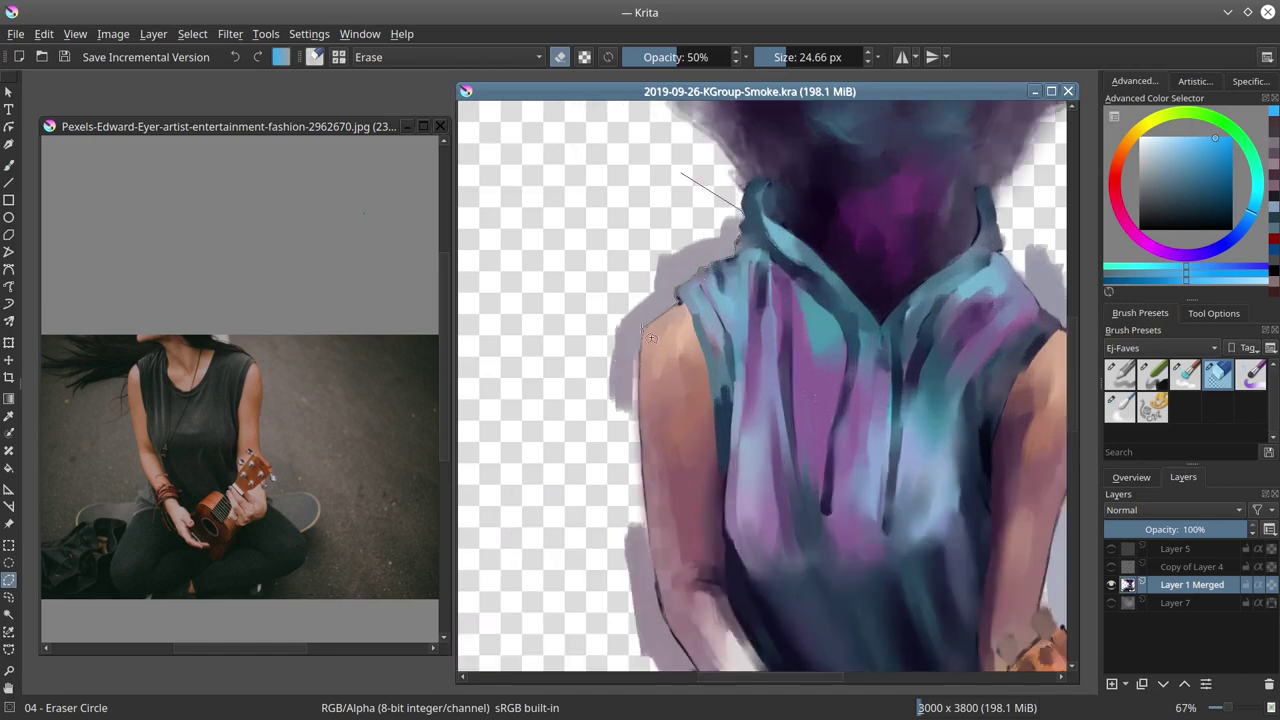
Outline a selection of the stray paint beside the figure's shoulder, arm and forearm on the picture's left side
{"action": "mouse_move", "coordinate": [647, 410]}
{"action": "left_mouse_down"}
{"action": "mouse_move", "coordinate": [662, 610]}
{"action": "mouse_move", "coordinate": [558, 420]}
{"action": "mouse_move", "coordinate": [682, 160]}
{"action": "left_mouse_up"}
{"action": "scroll", "coordinate": [614, 562], "scroll_direction": "down", "scroll_amount": 1}
{"action": "scroll", "coordinate": [614, 562], "scroll_direction": "down", "scroll_amount": 2}
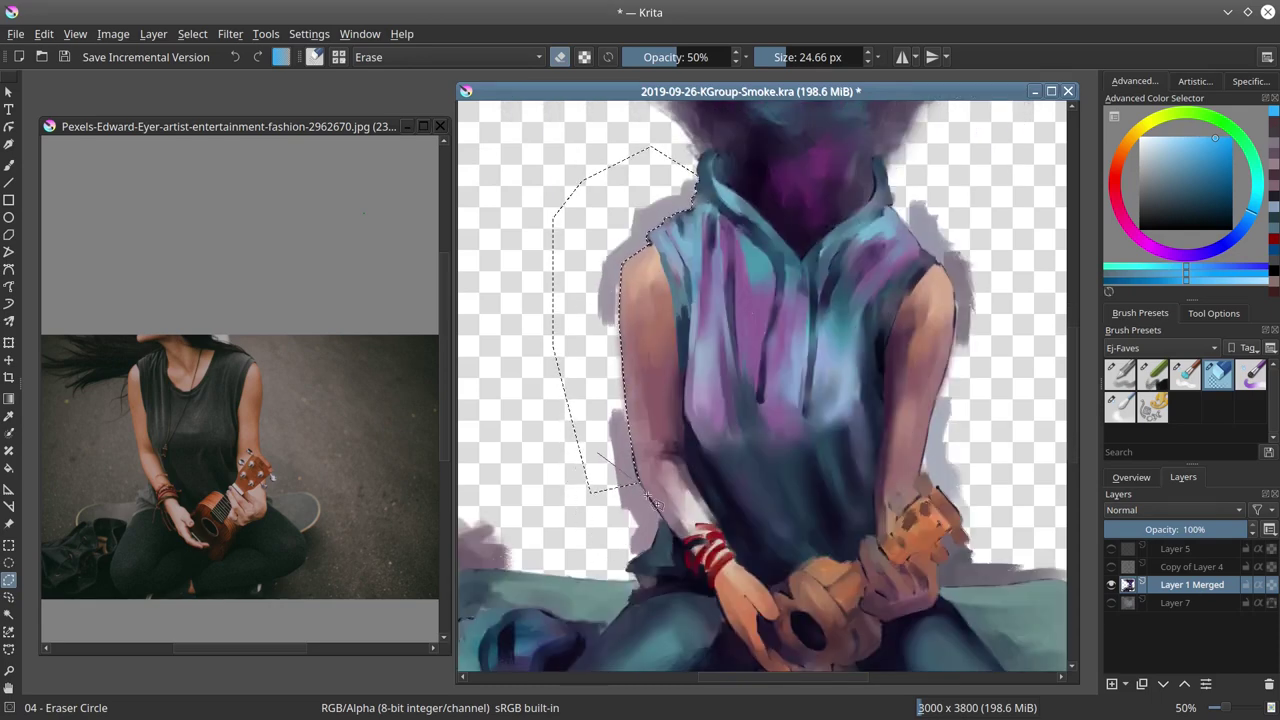
{"action": "mouse_move", "coordinate": [657, 535]}
{"action": "left_mouse_down"}
{"action": "mouse_move", "coordinate": [625, 580]}
{"action": "mouse_move", "coordinate": [512, 571]}
{"action": "mouse_move", "coordinate": [500, 415]}
{"action": "left_mouse_up"}
{"action": "left_click_drag", "start_coordinate": [530, 510], "coordinate": [612, 468]}
{"action": "scroll", "coordinate": [611, 468], "scroll_direction": "down", "scroll_amount": 1}
{"action": "scroll", "coordinate": [611, 468], "scroll_direction": "left", "scroll_amount": 2}
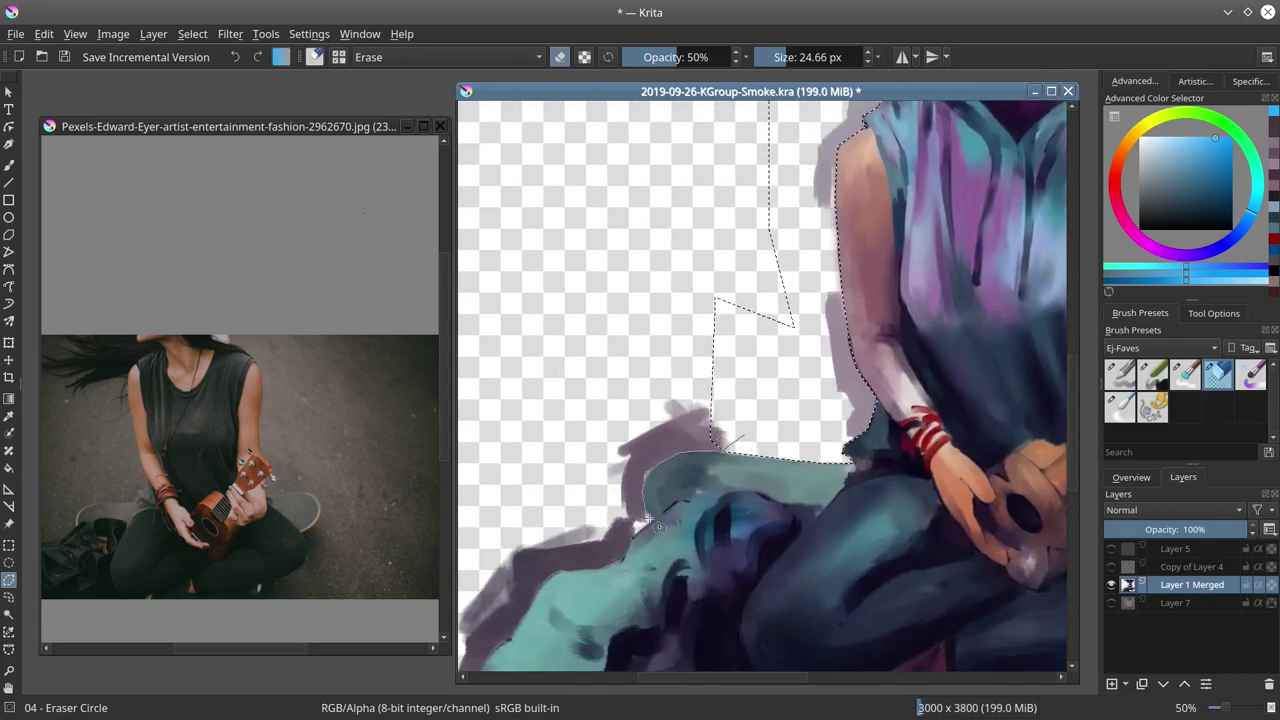
Extend the selection over the stray paint around the skateboard end, the teal bag and the ground below the shoe
{"action": "scroll", "coordinate": [633, 567], "scroll_direction": "down", "scroll_amount": 3}
{"action": "scroll", "coordinate": [633, 567], "scroll_direction": "left", "scroll_amount": 2}
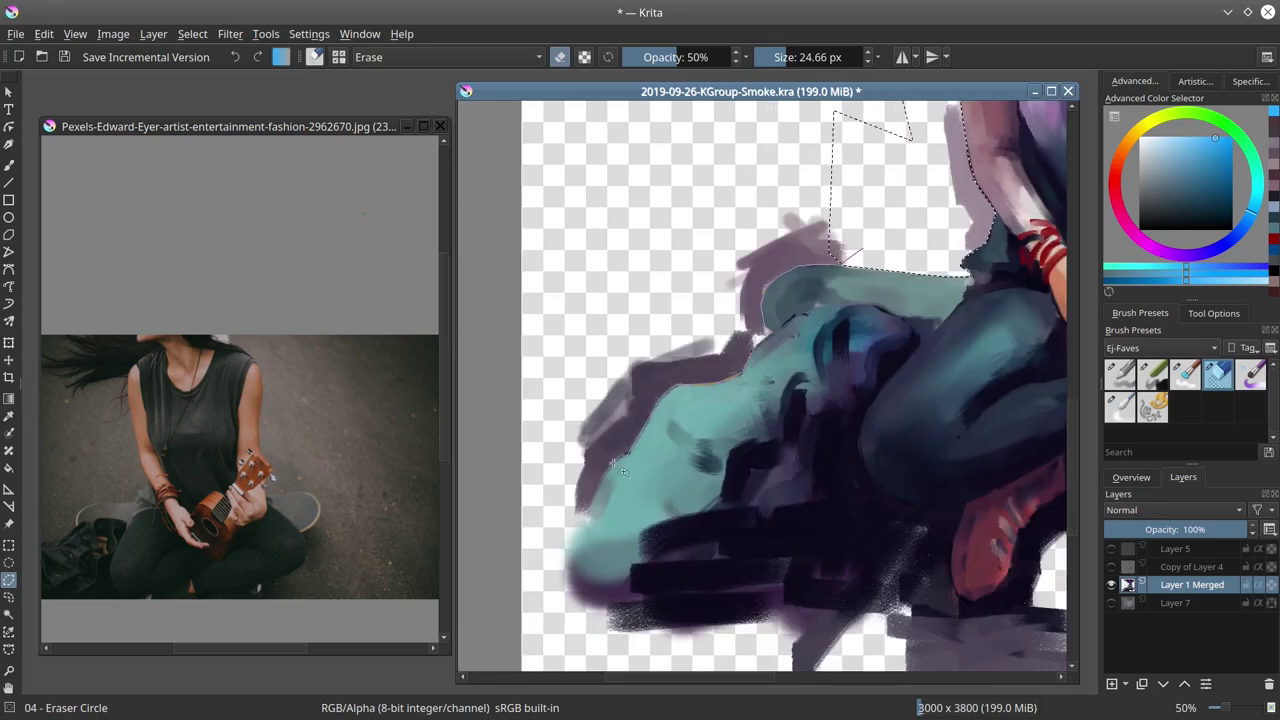
{"action": "left_click_drag", "start_coordinate": [561, 481], "coordinate": [842, 152]}
{"action": "left_click_drag", "start_coordinate": [814, 580], "coordinate": [674, 393]}
{"action": "mouse_move", "coordinate": [644, 440]}
{"action": "left_mouse_down"}
{"action": "mouse_move", "coordinate": [934, 438]}
{"action": "mouse_move", "coordinate": [593, 508]}
{"action": "left_mouse_up"}
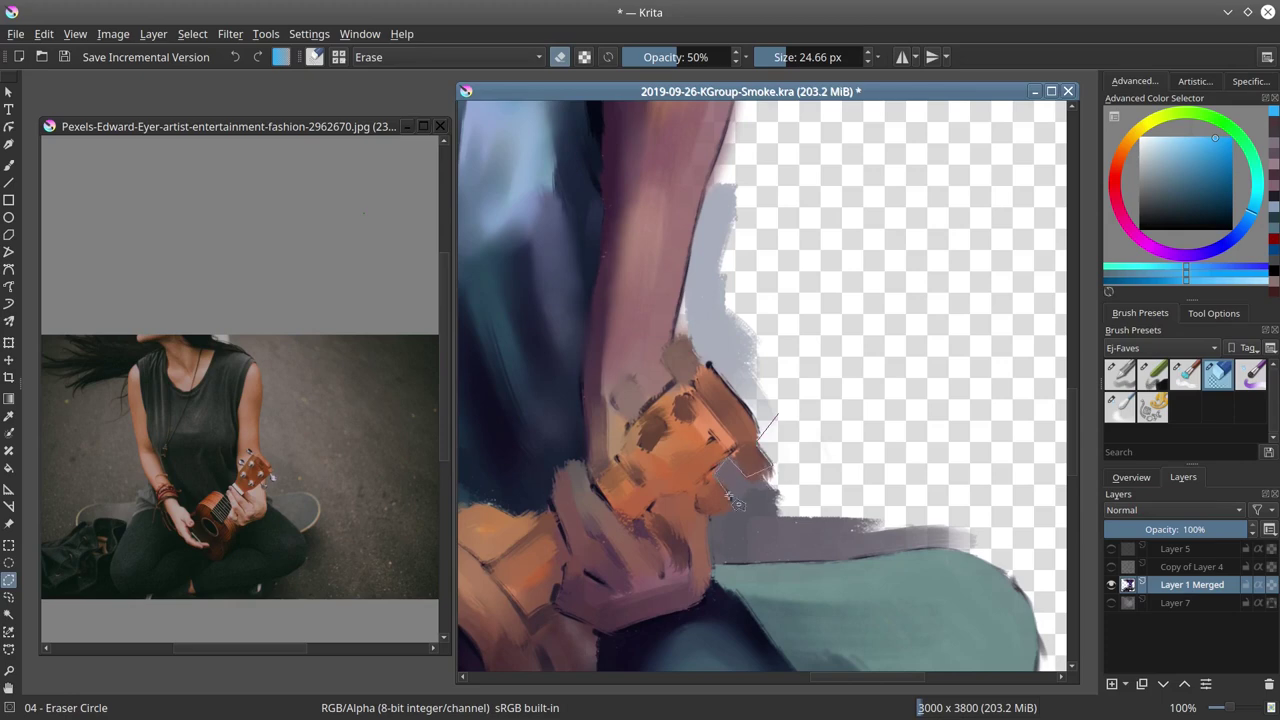
Add the stray paint beside the ukulele headstock, the other arm and its shoulder to the selection, and clear the selected paint
{"action": "mouse_move", "coordinate": [709, 560]}
{"action": "left_mouse_down"}
{"action": "mouse_move", "coordinate": [925, 548]}
{"action": "mouse_move", "coordinate": [1020, 515]}
{"action": "mouse_move", "coordinate": [920, 415]}
{"action": "mouse_move", "coordinate": [733, 389]}
{"action": "mouse_move", "coordinate": [676, 338]}
{"action": "mouse_move", "coordinate": [706, 186]}
{"action": "left_mouse_up"}
{"action": "left_click_drag", "start_coordinate": [697, 247], "coordinate": [664, 535]}
{"action": "mouse_move", "coordinate": [674, 476]}
{"action": "left_mouse_down"}
{"action": "mouse_move", "coordinate": [686, 444]}
{"action": "mouse_move", "coordinate": [991, 574]}
{"action": "left_mouse_up"}
{"action": "left_click_drag", "start_coordinate": [826, 551], "coordinate": [812, 560]}
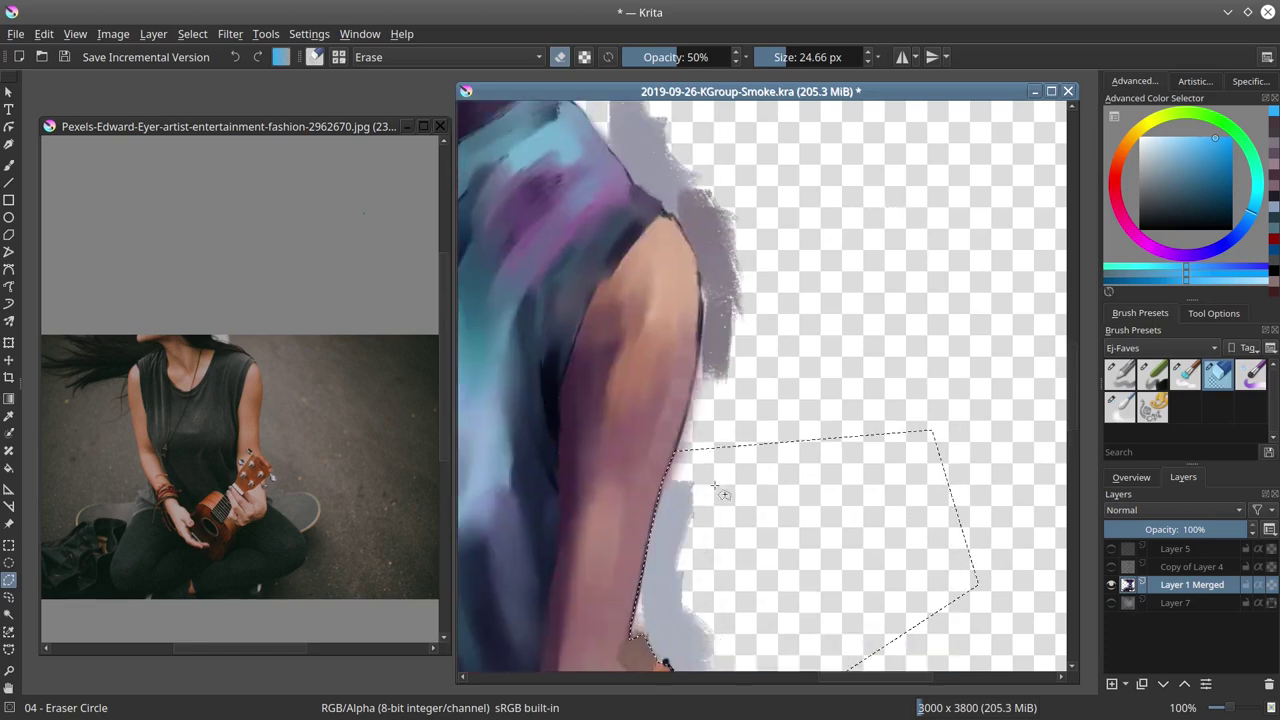
{"action": "left_click_drag", "start_coordinate": [709, 477], "coordinate": [690, 400]}
{"action": "left_click_drag", "start_coordinate": [702, 290], "coordinate": [763, 463]}
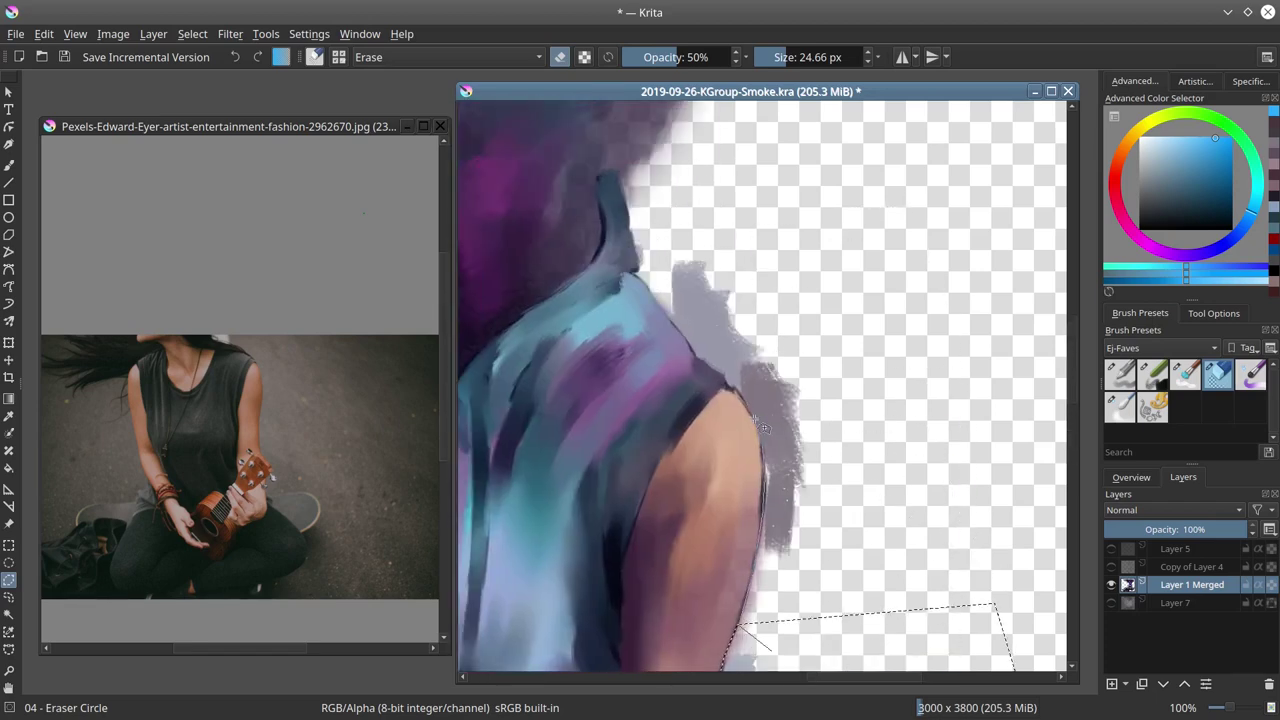
{"action": "mouse_move", "coordinate": [659, 300]}
{"action": "left_mouse_down"}
{"action": "mouse_move", "coordinate": [636, 242]}
{"action": "mouse_move", "coordinate": [885, 404]}
{"action": "mouse_move", "coordinate": [947, 632]}
{"action": "left_mouse_up"}
Show the Layer 7 background again, deselect everything and save the document
{"action": "scroll", "coordinate": [896, 332], "scroll_direction": "down", "scroll_amount": 4}
{"action": "left_click", "coordinate": [1111, 603]}
{"action": "key", "text": "minus"}
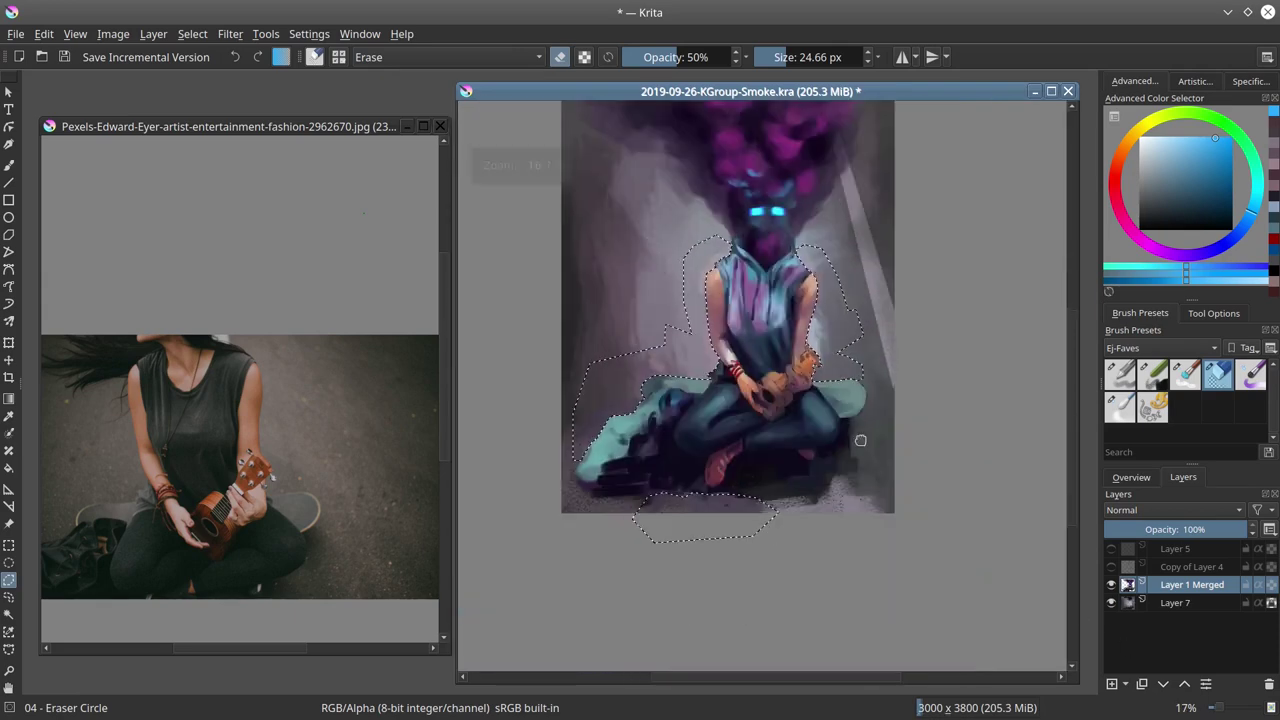
{"action": "left_click", "coordinate": [192, 34]}
{"action": "left_click", "coordinate": [218, 75]}
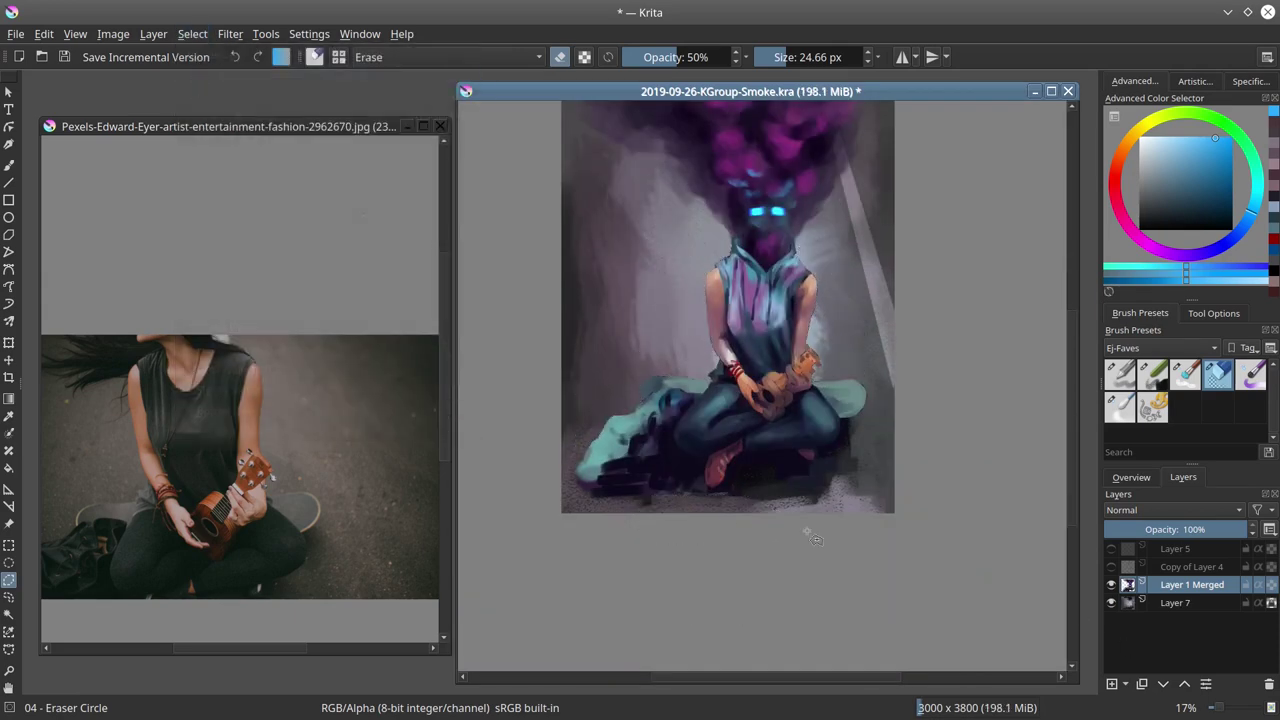
{"action": "left_click", "coordinate": [64, 58]}
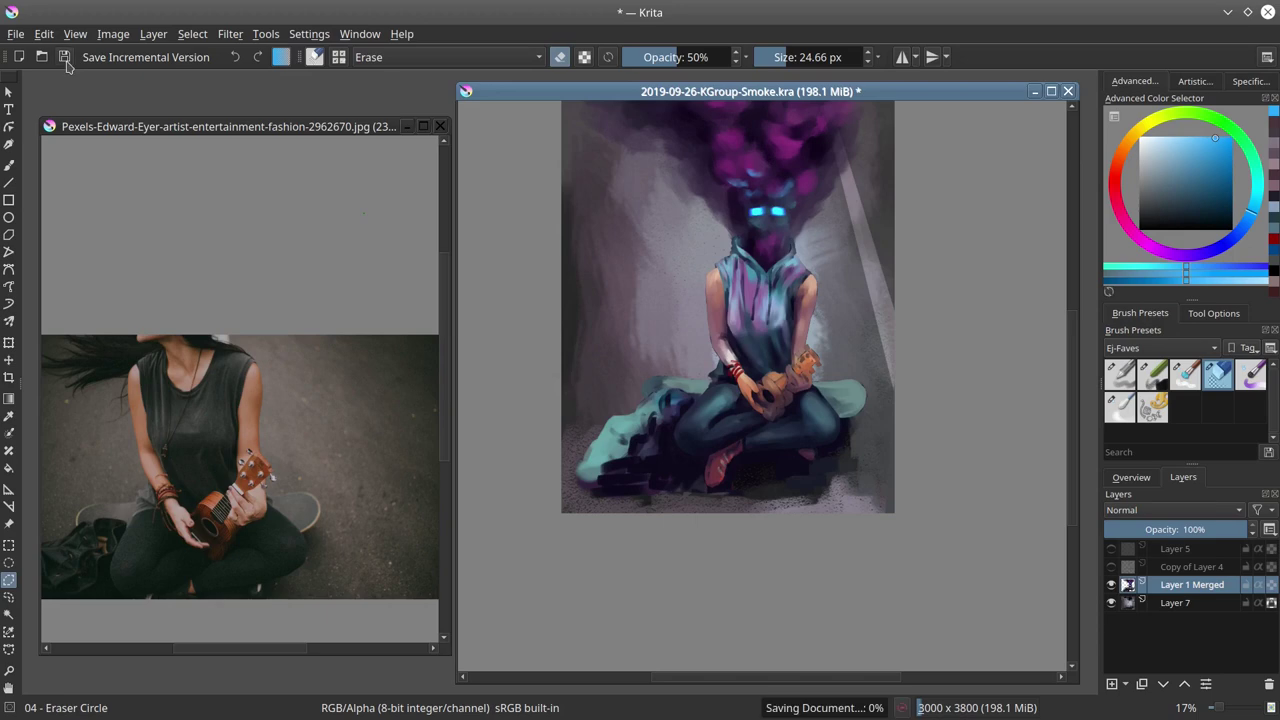
Paint over both shoulders and the armhole with sampled skin and shirt tones, using Basic-4 Flow Opacity at about 20 to 13 px
{"action": "left_click", "coordinate": [1120, 375]}
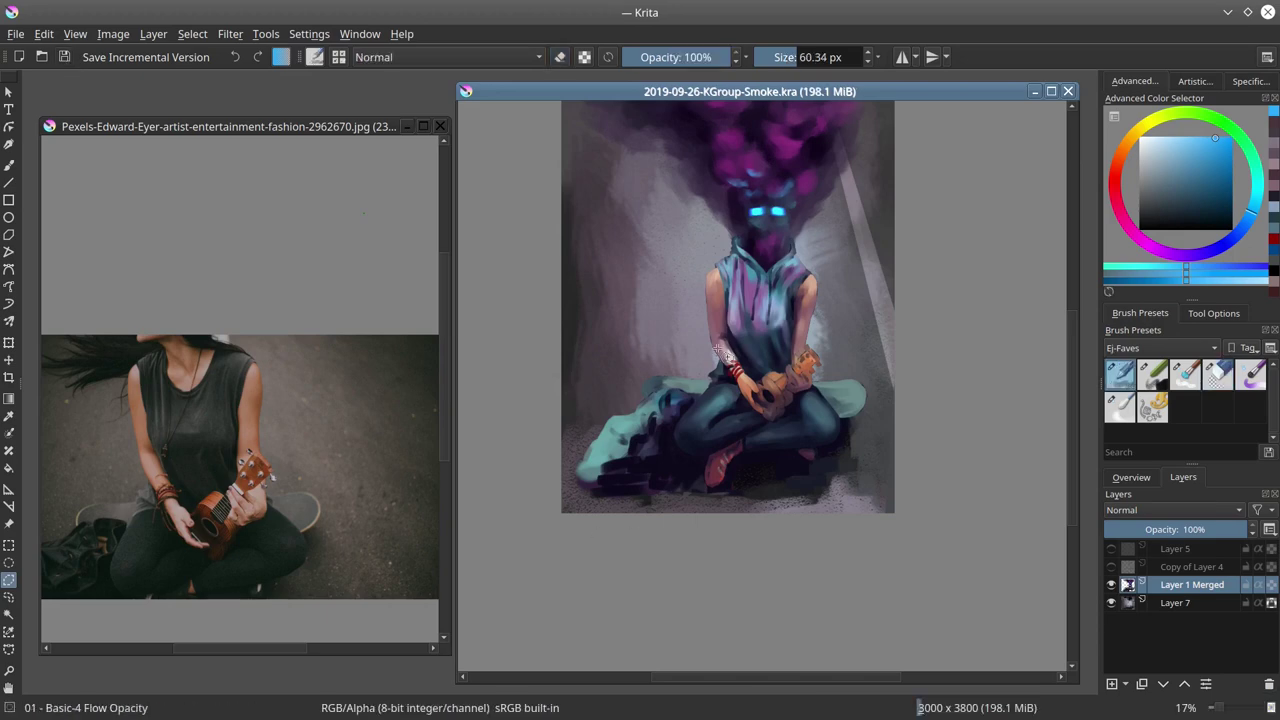
{"action": "left_click_drag", "start_coordinate": [630, 488], "coordinate": [711, 394]}
{"action": "left_click", "coordinate": [9, 165]}
{"action": "left_click", "coordinate": [577, 275], "text": "ctrl"}
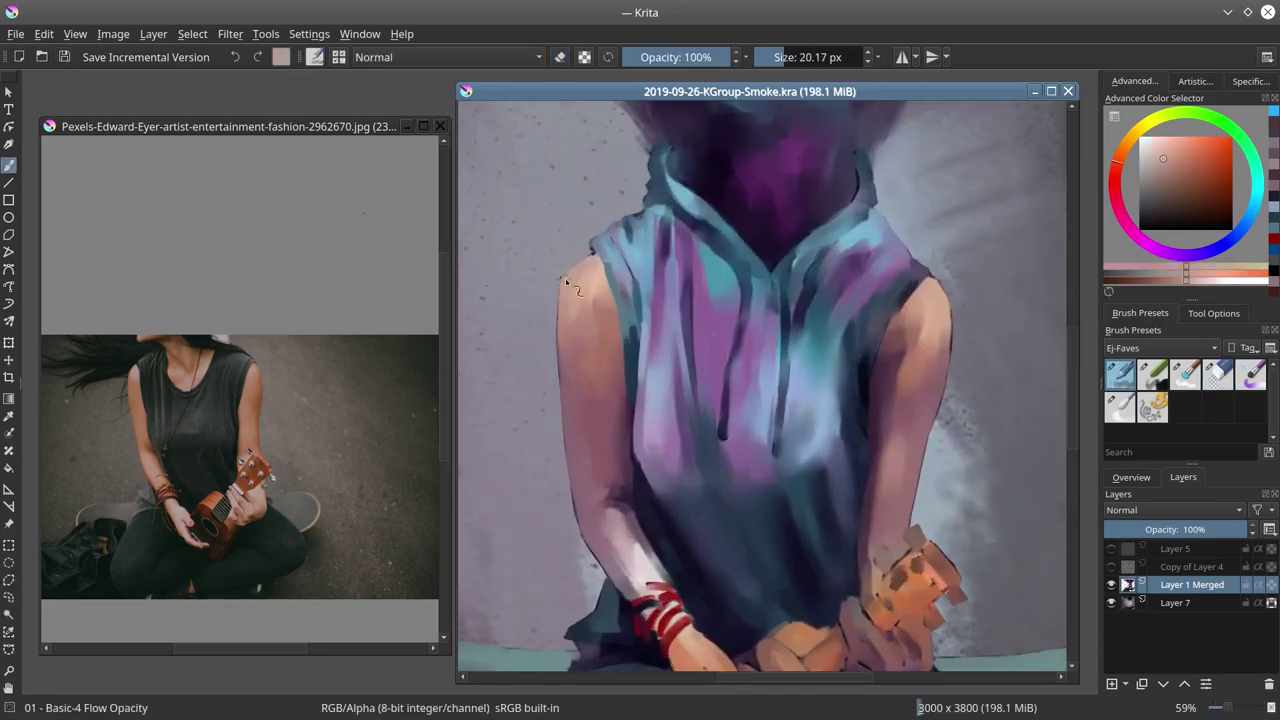
{"action": "left_click_drag", "start_coordinate": [567, 281], "coordinate": [578, 300]}
{"action": "mouse_move", "coordinate": [929, 313]}
{"action": "left_mouse_down"}
{"action": "mouse_move", "coordinate": [909, 341]}
{"action": "mouse_move", "coordinate": [898, 339]}
{"action": "mouse_move", "coordinate": [908, 330]}
{"action": "mouse_move", "coordinate": [886, 342]}
{"action": "left_mouse_up"}
{"action": "left_click", "coordinate": [905, 341], "text": "ctrl"}
{"action": "left_click", "coordinate": [922, 303], "text": "ctrl"}
{"action": "left_click", "coordinate": [895, 345], "text": "ctrl"}
{"action": "left_click", "coordinate": [898, 297], "text": "ctrl"}
{"action": "left_click_drag", "start_coordinate": [905, 290], "coordinate": [874, 364]}
{"action": "left_click", "coordinate": [872, 366], "text": "ctrl"}
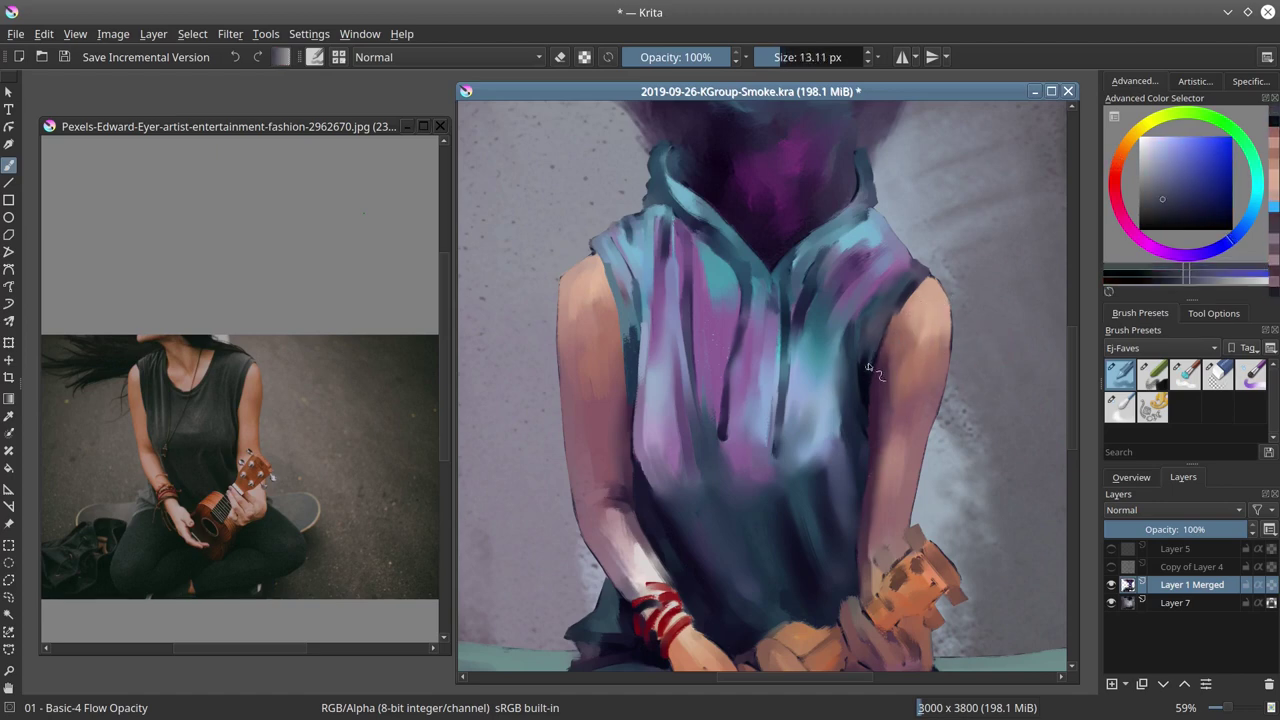
Repaint the outer edge and inner shadow of the ukulele-neck arm with sampled skin tones at about 18 px
{"action": "left_click", "coordinate": [899, 310], "text": "ctrl"}
{"action": "left_click", "coordinate": [936, 292], "text": "ctrl"}
{"action": "mouse_move", "coordinate": [943, 290]}
{"action": "left_mouse_down"}
{"action": "mouse_move", "coordinate": [950, 350]}
{"action": "mouse_move", "coordinate": [916, 483]}
{"action": "left_mouse_up"}
{"action": "left_click", "coordinate": [937, 385], "text": "ctrl"}
{"action": "left_click", "coordinate": [923, 440], "text": "ctrl"}
{"action": "left_click", "coordinate": [866, 545], "text": "ctrl"}
{"action": "left_click_drag", "start_coordinate": [863, 545], "coordinate": [858, 580]}
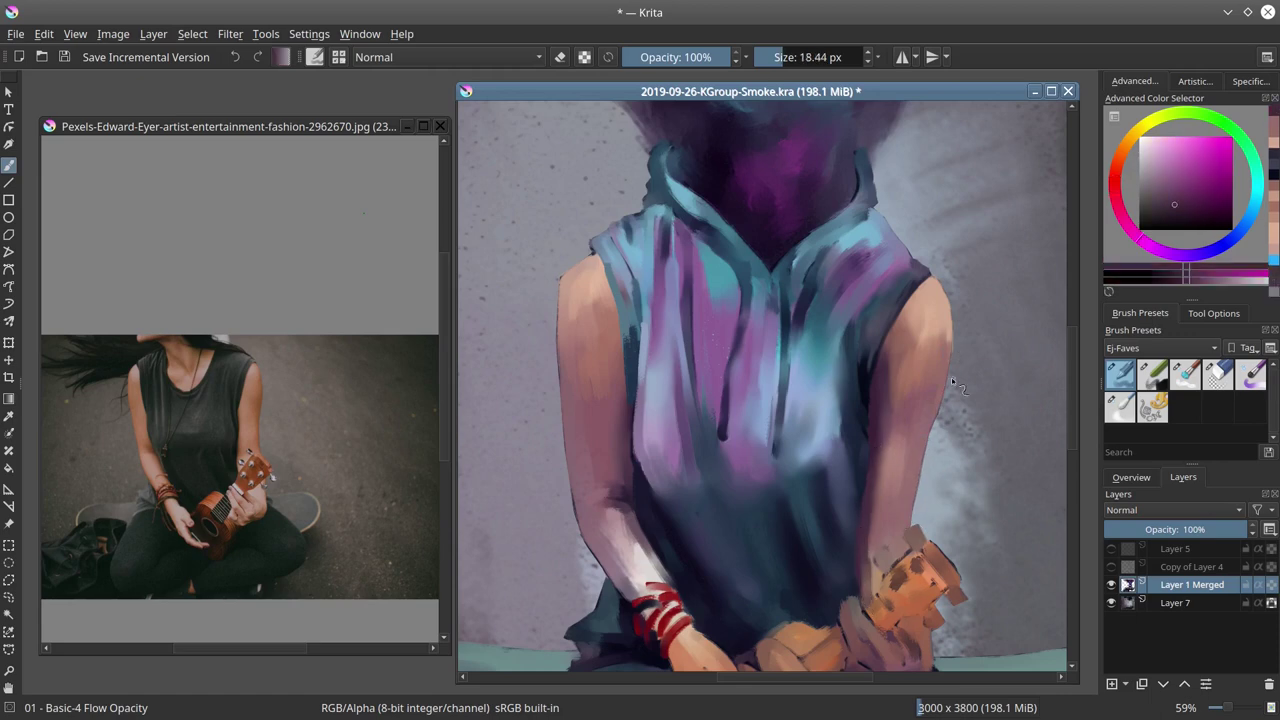
{"action": "left_click", "coordinate": [952, 377], "text": "ctrl"}
{"action": "left_click_drag", "start_coordinate": [951, 375], "coordinate": [954, 335]}
{"action": "left_click_drag", "start_coordinate": [932, 268], "coordinate": [920, 258]}
Cover the outline of the strumming arm from shoulder to wrist with sampled tones at about 16 to 12 px
{"action": "left_click", "coordinate": [573, 268], "text": "ctrl"}
{"action": "left_click_drag", "start_coordinate": [573, 268], "coordinate": [562, 285]}
{"action": "left_click", "coordinate": [592, 266], "text": "ctrl"}
{"action": "left_click", "coordinate": [562, 367], "text": "ctrl"}
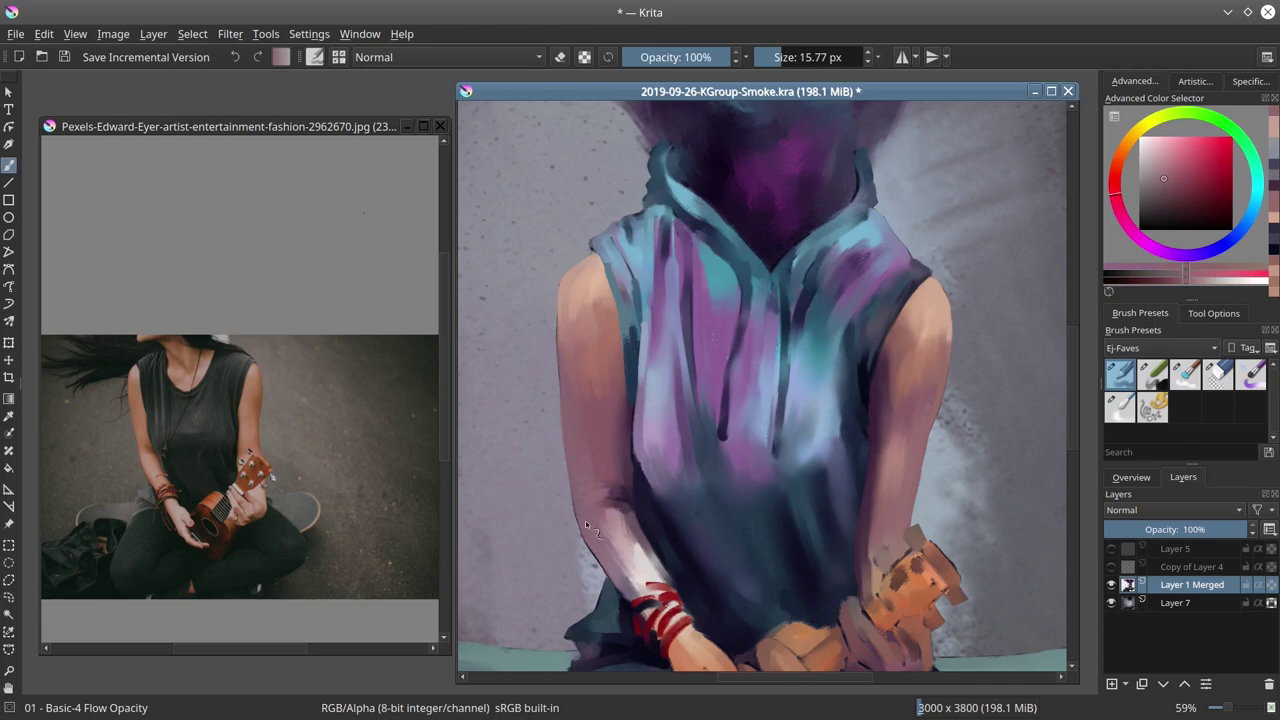
{"action": "key", "text": "bracketleft"}
{"action": "left_click", "coordinate": [665, 570], "text": "ctrl"}
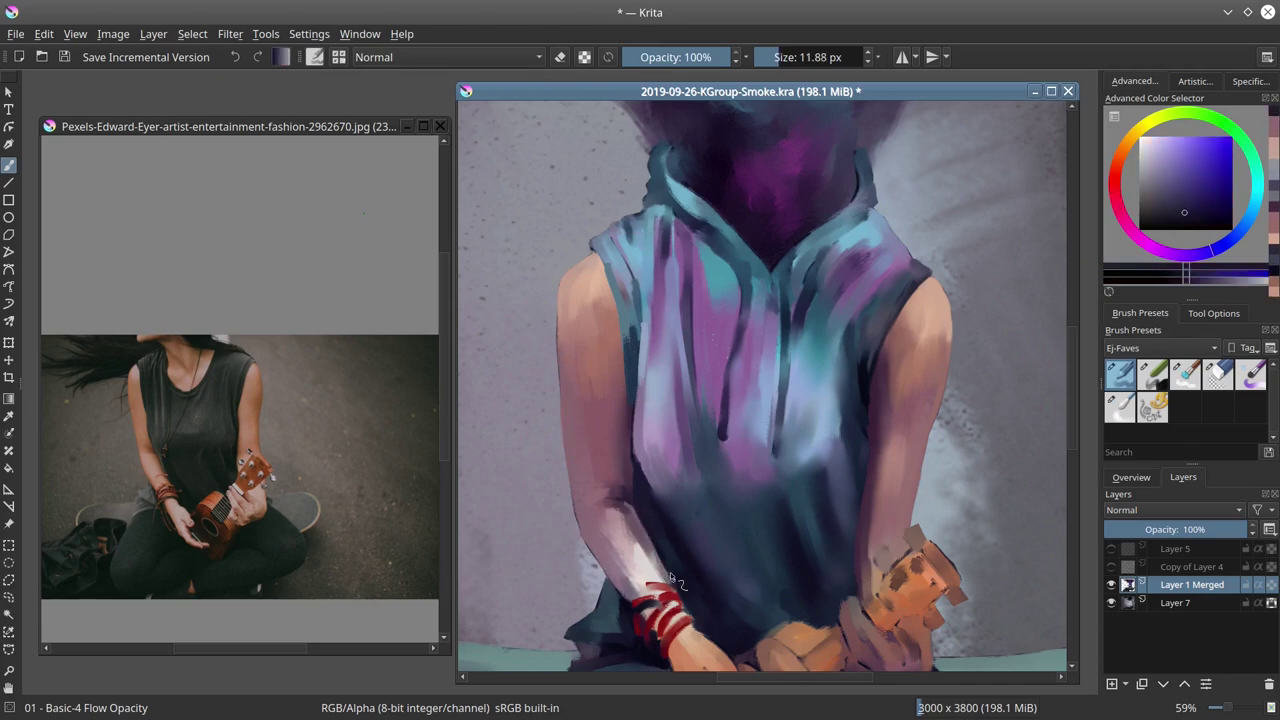
Clean up the edge between the strumming forearm and the shirt hem with sampled colours
{"action": "left_click_drag", "start_coordinate": [735, 608], "coordinate": [707, 477]}
{"action": "left_click", "coordinate": [571, 463], "text": "ctrl"}
{"action": "left_click", "coordinate": [560, 482], "text": "ctrl"}
{"action": "left_click_drag", "start_coordinate": [571, 463], "coordinate": [545, 500]}
{"action": "left_click_drag", "start_coordinate": [711, 515], "coordinate": [711, 420]}
Blend the outlines of the strumming hand and fingers using sampled skin and shadow tones at about 10 px
{"action": "left_click", "coordinate": [645, 450], "text": "ctrl"}
{"action": "left_click", "coordinate": [660, 455], "text": "ctrl"}
{"action": "key", "text": "bracketleft"}
{"action": "left_click", "coordinate": [662, 492], "text": "ctrl"}
{"action": "left_click_drag", "start_coordinate": [662, 486], "coordinate": [686, 497]}
{"action": "left_click", "coordinate": [684, 490], "text": "ctrl"}
{"action": "left_click", "coordinate": [714, 521], "text": "ctrl"}
{"action": "left_click", "coordinate": [725, 515], "text": "ctrl"}
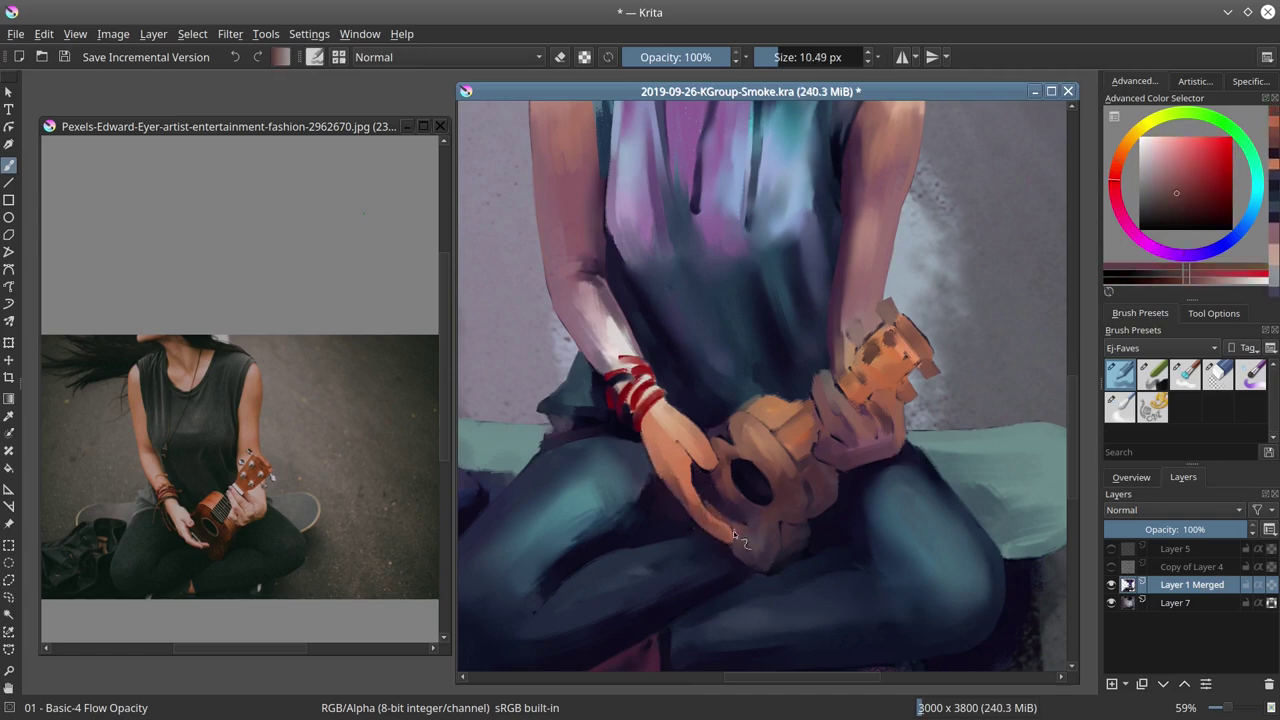
Repaint the lower end and front edge of the ukulele body with sampled browns at about 10 px
{"action": "mouse_move", "coordinate": [755, 567]}
{"action": "left_mouse_down"}
{"action": "mouse_move", "coordinate": [774, 580]}
{"action": "mouse_move", "coordinate": [800, 565]}
{"action": "left_mouse_up"}
{"action": "left_click", "coordinate": [774, 578], "text": "ctrl"}
{"action": "left_click", "coordinate": [792, 580], "text": "ctrl"}
{"action": "left_click", "coordinate": [762, 545], "text": "ctrl"}
{"action": "left_click", "coordinate": [795, 468], "text": "ctrl"}
{"action": "left_click_drag", "start_coordinate": [802, 468], "coordinate": [806, 478]}
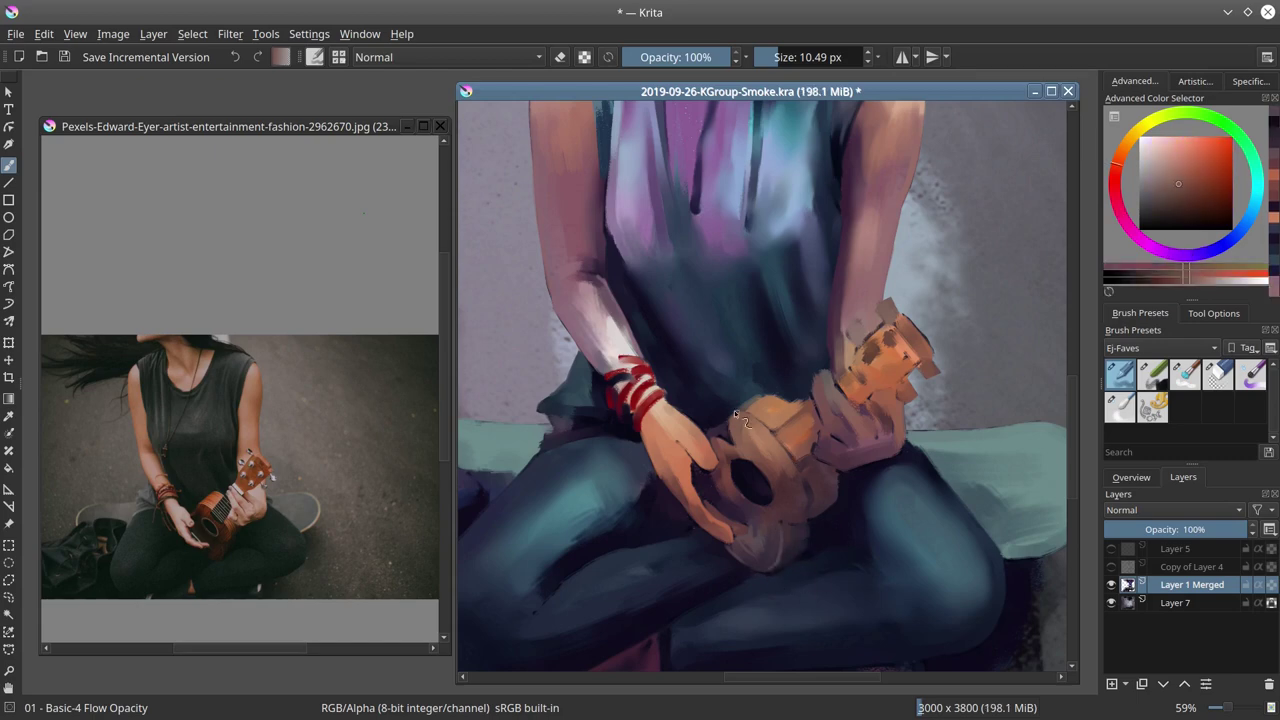
Define the rim of the ukulele's upper body with sampled orange and brown strokes
{"action": "left_click", "coordinate": [774, 404], "text": "ctrl"}
{"action": "mouse_move", "coordinate": [775, 403]}
{"action": "left_mouse_down"}
{"action": "mouse_move", "coordinate": [732, 438]}
{"action": "mouse_move", "coordinate": [750, 403]}
{"action": "mouse_move", "coordinate": [814, 416]}
{"action": "left_mouse_up"}
{"action": "left_click", "coordinate": [750, 412], "text": "ctrl"}
{"action": "left_click", "coordinate": [764, 400], "text": "ctrl"}
{"action": "left_click", "coordinate": [796, 392], "text": "ctrl"}
{"action": "left_click", "coordinate": [734, 425], "text": "ctrl"}
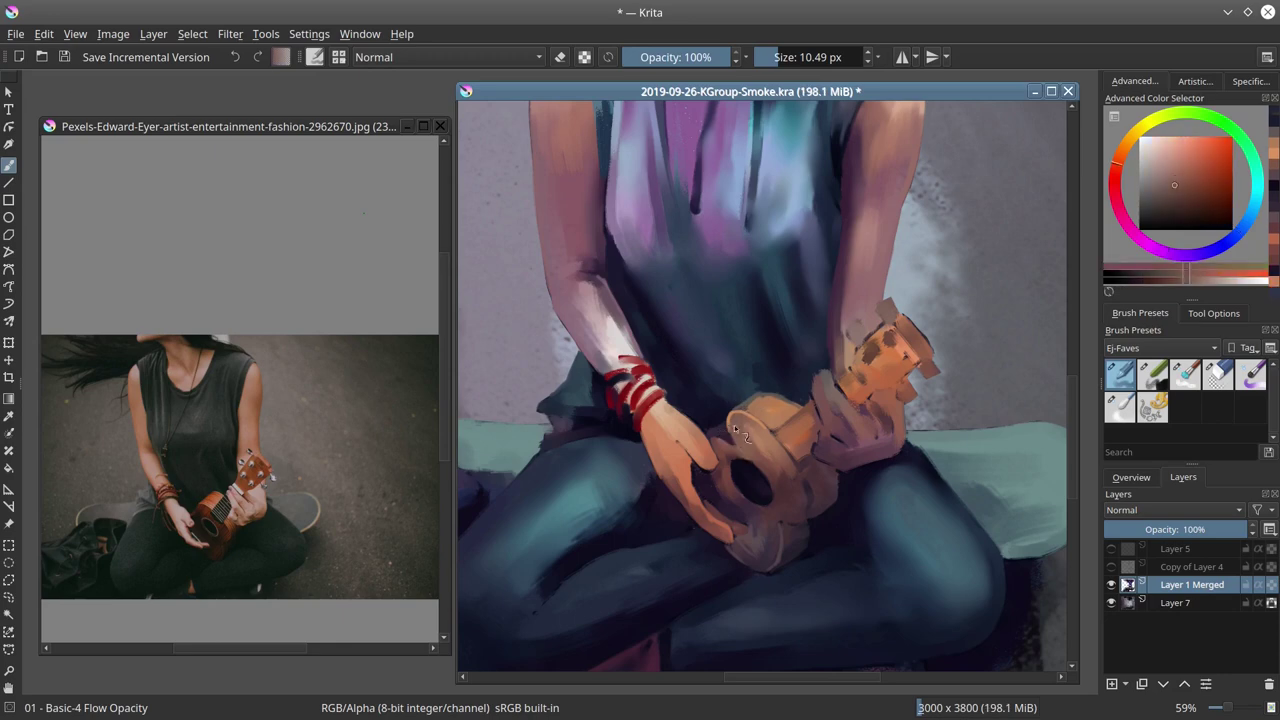
{"action": "left_click_drag", "start_coordinate": [734, 425], "coordinate": [740, 414]}
Add lighter orange touches to the ukulele's lower and upper body edges
{"action": "left_click", "coordinate": [770, 532], "text": "ctrl"}
{"action": "left_click_drag", "start_coordinate": [772, 528], "coordinate": [780, 520]}
{"action": "left_click", "coordinate": [1190, 147]}
{"action": "left_click", "coordinate": [784, 414], "text": "ctrl"}
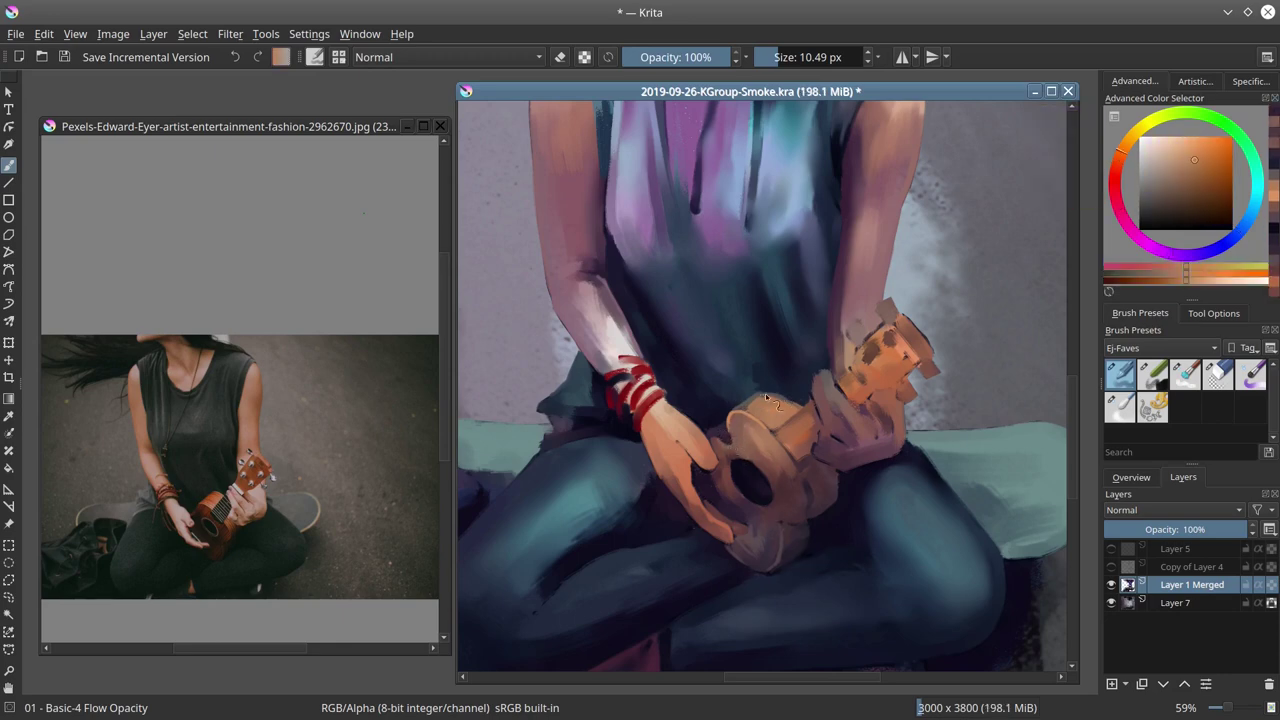
{"action": "left_click", "coordinate": [764, 392], "text": "ctrl"}
{"action": "mouse_move", "coordinate": [782, 406]}
{"action": "left_mouse_down"}
{"action": "mouse_move", "coordinate": [768, 396]}
{"action": "mouse_move", "coordinate": [790, 398]}
{"action": "left_mouse_up"}
{"action": "left_click", "coordinate": [794, 404], "text": "ctrl"}
Refine the strumming thumb and the adjoining ukulele edge with lighter and sampled tones
{"action": "left_click", "coordinate": [1185, 147]}
{"action": "mouse_move", "coordinate": [712, 436]}
{"action": "left_mouse_down"}
{"action": "mouse_move", "coordinate": [764, 500]}
{"action": "mouse_move", "coordinate": [722, 456]}
{"action": "mouse_move", "coordinate": [728, 508]}
{"action": "mouse_move", "coordinate": [706, 434]}
{"action": "mouse_move", "coordinate": [686, 460]}
{"action": "mouse_move", "coordinate": [716, 436]}
{"action": "mouse_move", "coordinate": [716, 456]}
{"action": "left_mouse_up"}
{"action": "left_click", "coordinate": [706, 424], "text": "ctrl"}
{"action": "left_click", "coordinate": [702, 424], "text": "ctrl"}
{"action": "left_click", "coordinate": [716, 447], "text": "ctrl"}
{"action": "left_click", "coordinate": [708, 458], "text": "ctrl"}
{"action": "left_click", "coordinate": [678, 486], "text": "ctrl"}
{"action": "left_click", "coordinate": [700, 438], "text": "ctrl"}
Shape the curved ukulele edge behind the thumb by alternating sampled browns and dark shadow tones at about 11 px
{"action": "left_click", "coordinate": [720, 430], "text": "ctrl"}
{"action": "left_click", "coordinate": [722, 438], "text": "ctrl"}
{"action": "left_click", "coordinate": [694, 424], "text": "ctrl"}
{"action": "left_click", "coordinate": [722, 434], "text": "ctrl"}
{"action": "left_click", "coordinate": [705, 438], "text": "ctrl"}
{"action": "left_click", "coordinate": [720, 440], "text": "ctrl"}
{"action": "left_click", "coordinate": [714, 458], "text": "ctrl"}
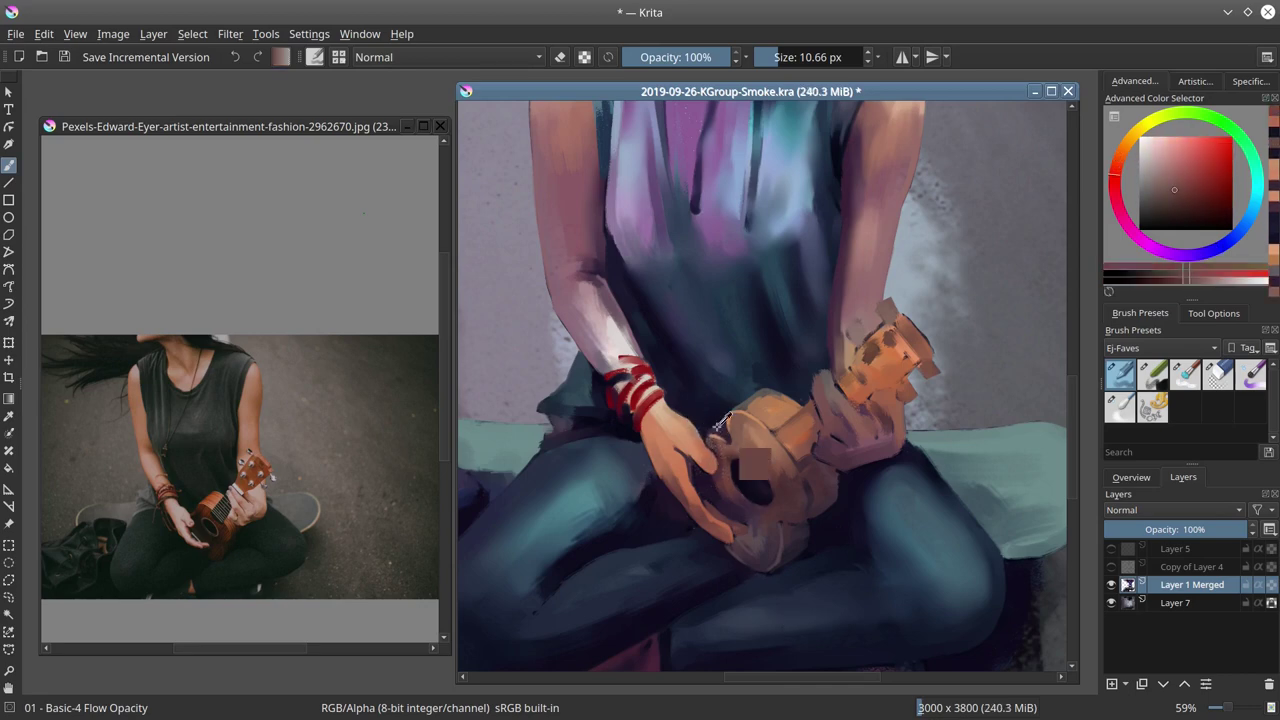
{"action": "left_click", "coordinate": [742, 454], "text": "ctrl"}
{"action": "left_click", "coordinate": [704, 428], "text": "ctrl"}
{"action": "left_click", "coordinate": [708, 438], "text": "ctrl"}
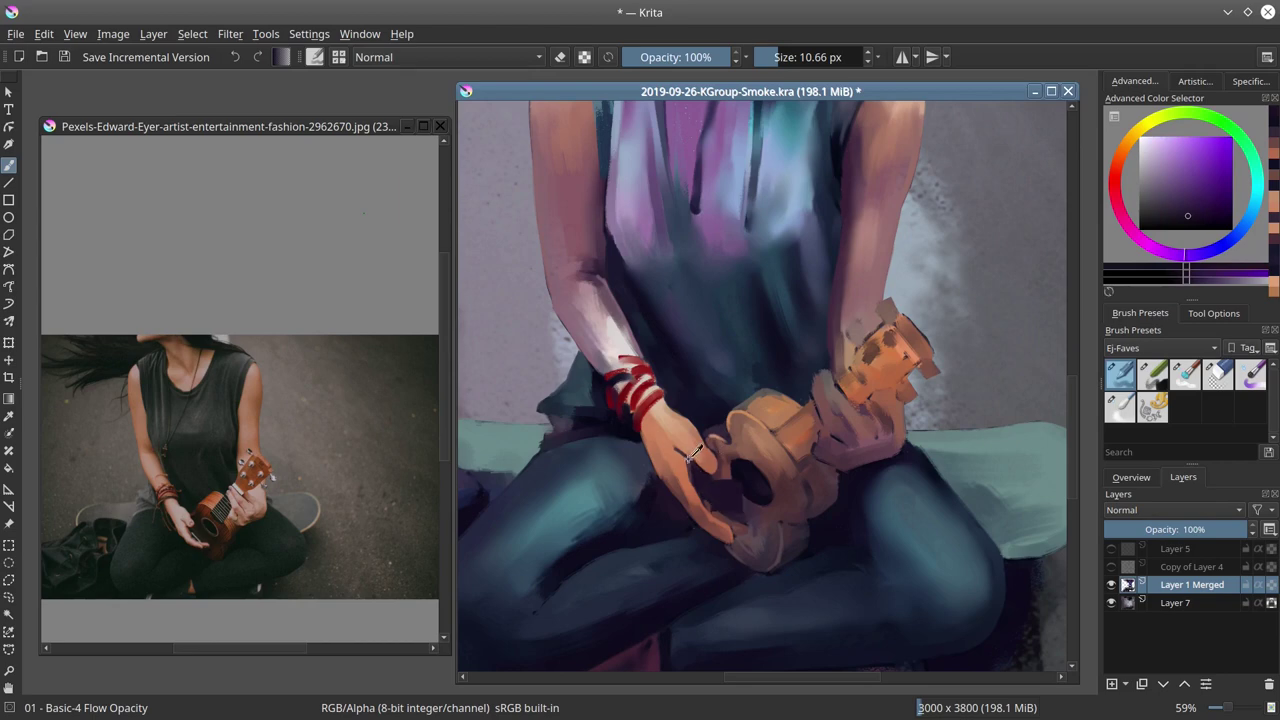
Paint the shadow and skin tones between the thumb and fingers of the strumming hand
{"action": "left_click", "coordinate": [694, 466], "text": "ctrl"}
{"action": "left_click", "coordinate": [700, 480], "text": "ctrl"}
{"action": "left_click", "coordinate": [700, 499], "text": "ctrl"}
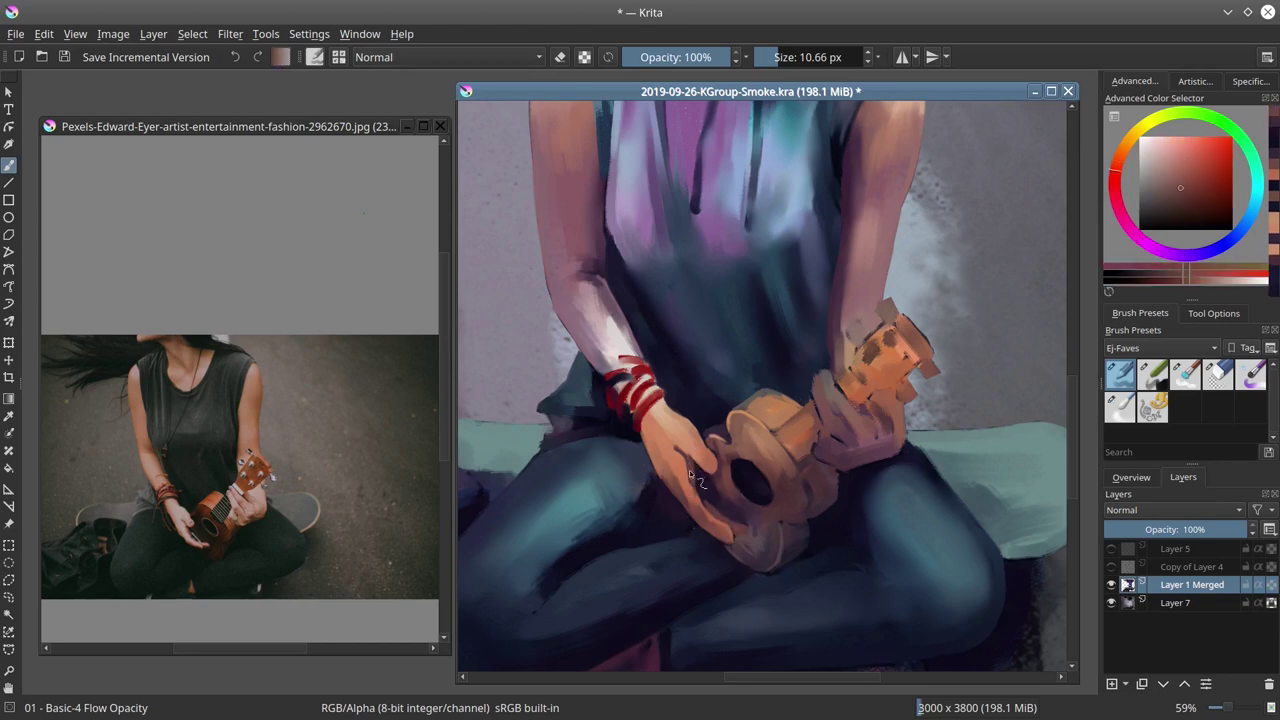
{"action": "left_click", "coordinate": [690, 472], "text": "ctrl"}
{"action": "left_click", "coordinate": [685, 474], "text": "ctrl"}
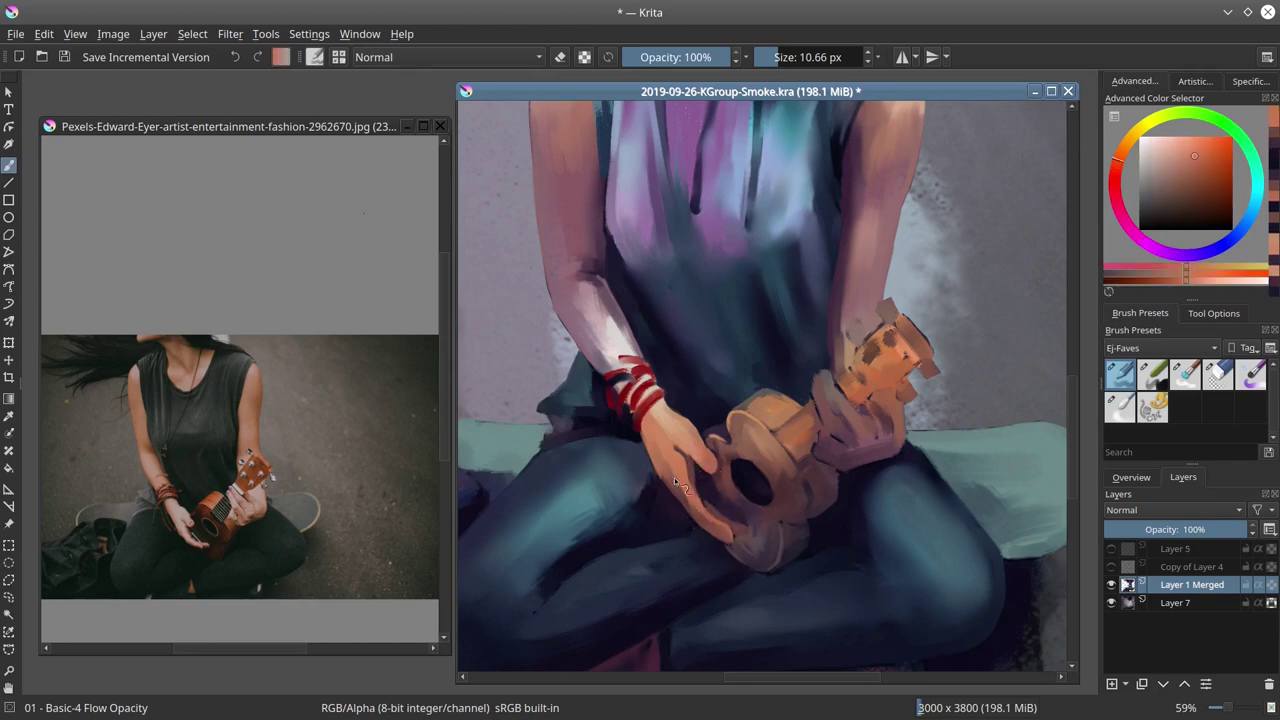
Enlarge the brush slightly and smooth the ukulele body's side near the neck with sampled browns
{"action": "key", "text": "bracketright"}
{"action": "left_click", "coordinate": [809, 480], "text": "ctrl"}
{"action": "left_click", "coordinate": [838, 500], "text": "ctrl"}
{"action": "left_click_drag", "start_coordinate": [809, 476], "coordinate": [816, 514]}
{"action": "left_click", "coordinate": [834, 508], "text": "ctrl"}
{"action": "left_click", "coordinate": [804, 522], "text": "ctrl"}
{"action": "left_click", "coordinate": [799, 427], "text": "ctrl"}
{"action": "left_click", "coordinate": [846, 484], "text": "ctrl"}
{"action": "mouse_move", "coordinate": [804, 432]}
{"action": "left_mouse_down"}
{"action": "mouse_move", "coordinate": [818, 446]}
{"action": "mouse_move", "coordinate": [831, 436]}
{"action": "left_mouse_up"}
{"action": "left_click", "coordinate": [846, 480], "text": "ctrl"}
Paint cyan accents in two lightnesses over the red wristbands at about 9 px
{"action": "left_click_drag", "start_coordinate": [855, 508], "coordinate": [921, 609]}
{"action": "left_click_drag", "start_coordinate": [777, 518], "coordinate": [790, 373]}
{"action": "left_click", "coordinate": [712, 330], "text": "ctrl"}
{"action": "left_click_drag", "start_coordinate": [714, 300], "coordinate": [722, 296]}
{"action": "left_click", "coordinate": [1257, 191]}
{"action": "left_click", "coordinate": [1197, 160]}
{"action": "left_click_drag", "start_coordinate": [765, 334], "coordinate": [726, 334]}
{"action": "left_click", "coordinate": [1188, 148]}
{"action": "mouse_move", "coordinate": [718, 344]}
{"action": "left_mouse_down"}
{"action": "mouse_move", "coordinate": [732, 322]}
{"action": "mouse_move", "coordinate": [711, 308]}
{"action": "left_mouse_up"}
{"action": "left_click_drag", "start_coordinate": [700, 286], "coordinate": [720, 292]}
Save the document and show the Overview to check the whole painting
{"action": "left_click_drag", "start_coordinate": [778, 459], "coordinate": [784, 584]}
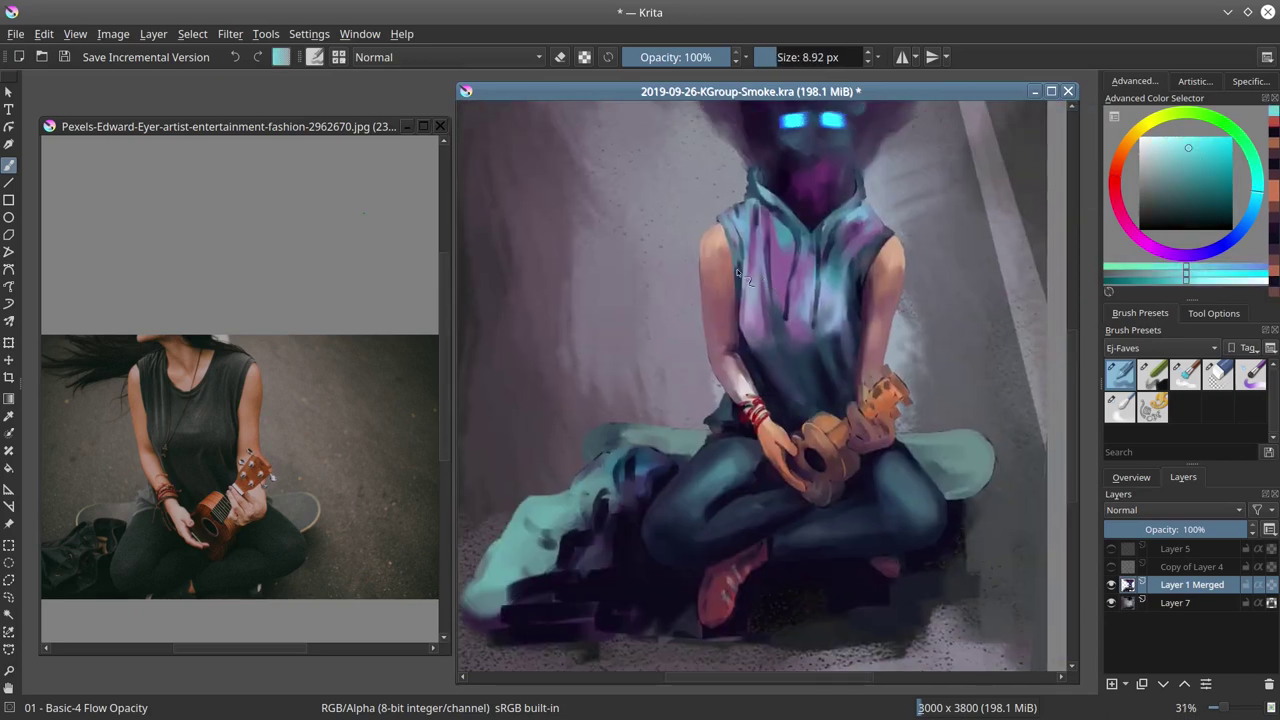
{"action": "scroll", "coordinate": [738, 272], "scroll_direction": "down", "scroll_amount": 2}
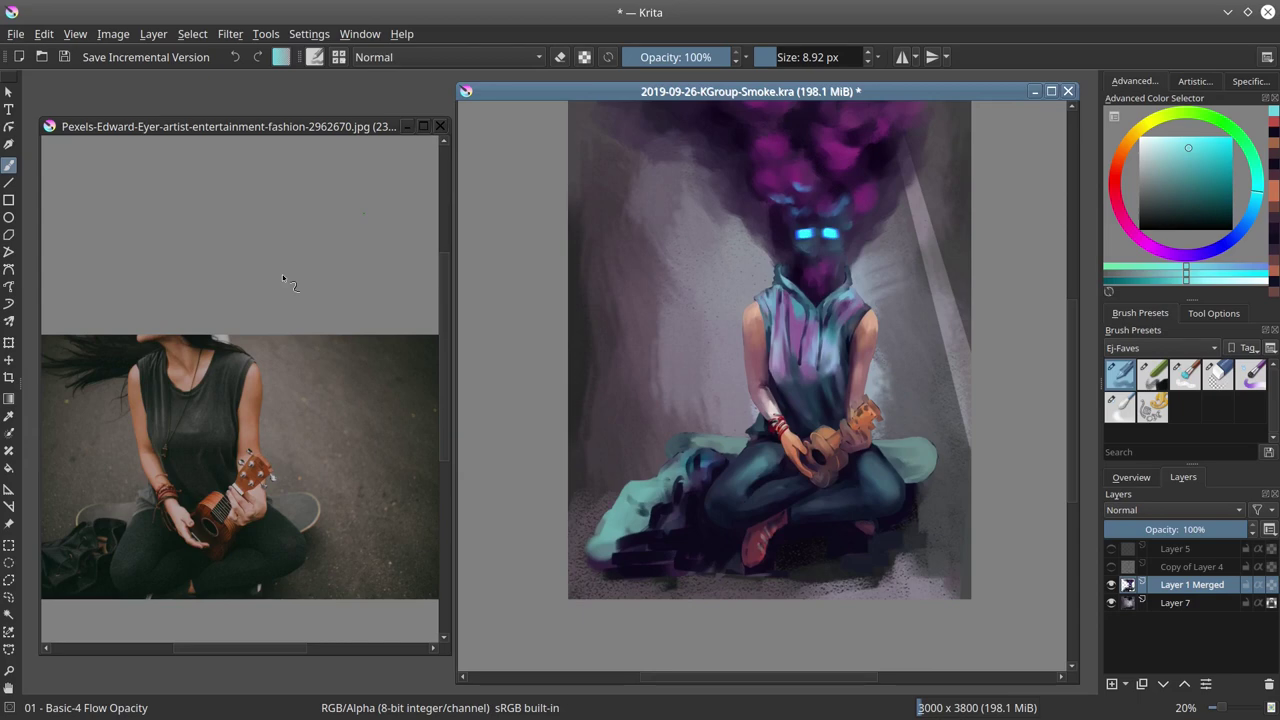
{"action": "left_click", "coordinate": [64, 57]}
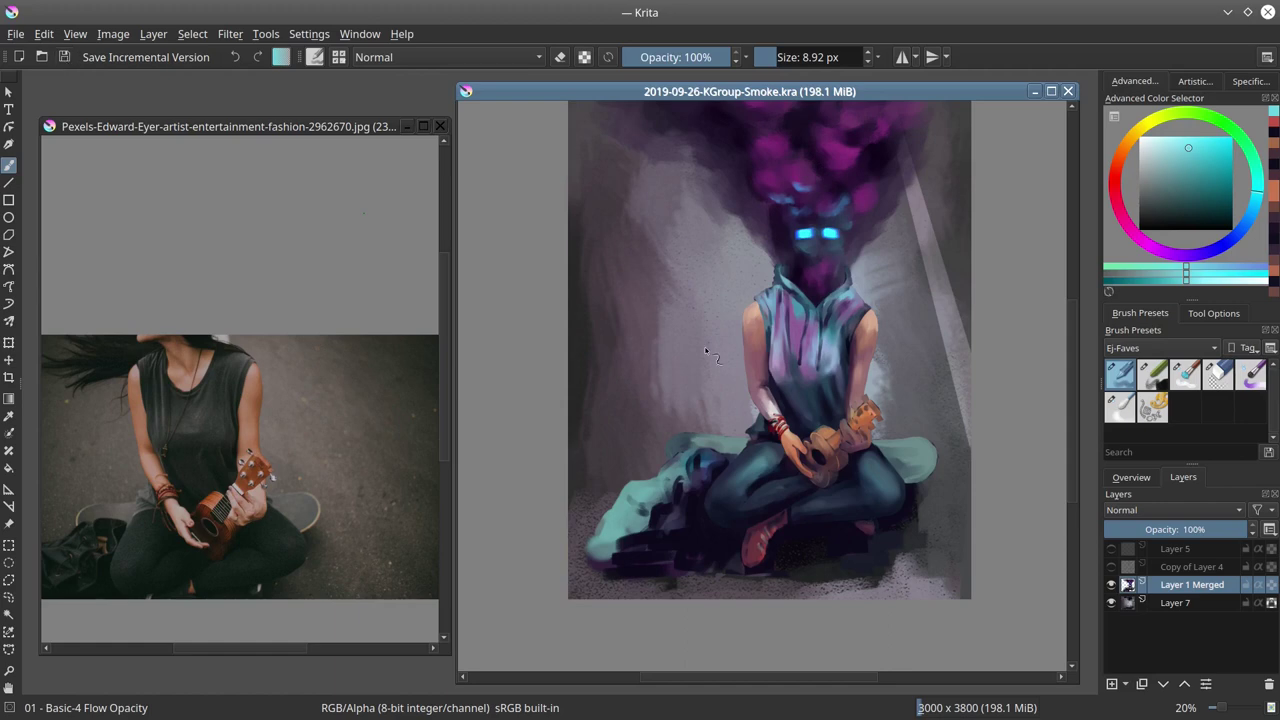
{"action": "scroll", "coordinate": [812, 409], "scroll_direction": "down", "scroll_amount": 2}
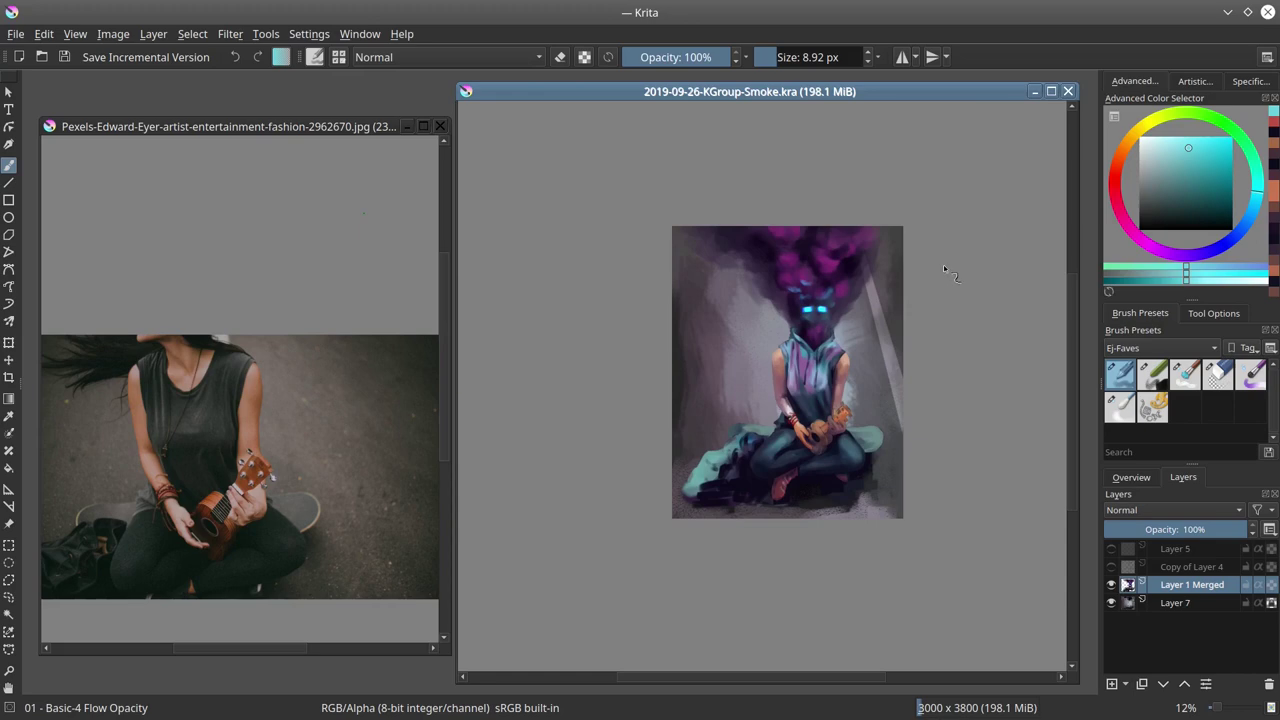
{"action": "left_click", "coordinate": [1132, 478]}
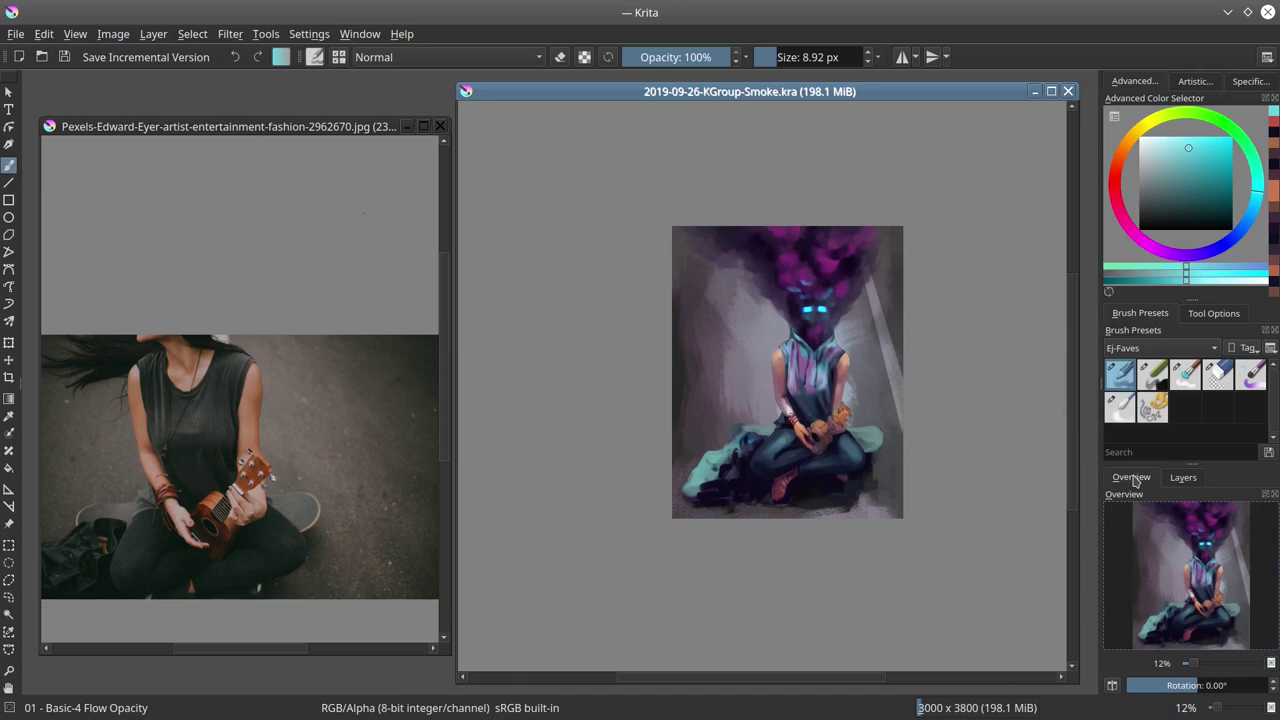
{"action": "scroll", "coordinate": [980, 357], "scroll_direction": "down", "scroll_amount": 3}
{"action": "scroll", "coordinate": [980, 357], "scroll_direction": "up", "scroll_amount": 6}
Refine the ukulele body's side and the base of its neck with sampled brown and orange tones at about 7 px
{"action": "left_click_drag", "start_coordinate": [838, 292], "coordinate": [1050, 276]}
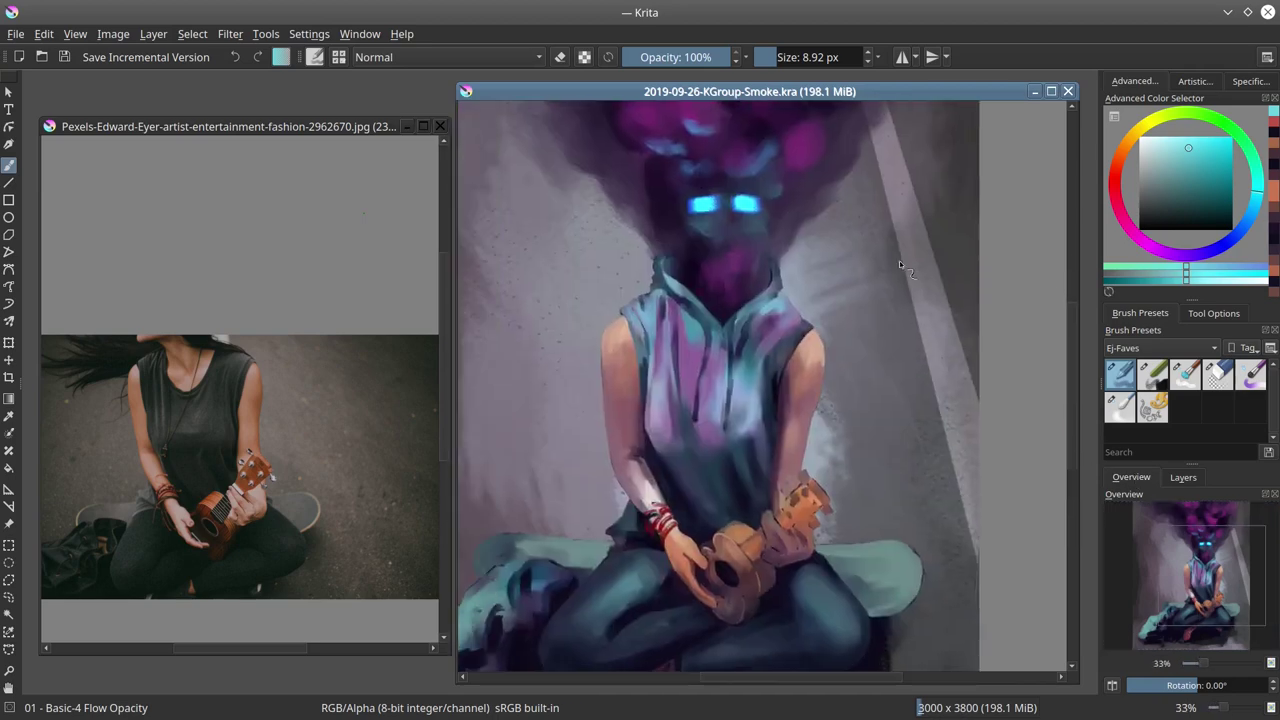
{"action": "left_click_drag", "start_coordinate": [754, 596], "coordinate": [746, 456]}
{"action": "left_click", "coordinate": [777, 398], "text": "ctrl"}
{"action": "left_click", "coordinate": [791, 406], "text": "ctrl"}
{"action": "left_click_drag", "start_coordinate": [784, 380], "coordinate": [820, 448]}
{"action": "left_click", "coordinate": [818, 396], "text": "ctrl"}
{"action": "mouse_move", "coordinate": [808, 398]}
{"action": "left_mouse_down"}
{"action": "mouse_move", "coordinate": [830, 424]}
{"action": "mouse_move", "coordinate": [777, 434]}
{"action": "mouse_move", "coordinate": [740, 513]}
{"action": "mouse_move", "coordinate": [752, 500]}
{"action": "mouse_move", "coordinate": [734, 486]}
{"action": "left_mouse_up"}
{"action": "left_click", "coordinate": [783, 417], "text": "ctrl"}
{"action": "left_click", "coordinate": [762, 416], "text": "ctrl"}
{"action": "left_click", "coordinate": [765, 440], "text": "ctrl"}
Paint light orange fret stripes across the ukulele neck with a sampled colour at about 12 px
{"action": "left_click", "coordinate": [741, 498], "text": "ctrl"}
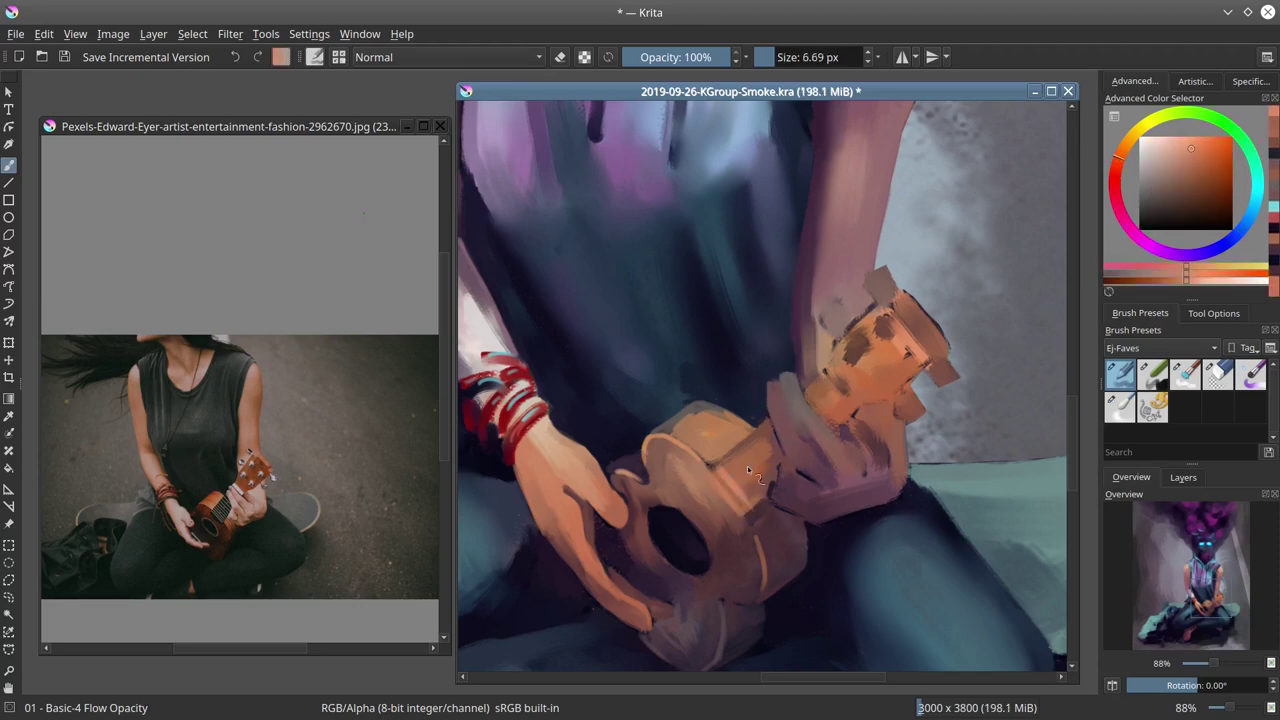
{"action": "key", "text": "bracketright"}
{"action": "key", "text": "bracketright"}
{"action": "left_click_drag", "start_coordinate": [736, 463], "coordinate": [726, 462]}
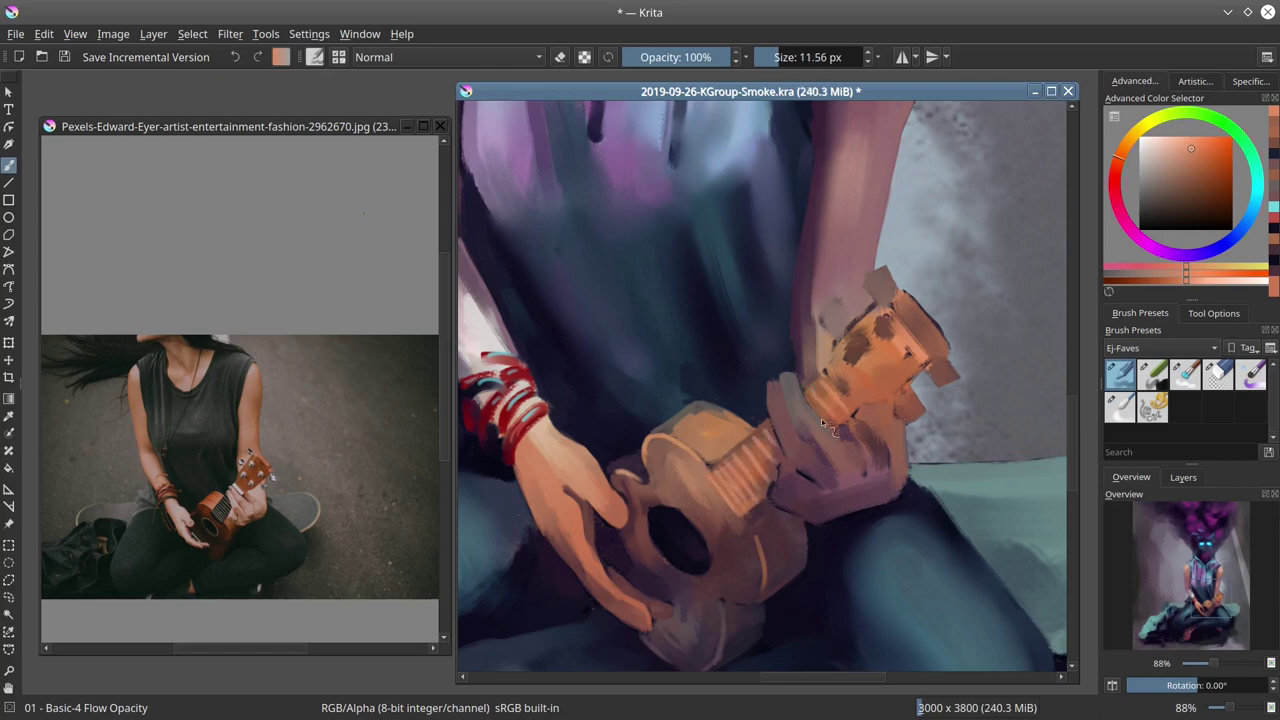
Refine the fingers wrapped around the ukulele neck with sampled muted purple tones at about 11 px
{"action": "left_click", "coordinate": [771, 500], "text": "ctrl"}
{"action": "mouse_move", "coordinate": [771, 500]}
{"action": "left_mouse_down"}
{"action": "mouse_move", "coordinate": [826, 522]}
{"action": "mouse_move", "coordinate": [810, 472]}
{"action": "left_mouse_up"}
{"action": "key", "text": "bracketleft"}
{"action": "key", "text": "bracketleft"}
{"action": "key", "text": "bracketleft"}
{"action": "key", "text": "bracketleft"}
{"action": "key", "text": "bracketright"}
{"action": "key", "text": "bracketright"}
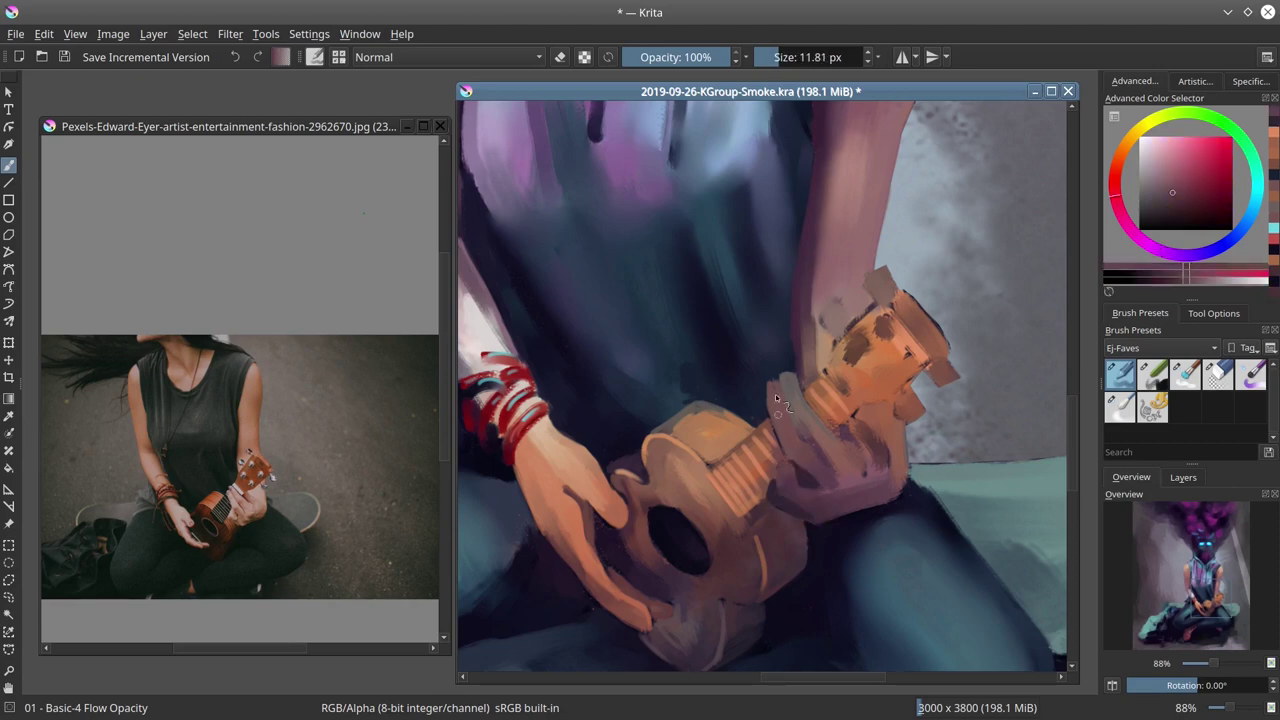
{"action": "left_click", "coordinate": [808, 453], "text": "ctrl"}
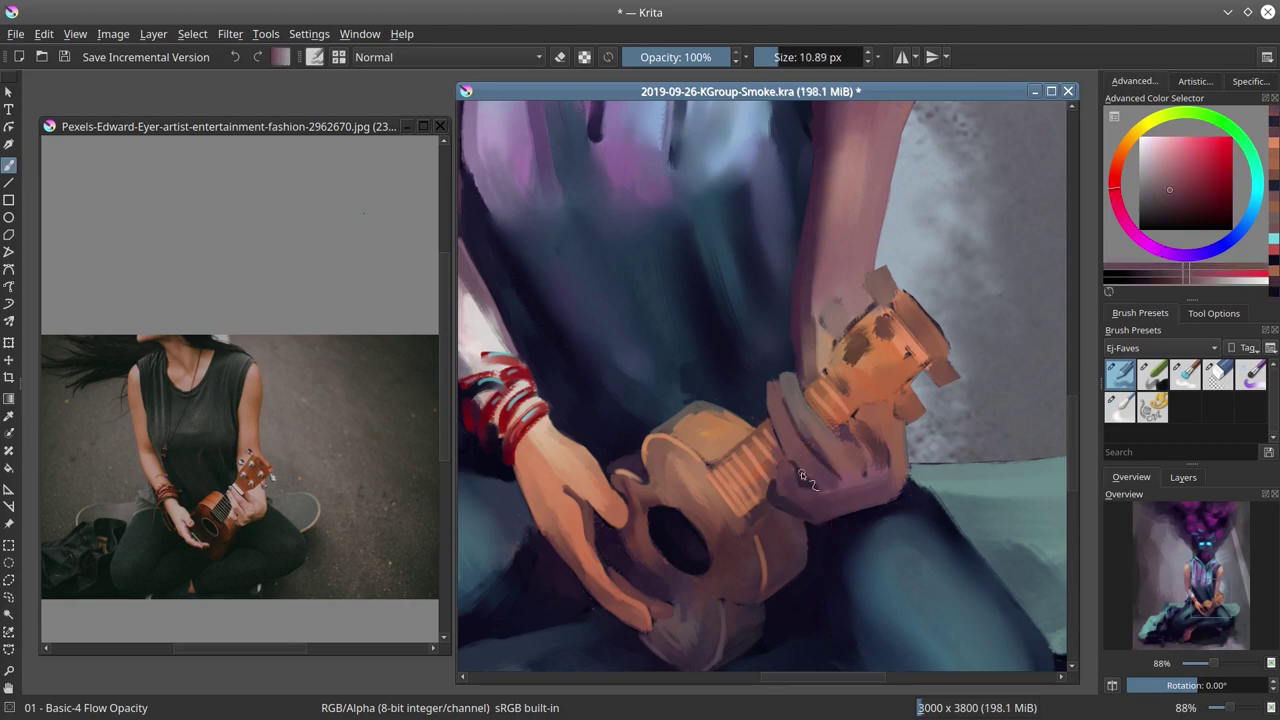
Define the lower fingers and palm of the neck-holding hand with sampled purple and brown tones at about 9 px
{"action": "left_click", "coordinate": [854, 512], "text": "ctrl"}
{"action": "left_click_drag", "start_coordinate": [797, 489], "coordinate": [818, 494]}
{"action": "mouse_move", "coordinate": [832, 422]}
{"action": "left_mouse_down"}
{"action": "mouse_move", "coordinate": [864, 462]}
{"action": "mouse_move", "coordinate": [856, 431]}
{"action": "mouse_move", "coordinate": [877, 450]}
{"action": "left_mouse_up"}
{"action": "left_click", "coordinate": [848, 449], "text": "ctrl"}
{"action": "left_click", "coordinate": [846, 534], "text": "ctrl"}
{"action": "key", "text": "bracketleft"}
{"action": "left_click", "coordinate": [858, 430], "text": "ctrl"}
{"action": "left_click", "coordinate": [875, 440], "text": "ctrl"}
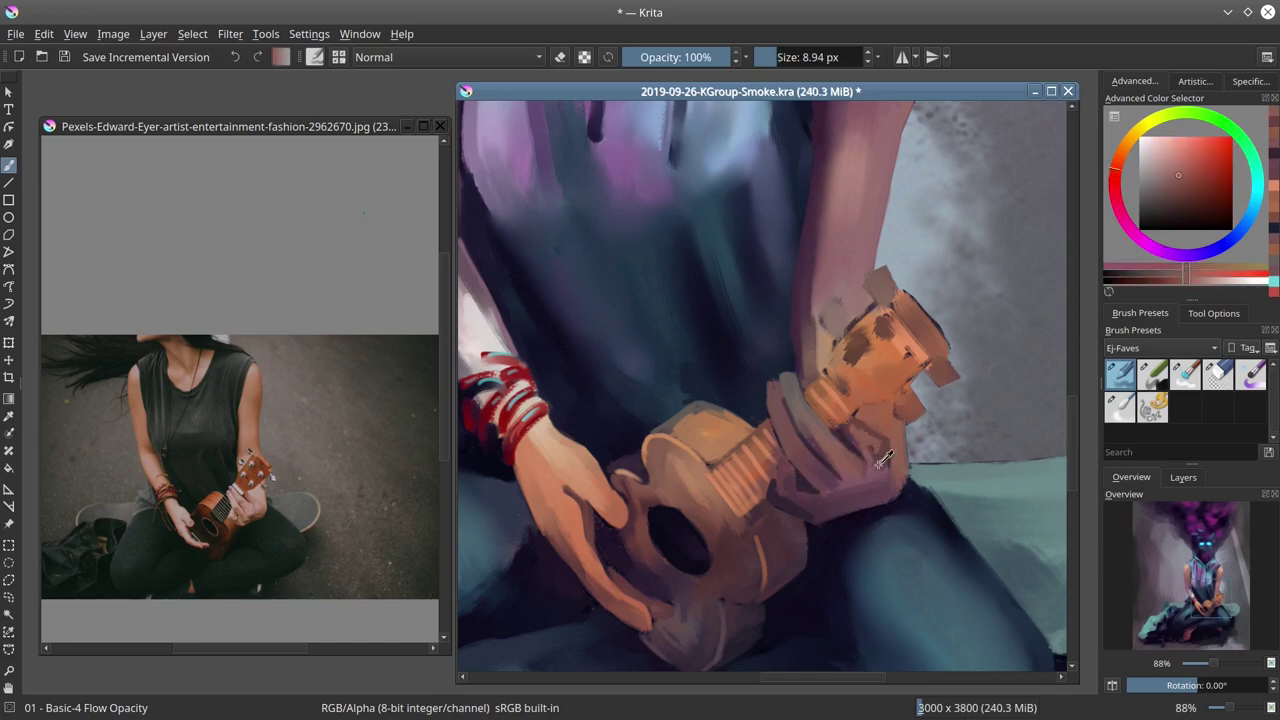
{"action": "left_click", "coordinate": [880, 470], "text": "ctrl"}
{"action": "left_click", "coordinate": [880, 466], "text": "ctrl"}
Clean up the fingertips and the wrist edge beside the ukulele's headstock with sampled tones
{"action": "left_click", "coordinate": [806, 380], "text": "ctrl"}
{"action": "left_click_drag", "start_coordinate": [800, 384], "coordinate": [815, 384]}
{"action": "left_click", "coordinate": [803, 309], "text": "ctrl"}
{"action": "left_click", "coordinate": [828, 366], "text": "ctrl"}
{"action": "mouse_move", "coordinate": [803, 309]}
{"action": "left_mouse_down"}
{"action": "mouse_move", "coordinate": [808, 370]}
{"action": "mouse_move", "coordinate": [827, 374]}
{"action": "left_mouse_up"}
{"action": "left_click", "coordinate": [827, 374], "text": "ctrl"}
Repaint the ukulele's tuning pegs in a sampled brown at about 13 px, undoing one stray stroke
{"action": "left_click", "coordinate": [910, 405], "text": "ctrl"}
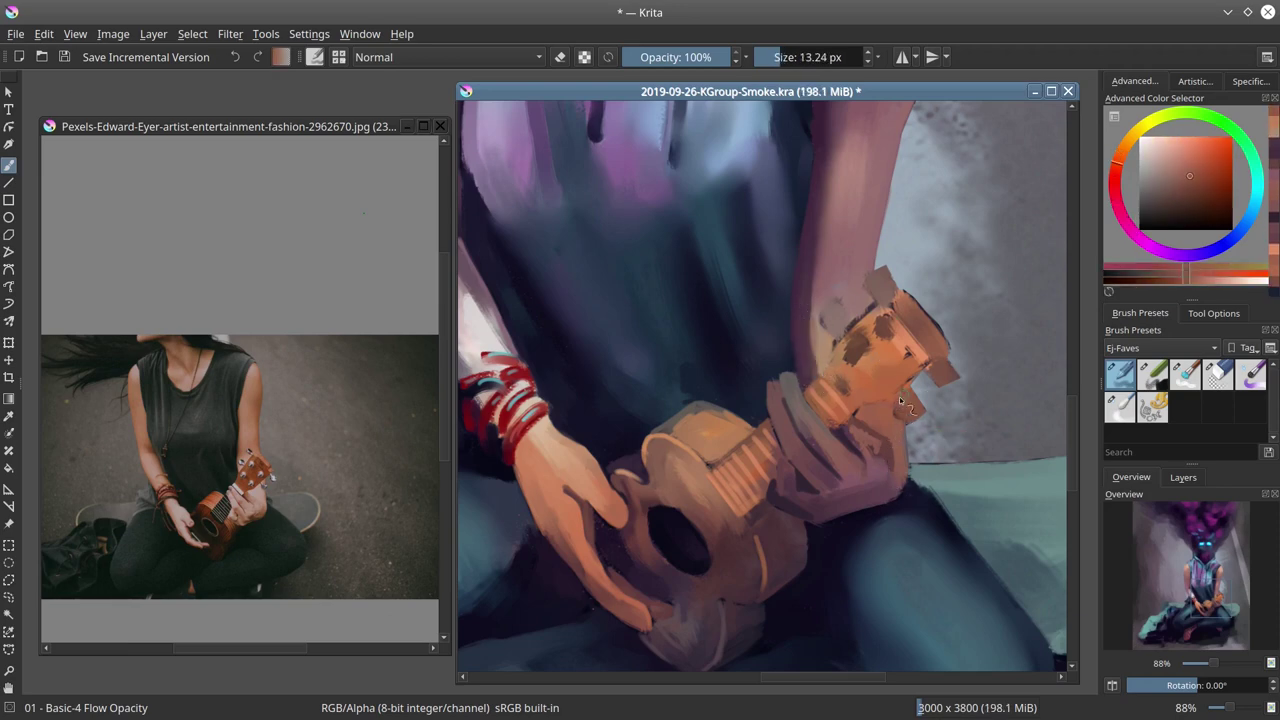
{"action": "left_click_drag", "start_coordinate": [901, 401], "coordinate": [899, 413]}
{"action": "mouse_move", "coordinate": [824, 317]}
{"action": "left_mouse_down"}
{"action": "mouse_move", "coordinate": [885, 327]}
{"action": "mouse_move", "coordinate": [863, 354]}
{"action": "mouse_move", "coordinate": [887, 383]}
{"action": "left_mouse_up"}
{"action": "key", "text": "ctrl+z"}
{"action": "left_click_drag", "start_coordinate": [905, 364], "coordinate": [911, 358]}
Paint light orange highlights on the tuning pegs and the headstock details at about 8 px
{"action": "key", "text": "bracketleft"}
{"action": "key", "text": "bracketleft"}
{"action": "key", "text": "bracketleft"}
{"action": "key", "text": "bracketleft"}
{"action": "key", "text": "bracketleft"}
{"action": "key", "text": "bracketleft"}
{"action": "key", "text": "bracketleft"}
{"action": "key", "text": "bracketleft"}
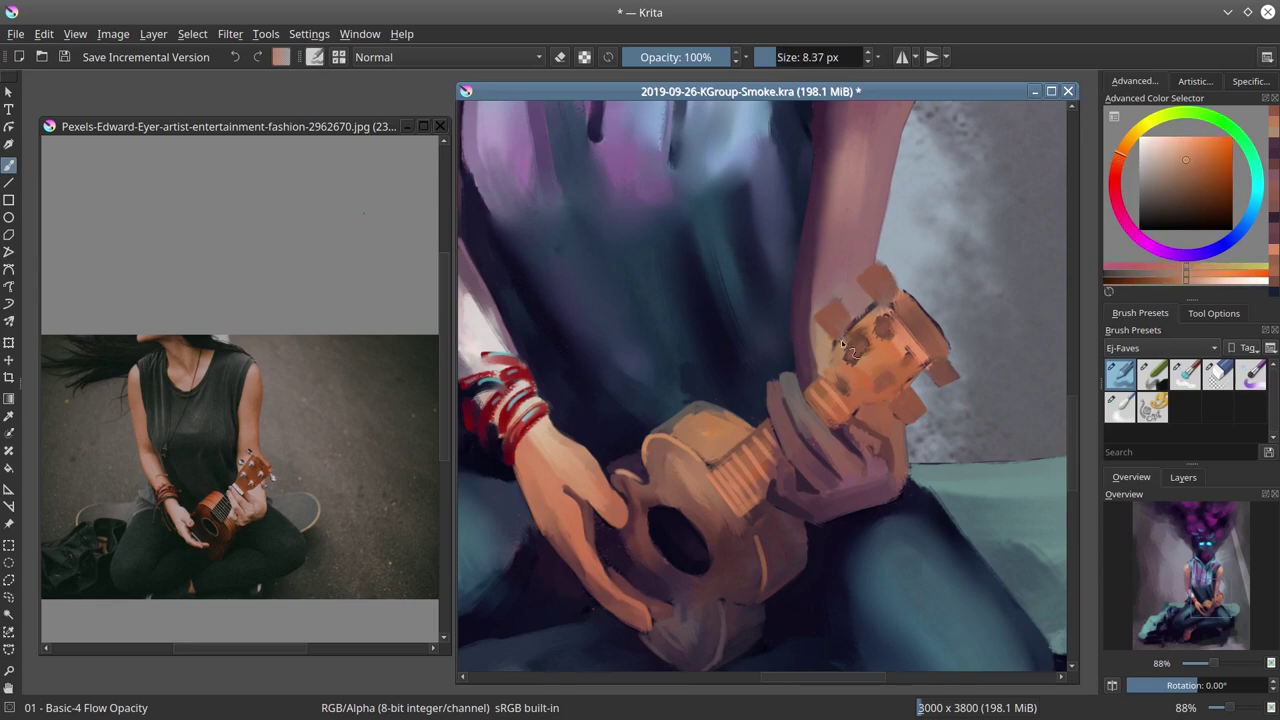
{"action": "left_click", "coordinate": [1189, 148]}
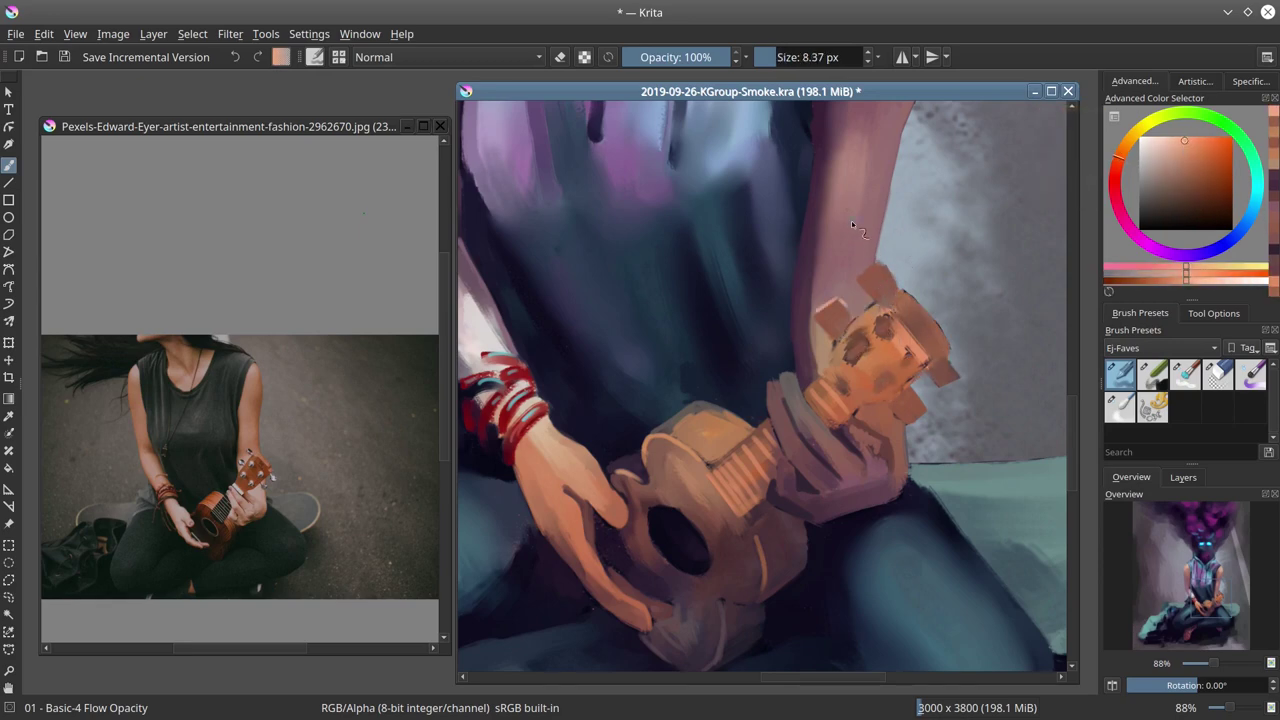
{"action": "left_click_drag", "start_coordinate": [818, 315], "coordinate": [831, 330]}
{"action": "left_click_drag", "start_coordinate": [831, 331], "coordinate": [875, 288]}
{"action": "left_click_drag", "start_coordinate": [877, 291], "coordinate": [888, 275]}
{"action": "left_click_drag", "start_coordinate": [878, 331], "coordinate": [888, 323]}
{"action": "left_click_drag", "start_coordinate": [849, 355], "coordinate": [865, 347]}
{"action": "left_click_drag", "start_coordinate": [878, 383], "coordinate": [885, 377]}
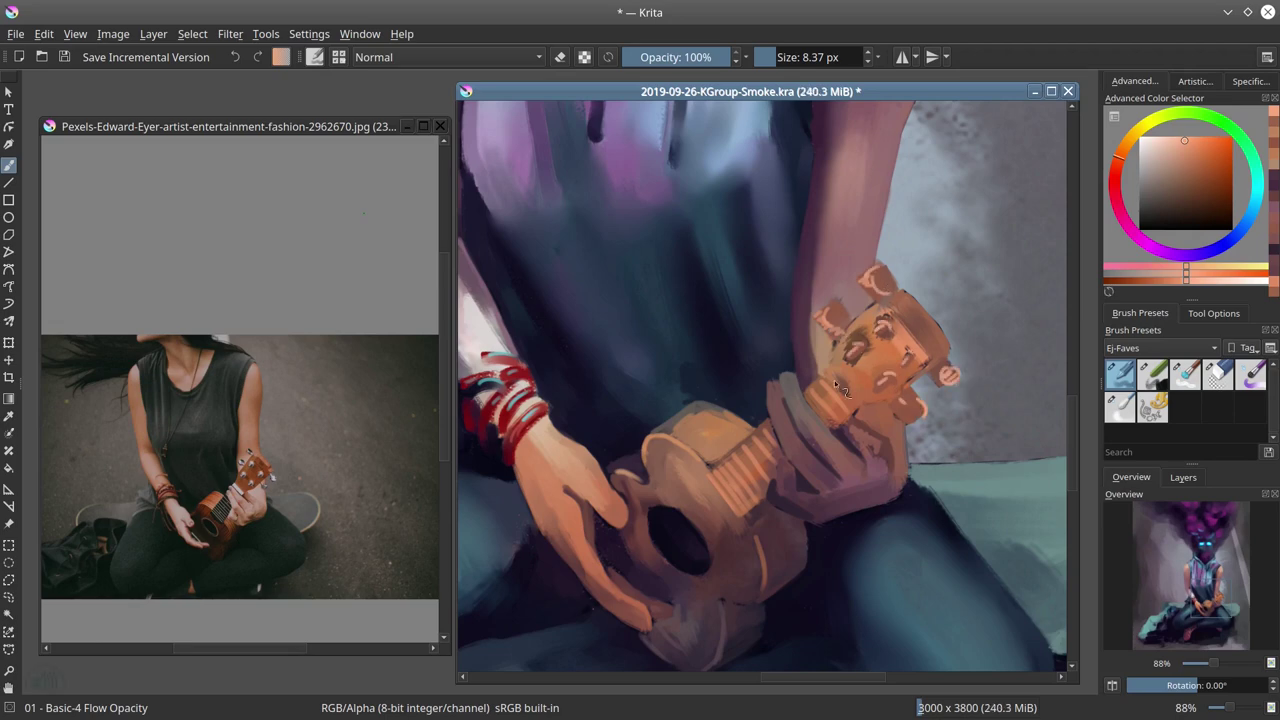
Shade the headstock's lower edge with a sampled dark purplish tone at about 8 px
{"action": "left_click_drag", "start_coordinate": [857, 230], "coordinate": [862, 347]}
{"action": "left_click_drag", "start_coordinate": [868, 140], "coordinate": [877, 250]}
{"action": "mouse_move", "coordinate": [834, 406]}
{"action": "left_mouse_down"}
{"action": "mouse_move", "coordinate": [814, 323]}
{"action": "mouse_move", "coordinate": [811, 154]}
{"action": "left_mouse_up"}
{"action": "left_click", "coordinate": [925, 400], "text": "ctrl"}
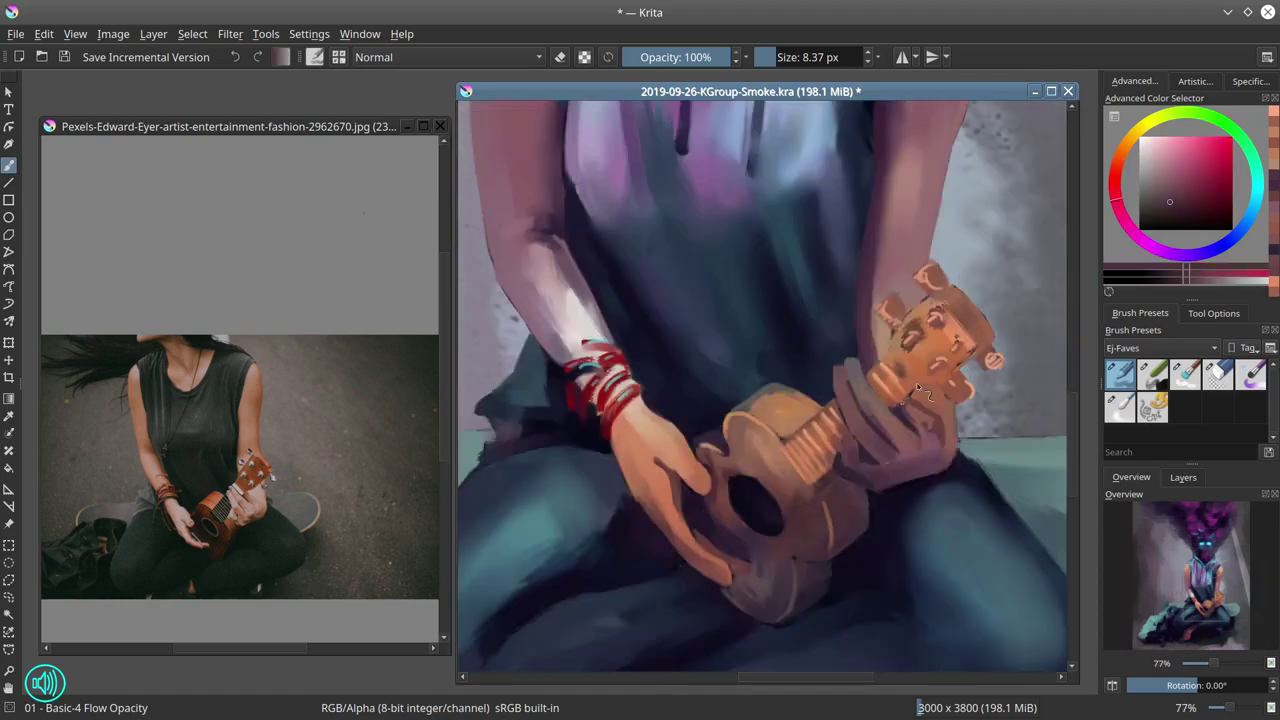
{"action": "left_click_drag", "start_coordinate": [916, 393], "coordinate": [982, 350]}
{"action": "left_click_drag", "start_coordinate": [954, 373], "coordinate": [990, 345]}
Touch up the wrist beside the headstock and the shadows between the fingers with sampled tones at about 8 px
{"action": "left_click", "coordinate": [898, 350], "text": "ctrl"}
{"action": "left_click", "coordinate": [889, 341], "text": "ctrl"}
{"action": "left_click_drag", "start_coordinate": [896, 347], "coordinate": [886, 360]}
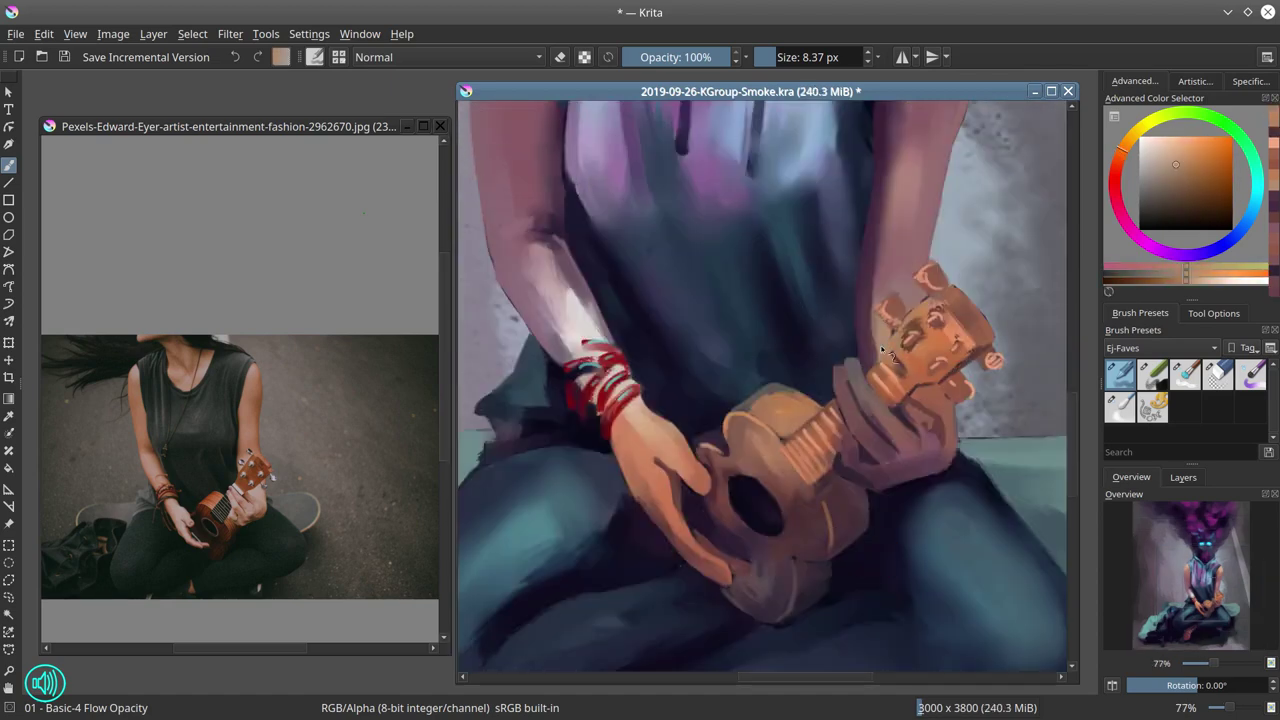
{"action": "left_click", "coordinate": [874, 356], "text": "ctrl"}
{"action": "left_click", "coordinate": [893, 410], "text": "ctrl"}
{"action": "left_click_drag", "start_coordinate": [893, 411], "coordinate": [900, 420]}
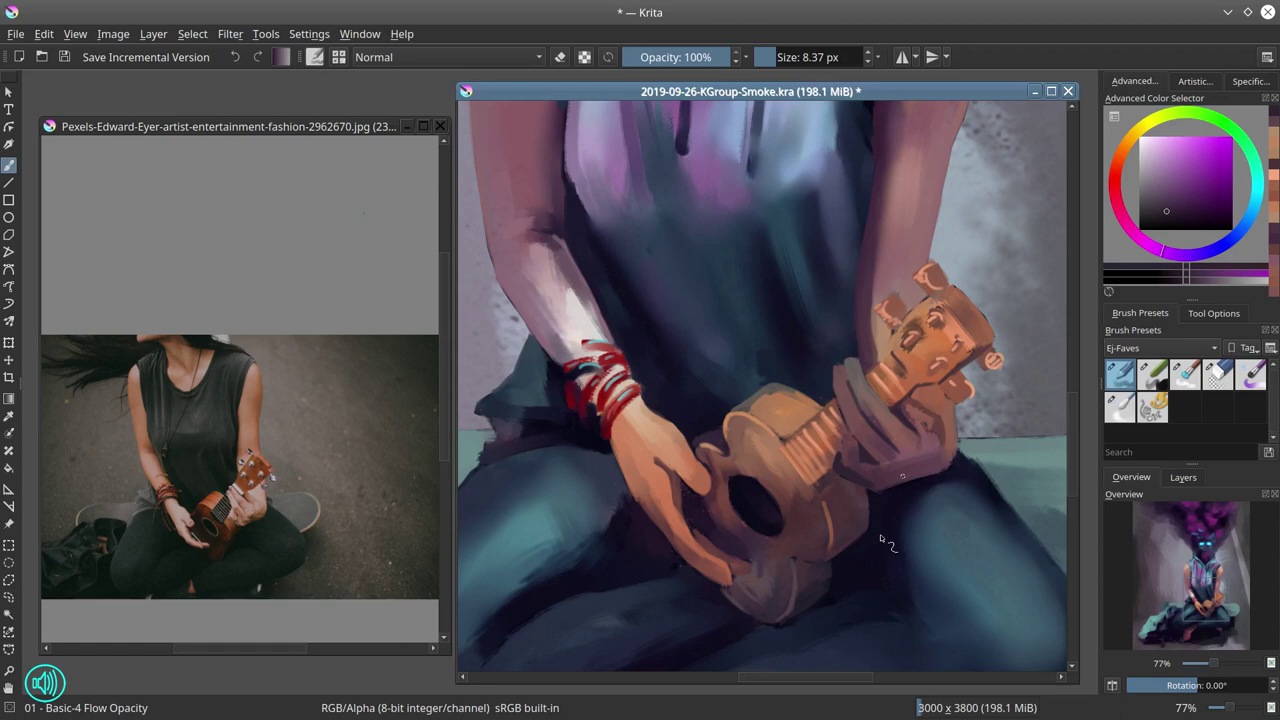
Brighten the end of the headstock with a sampled orange and check the whole painting
{"action": "left_click", "coordinate": [957, 316], "text": "ctrl"}
{"action": "left_click_drag", "start_coordinate": [955, 312], "coordinate": [980, 349]}
{"action": "scroll", "coordinate": [800, 396], "scroll_direction": "down", "scroll_amount": 3}
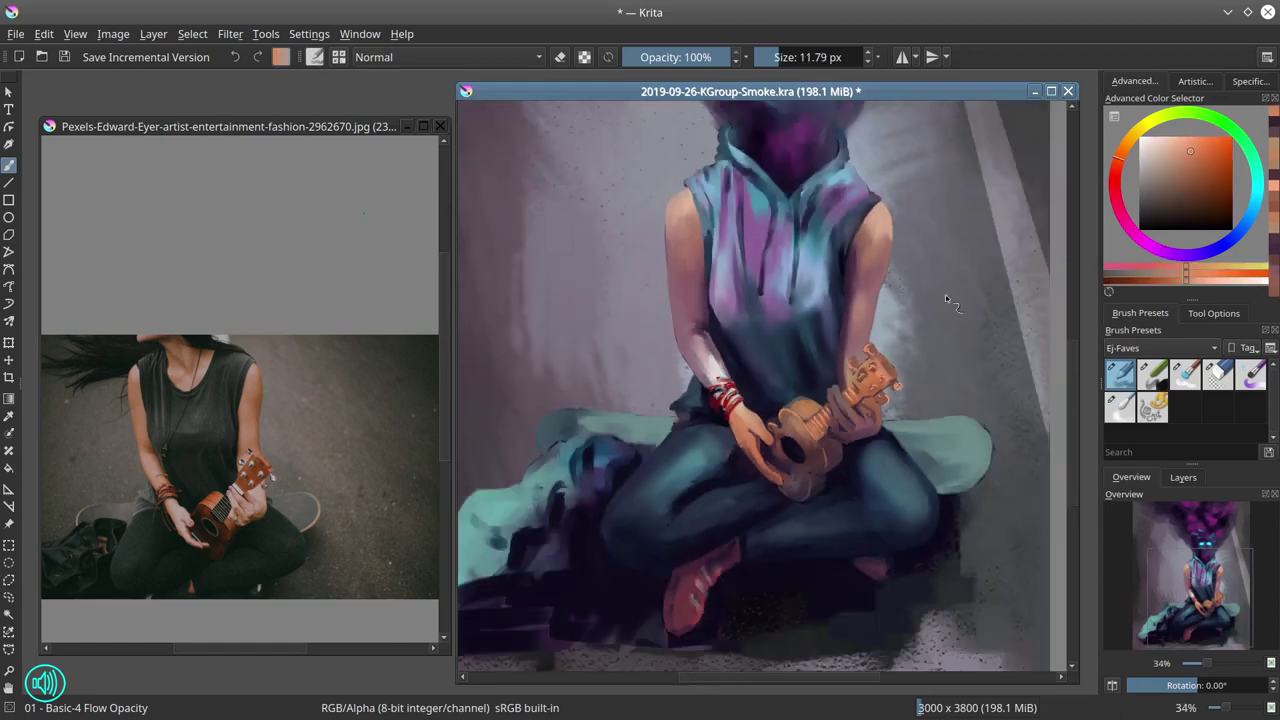
{"action": "scroll", "coordinate": [866, 400], "scroll_direction": "down", "scroll_amount": 2}
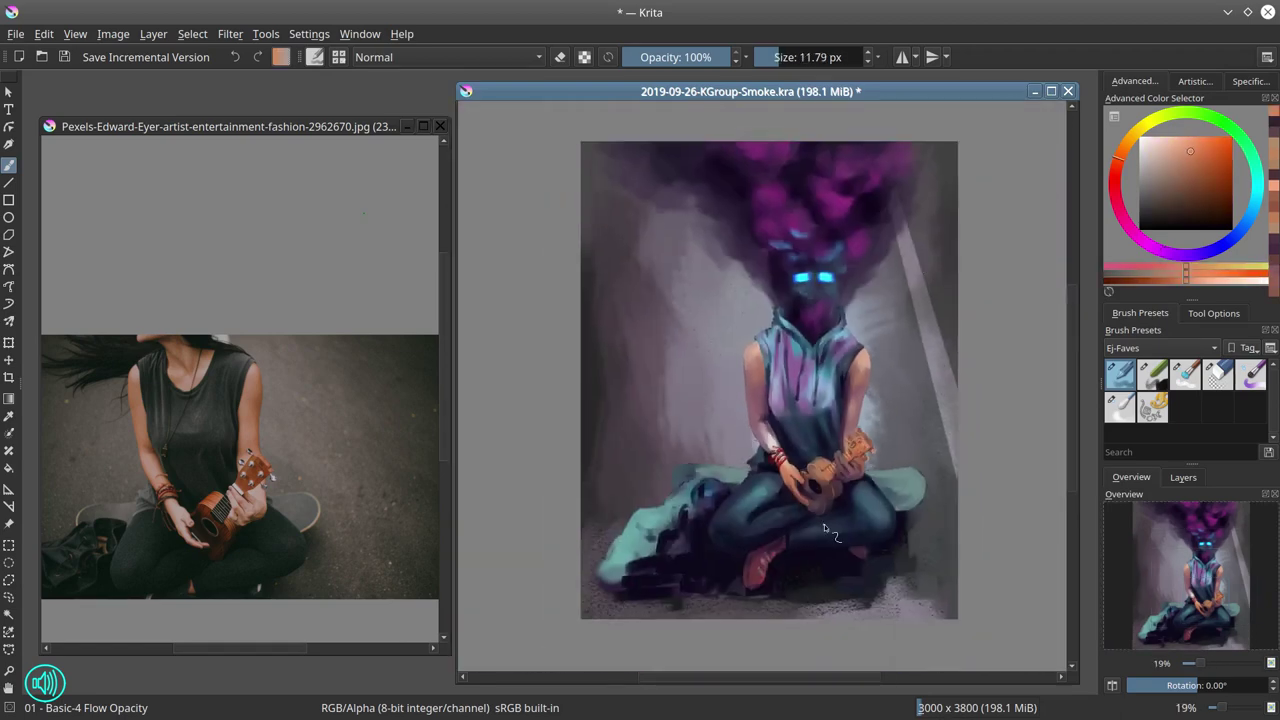
Soften the elbow crease and inner forearm above the wristbands with sampled skin tones at up to about 32 px
{"action": "scroll", "coordinate": [783, 456], "scroll_direction": "up", "scroll_amount": 4}
{"action": "left_click", "coordinate": [727, 290], "text": "ctrl"}
{"action": "left_click_drag", "start_coordinate": [730, 288], "coordinate": [737, 300]}
{"action": "left_click", "coordinate": [729, 303], "text": "ctrl"}
{"action": "left_click", "coordinate": [722, 268], "text": "ctrl"}
{"action": "mouse_move", "coordinate": [700, 256]}
{"action": "left_mouse_down"}
{"action": "mouse_move", "coordinate": [722, 256]}
{"action": "mouse_move", "coordinate": [712, 266]}
{"action": "left_mouse_up"}
{"action": "left_click", "coordinate": [711, 252], "text": "ctrl"}
{"action": "left_click", "coordinate": [722, 256], "text": "ctrl"}
{"action": "left_click", "coordinate": [730, 326], "text": "ctrl"}
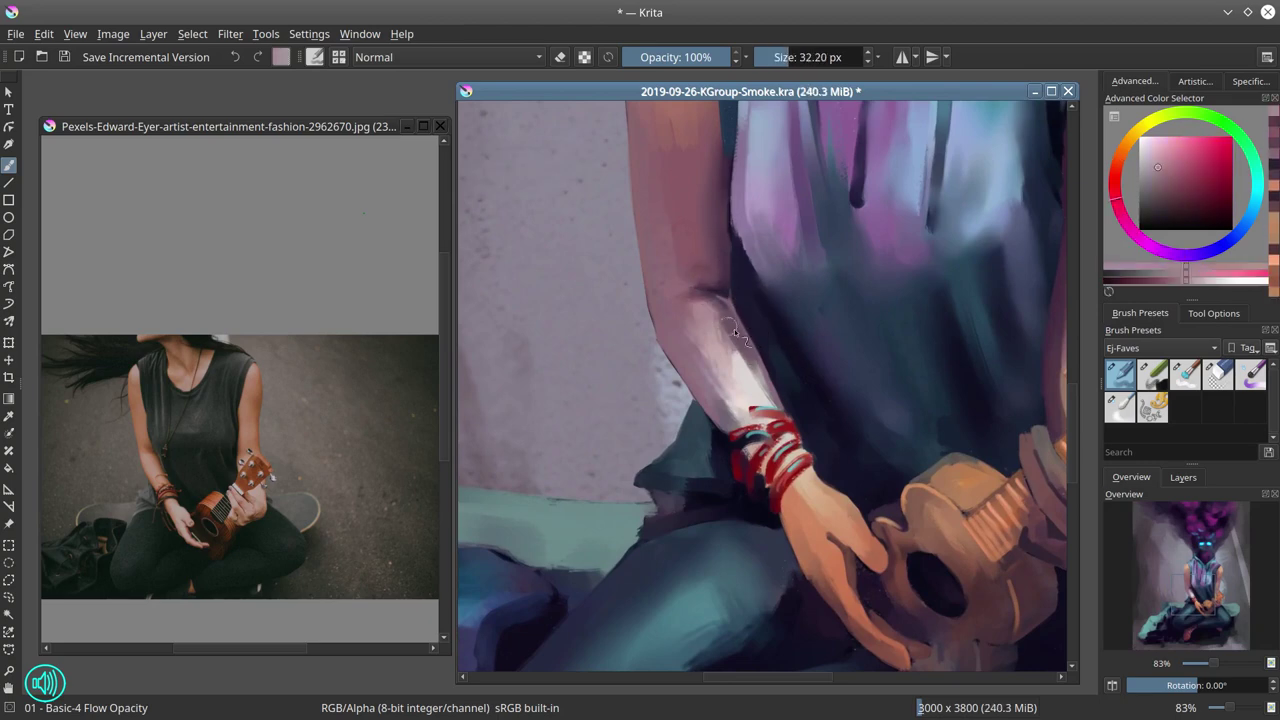
{"action": "left_click_drag", "start_coordinate": [730, 326], "coordinate": [717, 326]}
Clean the forearm's edge against the shirt with sampled tones, down to about 10 px, and save the document
{"action": "left_click", "coordinate": [706, 252], "text": "ctrl"}
{"action": "left_click_drag", "start_coordinate": [728, 258], "coordinate": [748, 258]}
{"action": "left_click", "coordinate": [740, 314], "text": "ctrl"}
{"action": "mouse_move", "coordinate": [734, 311]}
{"action": "left_mouse_down"}
{"action": "mouse_move", "coordinate": [716, 309]}
{"action": "mouse_move", "coordinate": [731, 310]}
{"action": "mouse_move", "coordinate": [800, 217]}
{"action": "left_mouse_up"}
{"action": "left_click", "coordinate": [755, 276], "text": "ctrl"}
{"action": "left_click_drag", "start_coordinate": [755, 284], "coordinate": [777, 328]}
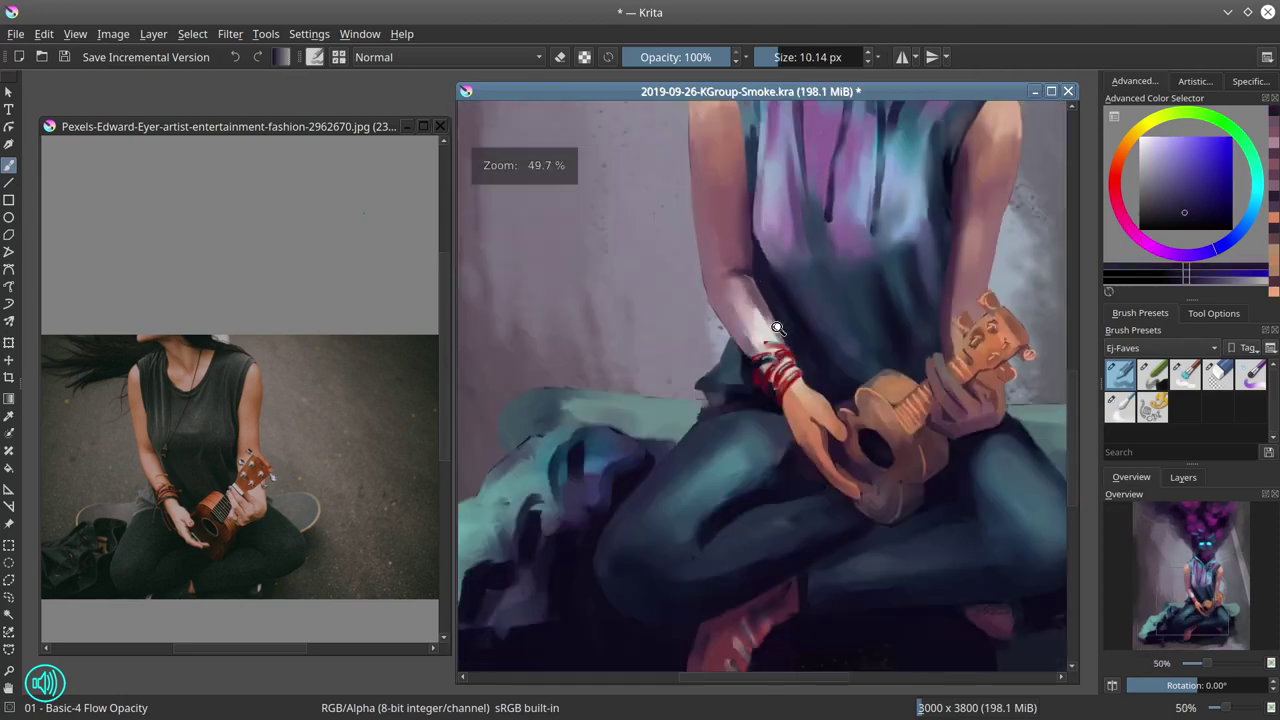
{"action": "scroll", "coordinate": [778, 328], "scroll_direction": "down", "scroll_amount": 4}
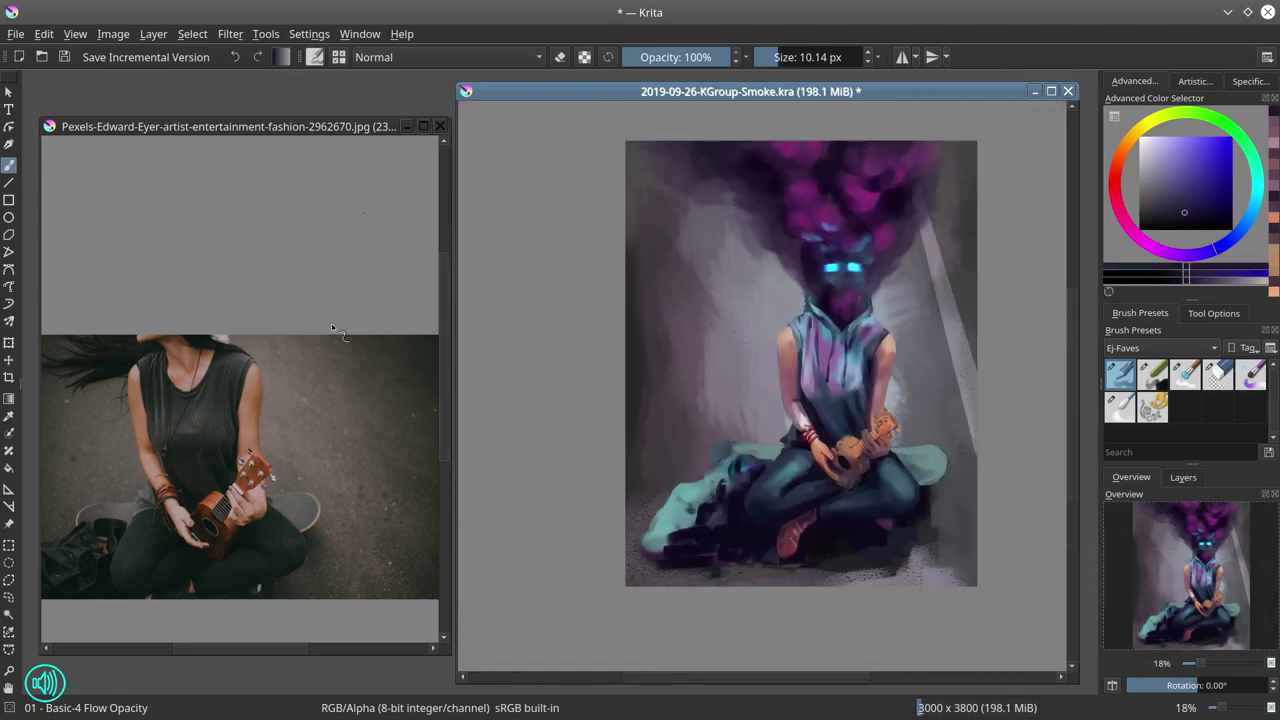
{"action": "left_click", "coordinate": [64, 58]}
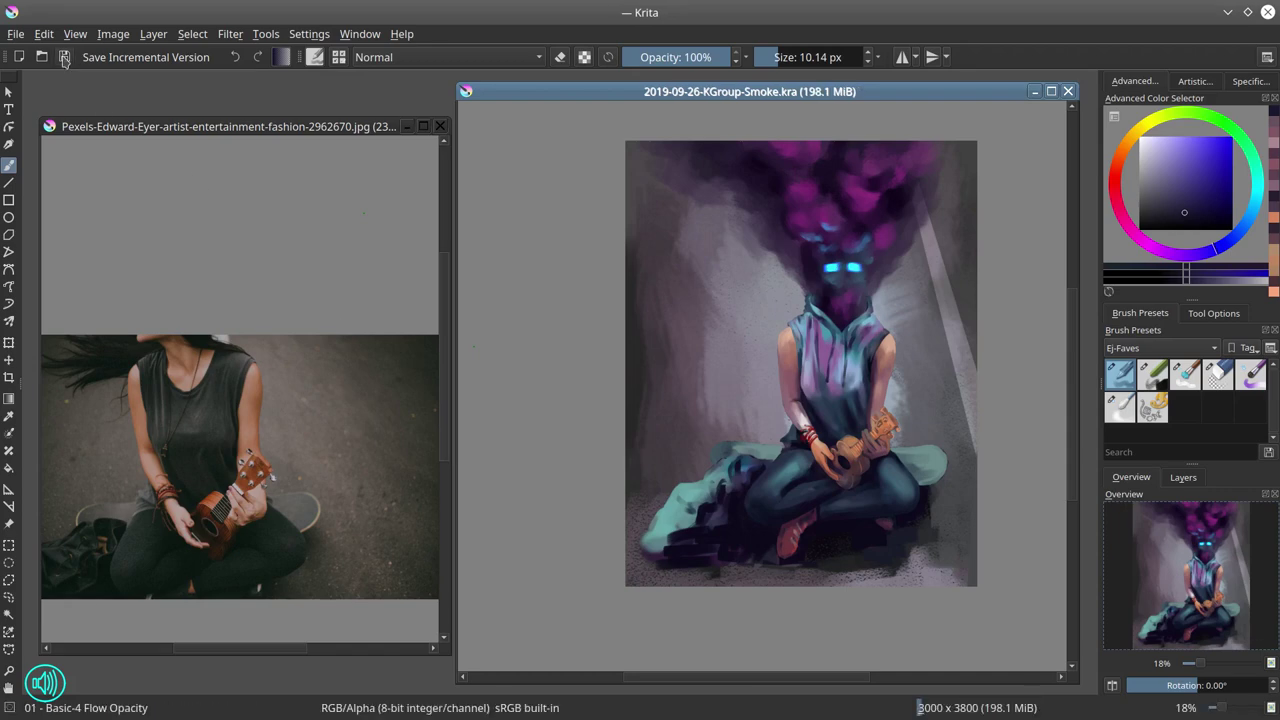
Refine the front shoe's toe and the dark ground beside it with dark purple and sampled red at about 13 px
{"action": "scroll", "coordinate": [790, 566], "scroll_direction": "up", "scroll_amount": 4}
{"action": "left_click_drag", "start_coordinate": [732, 522], "coordinate": [702, 550]}
{"action": "left_click_drag", "start_coordinate": [745, 542], "coordinate": [735, 608]}
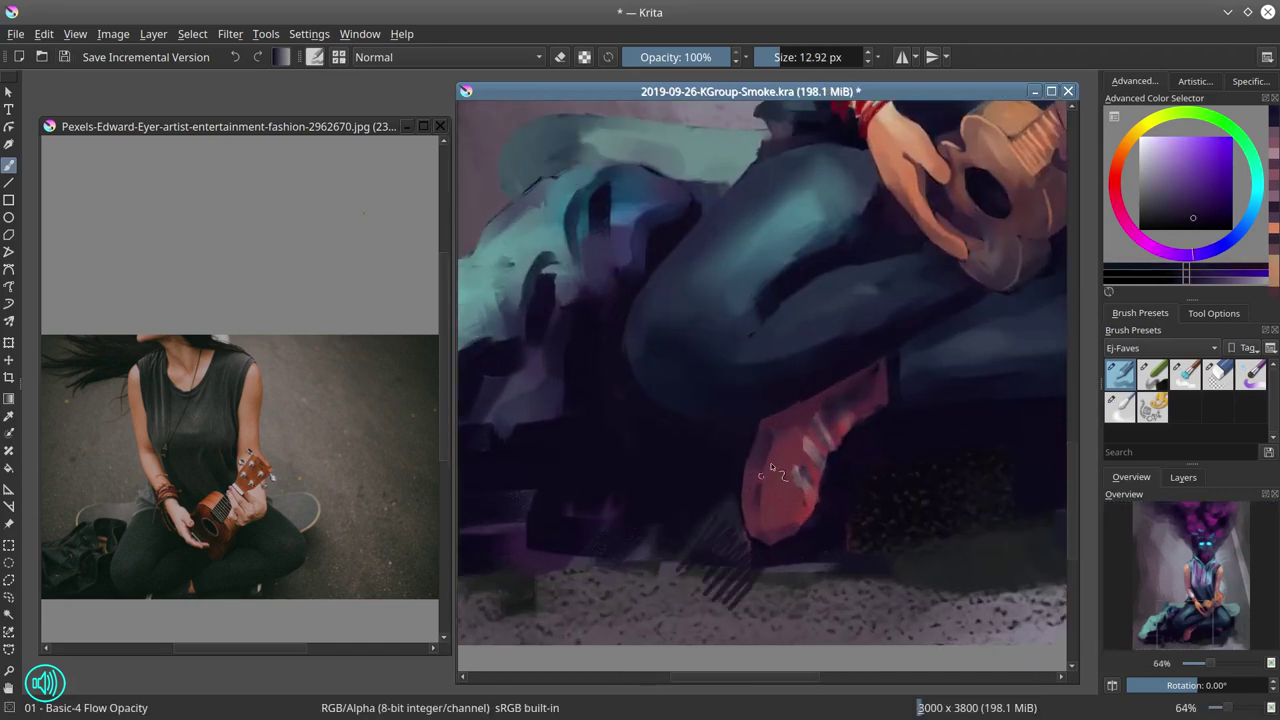
{"action": "left_click", "coordinate": [787, 488], "text": "ctrl"}
{"action": "left_click_drag", "start_coordinate": [758, 516], "coordinate": [786, 533]}
Paint lace details across the front shoe and touch up the surrounding shadows with sampled tones at about 13 px
{"action": "left_click", "coordinate": [1011, 283], "text": "ctrl"}
{"action": "left_click_drag", "start_coordinate": [808, 438], "coordinate": [828, 468]}
{"action": "mouse_move", "coordinate": [820, 424]}
{"action": "left_mouse_down"}
{"action": "mouse_move", "coordinate": [836, 455]}
{"action": "mouse_move", "coordinate": [849, 429]}
{"action": "mouse_move", "coordinate": [822, 522]}
{"action": "left_mouse_up"}
{"action": "left_click", "coordinate": [842, 470], "text": "ctrl"}
{"action": "left_click_drag", "start_coordinate": [853, 572], "coordinate": [613, 608]}
{"action": "left_click", "coordinate": [905, 462], "text": "ctrl"}
{"action": "mouse_move", "coordinate": [892, 462]}
{"action": "left_mouse_down"}
{"action": "mouse_move", "coordinate": [898, 551]}
{"action": "mouse_move", "coordinate": [833, 520]}
{"action": "mouse_move", "coordinate": [812, 636]}
{"action": "mouse_move", "coordinate": [837, 370]}
{"action": "mouse_move", "coordinate": [842, 418]}
{"action": "left_mouse_up"}
{"action": "left_click", "coordinate": [914, 498], "text": "ctrl"}
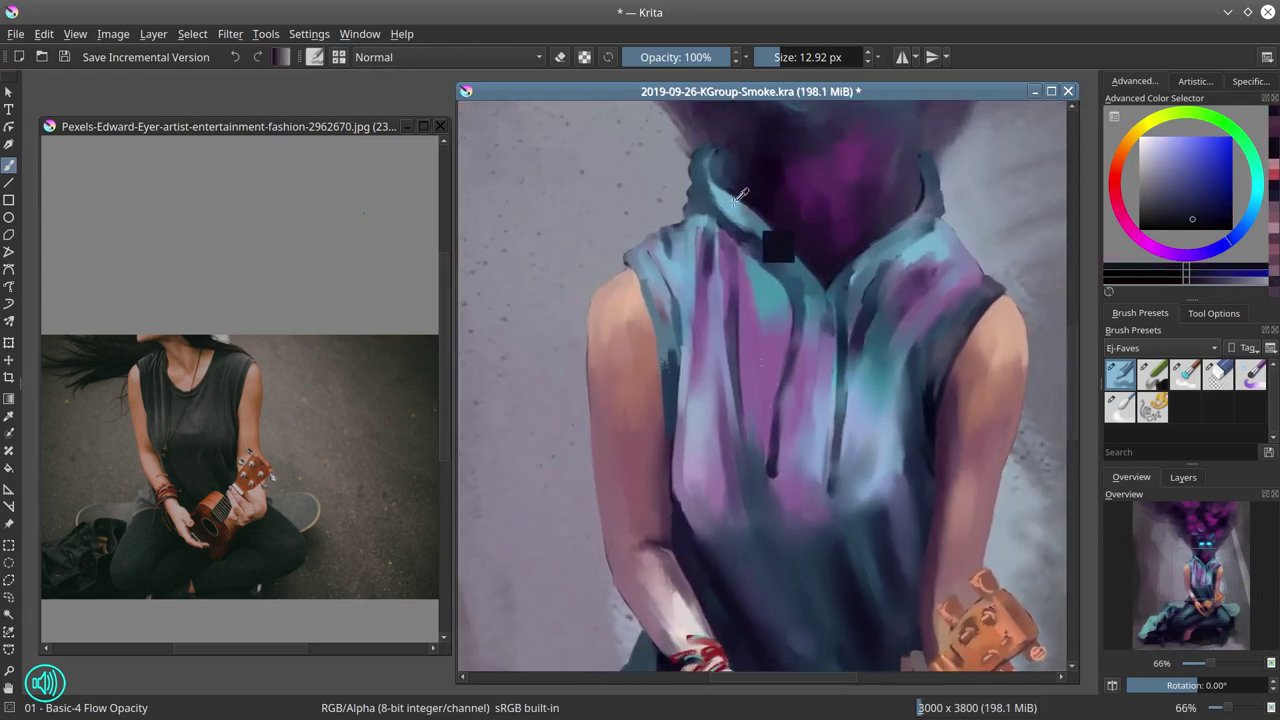
Paint light blue highlights along the hood's edge and both drawstrings at about 13 px
{"action": "left_click", "coordinate": [737, 205], "text": "ctrl"}
{"action": "left_click_drag", "start_coordinate": [743, 212], "coordinate": [781, 252]}
{"action": "left_click_drag", "start_coordinate": [741, 205], "coordinate": [781, 245]}
{"action": "left_click_drag", "start_coordinate": [798, 303], "coordinate": [775, 465]}
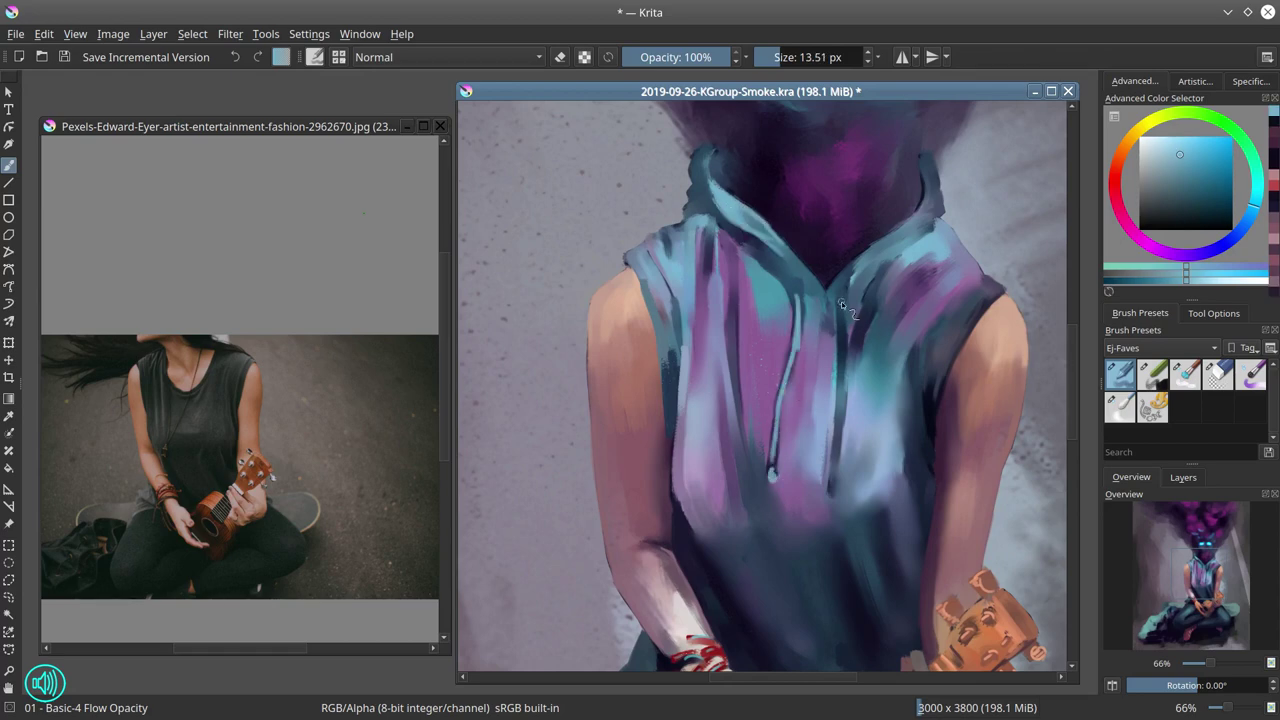
{"action": "left_click_drag", "start_coordinate": [841, 301], "coordinate": [833, 494]}
Paint light pink highlights on the shirt folds, hood edge and armholes at about 12 to 13 px
{"action": "left_click", "coordinate": [796, 352], "text": "ctrl"}
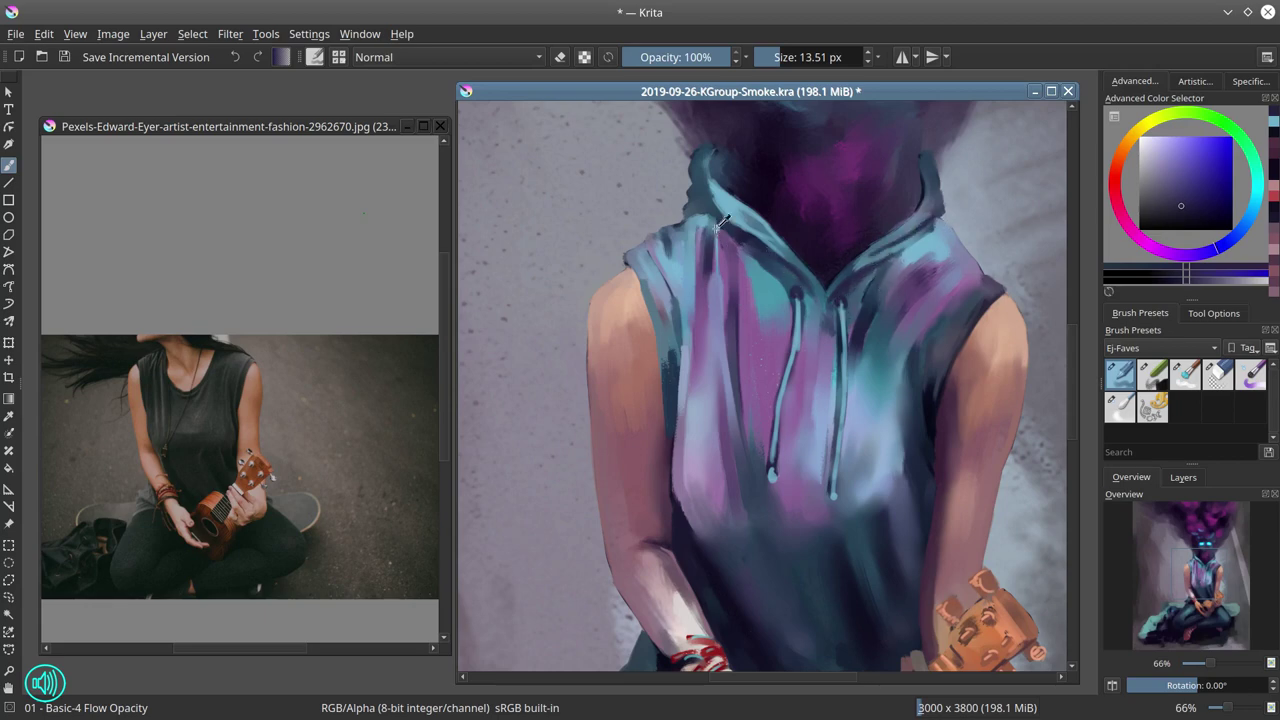
{"action": "left_click", "coordinate": [745, 263], "text": "ctrl"}
{"action": "left_click", "coordinate": [745, 272], "text": "ctrl"}
{"action": "left_click", "coordinate": [720, 295], "text": "ctrl"}
{"action": "left_click", "coordinate": [763, 293], "text": "ctrl"}
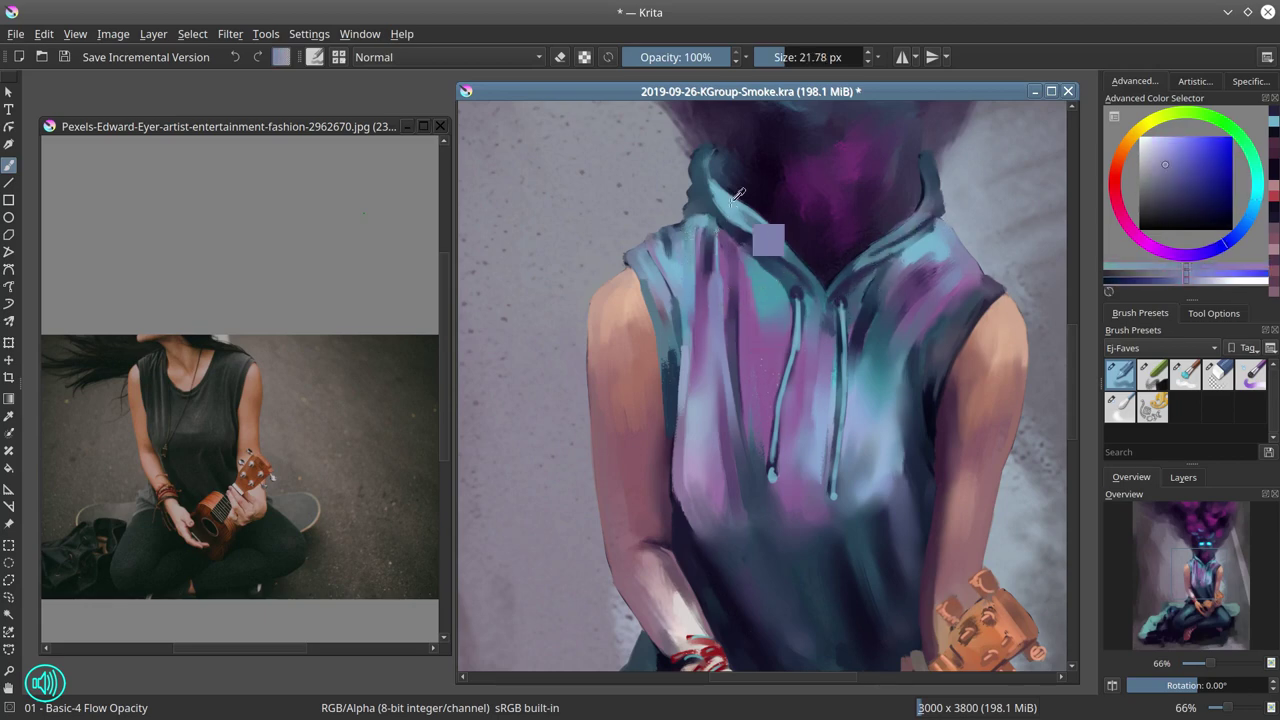
{"action": "left_click", "coordinate": [733, 206], "text": "ctrl"}
{"action": "left_click", "coordinate": [1122, 220]}
{"action": "left_click_drag", "start_coordinate": [718, 258], "coordinate": [750, 468]}
{"action": "mouse_move", "coordinate": [684, 378]}
{"action": "left_mouse_down"}
{"action": "mouse_move", "coordinate": [676, 500]}
{"action": "mouse_move", "coordinate": [681, 462]}
{"action": "left_mouse_up"}
{"action": "left_click_drag", "start_coordinate": [690, 312], "coordinate": [685, 400]}
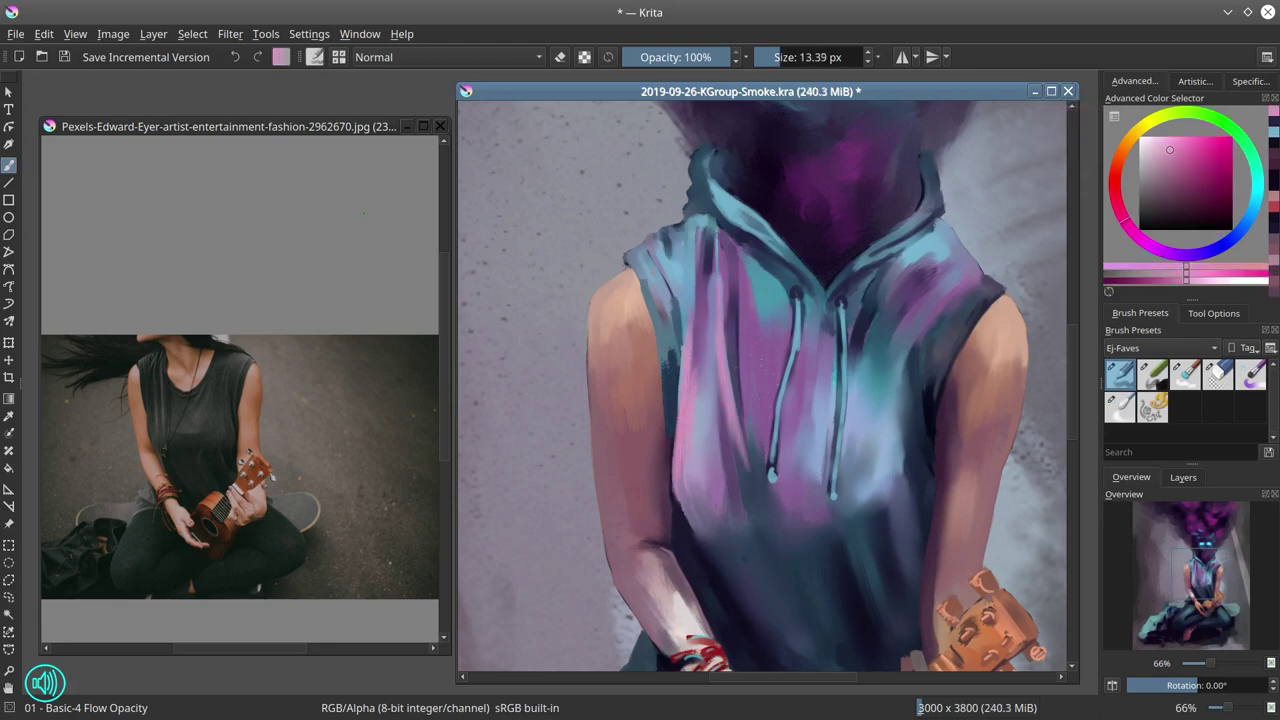
{"action": "left_click_drag", "start_coordinate": [638, 264], "coordinate": [662, 330]}
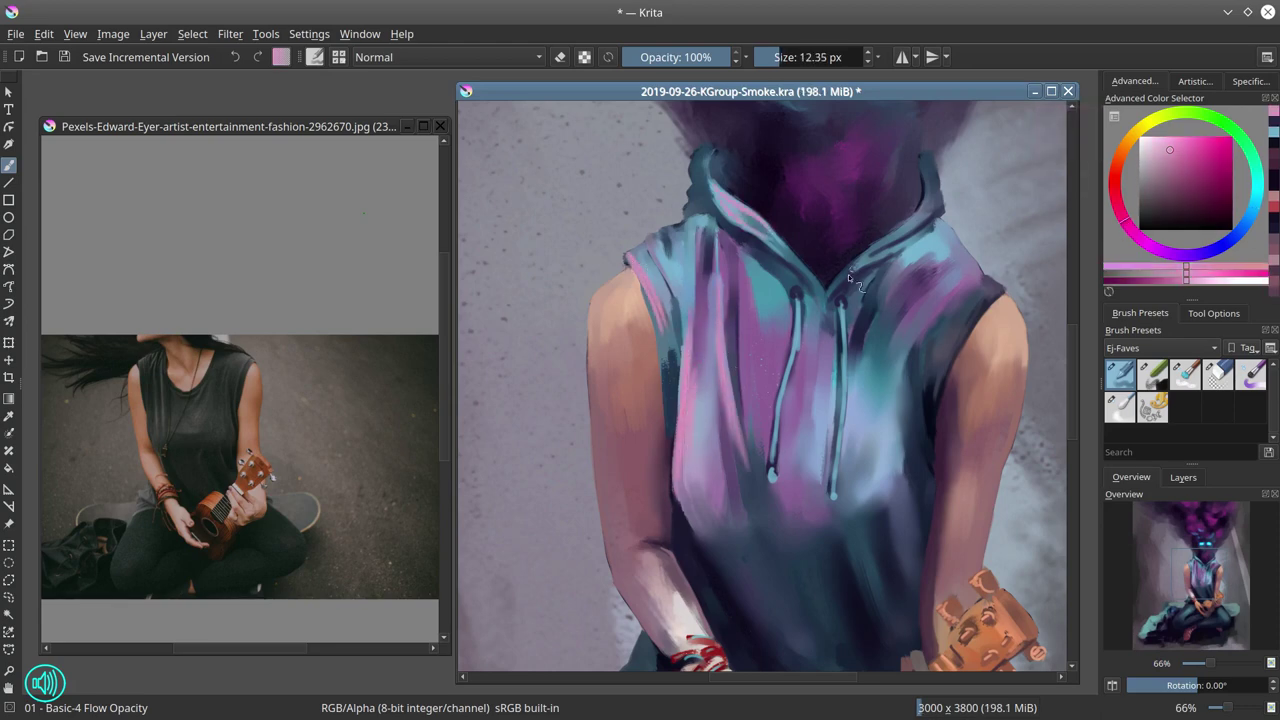
{"action": "left_click_drag", "start_coordinate": [1000, 292], "coordinate": [954, 332]}
Refine the shirt folds beside the second drawstring with sampled blue tones, up to about 18 px, and save the document
{"action": "left_click", "coordinate": [880, 297], "text": "ctrl"}
{"action": "left_click", "coordinate": [862, 398], "text": "ctrl"}
{"action": "left_click", "coordinate": [854, 411], "text": "ctrl"}
{"action": "left_click", "coordinate": [886, 288], "text": "ctrl"}
{"action": "mouse_move", "coordinate": [855, 412]}
{"action": "left_mouse_down"}
{"action": "mouse_move", "coordinate": [862, 345]}
{"action": "mouse_move", "coordinate": [846, 508]}
{"action": "left_mouse_up"}
{"action": "left_click", "coordinate": [855, 354], "text": "ctrl"}
{"action": "left_click_drag", "start_coordinate": [904, 365], "coordinate": [950, 258]}
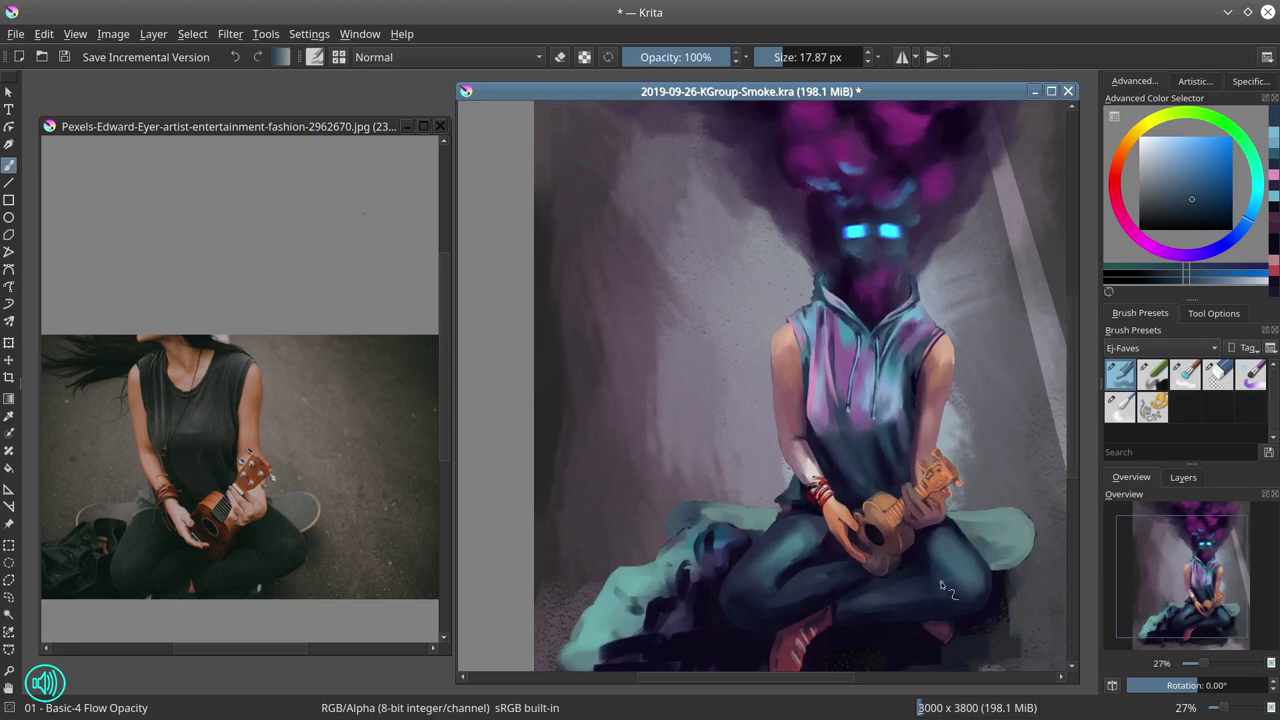
{"action": "scroll", "coordinate": [890, 350], "scroll_direction": "down", "scroll_amount": 3}
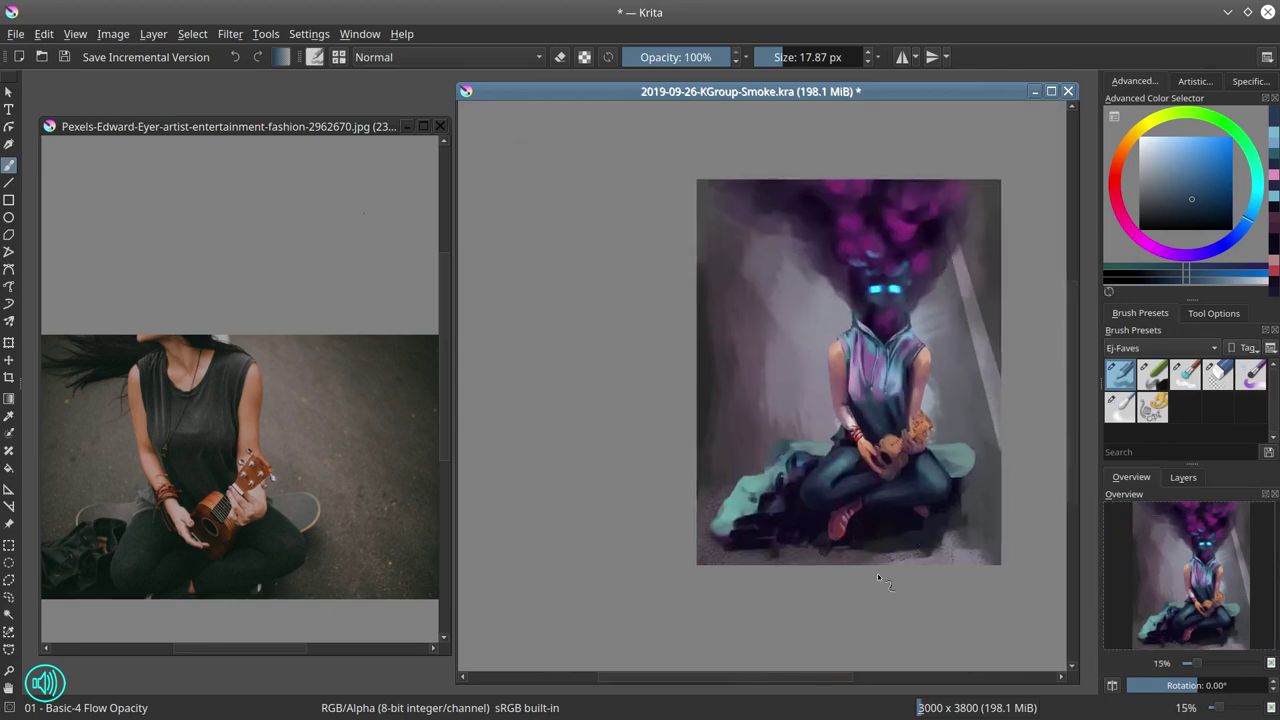
{"action": "key", "text": "ctrl+s"}
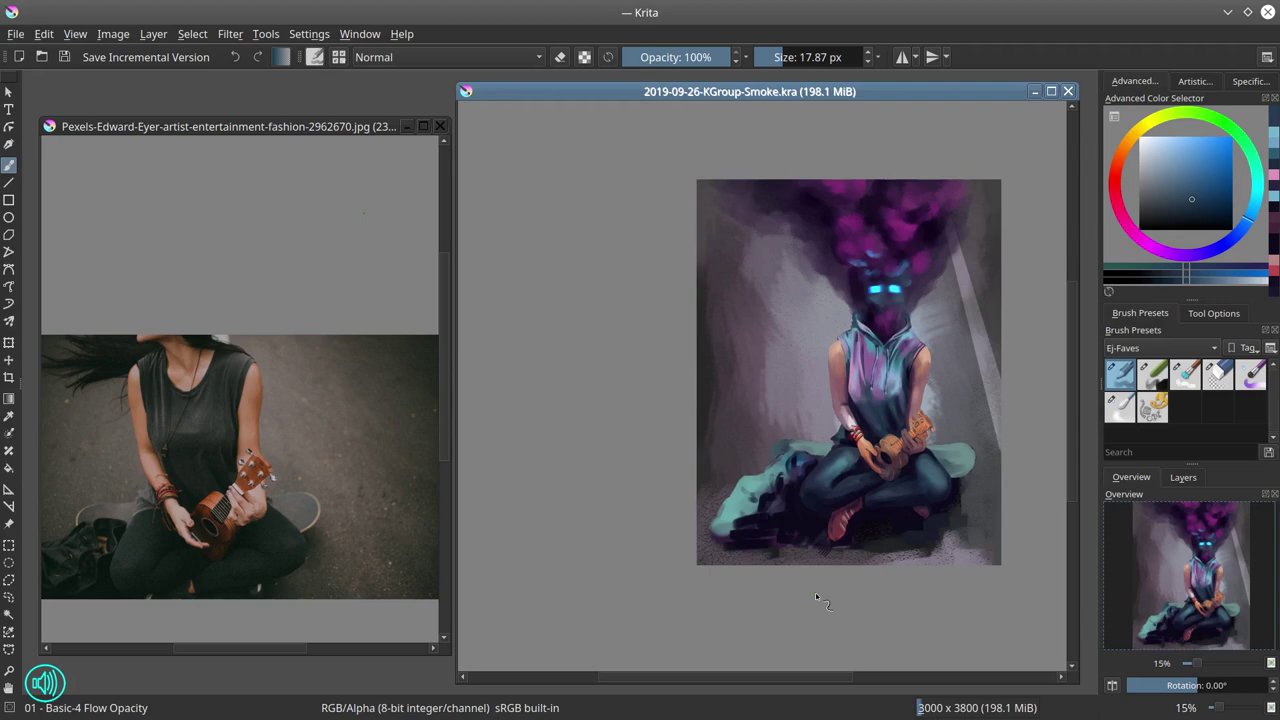
Define the skateboard's rim and ends with light teal highlights and sampled tones at about 18 px
{"action": "scroll", "coordinate": [774, 461], "scroll_direction": "up", "scroll_amount": 5}
{"action": "left_click", "coordinate": [790, 362], "text": "ctrl"}
{"action": "mouse_move", "coordinate": [738, 392]}
{"action": "left_mouse_down"}
{"action": "mouse_move", "coordinate": [744, 368]}
{"action": "mouse_move", "coordinate": [800, 343]}
{"action": "mouse_move", "coordinate": [955, 354]}
{"action": "left_mouse_up"}
{"action": "key", "text": "ctrl+z"}
{"action": "mouse_move", "coordinate": [868, 351]}
{"action": "left_mouse_down"}
{"action": "mouse_move", "coordinate": [914, 356]}
{"action": "mouse_move", "coordinate": [607, 439]}
{"action": "left_mouse_up"}
{"action": "scroll", "coordinate": [906, 370], "scroll_direction": "down", "scroll_amount": 1}
{"action": "left_click_drag", "start_coordinate": [878, 431], "coordinate": [954, 435]}
{"action": "left_click_drag", "start_coordinate": [916, 504], "coordinate": [947, 498]}
{"action": "mouse_move", "coordinate": [964, 441]}
{"action": "left_mouse_down"}
{"action": "mouse_move", "coordinate": [969, 467]}
{"action": "mouse_move", "coordinate": [938, 503]}
{"action": "mouse_move", "coordinate": [965, 462]}
{"action": "left_mouse_up"}
{"action": "left_click", "coordinate": [1157, 147]}
{"action": "left_click", "coordinate": [955, 480], "text": "ctrl"}
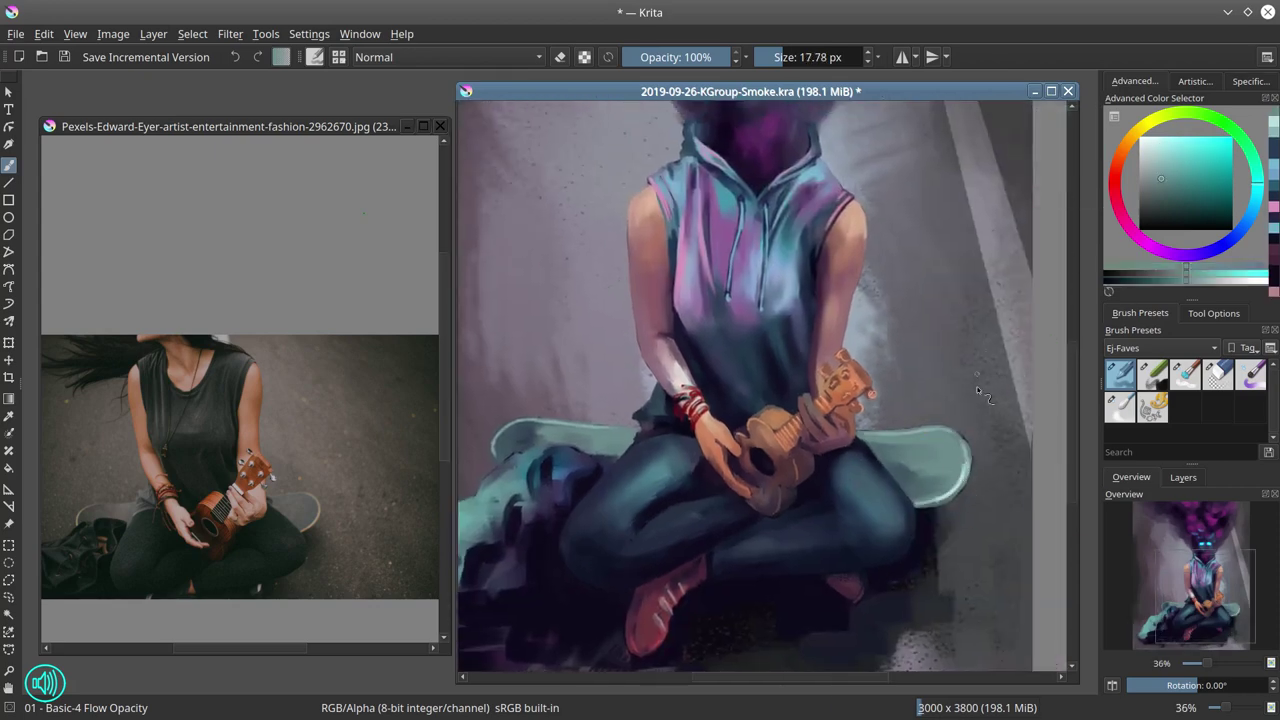
Save the document and maximise the painting's window with the whole canvas in view
{"action": "scroll", "coordinate": [969, 461], "scroll_direction": "down", "scroll_amount": 2}
{"action": "left_click", "coordinate": [63, 59]}
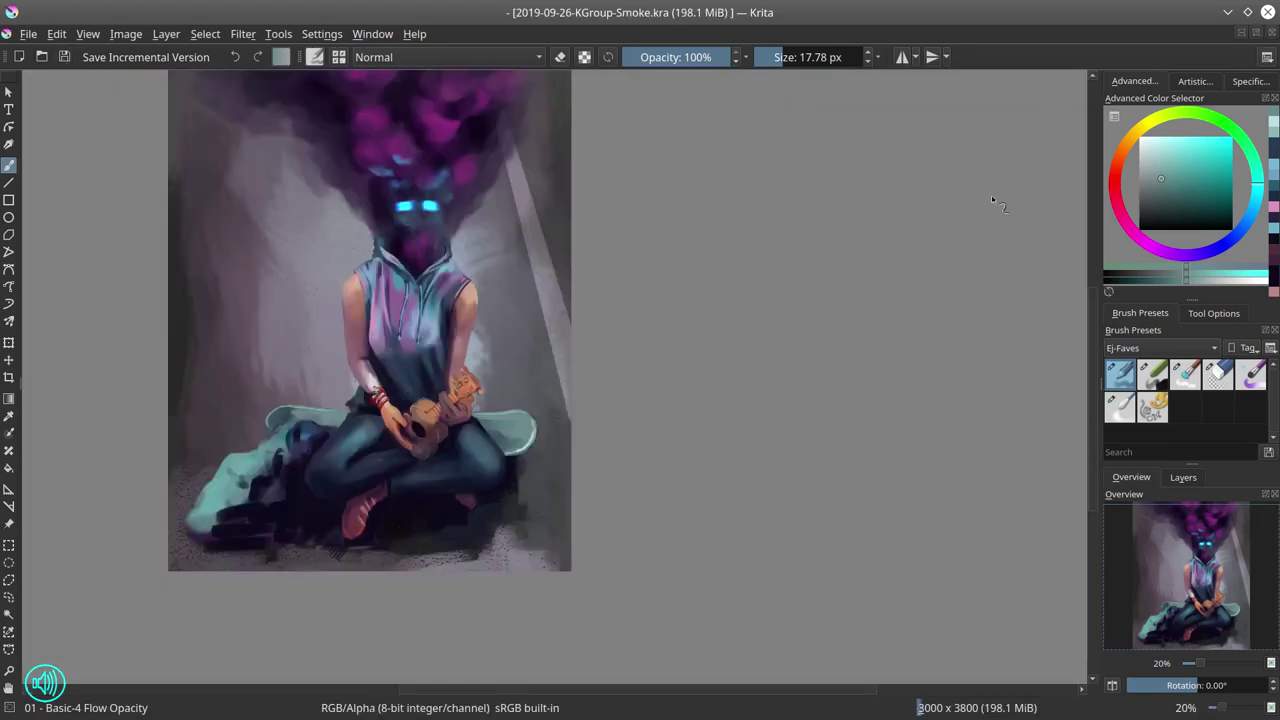
{"action": "scroll", "coordinate": [991, 195], "scroll_direction": "down", "scroll_amount": 2}
Show the layers and set the brush to Color Dodge with a muted orange hue at about 941 px
{"action": "left_click", "coordinate": [1195, 484]}
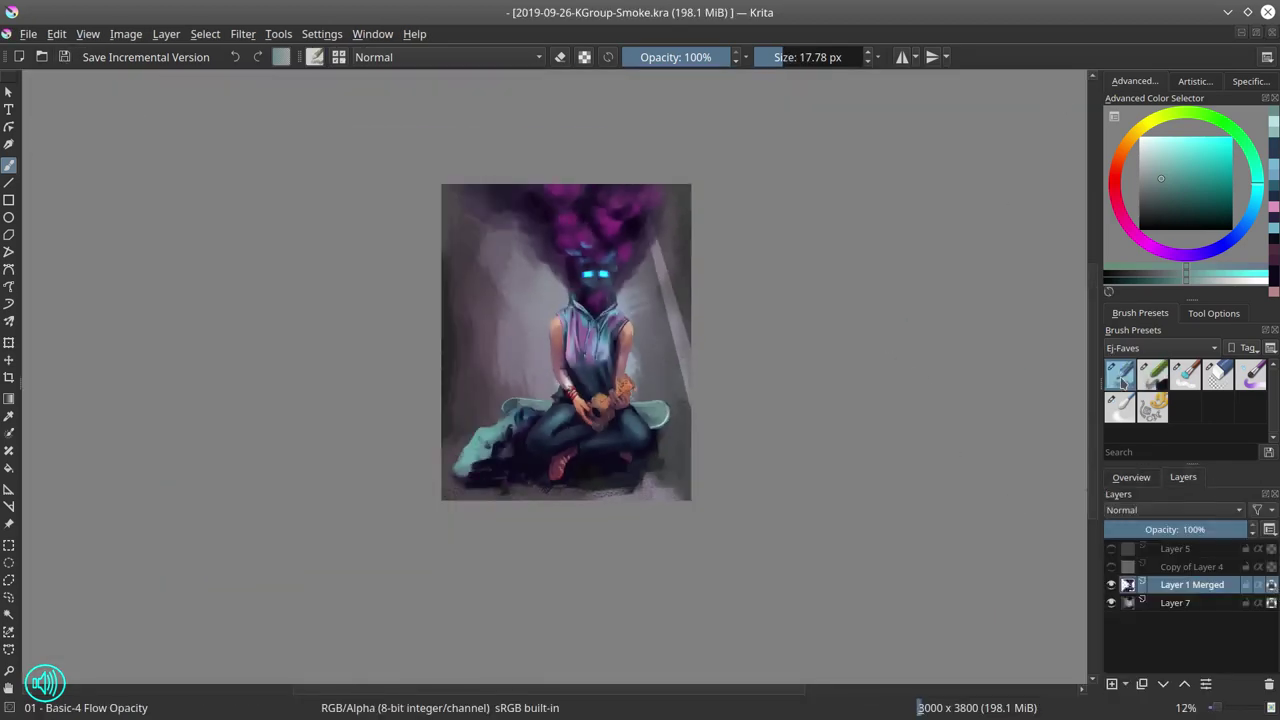
{"action": "left_click", "coordinate": [450, 56]}
{"action": "left_click", "coordinate": [410, 138]}
{"action": "left_click", "coordinate": [1118, 157]}
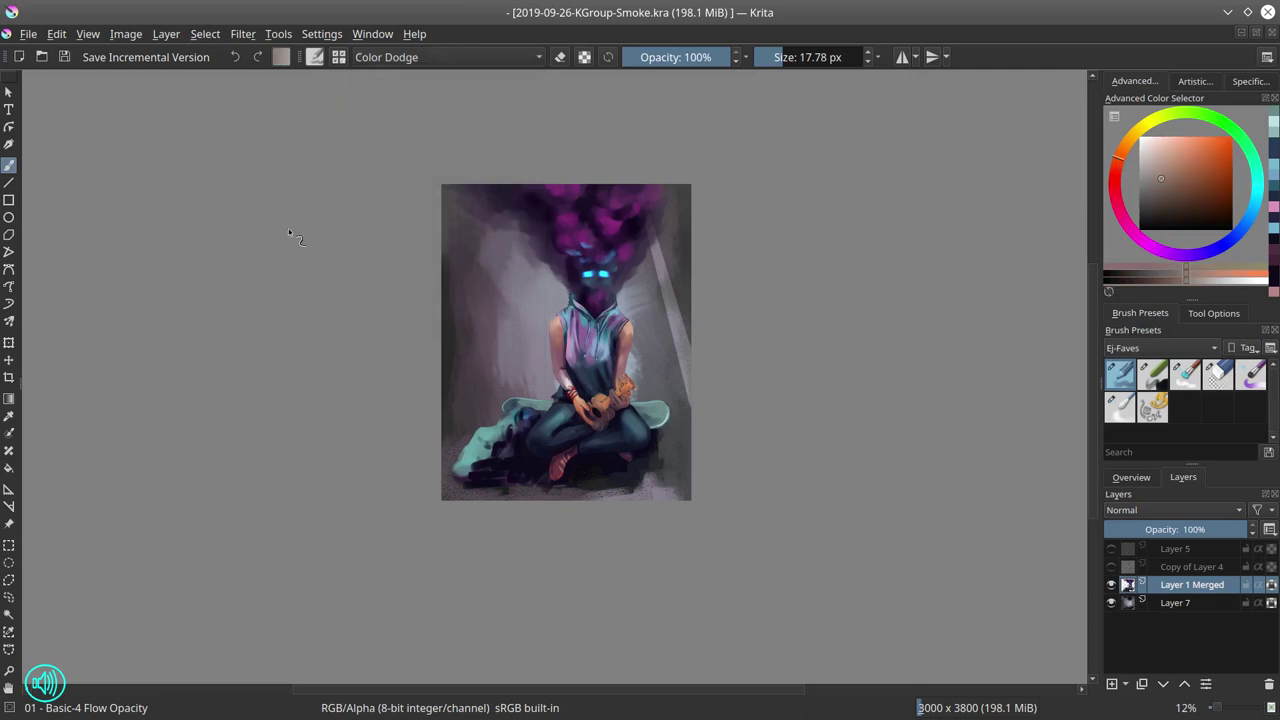
{"action": "left_click_drag", "start_coordinate": [386, 360], "coordinate": [976, 360], "text": "shift"}
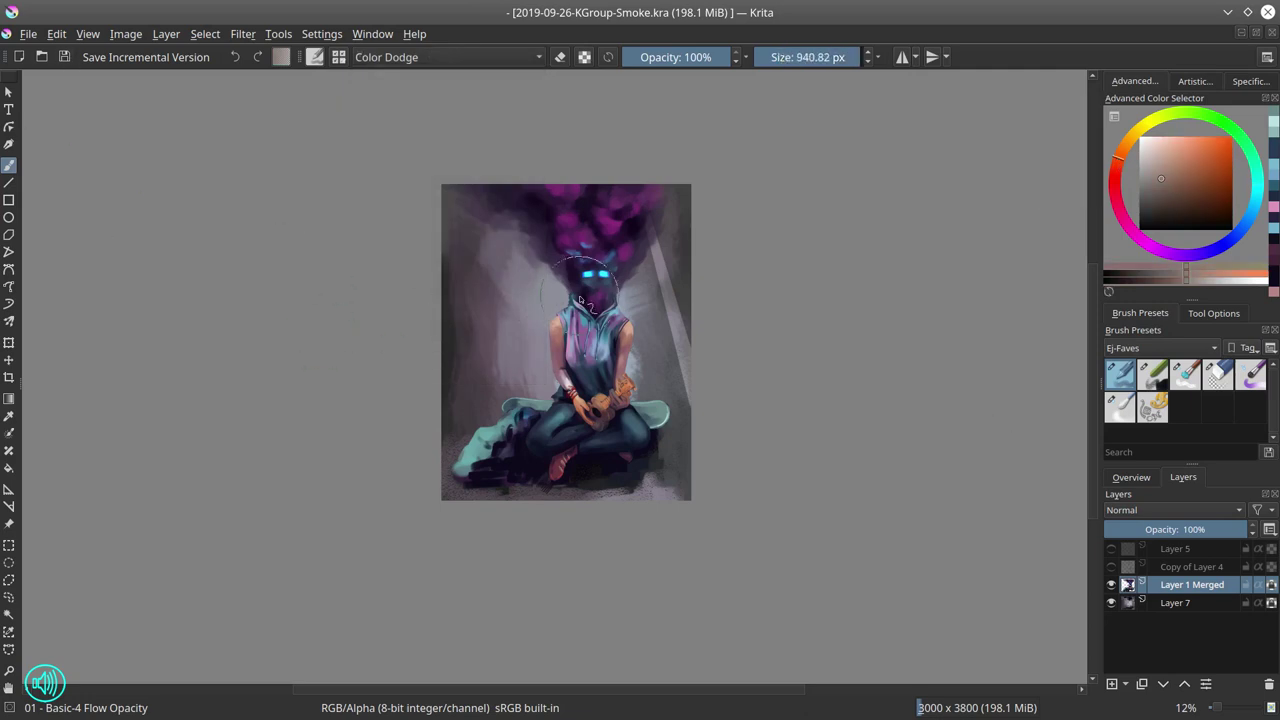
Brush a soft Color Dodge glow over the figure at 24% opacity, undoing the full-strength pass and the smaller pass at the eyes
{"action": "left_click_drag", "start_coordinate": [590, 280], "coordinate": [544, 480]}
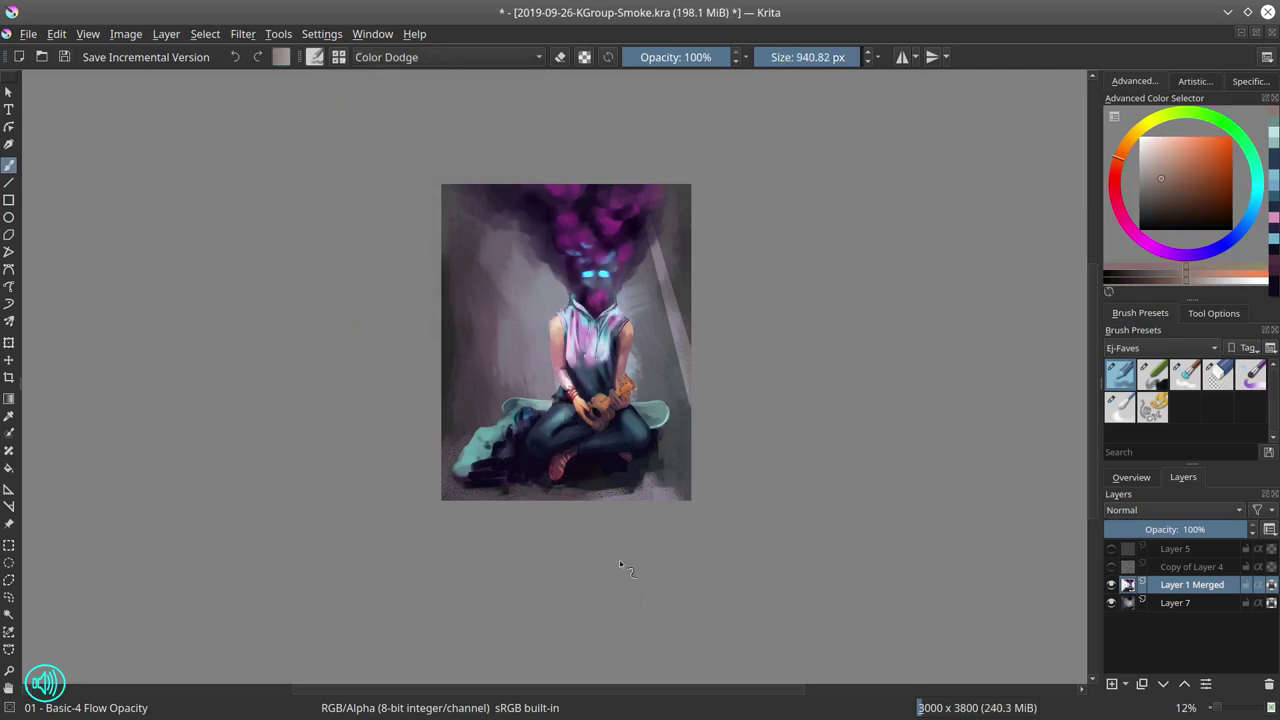
{"action": "key", "text": "ctrl+z"}
{"action": "left_click", "coordinate": [648, 57]}
{"action": "left_click_drag", "start_coordinate": [606, 270], "coordinate": [582, 480]}
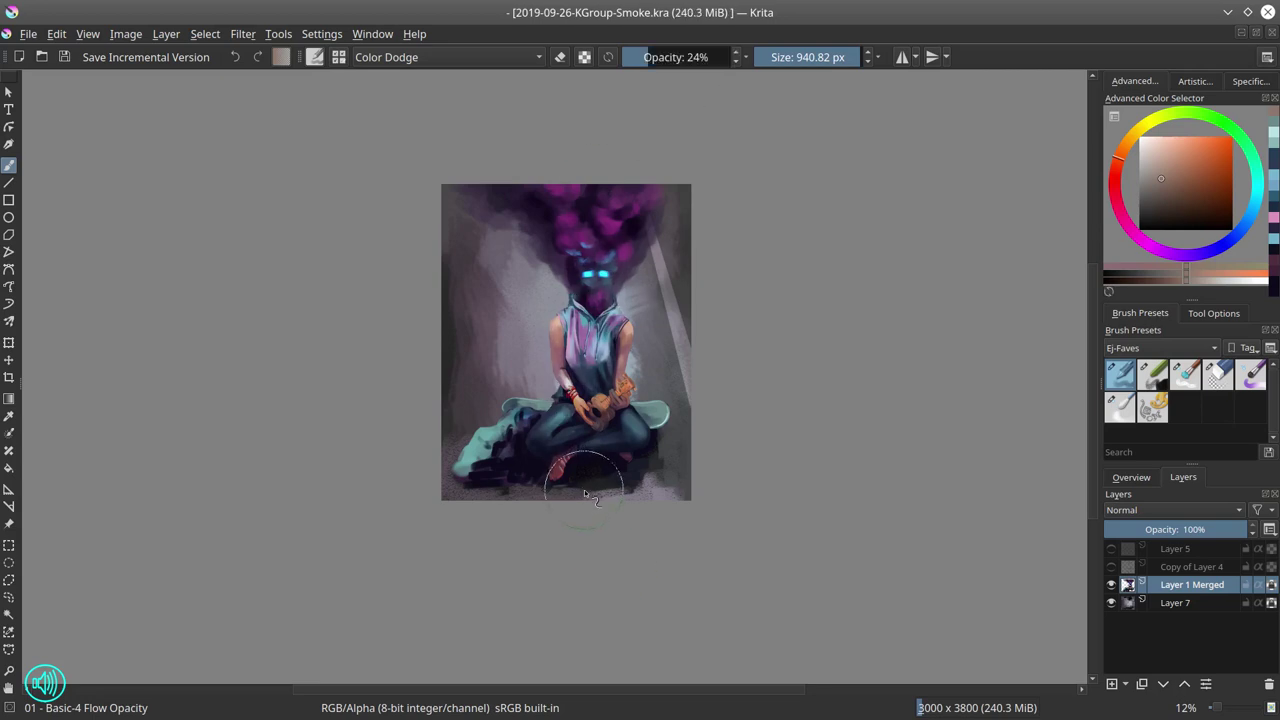
{"action": "left_click_drag", "start_coordinate": [602, 320], "coordinate": [608, 498]}
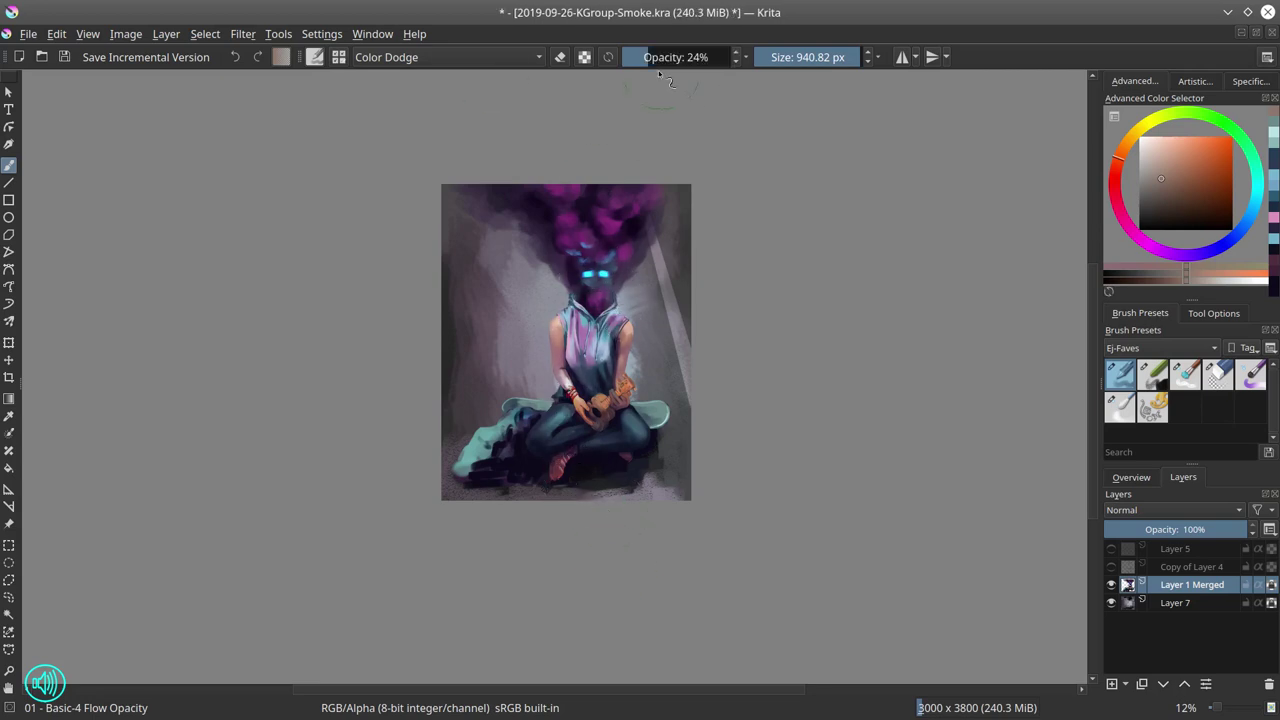
{"action": "left_click_drag", "start_coordinate": [592, 272], "coordinate": [620, 277]}
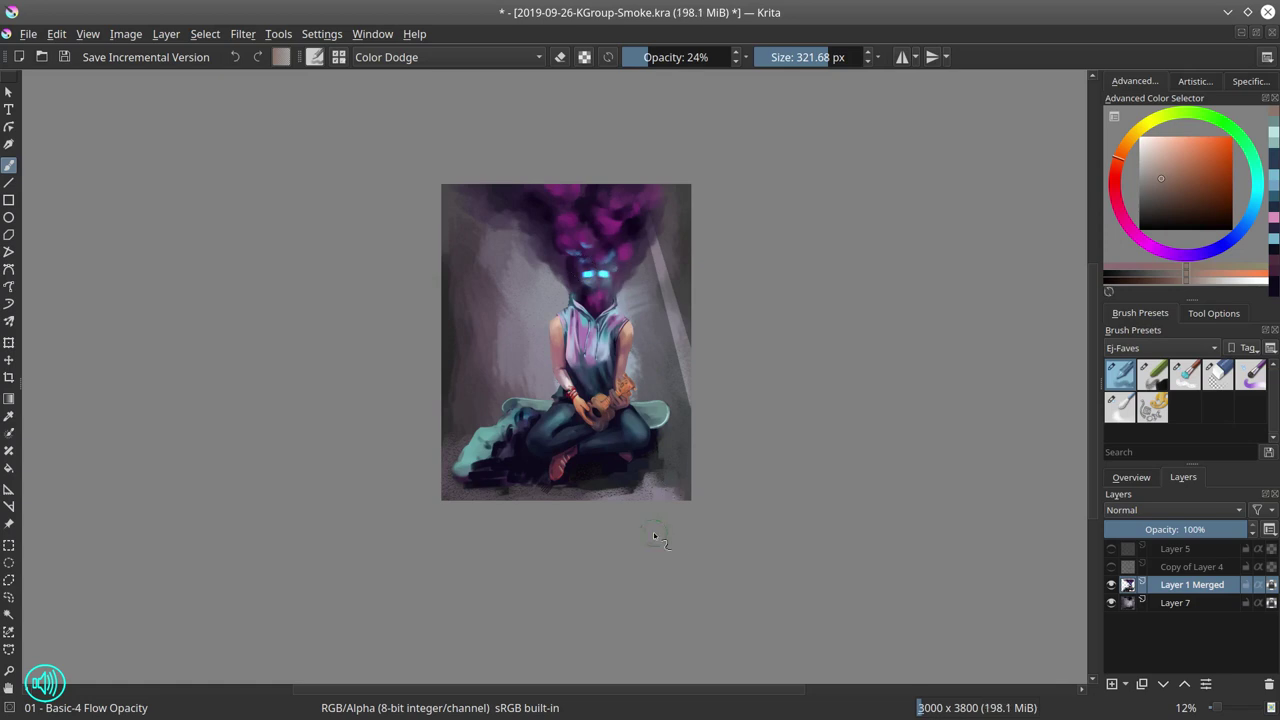
{"action": "key", "text": "ctrl+z"}
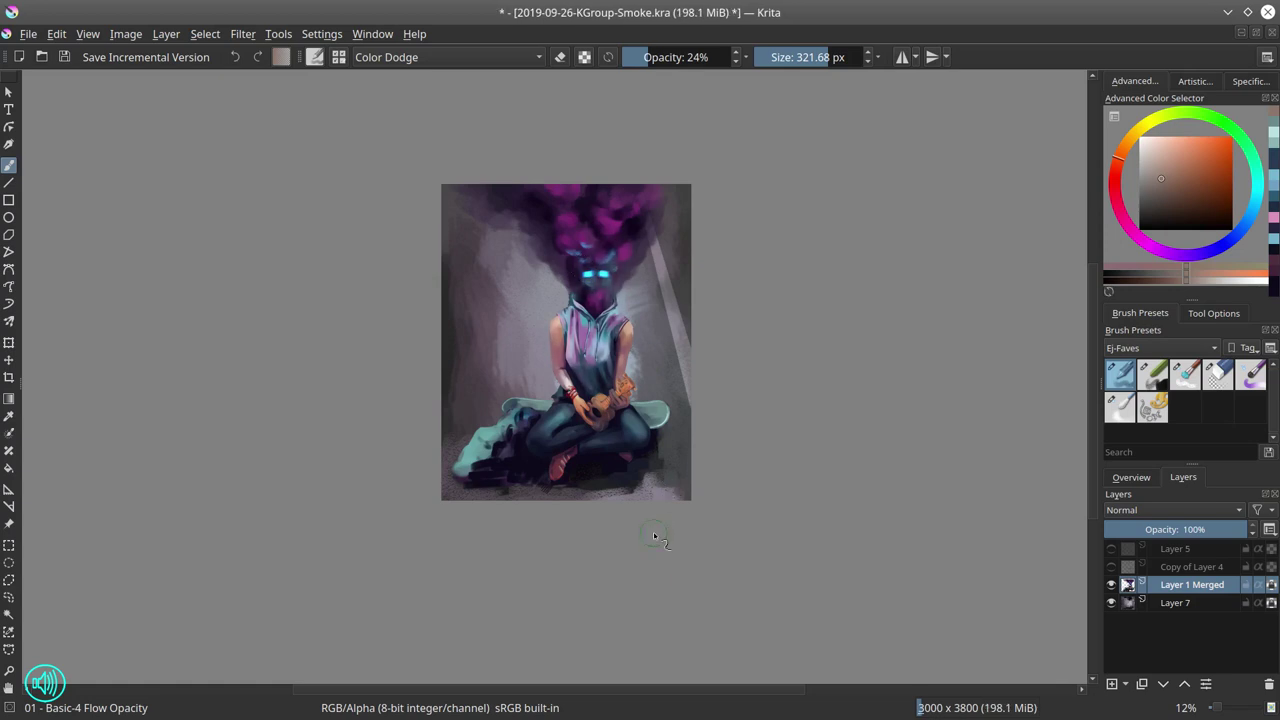
Toggle Layer 5's visibility on and off to compare the painting in greyscale and in colour
{"action": "left_click", "coordinate": [1111, 549]}
{"action": "left_click", "coordinate": [1111, 551]}
{"action": "left_click", "coordinate": [1111, 551]}
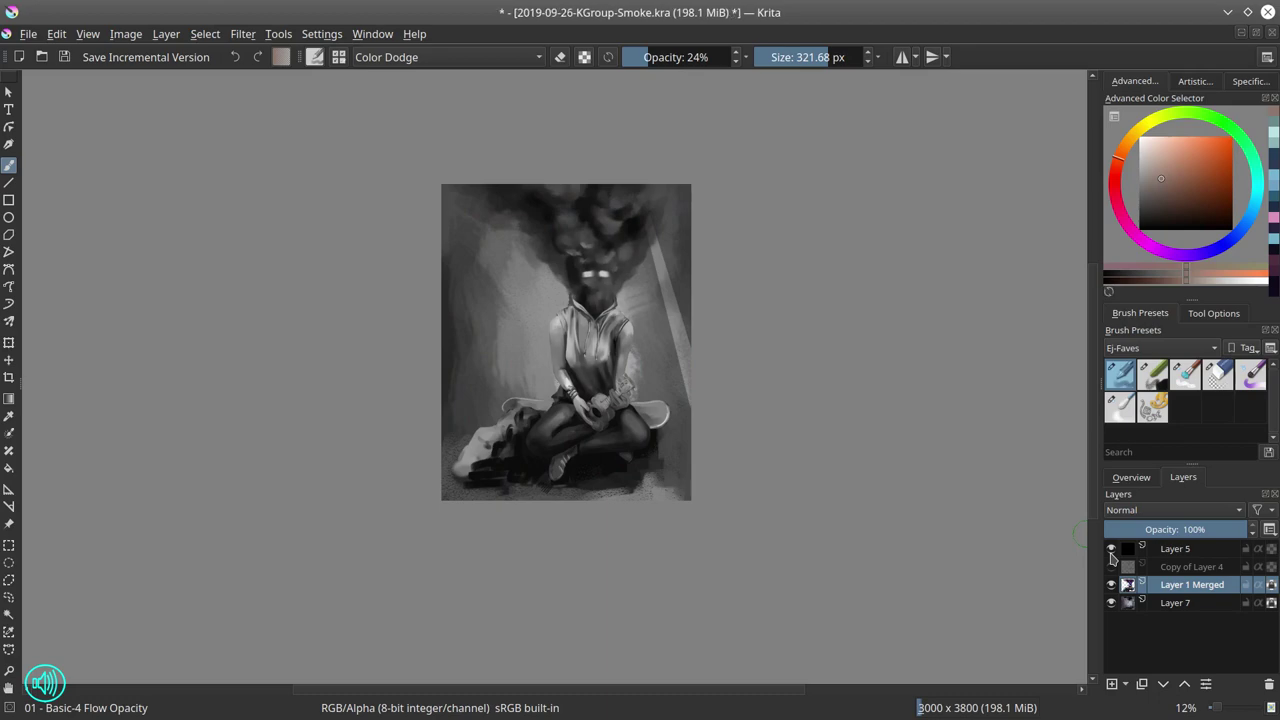
{"action": "left_click", "coordinate": [1111, 551]}
{"action": "left_click", "coordinate": [1111, 551]}
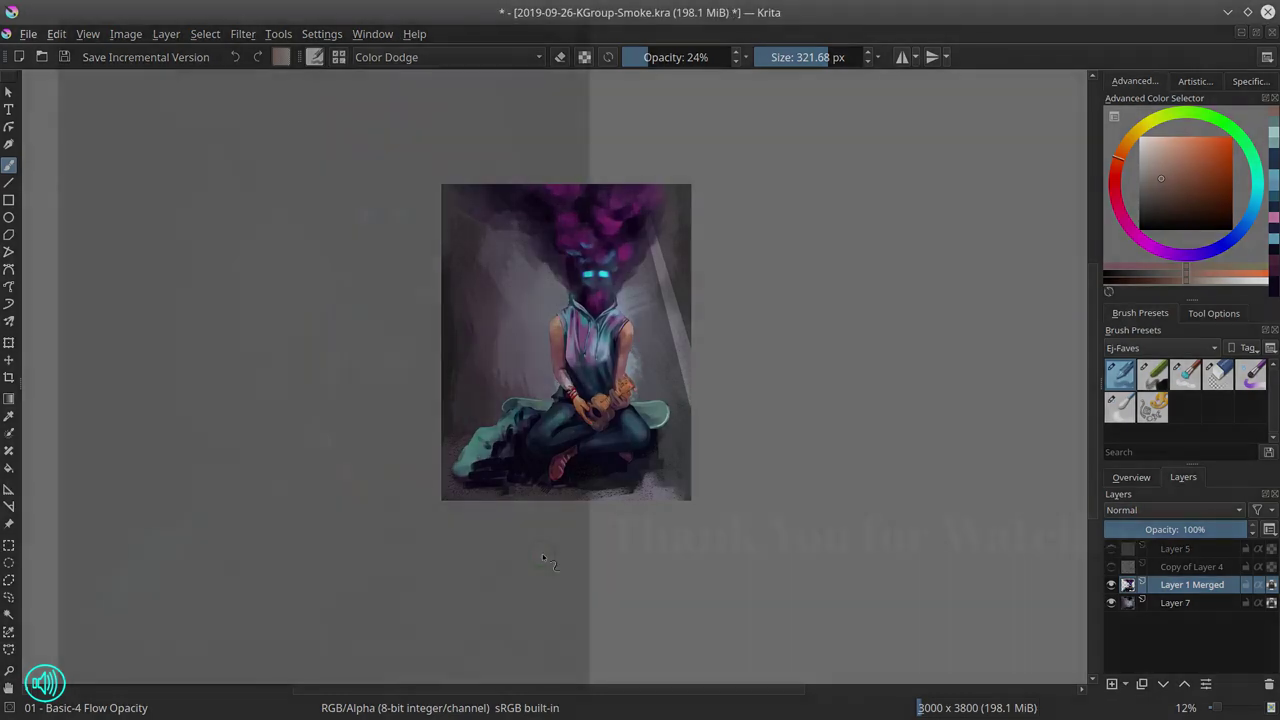